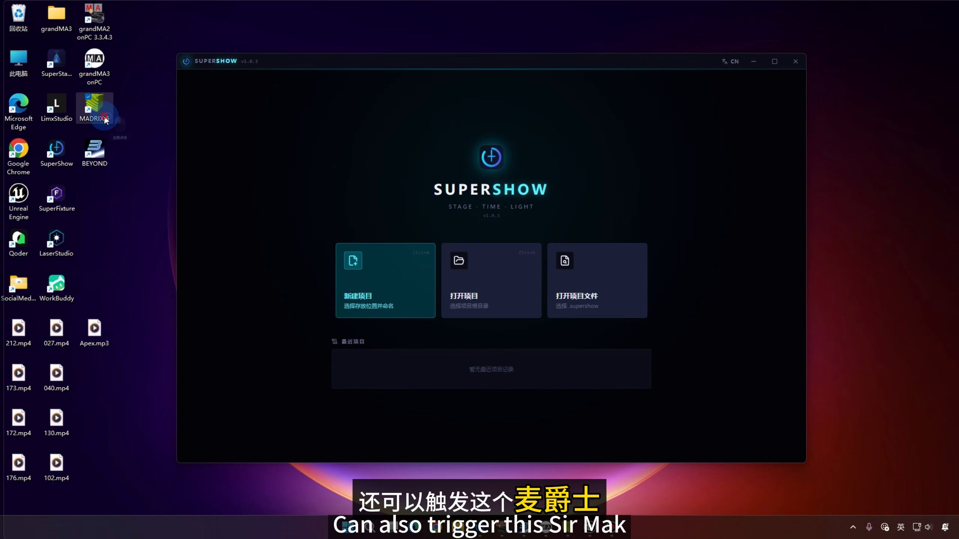
click(99, 163)
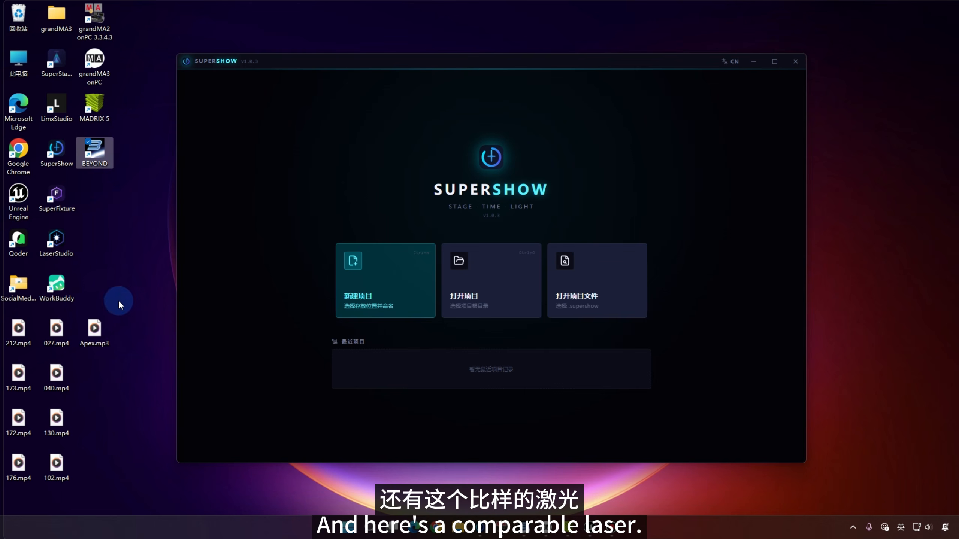
drag(93, 492, 37, 362)
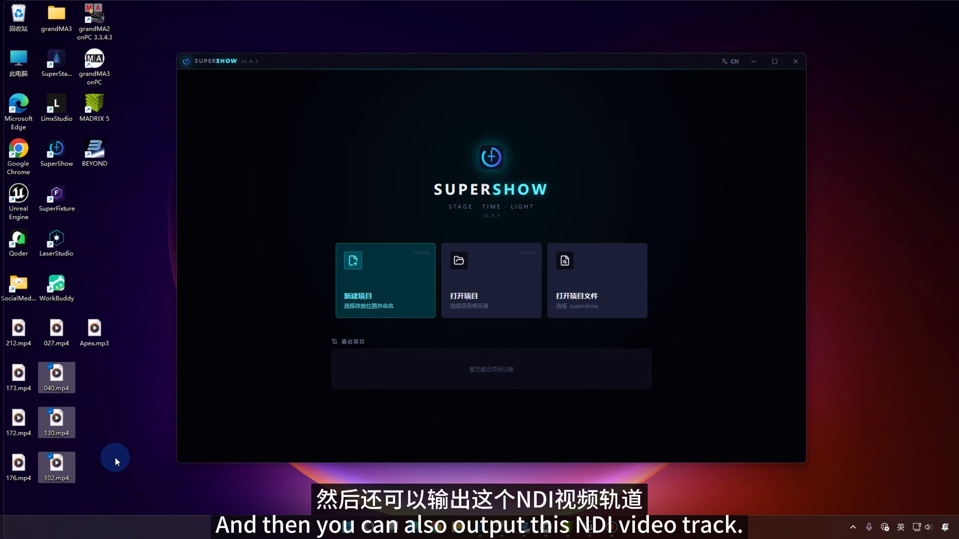
drag(114, 467, 53, 385)
drag(115, 368, 89, 331)
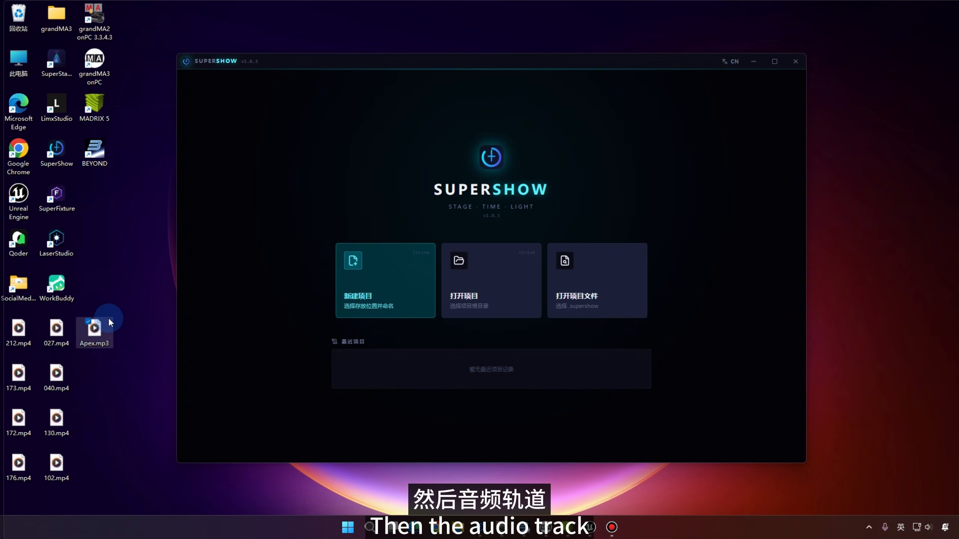
click(127, 259)
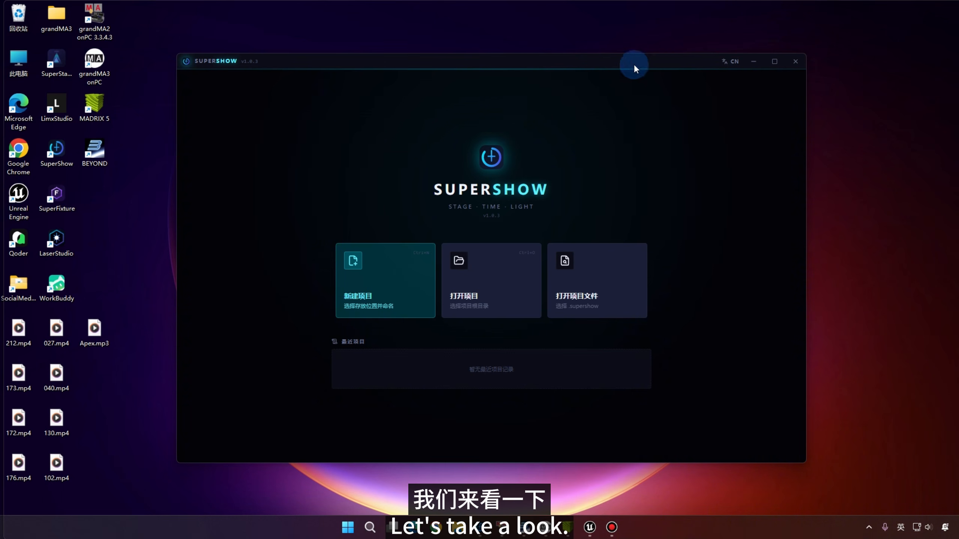
drag(633, 60, 597, 70)
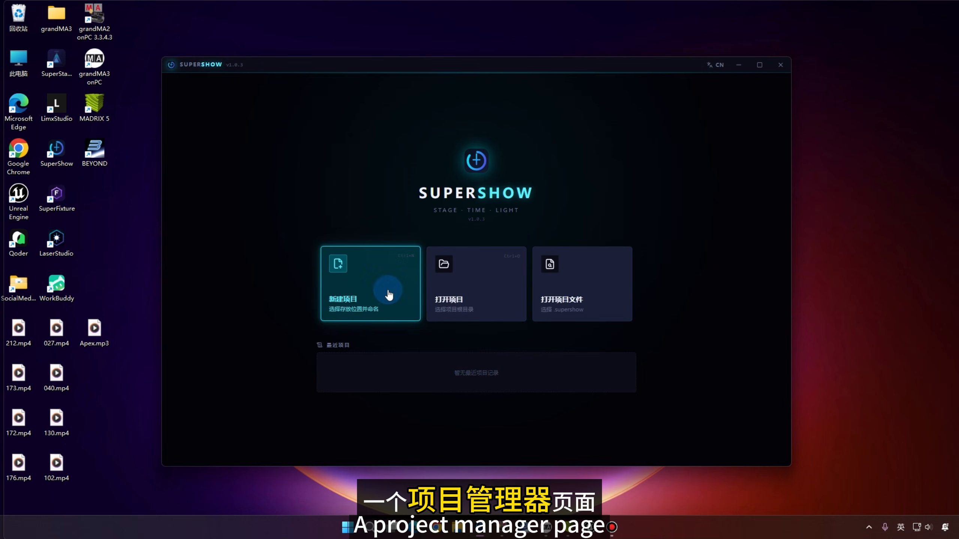
- Switch the start page language between Chinese and English, ending on Chinese
click(713, 67)
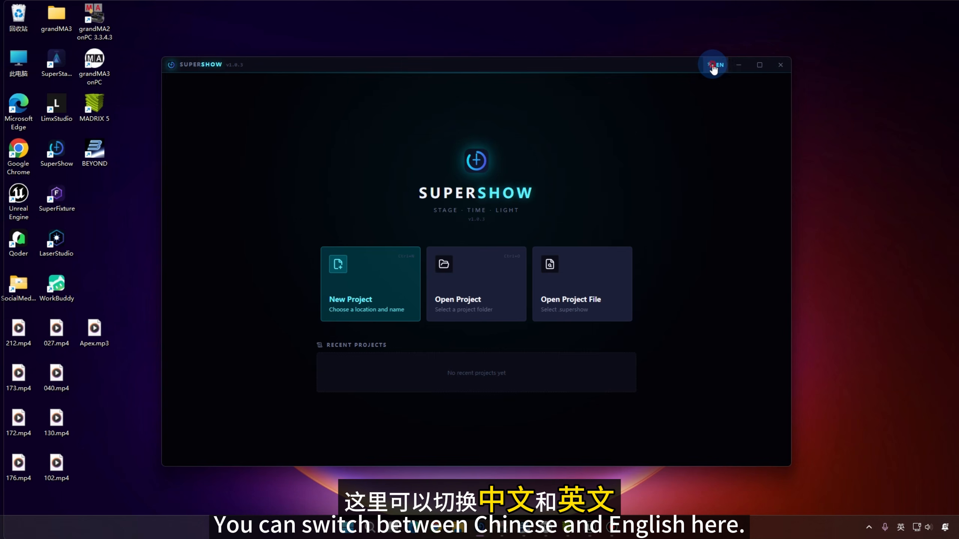
click(713, 67)
click(713, 66)
click(713, 68)
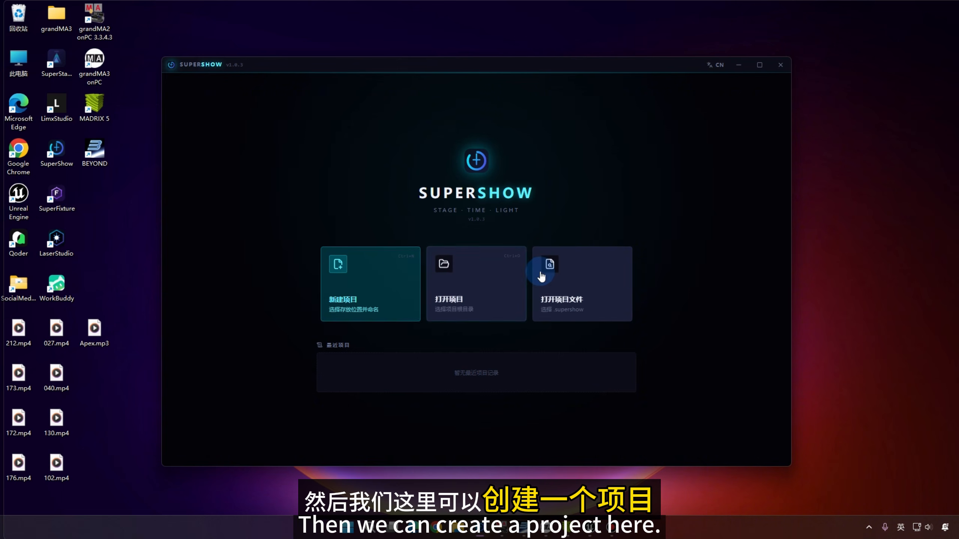
- Start a new project and name it 测试
click(367, 271)
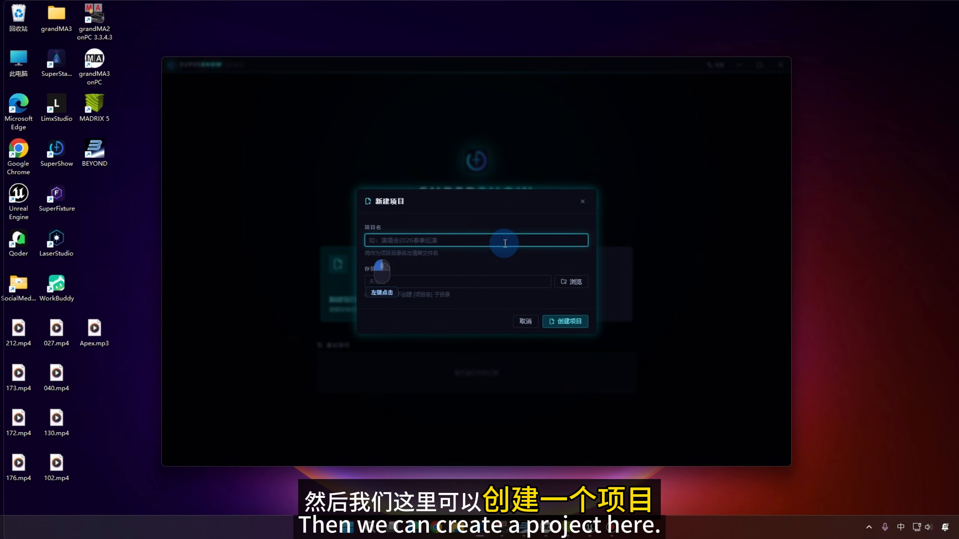
click(482, 241)
text(j)
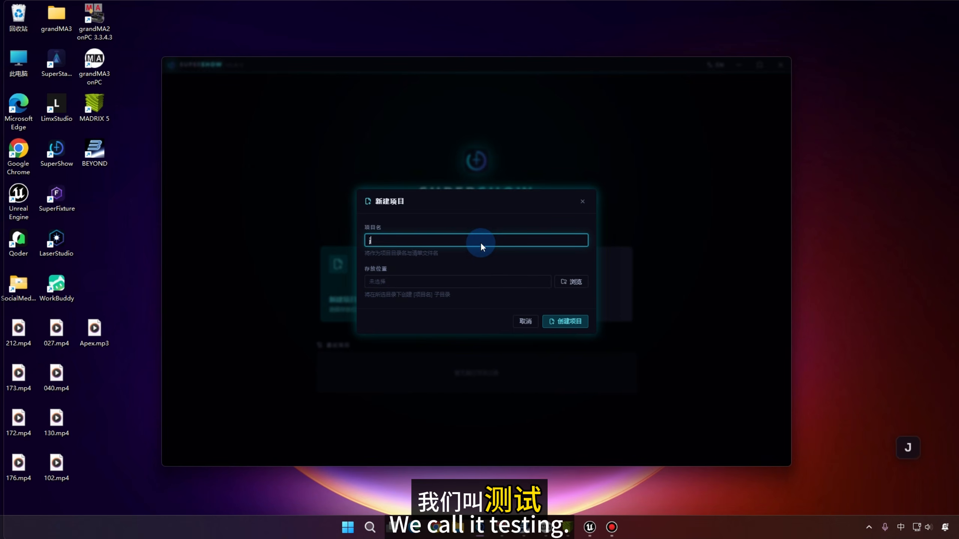
text(i)
key(BackSpace)
key(BackSpace)
text(ches)
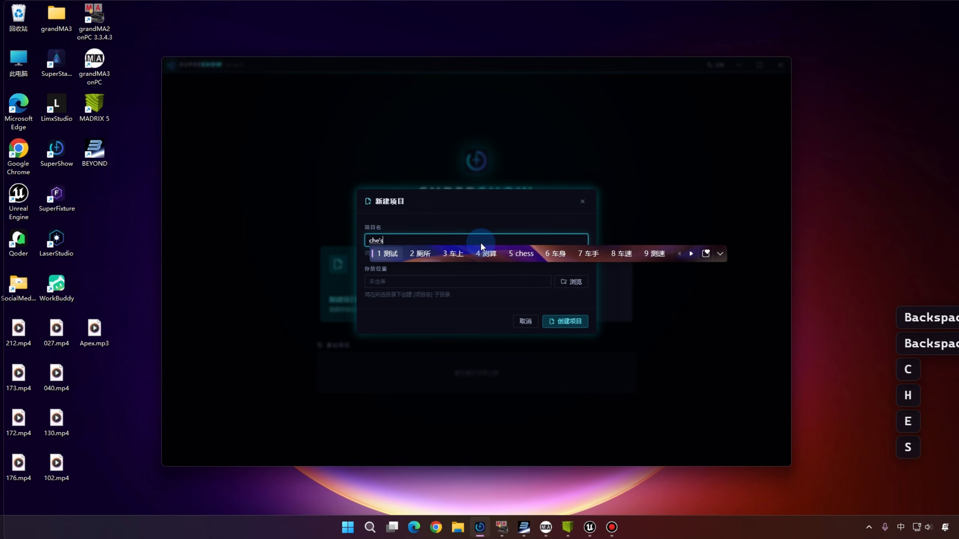
key(space)
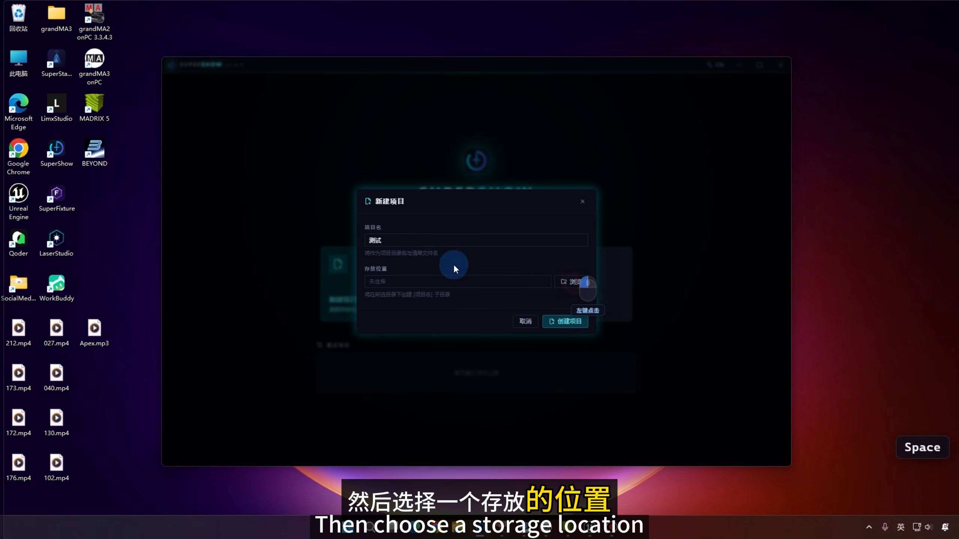
- Set the project's storage location to the D:\ drive and create the project
scroll(203, 234, down, 3)
click(208, 218)
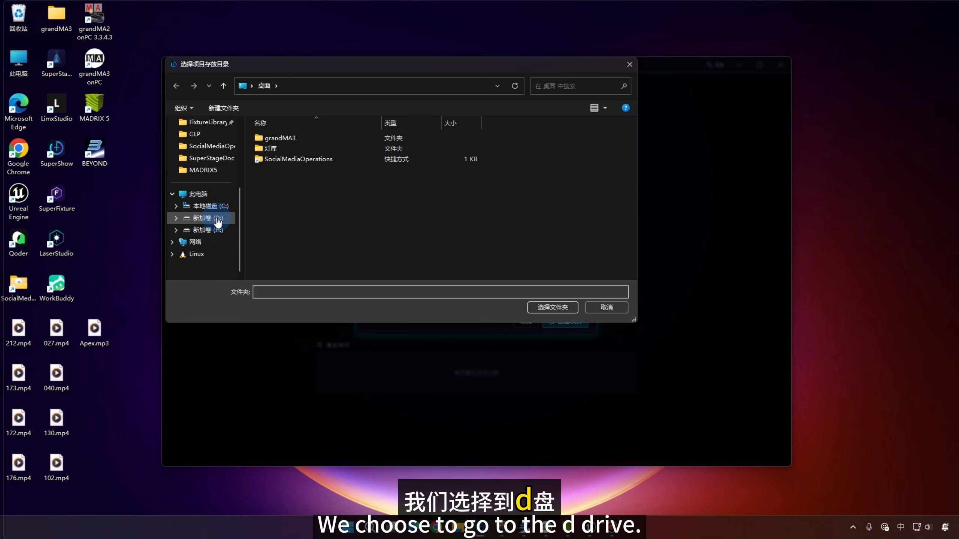
click(478, 275)
click(553, 307)
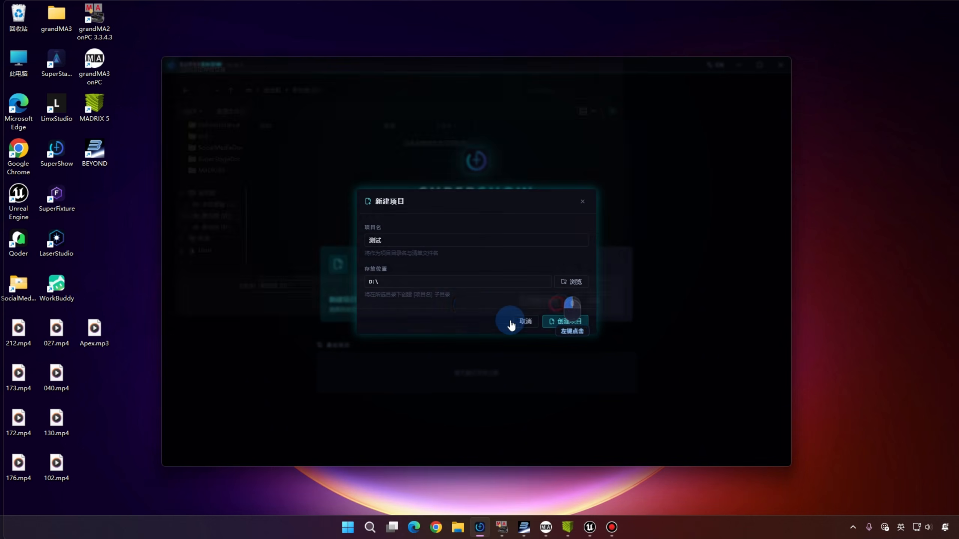
click(569, 325)
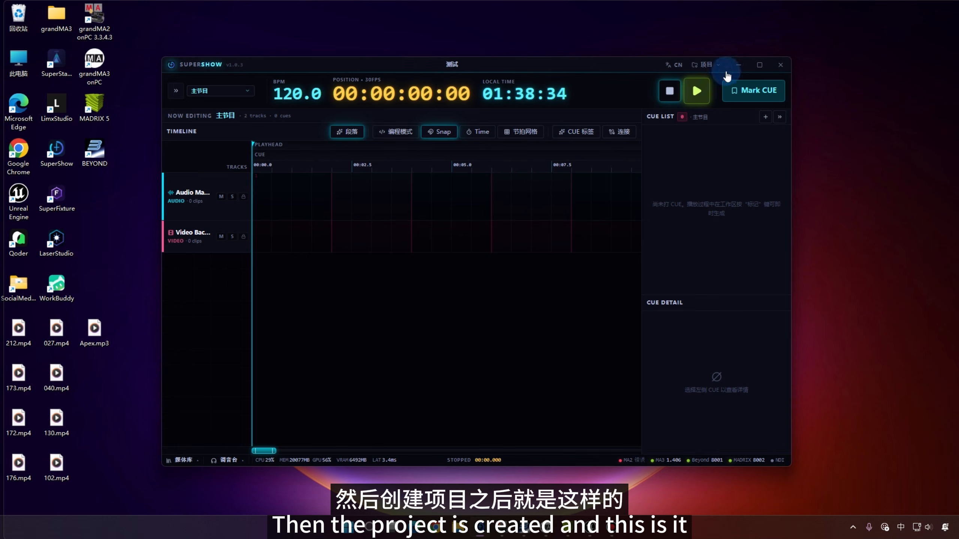
- Maximize the project window and expand the show list
click(759, 64)
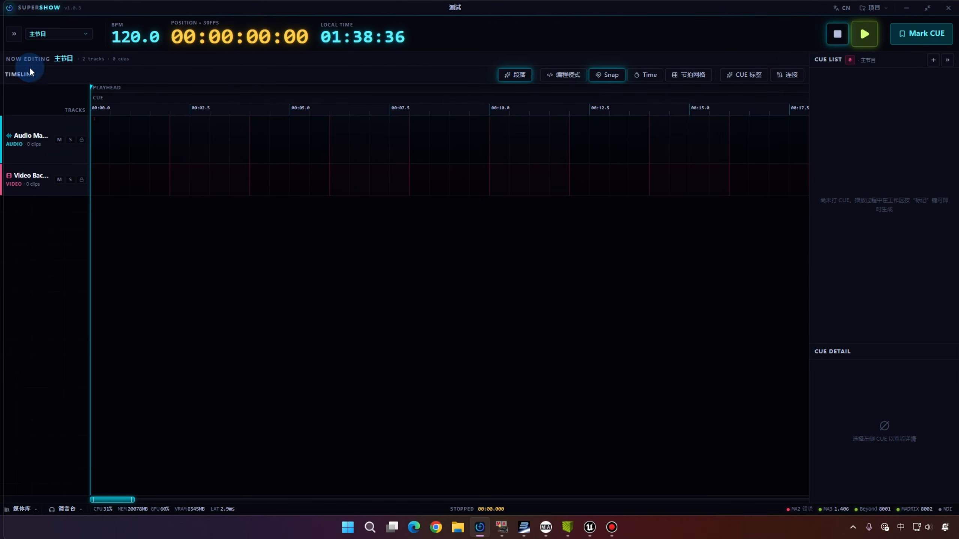
click(14, 34)
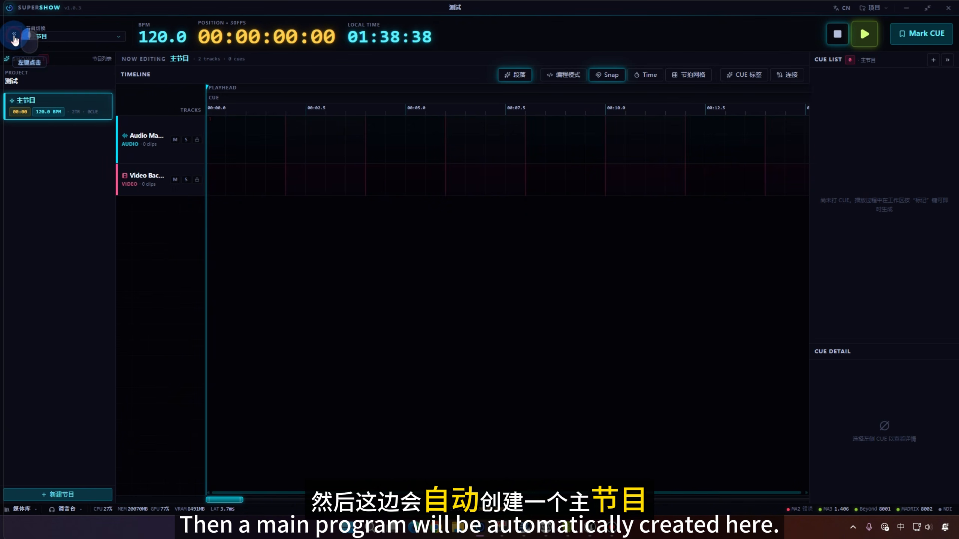
click(61, 111)
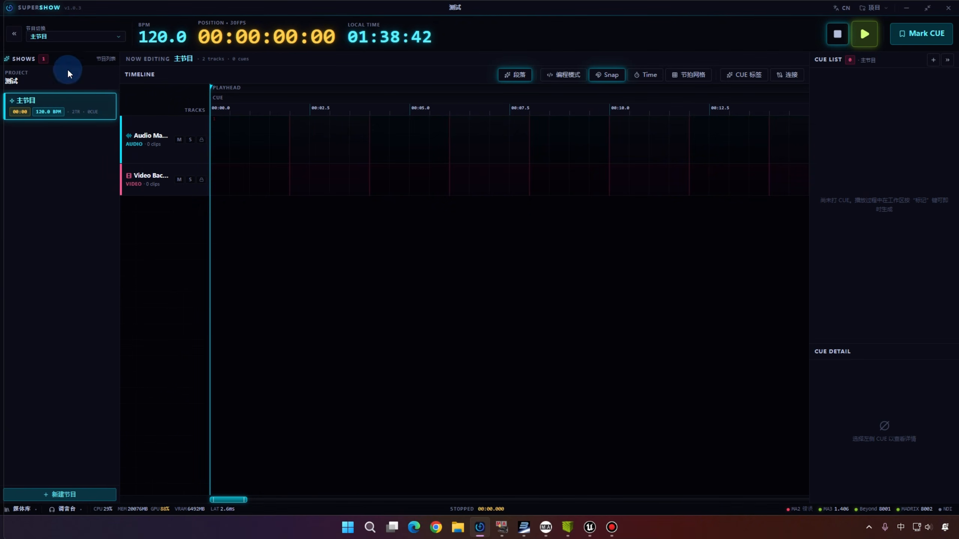
- Check the available shows in the show switcher and add a second show to the project
click(84, 37)
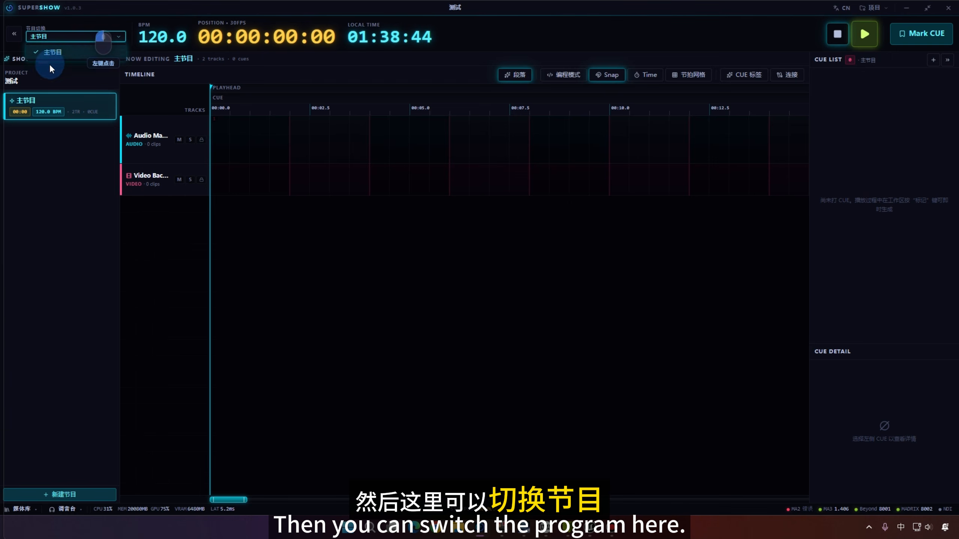
click(23, 147)
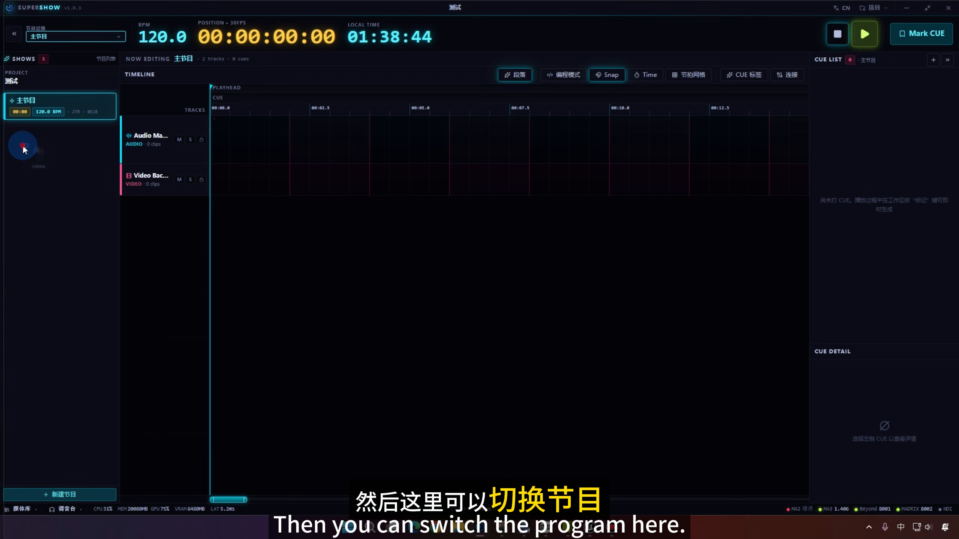
click(50, 494)
- Use the show switcher to change to 主节目 and back to 节目 2
click(69, 37)
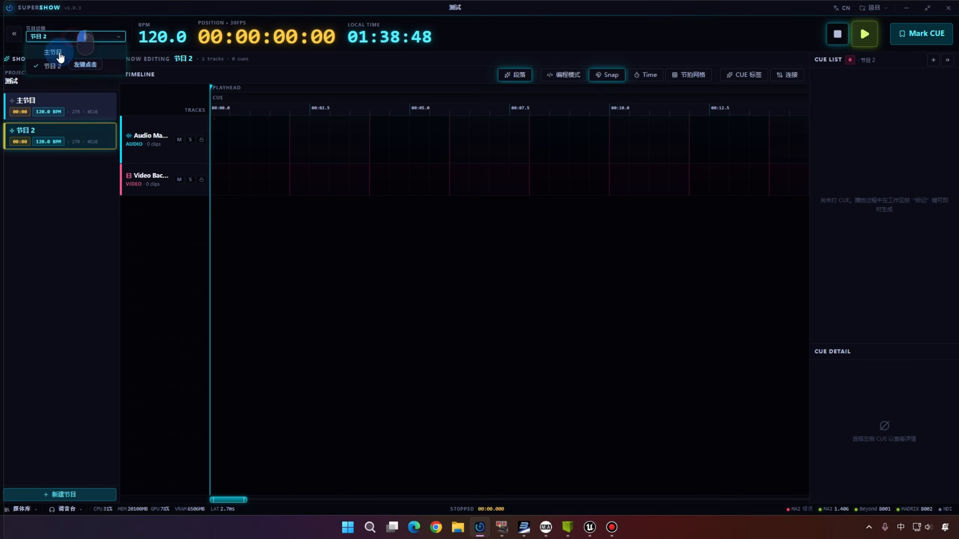
click(58, 52)
click(63, 37)
click(66, 65)
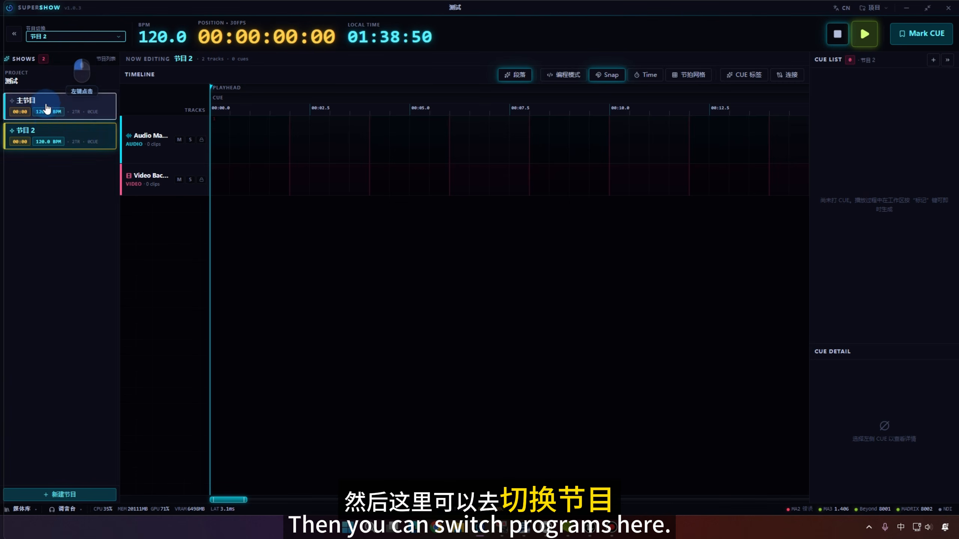
- Alternate between 主节目 and 节目 2 in the show list, ending with 主节目 as the active show
click(45, 104)
click(46, 133)
click(52, 104)
click(54, 135)
click(58, 107)
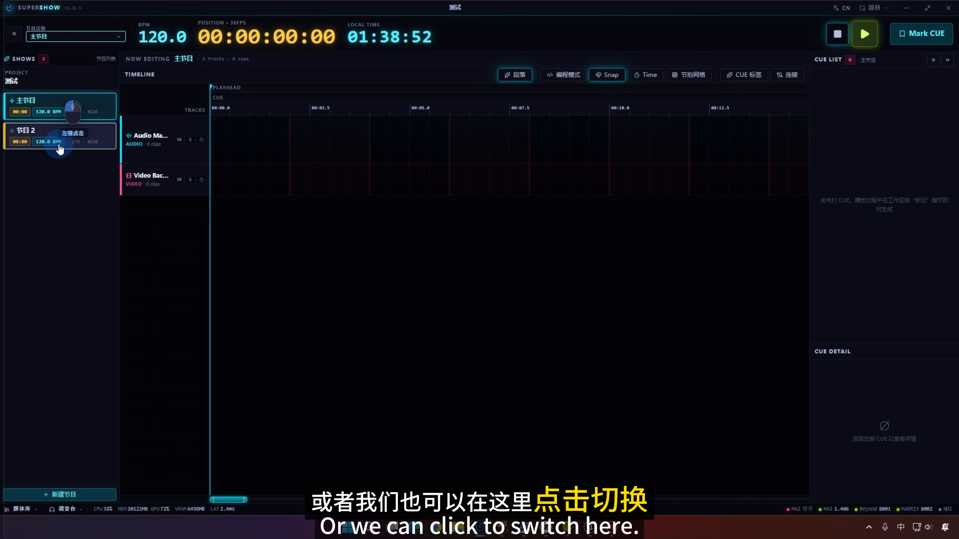
click(59, 145)
click(55, 110)
click(58, 139)
click(67, 102)
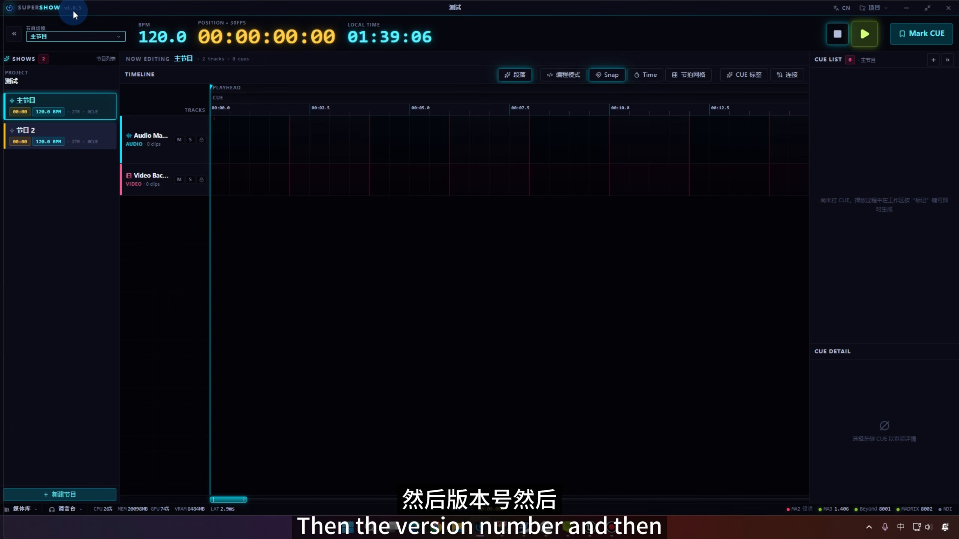
click(456, 11)
click(464, 16)
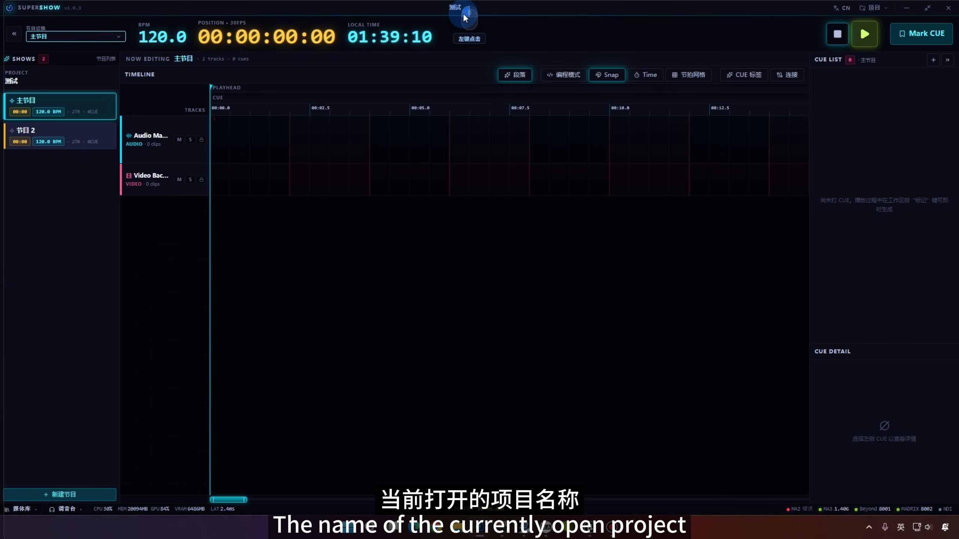
- Switch the project workspace language to English and back to Chinese
click(843, 8)
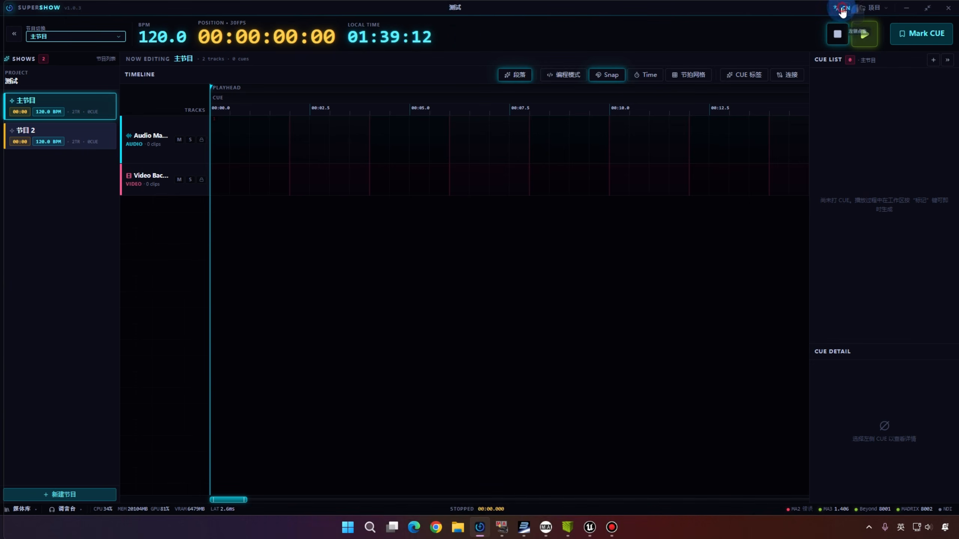
click(827, 10)
click(834, 12)
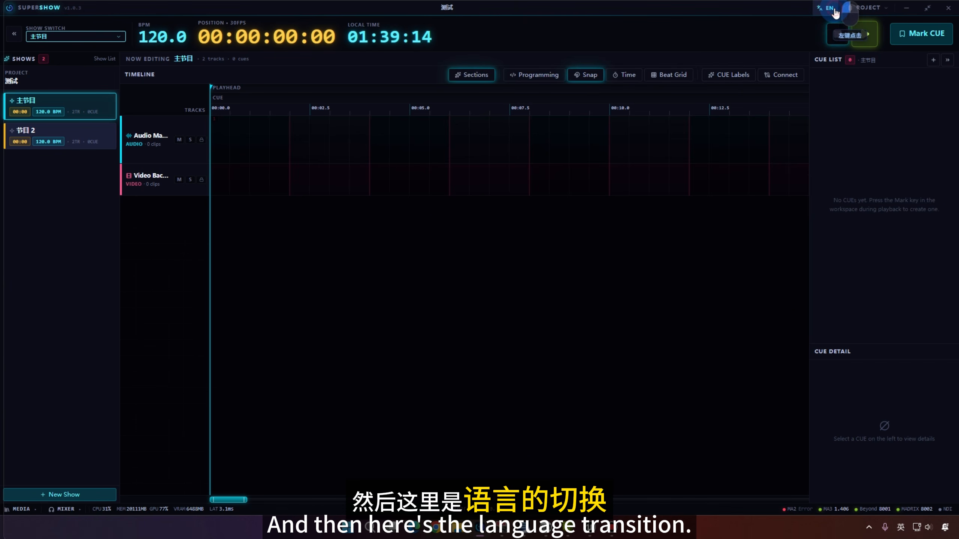
click(833, 11)
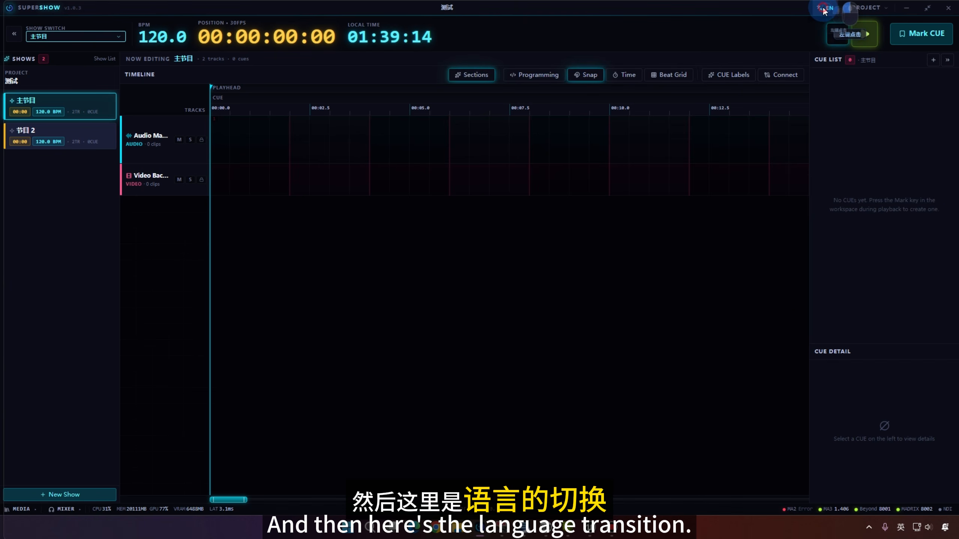
click(880, 10)
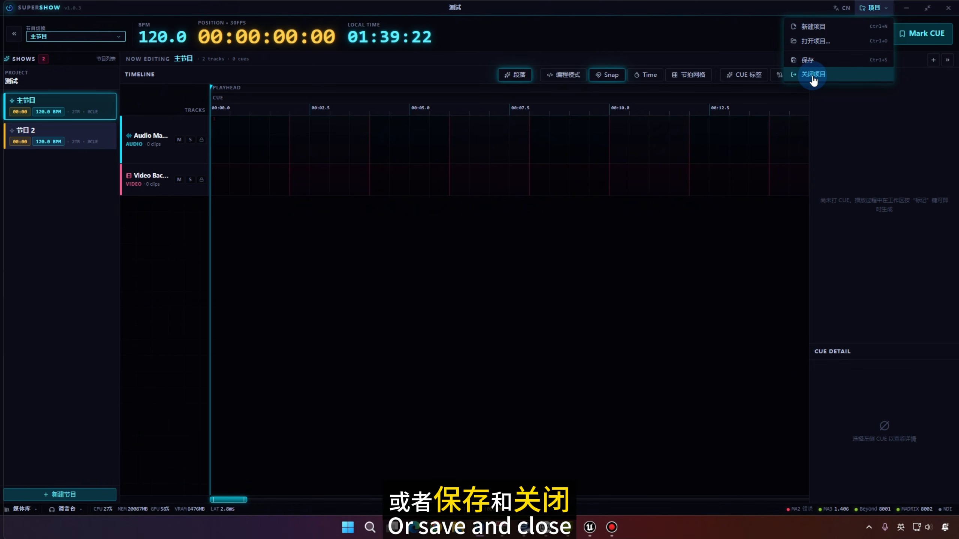
click(897, 102)
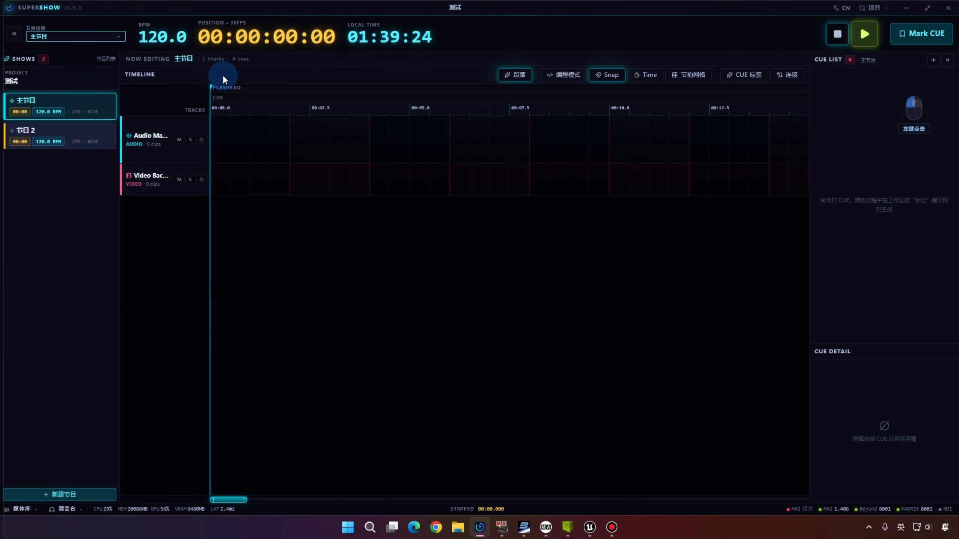
- Toggle the show list closed and open, leaving it collapsed to widen the timeline
click(22, 32)
click(23, 32)
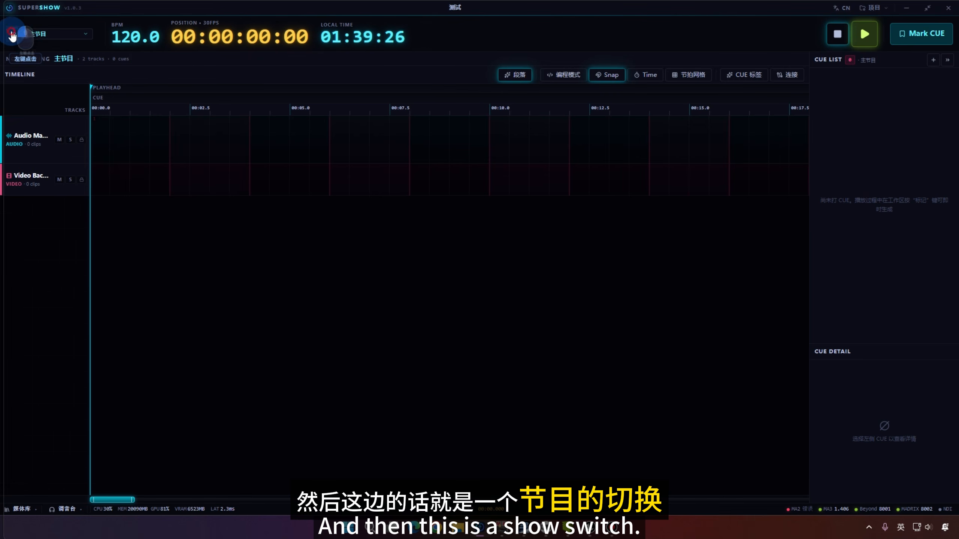
click(25, 32)
click(26, 33)
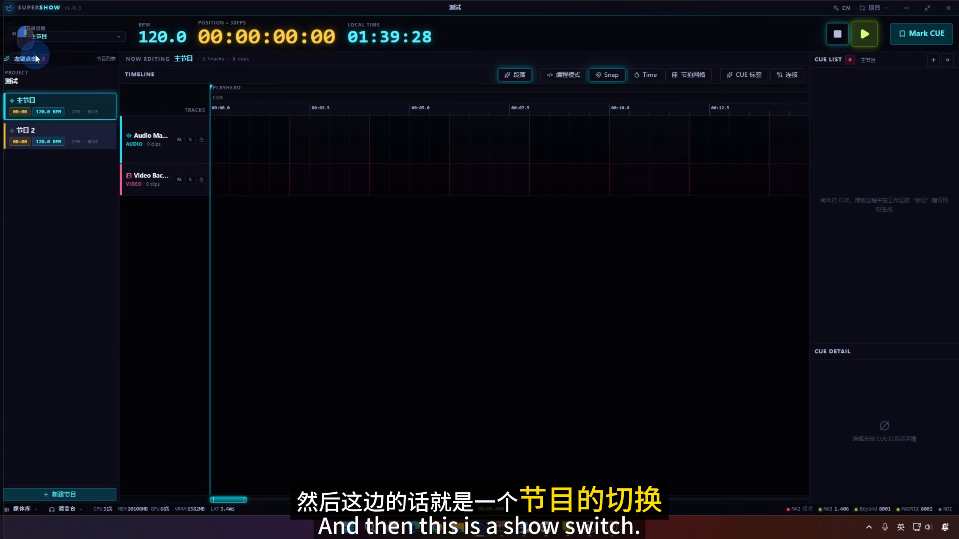
click(14, 36)
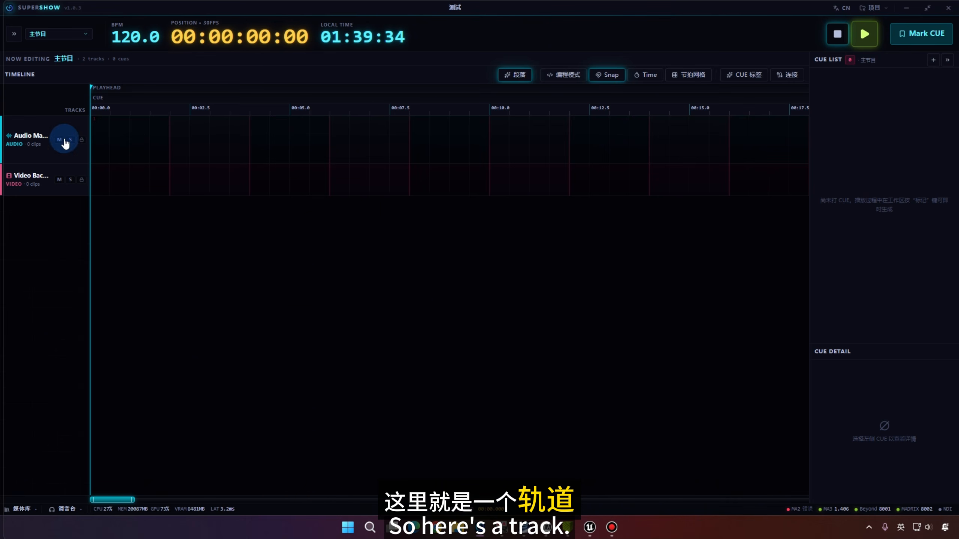
- Select the audio track and then the video track, and open the media library's audio section
click(38, 136)
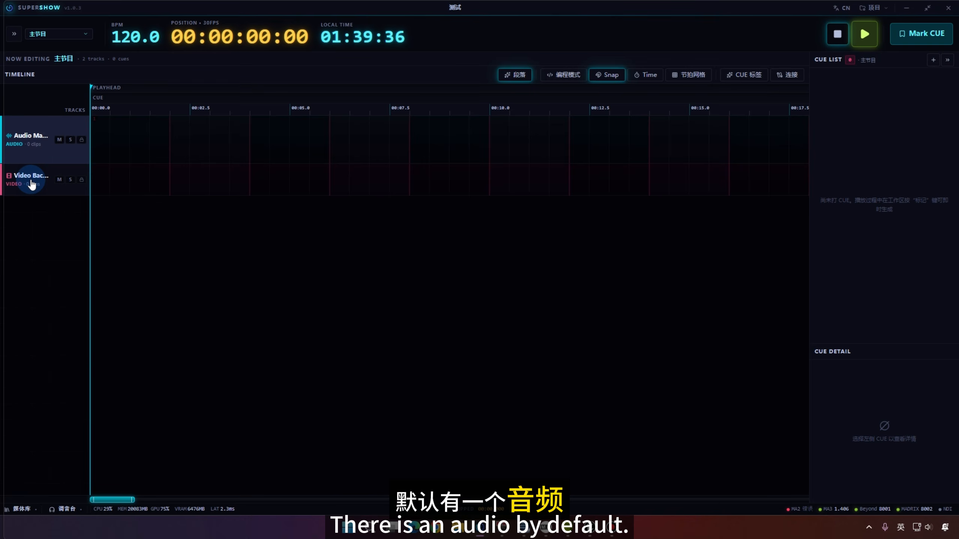
click(32, 184)
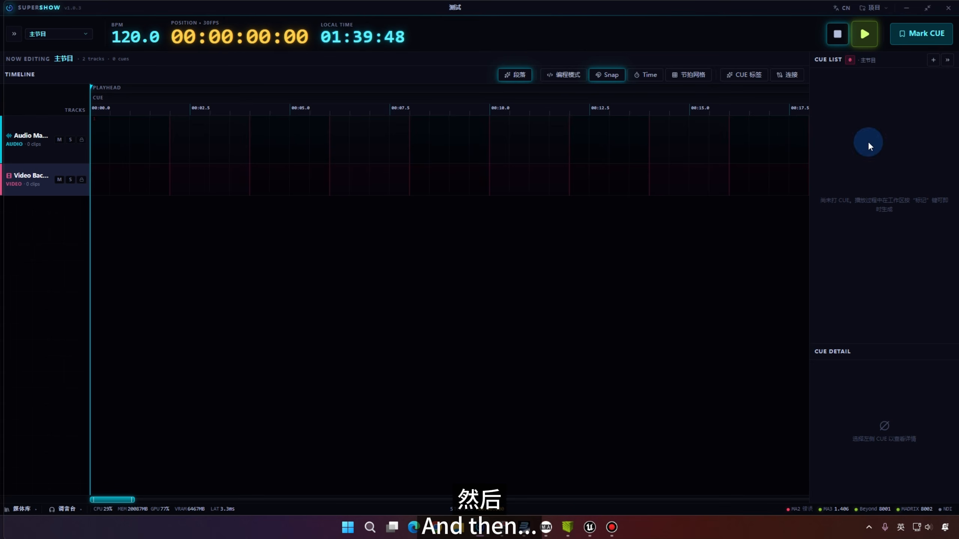
click(26, 510)
click(146, 357)
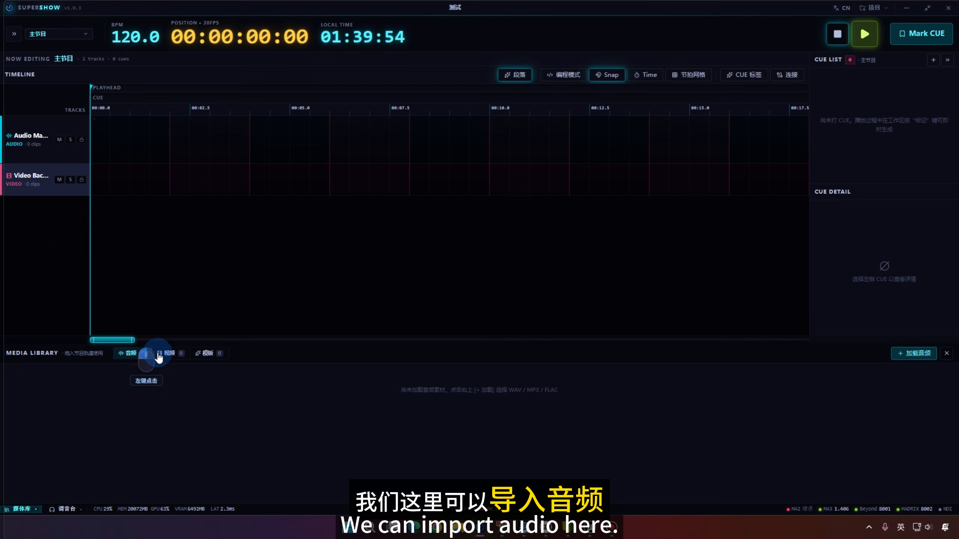
- Look through the media library's video and template sections, and close the library
click(171, 358)
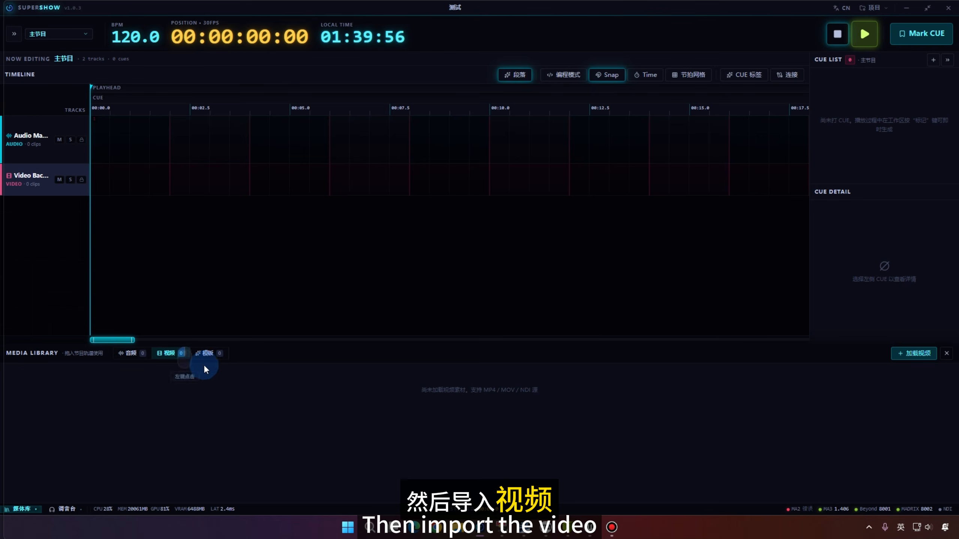
click(214, 358)
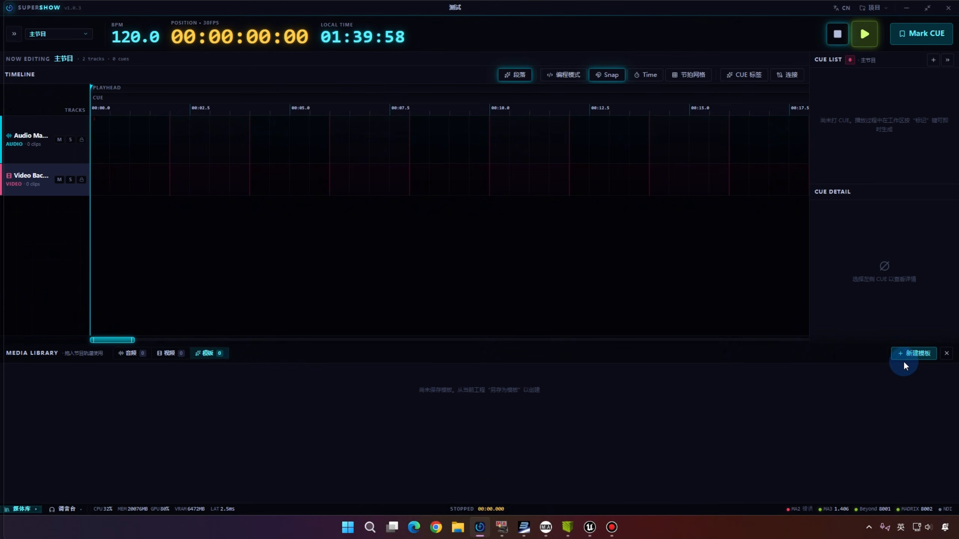
click(948, 353)
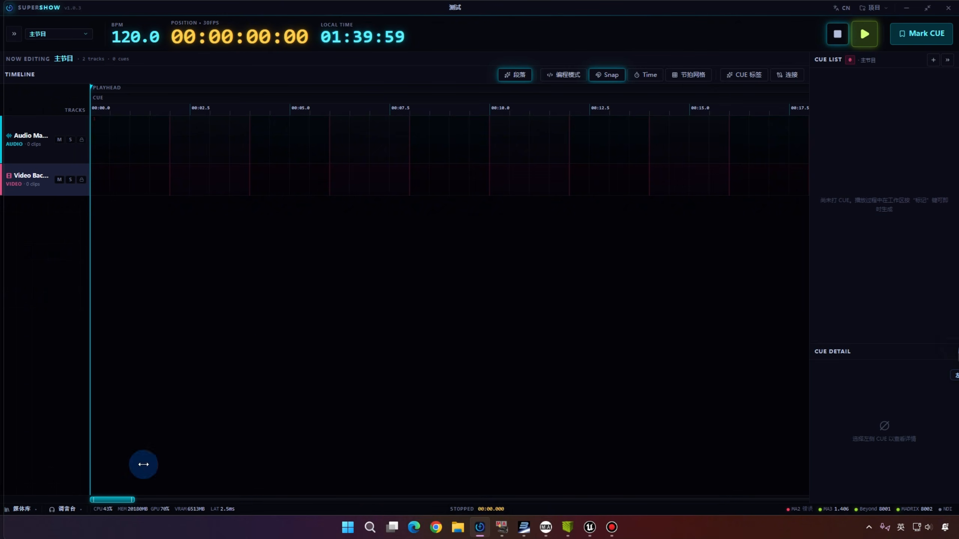
- Open the mixer and try out the master output and Audio Master level faders, resetting the track fader to 0 dB
click(67, 510)
drag(141, 407, 149, 415)
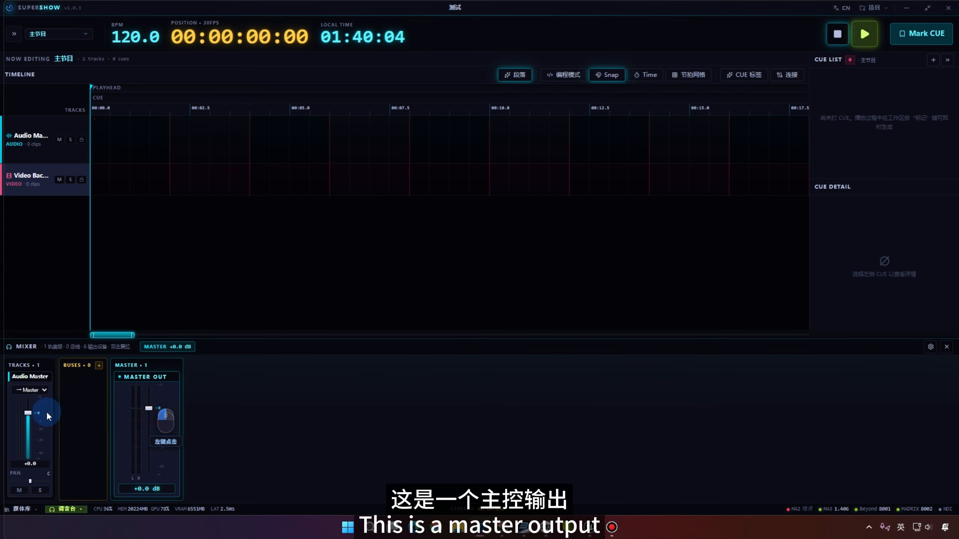
drag(29, 413, 28, 421)
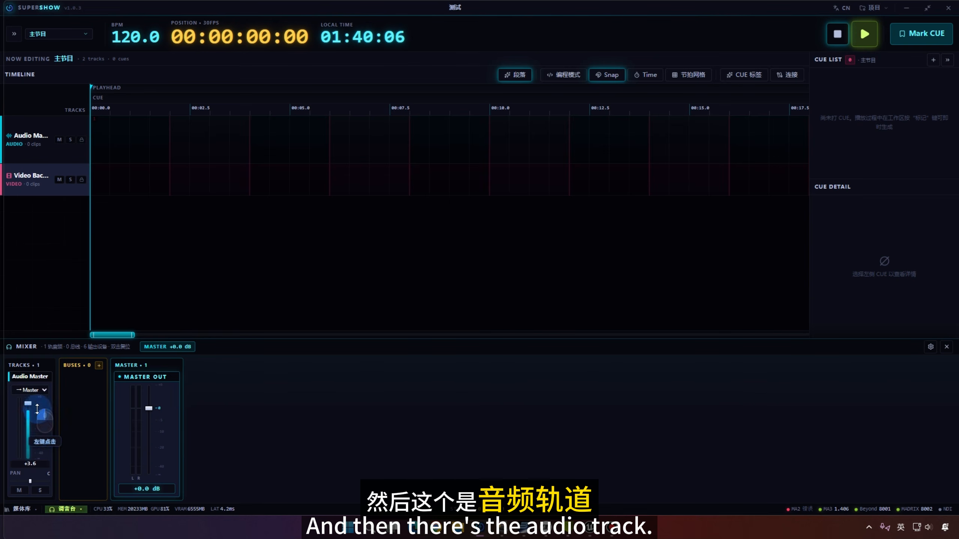
click(52, 149)
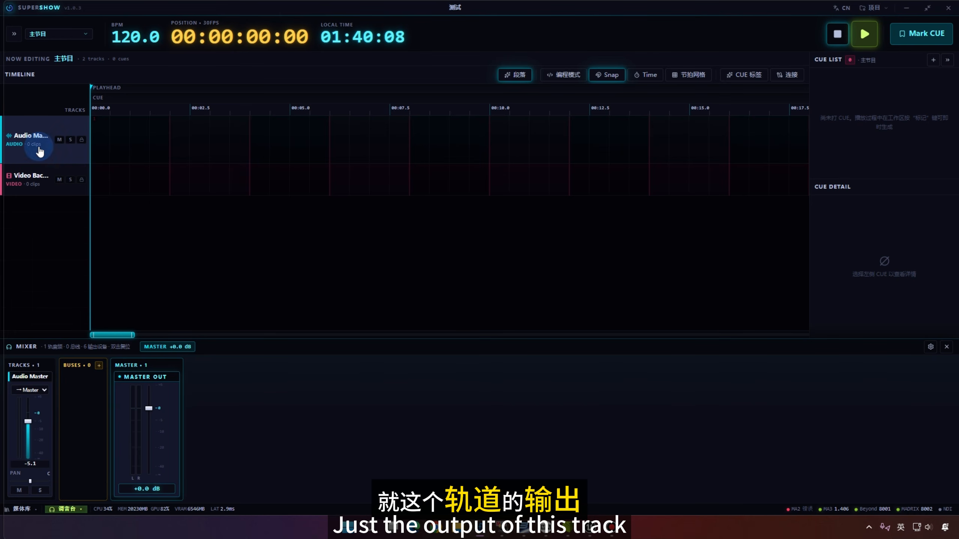
drag(29, 421, 27, 450)
double_click(26, 451)
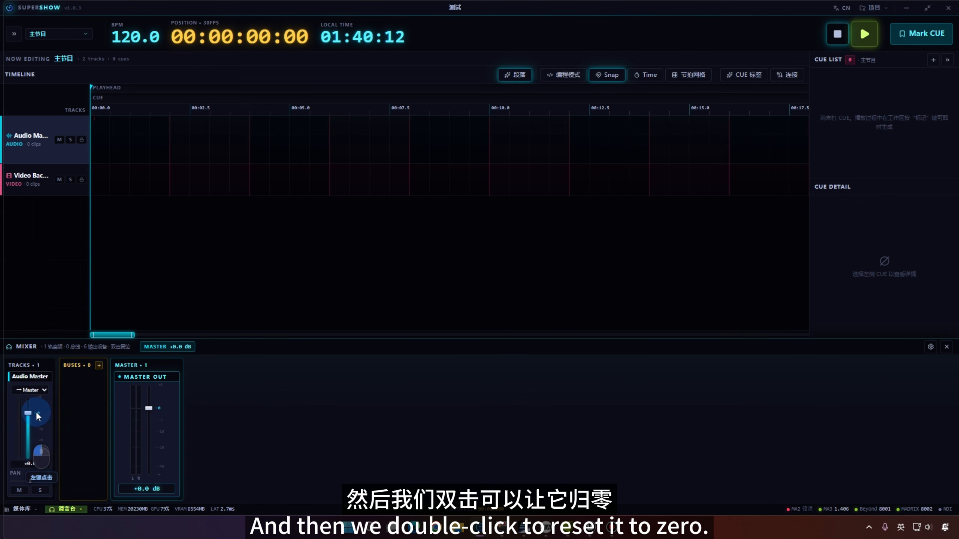
- Try the Audio Master channel's mute and solo switches, leaving both off
click(19, 490)
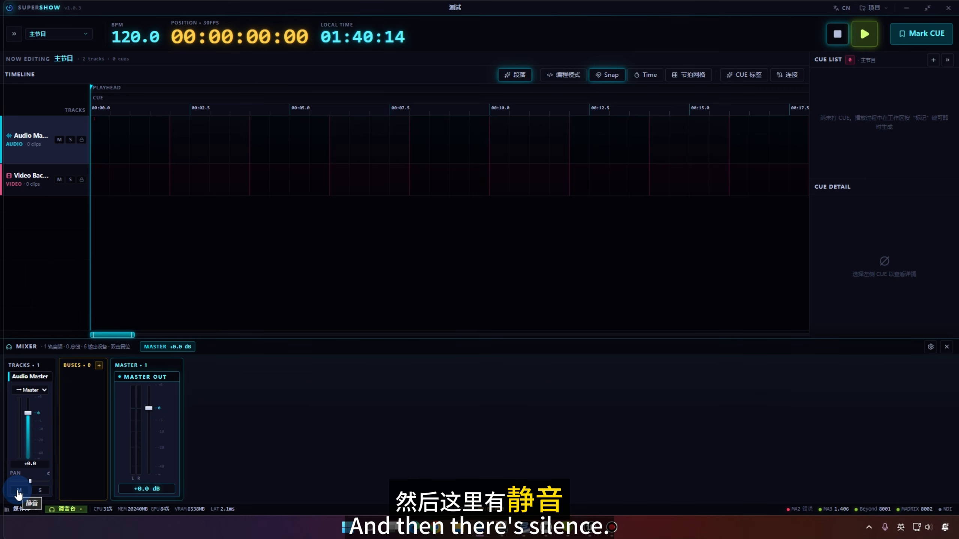
click(40, 490)
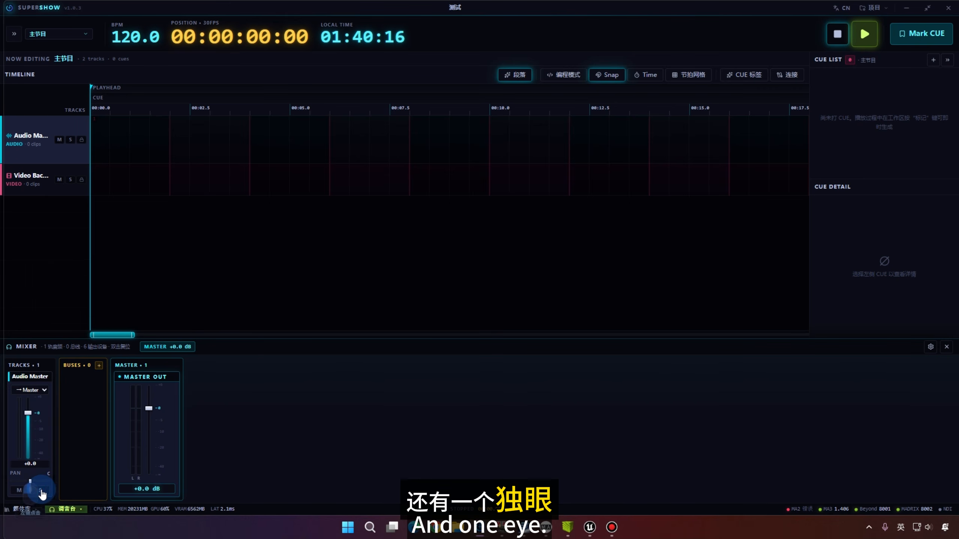
click(41, 490)
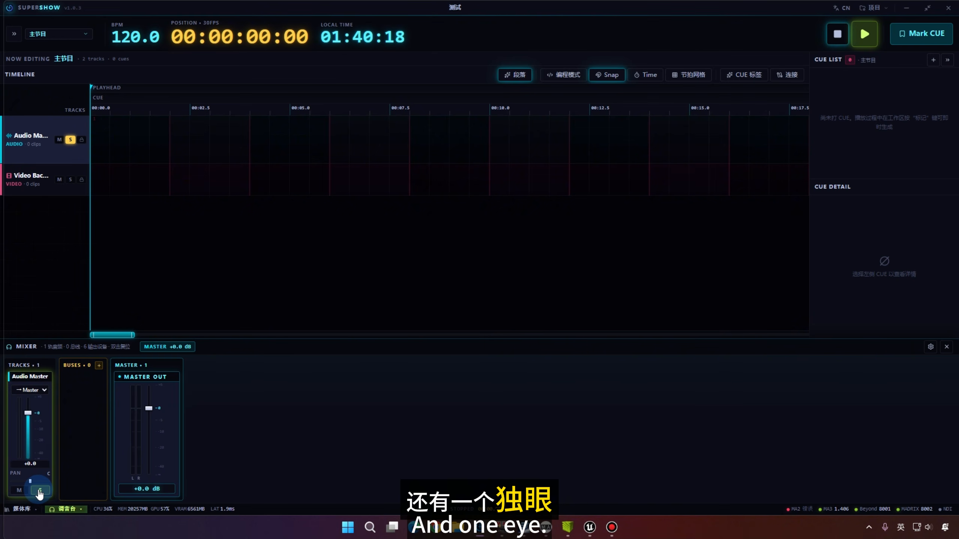
click(39, 490)
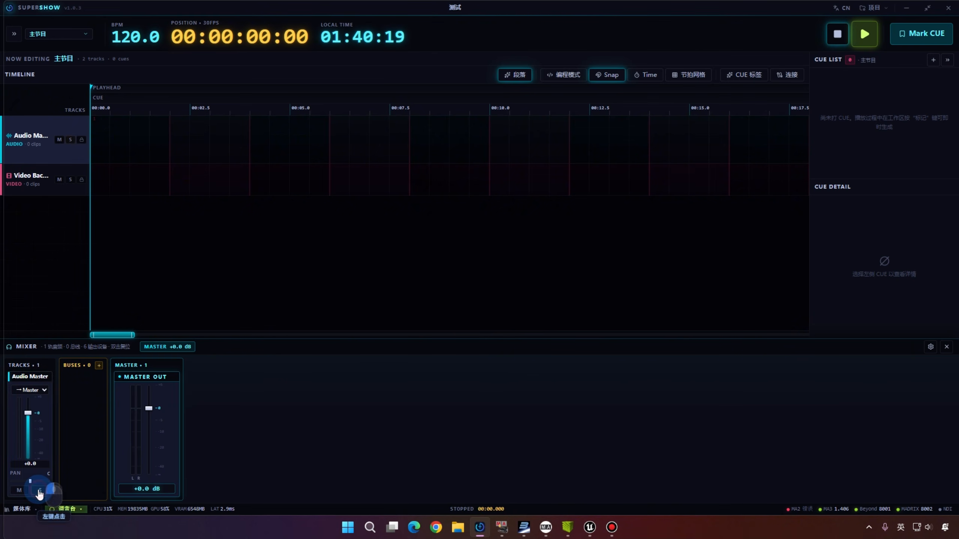
- Create a group bus named Group and route the Audio Master channel's output to it
click(99, 366)
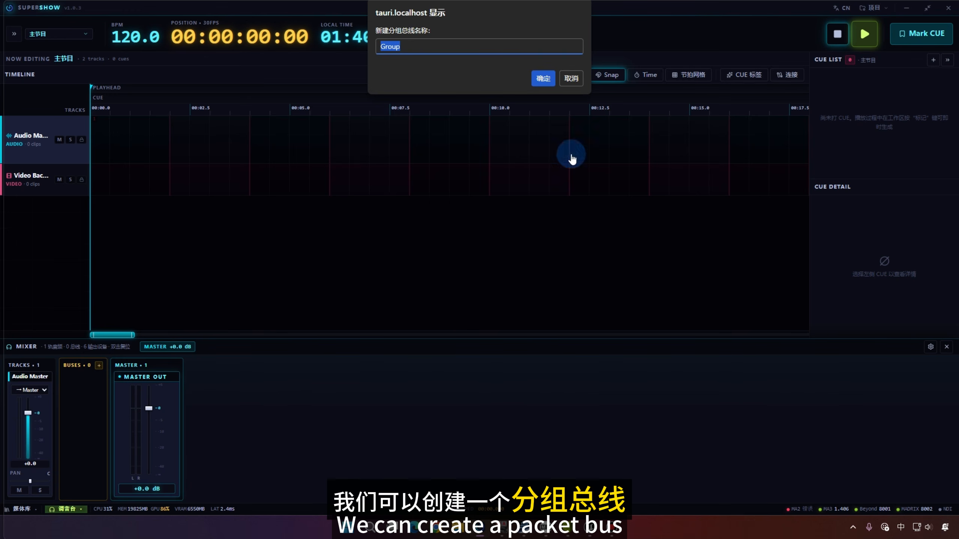
click(544, 79)
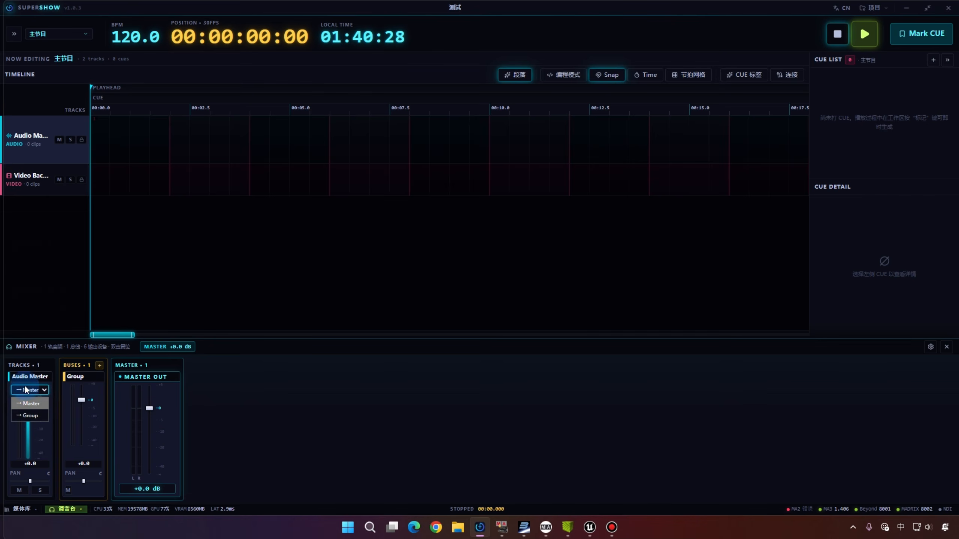
click(26, 391)
click(23, 411)
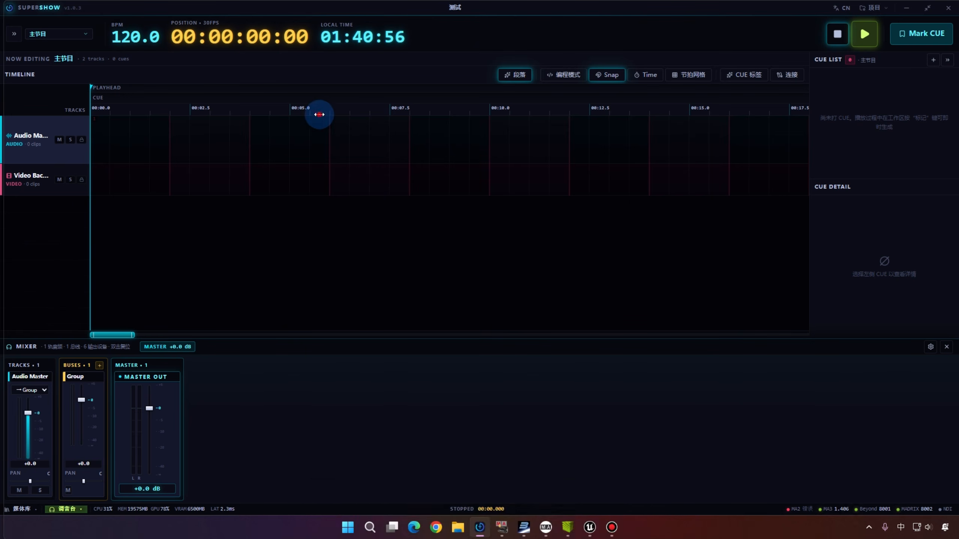
- Place the playhead at 00:00:04:00 on the timeline and move it back to 00:00:01:15
click(310, 99)
click(250, 110)
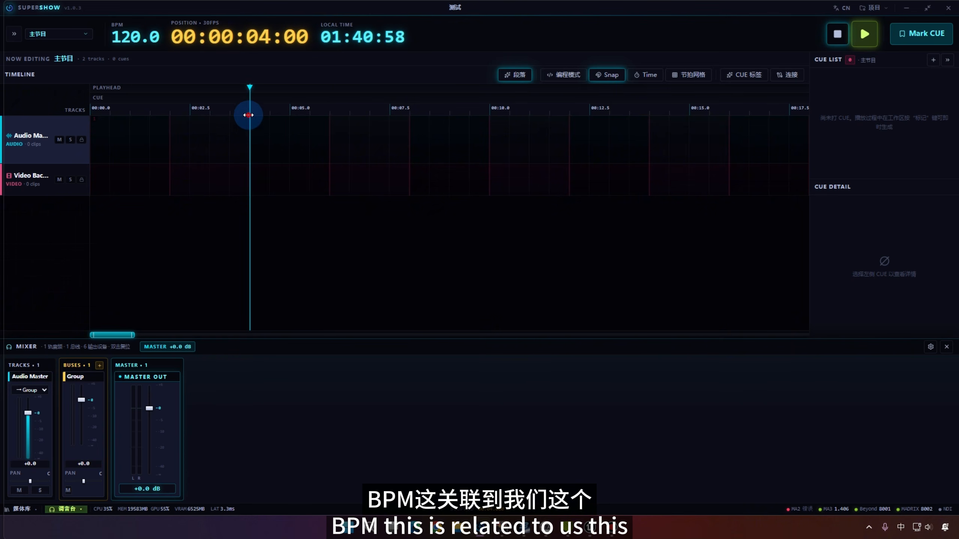
drag(266, 90, 151, 88)
- Set the show's BPM to 150 and move the playhead to 00:00:02:00 on the updated beat grid
click(128, 37)
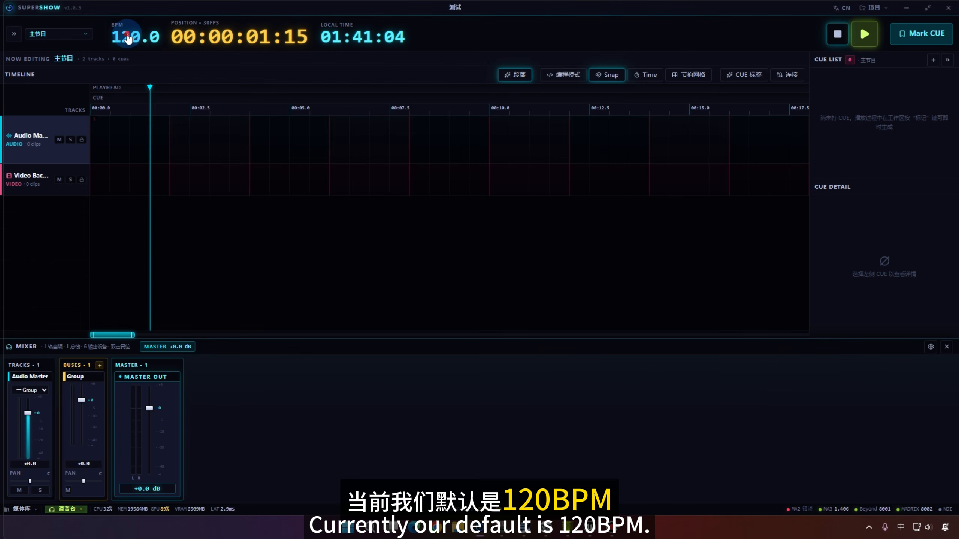
click(126, 45)
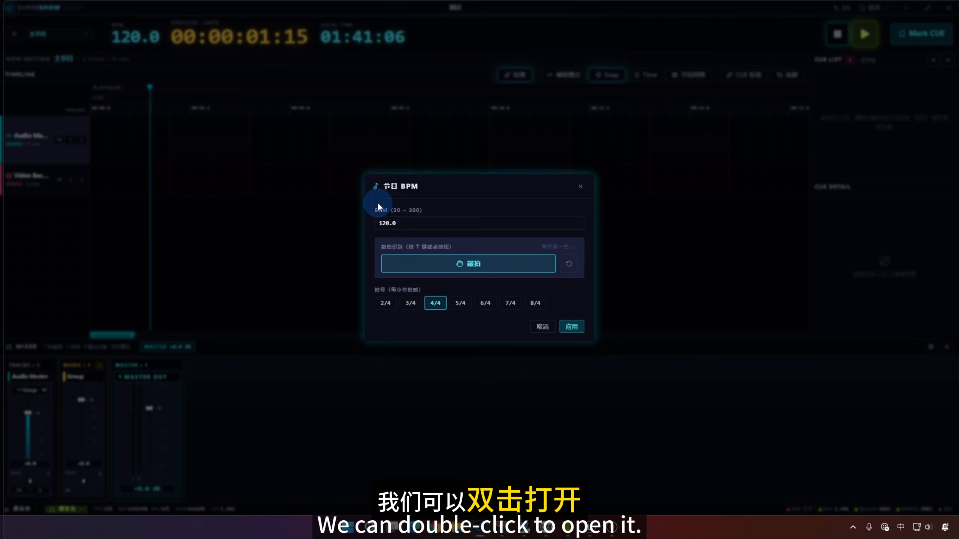
click(380, 223)
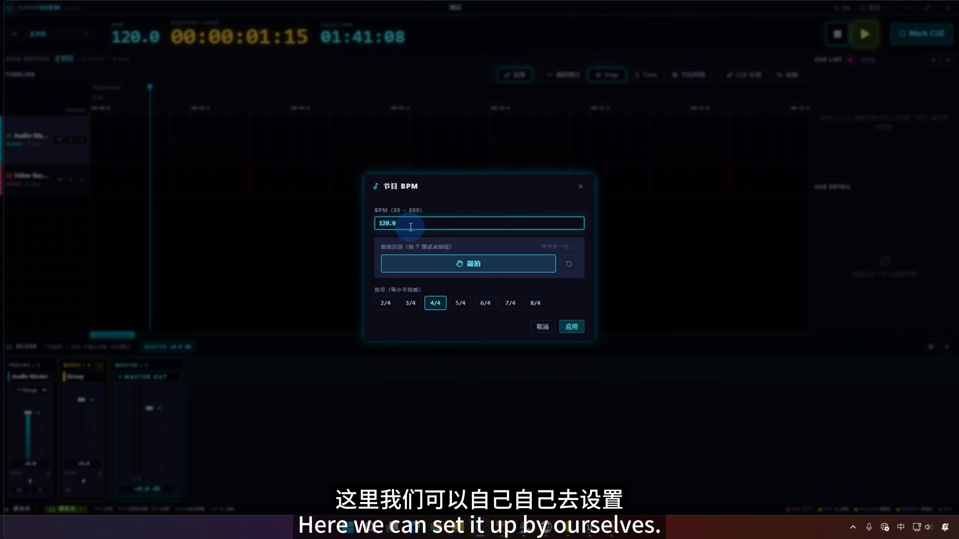
text(50)
key(Return)
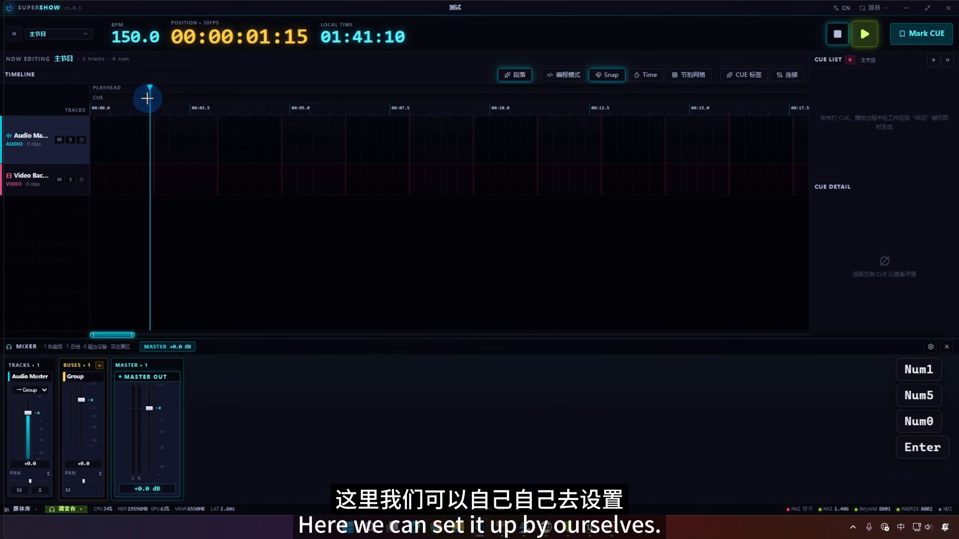
drag(149, 88, 171, 88)
- Try tap tempo in the show's BPM settings, and apply a BPM of 120 with the 4/4 time signature
click(147, 33)
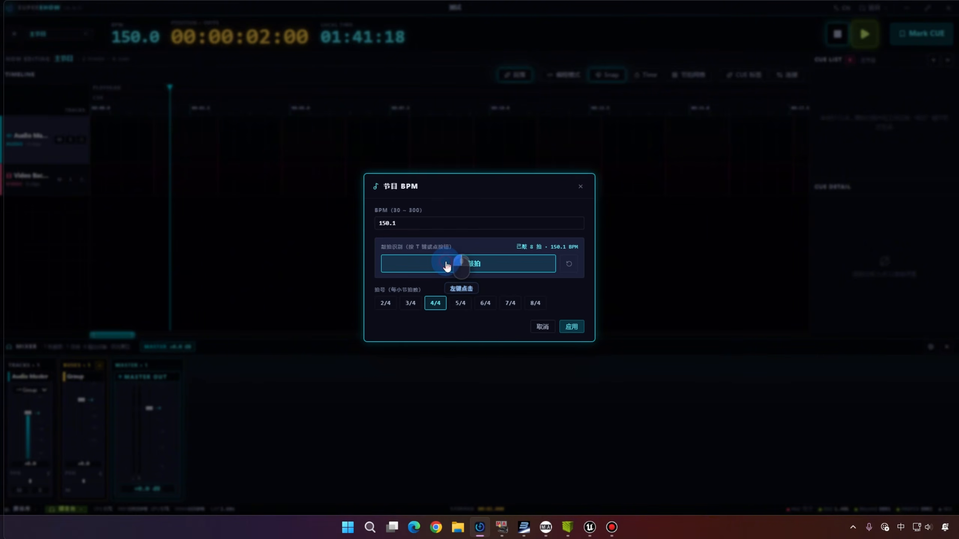
click(447, 265)
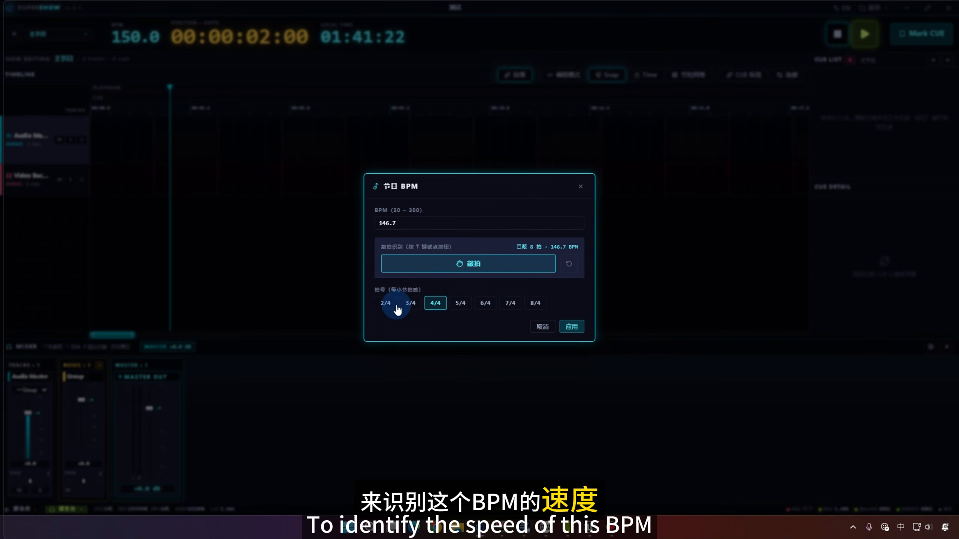
click(448, 304)
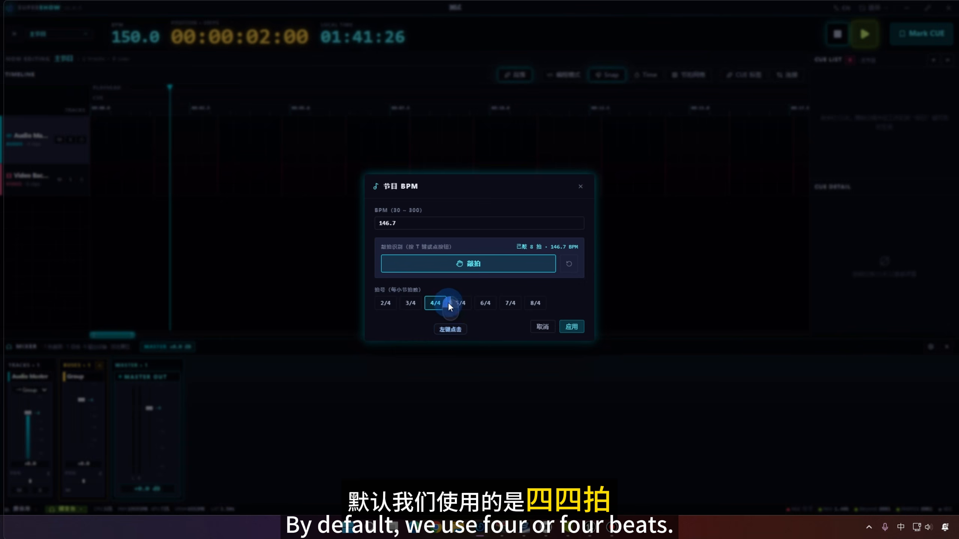
drag(446, 223, 386, 219)
text(120)
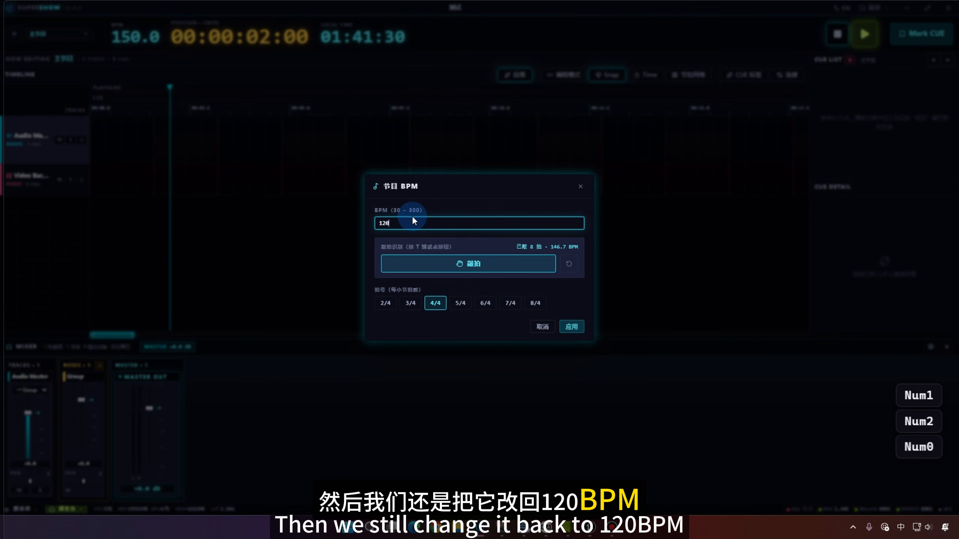
click(573, 327)
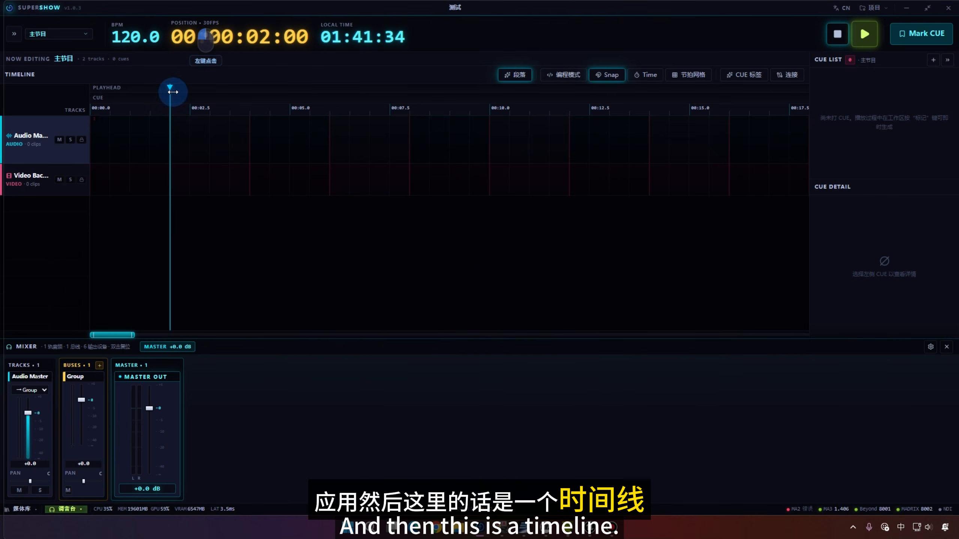
- Move the playhead to 00:00:00:15 and try the stop and play controls, leaving playback stopped at the start
drag(173, 91, 110, 98)
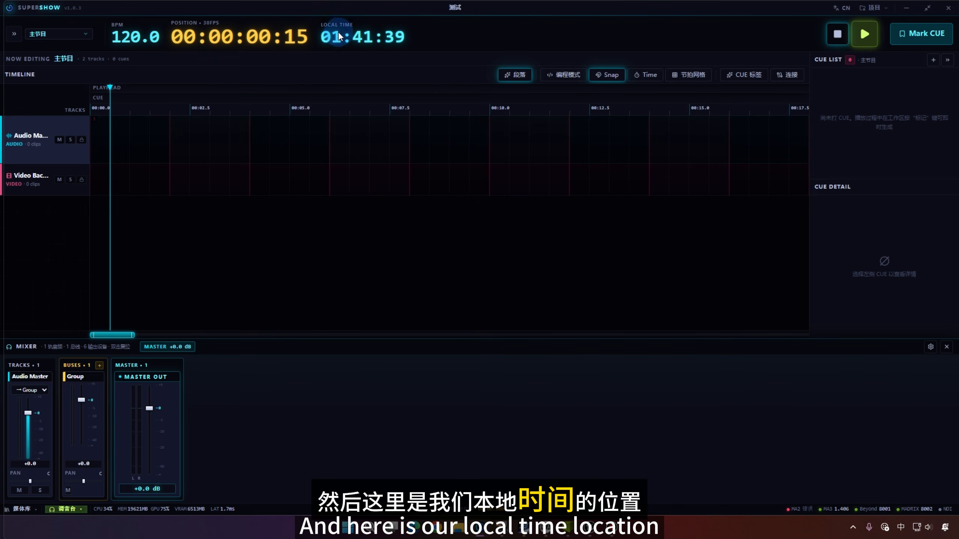
click(360, 39)
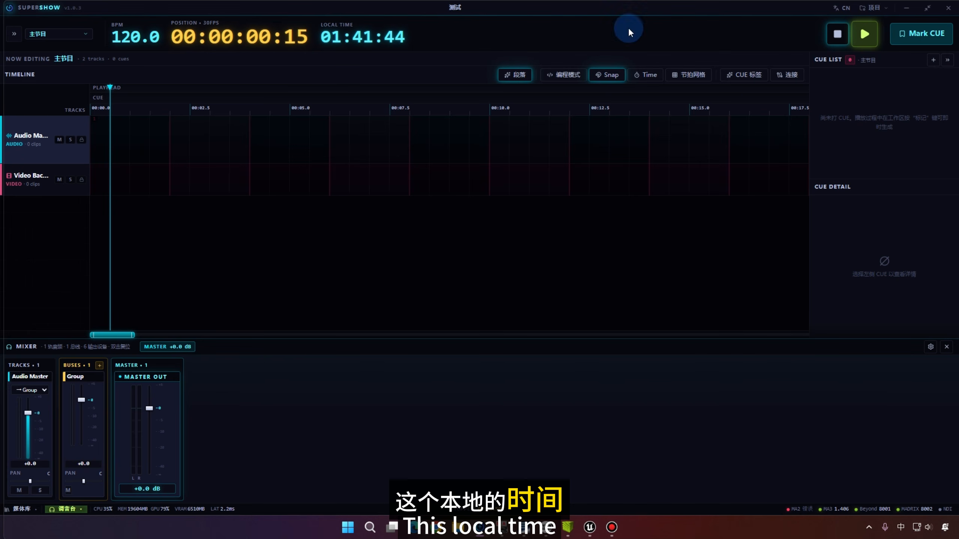
click(847, 42)
click(838, 38)
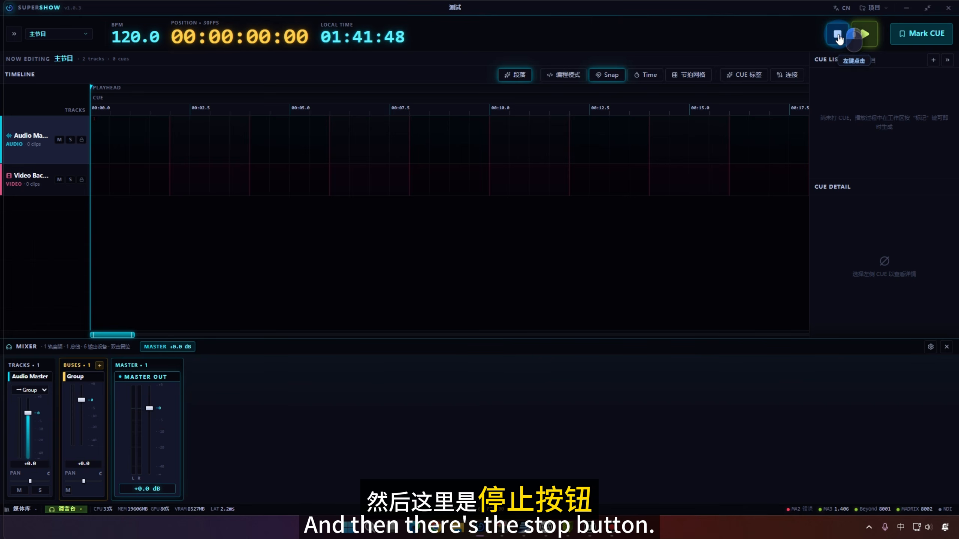
click(866, 37)
click(837, 35)
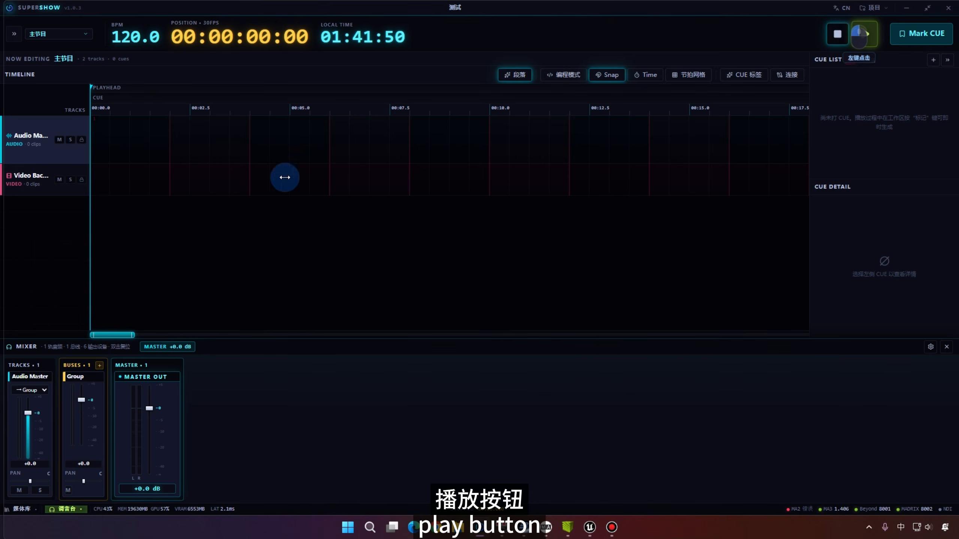
- Place the playhead at 00:00:03:00, play and pause the show repeatedly, and stop playback to return to the start
click(210, 108)
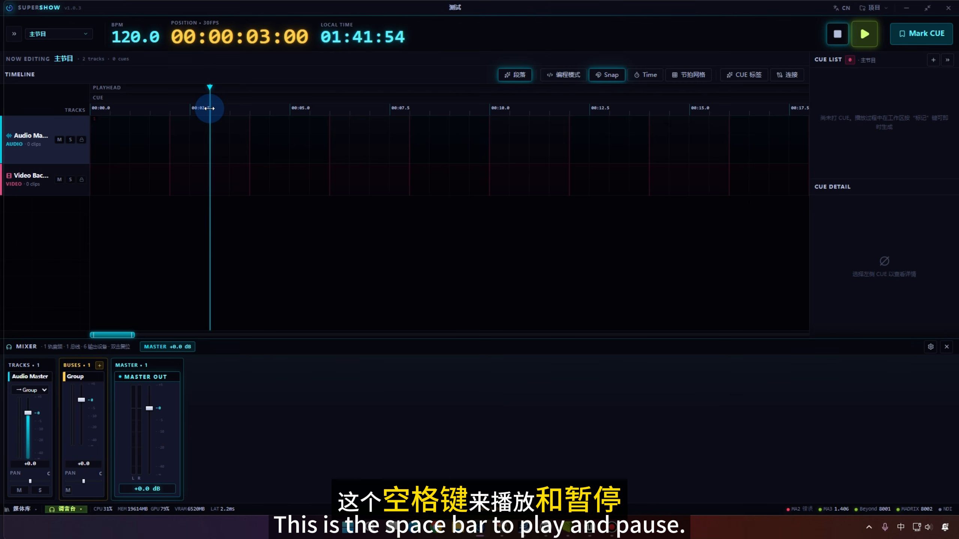
key(space)
key(space)
key(space)
key(space)
key(space)
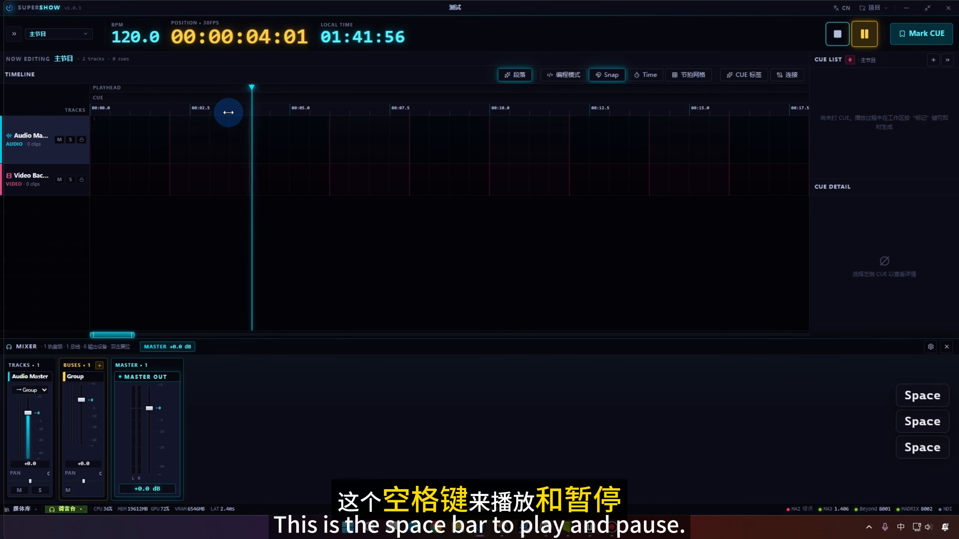
key(space)
click(837, 35)
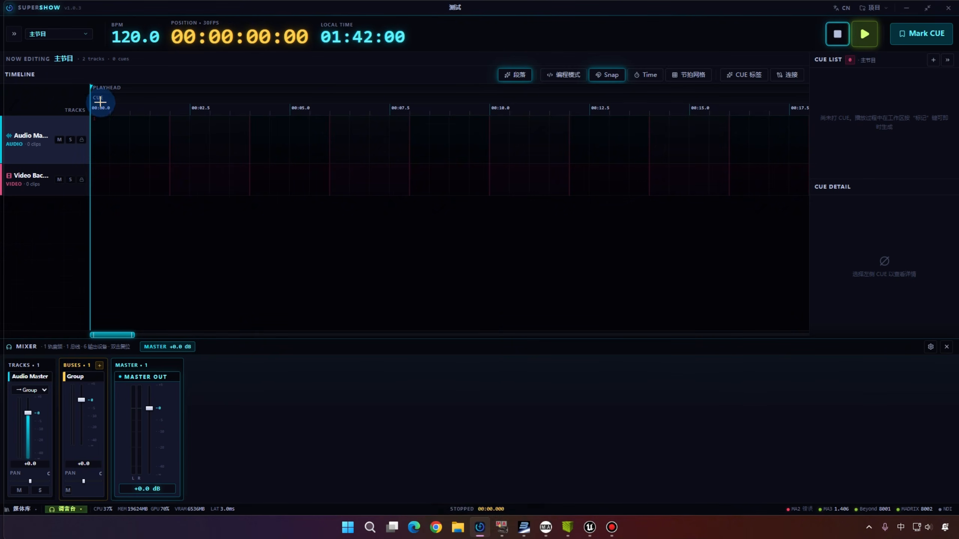
- Mark cues on the timeline at 0.5, 2.5 and 5 seconds
click(110, 96)
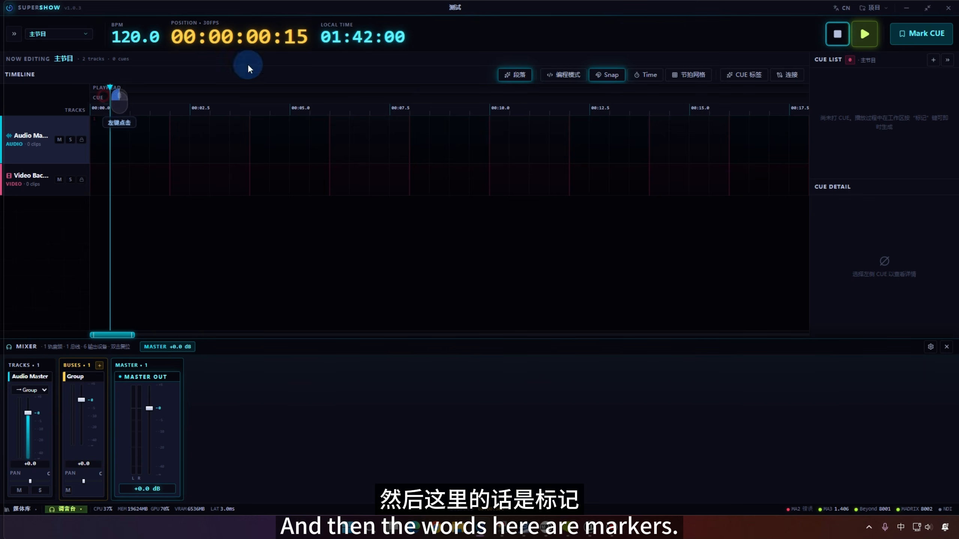
click(921, 34)
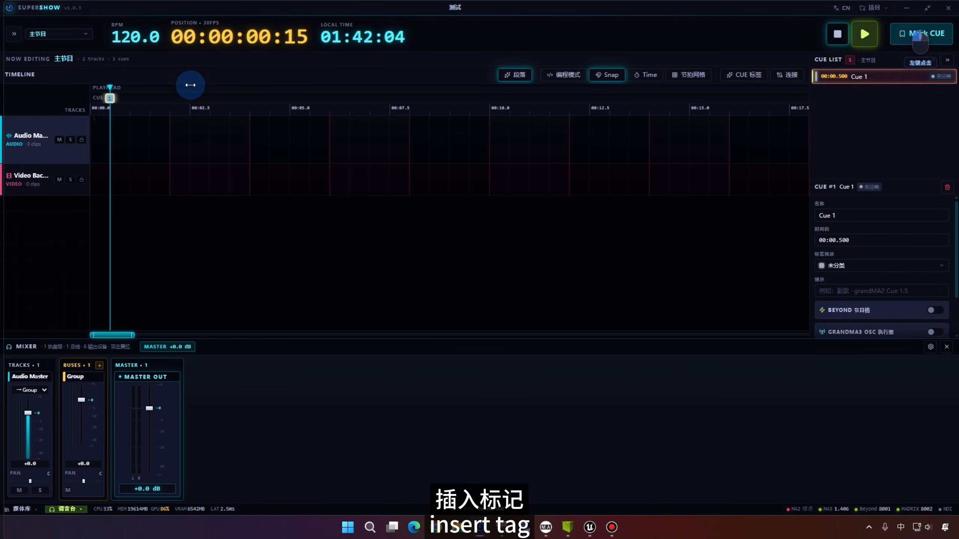
drag(106, 89, 86, 90)
click(922, 34)
click(921, 34)
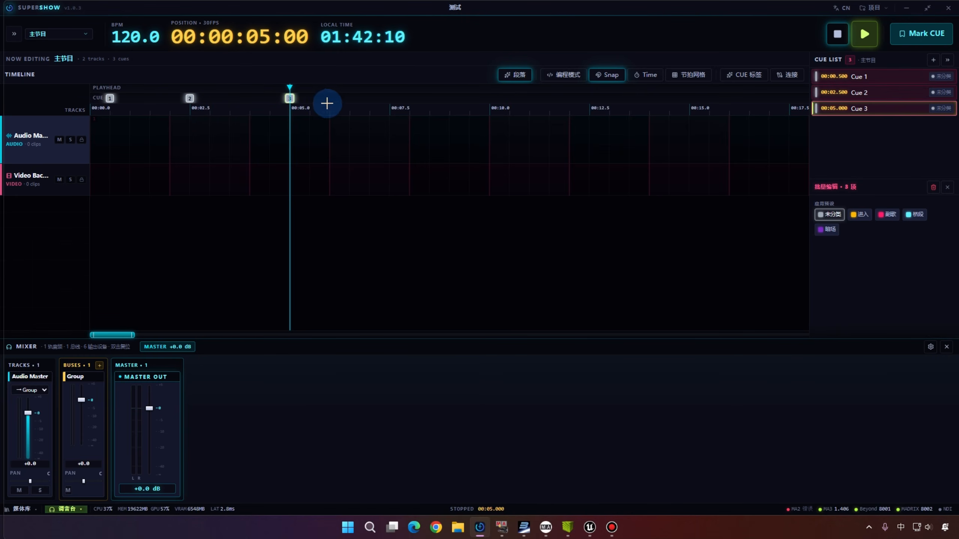
- Delete all three selected cues and move the playhead to 00:00:06:00
click(932, 185)
drag(192, 109, 288, 164)
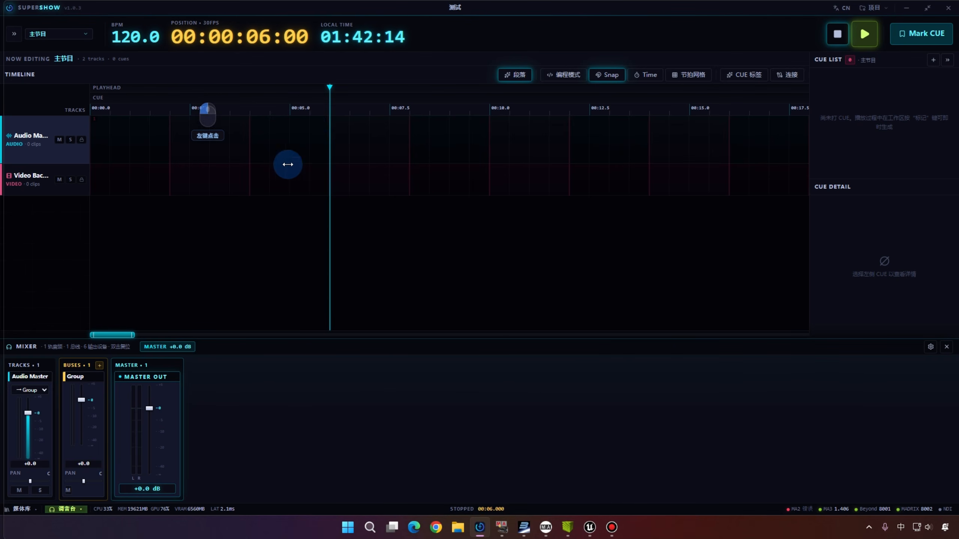
- Move the playhead to 00:00:06:15 on the timeline
click(347, 116)
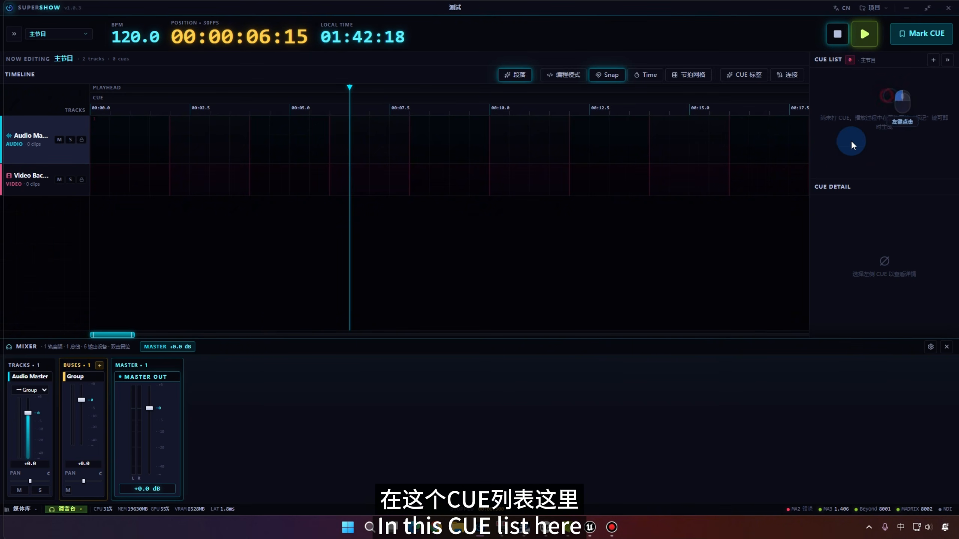
click(903, 136)
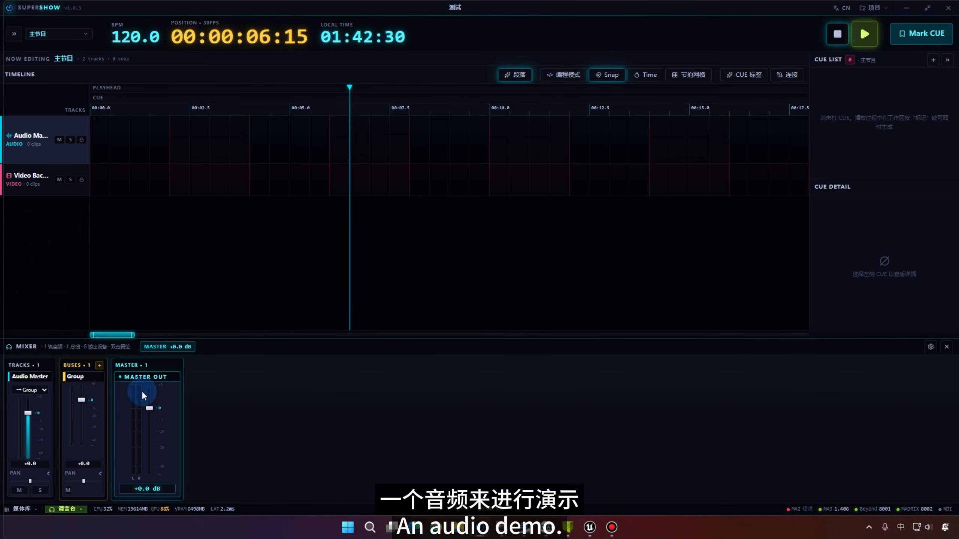
- Open the media library and shrink the maximized window so the video and audio files on the desktop are accessible
click(22, 509)
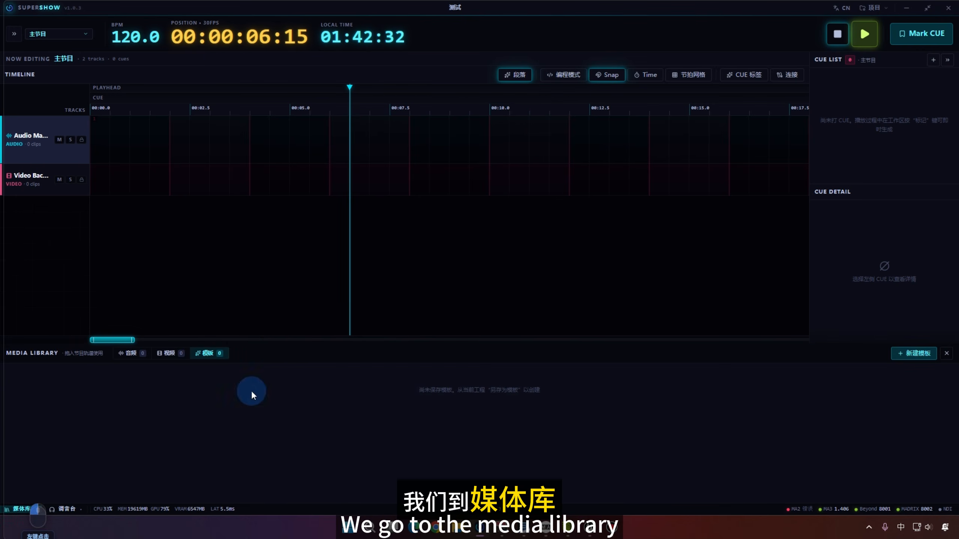
drag(325, 5, 405, 58)
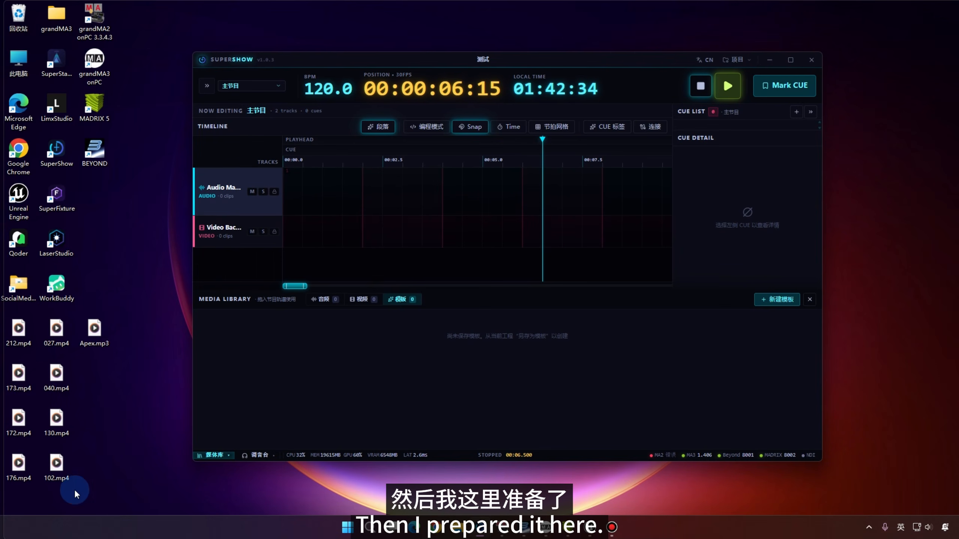
drag(75, 490, 12, 320)
drag(115, 363, 91, 317)
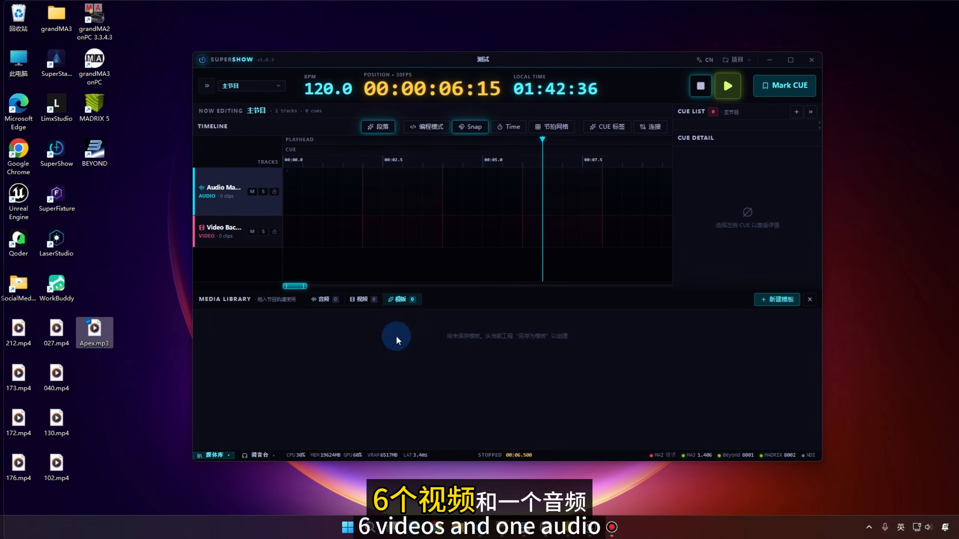
drag(133, 478, 30, 336)
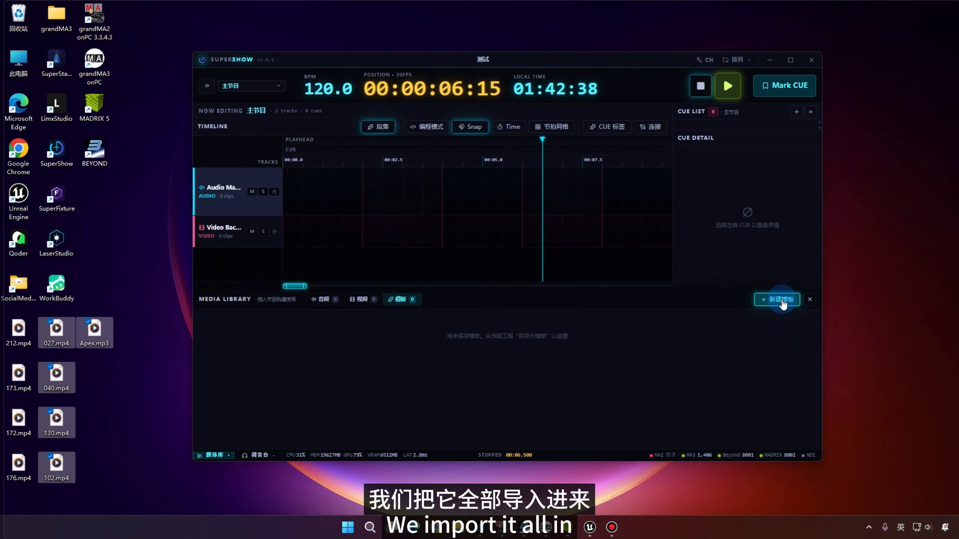
- Import all desktop media files, from 027.mp4 through 212.mp4 plus Apex.mp3, through the media library's audio section
click(319, 301)
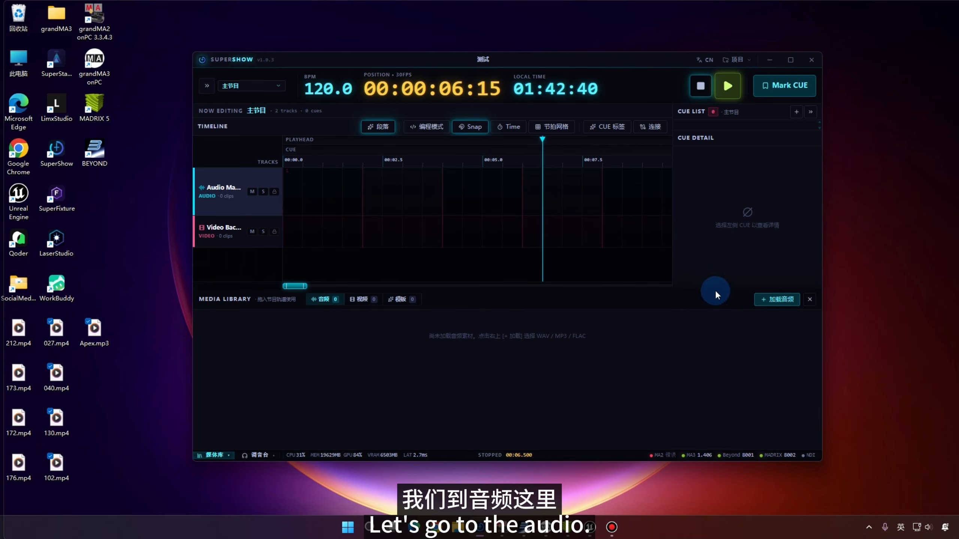
click(776, 300)
scroll(224, 152, up, 4)
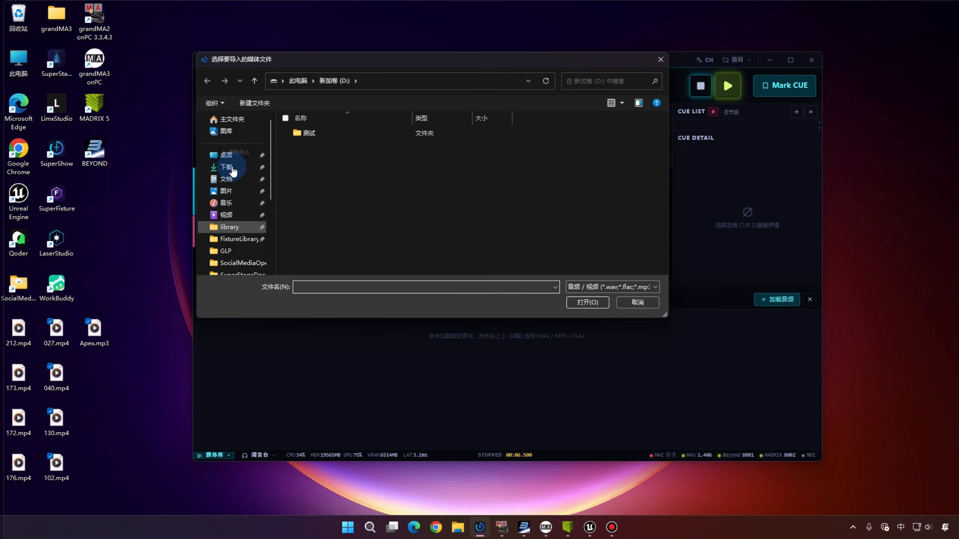
click(226, 154)
click(345, 155)
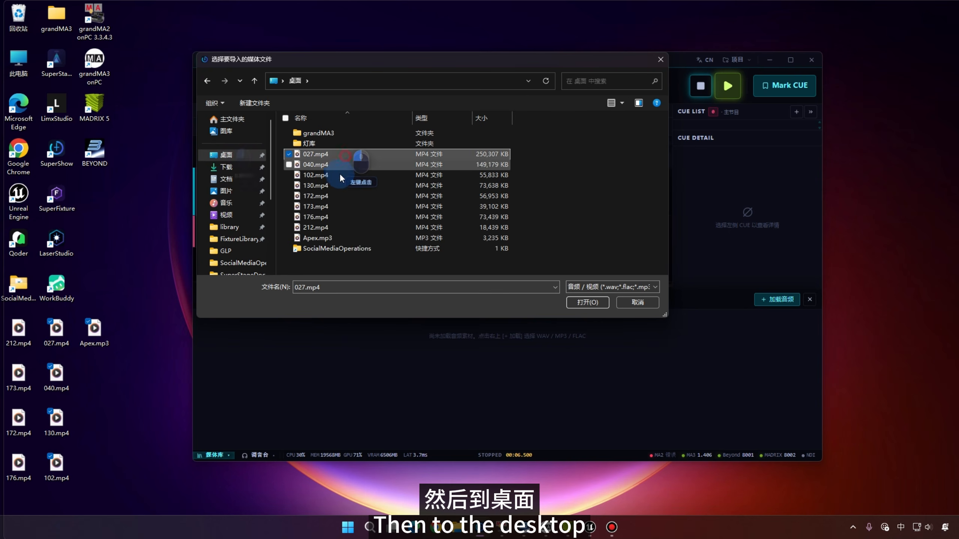
shift+click(329, 237)
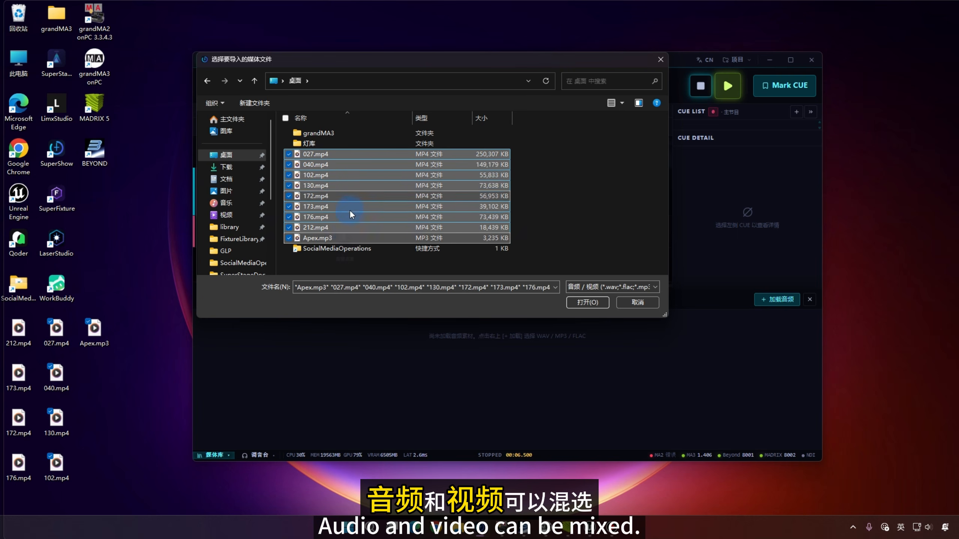
click(585, 302)
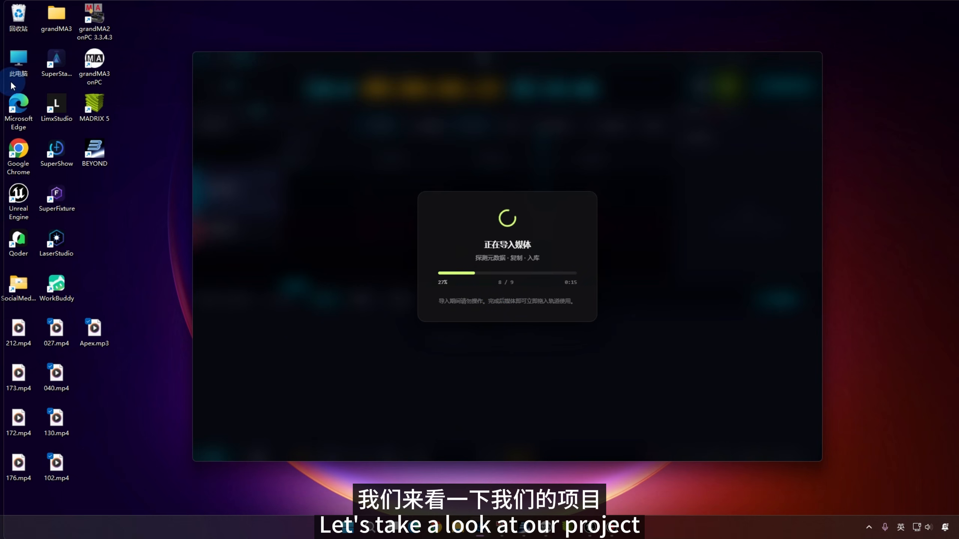
- Switch to File Explorer and open the 测试 project folder on drive D
double_click(13, 70)
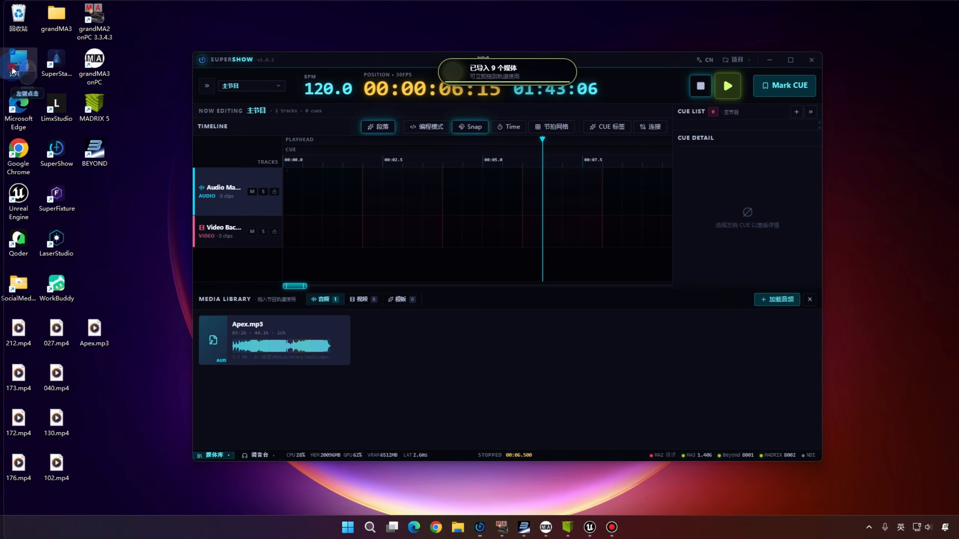
click(329, 373)
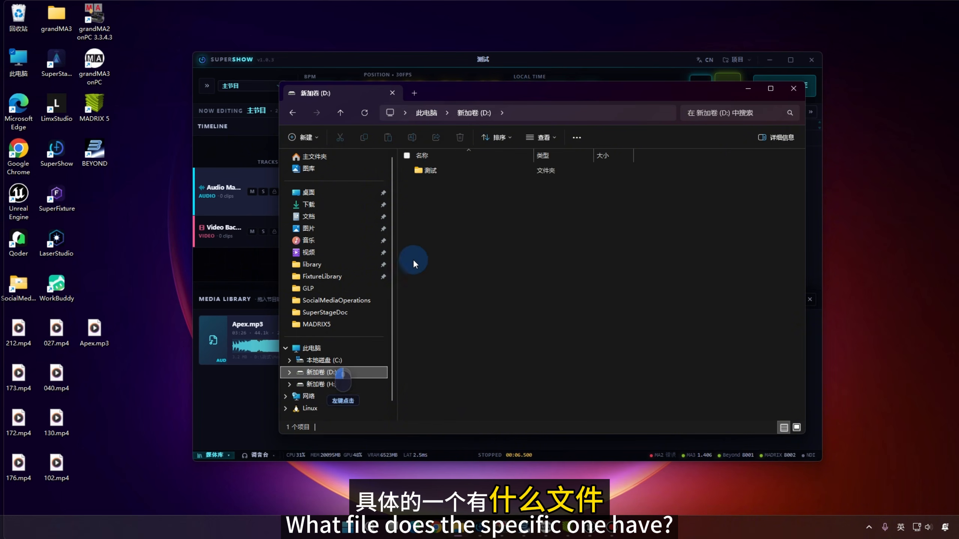
click(430, 173)
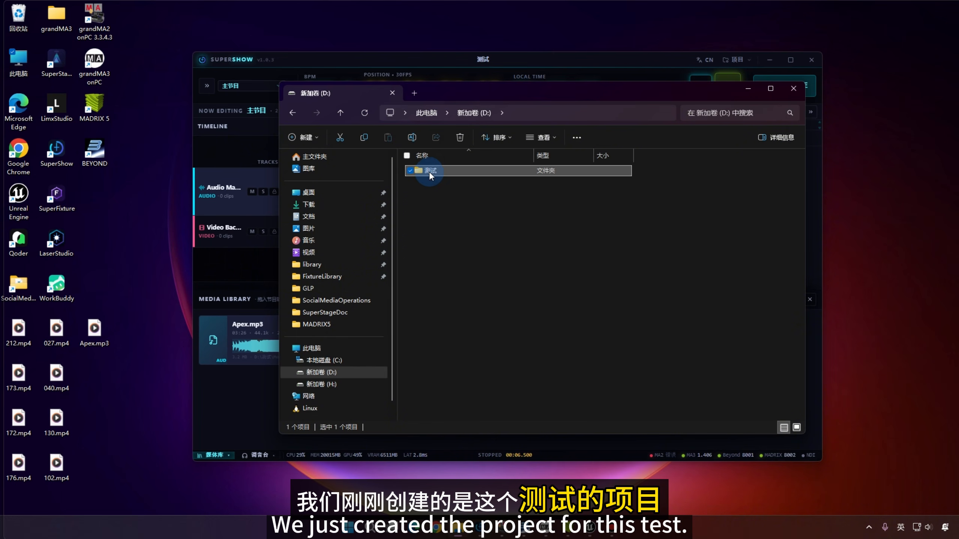
click(453, 218)
click(450, 172)
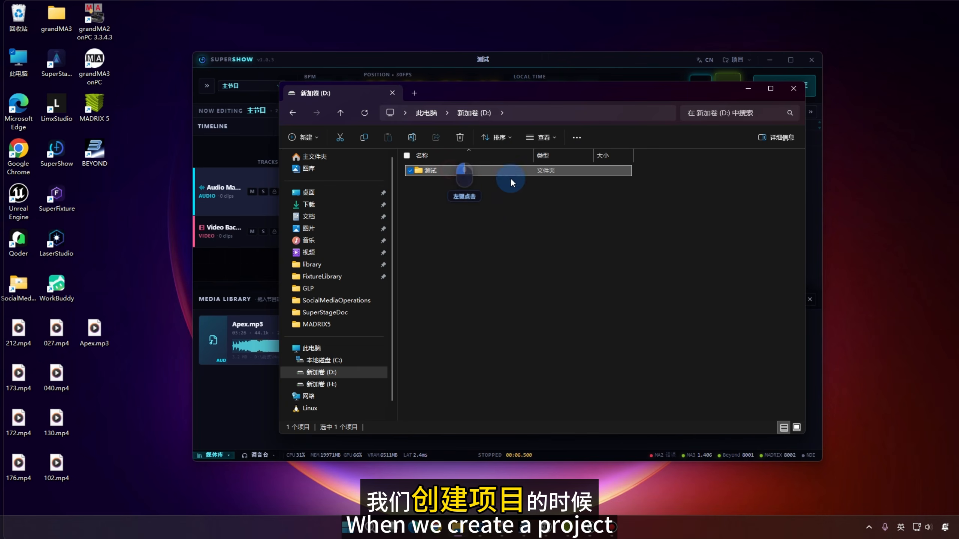
mouse_move(444, 172)
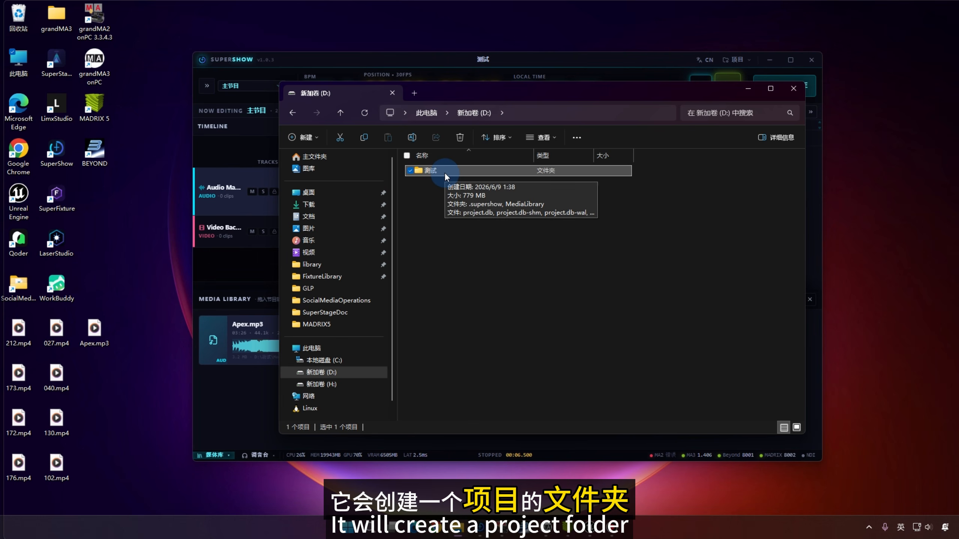
double_click(445, 171)
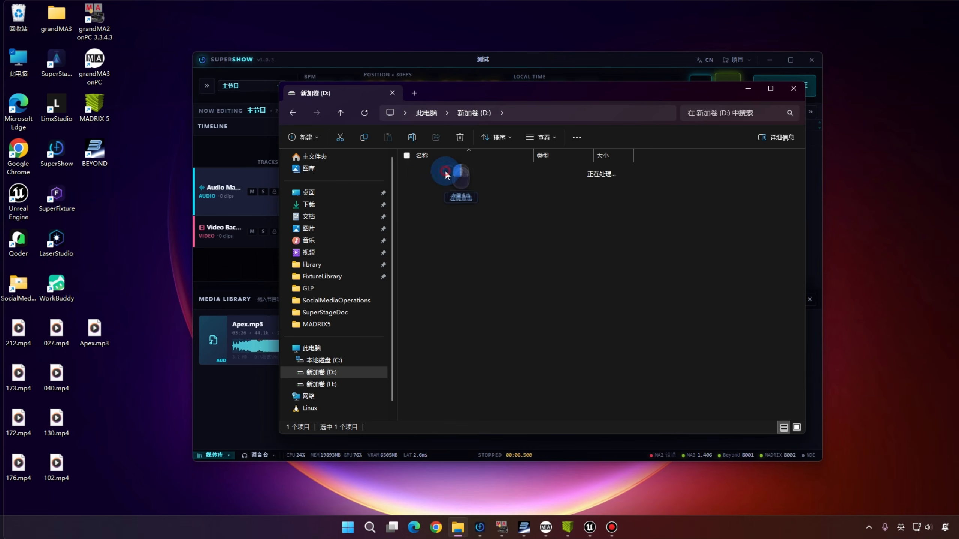
- Examine the decoded and waveforms folders and the lock file inside .supershow, and return to the project folder
double_click(439, 172)
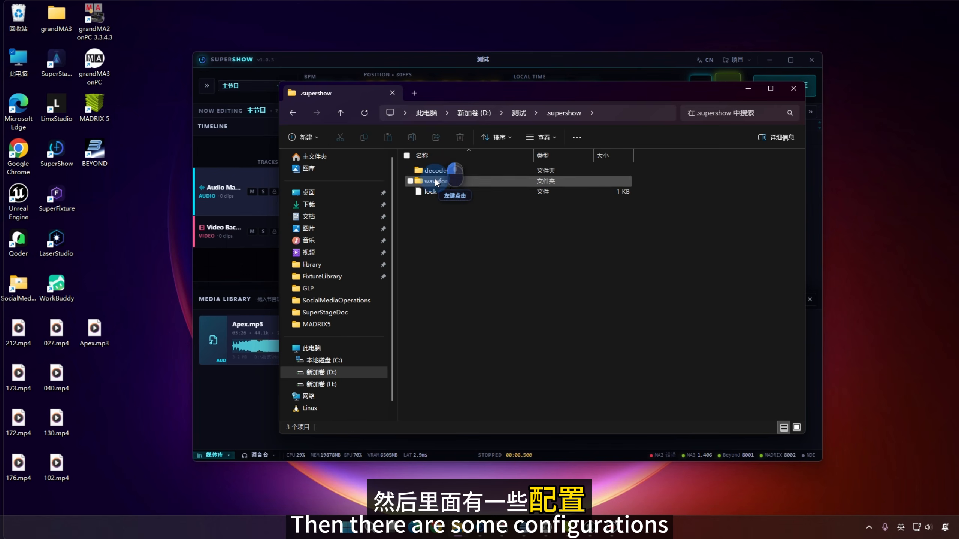
double_click(439, 172)
key(alt+Left)
double_click(435, 183)
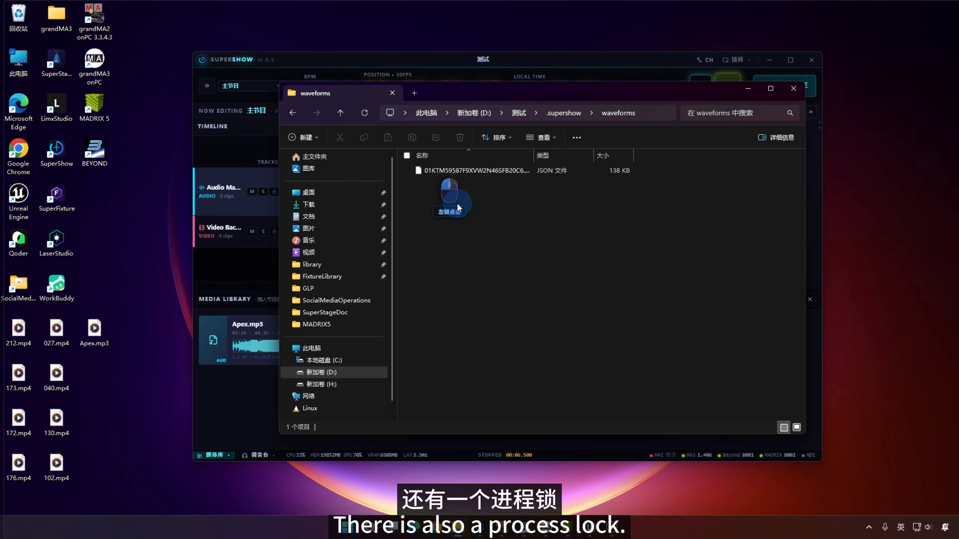
key(alt+Left)
click(438, 192)
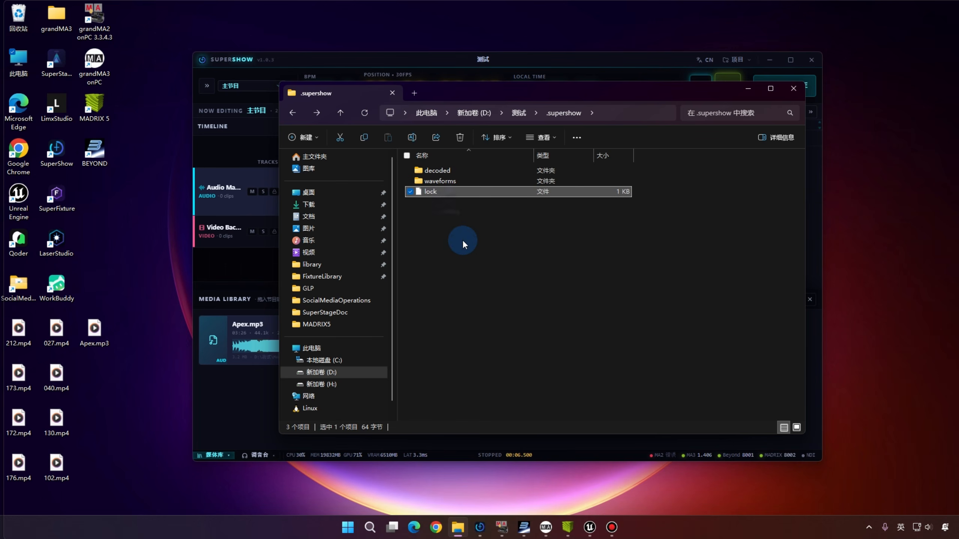
key(alt+Left)
- Move the File Explorer window lower and reopen the 测试 folder from drive D
drag(608, 89, 572, 150)
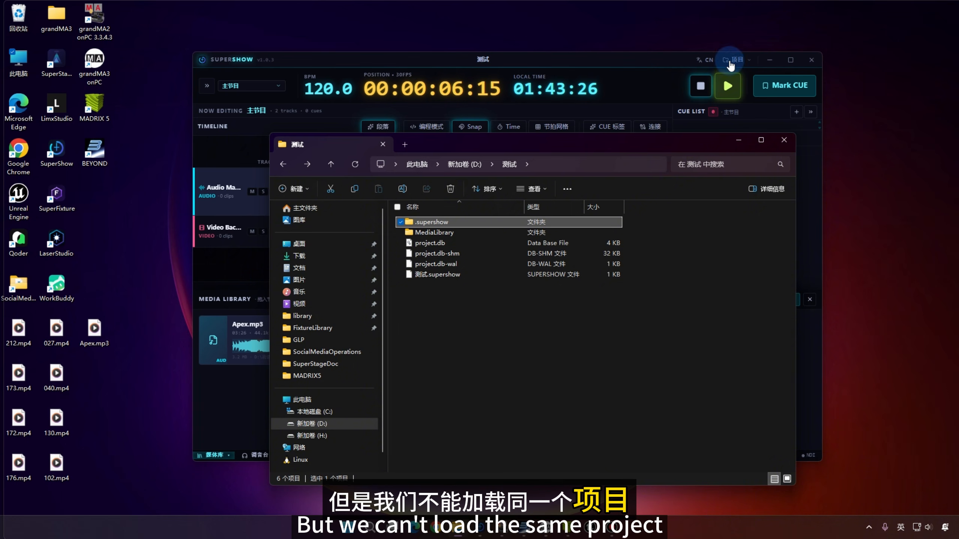
click(473, 165)
double_click(449, 226)
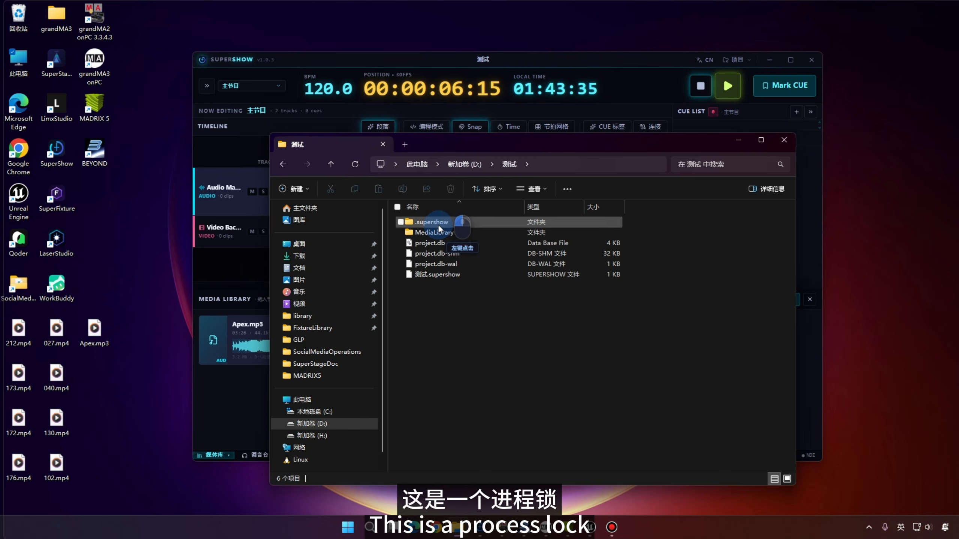
- Examine the imported files in MediaLibrary's audio and video subfolders and go back to the 测试 folder
click(444, 232)
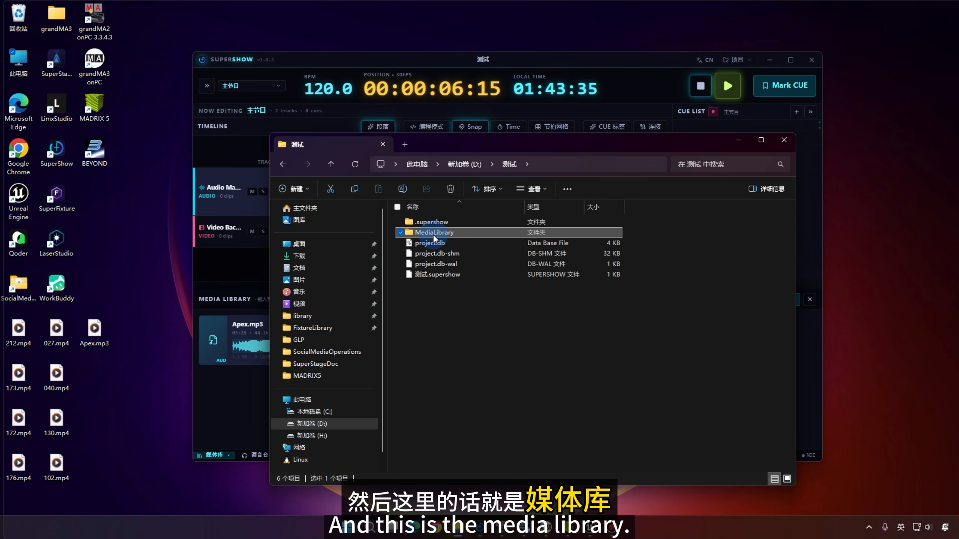
double_click(434, 233)
double_click(422, 222)
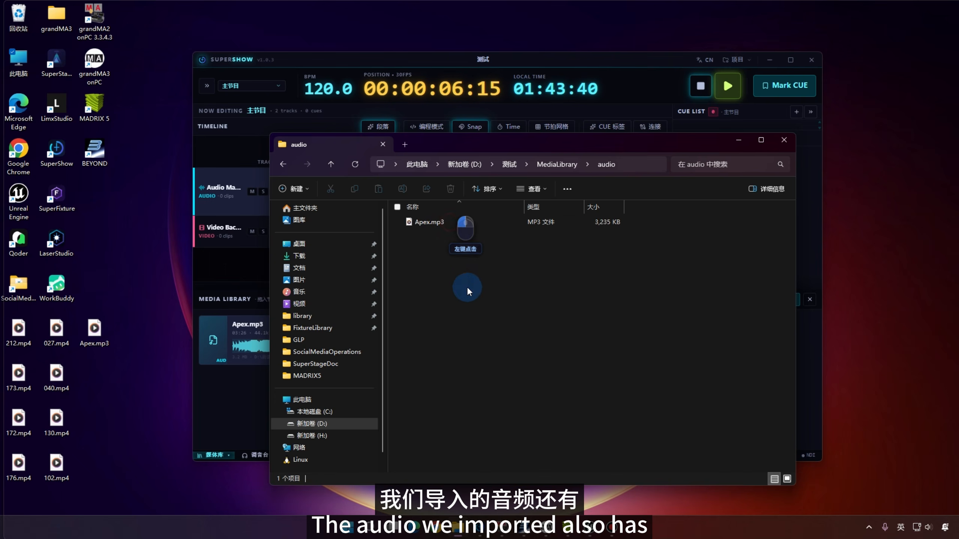
drag(471, 290, 437, 188)
key(alt+Left)
double_click(441, 232)
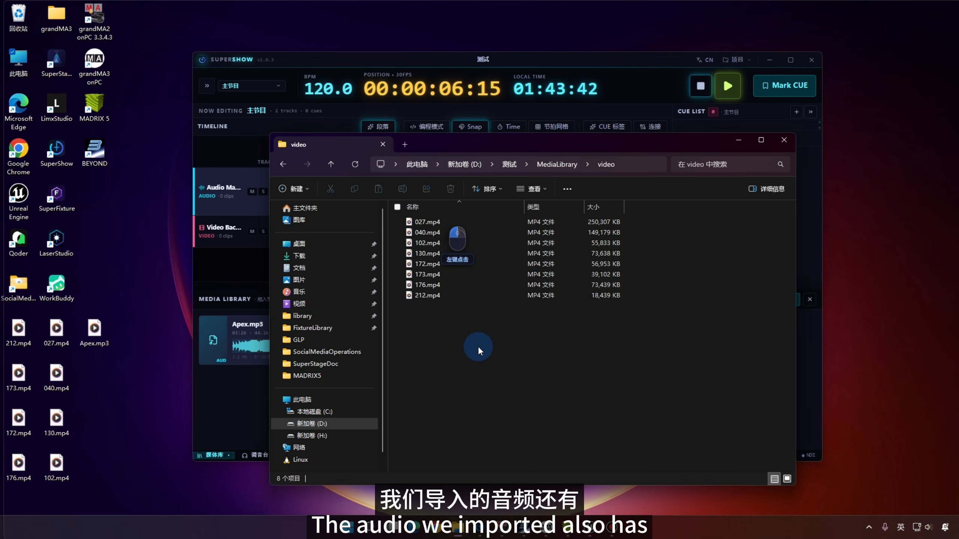
key(ctrl+a)
click(509, 164)
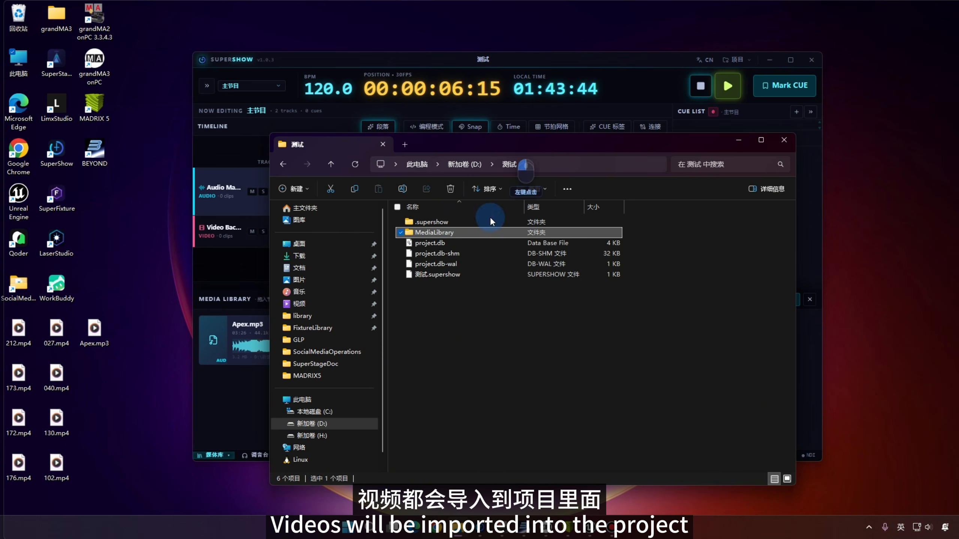
- Inspect the project.db and 测试.supershow project files and go back to drive D
click(426, 245)
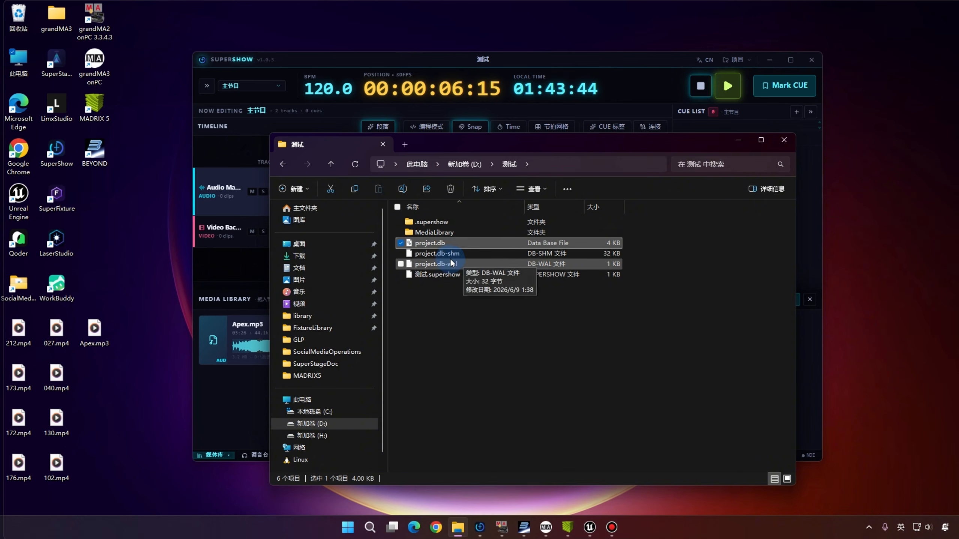
click(459, 275)
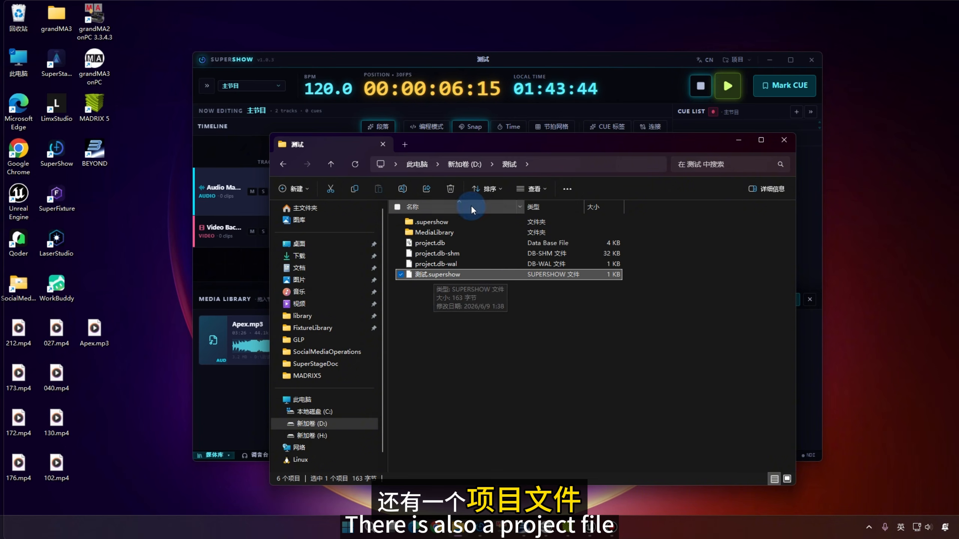
click(472, 169)
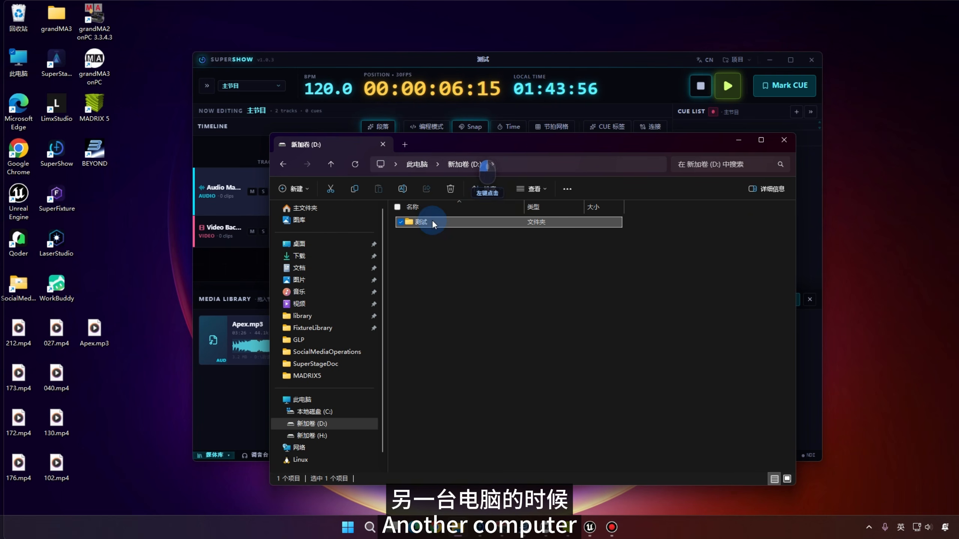
- Show the WinRAR compression options for the 测试 project folder
right_click(434, 222)
mouse_move(502, 252)
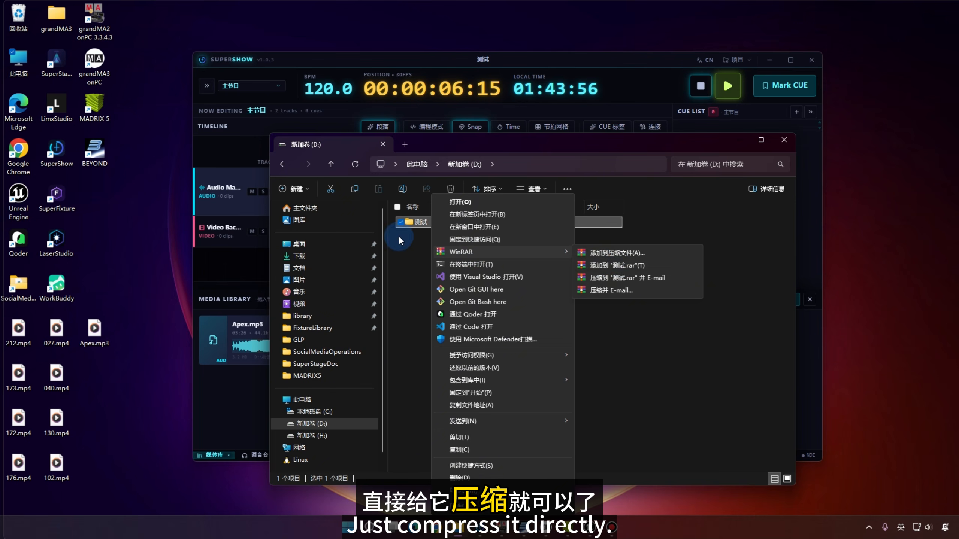
click(622, 267)
- Reopen the 测试 folder, select the 测试.supershow project file, and close File Explorer to return to SuperShow
double_click(419, 222)
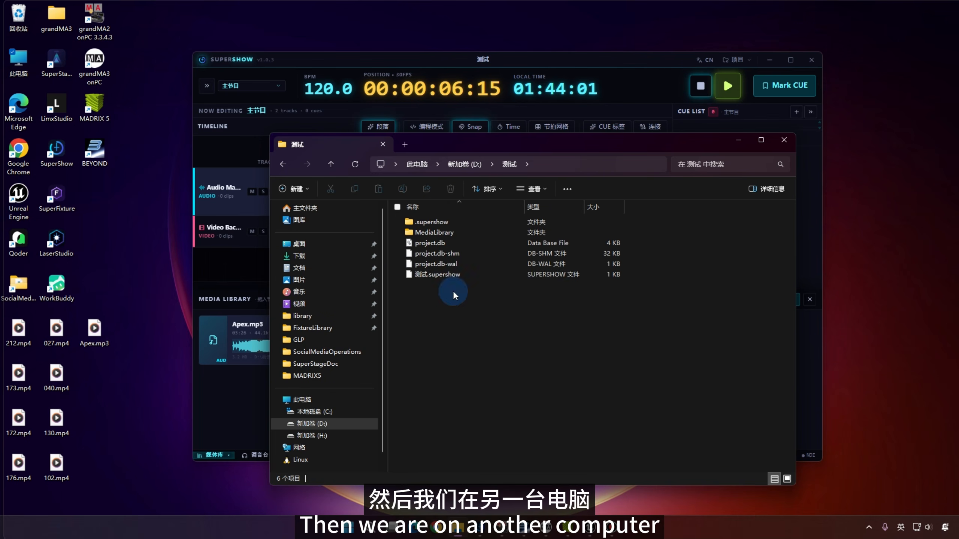
click(448, 275)
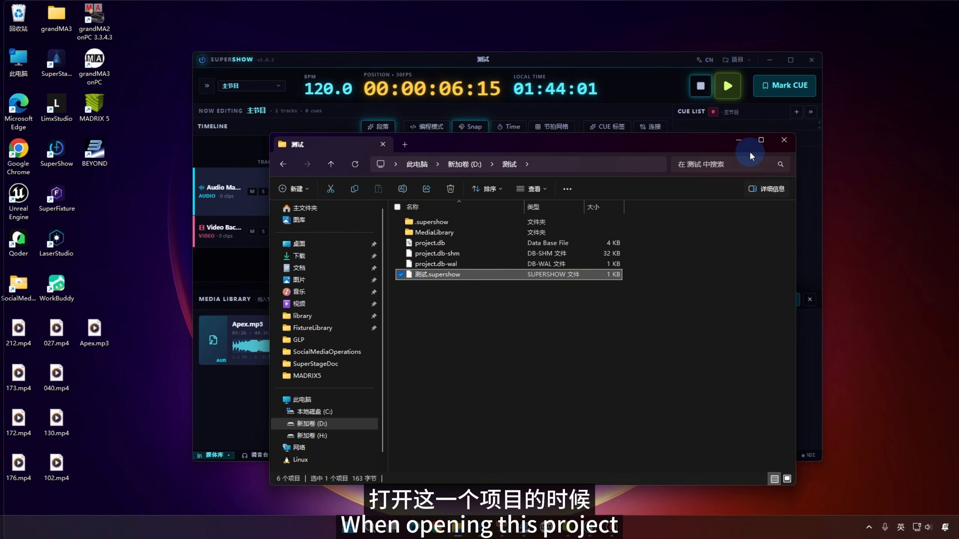
click(784, 139)
- Review the imported audio and video clips in the media library, ending on the audio list
click(306, 340)
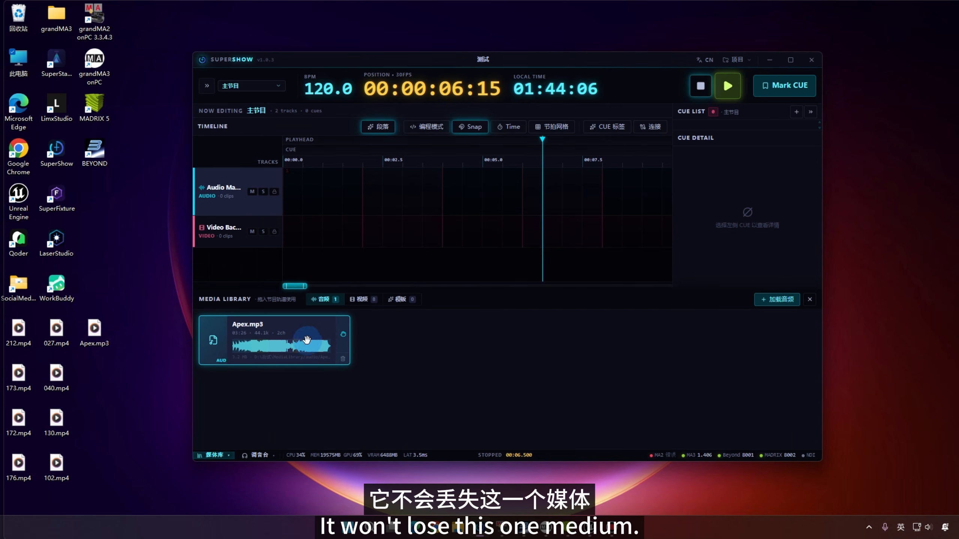
click(362, 300)
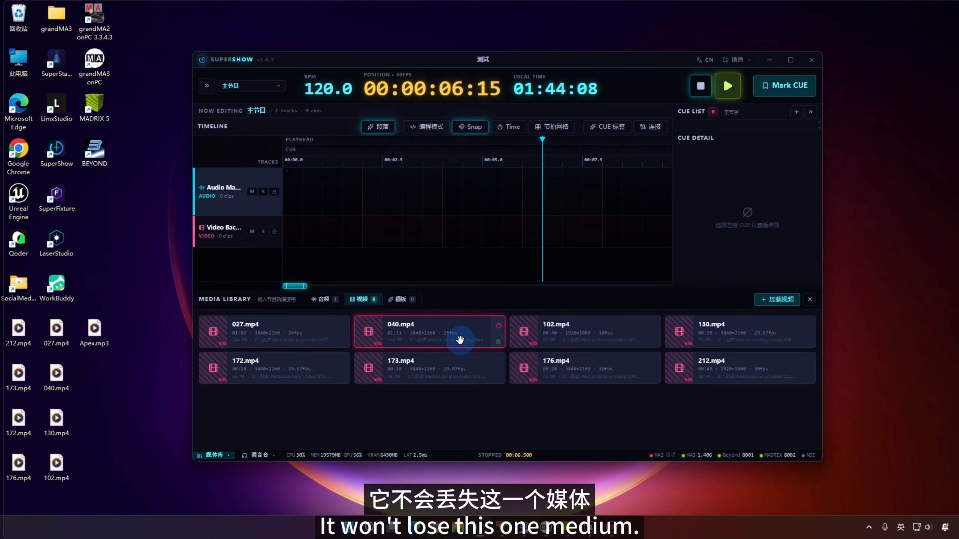
click(325, 299)
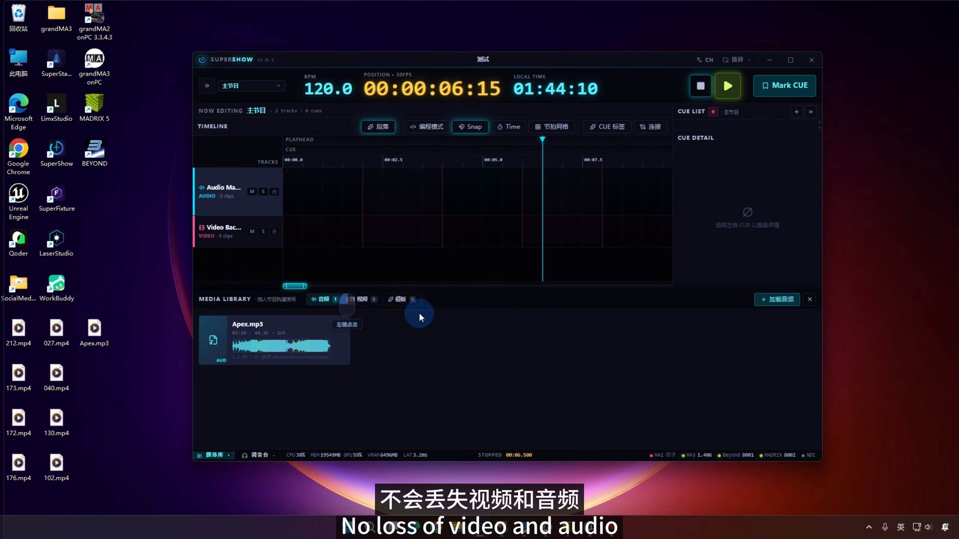
- Close the project, reopen it by choosing the 测试 folder on drive D as project directory, and show its video clips
click(730, 64)
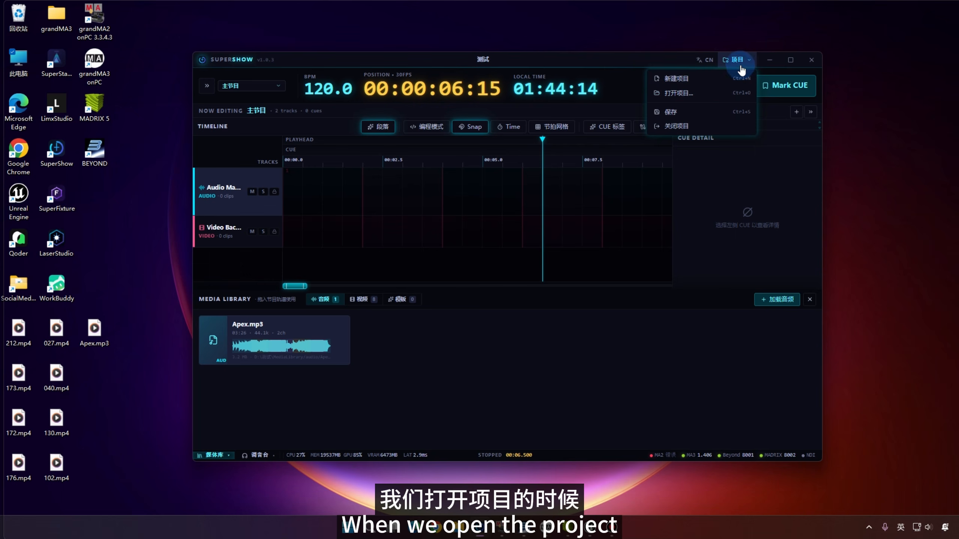
click(687, 128)
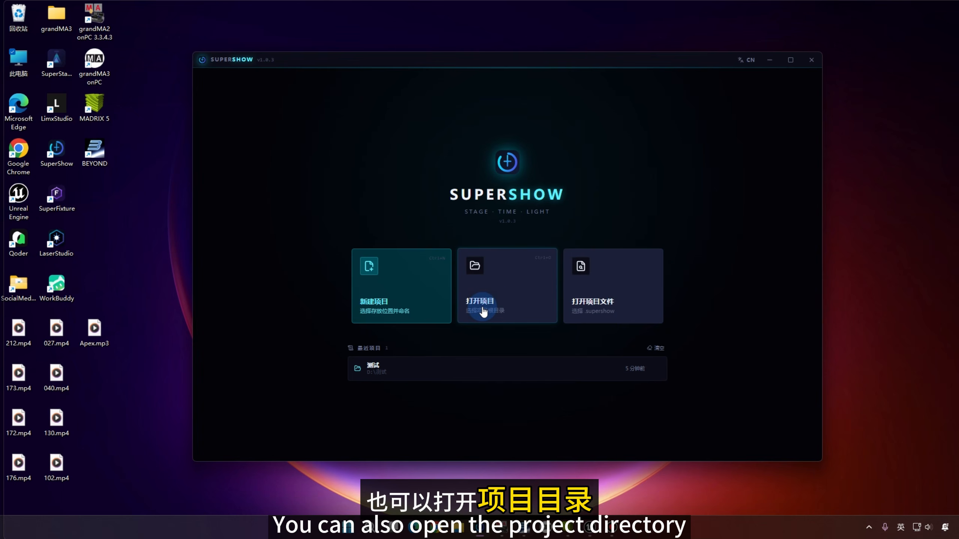
click(508, 299)
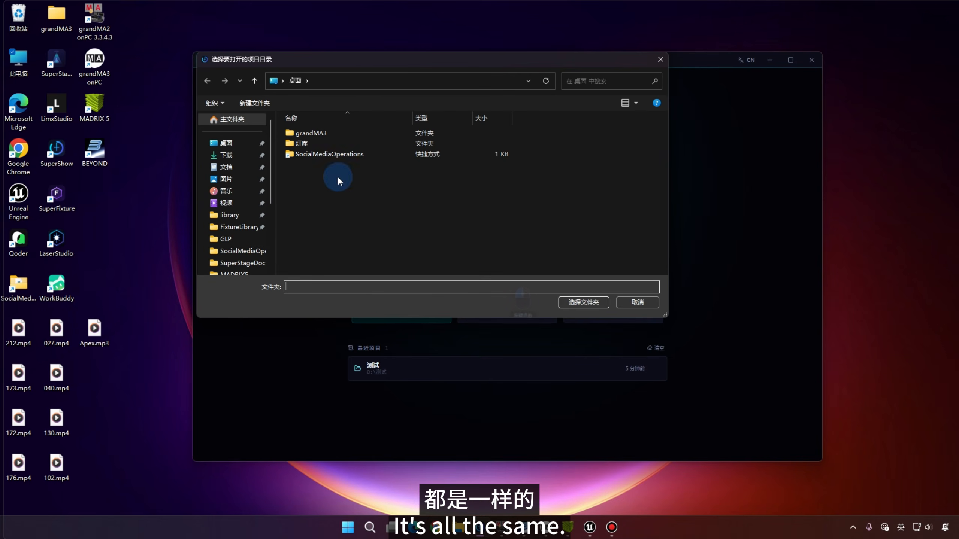
scroll(239, 241, down, 3)
click(238, 213)
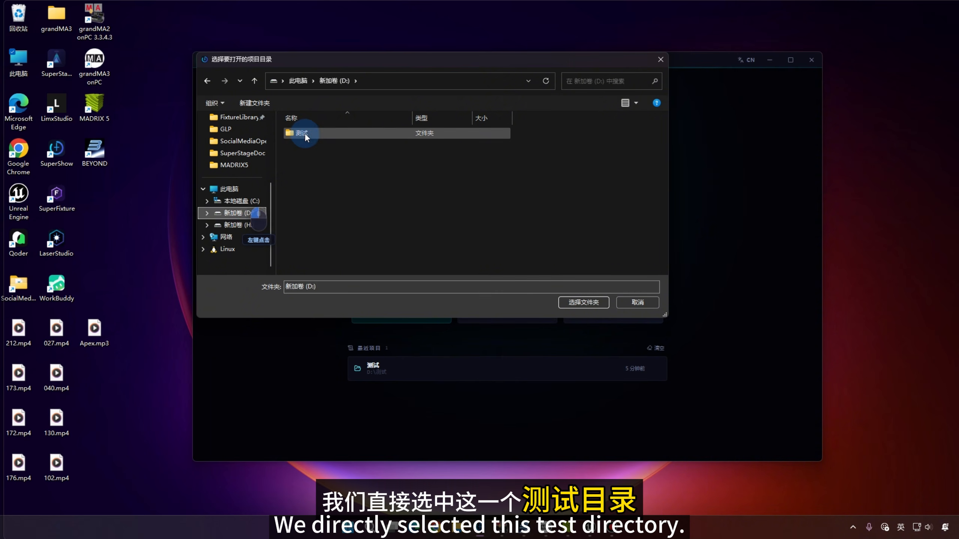
click(302, 133)
click(582, 301)
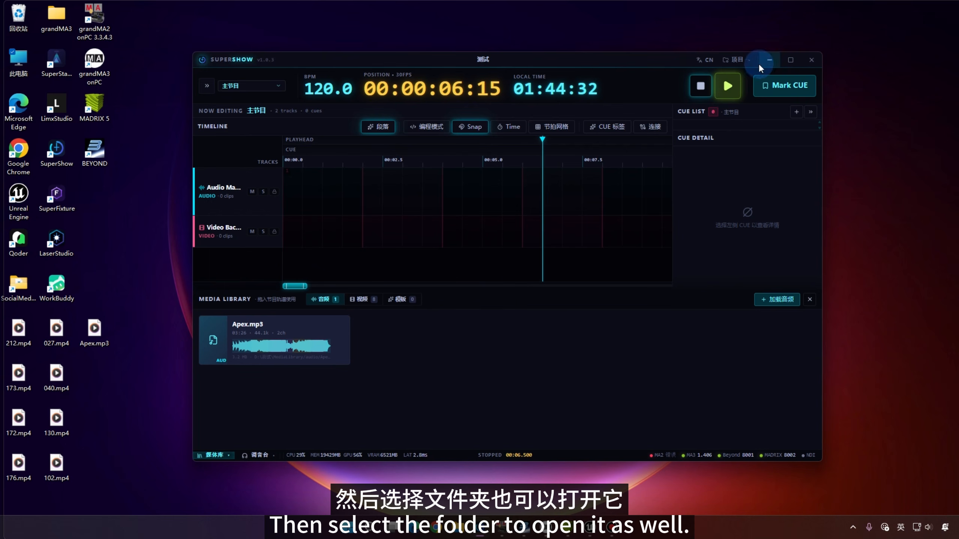
click(362, 300)
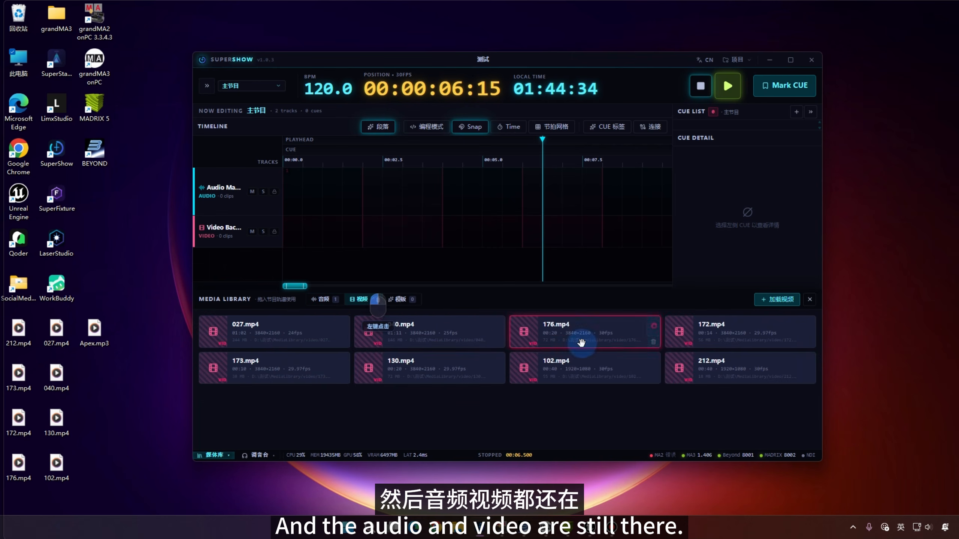
- Close the project again and reopen it from the project file 测试.supershow
click(742, 61)
click(706, 133)
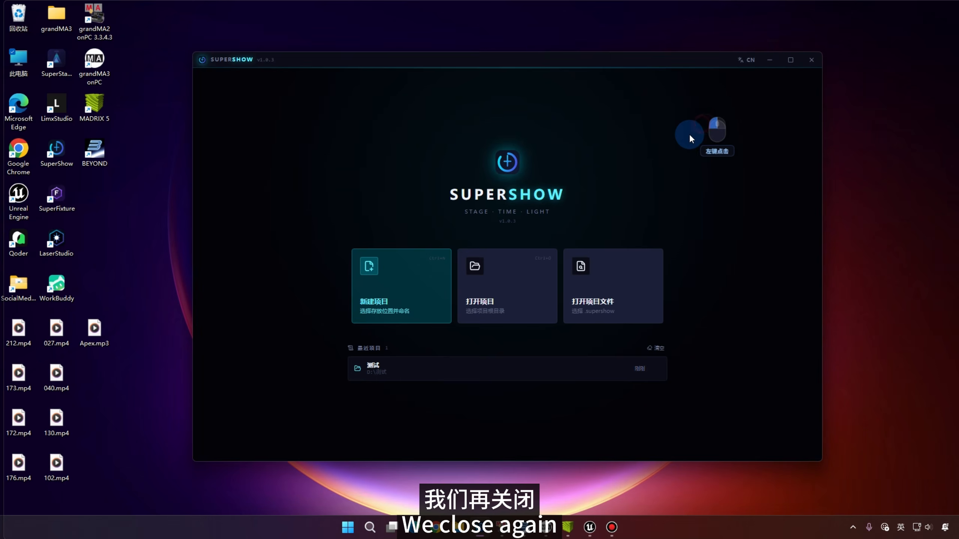
click(615, 291)
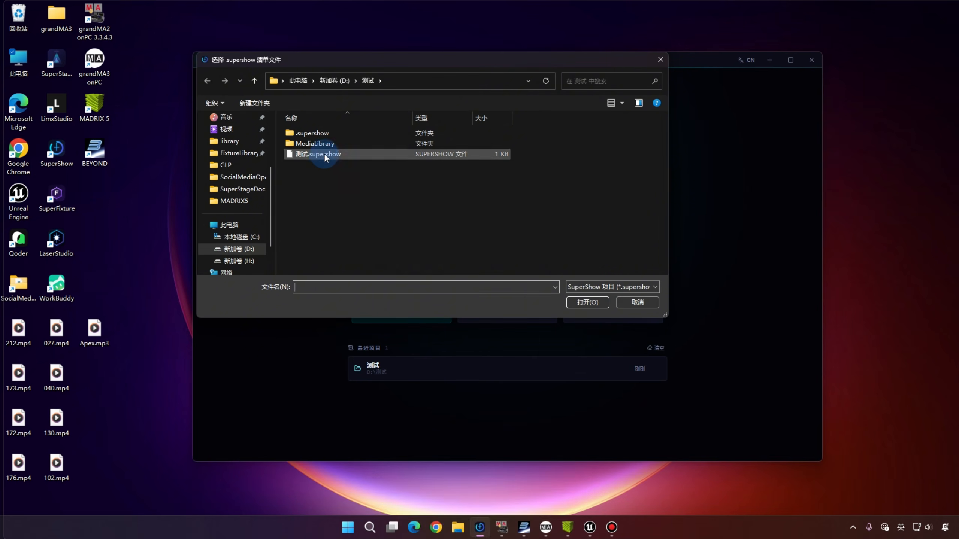
click(325, 155)
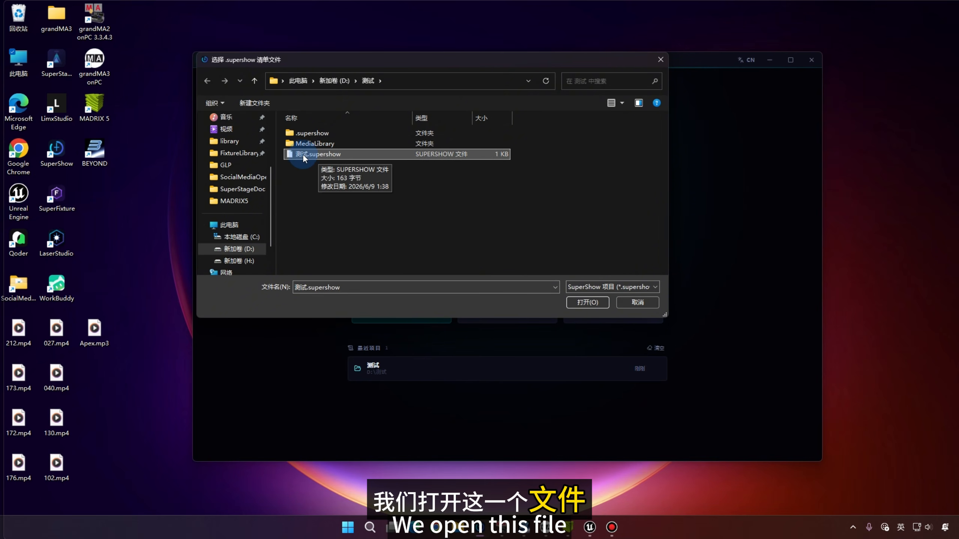
click(574, 303)
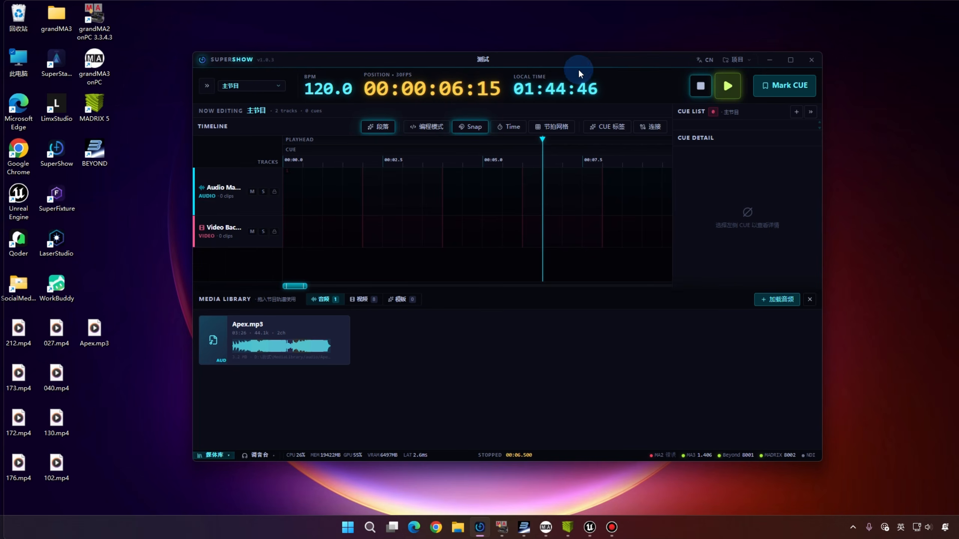
- Maximize the window and place Apex.mp3 on the audio track at the start of the timeline
drag(577, 65, 533, 82)
click(744, 80)
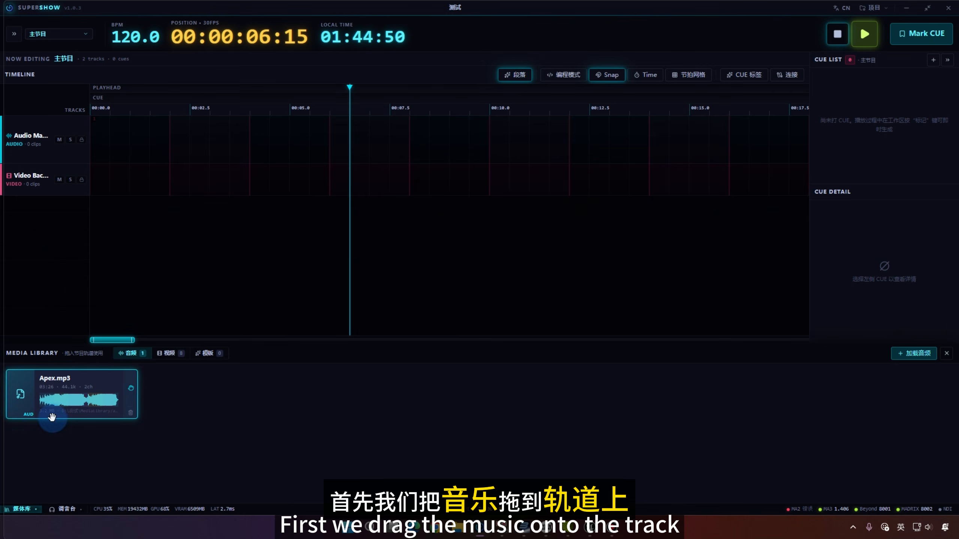
drag(60, 410, 102, 134)
click(254, 135)
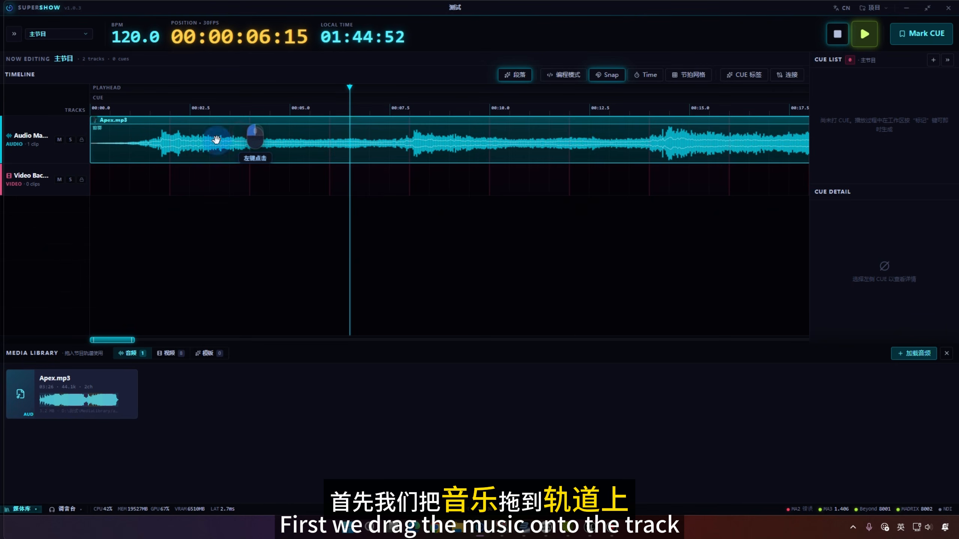
- Examine the coloured sections of the whole Apex.mp3 clip, moving the playhead to 00:01:18:00 and back to 00:00:04:00
drag(352, 91, 390, 99)
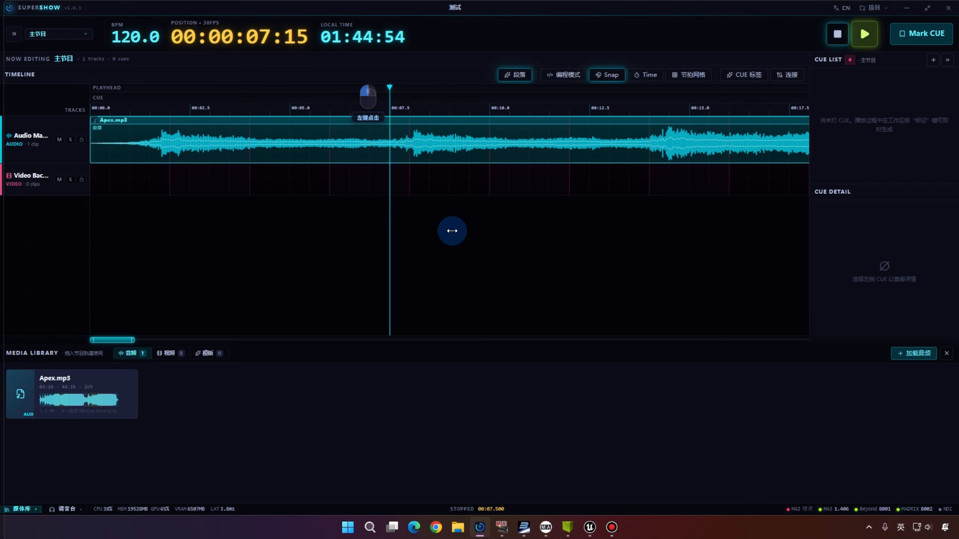
scroll(478, 234, down, 10)
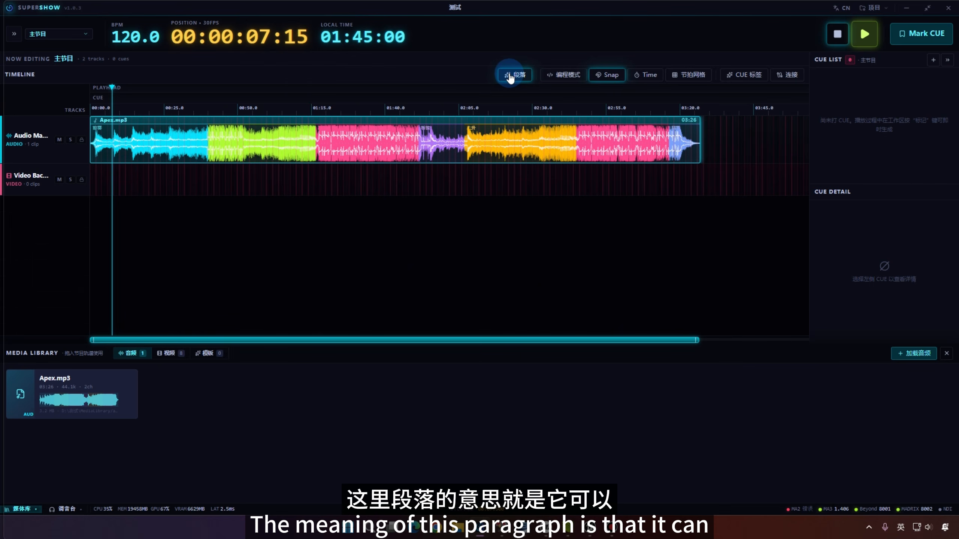
click(207, 112)
drag(207, 87, 320, 89)
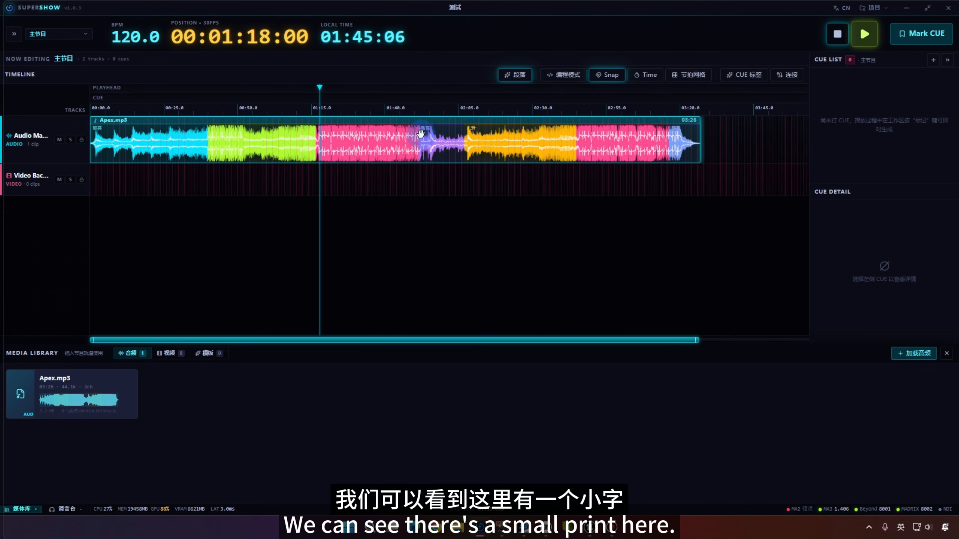
click(429, 135)
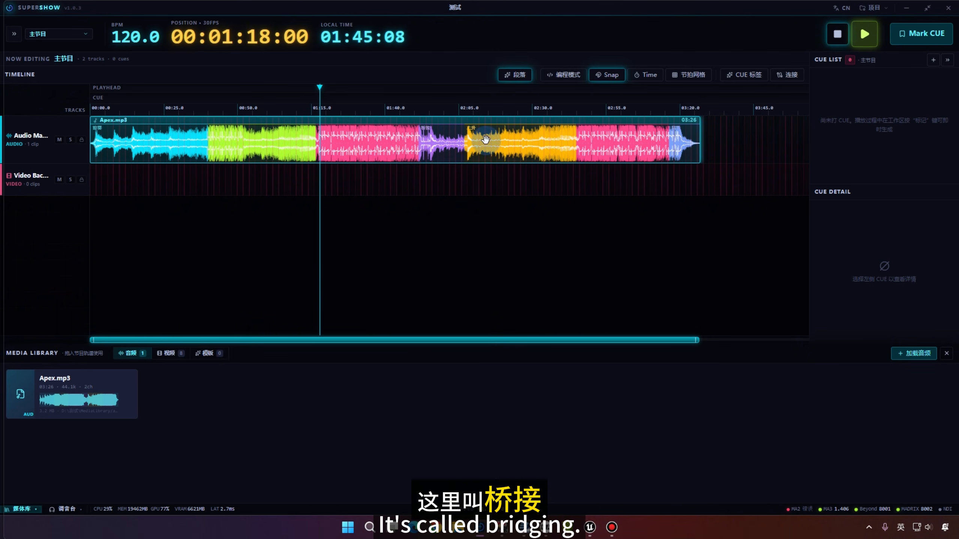
click(474, 134)
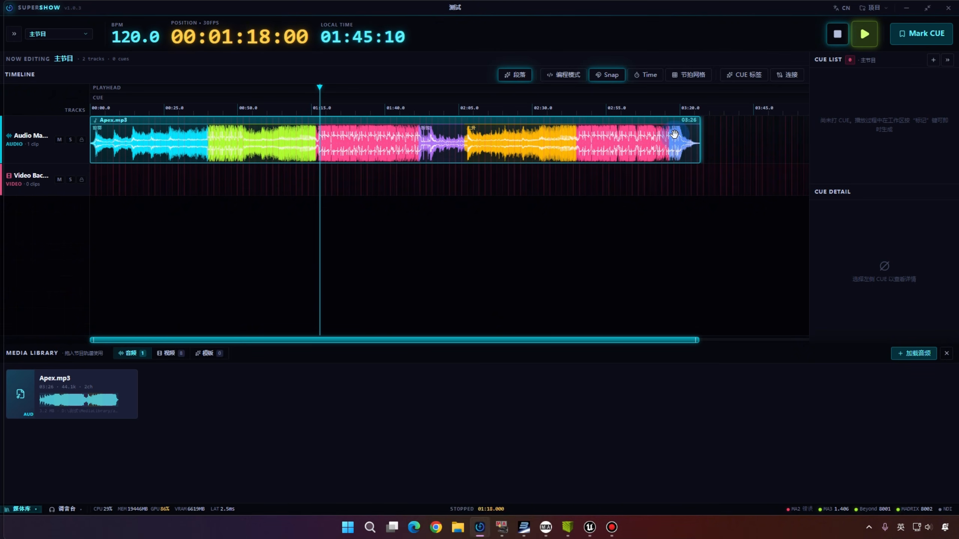
drag(320, 88, 103, 93)
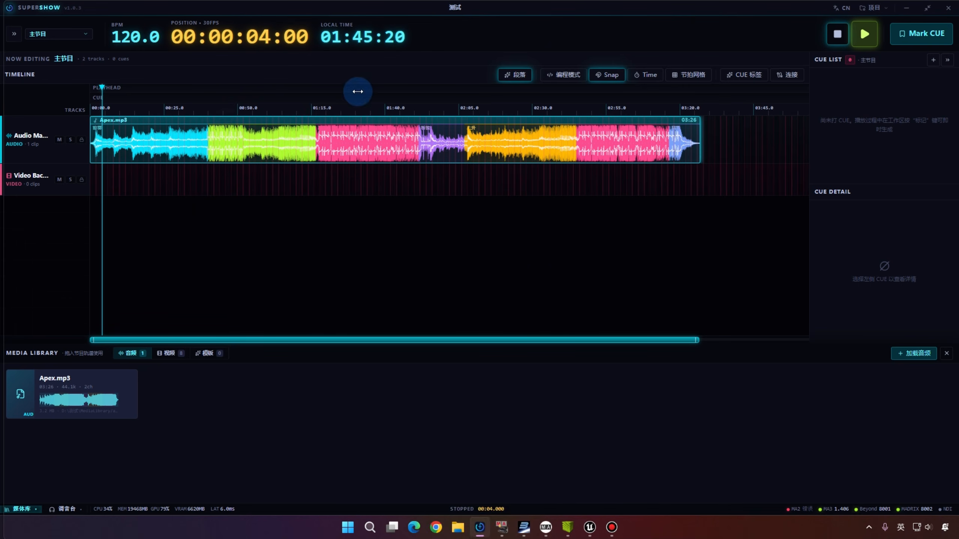
- Toggle the waveform display between section colours (段落) and solid colour (纯色), ending on section colours
click(511, 75)
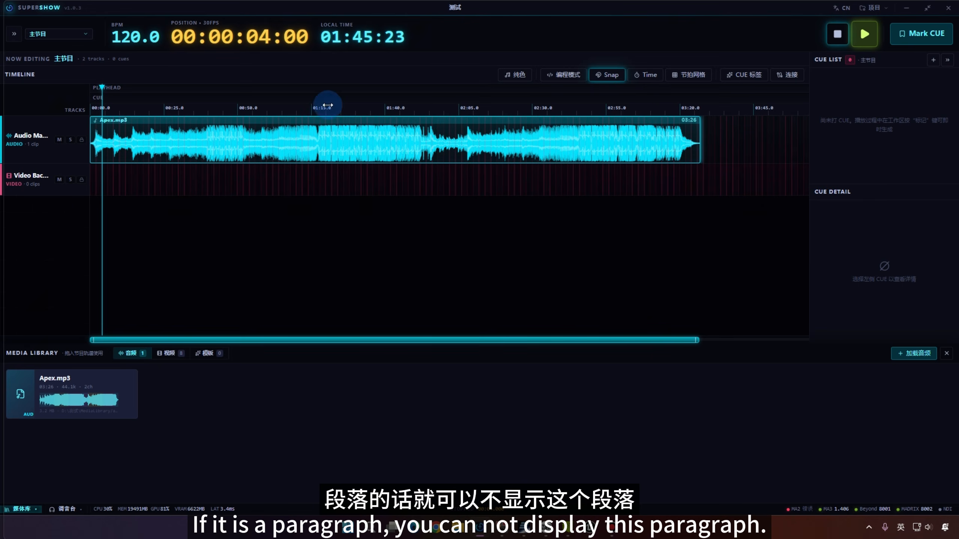
click(514, 74)
click(514, 75)
click(514, 75)
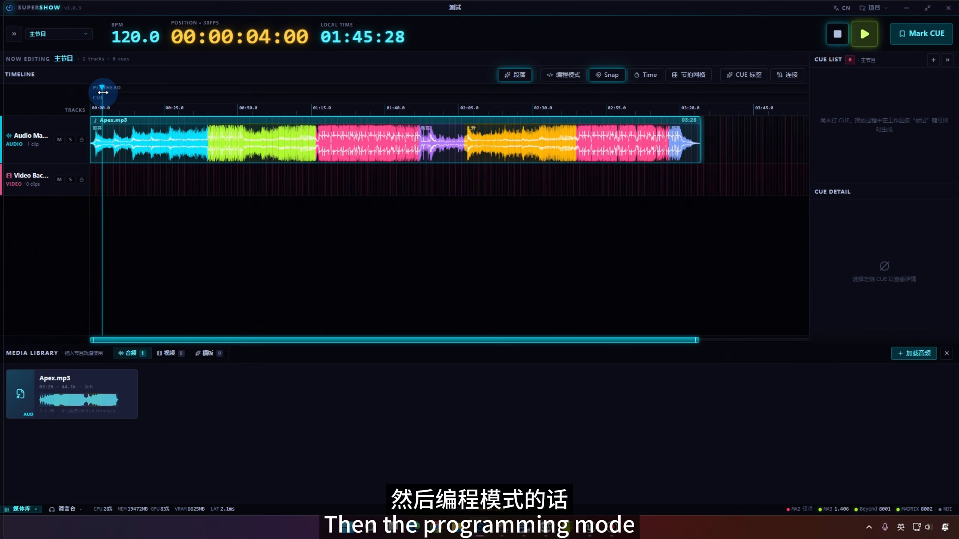
- Move the playhead to 00:00:22:00 and open the separate programming mode (编程模式) window for 主节目
drag(99, 93, 154, 89)
click(553, 78)
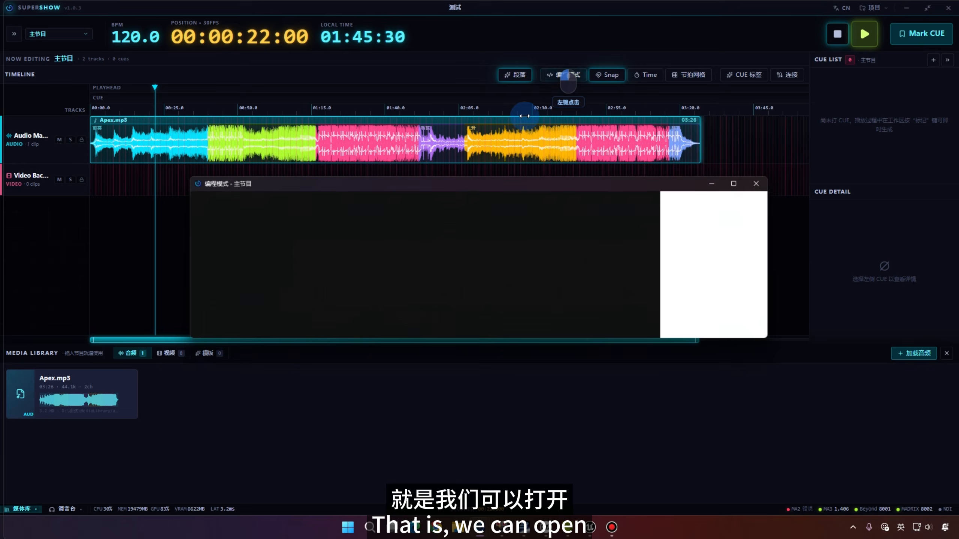
drag(457, 180, 457, 230)
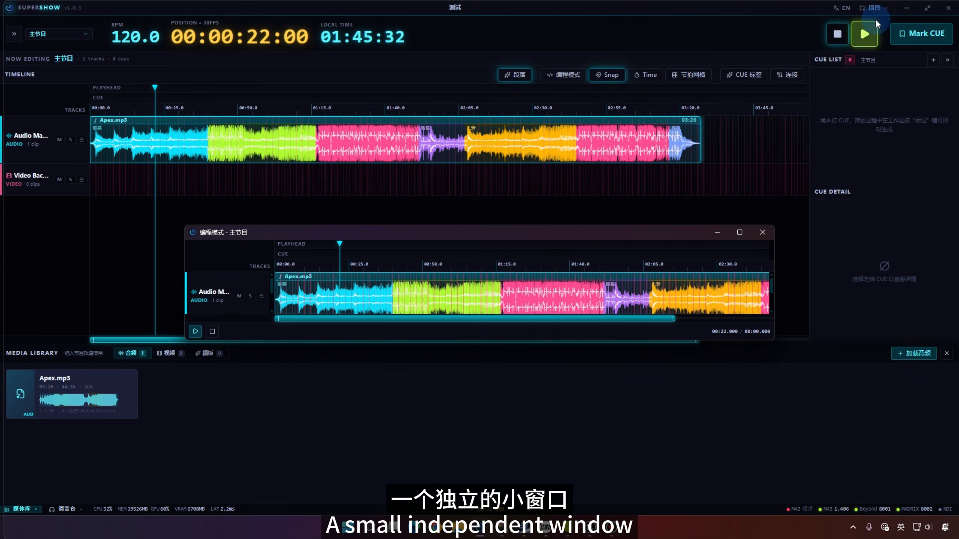
- Minimize the main window, place the programming mode window low on the desktop, and set its playhead to 00:38.000
click(906, 7)
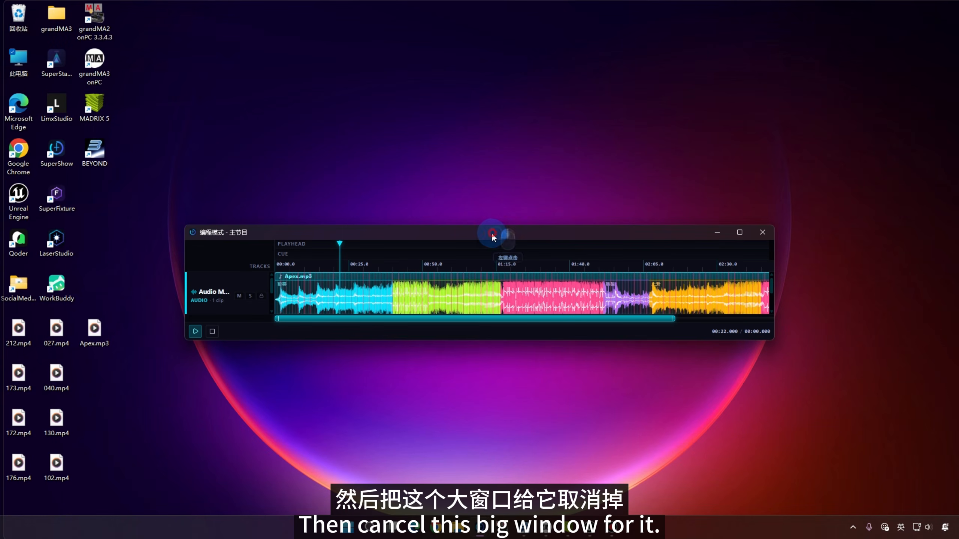
drag(493, 235, 490, 409)
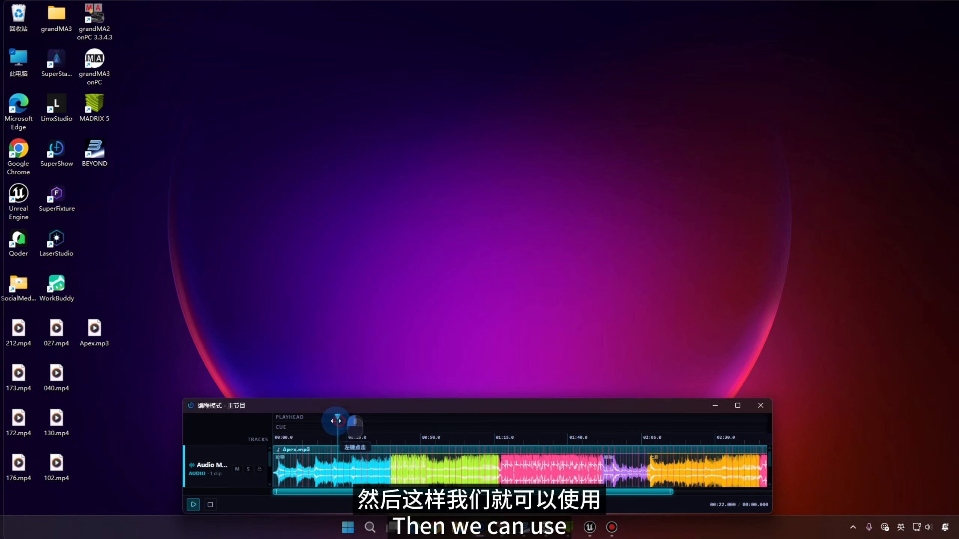
drag(335, 421, 384, 422)
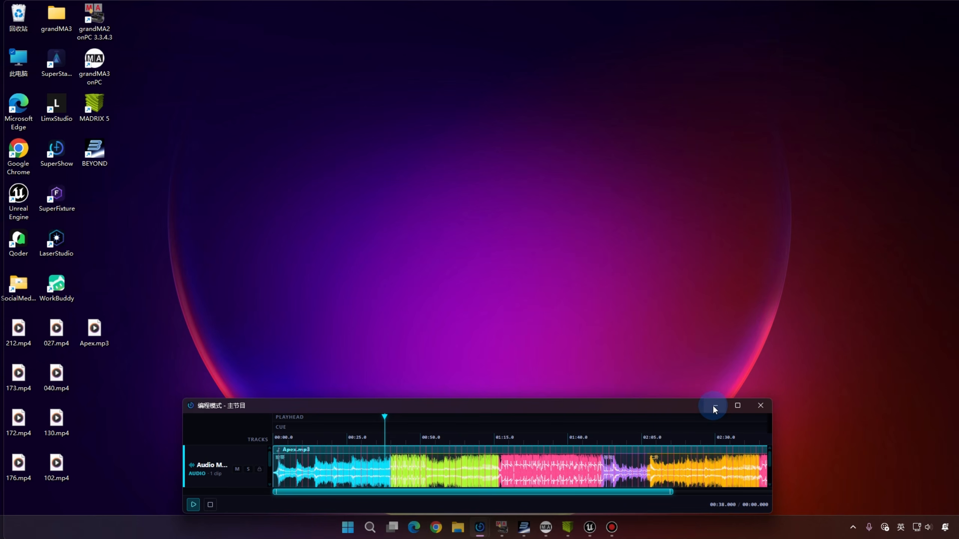
- Close the programming mode window and restore the main SuperShow window
click(760, 406)
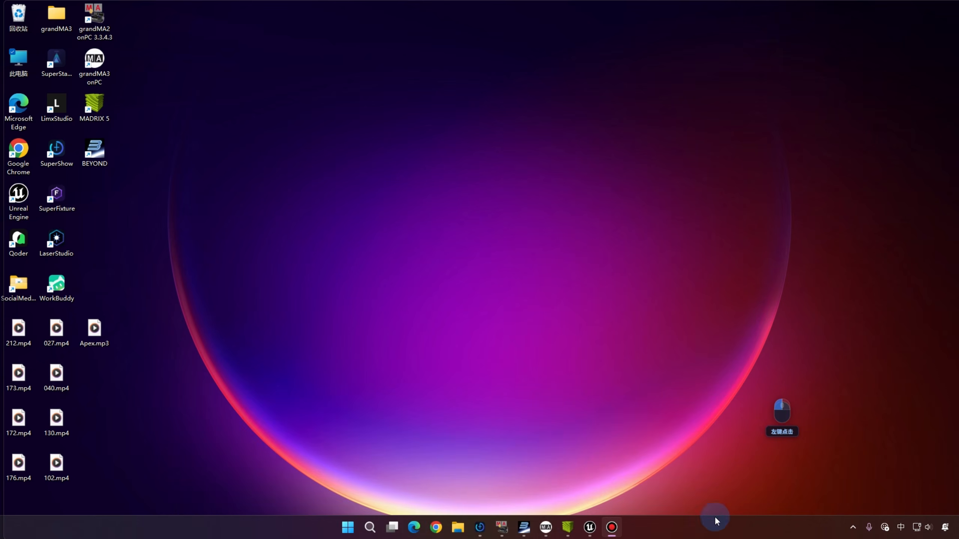
click(852, 526)
click(834, 458)
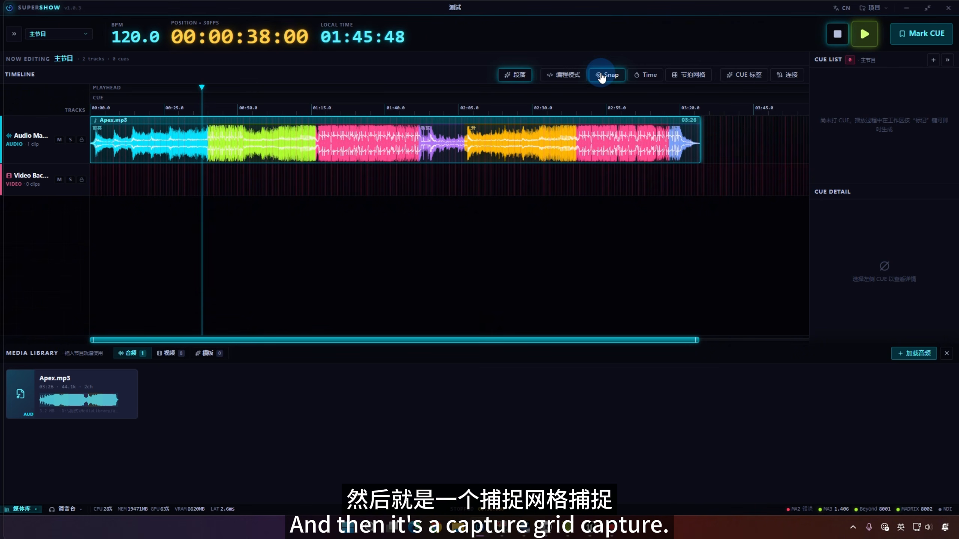
- Move the playhead to 00:00:44:15 with Snap on and examine the beat grid behind the tracks close up
scroll(177, 119, up, 5)
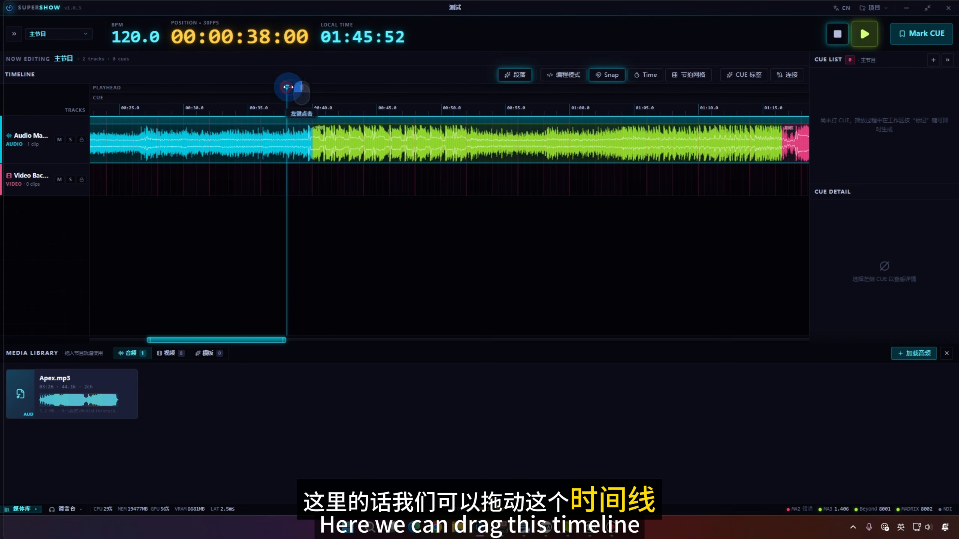
drag(288, 87, 370, 89)
scroll(373, 196, up, 3)
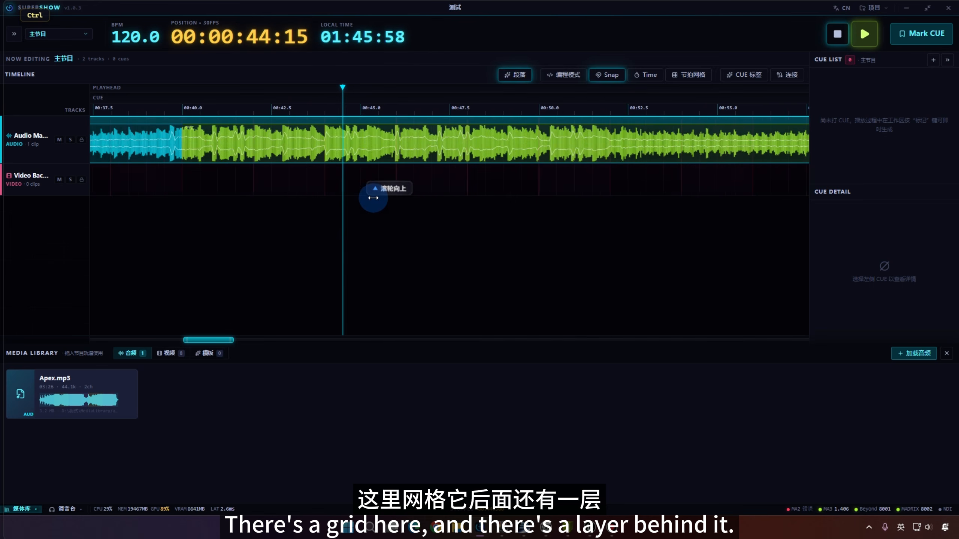
scroll(373, 197, up, 1)
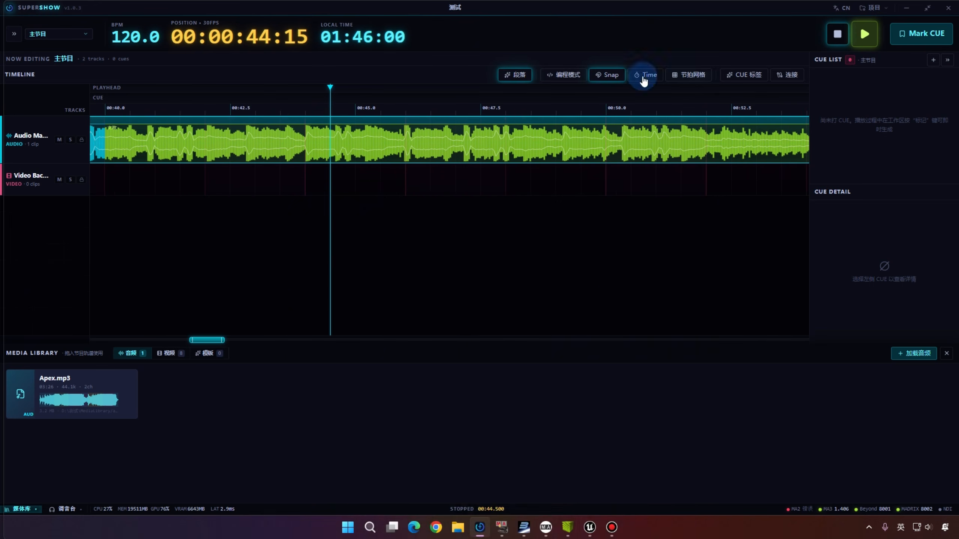
- Set the beat grid (节拍网格) intensity to 1.30× and close its settings
click(685, 75)
click(366, 309)
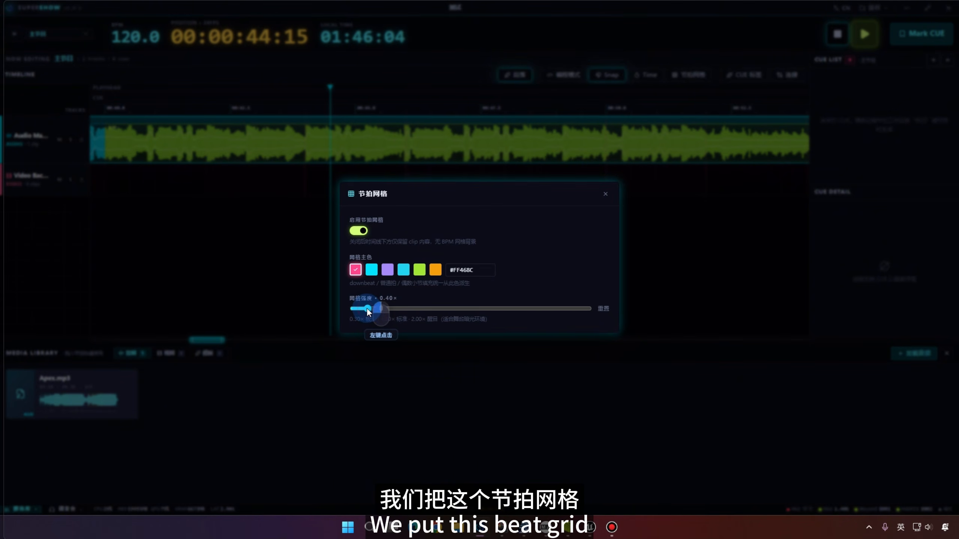
drag(368, 310, 409, 310)
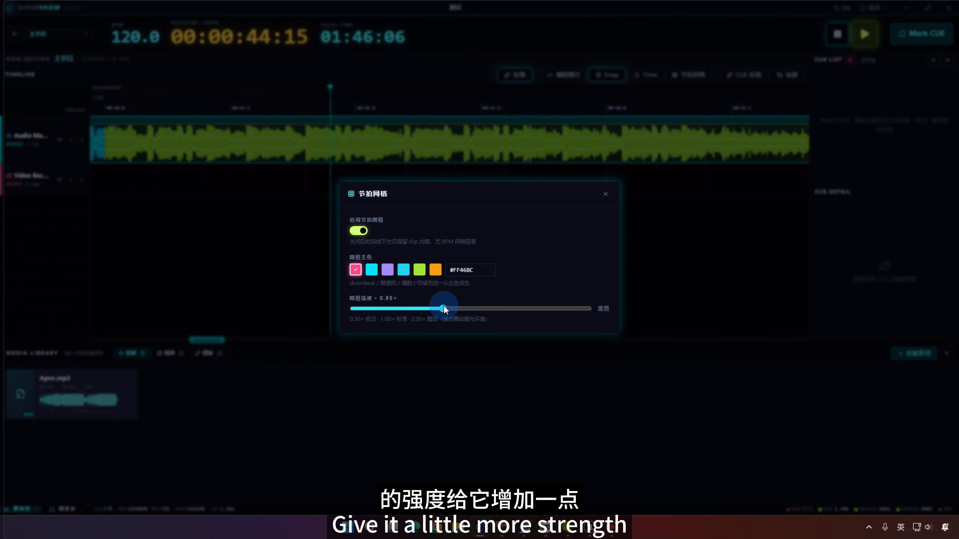
drag(486, 308, 495, 307)
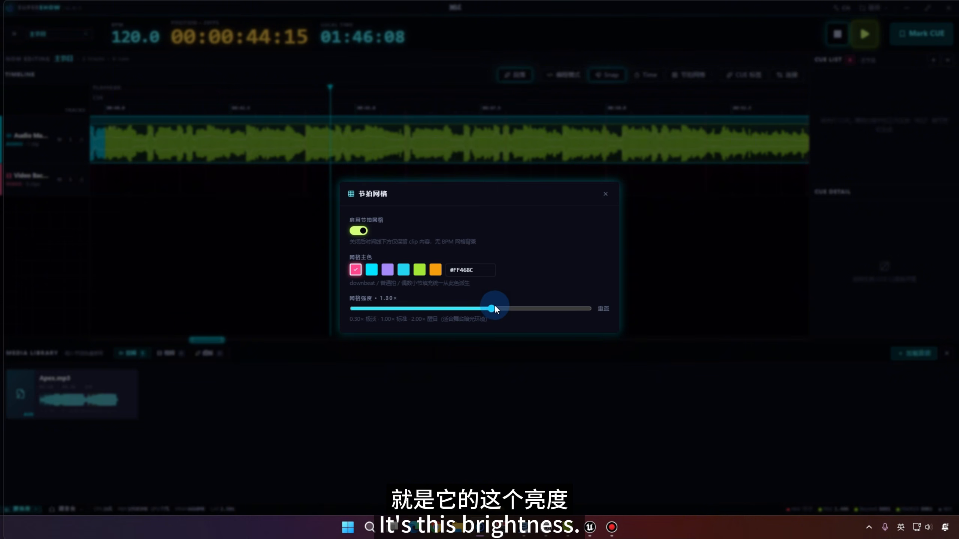
click(606, 194)
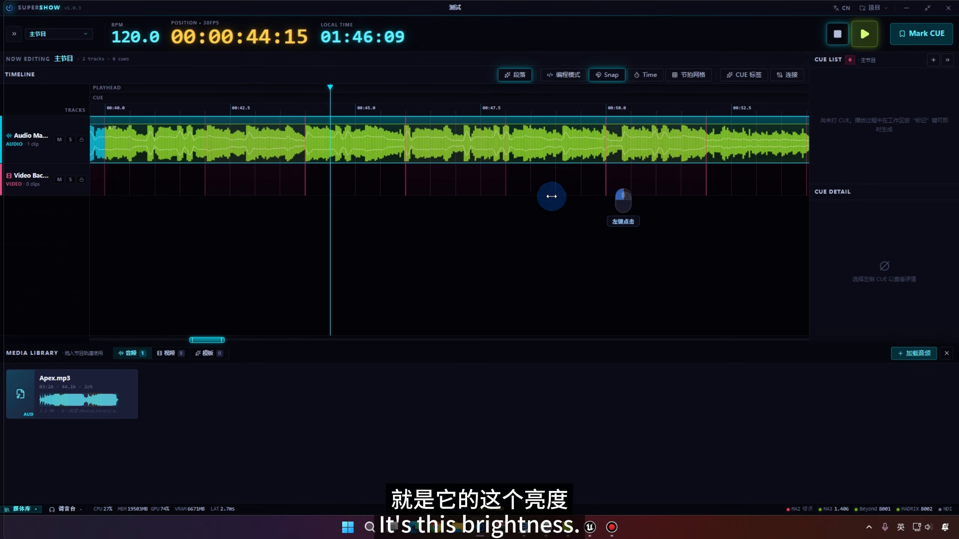
- Open the CUE label presets (CUE 标签预设) for viewing and close them again
click(761, 75)
click(639, 138)
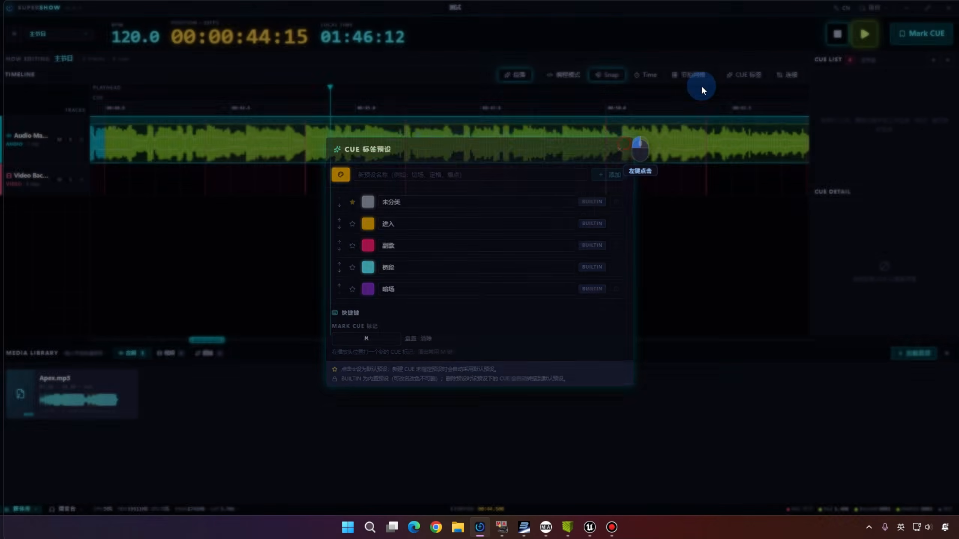
- Raise the beat grid (节拍网格) intensity to 1.95× and close its settings
click(692, 75)
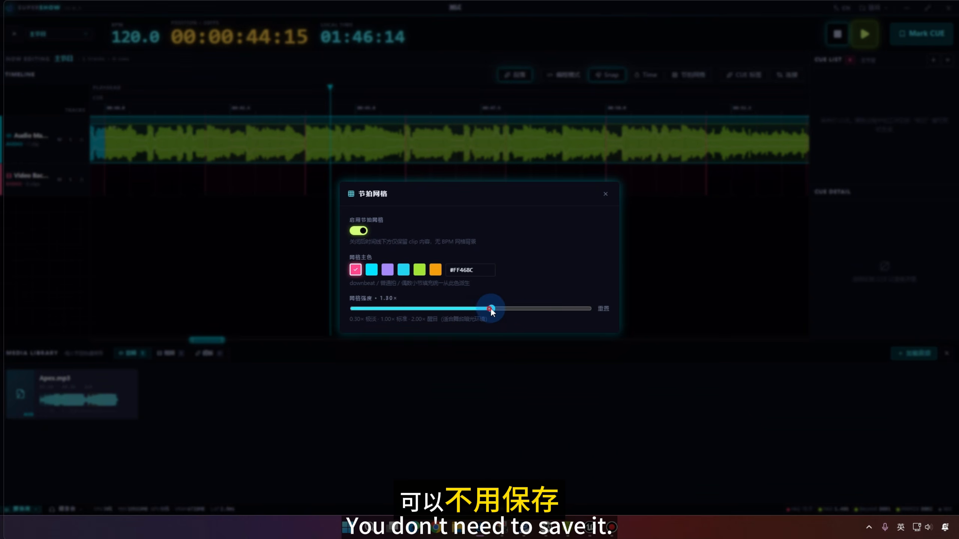
click(702, 268)
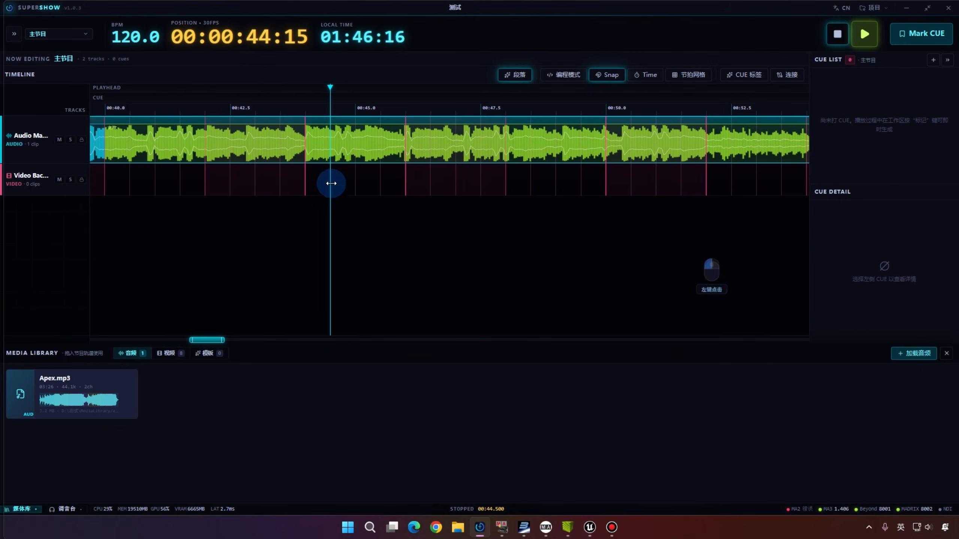
- Move the playhead to 00:00:45:00 with Snap on, then turn Snap off and move it freely to 00:00:45:04
drag(328, 91, 355, 109)
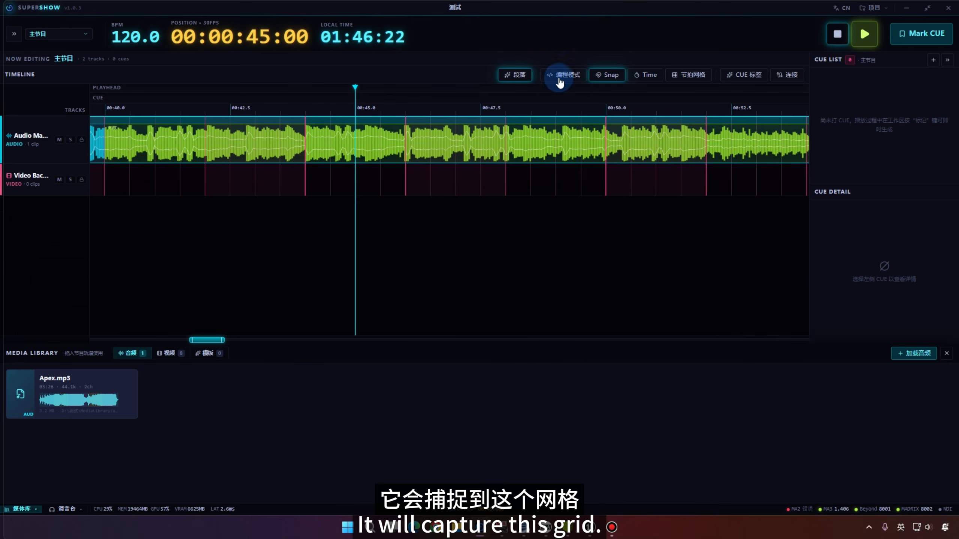
click(606, 75)
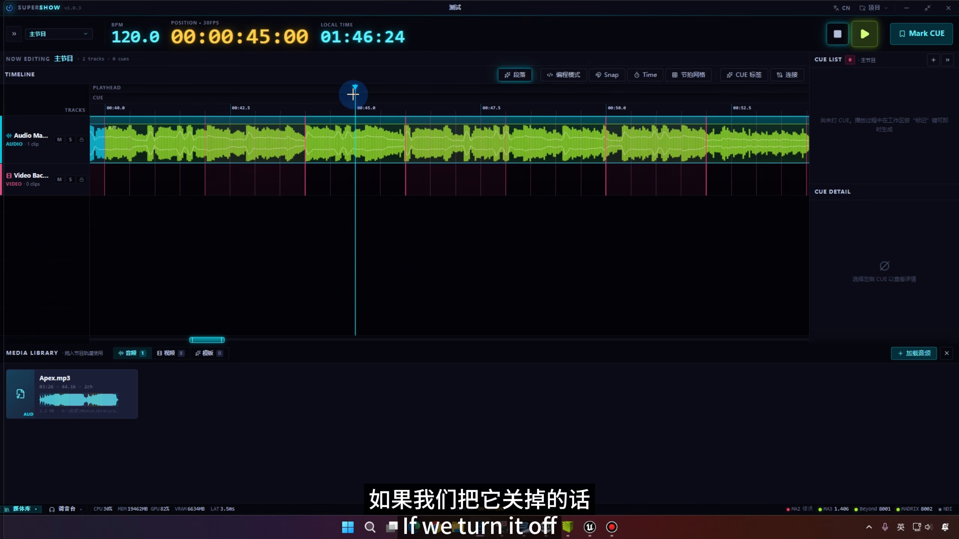
drag(356, 89, 363, 119)
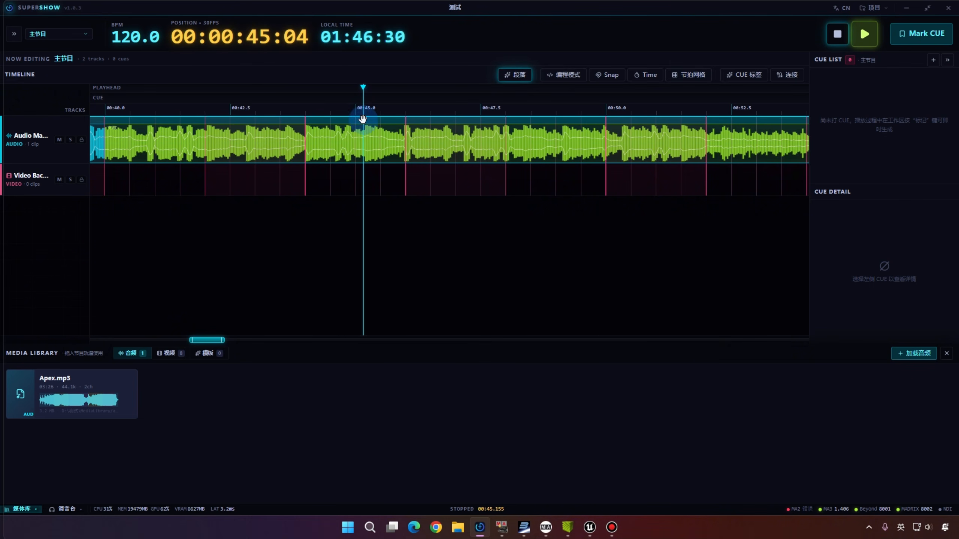
- Toggle the ruler display, keeping it on Time, and move the playhead to 00:00:47:10
click(644, 76)
click(644, 77)
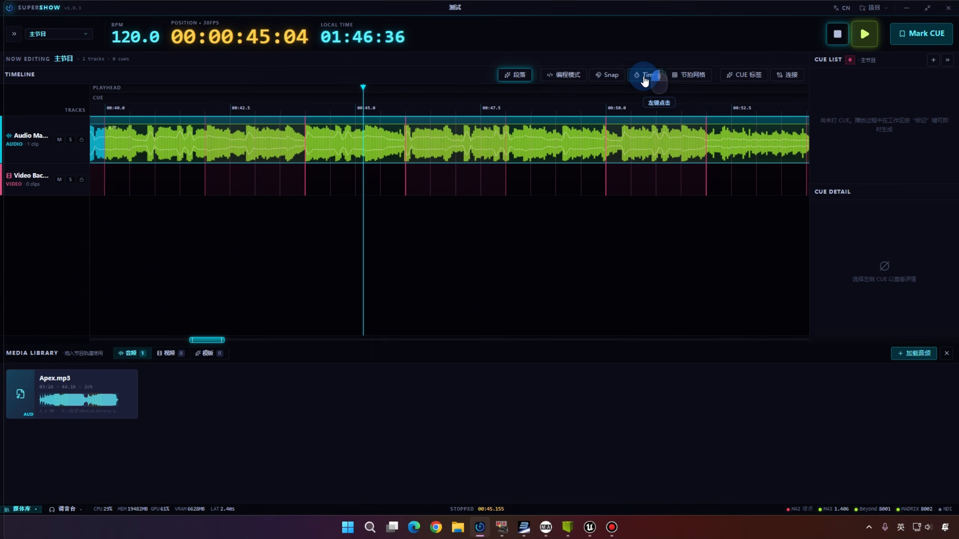
drag(363, 89, 473, 89)
click(644, 76)
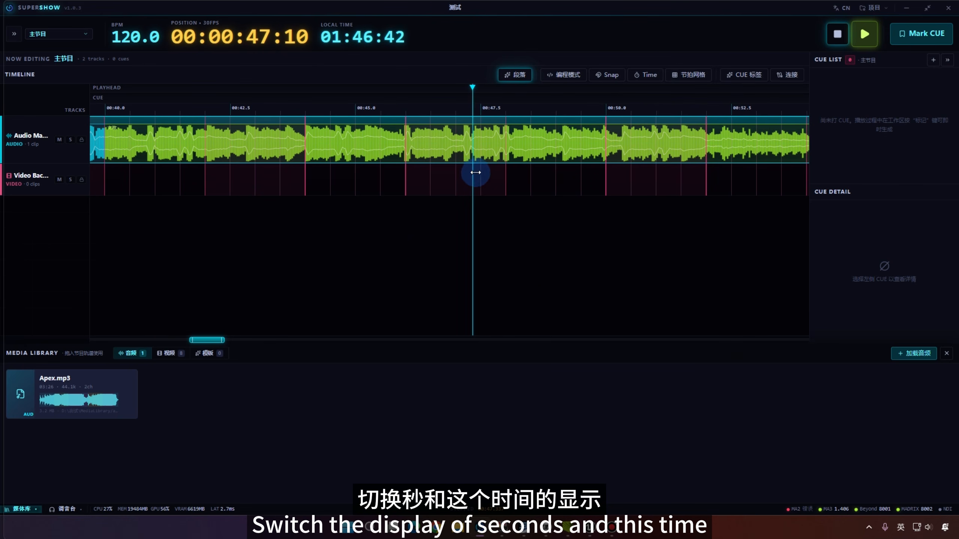
- Resize the timeline's visible range to examine the later audio sections and return to the start of Apex.mp3
scroll(482, 172, down, 3)
scroll(516, 170, up, 3)
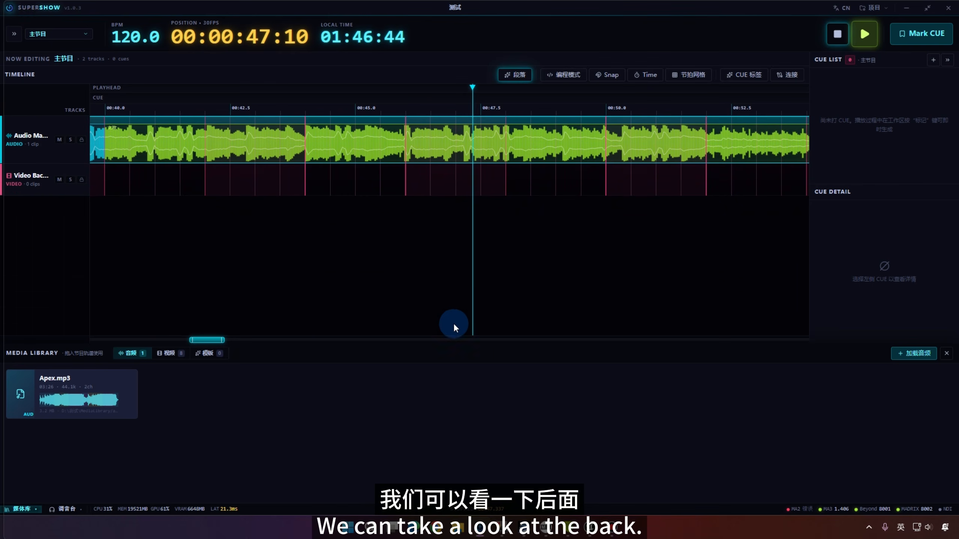
drag(223, 340, 309, 339)
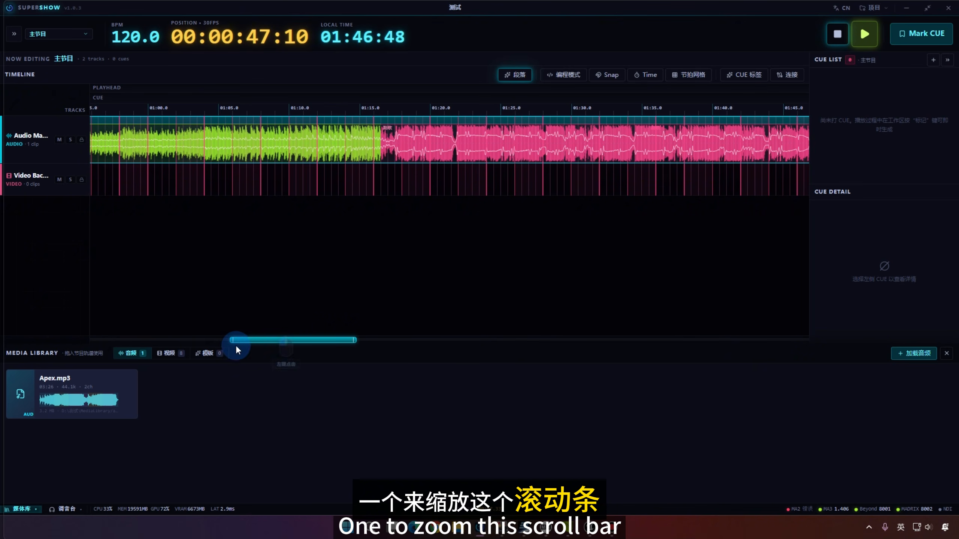
mouse_move(231, 339)
mouse_down()
mouse_move(175, 343)
mouse_move(230, 341)
mouse_up()
drag(375, 340, 347, 340)
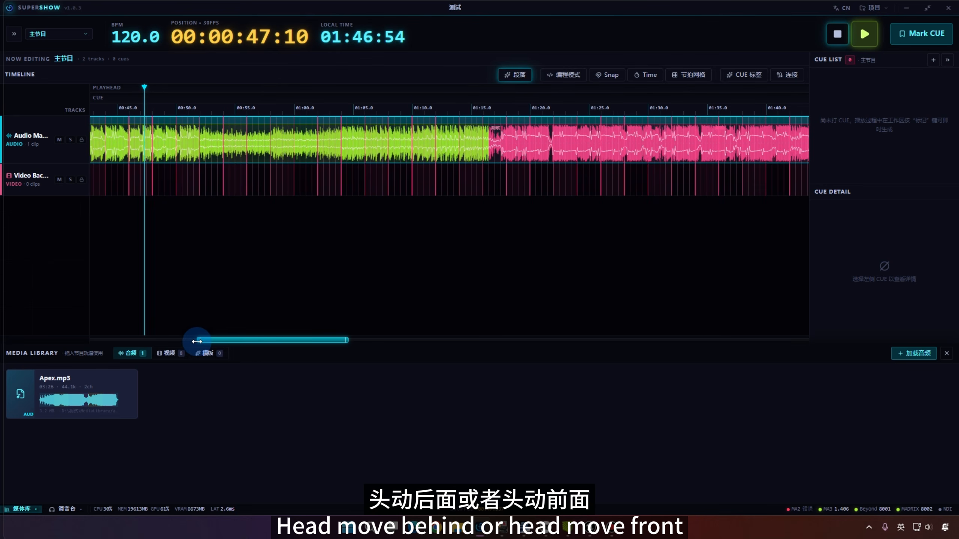
drag(196, 341, 121, 340)
drag(347, 340, 69, 308)
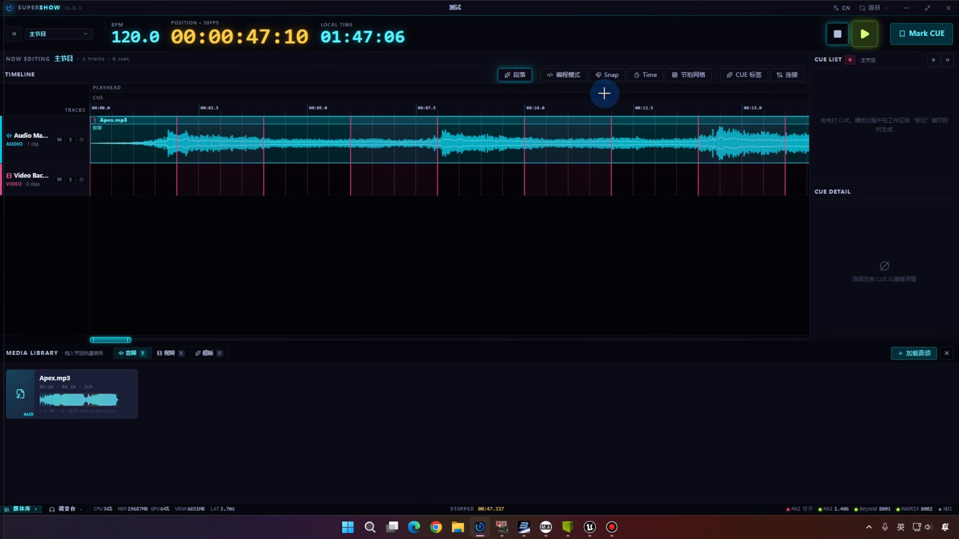
- Switch the ruler to Beat, examine the later bars, then switch back to Time and check the minute labels
click(657, 76)
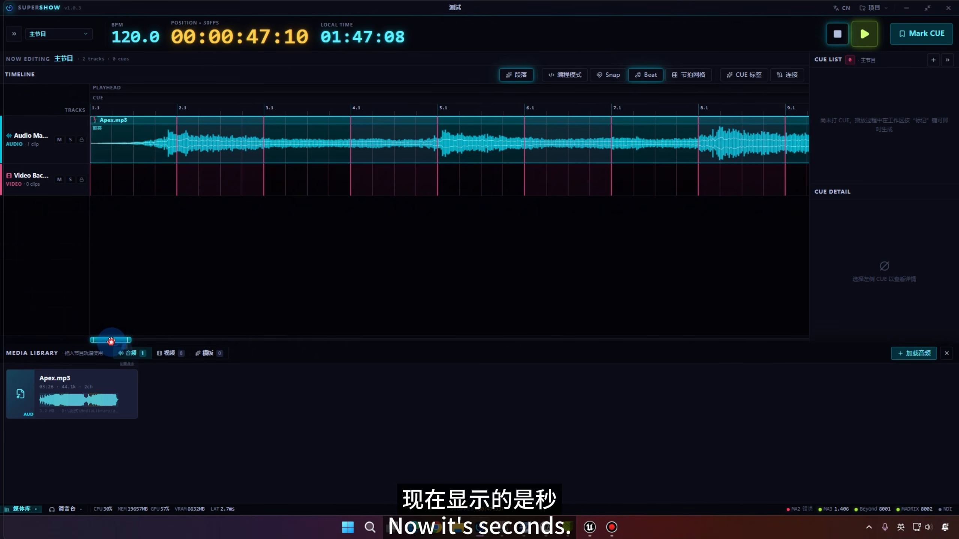
drag(119, 340, 461, 315)
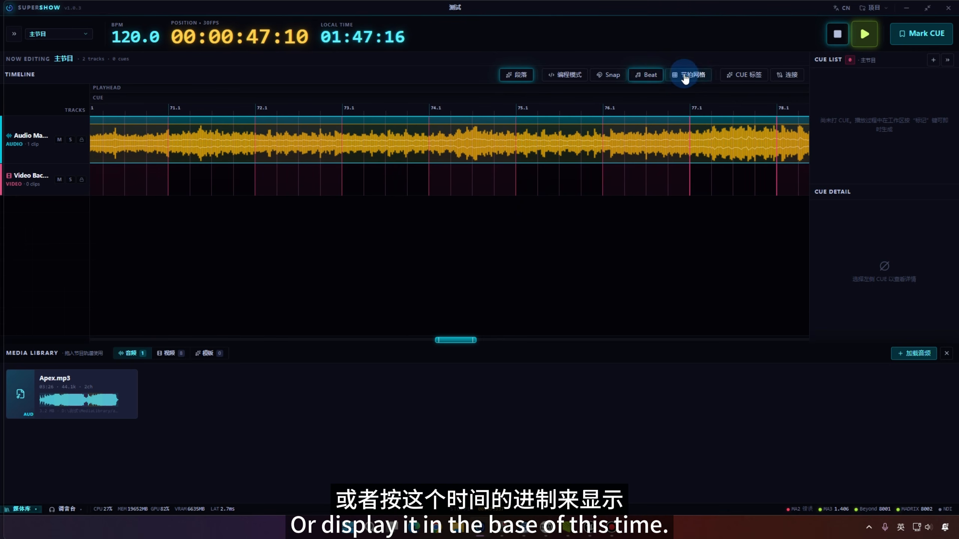
click(649, 75)
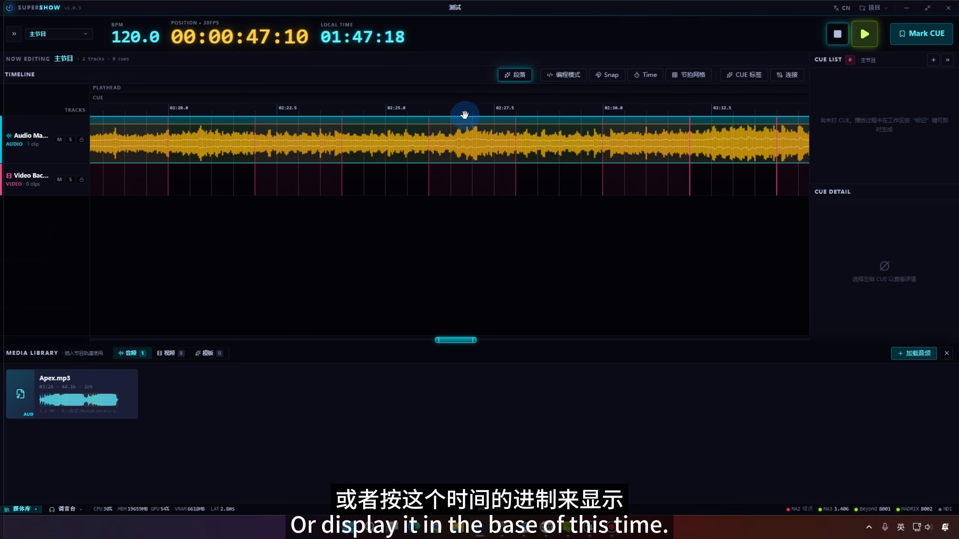
drag(453, 340, 394, 340)
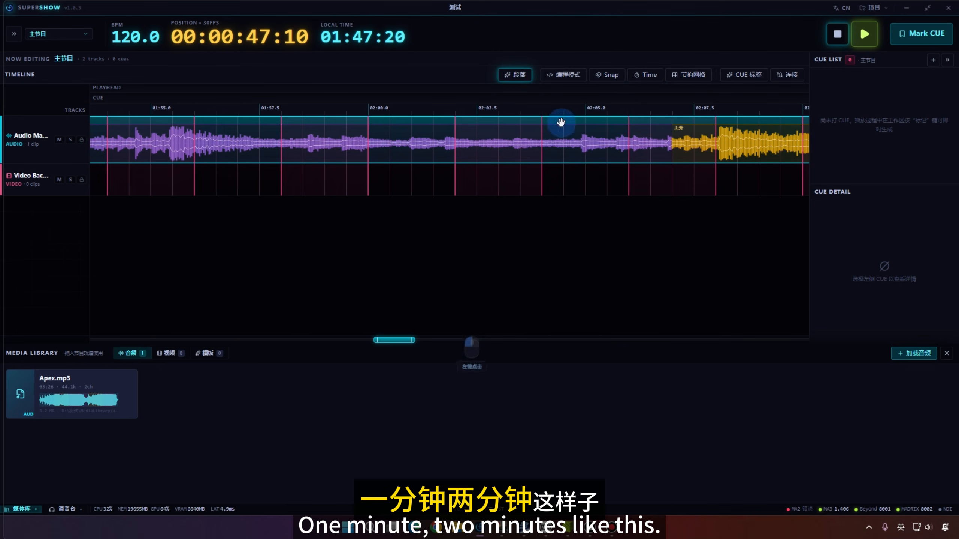
- Turn off the beat grid (启用节拍网格) and close its settings
click(705, 78)
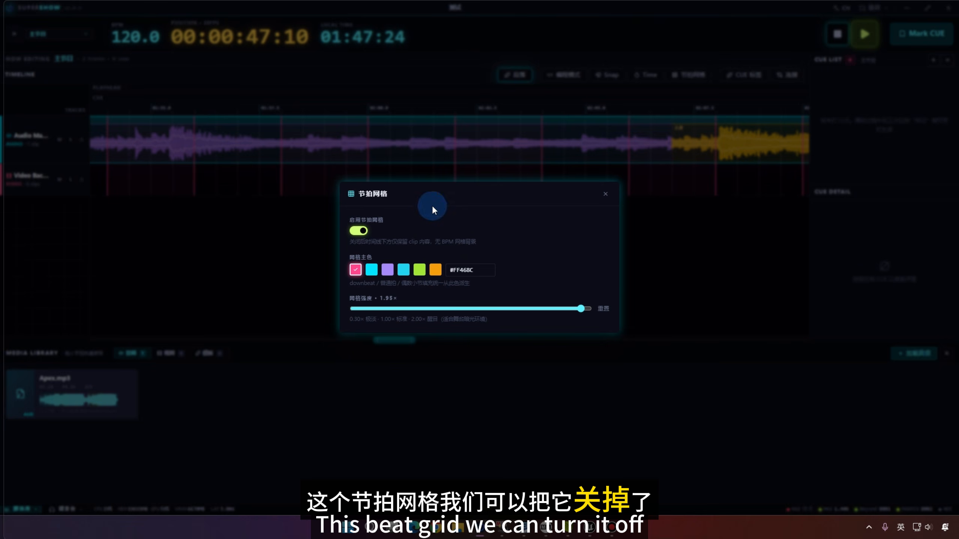
click(363, 231)
click(605, 194)
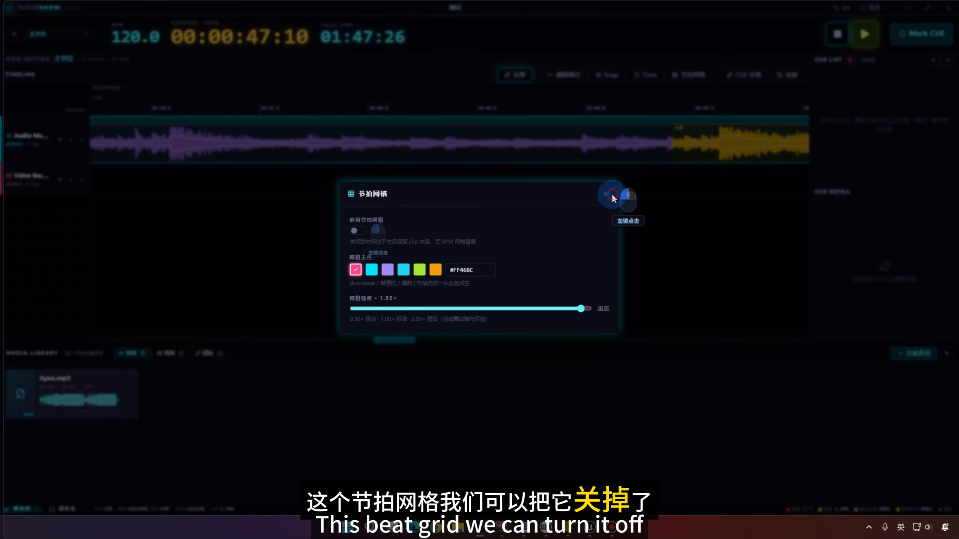
- Enable the beat grid again, set its main colour (网格主色) to purple and close the settings
click(705, 76)
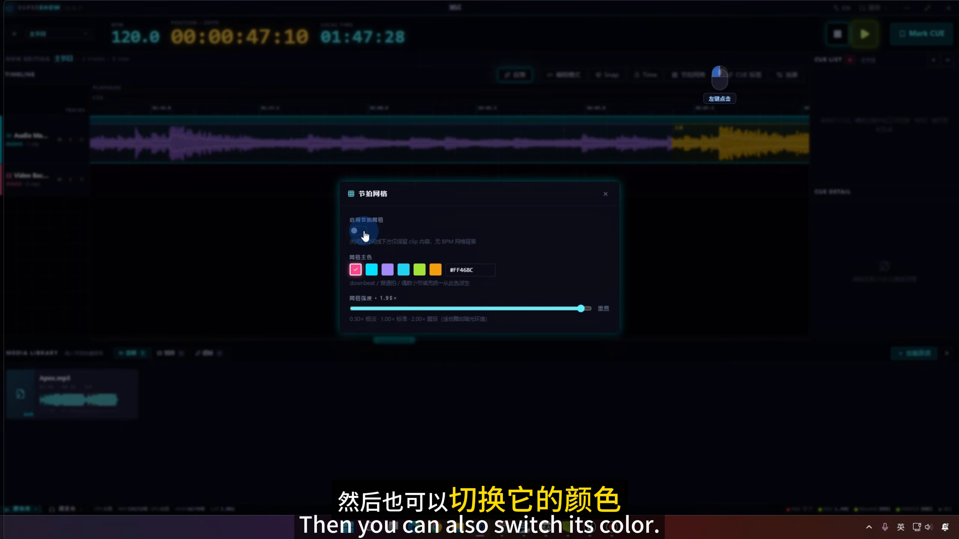
click(363, 231)
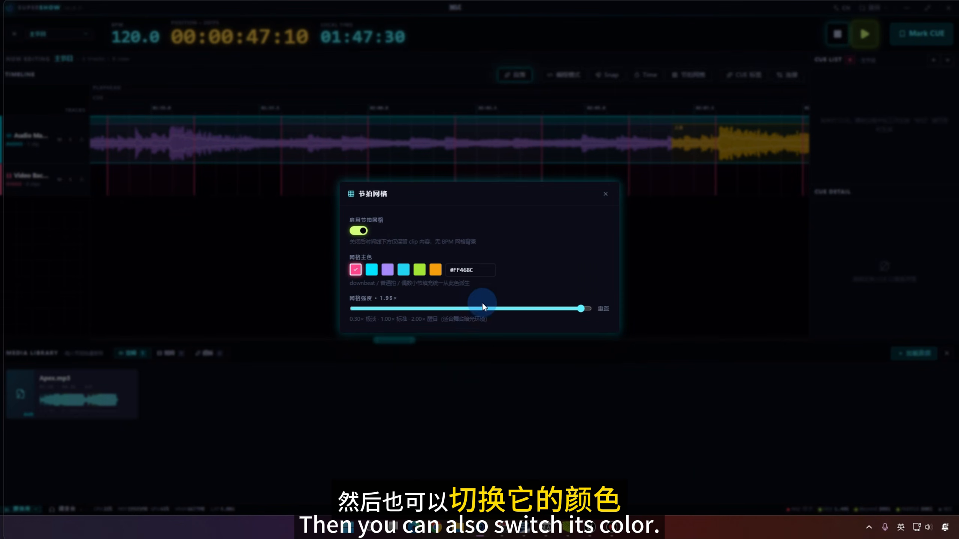
click(452, 270)
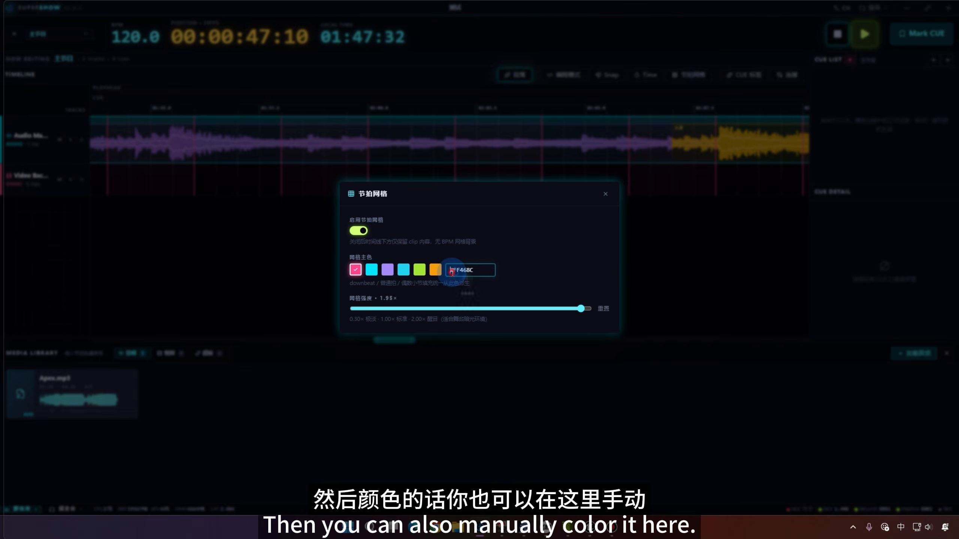
drag(486, 271, 448, 269)
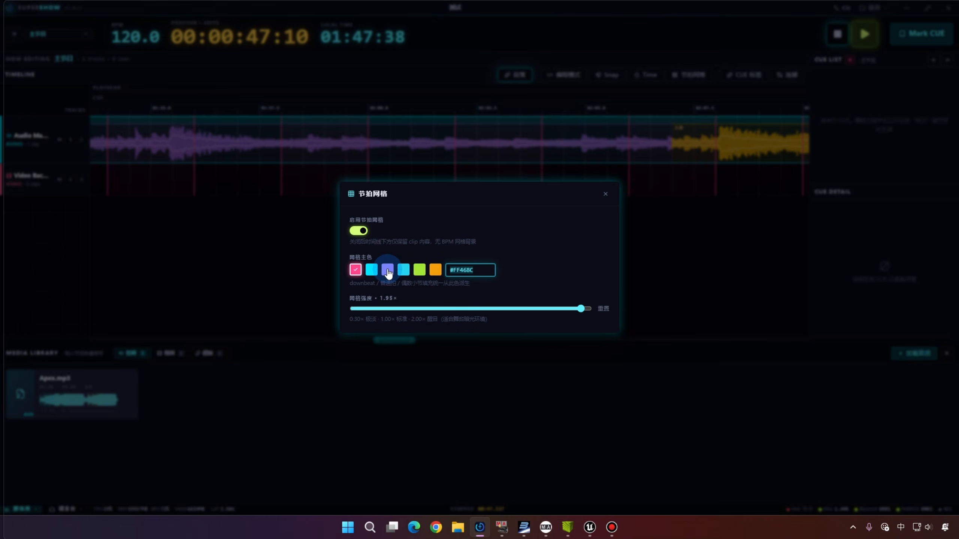
click(605, 193)
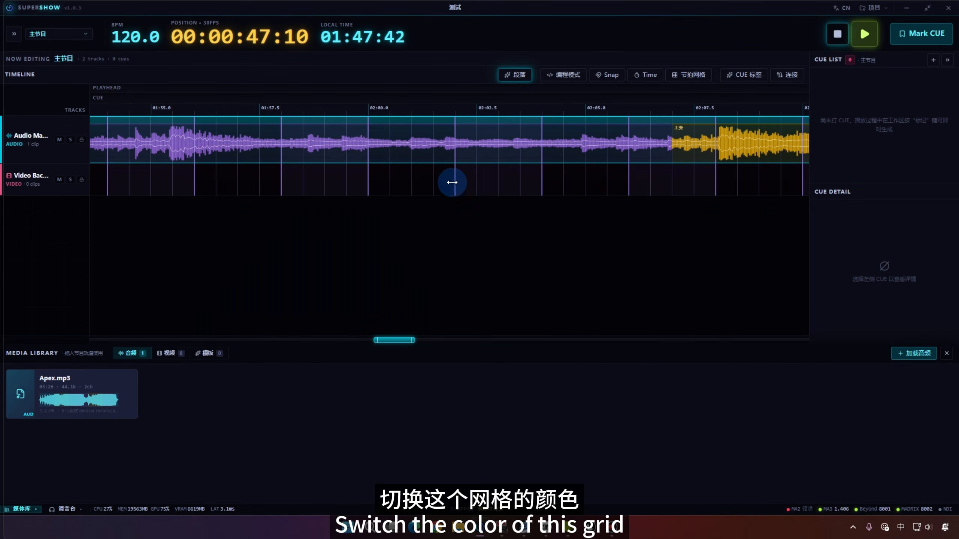
- Rename the built-in purple CUE label preset 暗场 as 尾端
click(742, 77)
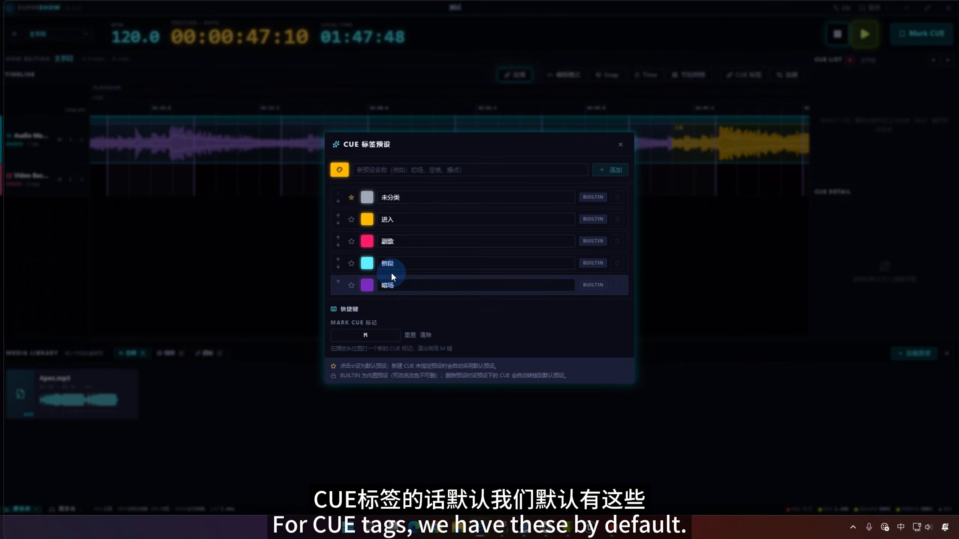
click(420, 285)
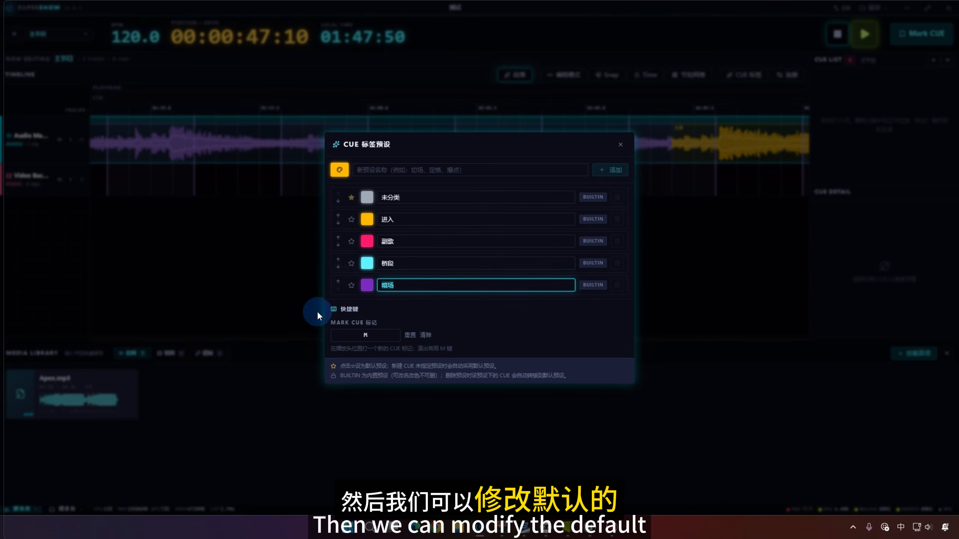
click(617, 285)
click(416, 286)
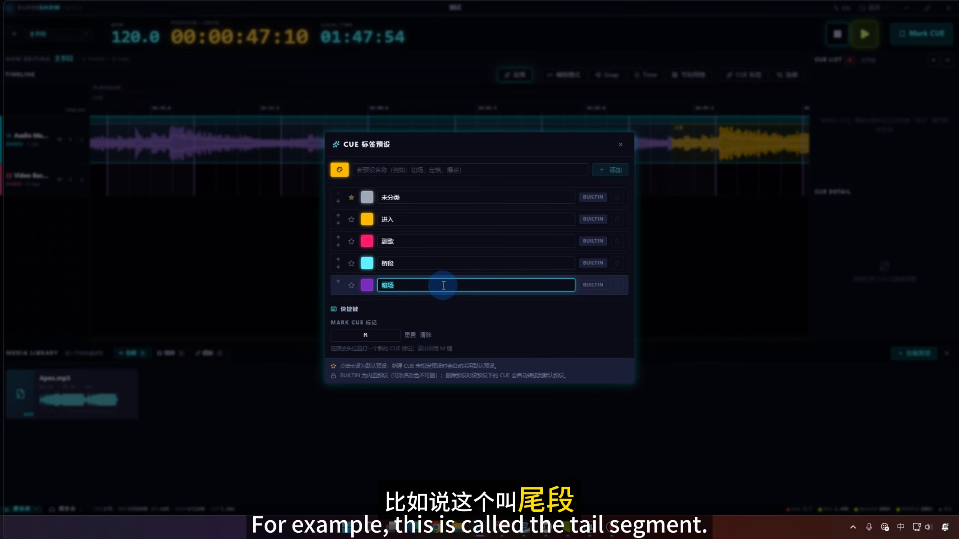
text(weiduan)
key(space)
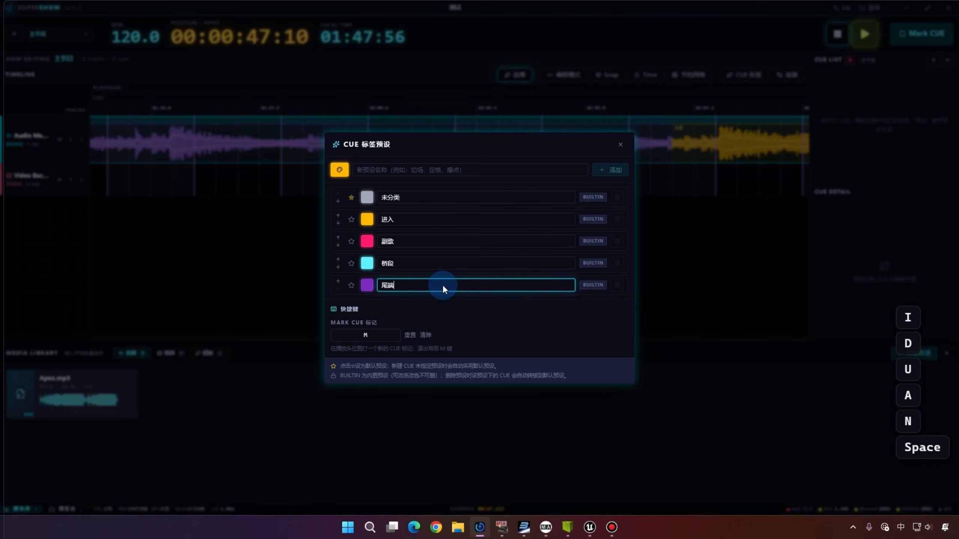
click(431, 318)
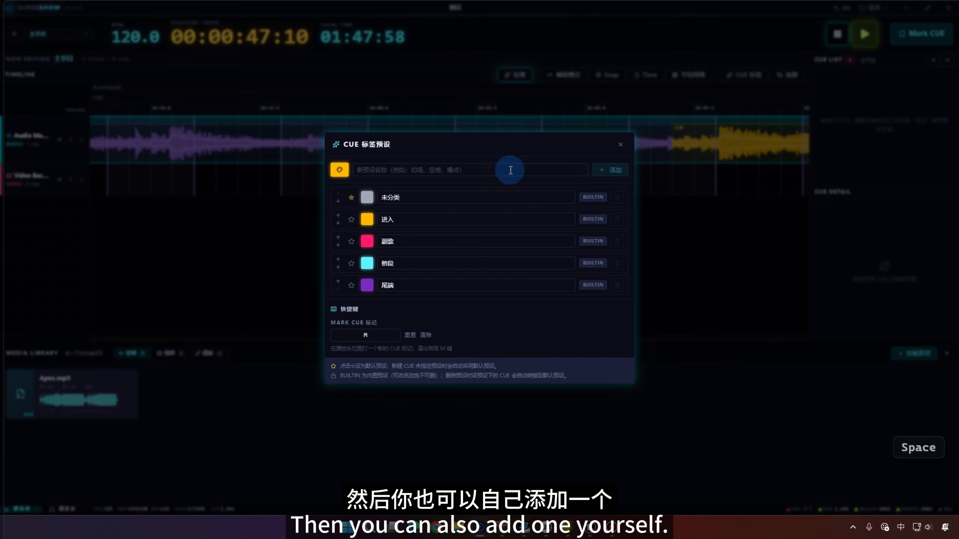
- Enter 主歌 as the name for a new CUE label preset
click(452, 169)
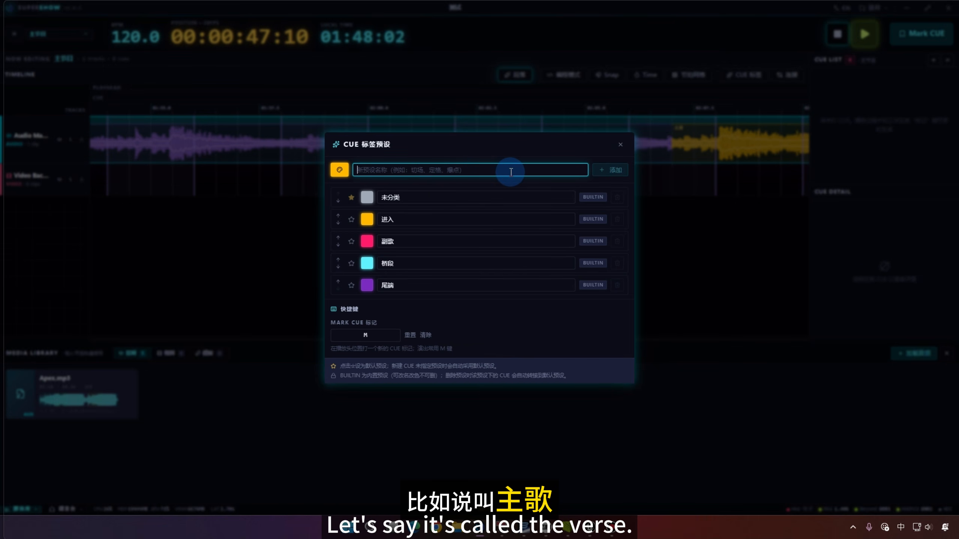
text(zhuge)
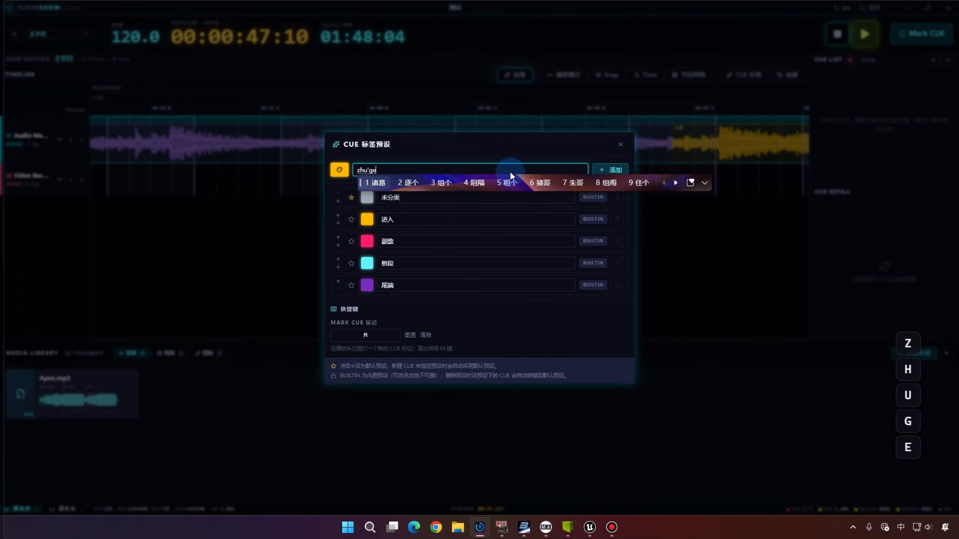
key(BackSpace)
text(e)
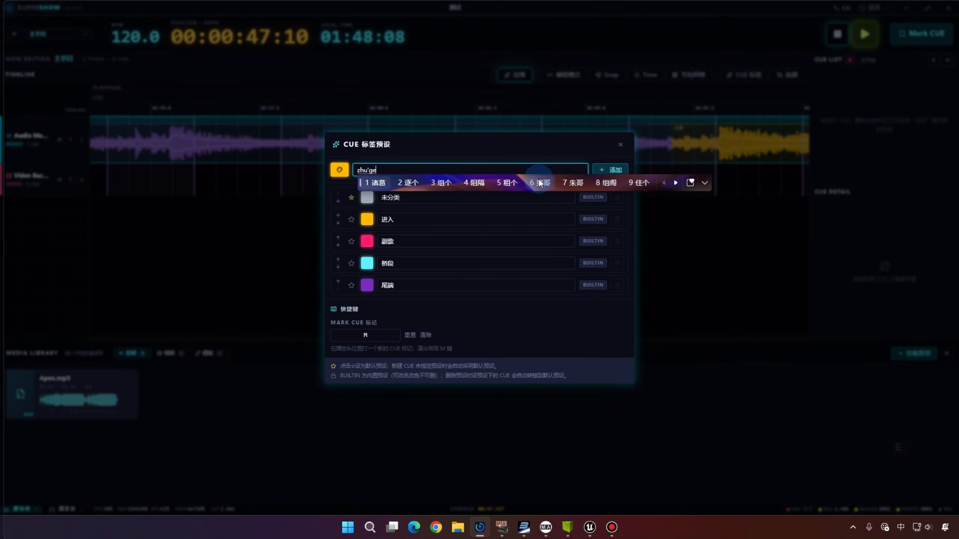
key(BackSpace)
key(BackSpace)
key(space)
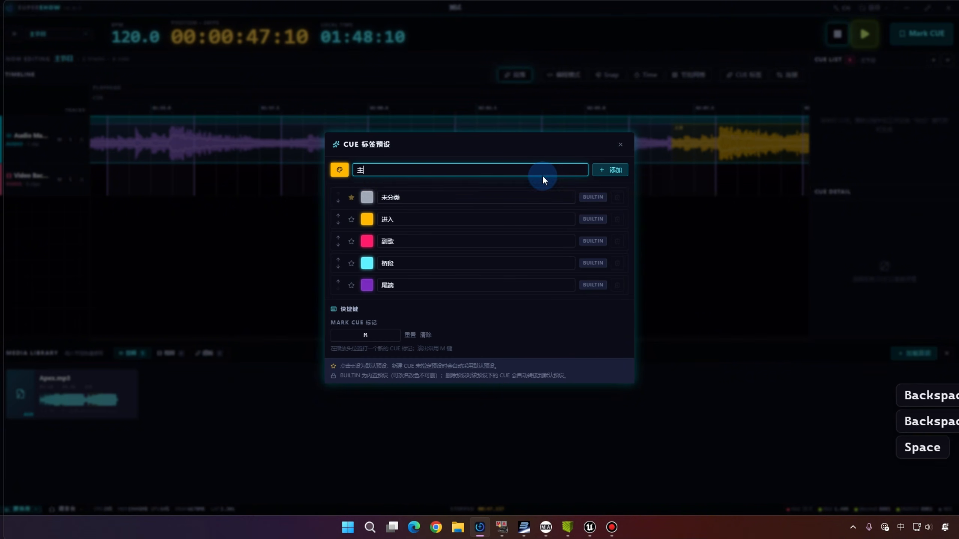
text(ge)
click(461, 182)
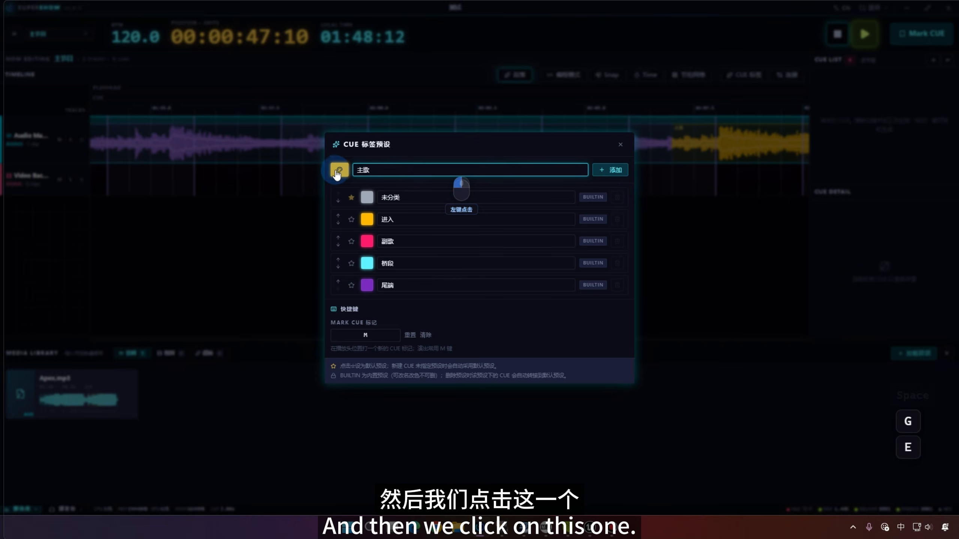
- Set the new preset's colour to blue-violet (RGB 68, 0, 255) and add it to the CUE label presets
click(338, 172)
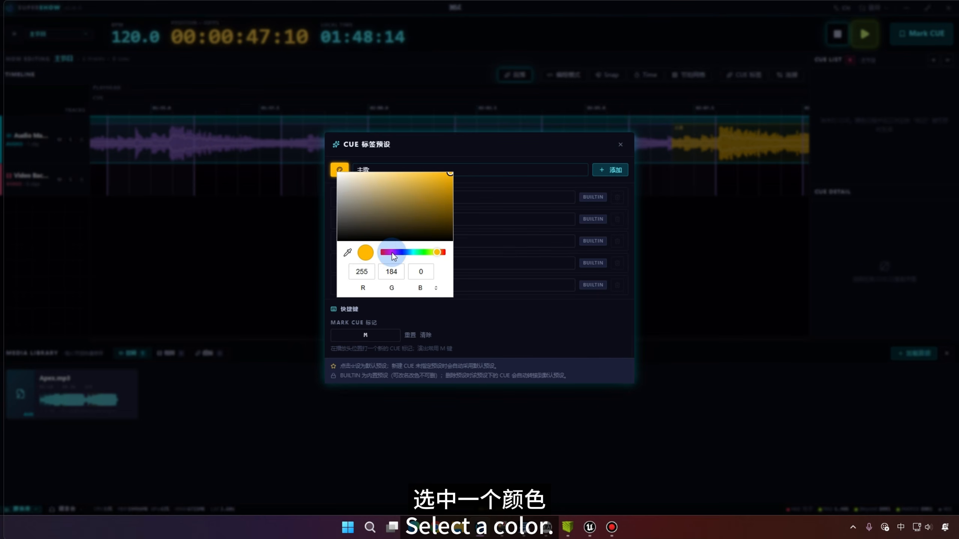
drag(393, 253, 399, 252)
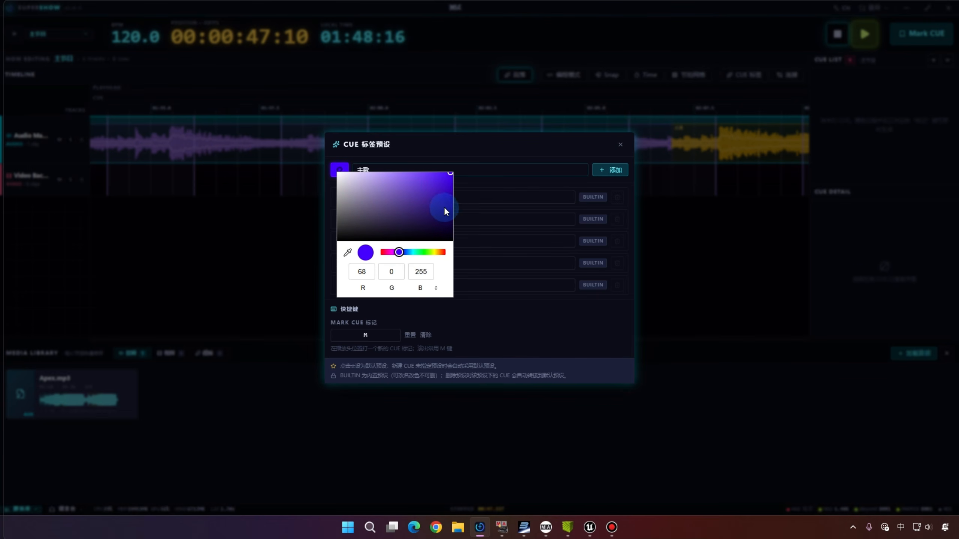
click(493, 140)
click(611, 170)
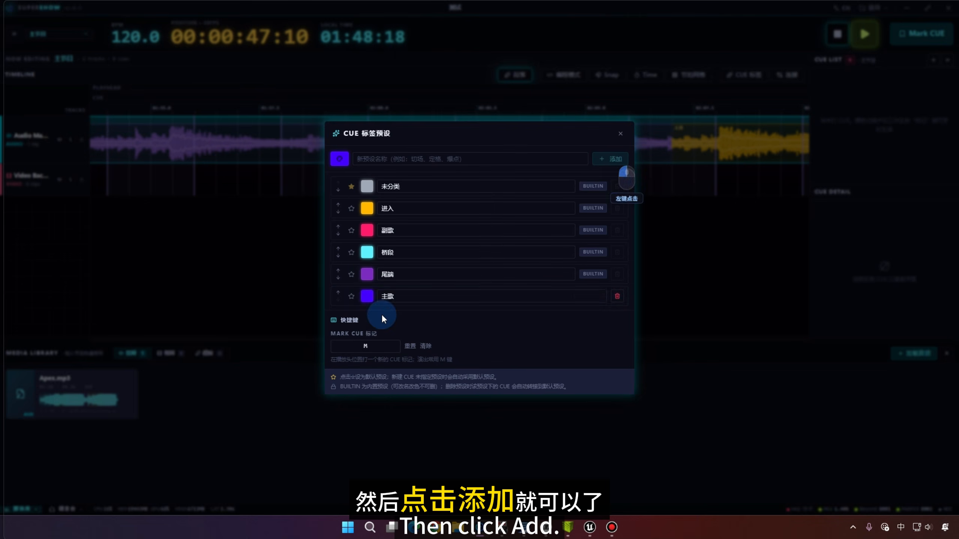
- Try Q, Y and N in turn as the shortcut for Mark CUE
click(364, 347)
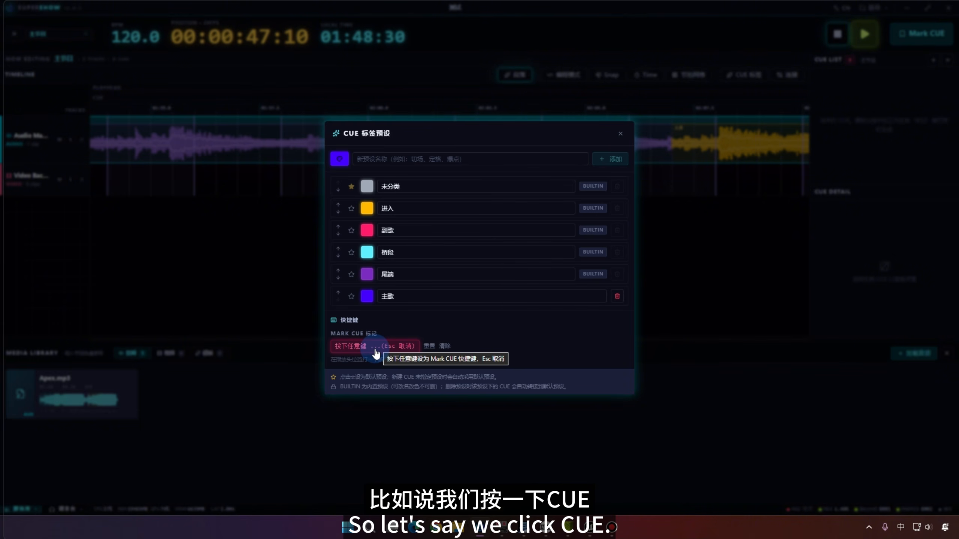
key(q)
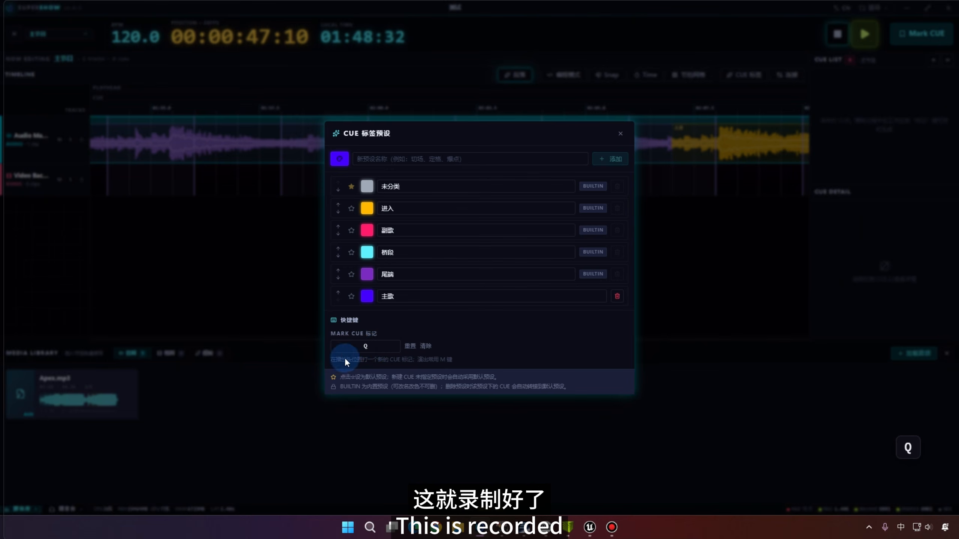
click(372, 351)
key(y)
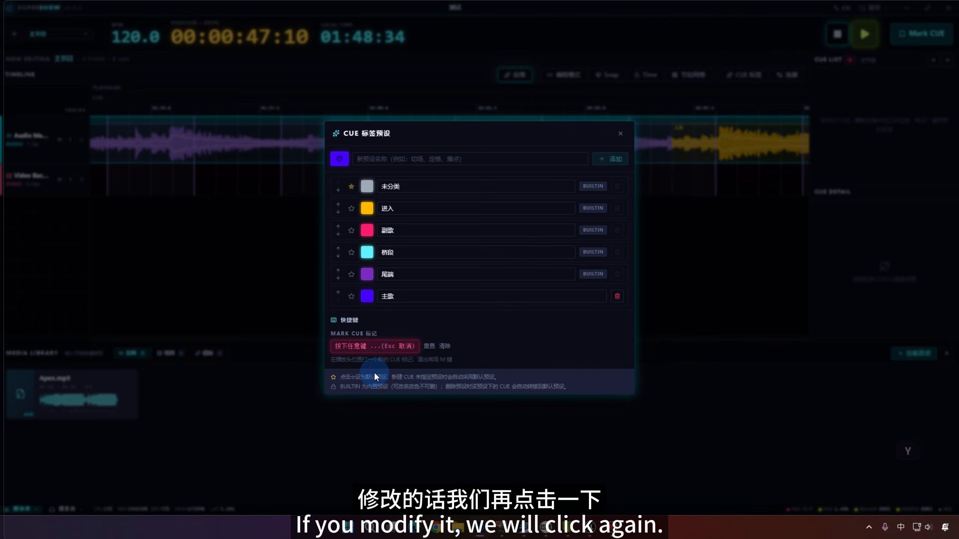
click(369, 356)
key(n)
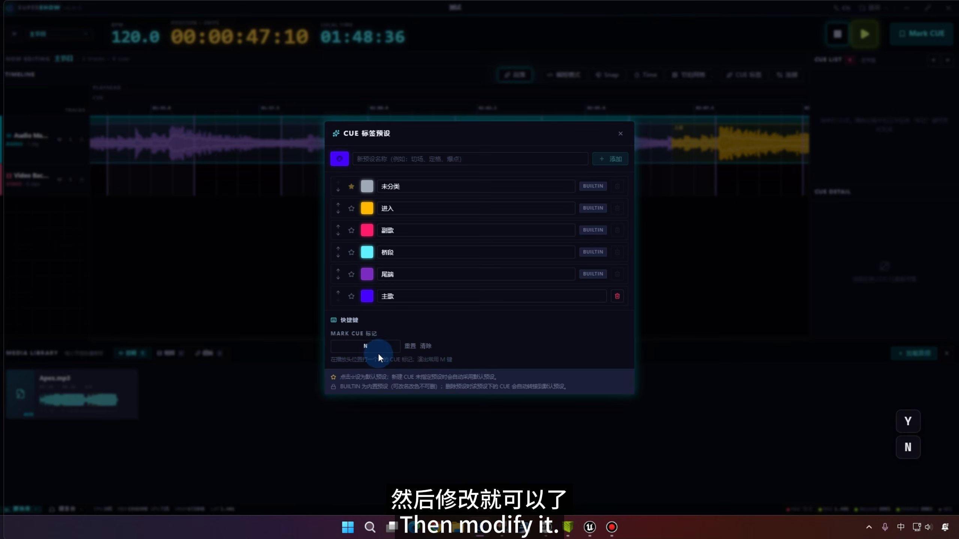
- Set the Mark CUE shortcut back to M and close the CUE label presets
click(378, 353)
key(m)
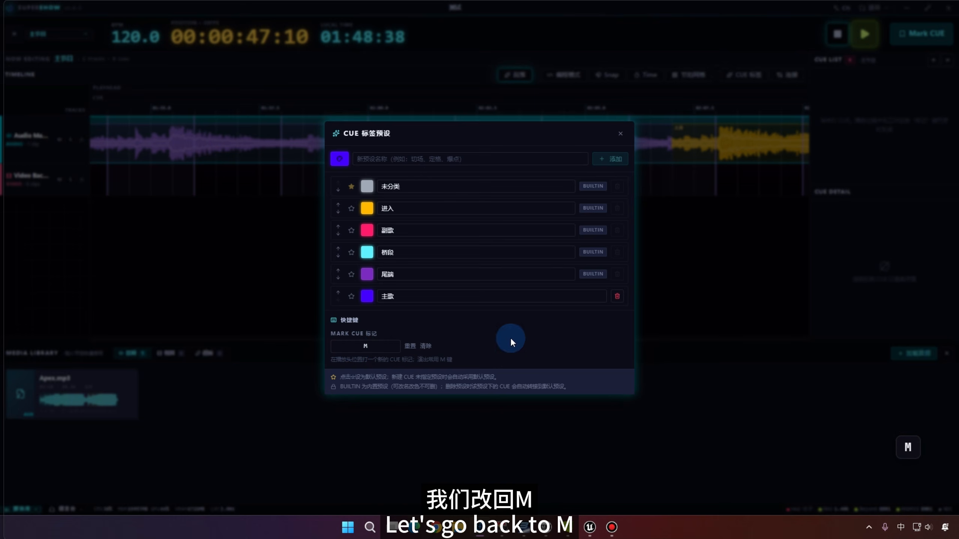
click(621, 133)
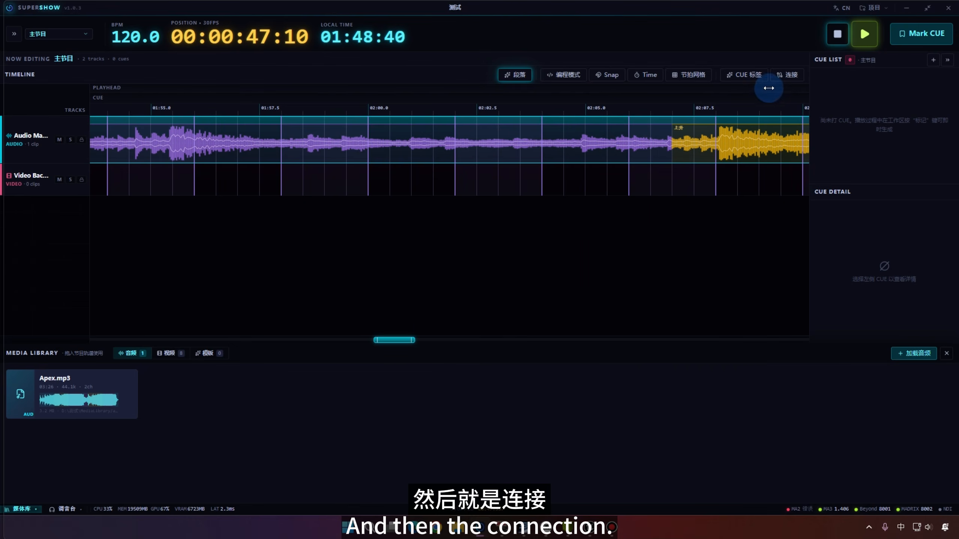
- Review the MA2, MA3, BEYOND and MADRIX connection settings and close them
click(796, 76)
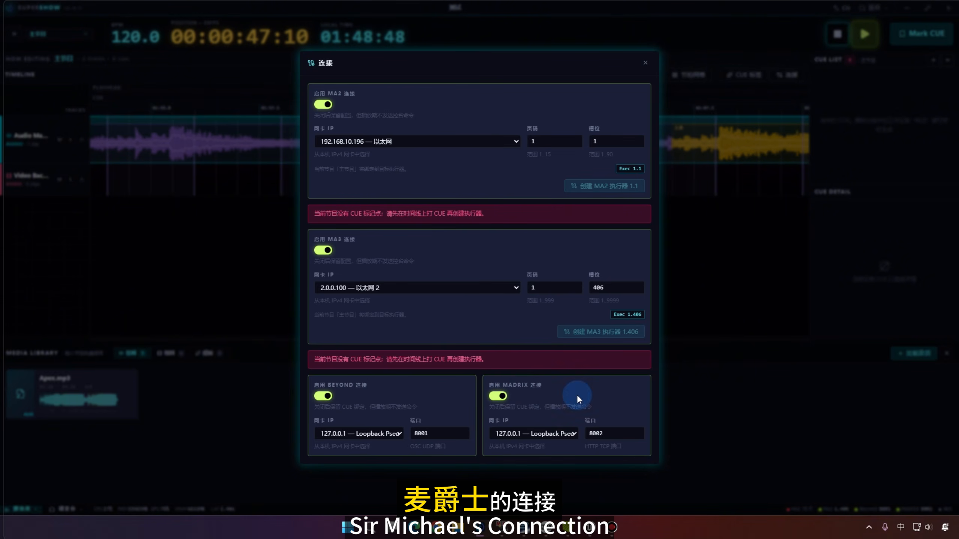
click(641, 65)
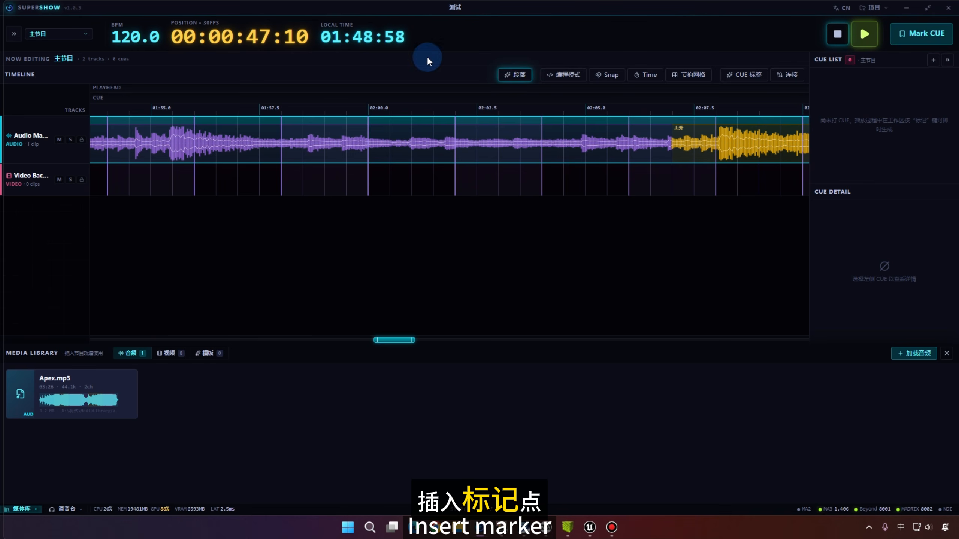
- Place the playhead at 00:01:57:23, then move it back to 00:01:42:15 in the pink section
click(271, 110)
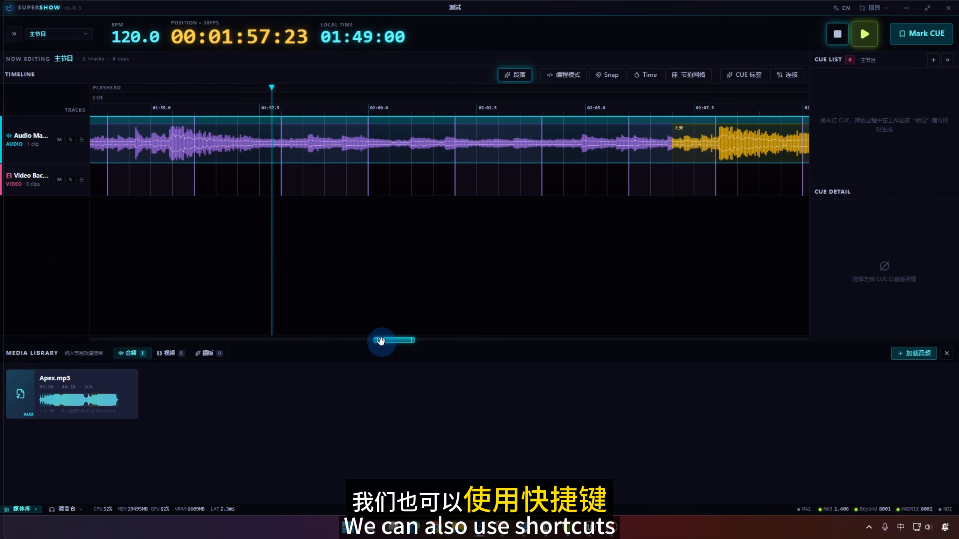
drag(389, 341, 343, 340)
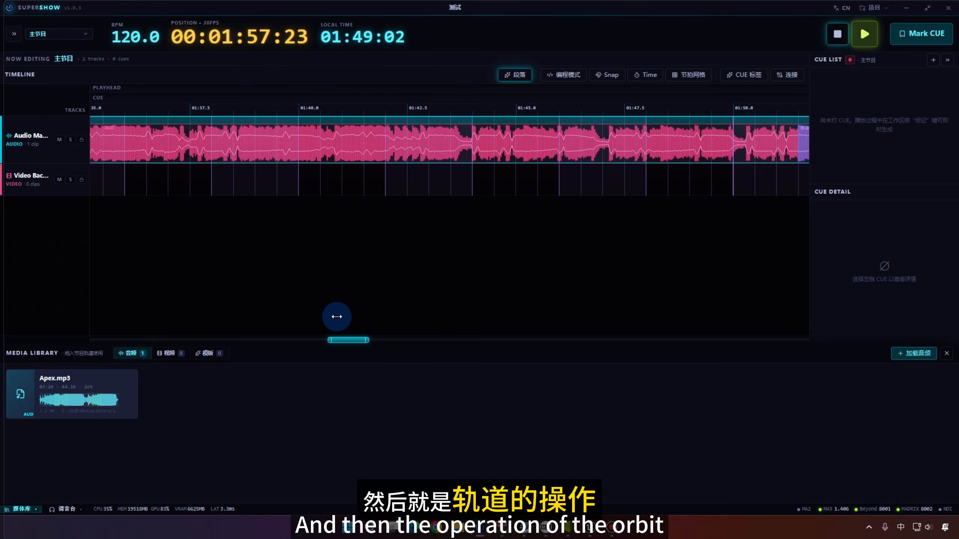
click(389, 108)
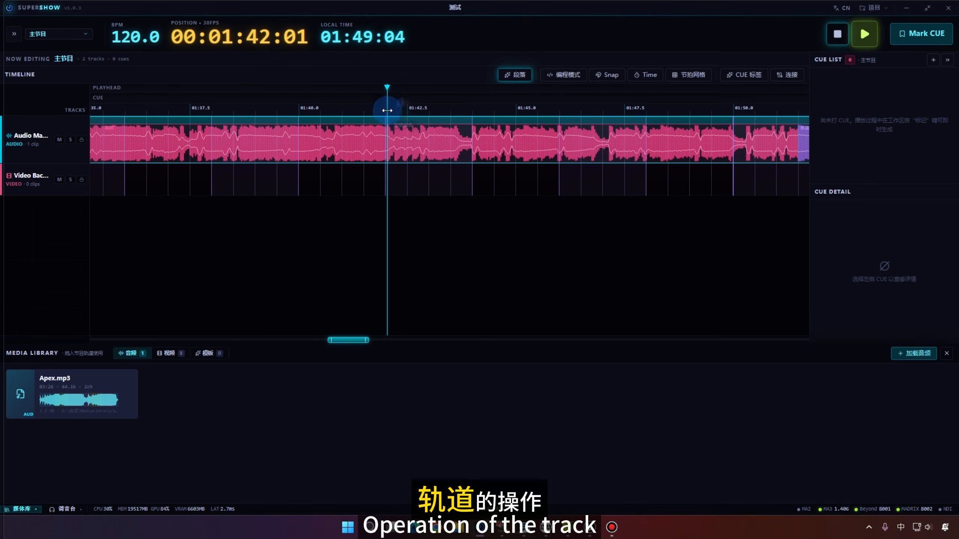
click(407, 109)
click(414, 119)
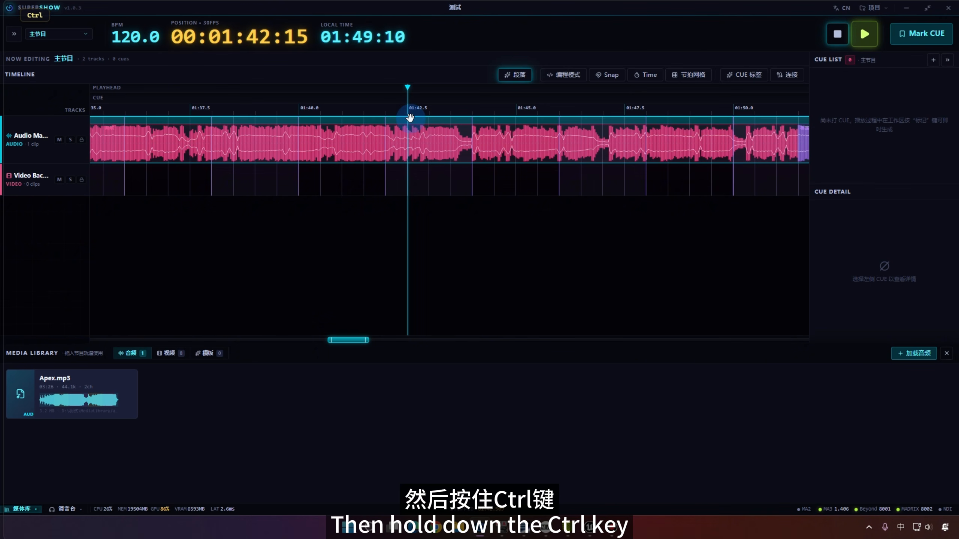
- Zoom the timeline horizontally out and in to view the audio sections at different scales
scroll(409, 118, down, 3)
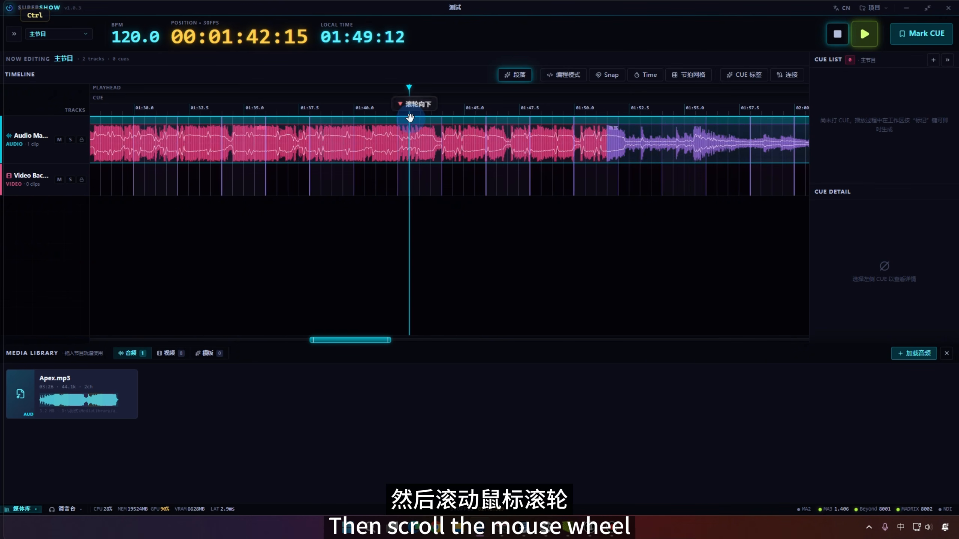
scroll(409, 118, down, 3)
scroll(409, 117, up, 8)
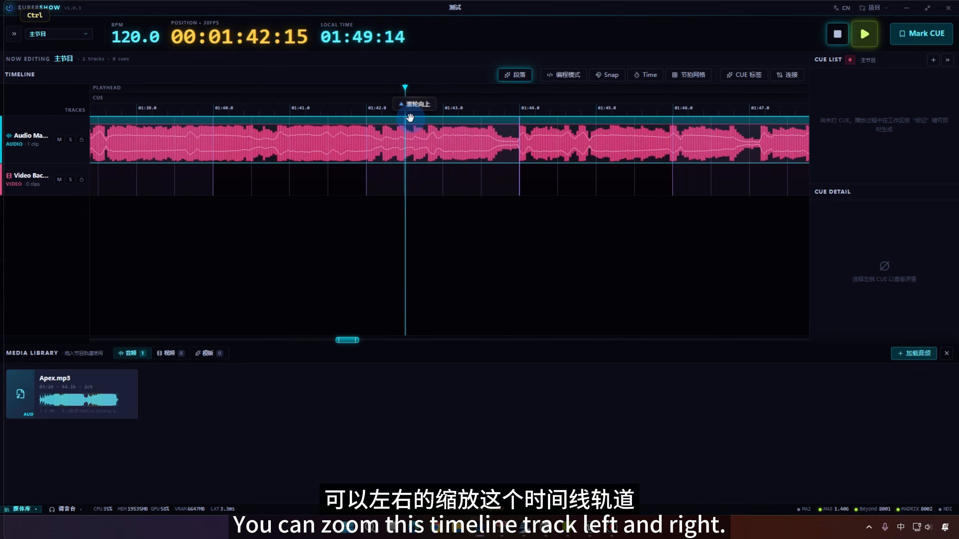
scroll(410, 118, down, 10)
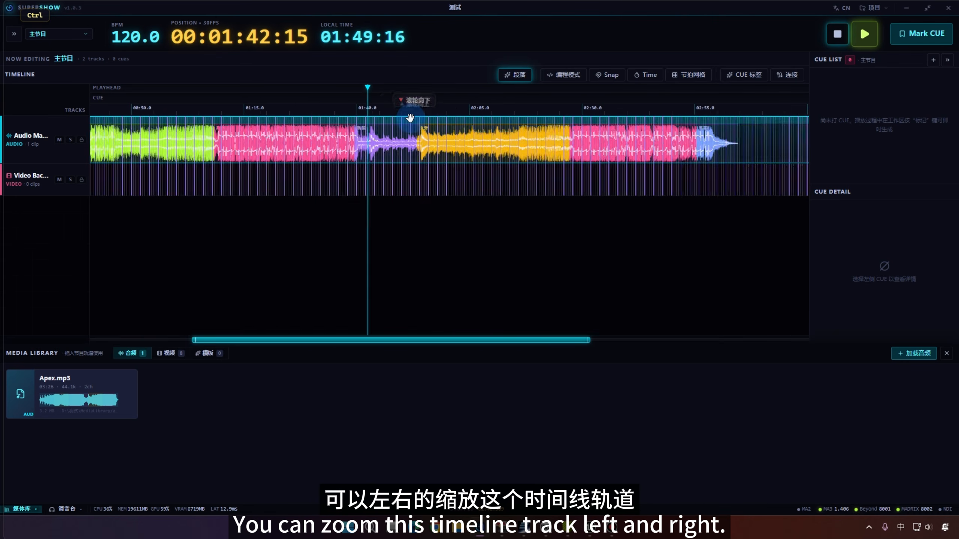
scroll(409, 118, up, 5)
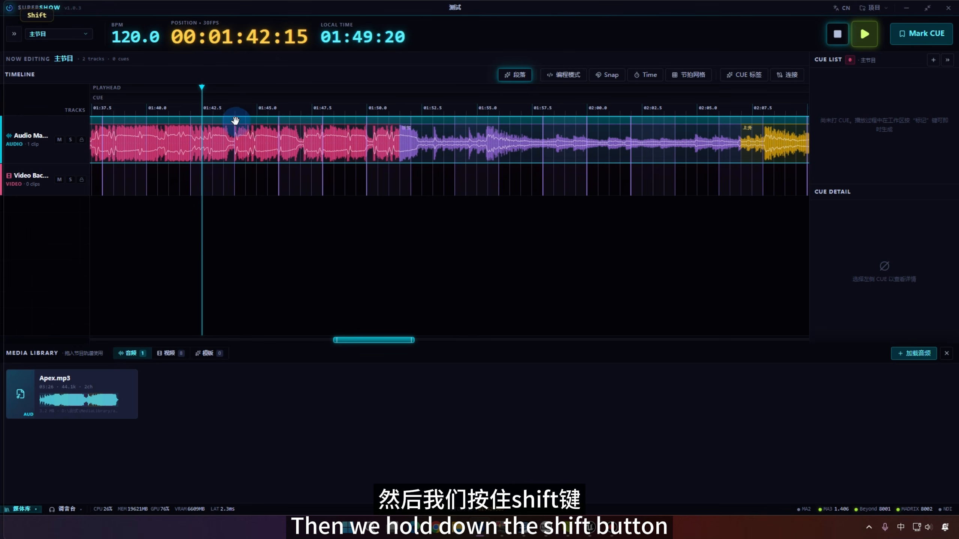
- Pan the timeline back and forth to view the audio before and after the playhead
scroll(235, 120, left, 3)
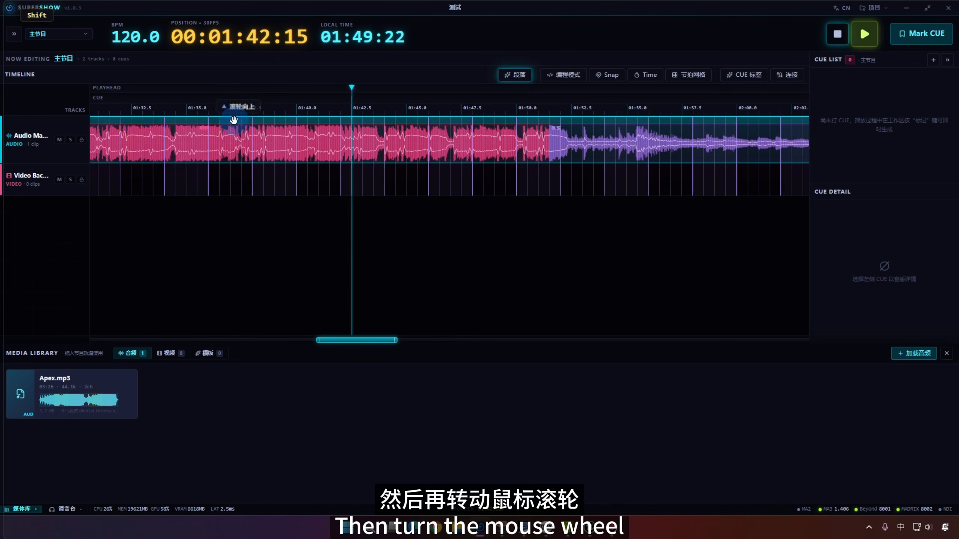
scroll(234, 120, right, 4)
scroll(234, 120, left, 15)
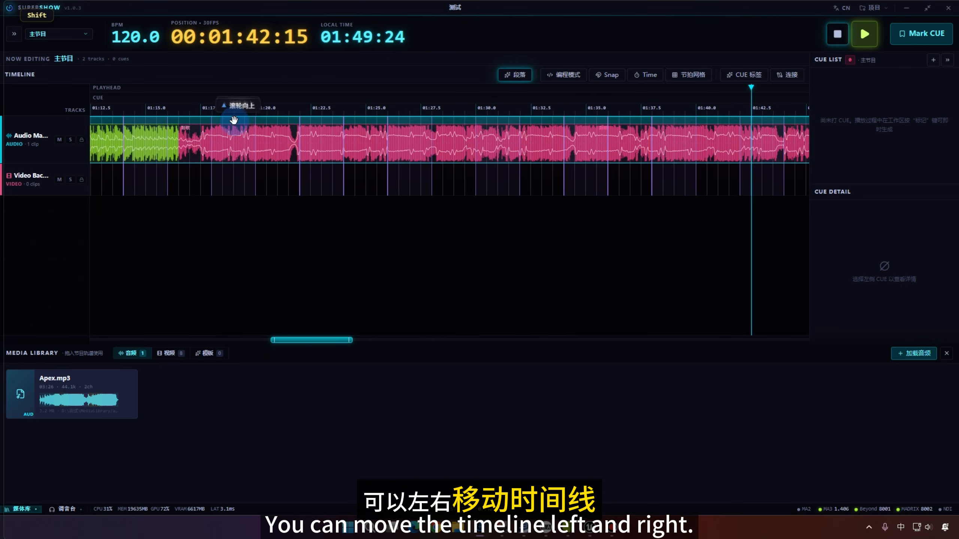
scroll(234, 120, right, 20)
scroll(234, 120, left, 7)
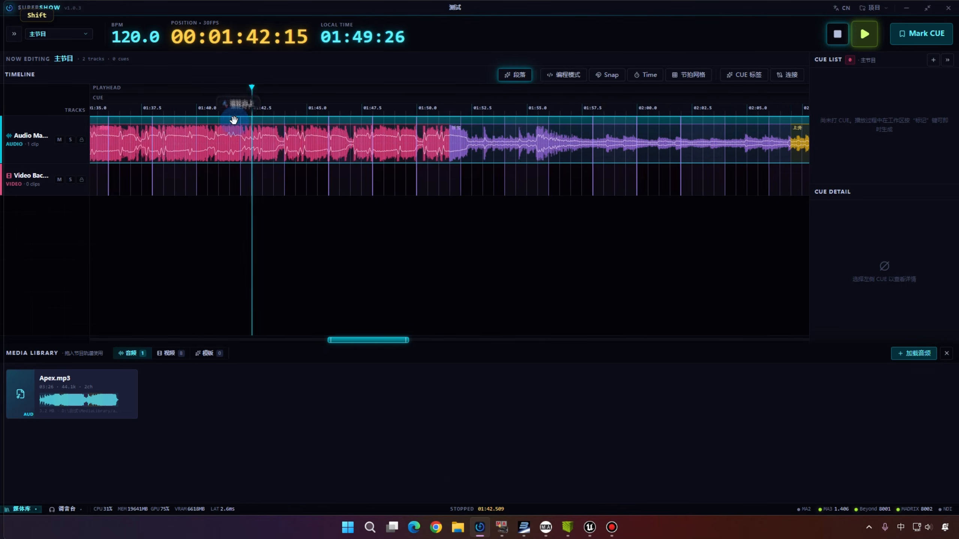
scroll(234, 121, right, 10)
scroll(234, 120, left, 16)
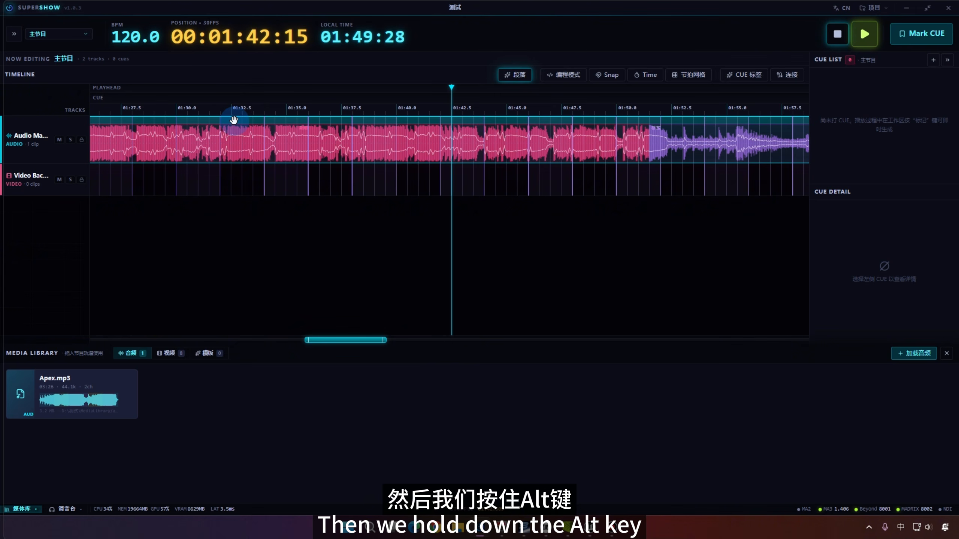
- Scale the track heights up and down, leaving the audio and video tracks slightly taller
scroll(370, 141, down, 2)
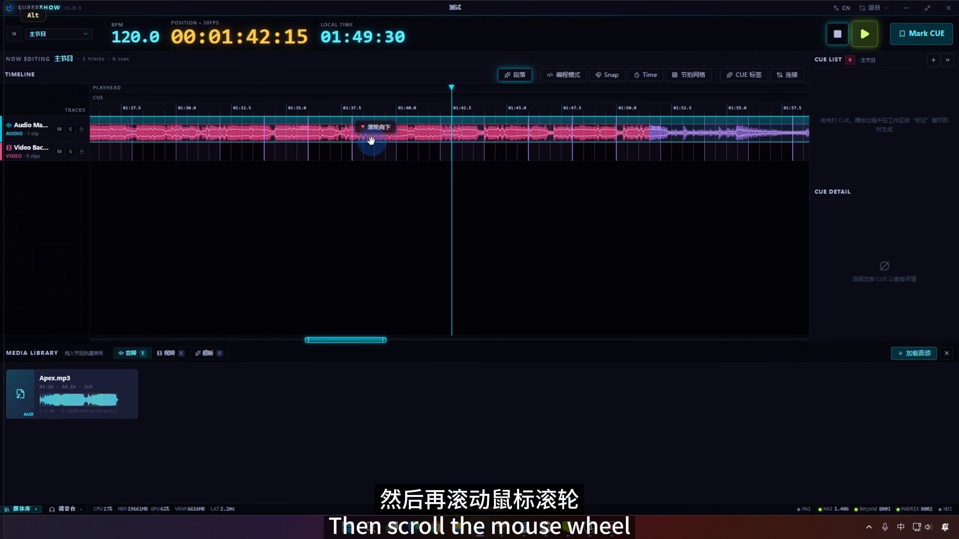
scroll(371, 141, up, 4)
scroll(371, 142, down, 3)
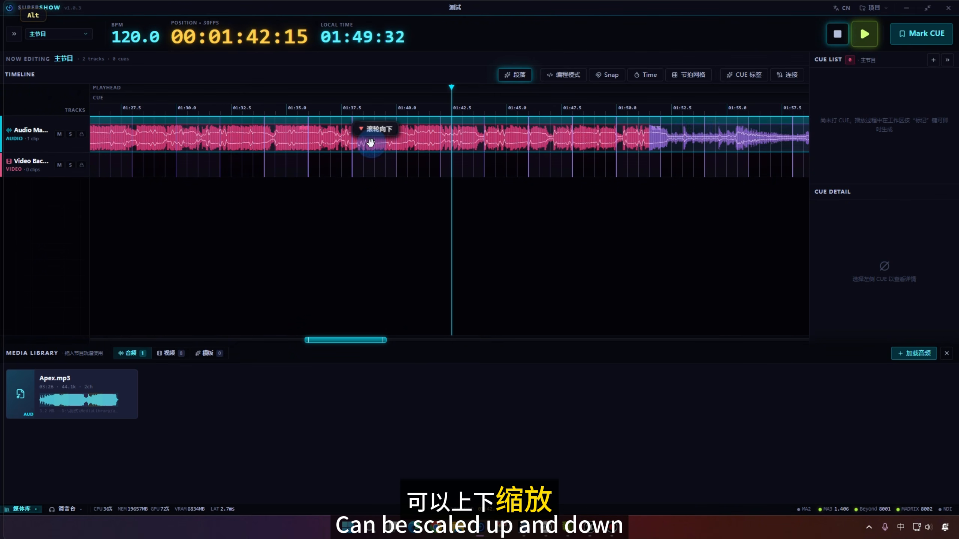
scroll(370, 142, up, 4)
scroll(371, 142, down, 2)
scroll(371, 142, down, 2)
scroll(371, 143, up, 6)
scroll(371, 143, down, 6)
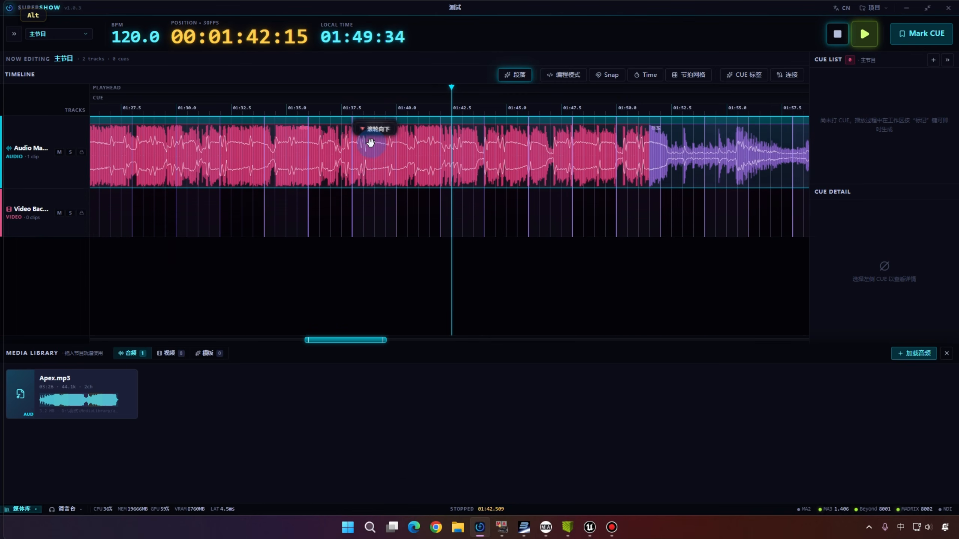
scroll(371, 143, up, 5)
scroll(371, 142, down, 3)
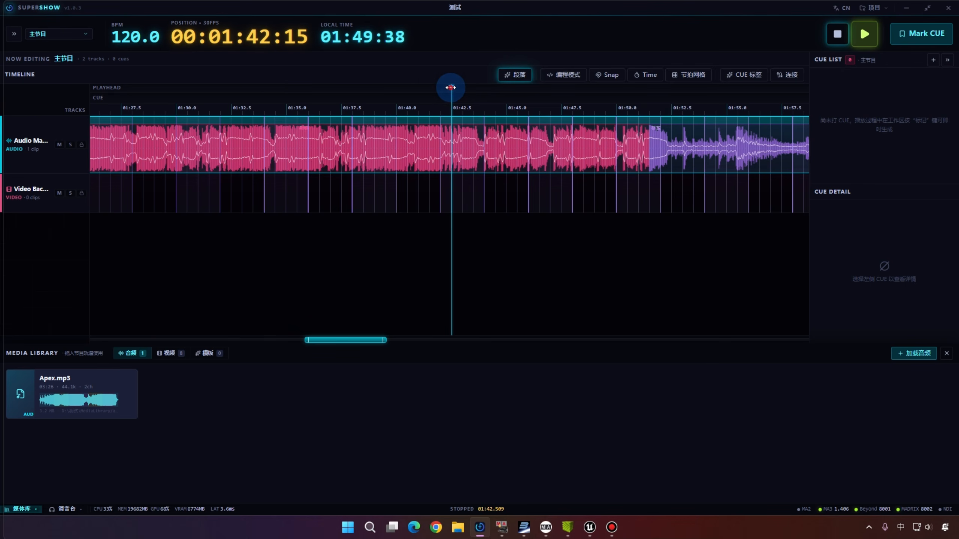
- Return to the start of the timeline and place the playhead at 00:00:01:23, just before the first waveform peak
drag(449, 88, 310, 146)
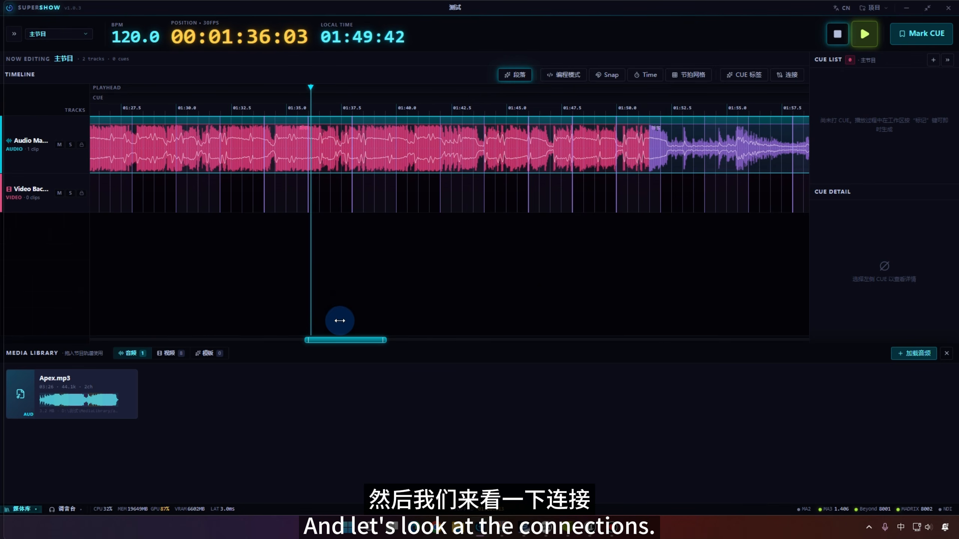
drag(343, 340, 84, 289)
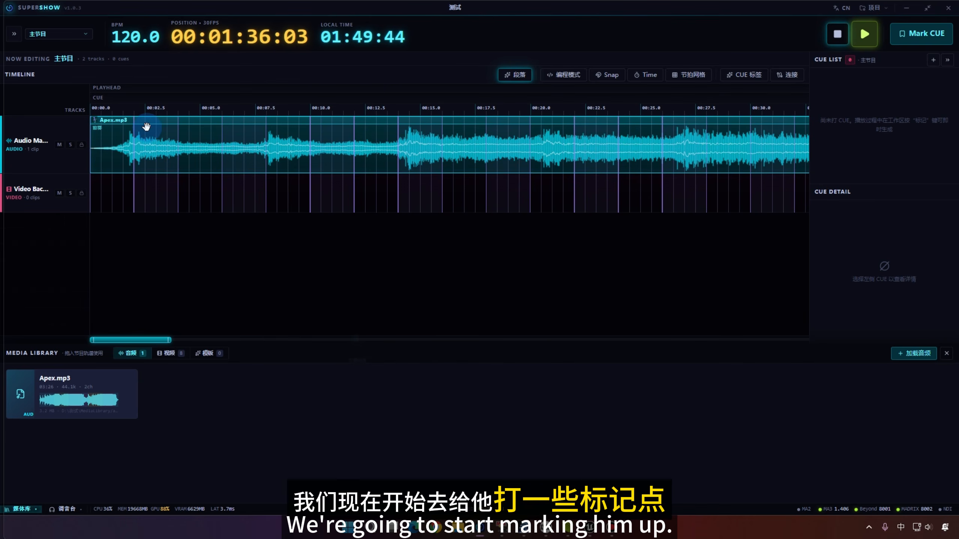
click(145, 107)
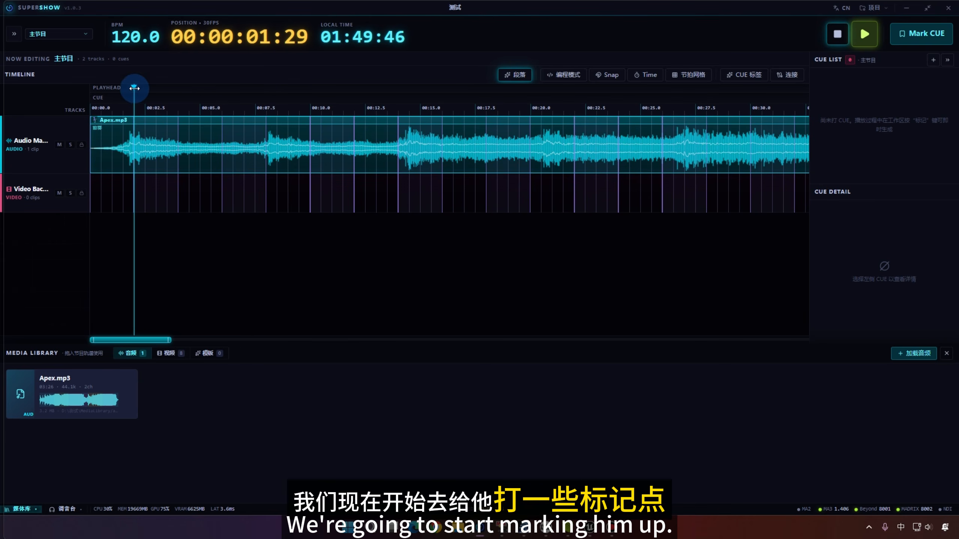
drag(134, 88, 128, 87)
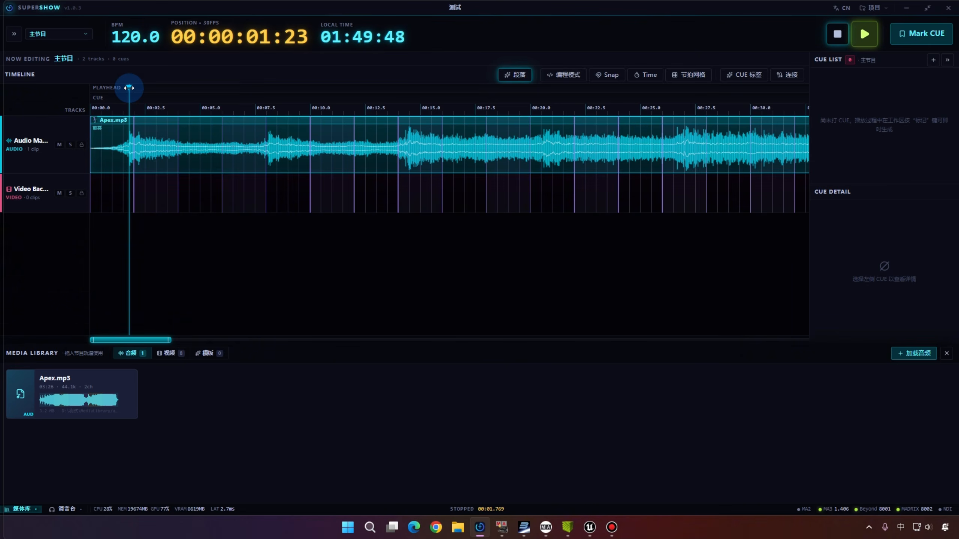
- Play the audio from the playhead, jump ahead to several points up to about 30 seconds, and pause playback
key(space)
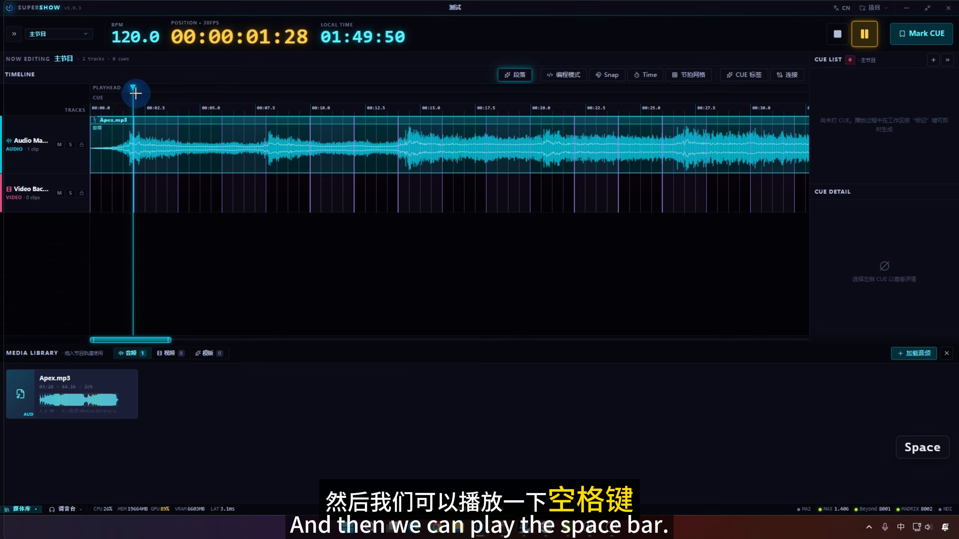
click(412, 107)
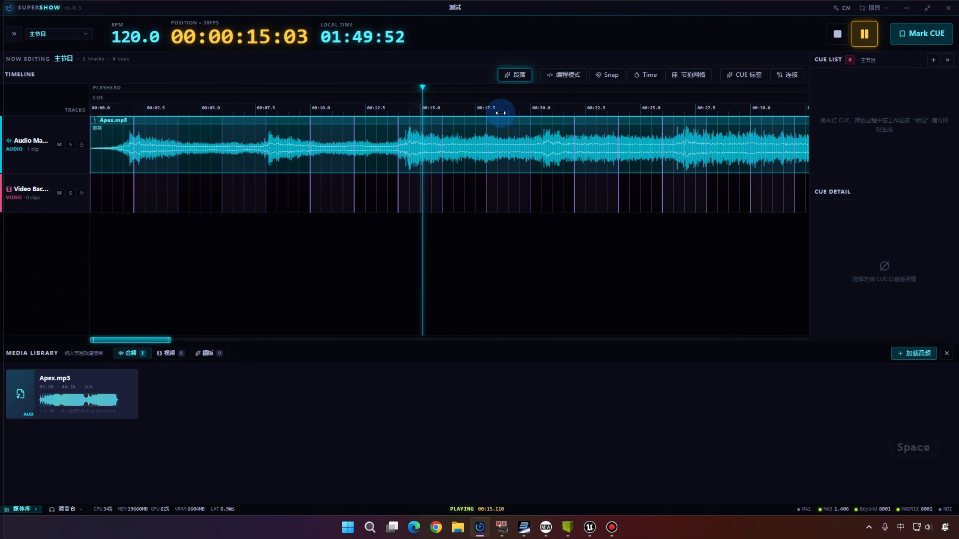
click(597, 107)
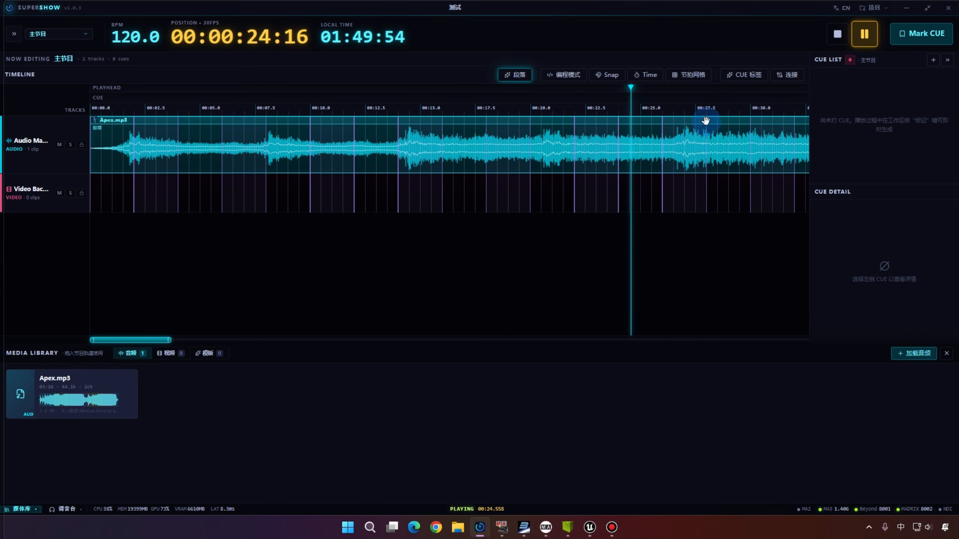
click(736, 107)
key(space)
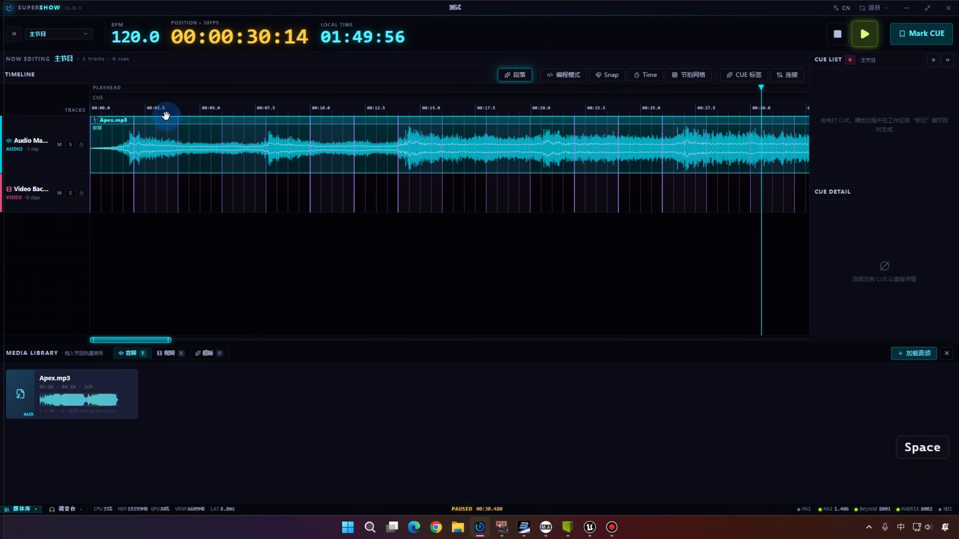
- Place the playhead at 00:00:01:24 and mark a CUE there
click(122, 108)
click(127, 108)
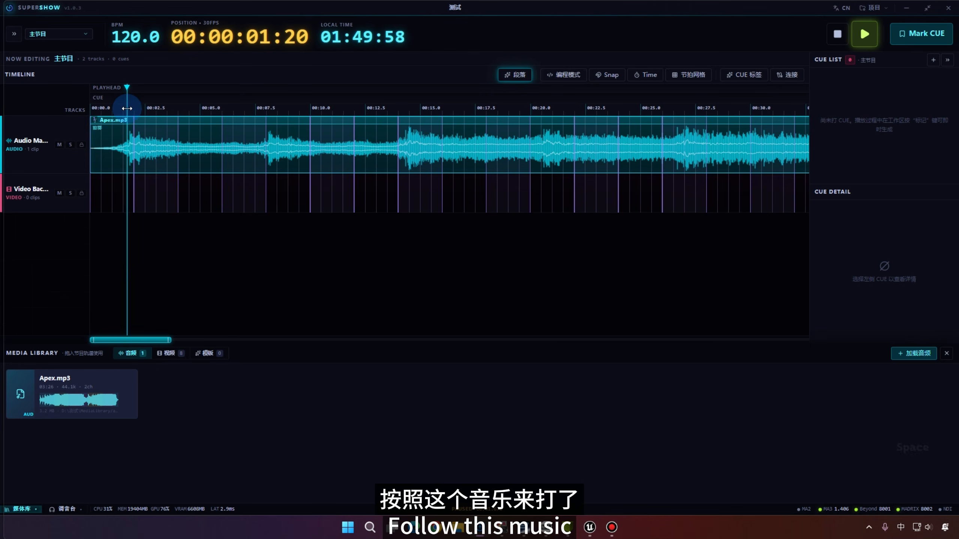
drag(127, 90, 128, 92)
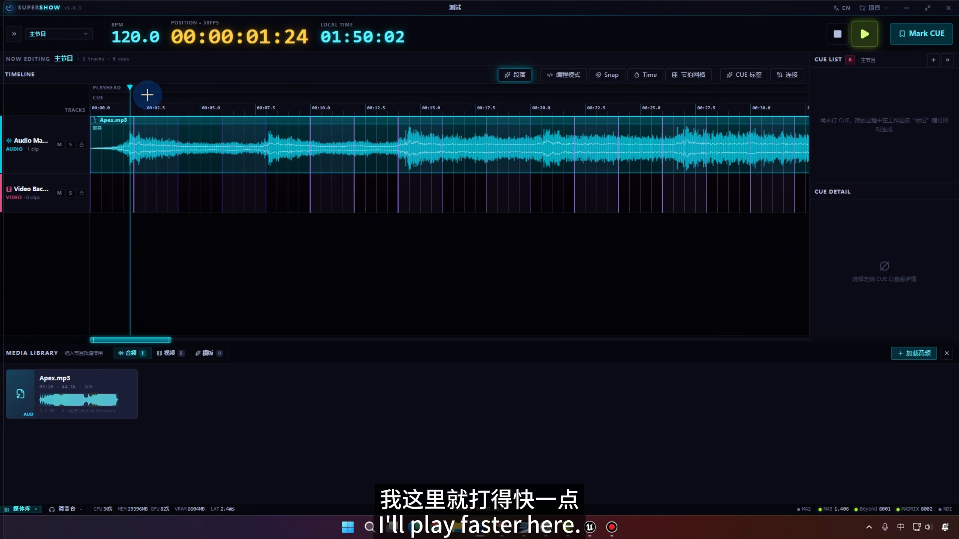
key(m)
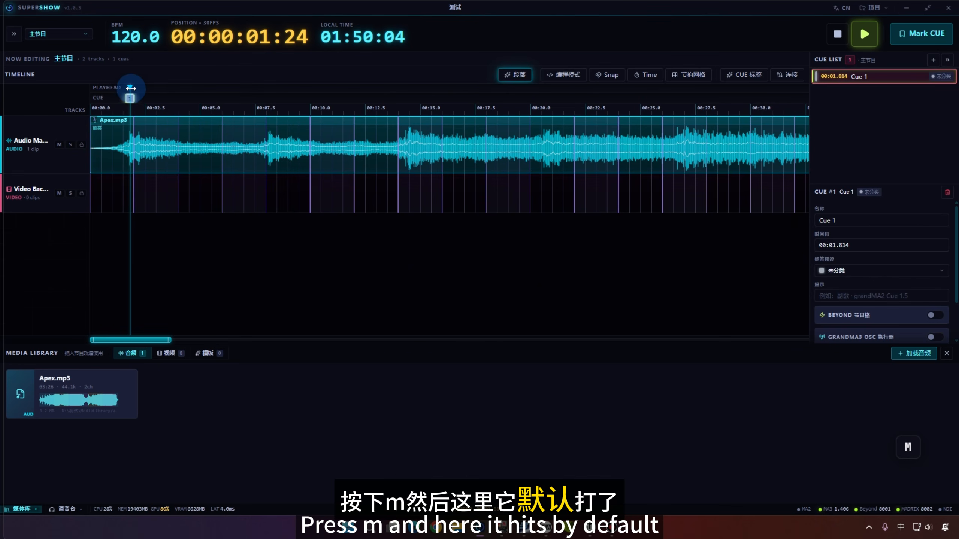
- Move the playhead to 00:00:03:05 and delete Cue 1 from the CUE list
drag(132, 90, 160, 90)
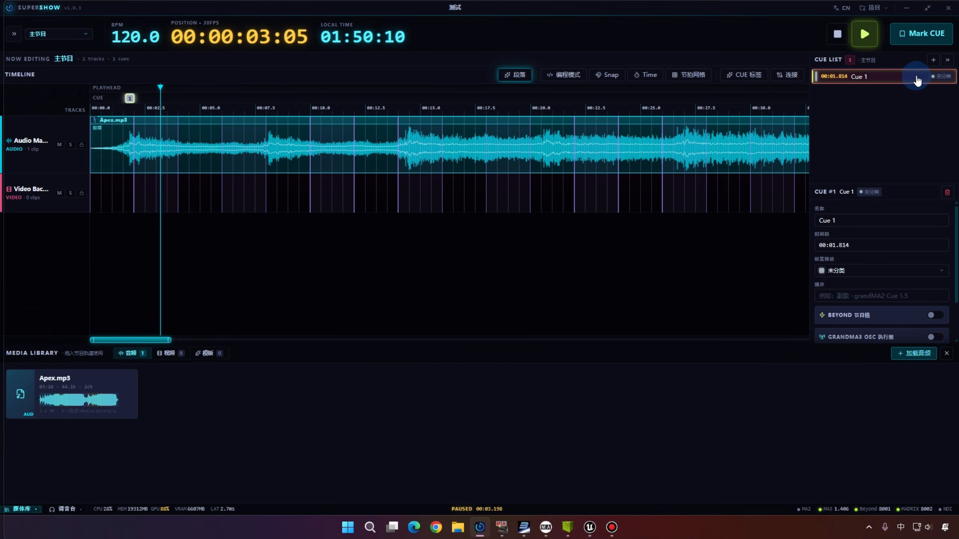
click(866, 77)
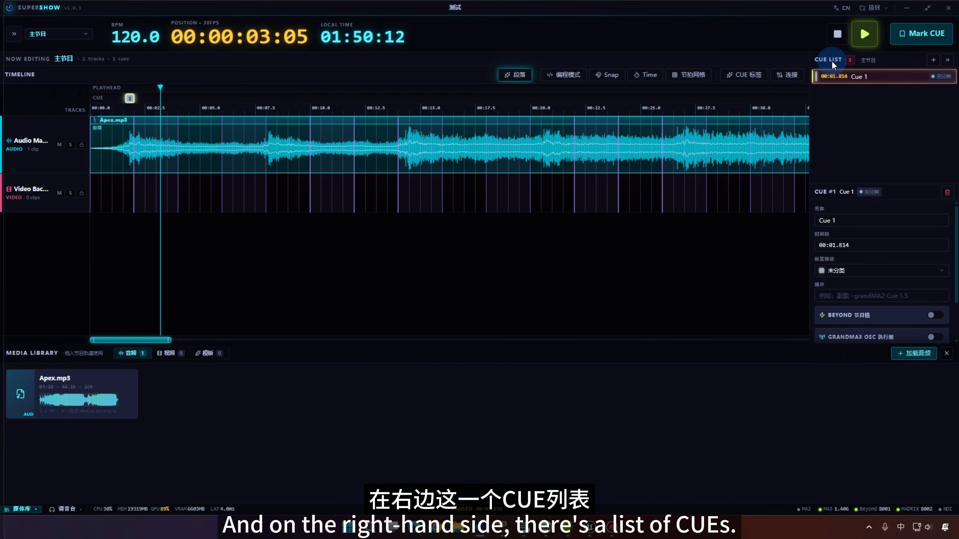
click(947, 194)
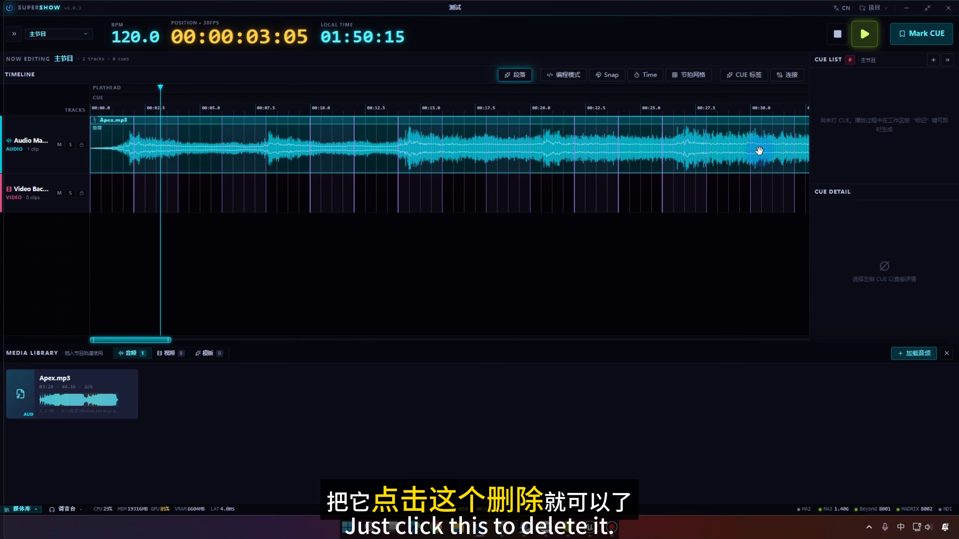
- Set the 进入 preset as the default CUE label and close the CUE label presets
click(750, 77)
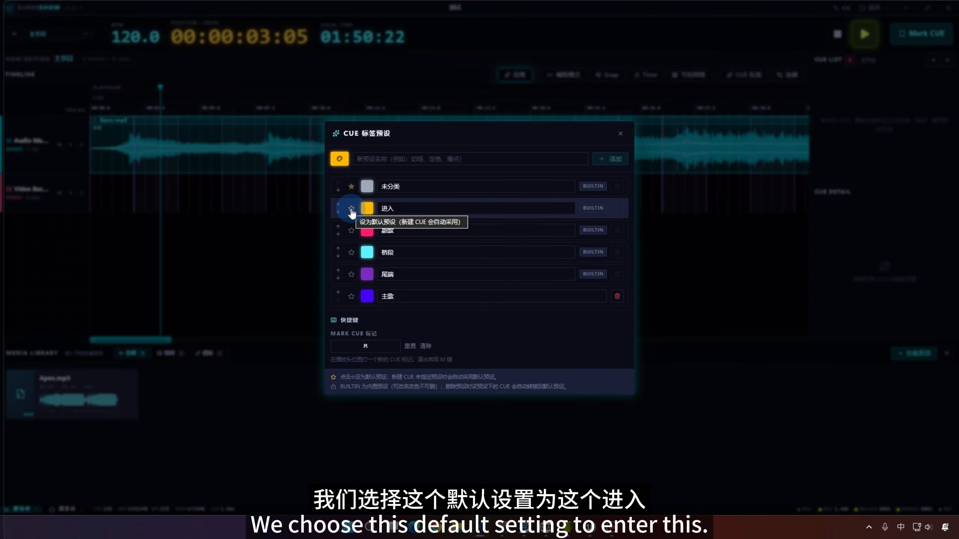
click(351, 209)
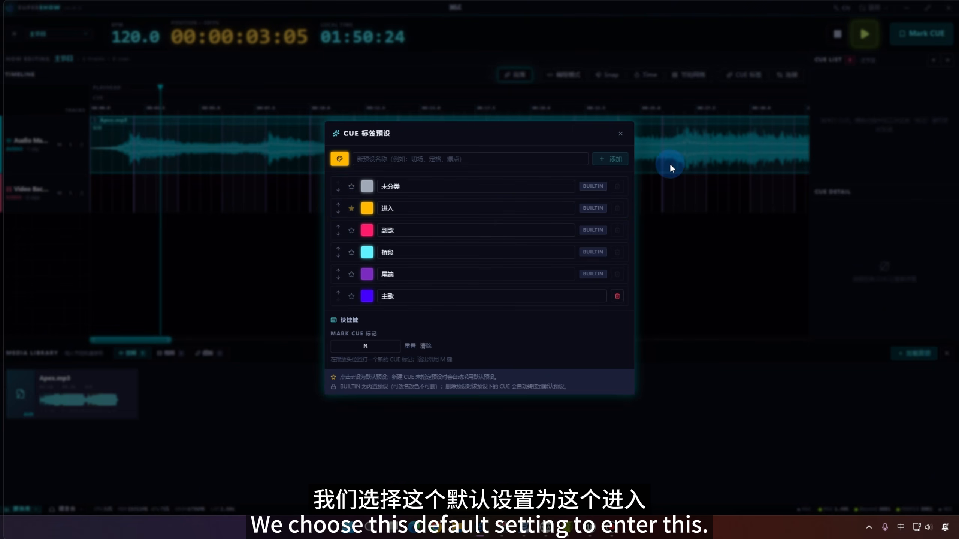
click(620, 134)
- Mark a CUE at 00:00:01:22, move the playhead to 00:00:03:19, and open the CUE's label preset choices
drag(162, 89, 128, 93)
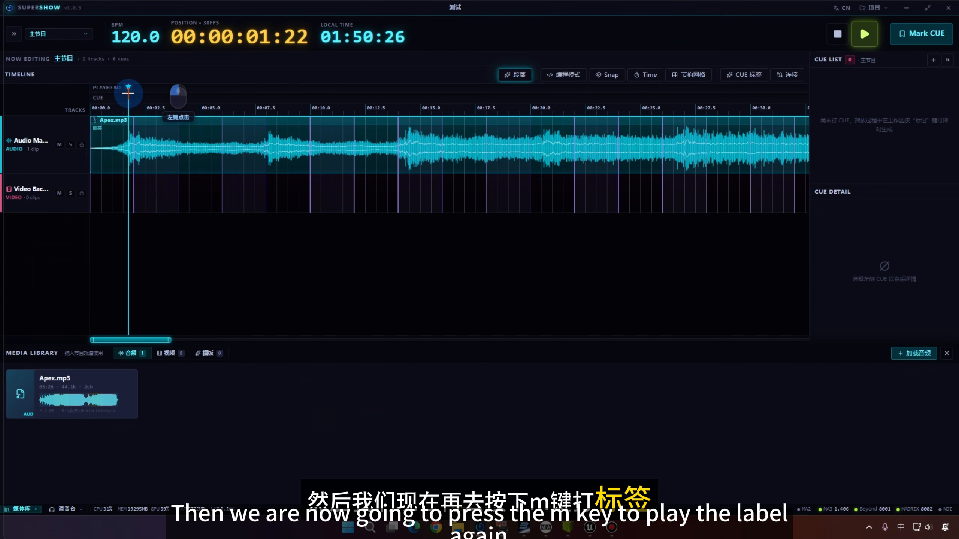
key(m)
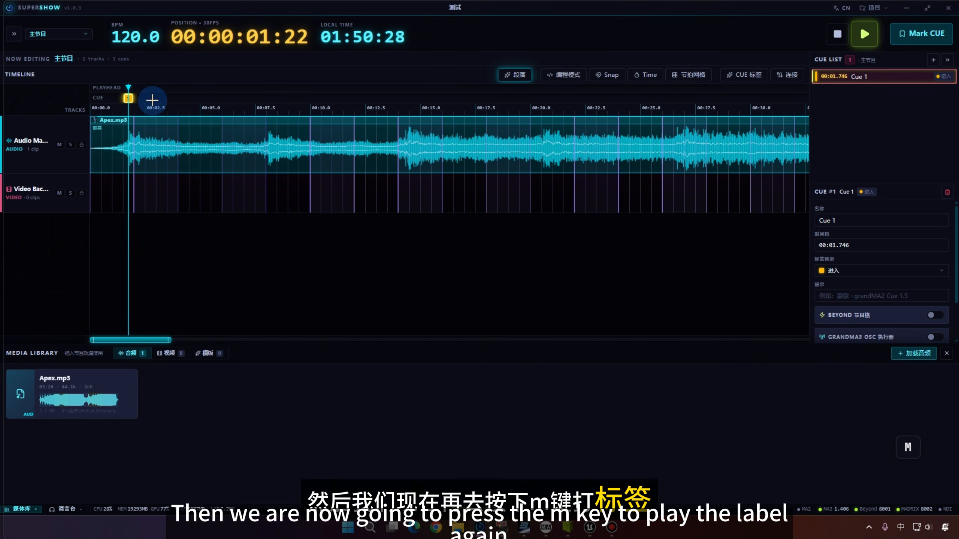
click(171, 103)
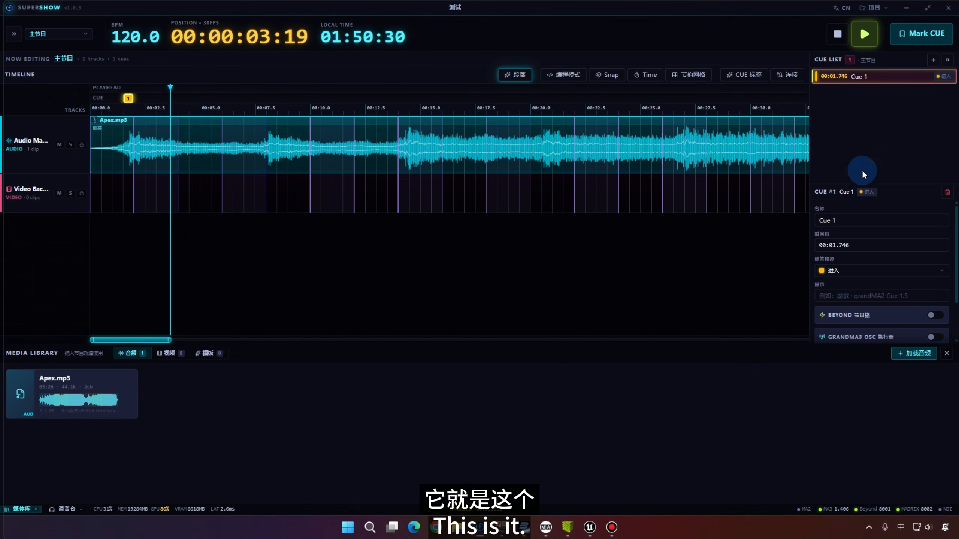
click(857, 270)
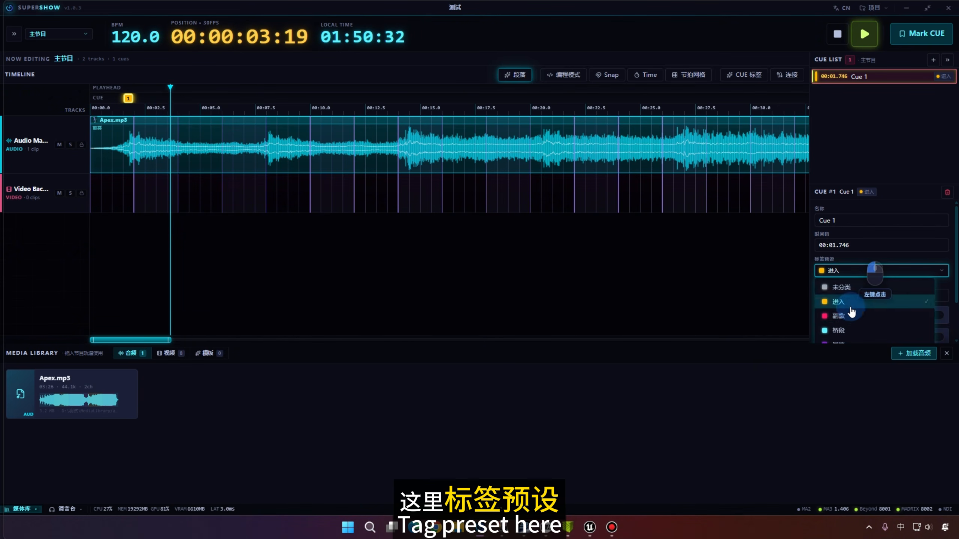
- Mark three more CUEs along the timeline at about 4, 6 and 8 seconds
drag(170, 90, 223, 104)
key(m)
click(219, 104)
key(m)
click(266, 104)
key(m)
- Mark CUEs 5 to 7 at about 10.1, 11.5 and 13 seconds on the timeline
click(312, 104)
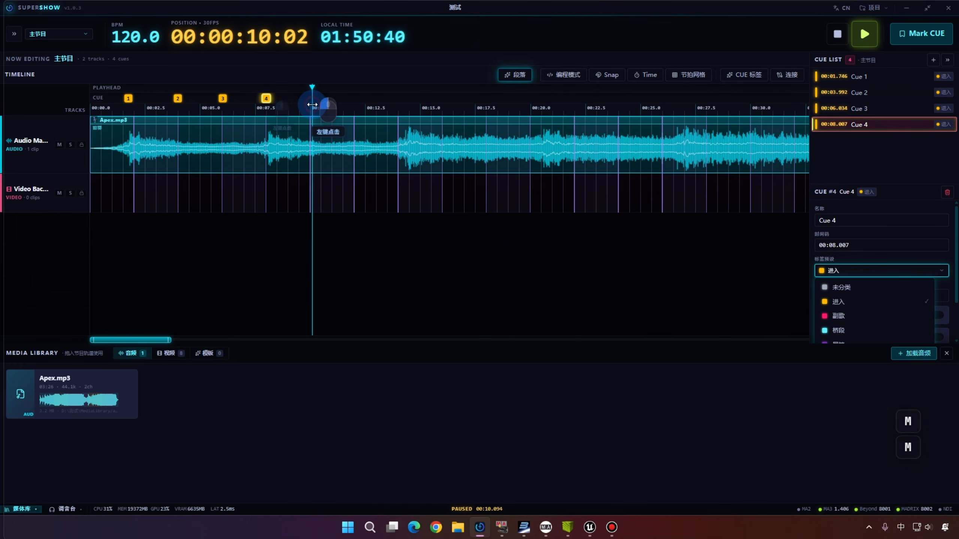
key(m)
click(342, 105)
key(m)
click(376, 106)
key(m)
- Mark CUEs 8 to 10 at about 15.2, 17 and 19.1 seconds on the timeline
click(423, 107)
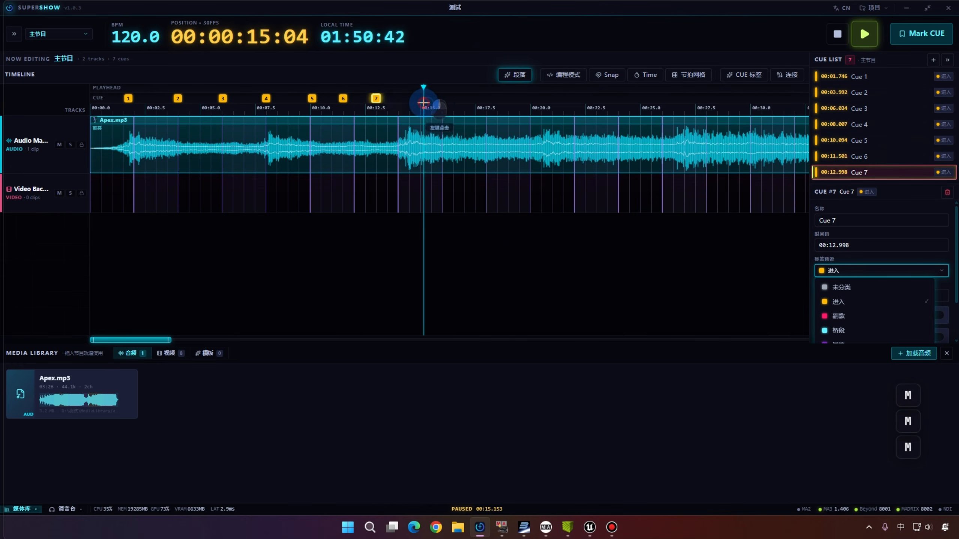
key(m)
click(464, 108)
key(m)
click(512, 108)
key(m)
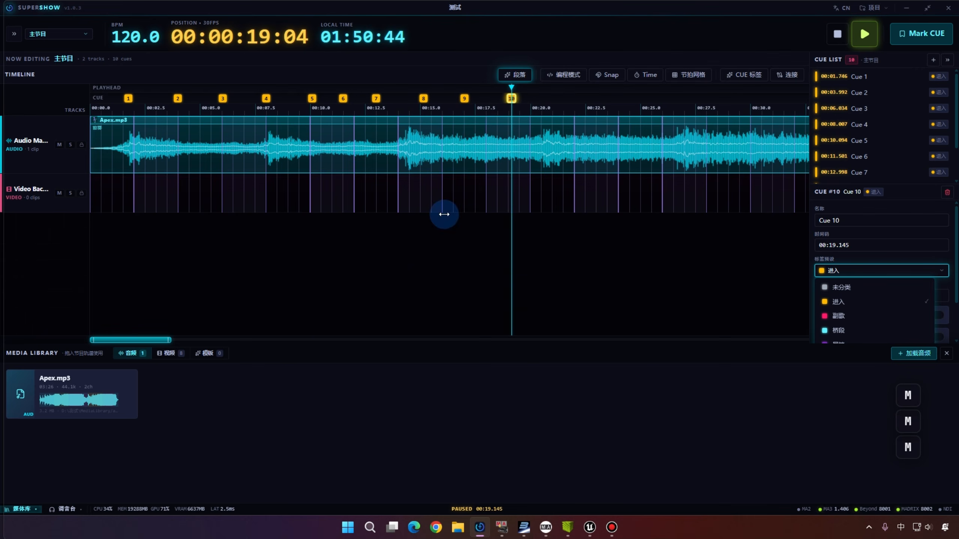
- Return the playhead to the start of the timeline and scrub past the first CUEs to 00:00:06:07
drag(524, 90, 12, 90)
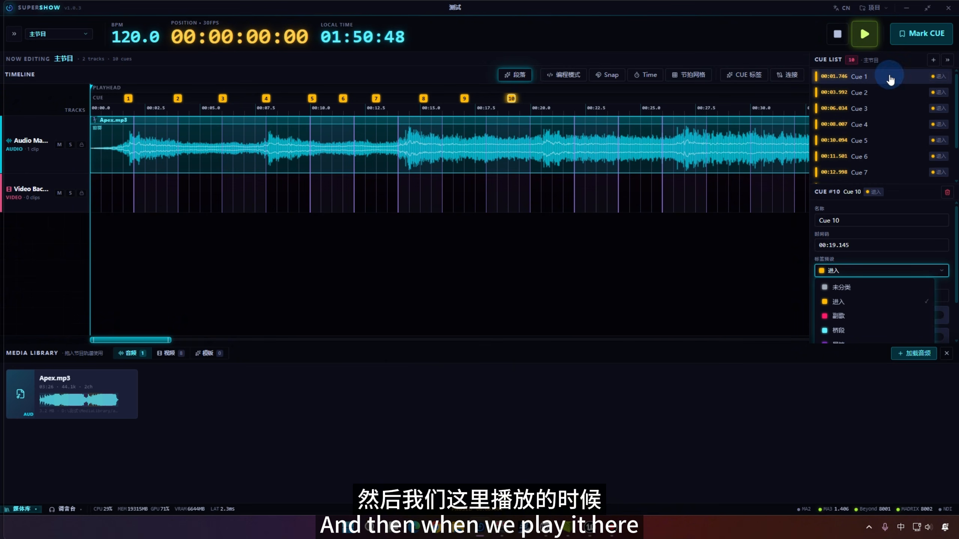
drag(90, 88, 227, 91)
- Select all ten CUE markers on the timeline together and nudge them forward by about 0.02 seconds
drag(531, 98, 47, 66)
mouse_move(133, 100)
mouse_down()
mouse_move(155, 99)
mouse_move(133, 99)
mouse_up()
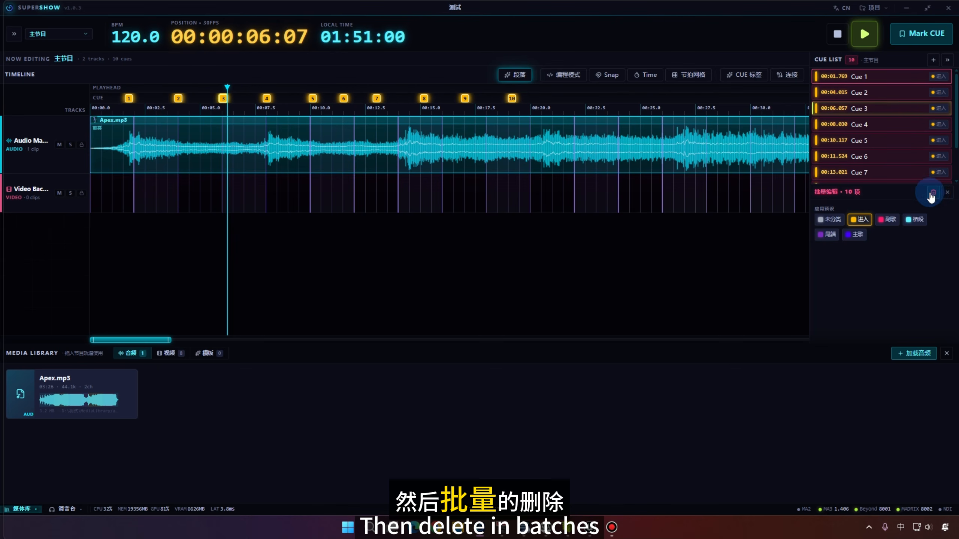
- Mark two additional CUEs, at 00:00:20:26 and 00:00:23:07
click(549, 99)
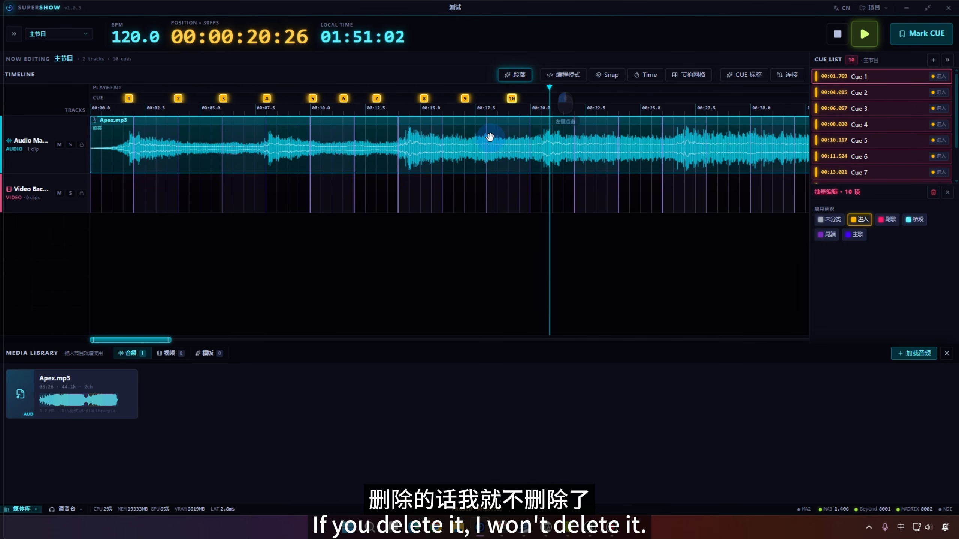
key(m)
click(602, 99)
key(m)
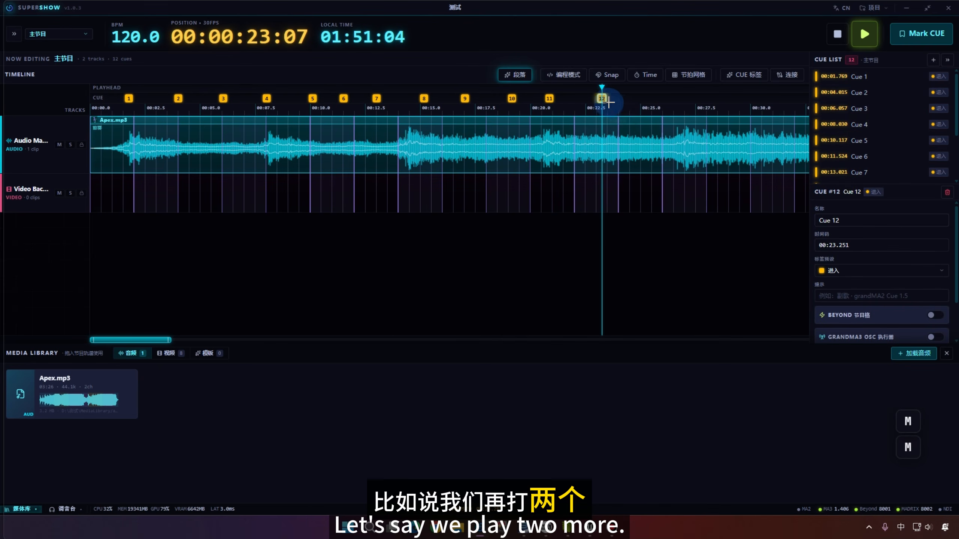
- Select Cues 11 and 12 together, batch-delete them, and move the playhead to 00:00:20:26
drag(634, 99, 524, 98)
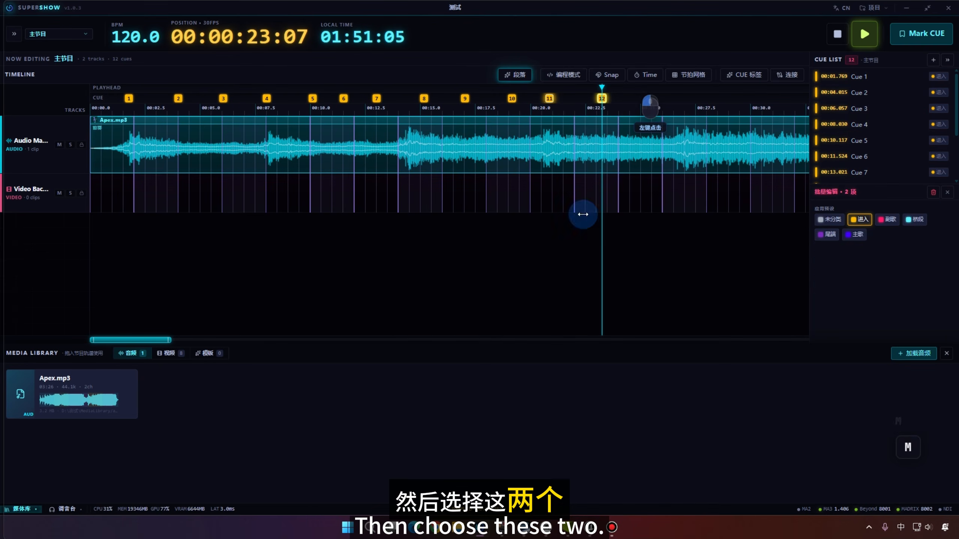
click(931, 197)
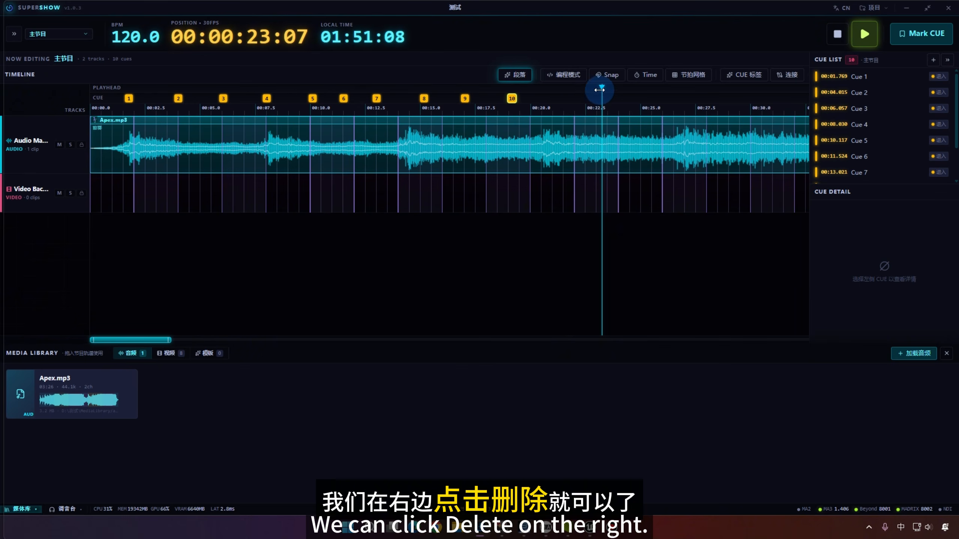
click(566, 88)
drag(565, 88, 547, 88)
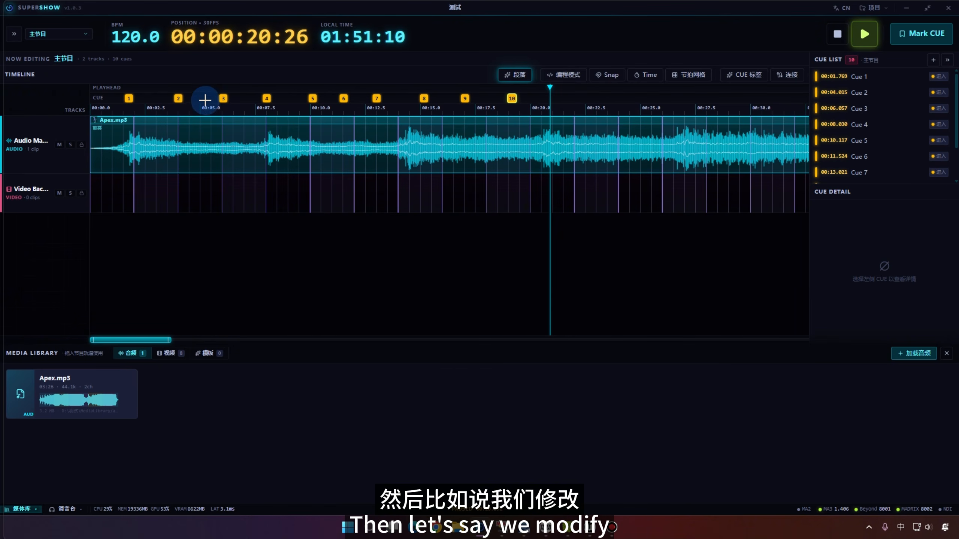
- Batch-assign the 桥段 label preset to Cues 4 and 5, and the 主歌 preset to Cues 6 to 8
drag(252, 95, 328, 102)
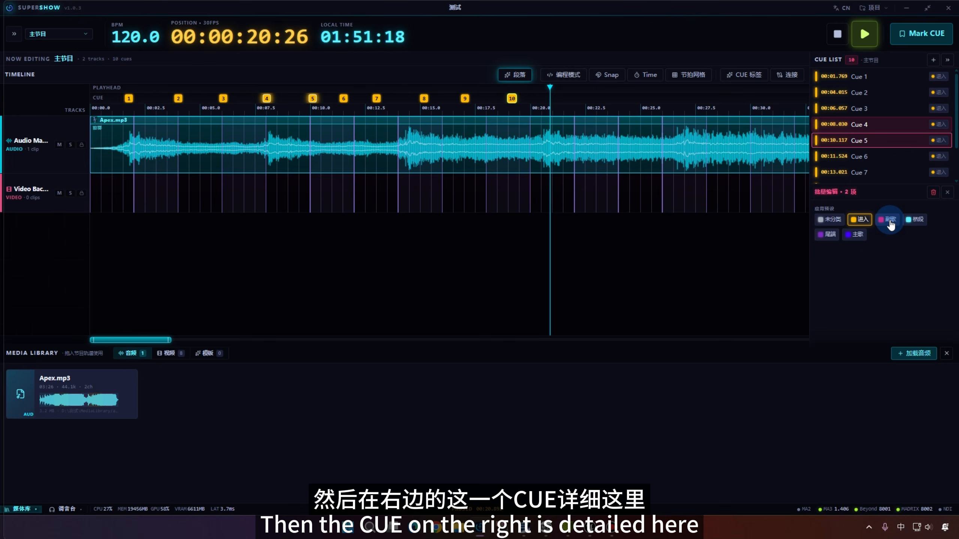
click(911, 224)
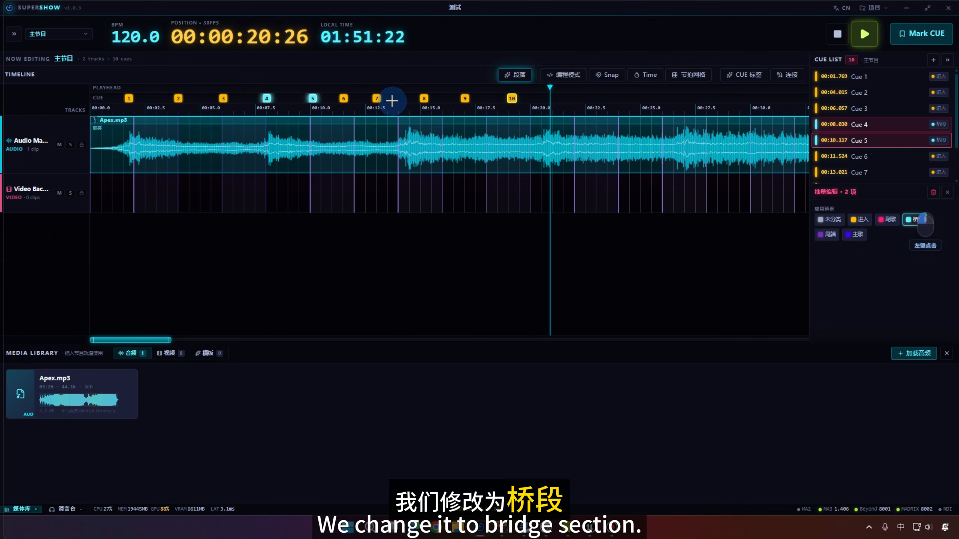
drag(332, 95, 446, 103)
click(890, 222)
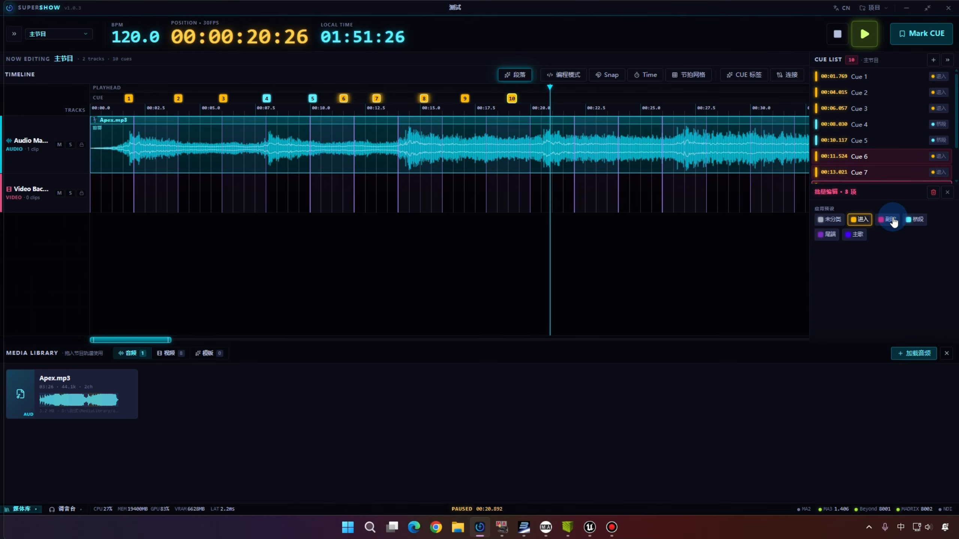
click(855, 237)
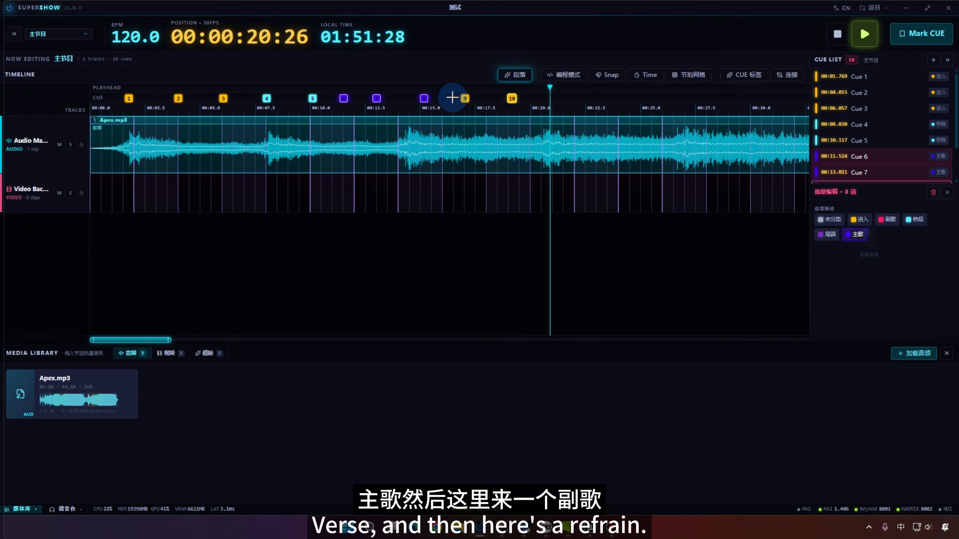
- Batch-assign the 副歌 label preset to Cues 9 and 10, deselect them, and move the playhead to 00:00:06:22
drag(452, 98, 528, 100)
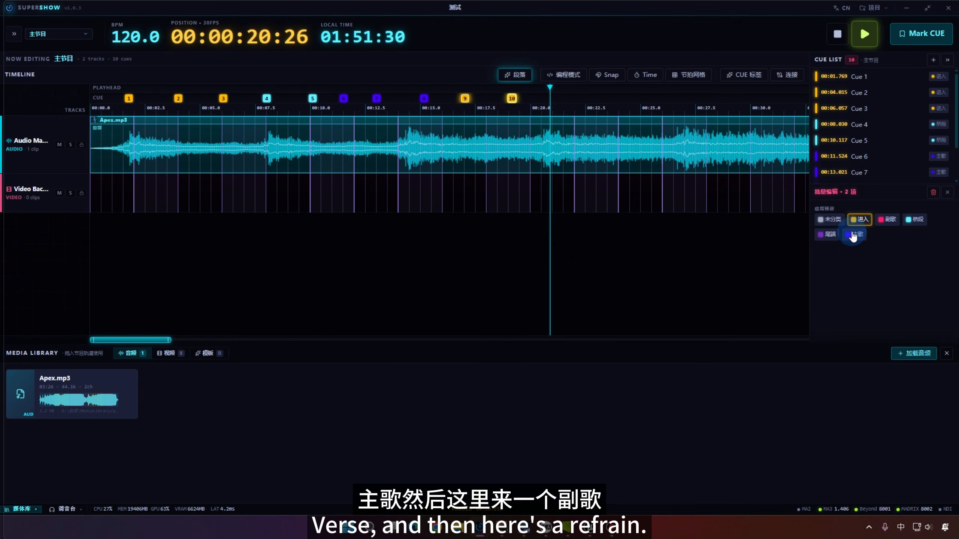
click(888, 219)
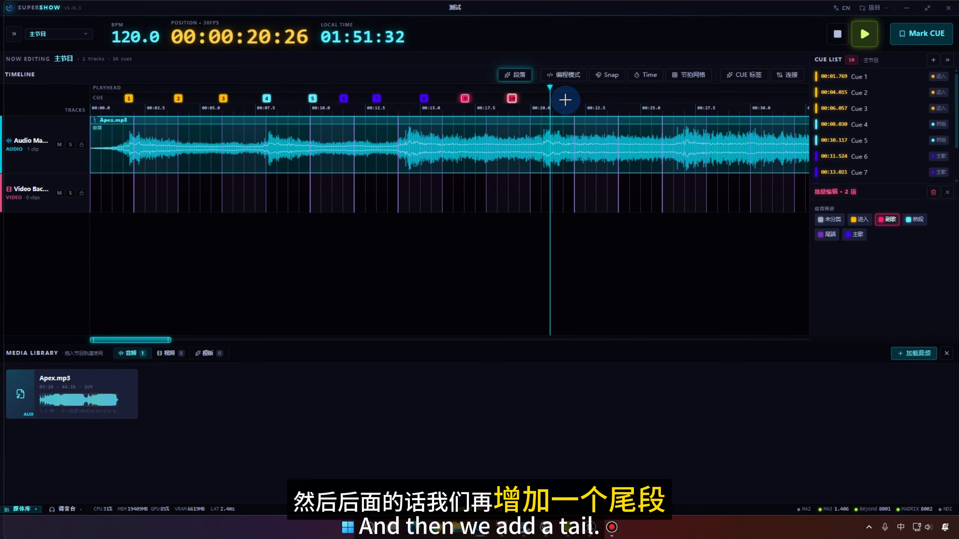
click(552, 93)
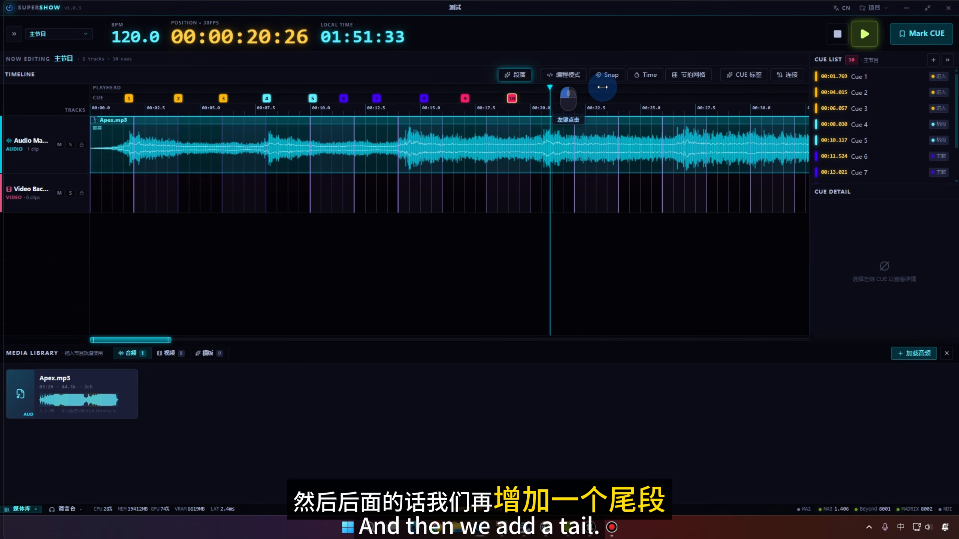
drag(603, 87, 239, 78)
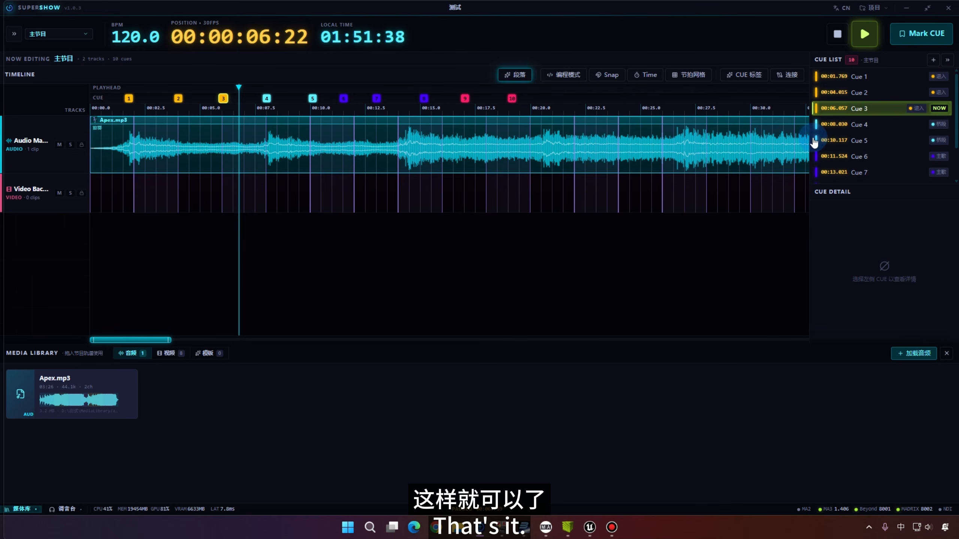
- Select Cue 6 and examine its name, timecode, label preset and prompt fields along with its device trigger options
click(872, 158)
click(842, 220)
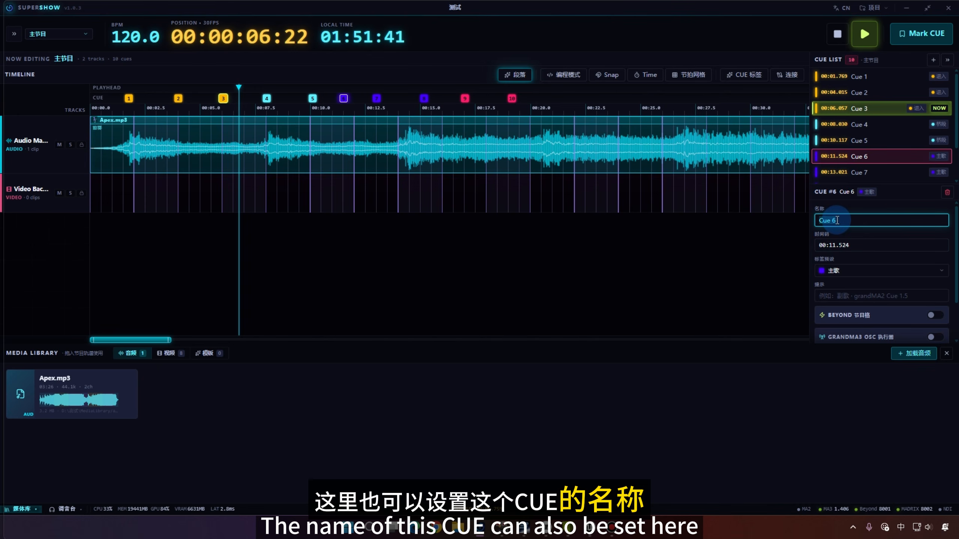
click(833, 244)
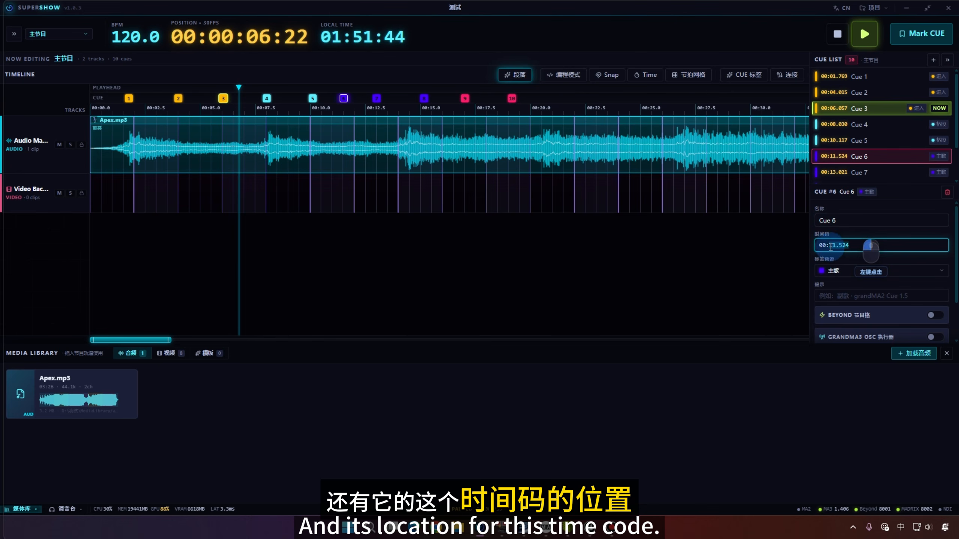
scroll(863, 270, down, 2)
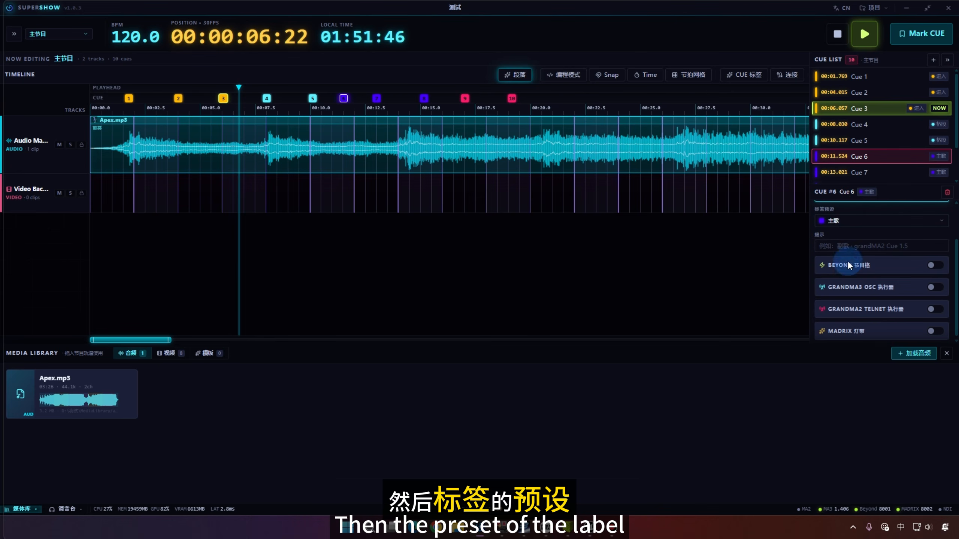
click(851, 226)
click(835, 238)
click(848, 246)
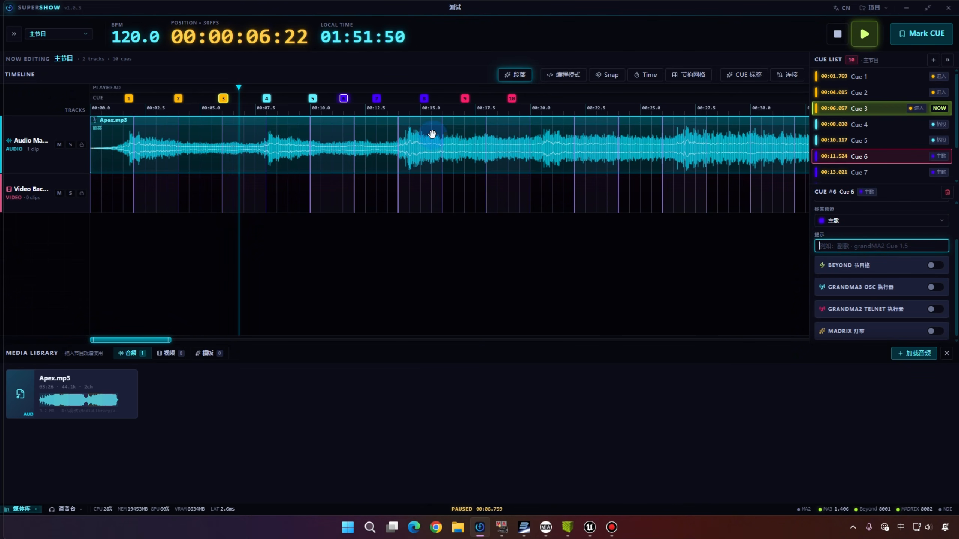
- Move the playhead back to 00:00:00:06 and hide the media library
click(230, 93)
drag(239, 91, 98, 72)
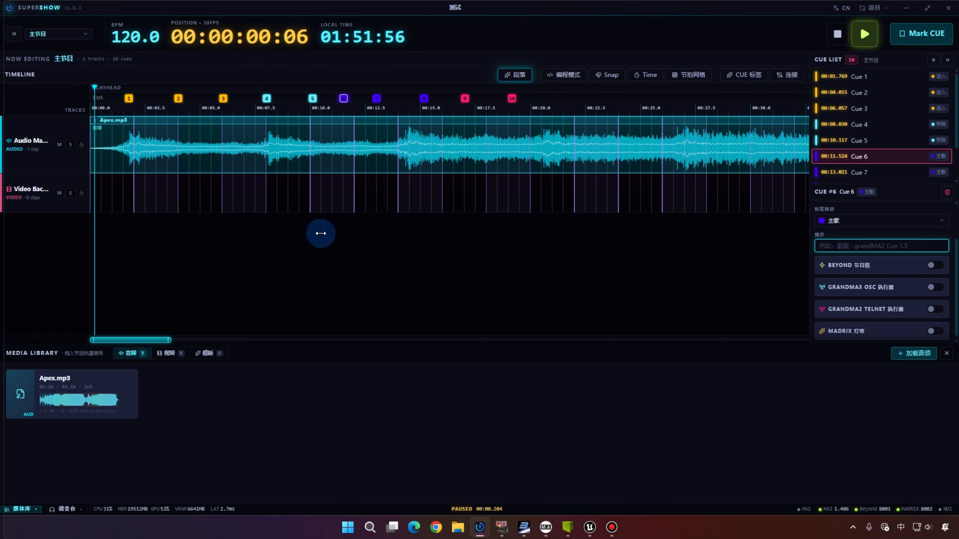
click(34, 510)
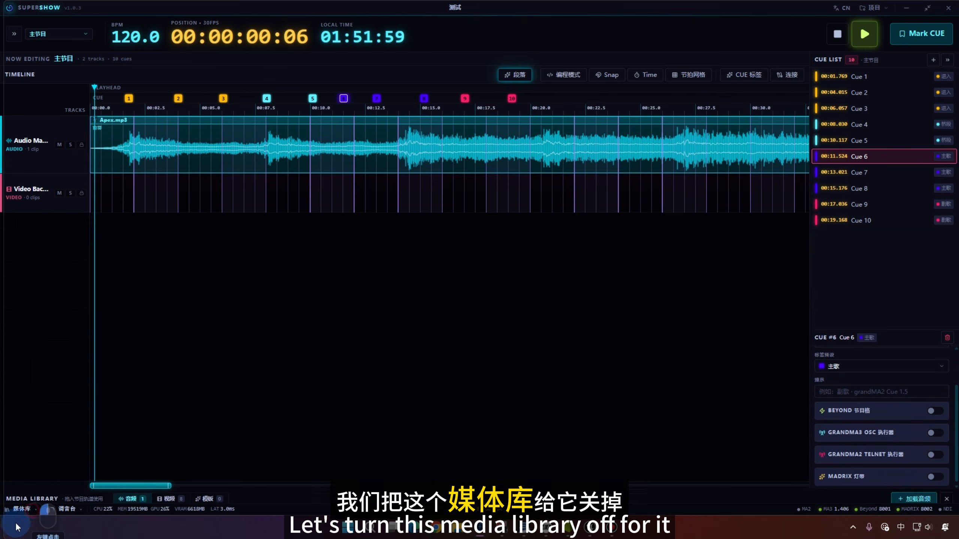
- Restore the SuperShow window to a smaller size on the desktop and open the connection settings
double_click(577, 7)
drag(574, 18, 567, 38)
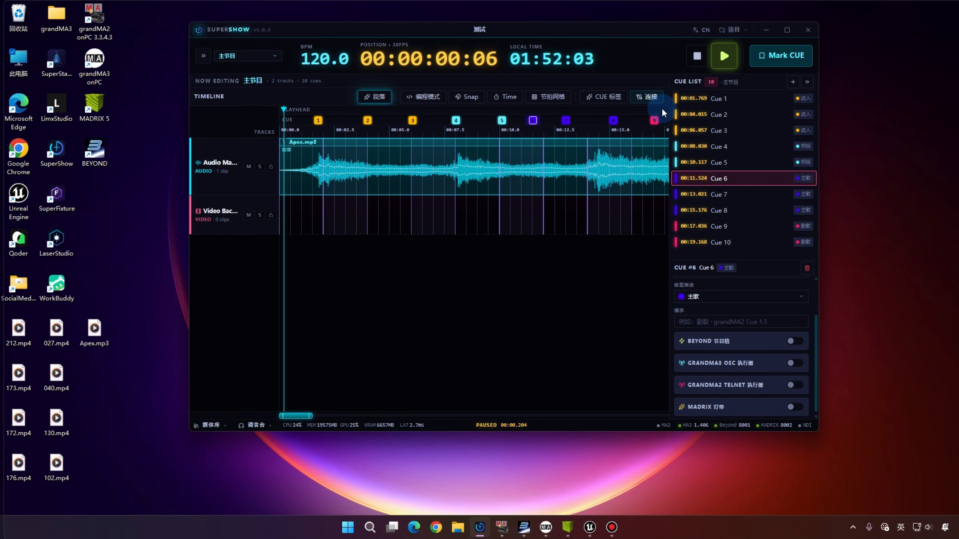
click(645, 103)
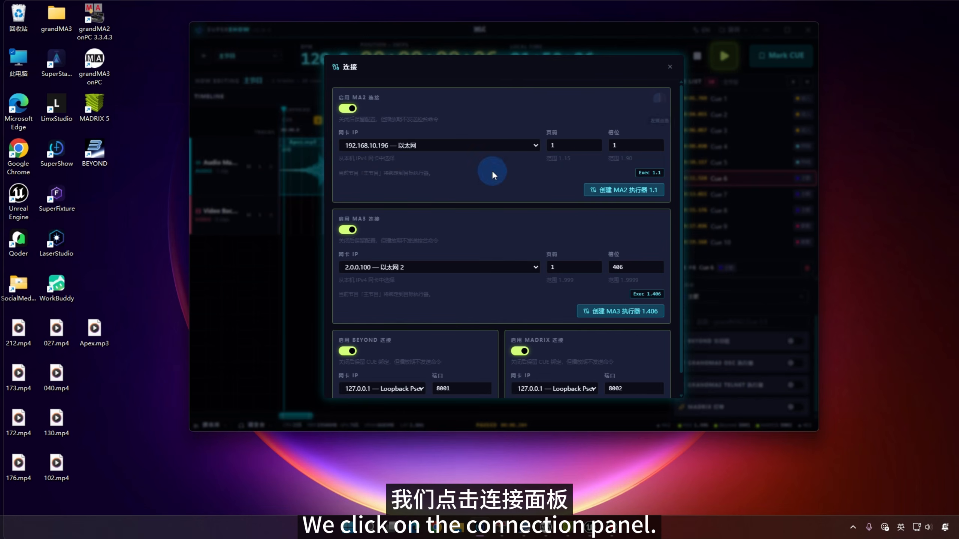
- Reopen the connection settings and restart the MA2 connection by disabling and re-enabling it
click(669, 67)
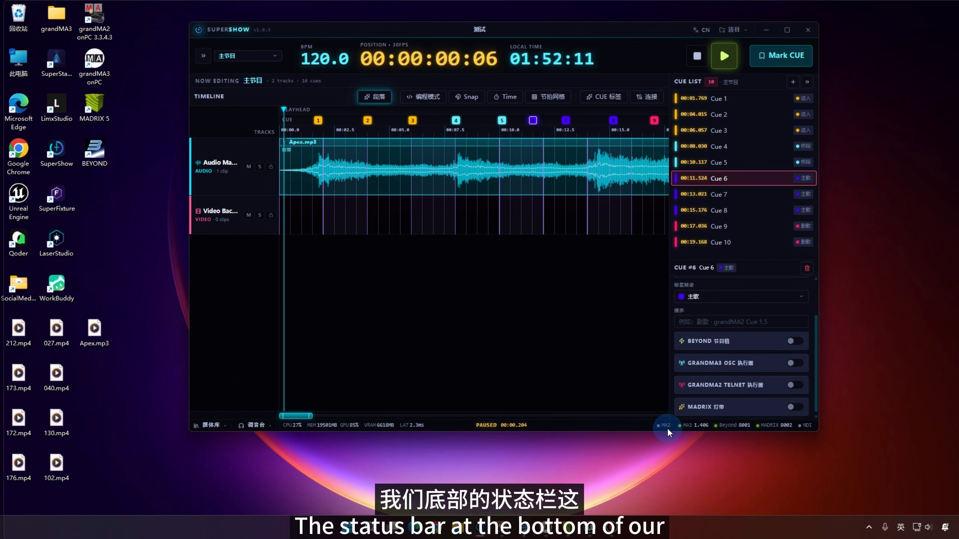
click(650, 98)
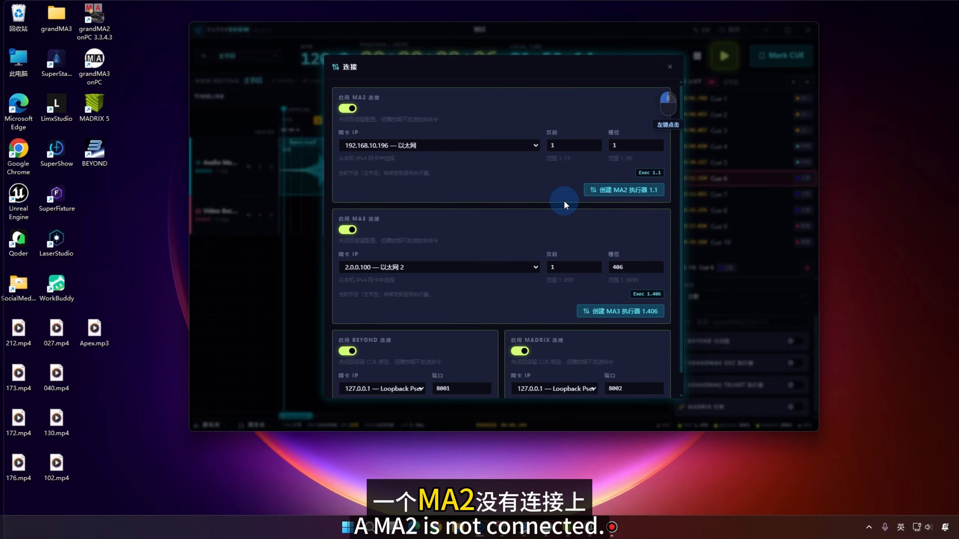
click(348, 109)
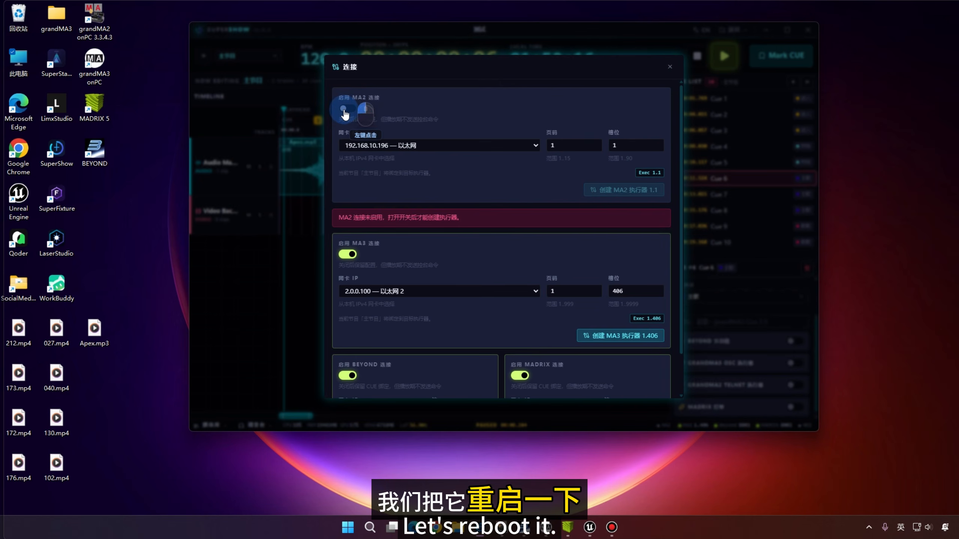
click(351, 110)
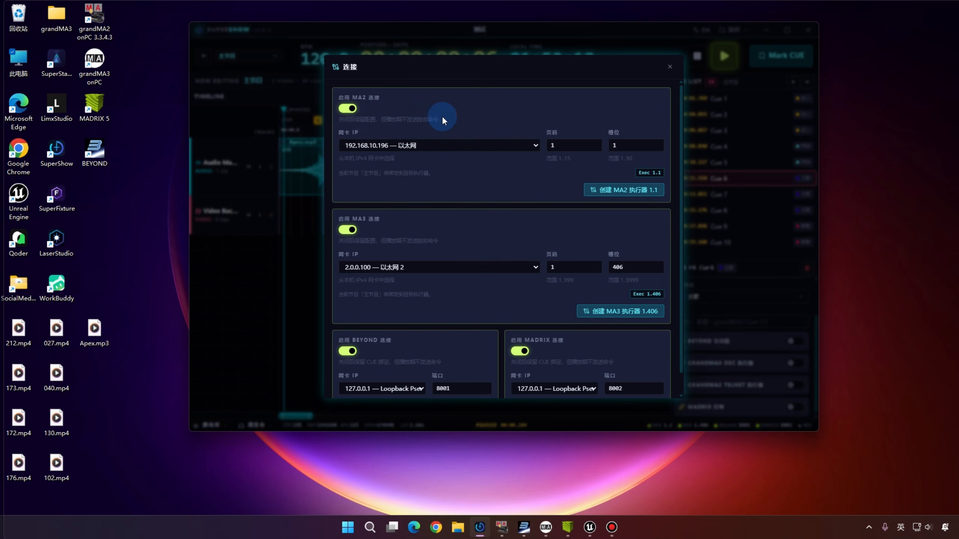
- Examine the available network card IP options for the MA2 connection
click(409, 145)
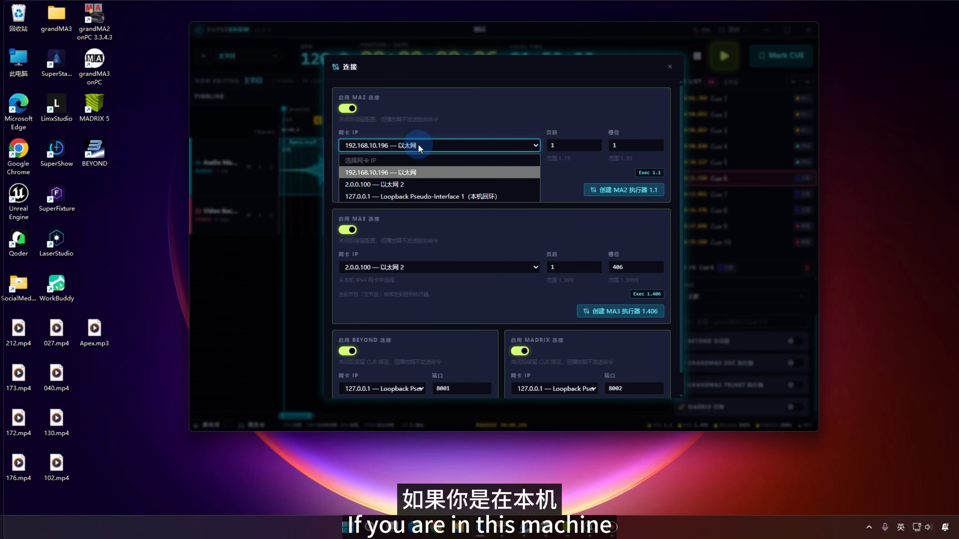
click(418, 144)
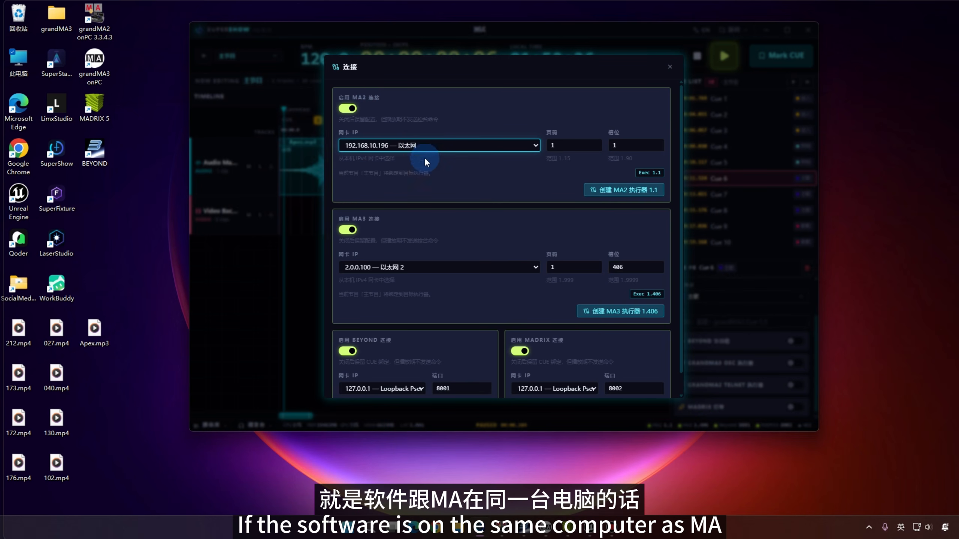
click(468, 146)
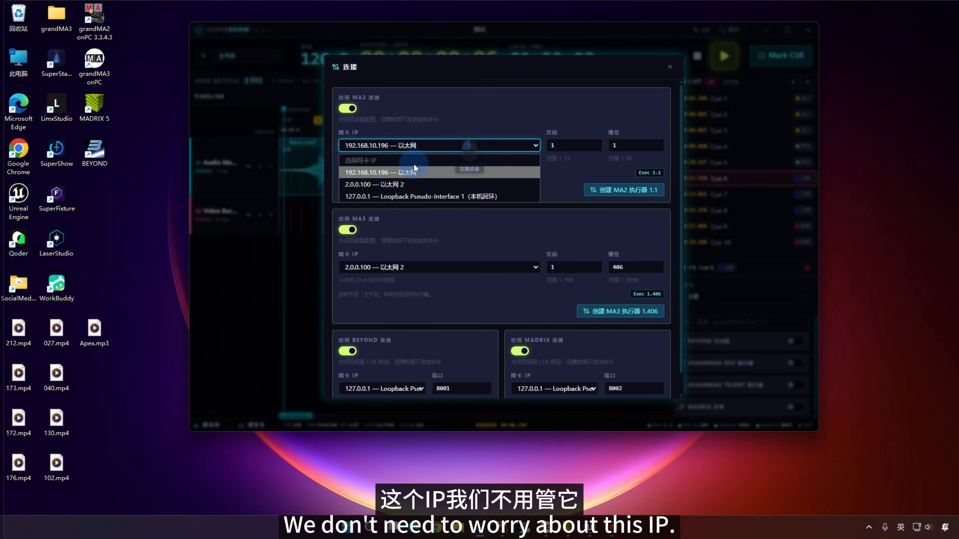
click(464, 147)
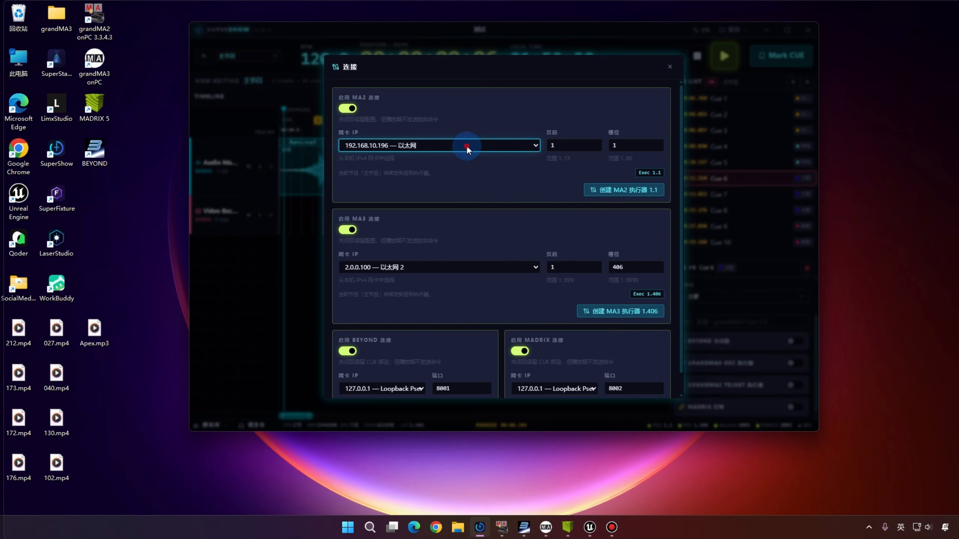
click(515, 145)
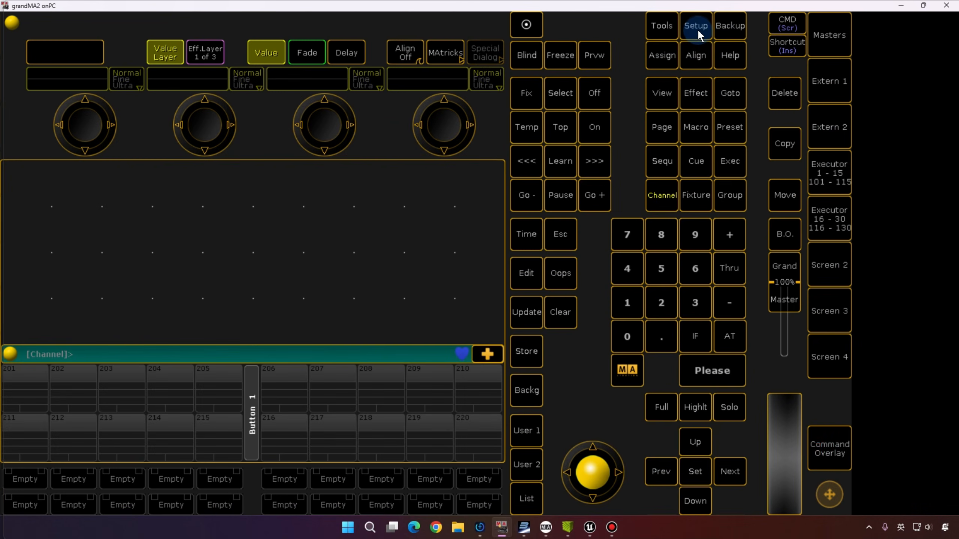
- Switch to grandMA2 onPC, check the newshow session's master IP in MA Network Control, and leave the setup
click(696, 25)
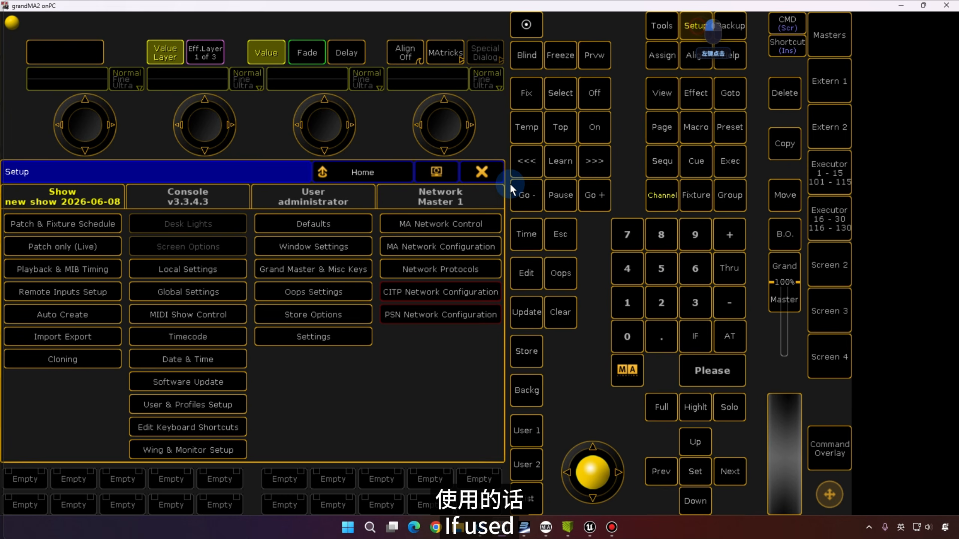
click(462, 223)
click(122, 249)
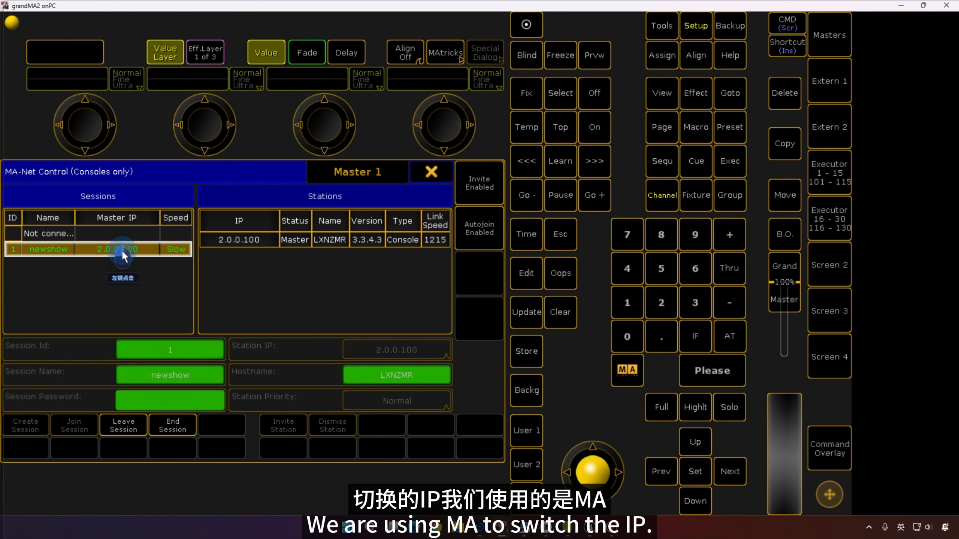
click(438, 172)
click(475, 172)
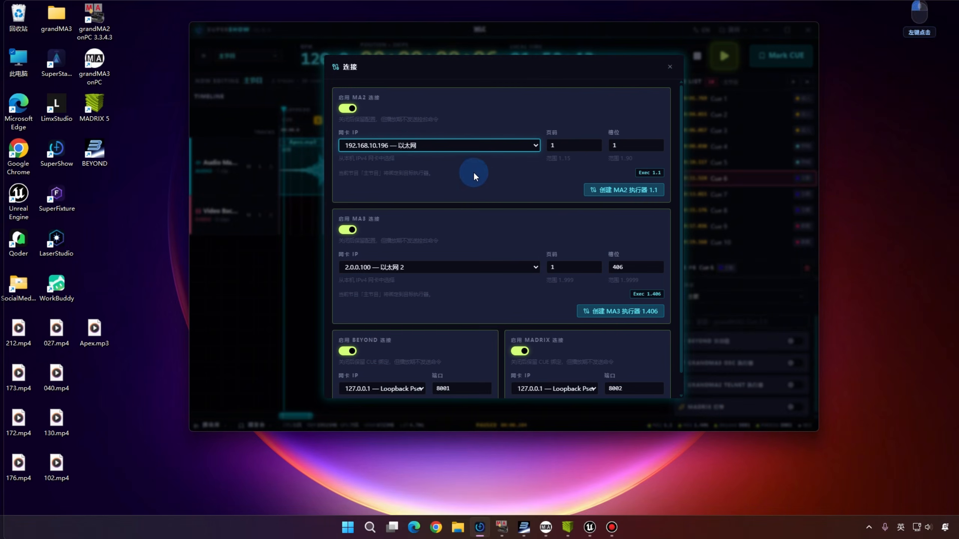
- Set the MA2 connection's network card IP to 2.0.0.100 — 以太网 2 in SuperShow and check the executor page and slot fields
click(406, 146)
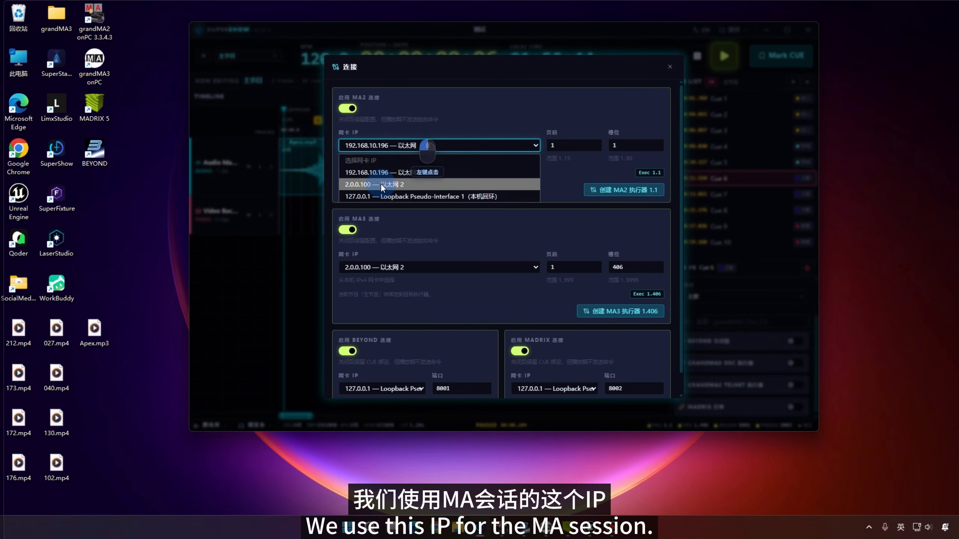
click(381, 183)
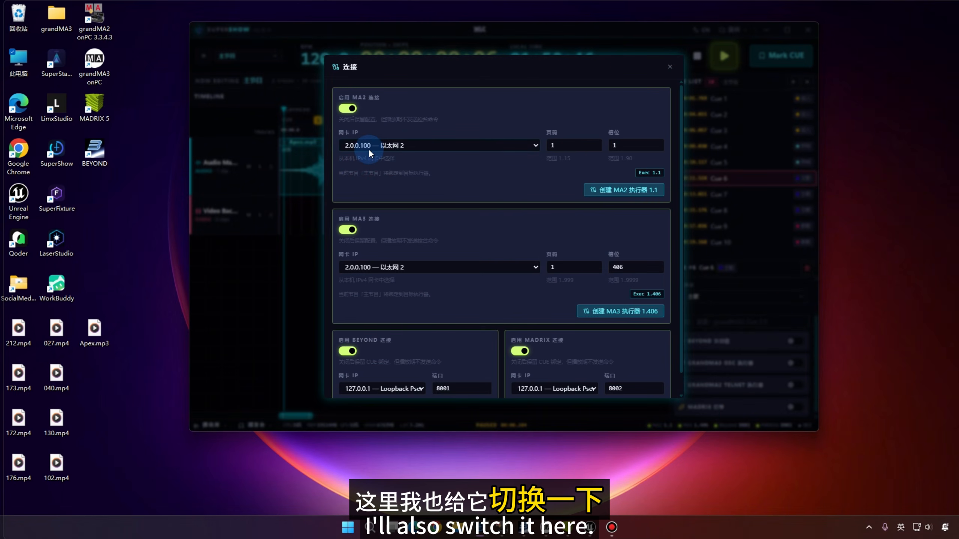
click(607, 193)
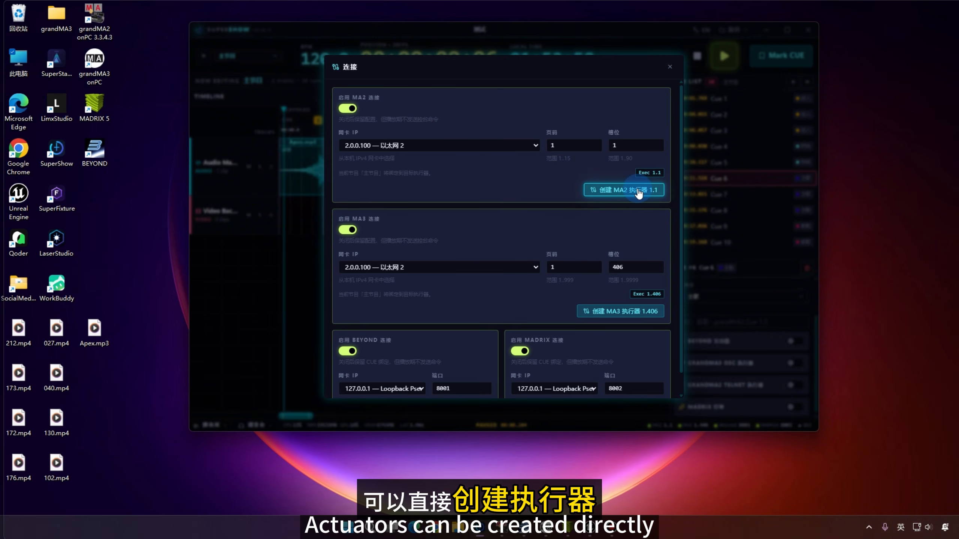
click(589, 146)
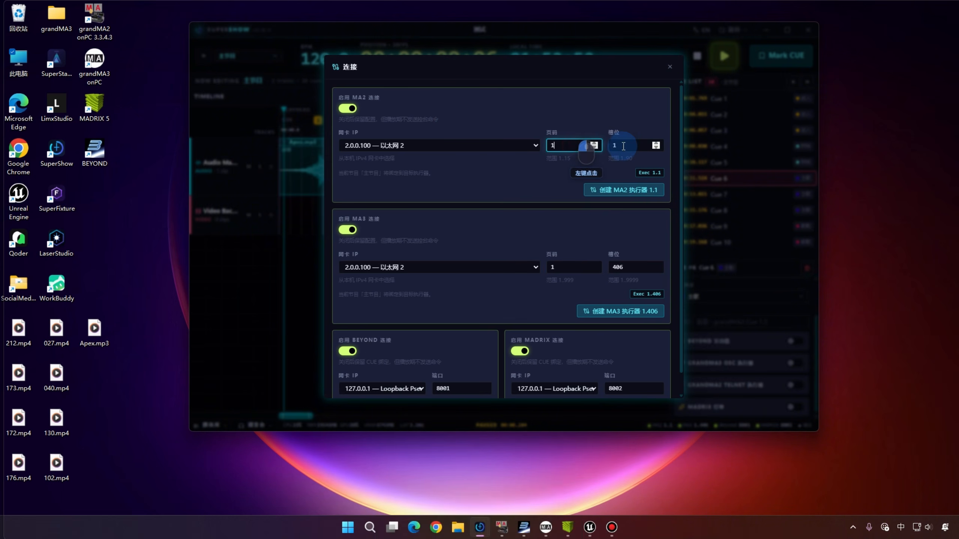
click(624, 146)
click(564, 145)
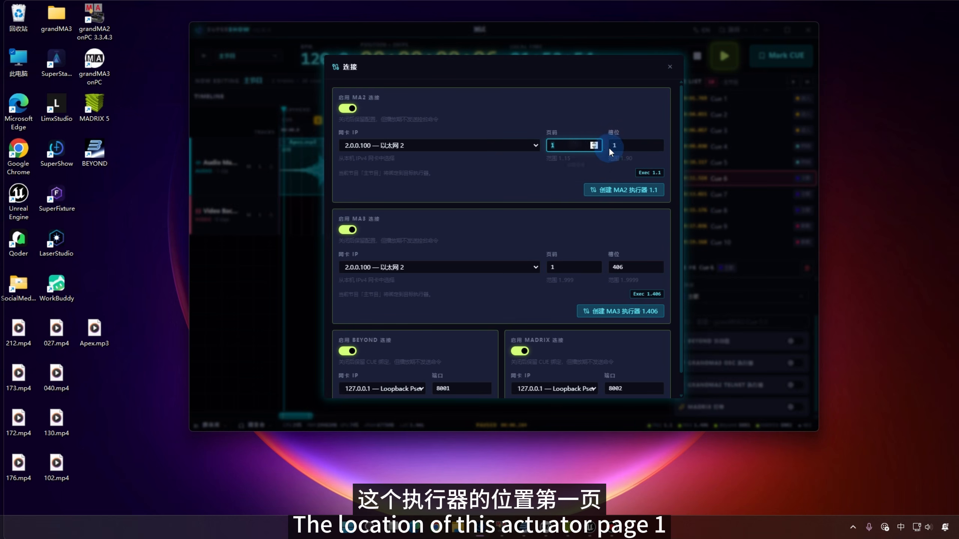
click(627, 145)
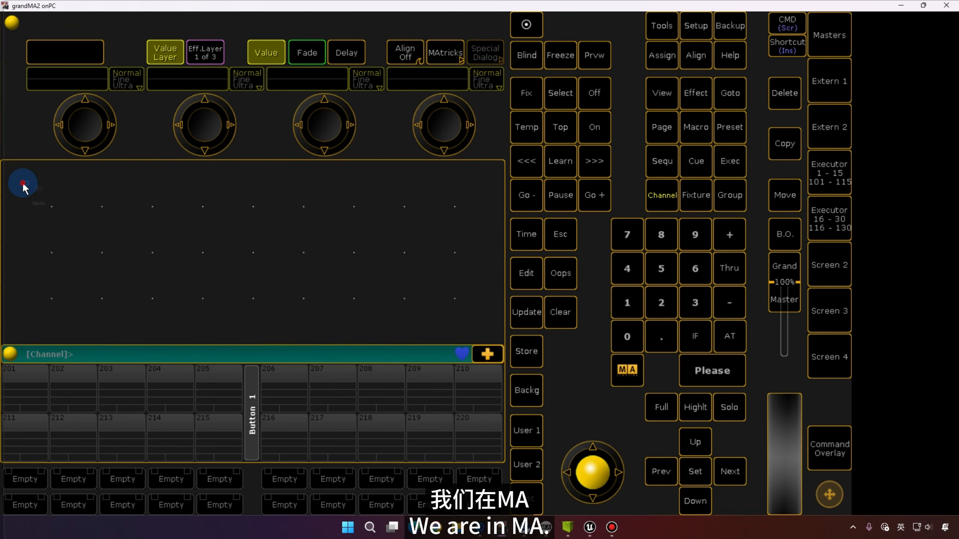
- Create a playback fader window in grandMA2 onPC and restore the program to a smaller window over SuperShow
click(23, 184)
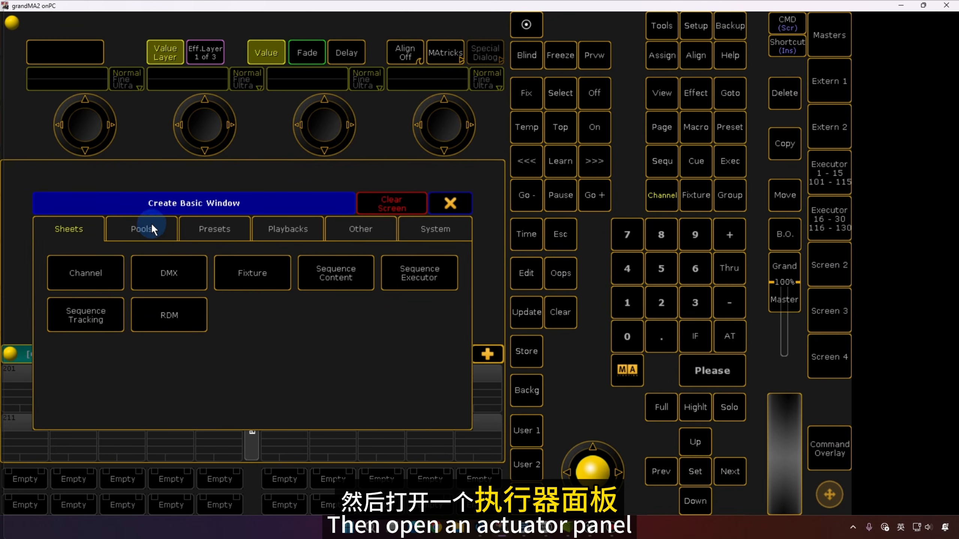
click(274, 230)
click(167, 278)
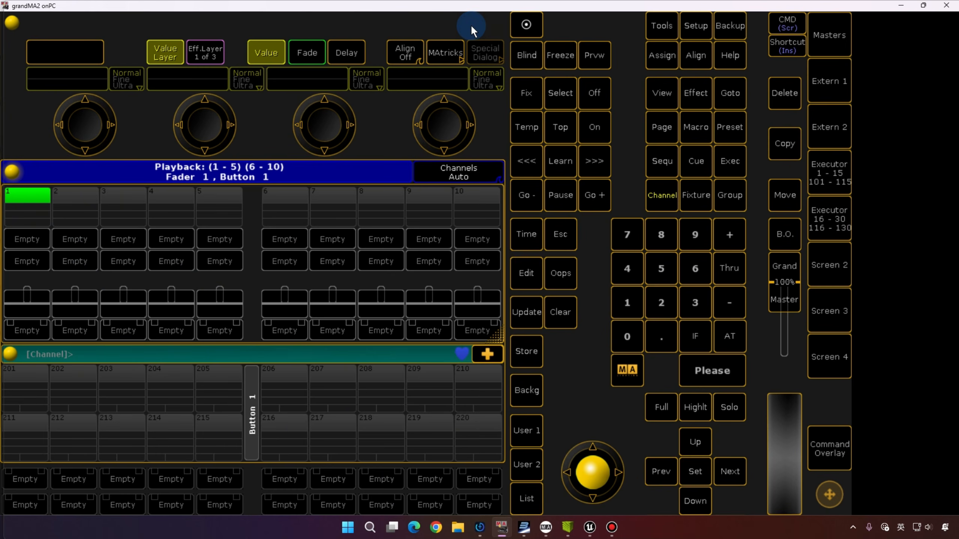
drag(470, 7, 248, 65)
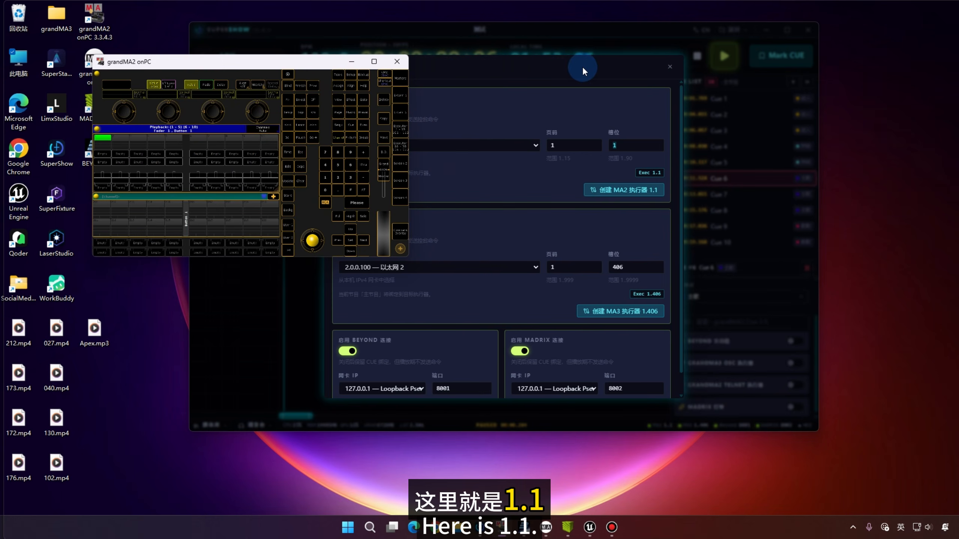
- Create MA2 executor 1.1 from SuperShow's connection settings, then minimize SuperShow and maximize grandMA2 onPC
click(637, 194)
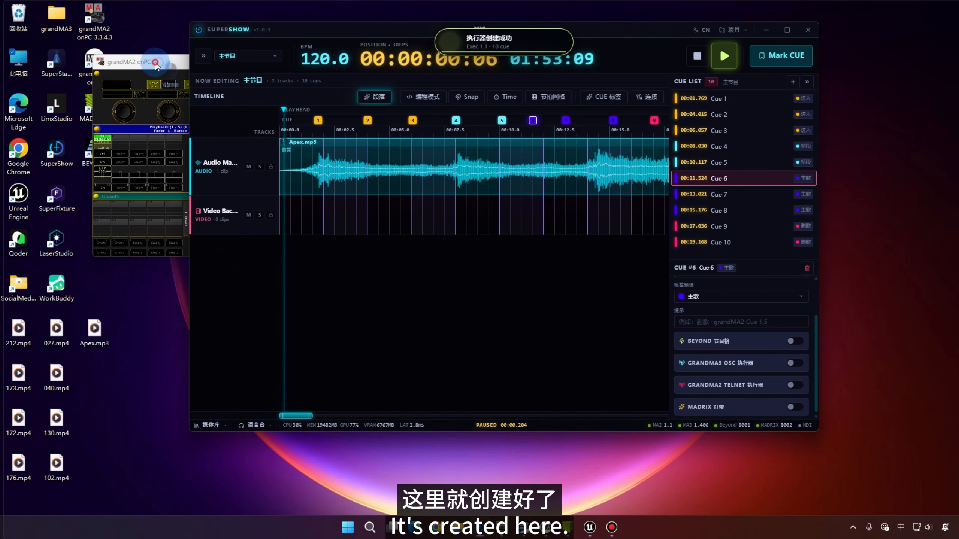
click(255, 83)
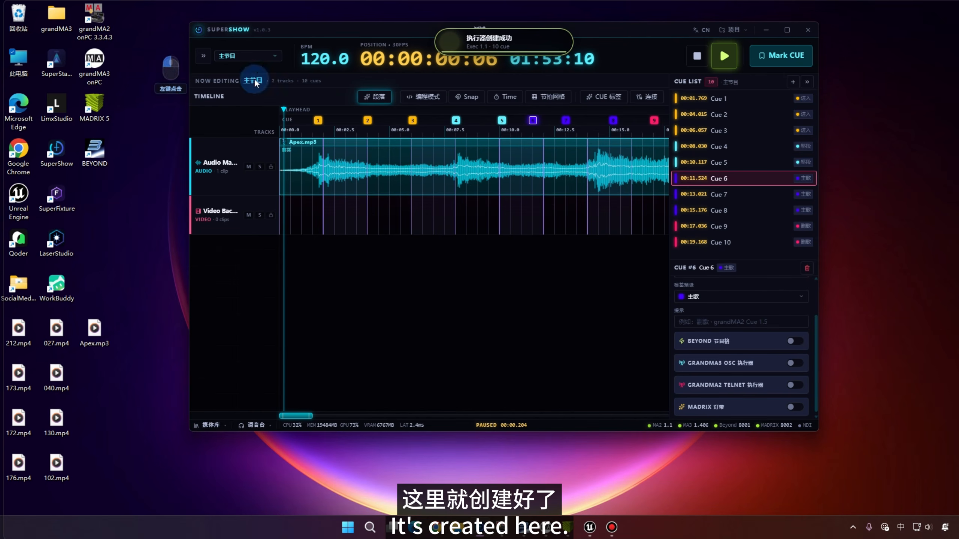
click(767, 30)
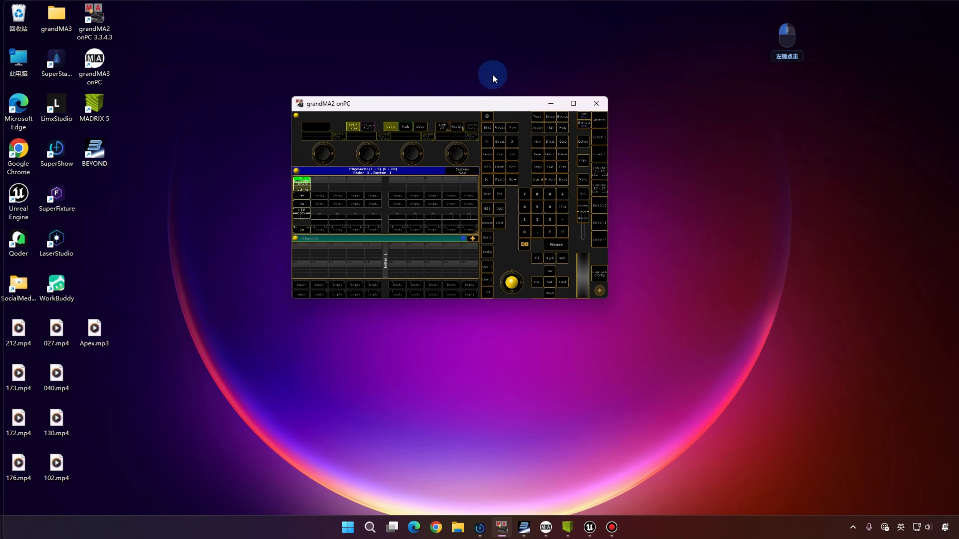
click(582, 105)
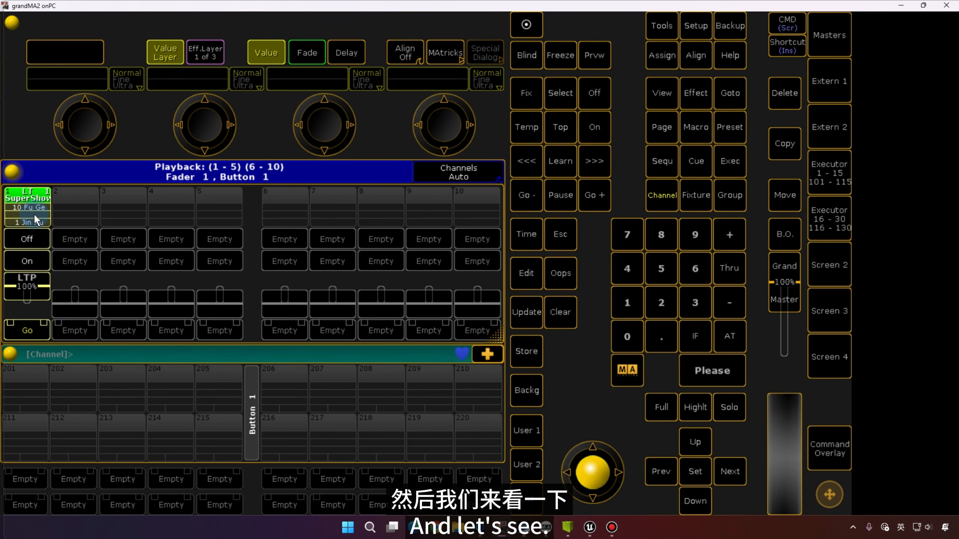
- Open the cue list of executor 1.1 in grandMA2 and examine the cue names and colors from Cue 1 to Cue 10
click(34, 213)
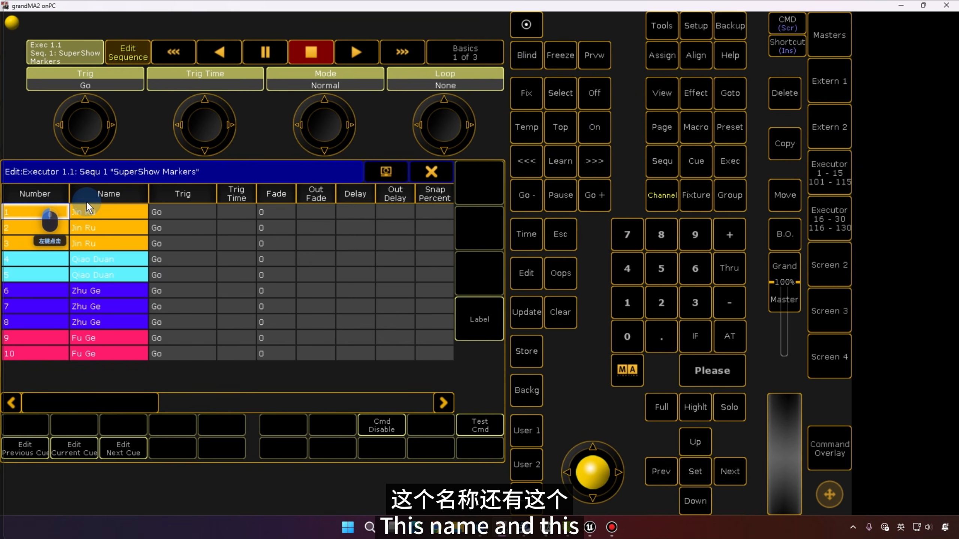
click(90, 228)
click(97, 274)
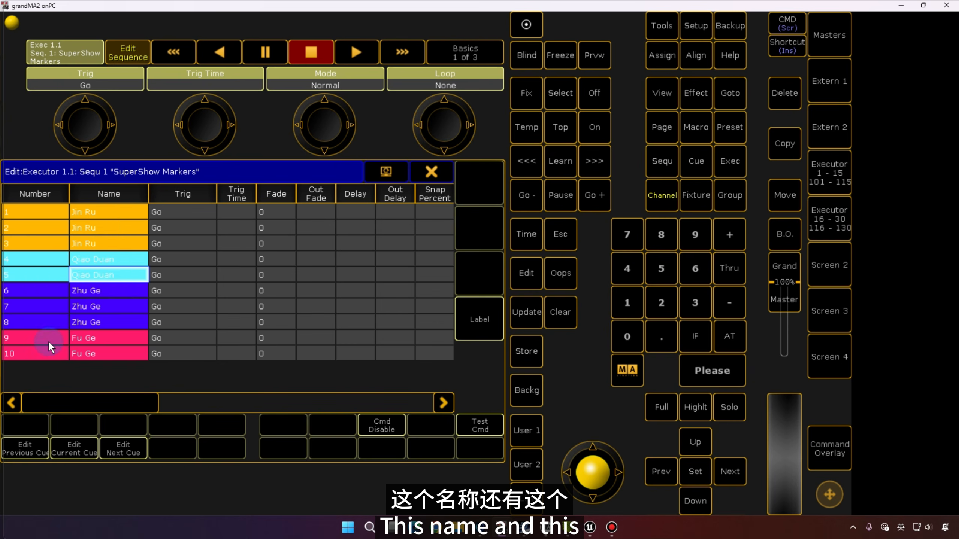
drag(100, 325, 113, 214)
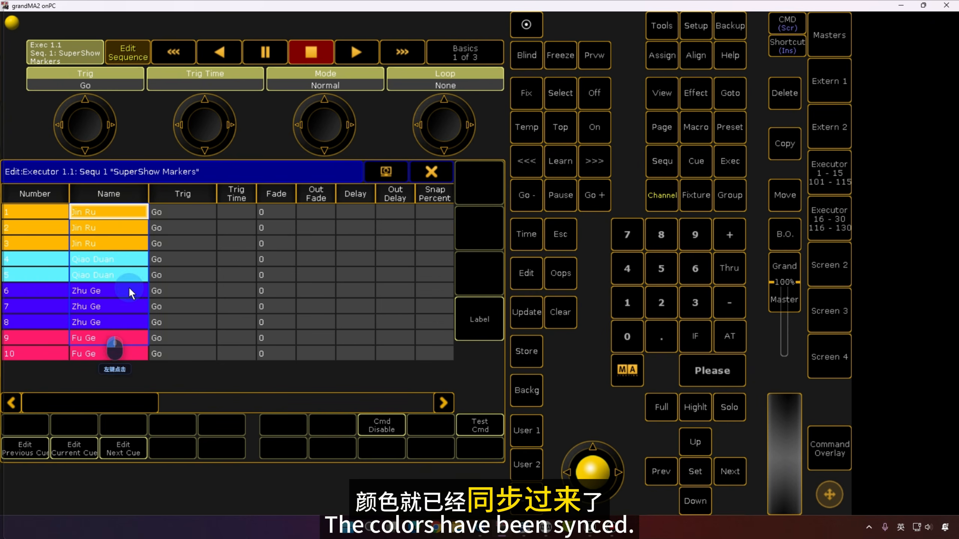
click(431, 171)
click(29, 204)
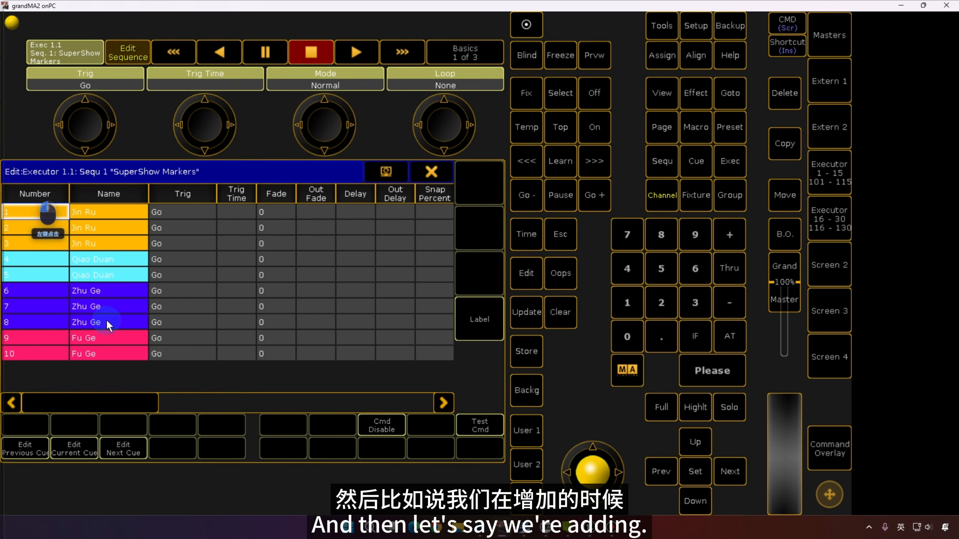
click(102, 352)
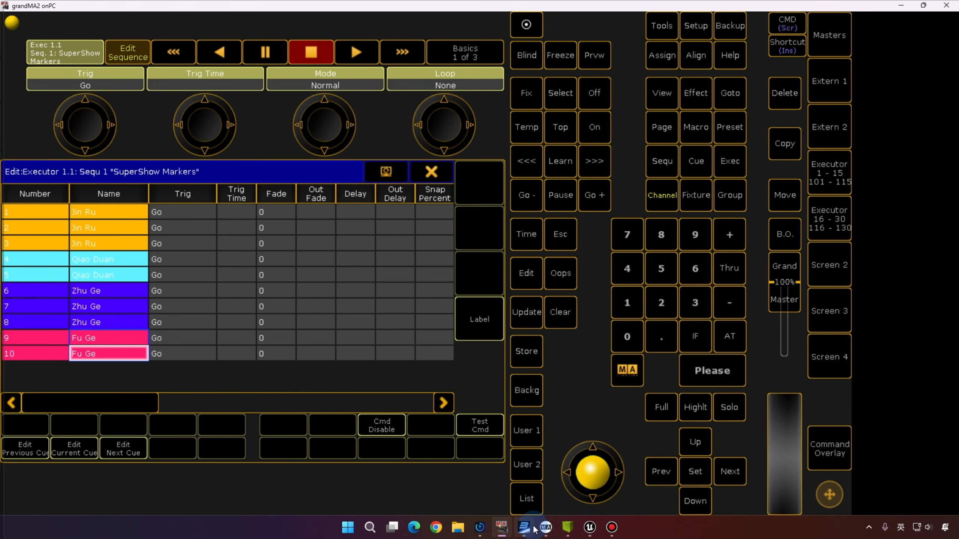
- Switch to SuperShow, show a longer stretch of the timeline, and mark new CUE points at 00:00:20:18 and 00:00:22:22
click(483, 527)
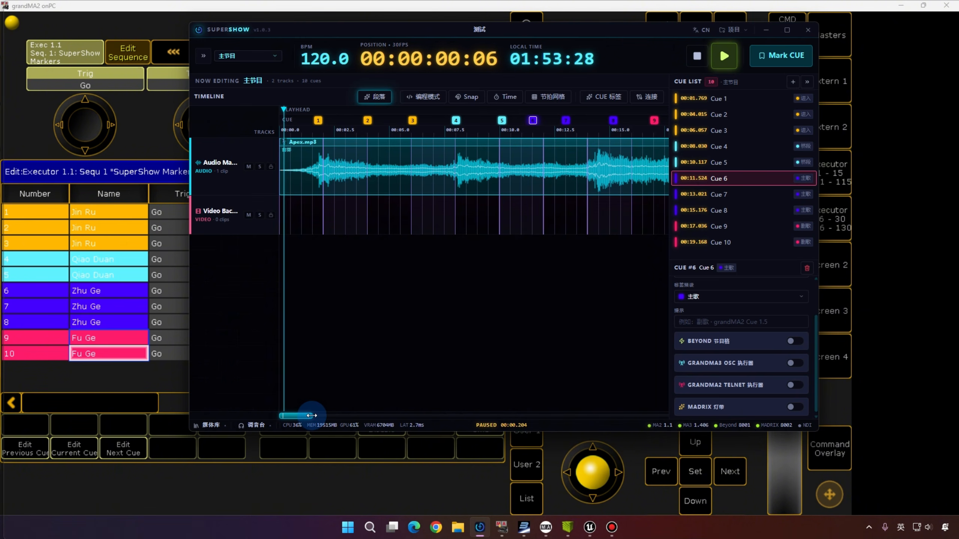
mouse_move(311, 416)
mouse_down()
mouse_move(422, 413)
mouse_move(393, 398)
mouse_move(317, 400)
mouse_move(327, 405)
mouse_up()
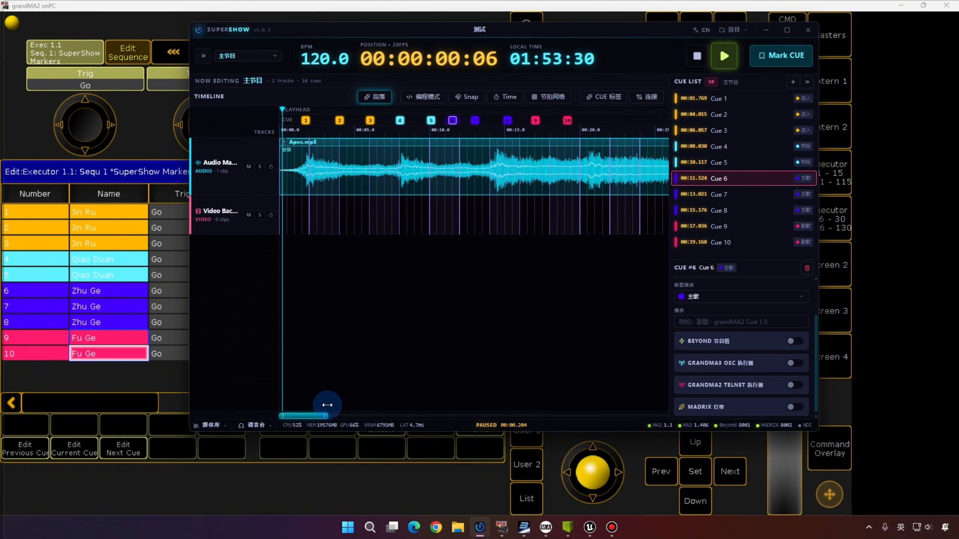
click(590, 125)
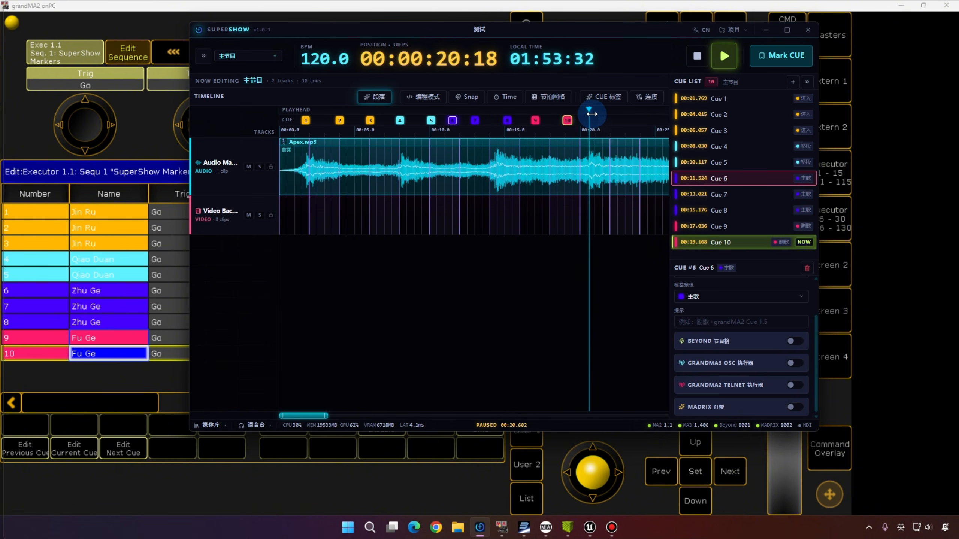
key(m)
click(621, 125)
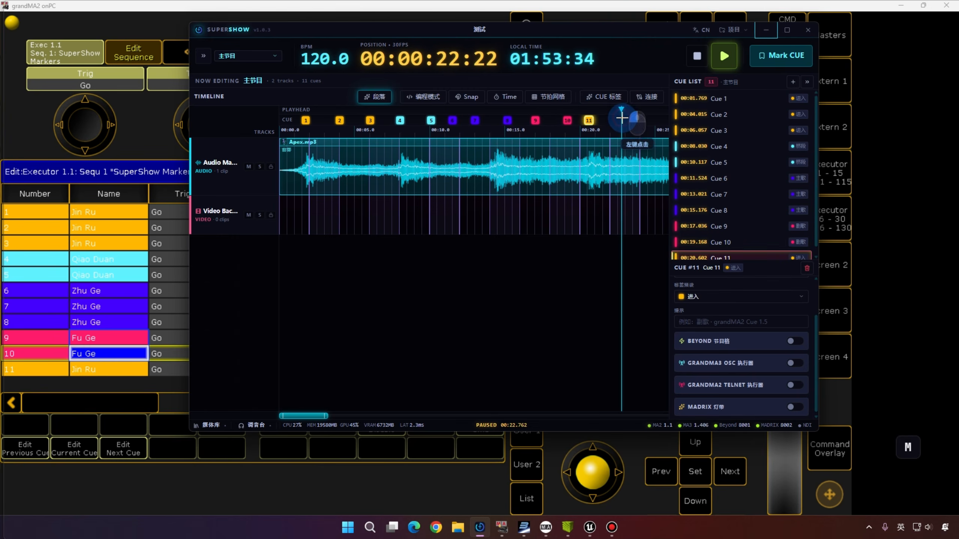
key(m)
- Apply the 尾段 label to Cue 11 and Cue 12 together and check both entries in grandMA2's cue list
drag(577, 119, 577, 120)
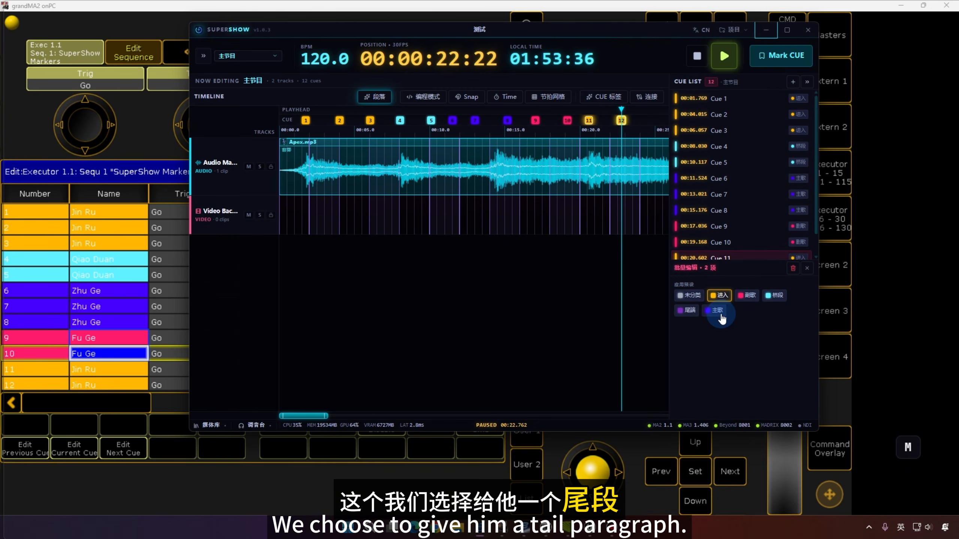
click(690, 310)
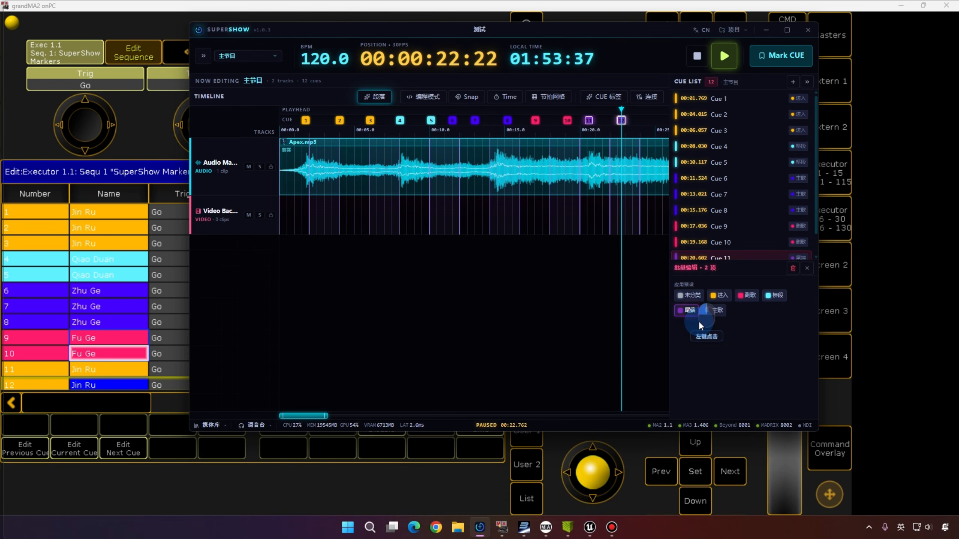
scroll(53, 363, down, 1)
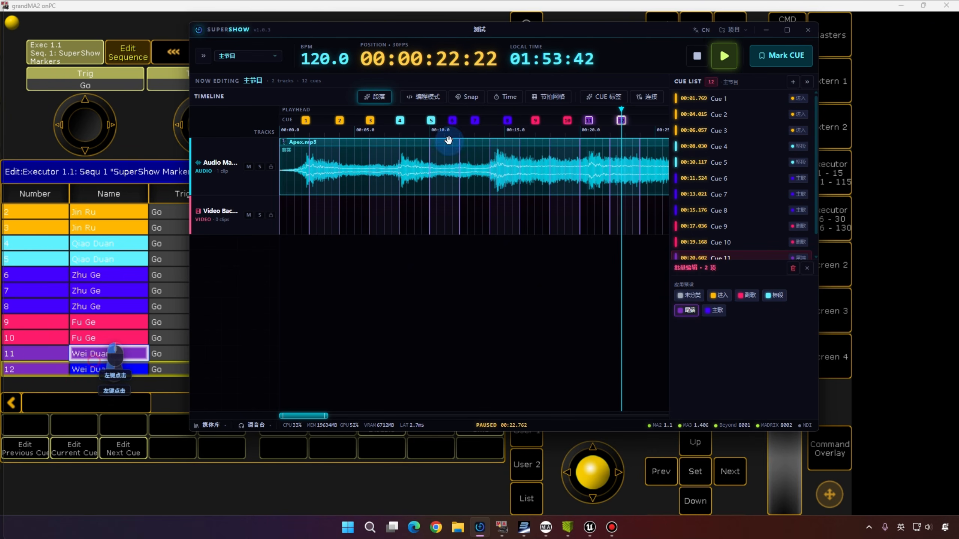
- Play the timeline from the start past Cue 5, compare the running cues with grandMA2's cue list, and stop playback
drag(621, 109, 263, 99)
click(724, 55)
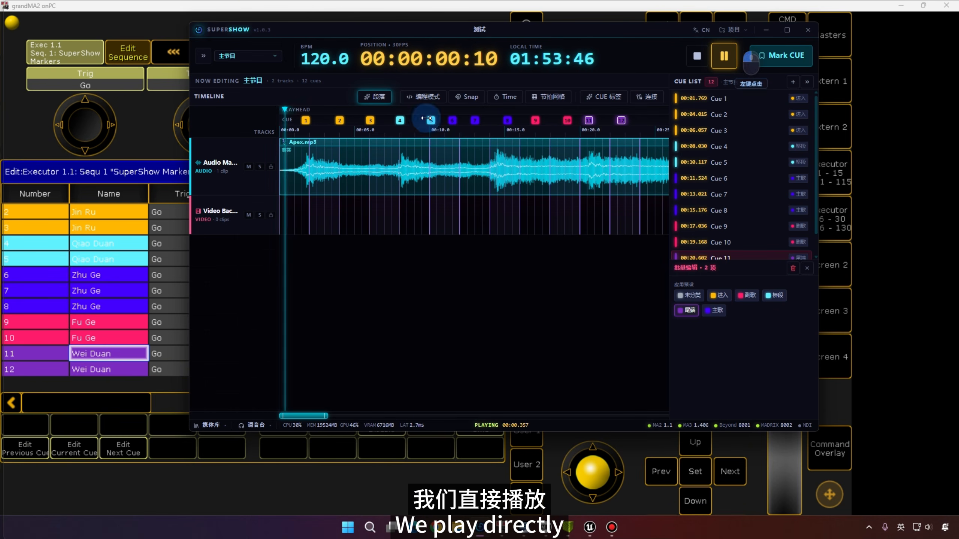
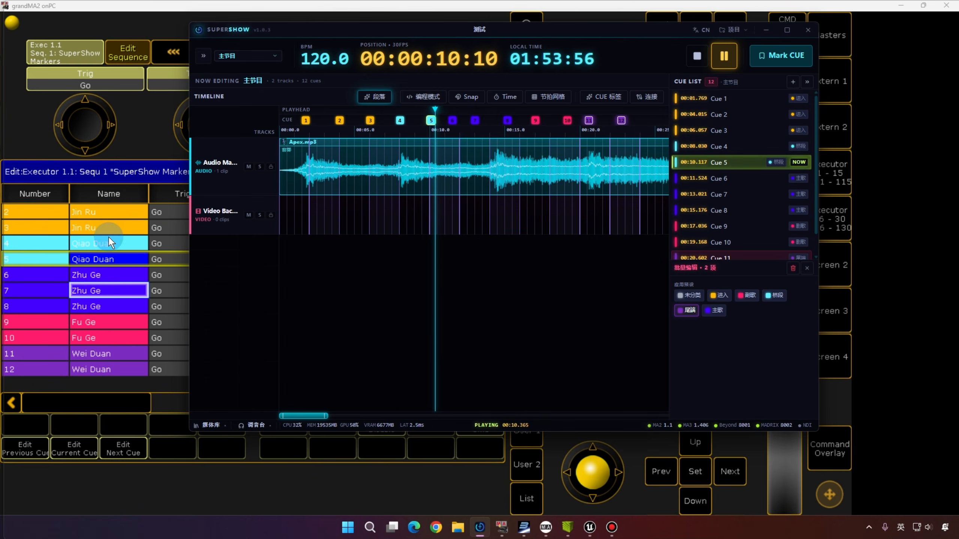
click(697, 57)
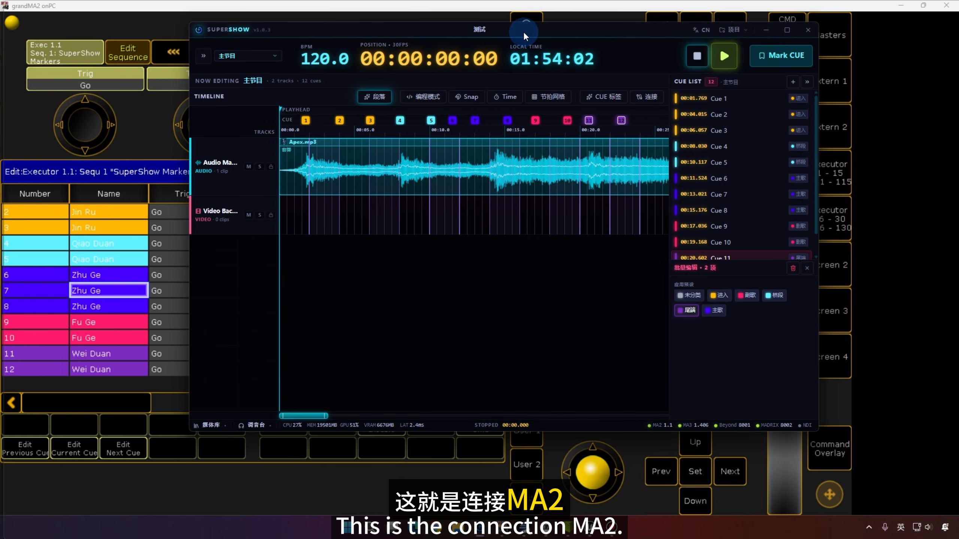
- Move the SuperShow window lower, close the executor 1.1 cue list in grandMA2 onPC, and minimize SuperShow
drag(523, 31, 523, 42)
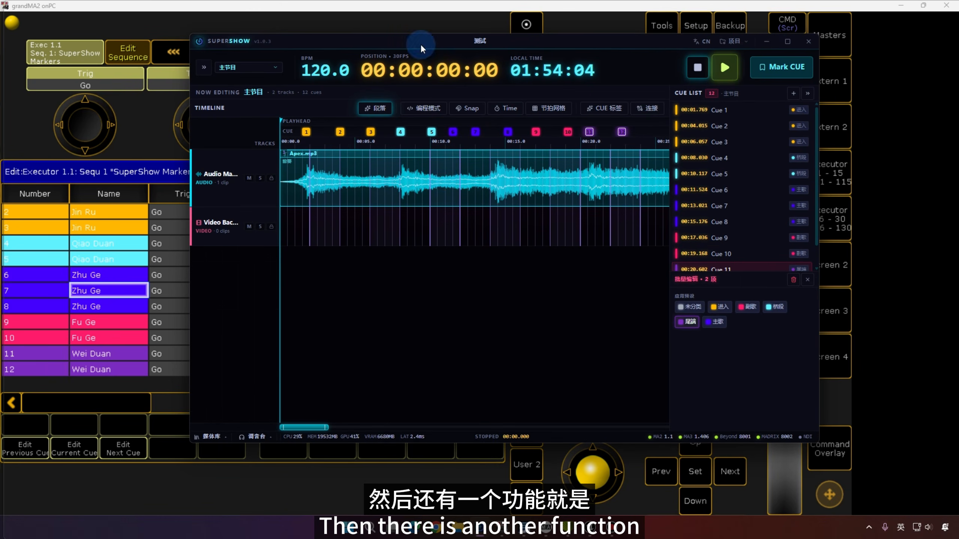
drag(421, 45, 409, 157)
click(432, 173)
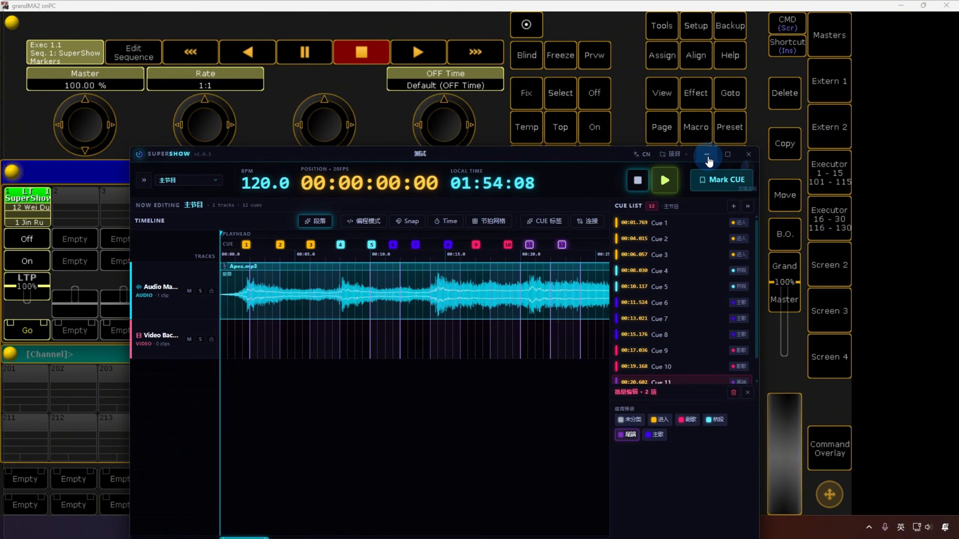
click(708, 157)
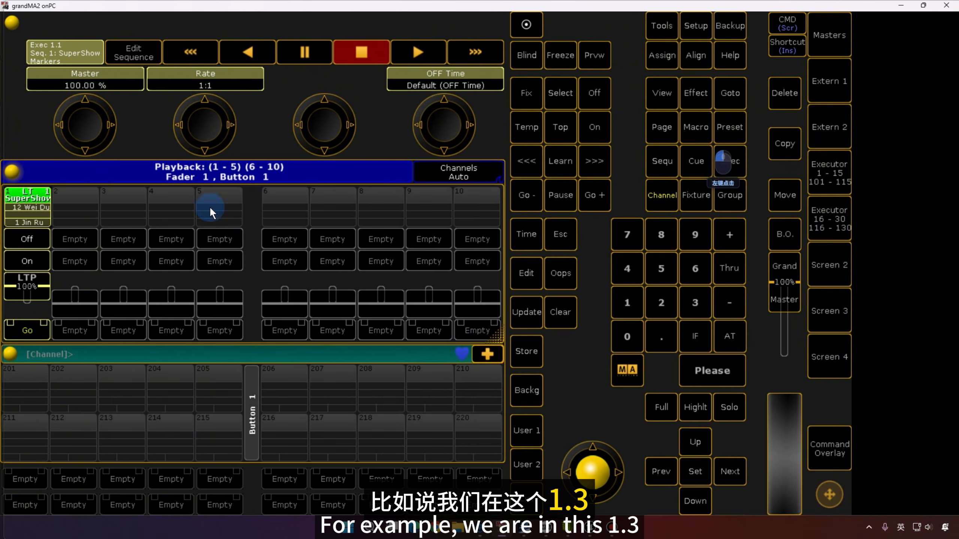
- Store a cue on each of the empty executors 1.3, 1.4 and 1.5 in grandMA2 onPC
click(530, 362)
click(145, 213)
click(532, 357)
click(173, 200)
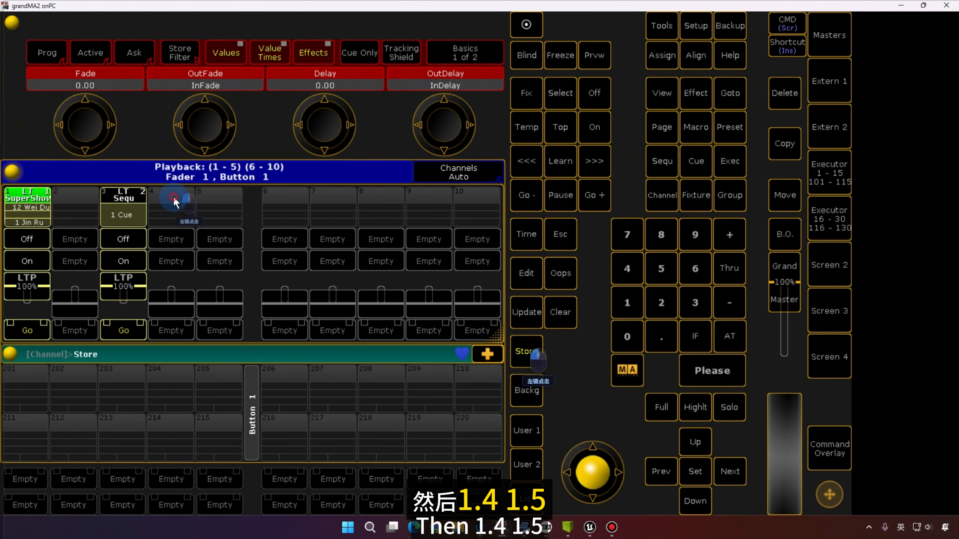
click(527, 353)
click(231, 212)
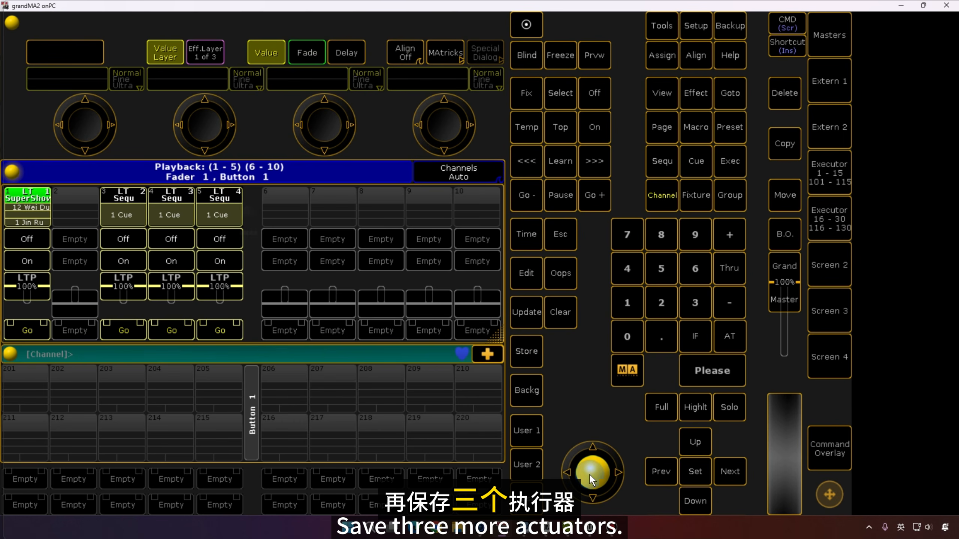
- Switch to SuperShow, select Cue 2, and move the window to uncover executors 1.3 to 1.5 in grandMA2 onPC
click(491, 529)
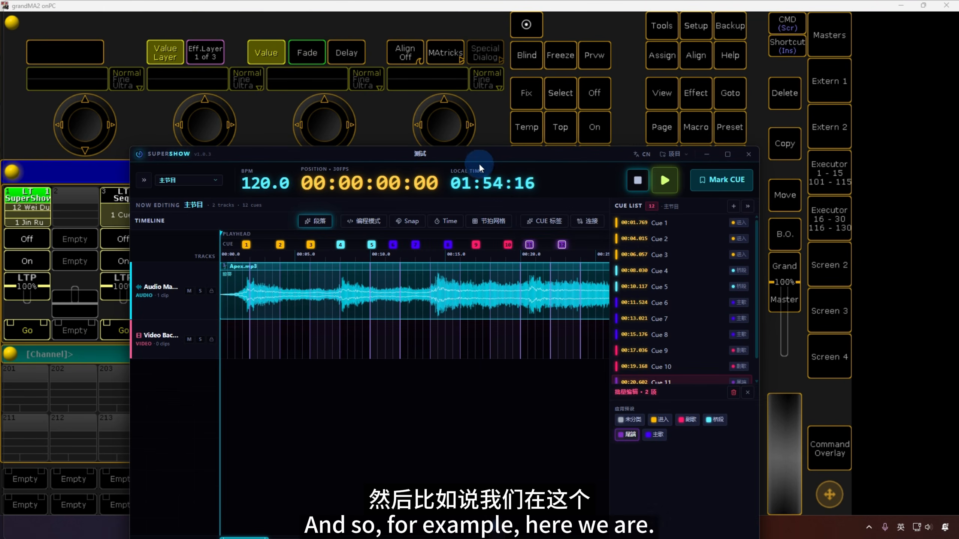
drag(479, 163, 542, 84)
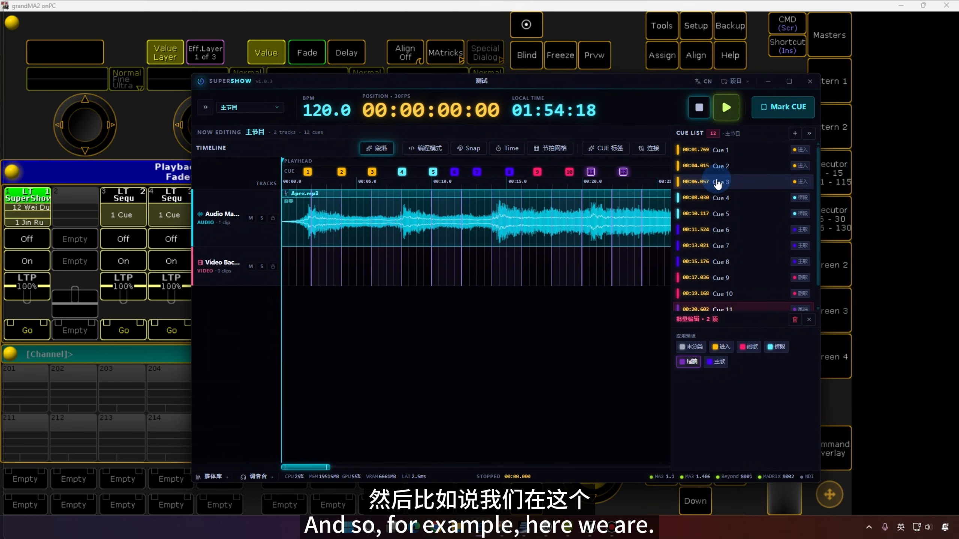
click(341, 171)
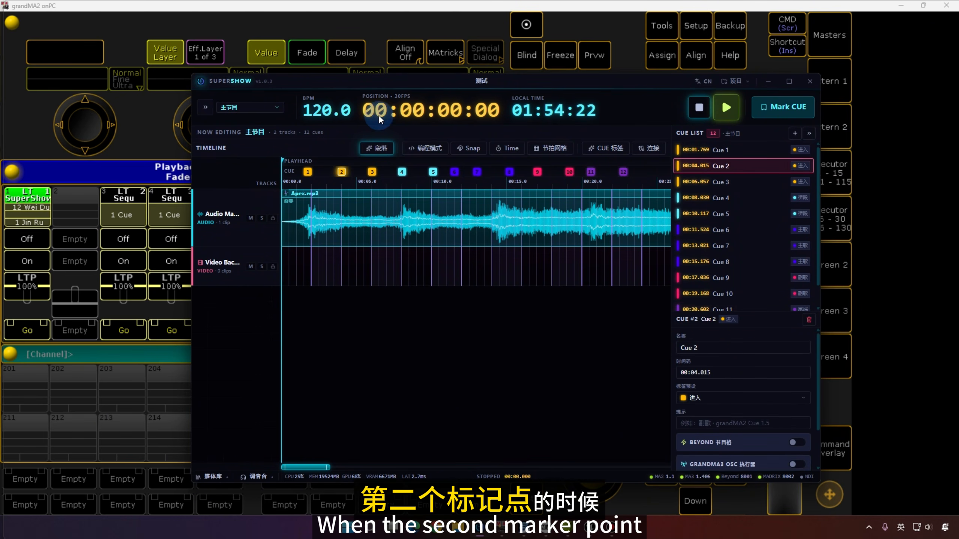
drag(403, 83, 487, 87)
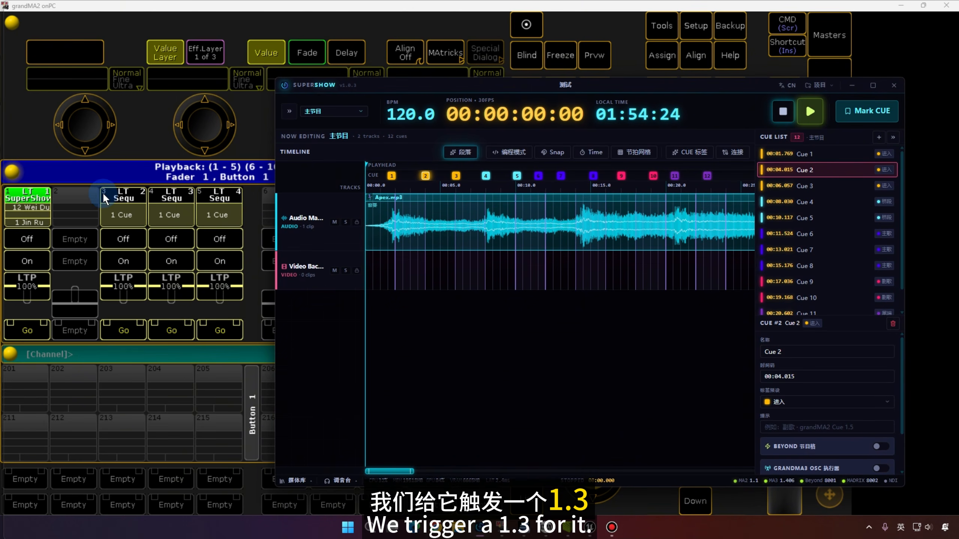
drag(701, 89, 673, 61)
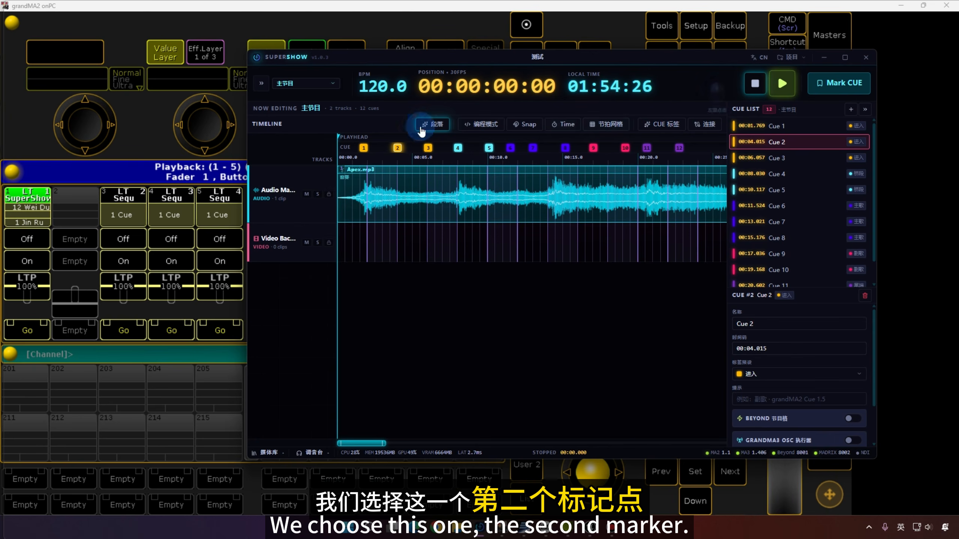
- Enable the GRANDMA2 TELNET trigger for Cue 2 with command Go, page 1, executor 3, and scrub the playhead past the cue
click(396, 148)
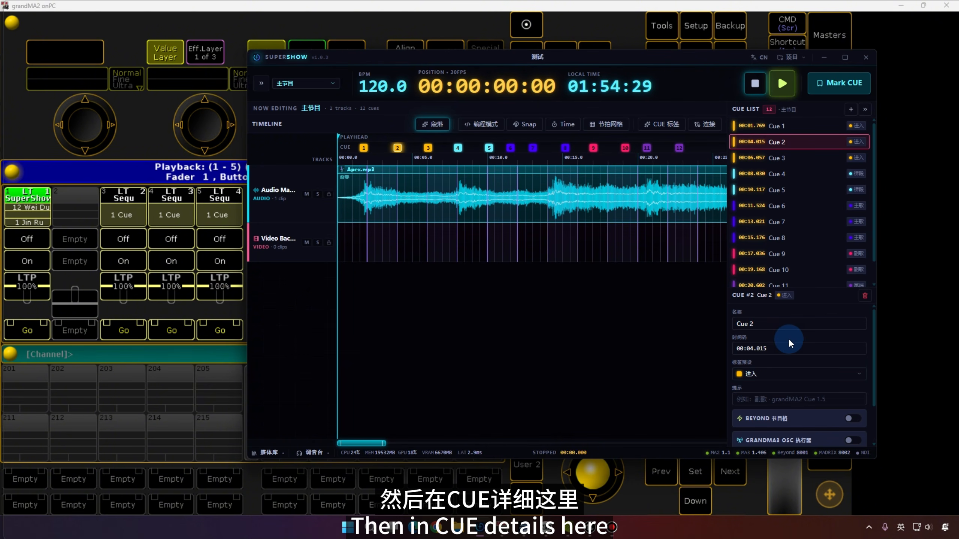
scroll(788, 339, down, 2)
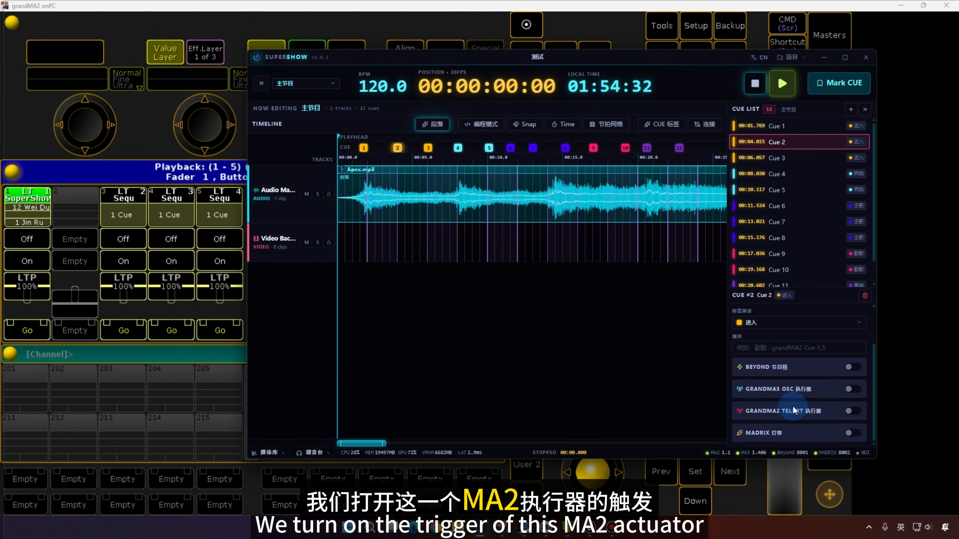
click(850, 410)
click(757, 397)
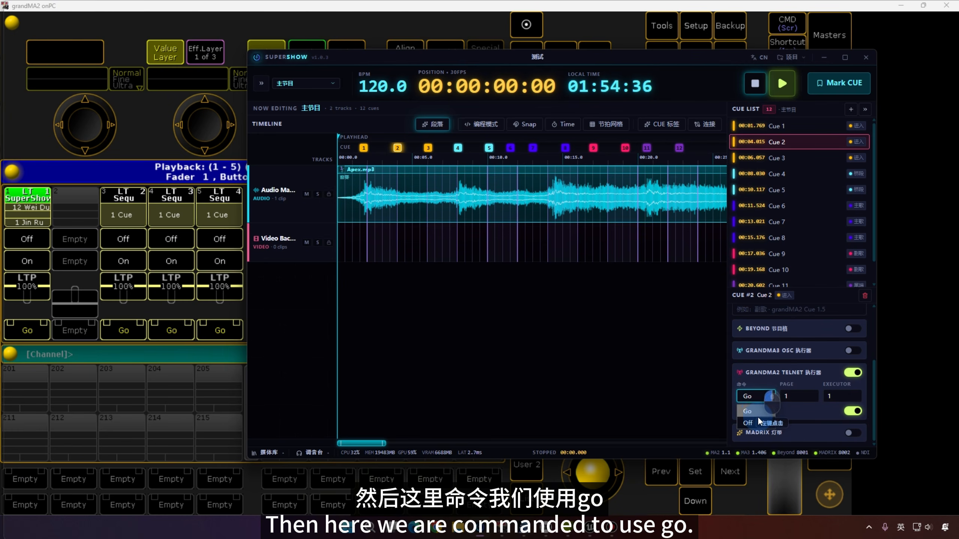
click(755, 412)
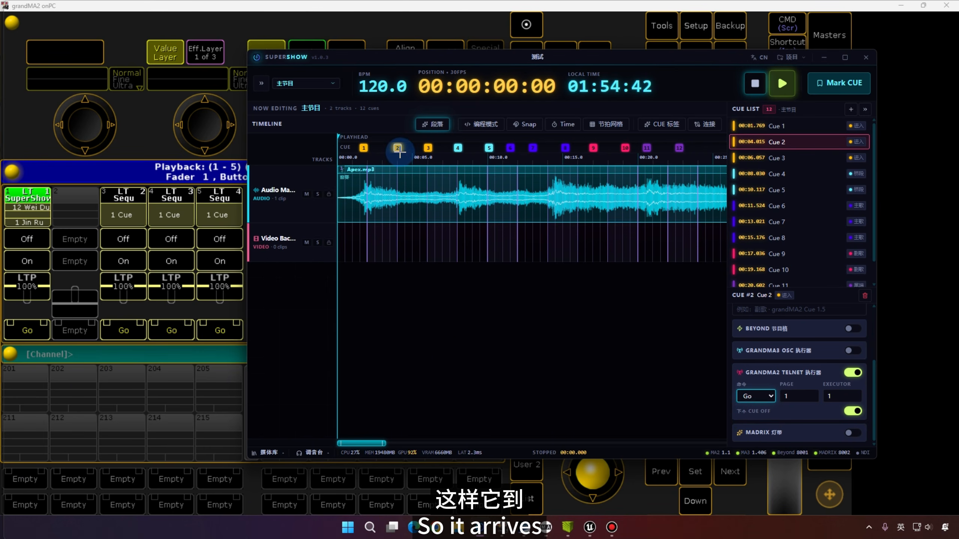
click(391, 138)
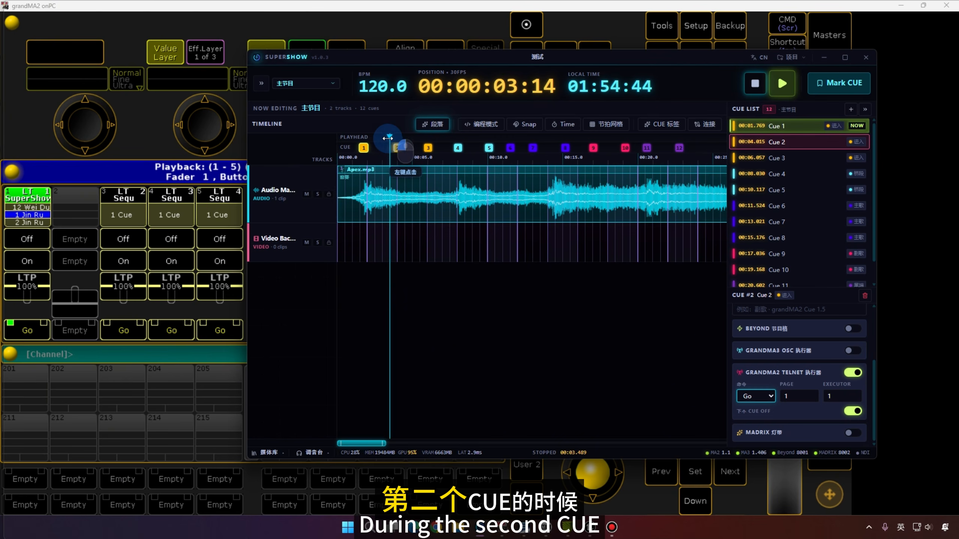
drag(391, 138, 427, 138)
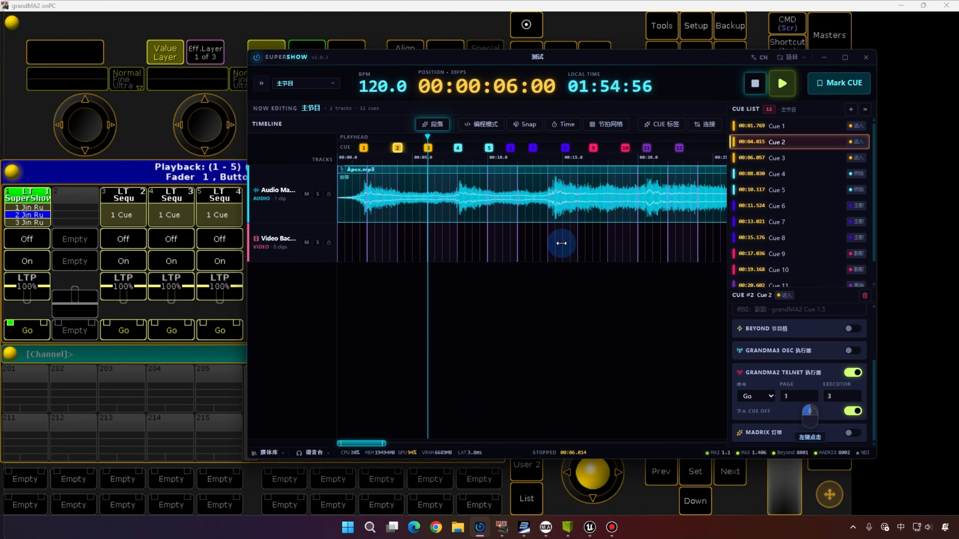
- Play from 00:00:03:15 past Cue 3, then disable Cue 2's option to switch off at the next CUE and replay from the start
drag(427, 136, 389, 134)
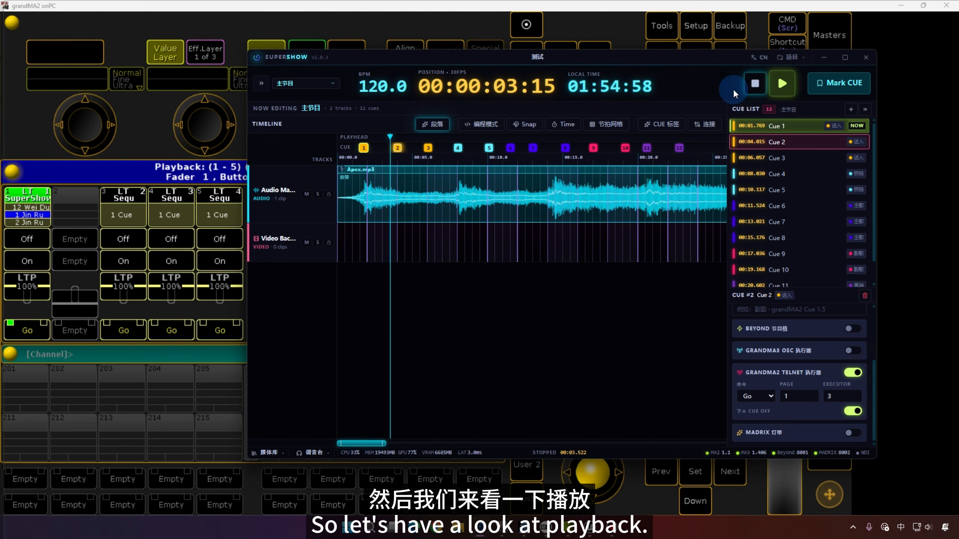
click(771, 82)
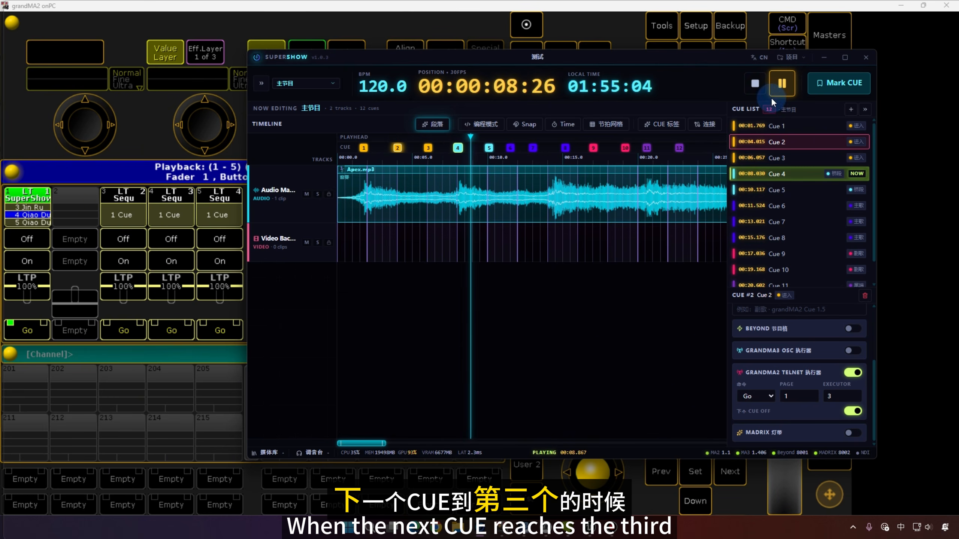
click(756, 85)
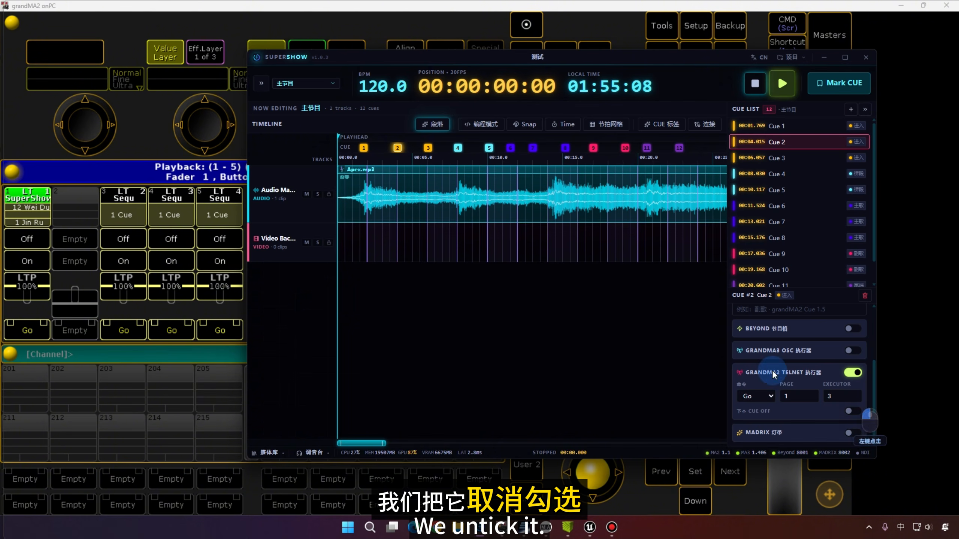
click(780, 90)
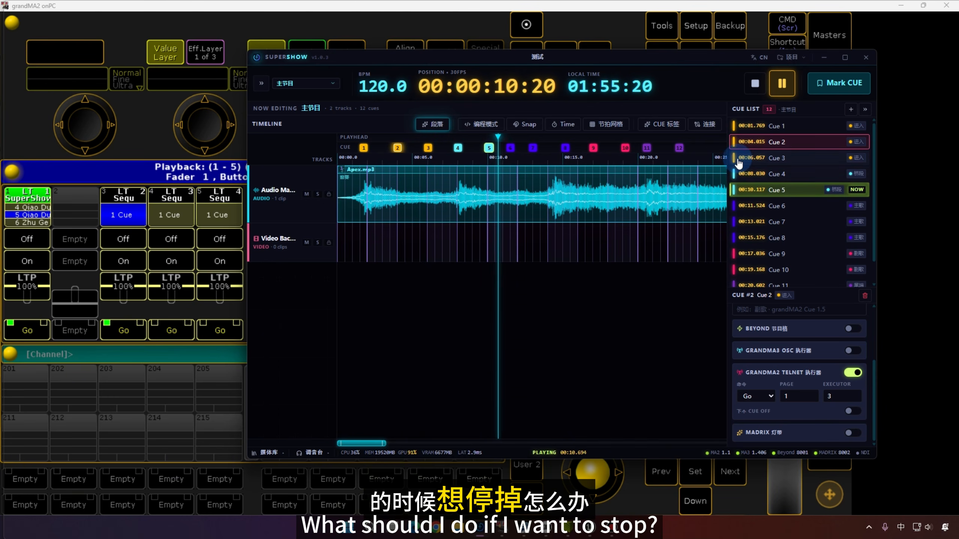
click(759, 84)
- Set Cue 4's GRANDMA2 TELNET trigger to command Off on page 1, executor 3, and test it by playing from the start
click(488, 147)
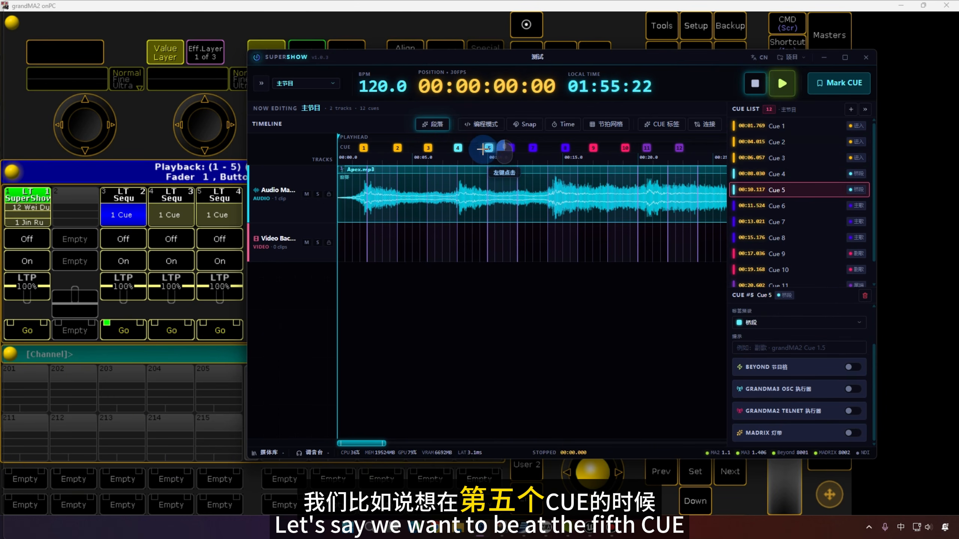
click(456, 147)
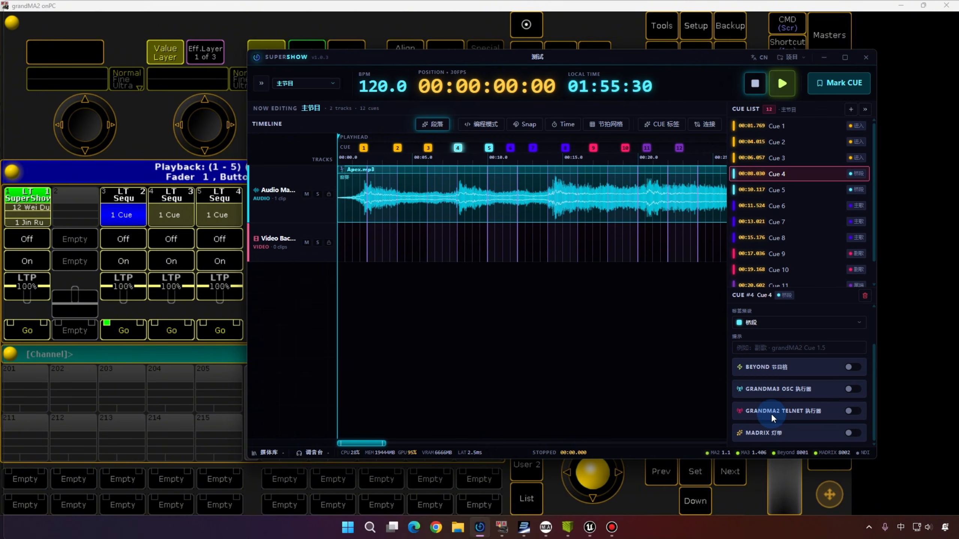
click(854, 411)
scroll(830, 401, down, 1)
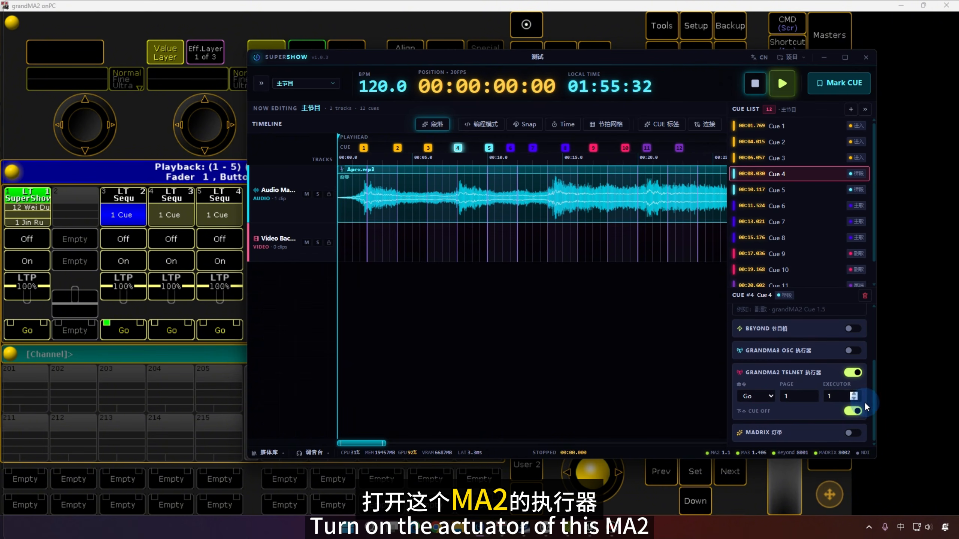
click(854, 394)
click(854, 394)
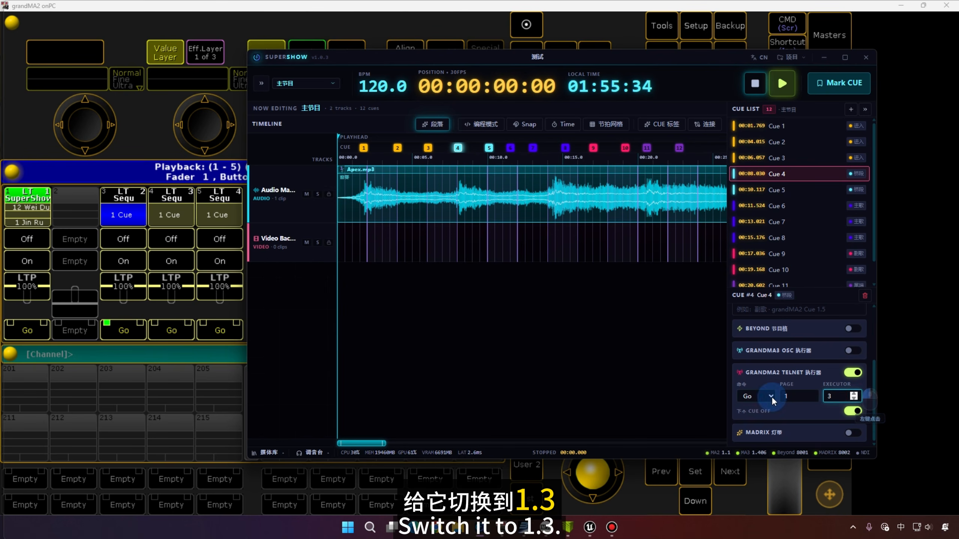
click(759, 396)
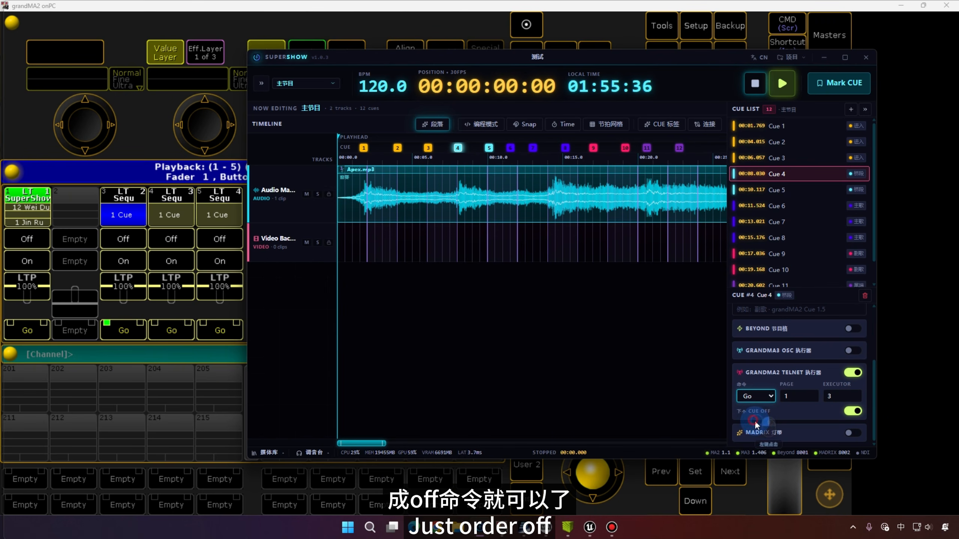
click(753, 422)
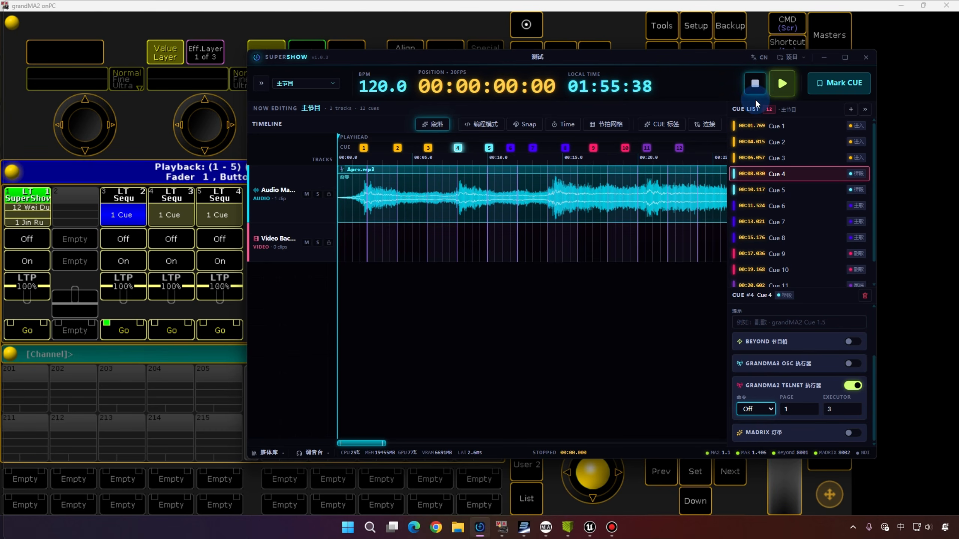
click(782, 83)
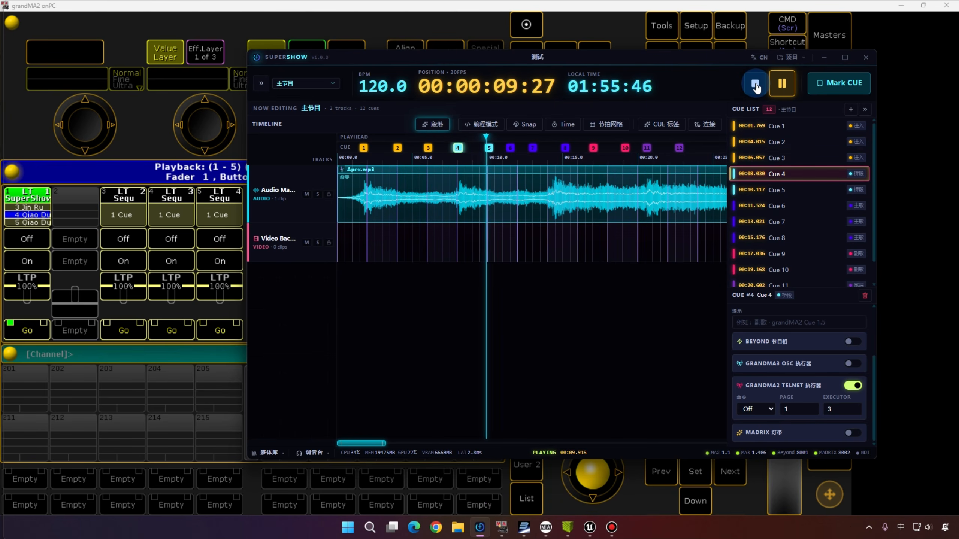
click(756, 87)
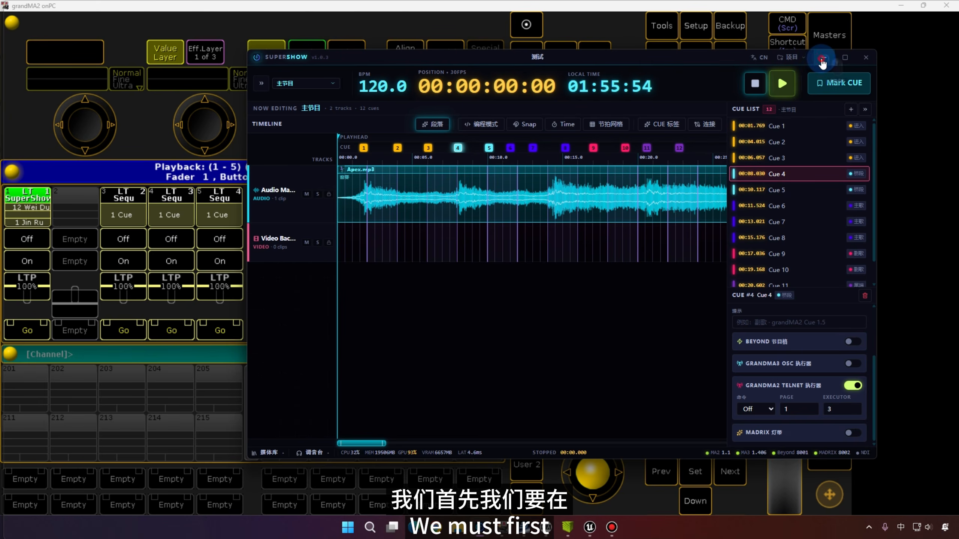
- Set Telnet to Login Enabled in grandMA2's console Global Settings and close the setup
click(687, 36)
click(692, 29)
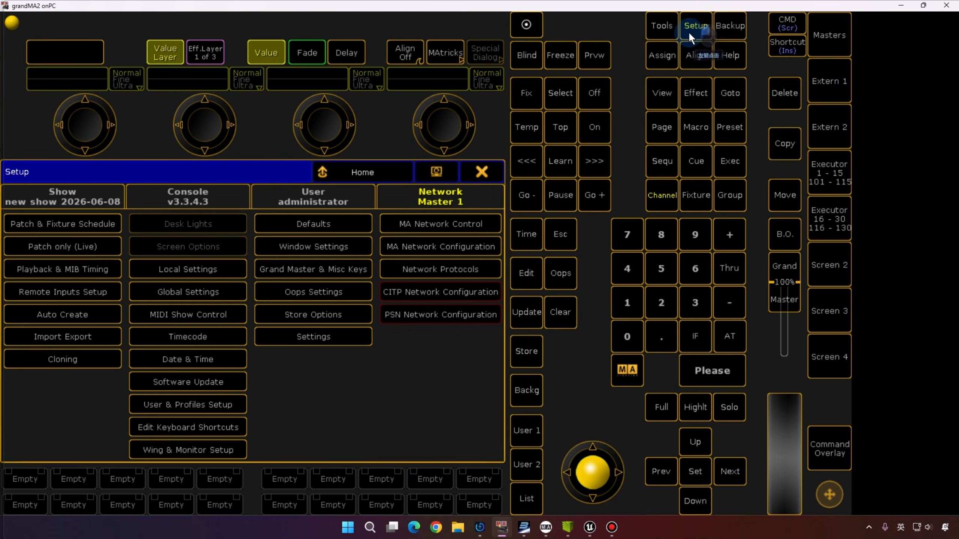
click(184, 300)
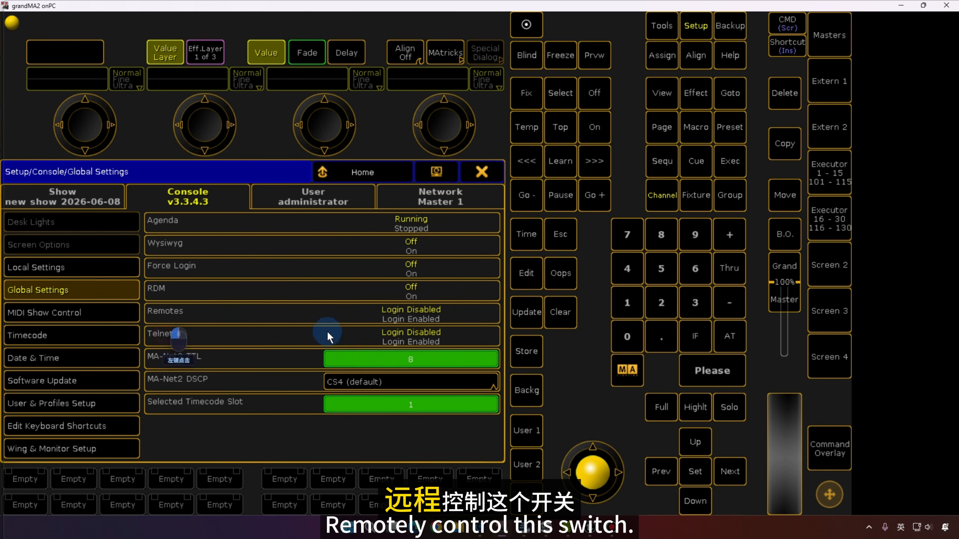
click(393, 332)
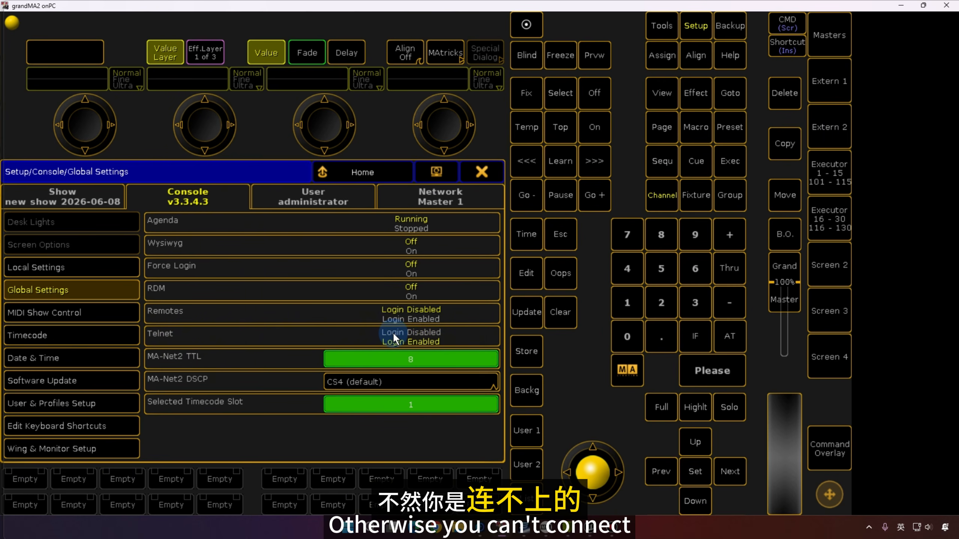
click(466, 180)
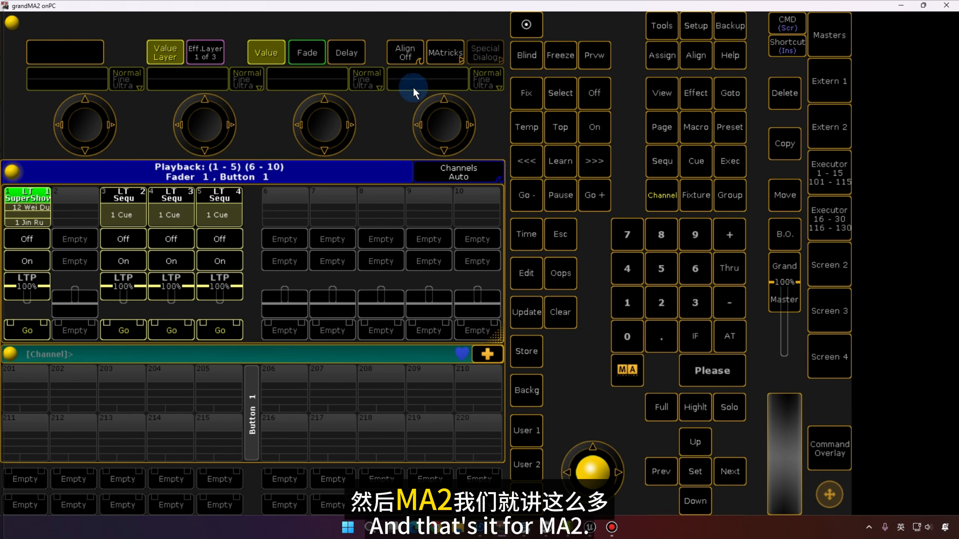
- Close grandMA2 onPC and switch to grandMA3 onPC with SuperShow in front of it
click(946, 6)
click(241, 341)
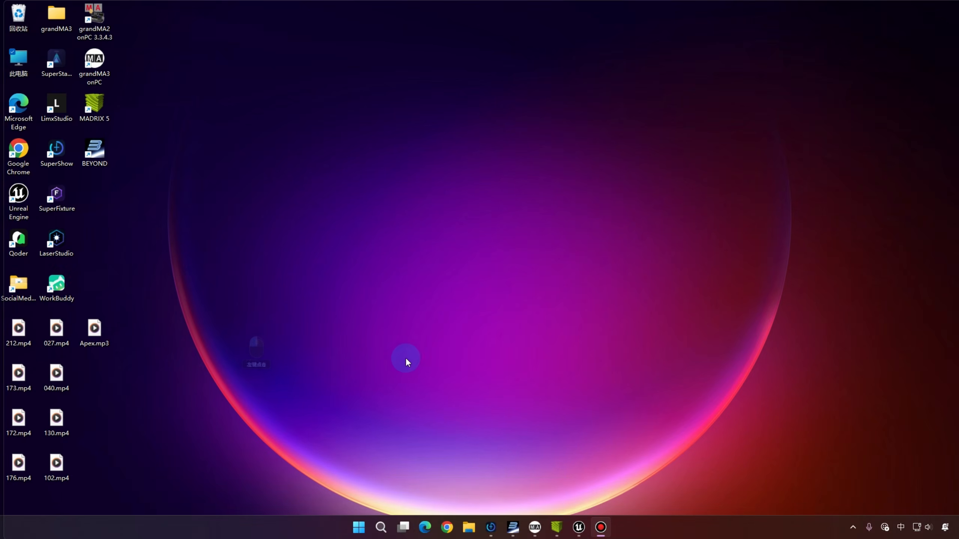
click(534, 527)
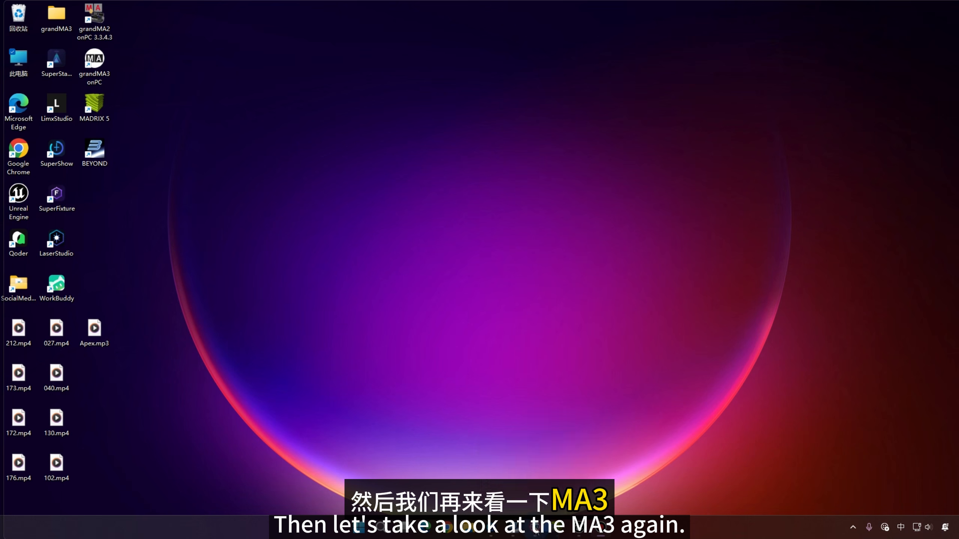
click(579, 528)
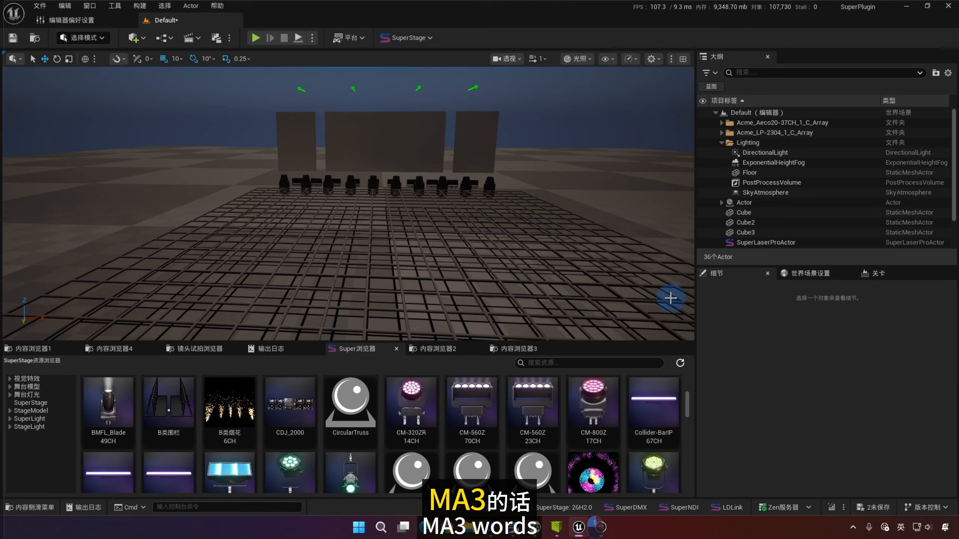
click(582, 532)
click(492, 529)
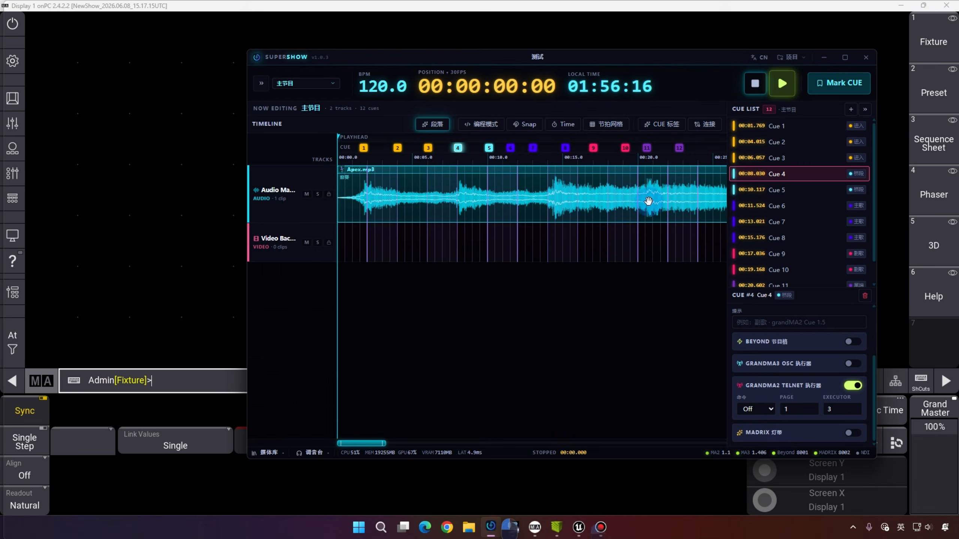
- Check in SuperShow's connection settings that the MA3 connection is enabled, then minimize SuperShow to uncover grandMA3 onPC
click(692, 132)
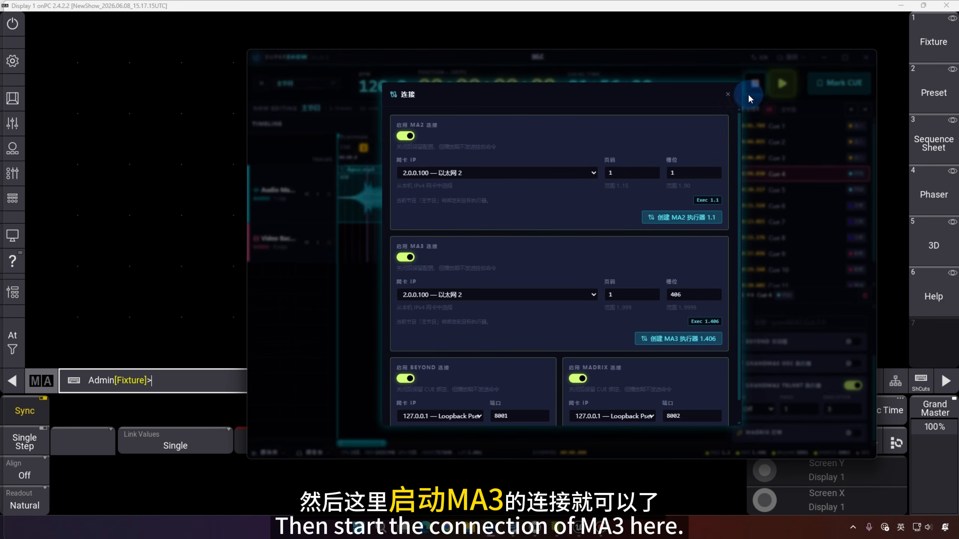
click(727, 94)
click(825, 58)
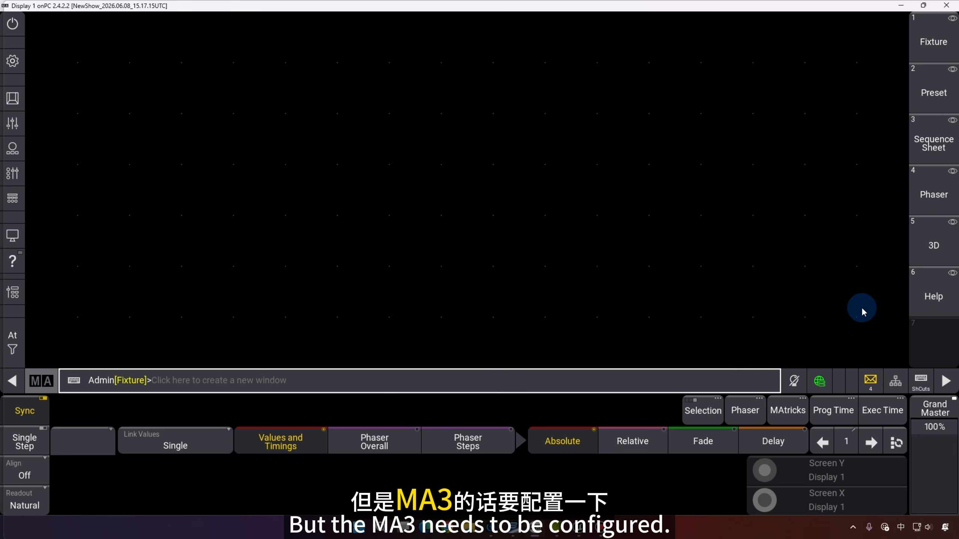
- Switch the grandMA3 network session off, create it again in the Network settings, and close them
click(896, 381)
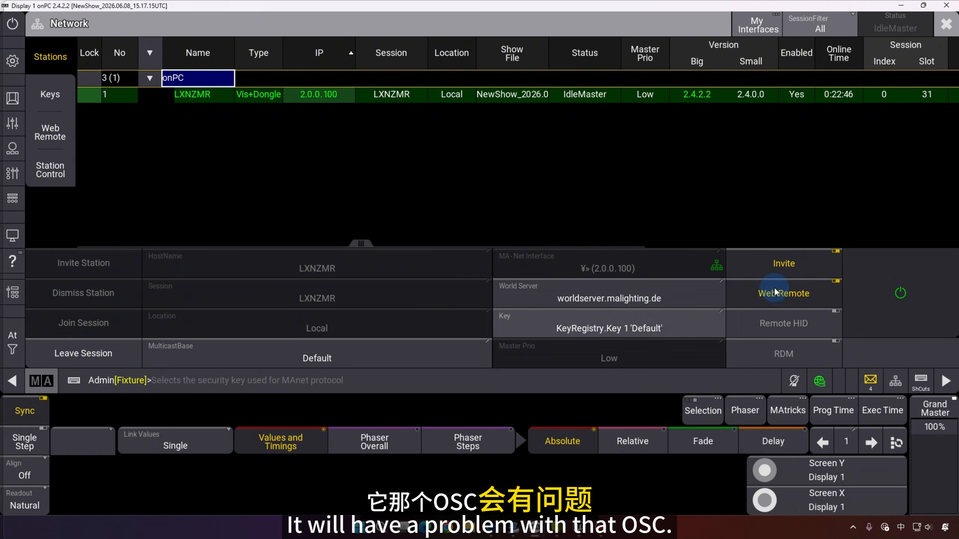
click(900, 294)
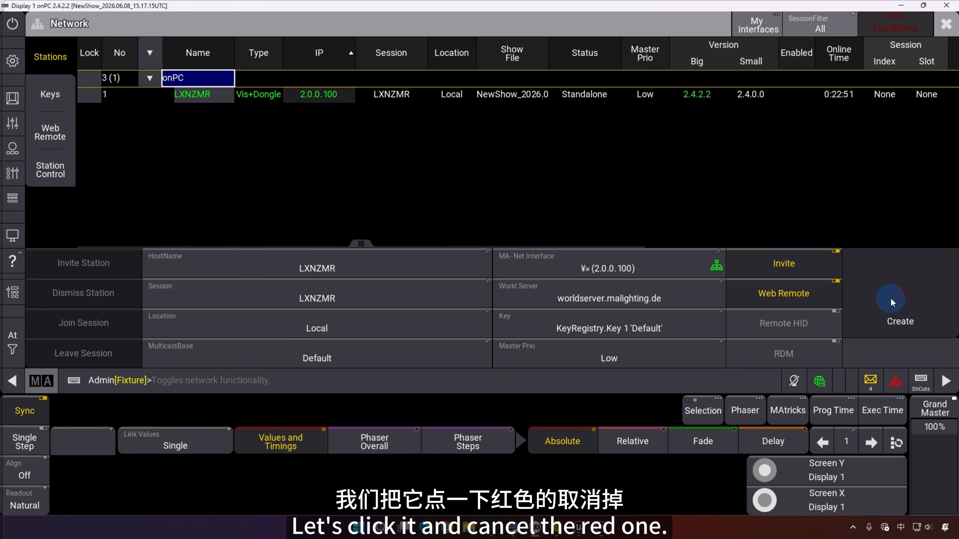
click(892, 302)
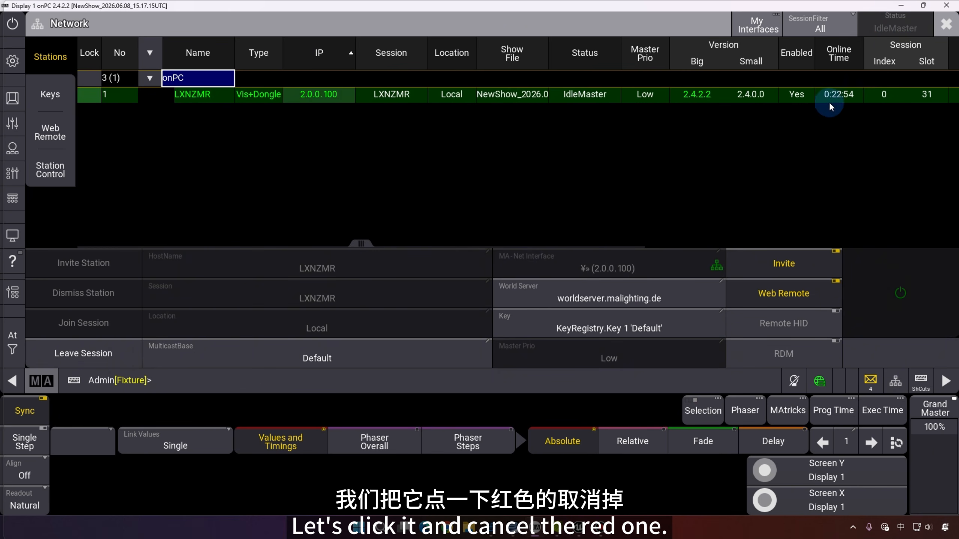
click(942, 27)
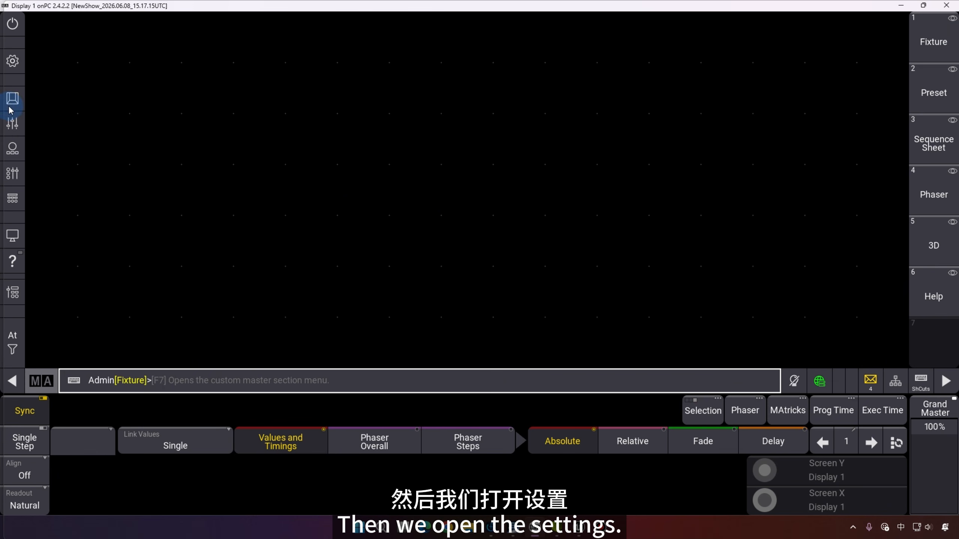
- In the OSC settings under In & Out, select interface 2.0.0.100 and enable both output and input
click(12, 64)
click(426, 274)
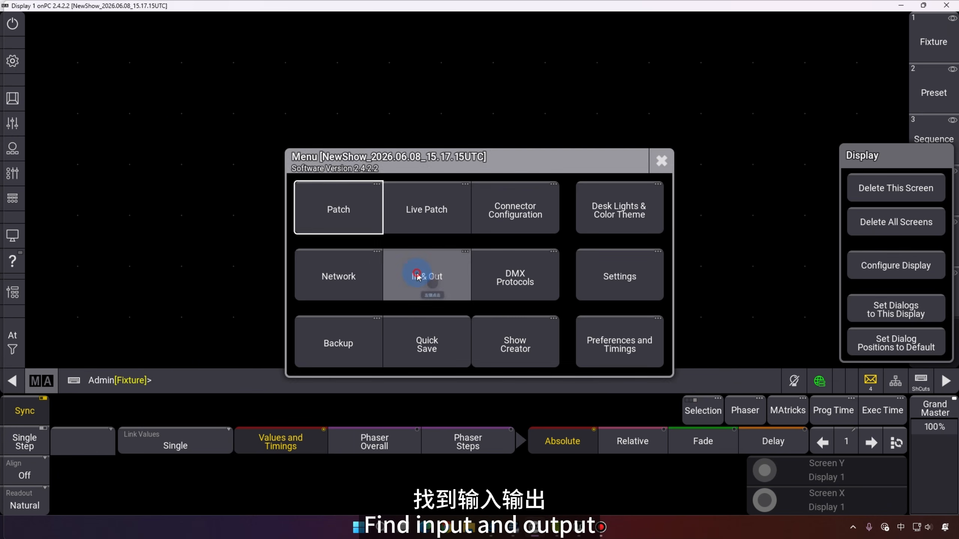
click(53, 214)
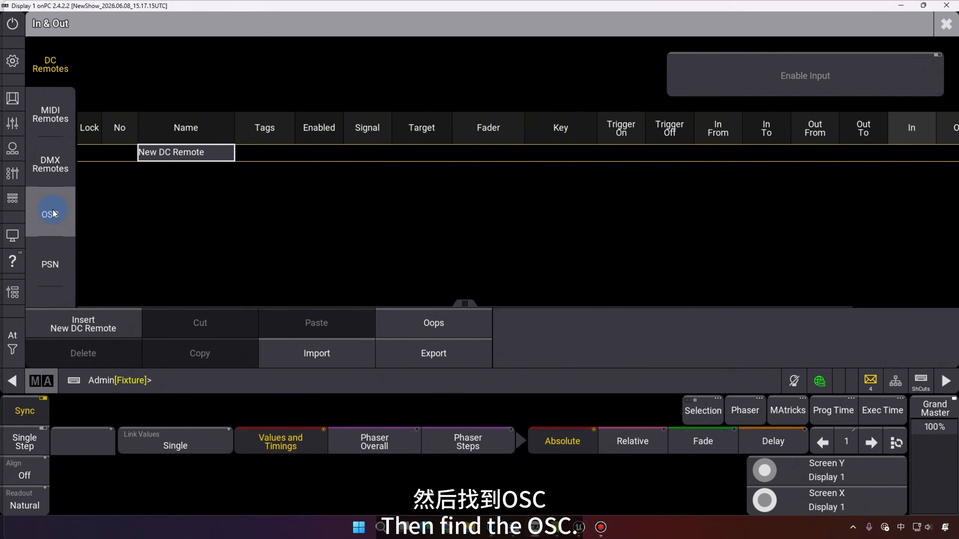
click(389, 71)
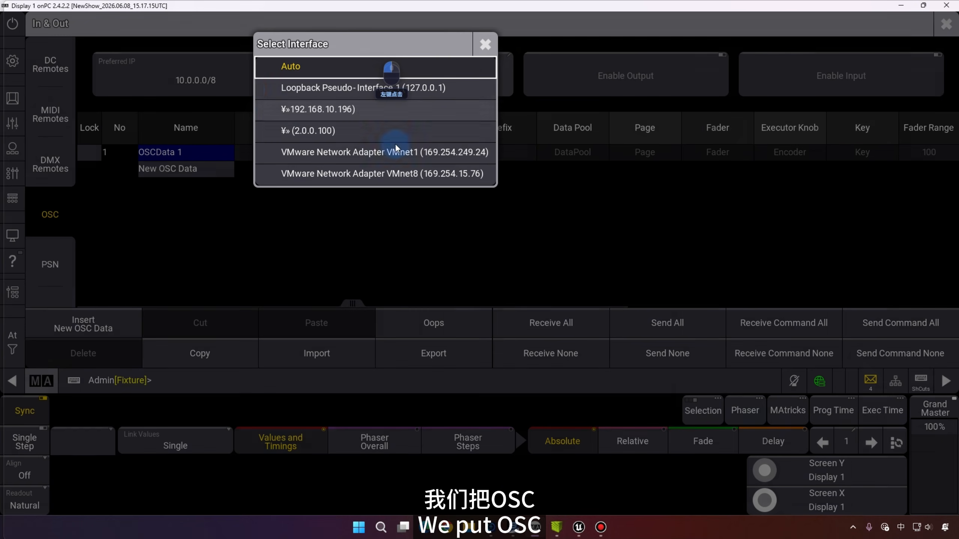
click(315, 131)
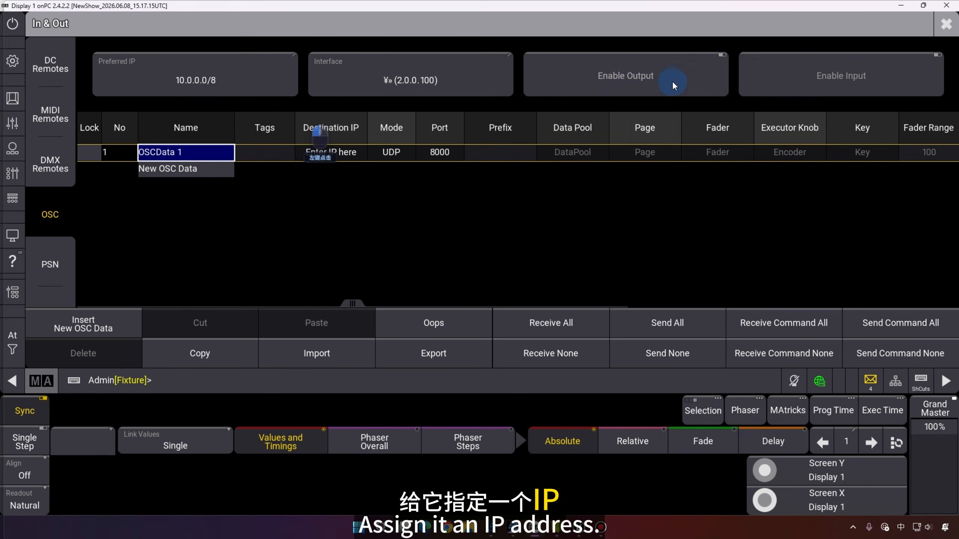
click(674, 86)
click(832, 75)
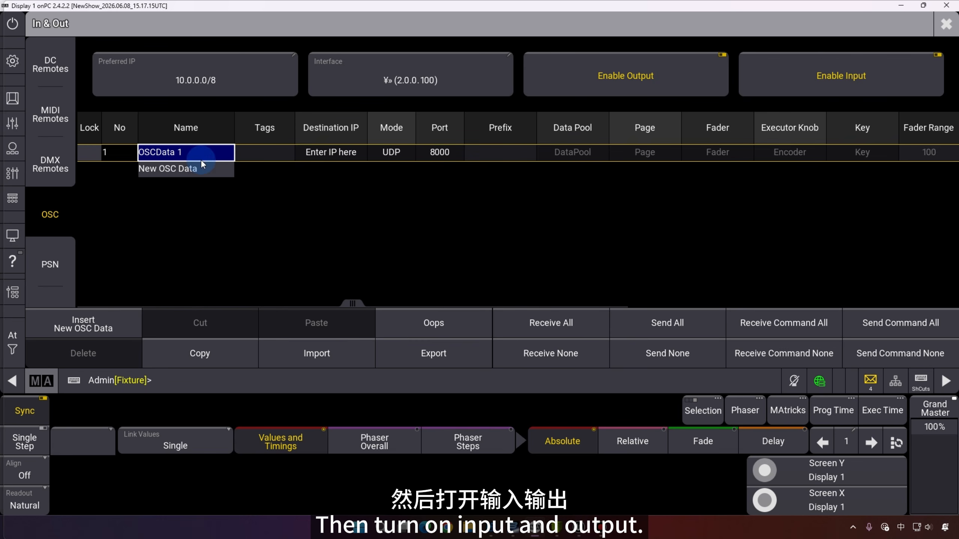
- Set the prefix of OSCData 1 to gma3
click(499, 152)
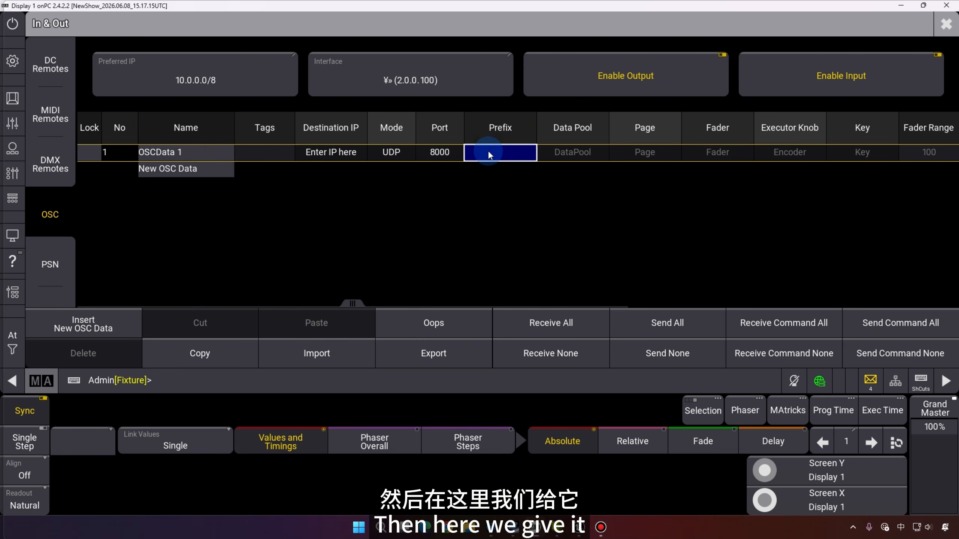
click(489, 155)
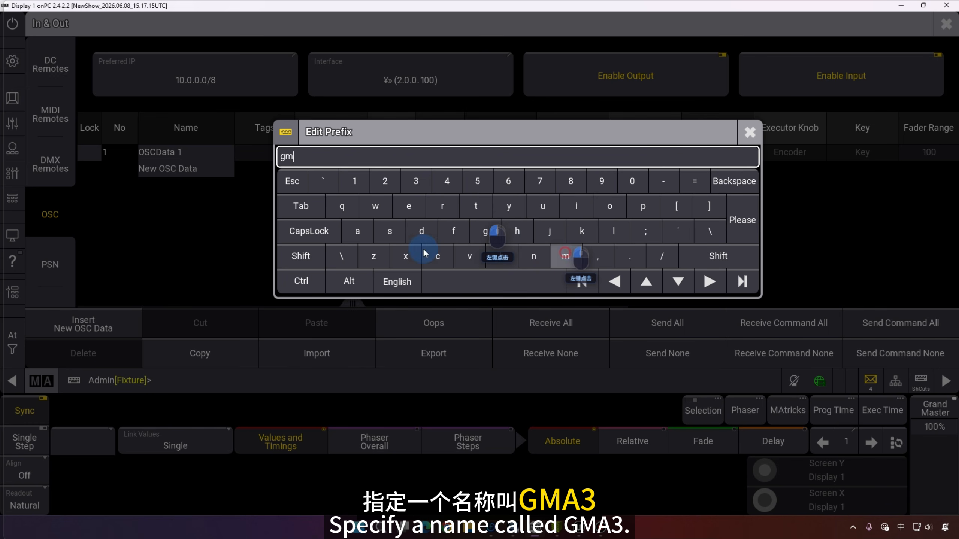
click(356, 230)
click(416, 181)
click(742, 219)
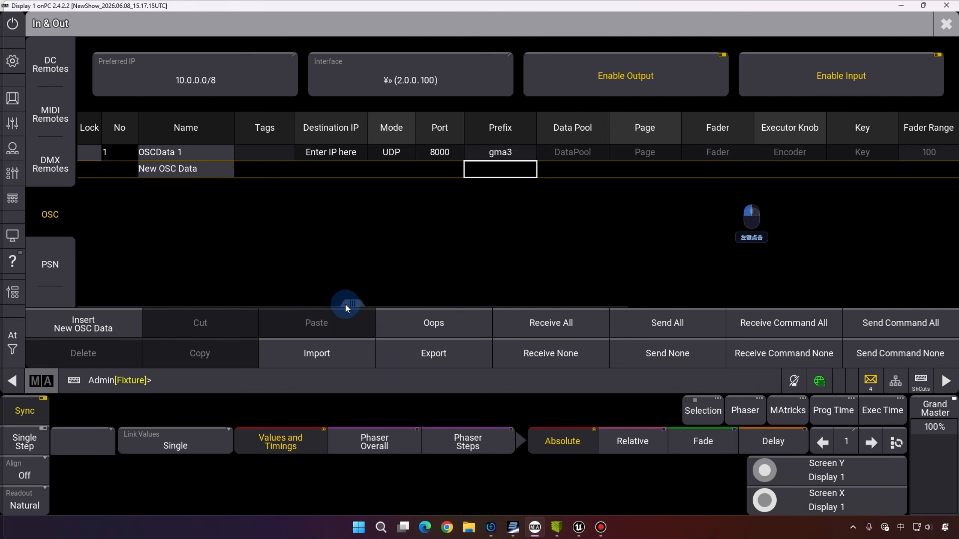
- Set Receive, Send, Receive Command, Send Command, Echo Input and Echo Output of OSCData 1 to Yes, then close In & Out
drag(346, 309, 683, 276)
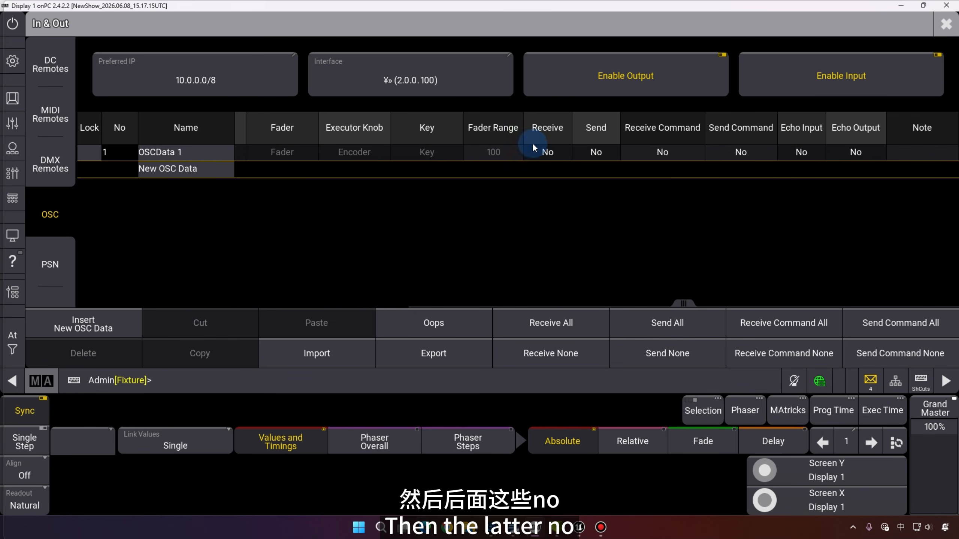
click(546, 151)
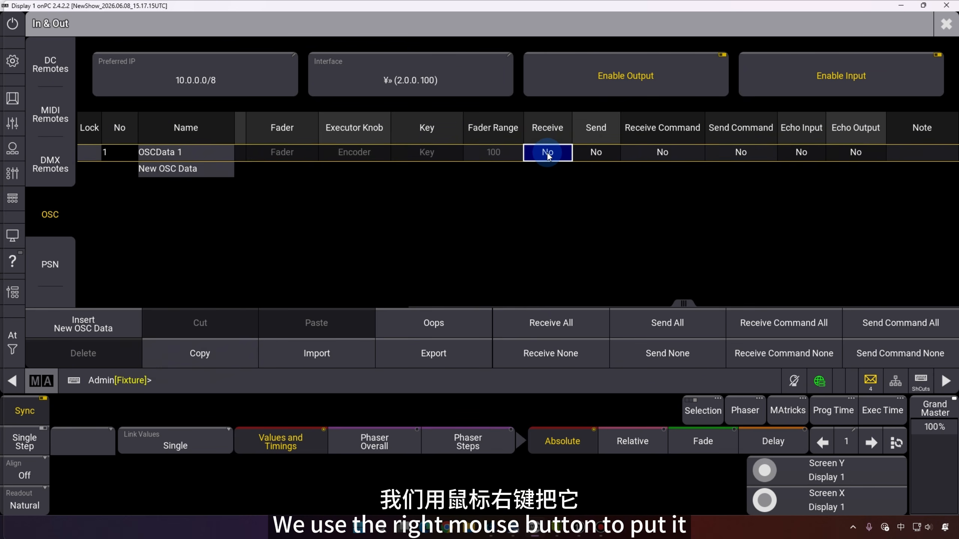
right_click(547, 152)
right_click(596, 152)
right_click(662, 152)
right_click(741, 152)
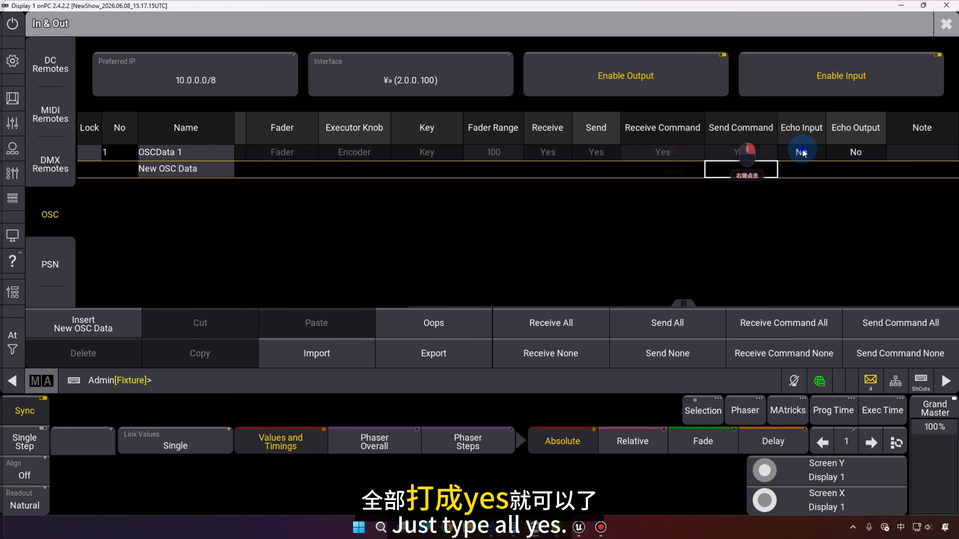
right_click(802, 152)
right_click(856, 152)
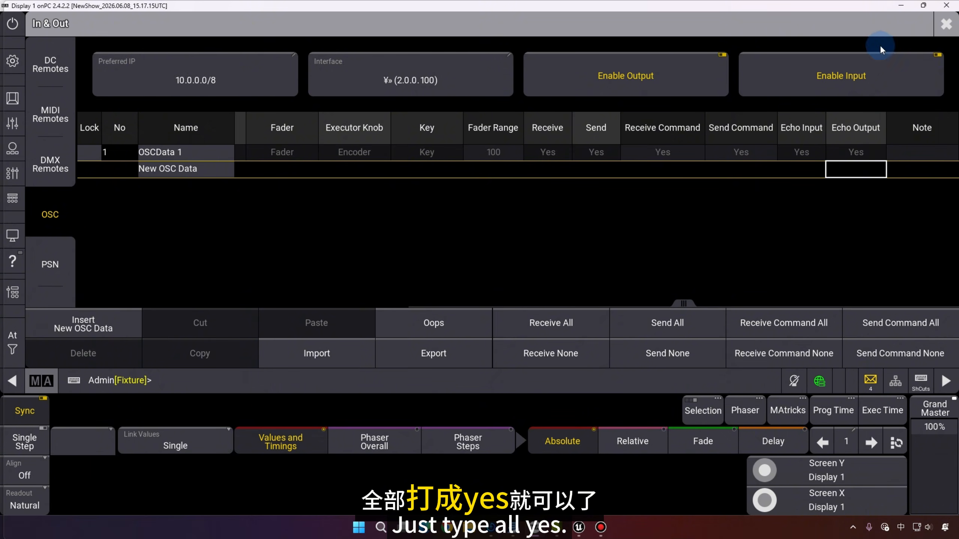
click(946, 24)
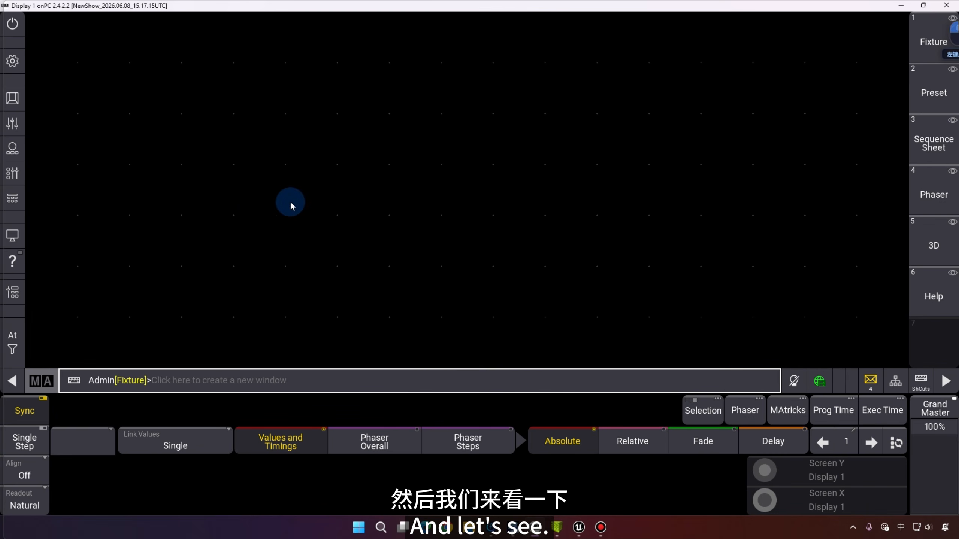
click(11, 176)
click(51, 51)
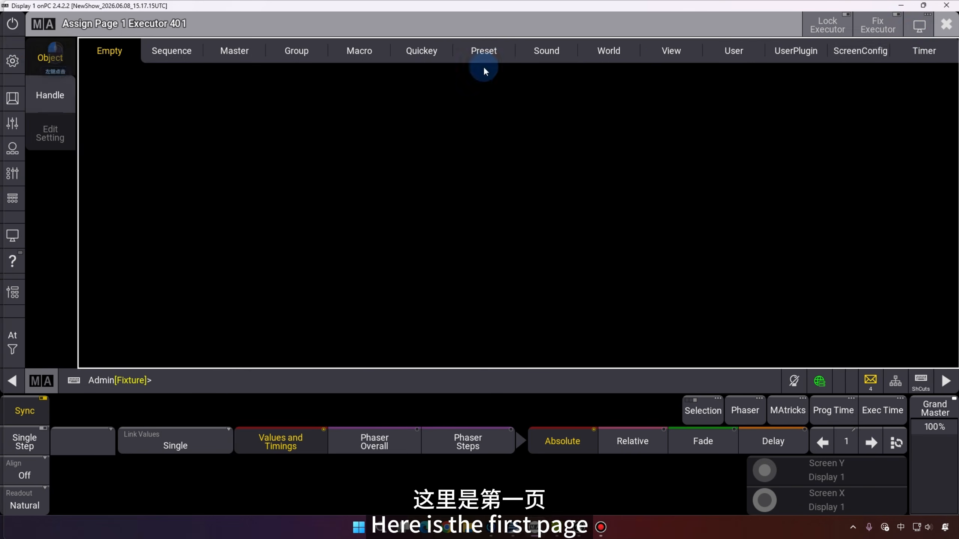
click(945, 24)
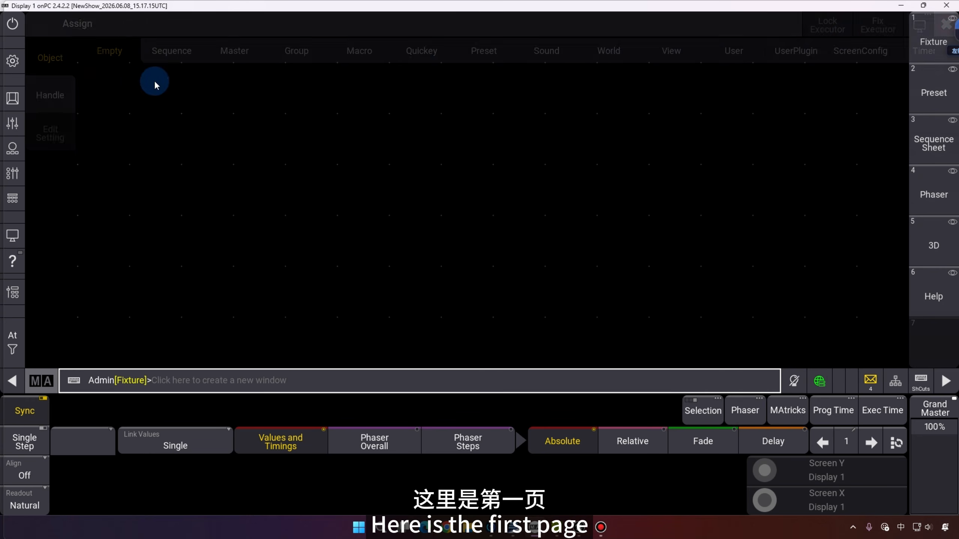
click(11, 204)
click(12, 204)
click(12, 163)
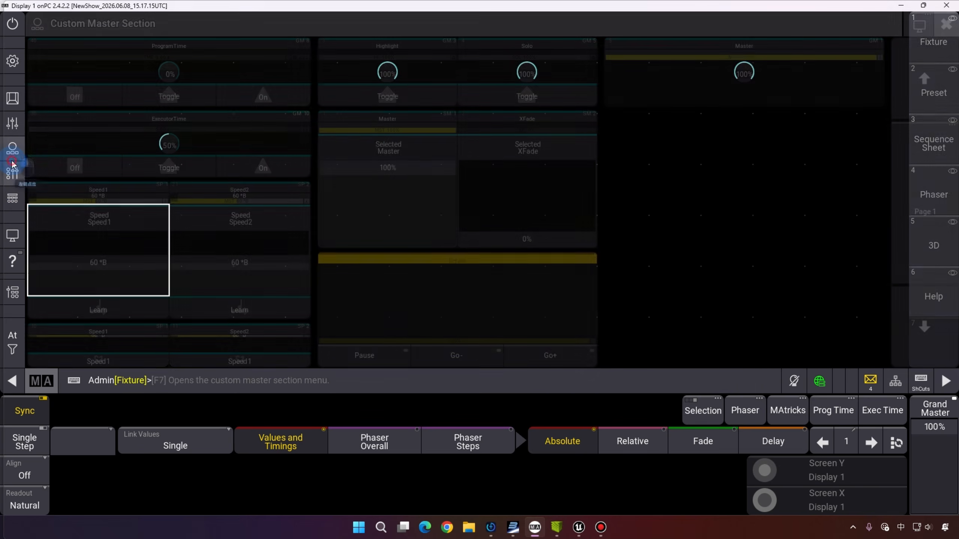
click(946, 26)
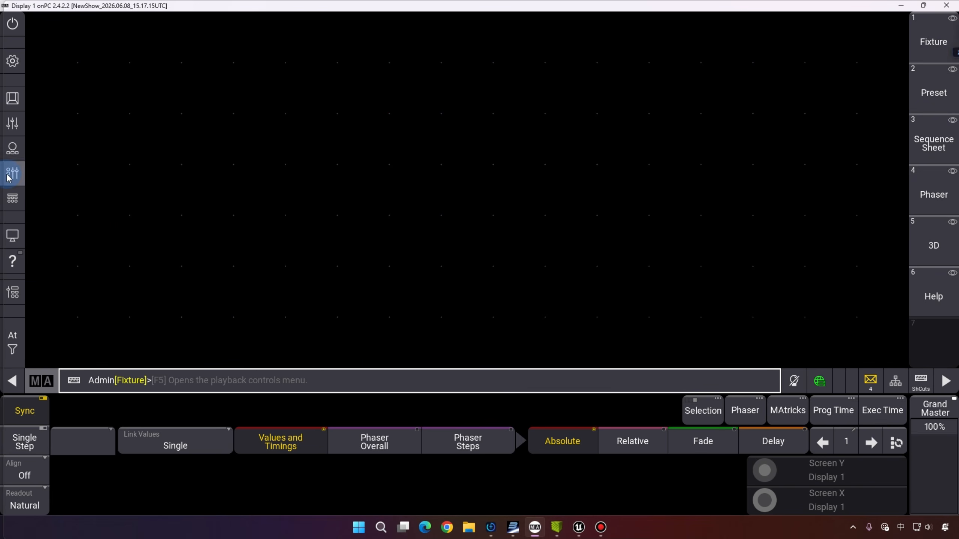
- Open the Playbacks window showing the executors of page 1
click(12, 148)
click(12, 148)
click(12, 173)
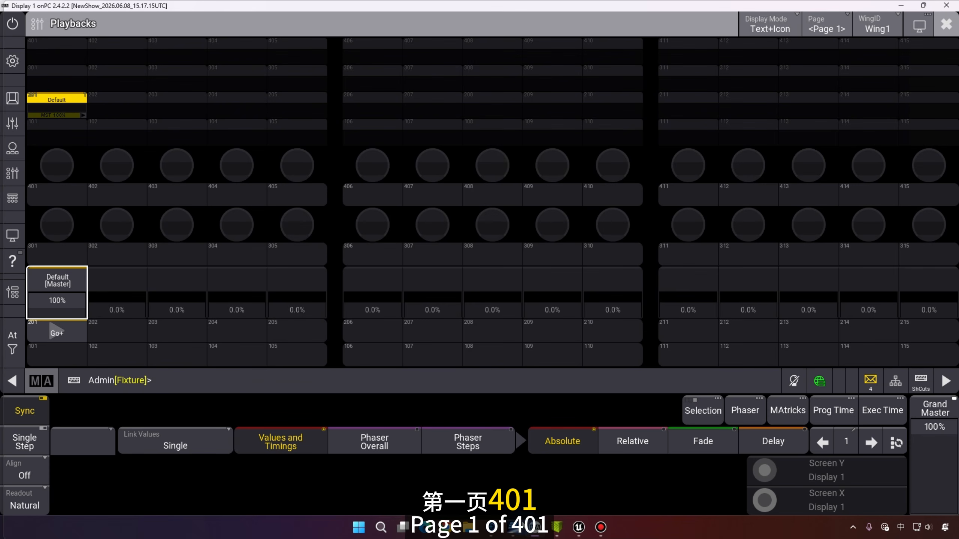
- In SuperShow's connection settings, set the MA3 slot to 401 on page 1 and create MA3 executor 1.401
click(492, 528)
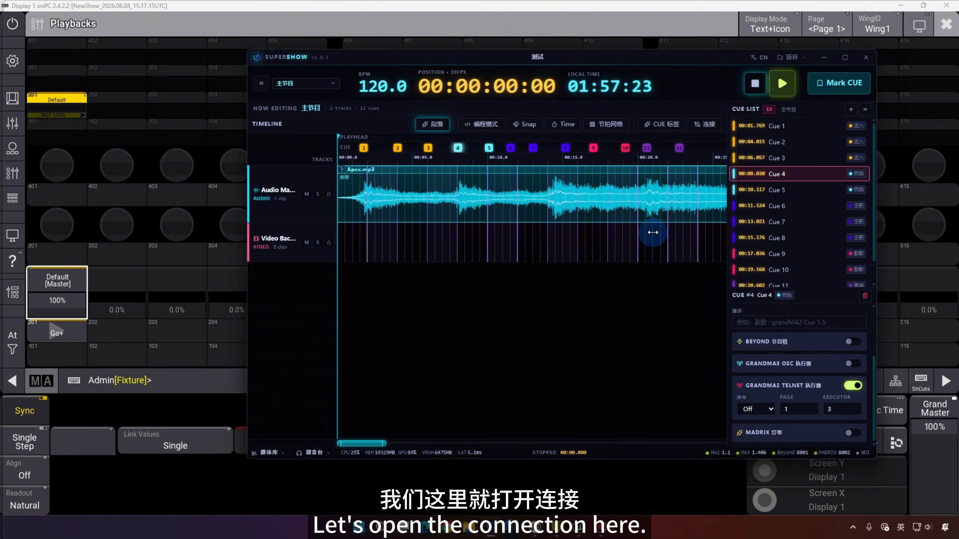
click(704, 126)
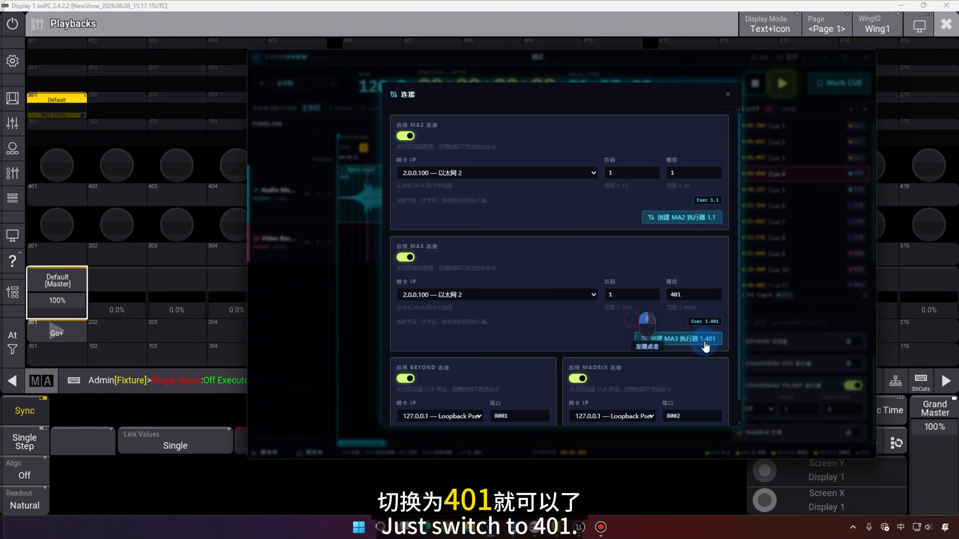
click(657, 339)
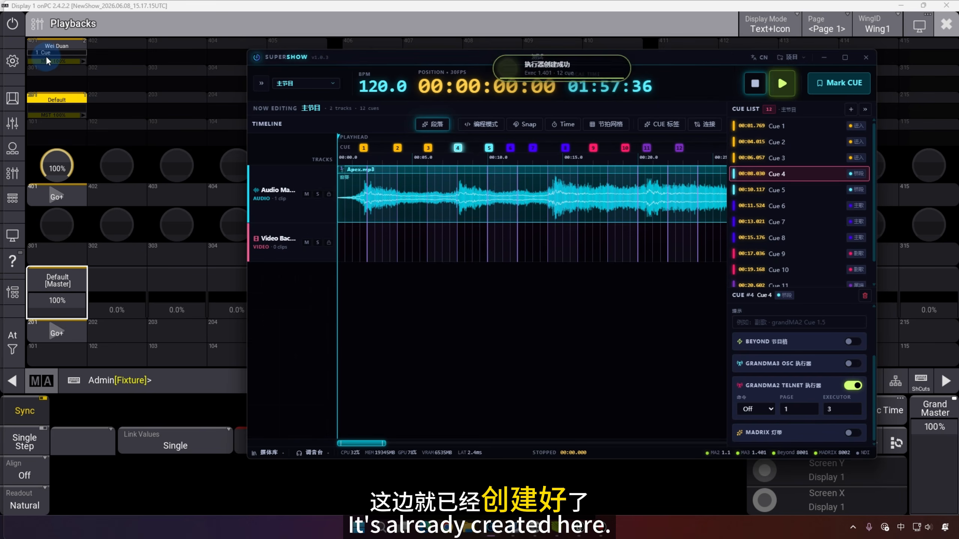
- Open the assignment of executor 401 on page 1 and examine its handle and sequence cues for colors, closing the editor at the end
click(85, 66)
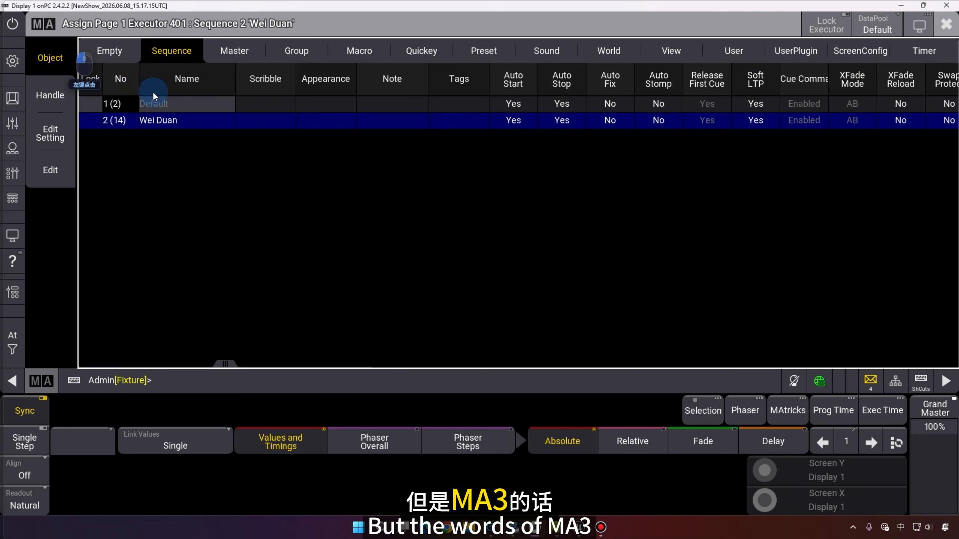
click(50, 94)
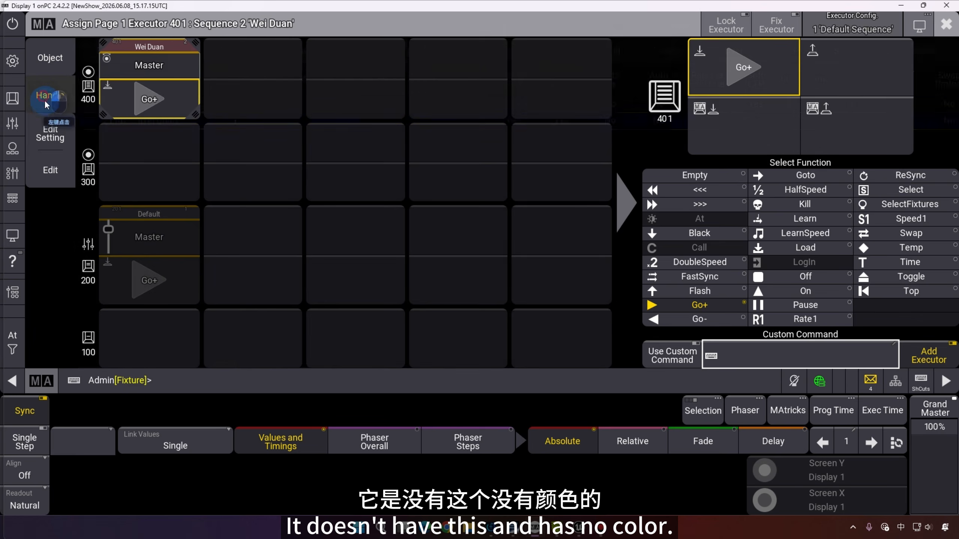
click(50, 133)
click(39, 173)
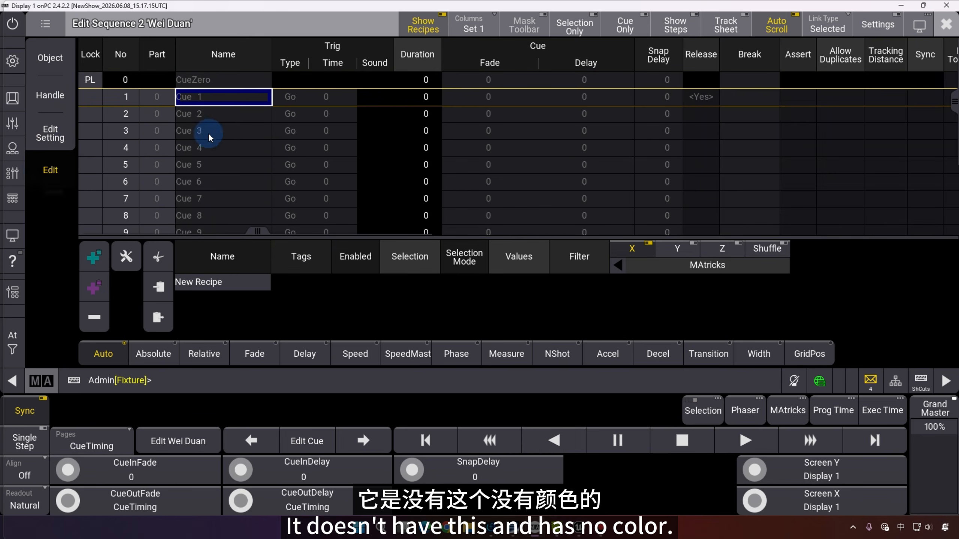
scroll(223, 159, down, 3)
scroll(213, 180, down, 5)
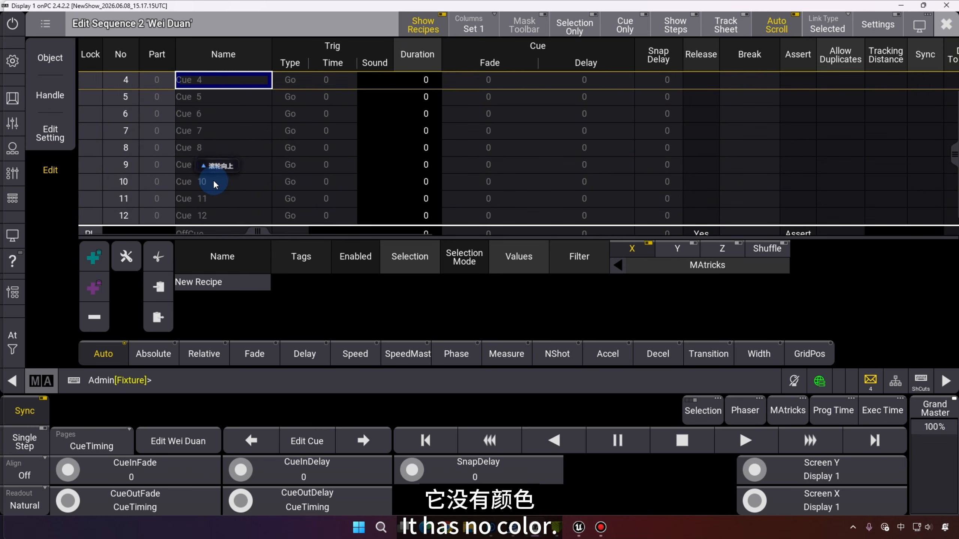
scroll(212, 180, down, 6)
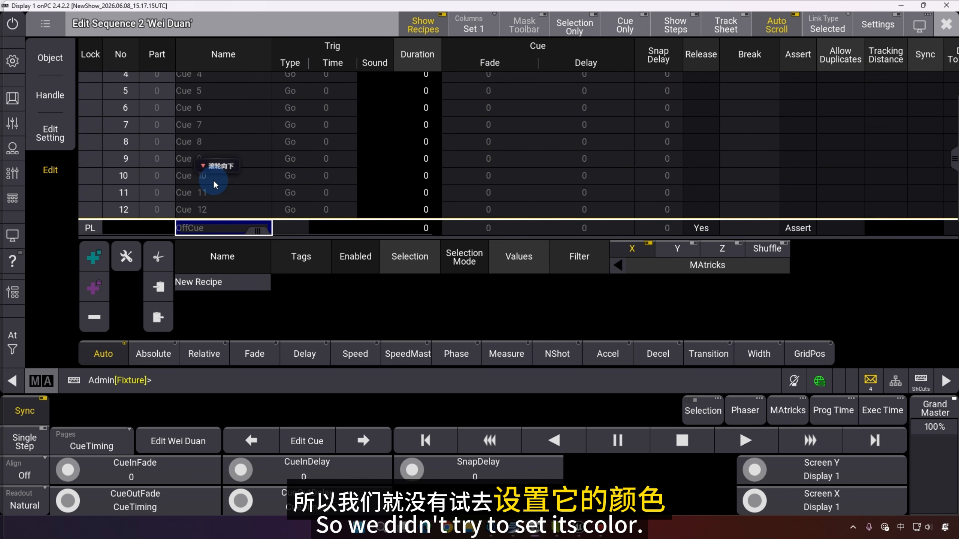
scroll(213, 180, up, 11)
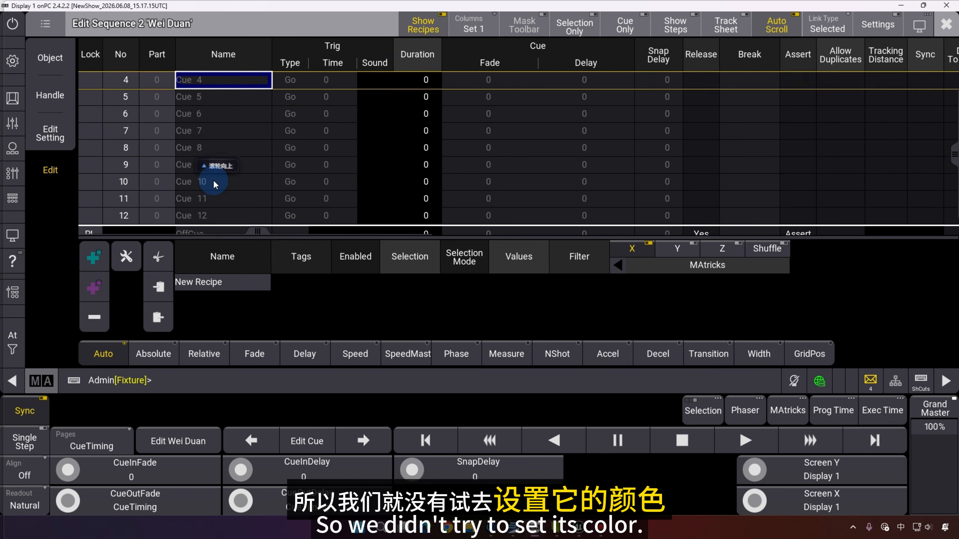
click(952, 30)
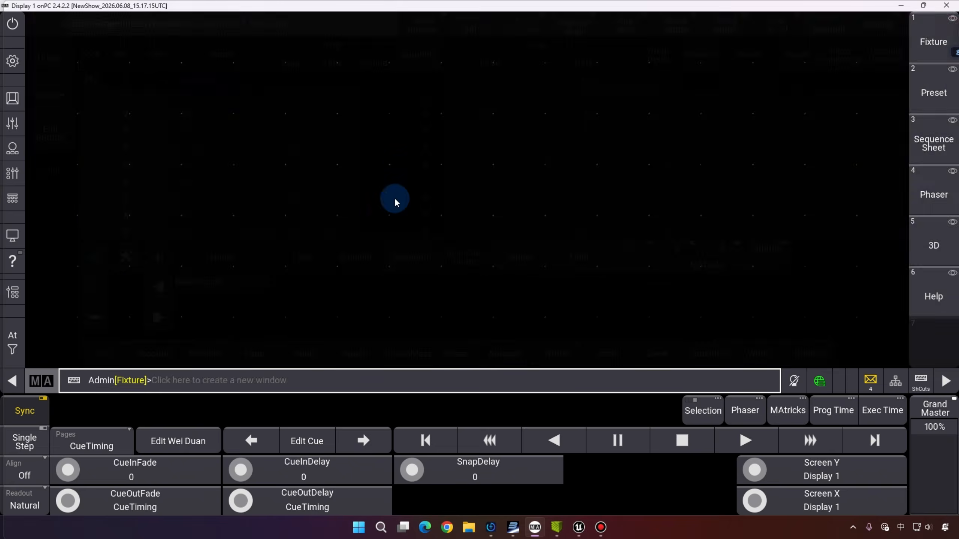
- With the Playbacks window open behind SuperShow, play the timeline through the first cues to test executor 401, and stop playback
click(10, 180)
click(499, 533)
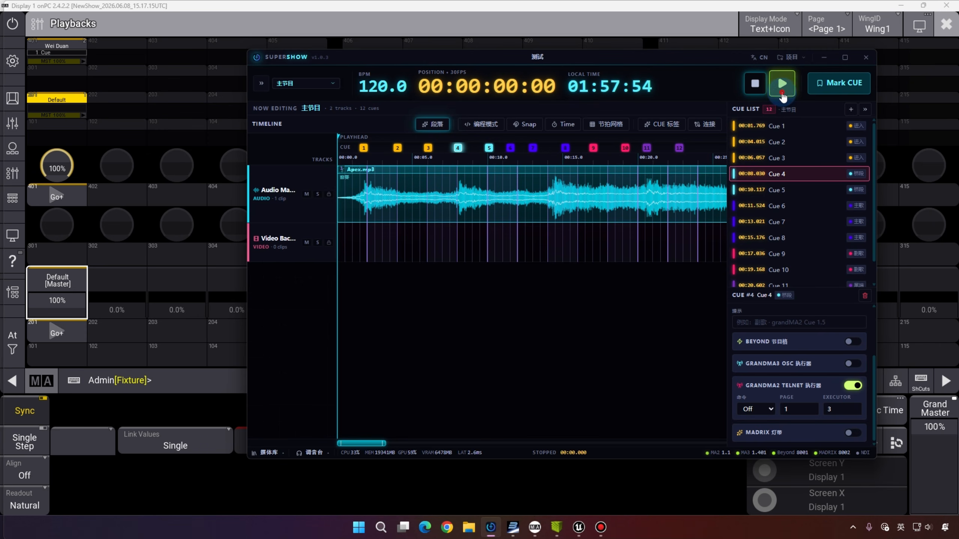
click(781, 89)
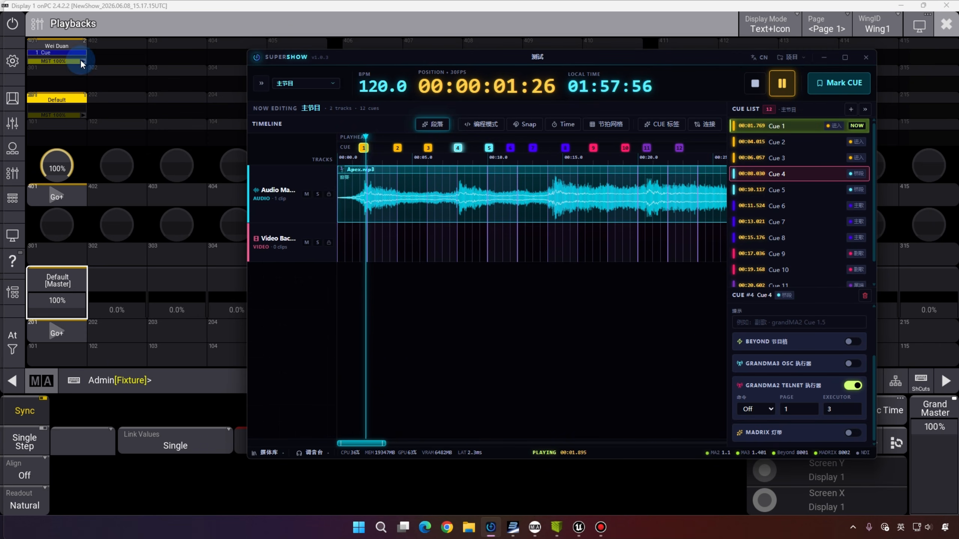
drag(416, 137, 459, 141)
click(755, 84)
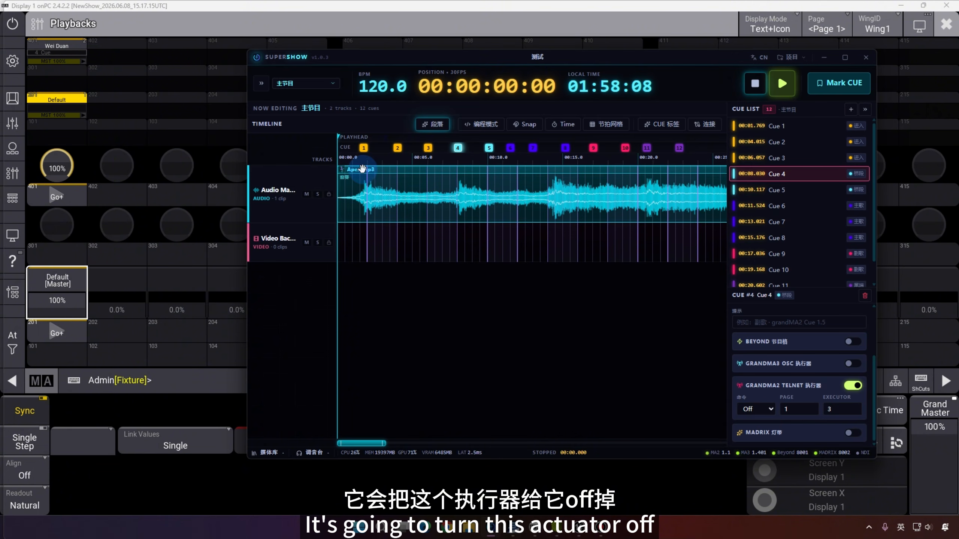
- Select Cue 2 on the timeline and enable its grandMA3 OSC executor trigger
click(397, 148)
click(851, 373)
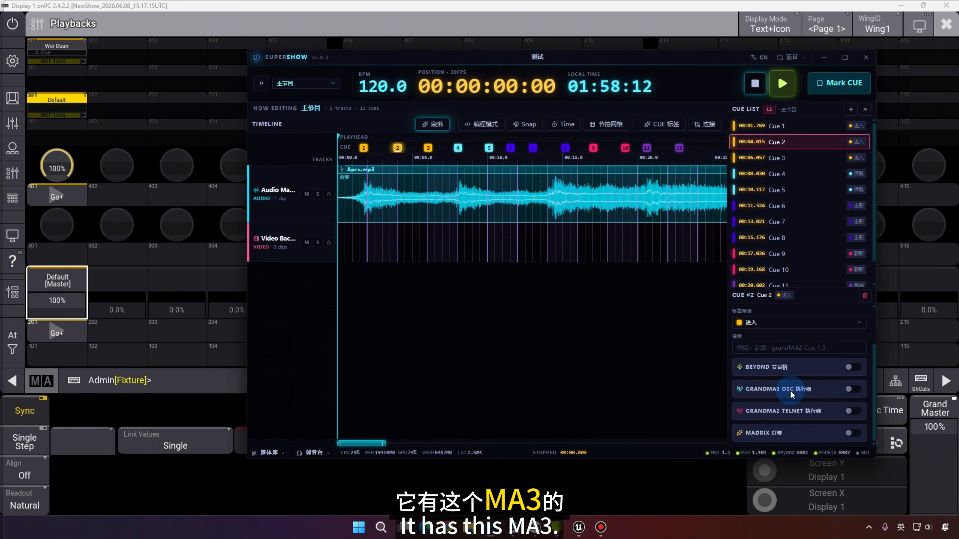
click(852, 389)
click(836, 413)
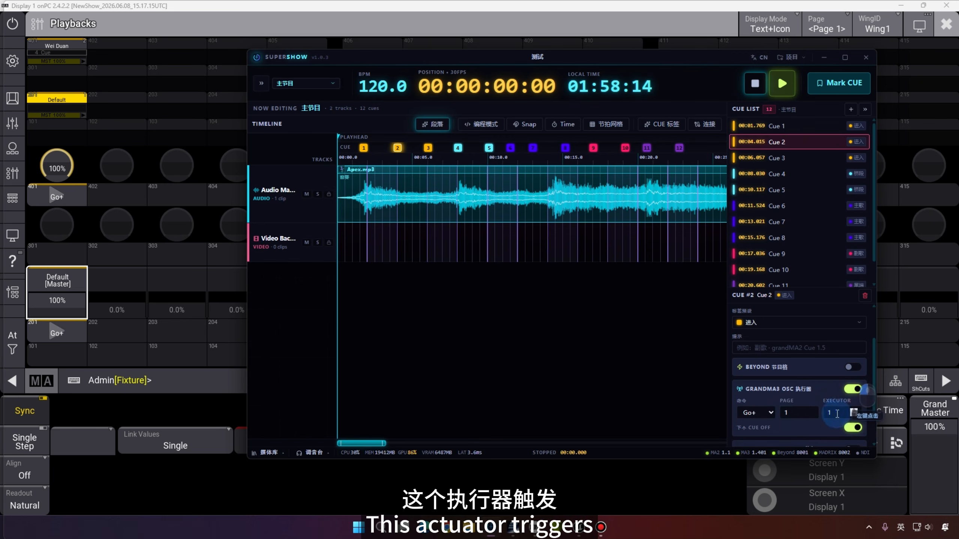
- In grandMA3, store a new sequence on executor 403 of page 1
click(134, 91)
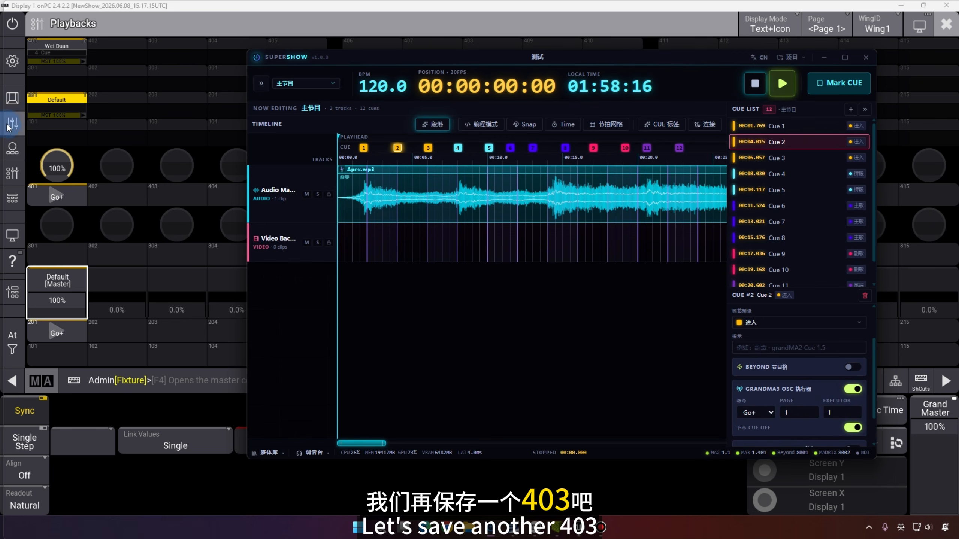
click(11, 100)
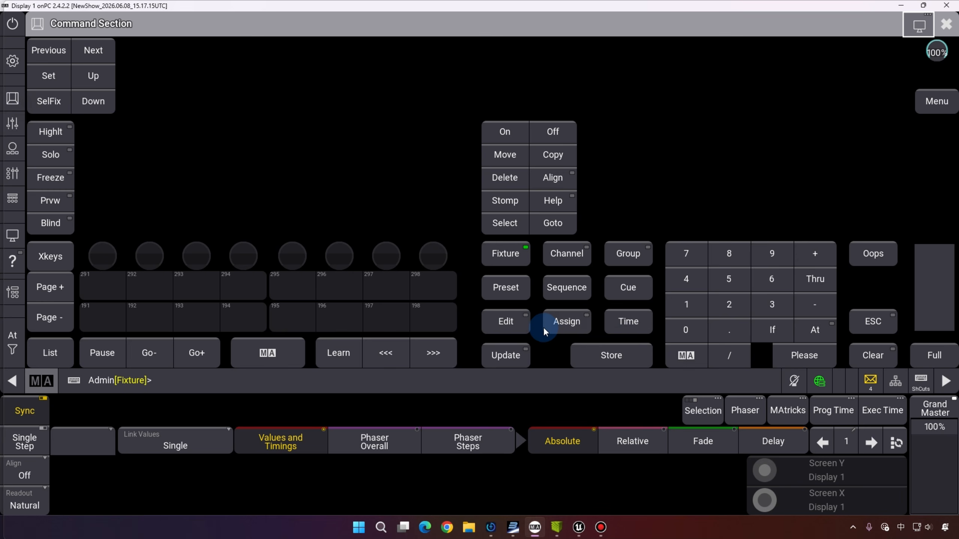
click(611, 357)
click(13, 173)
click(191, 53)
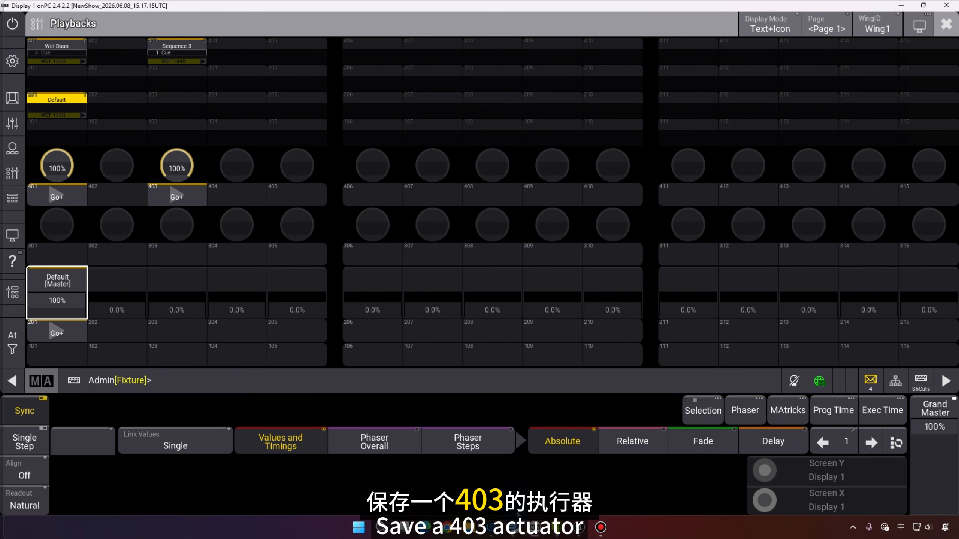
- Back in SuperShow, set Cue 2's grandMA3 OSC trigger to executor 403 and disable its next-cue Off option
click(497, 534)
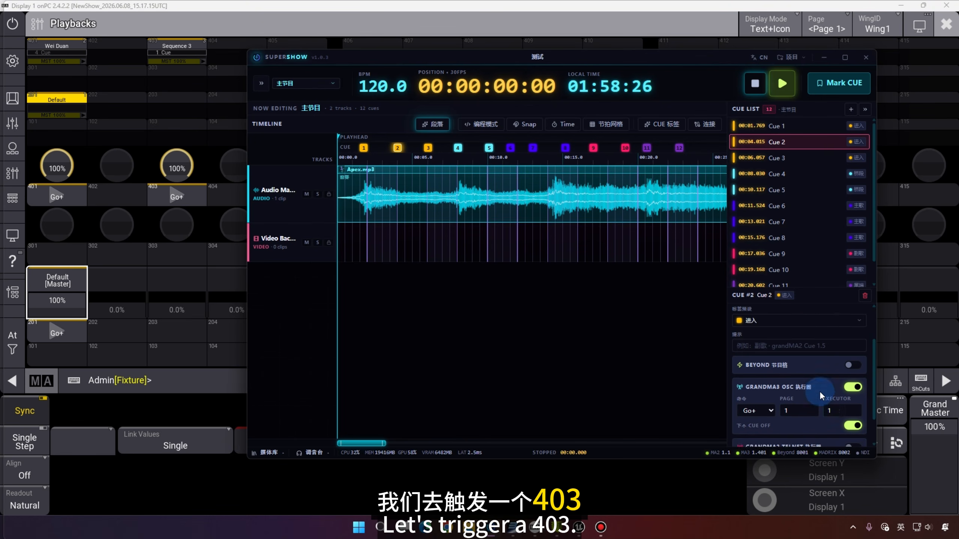
scroll(800, 393, down, 1)
click(845, 373)
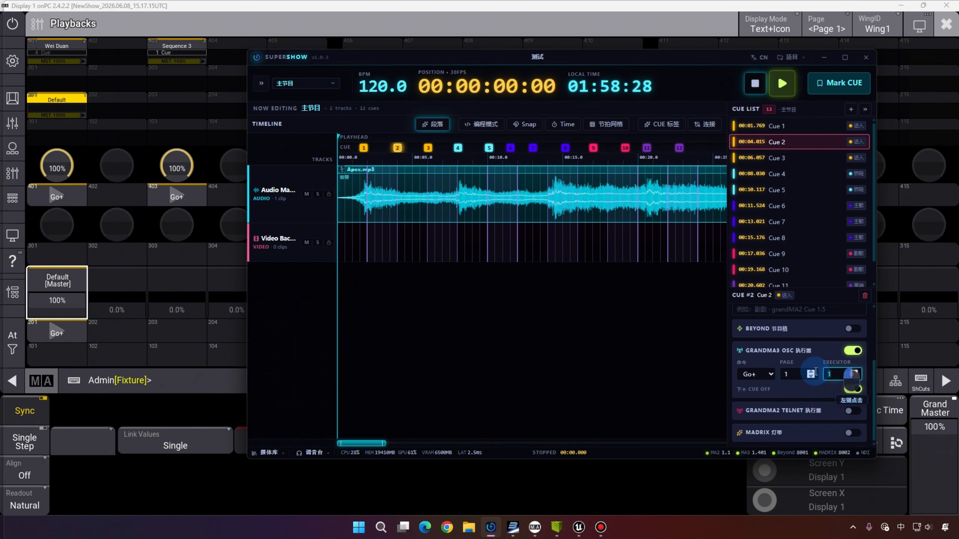
text(403)
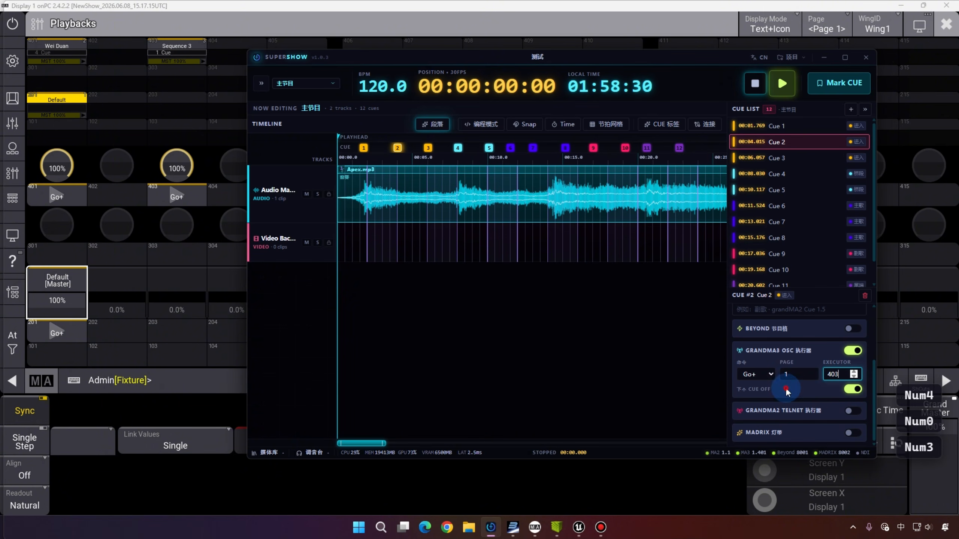
click(854, 389)
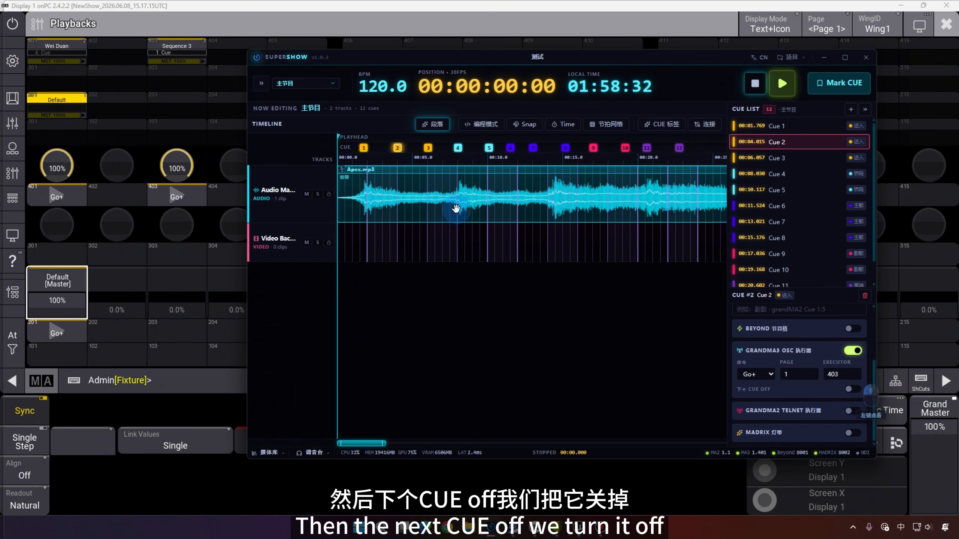
- For Cue 4, disable the grandMA2 Telnet executor trigger and enable the grandMA3 OSC executor trigger
click(458, 148)
click(853, 385)
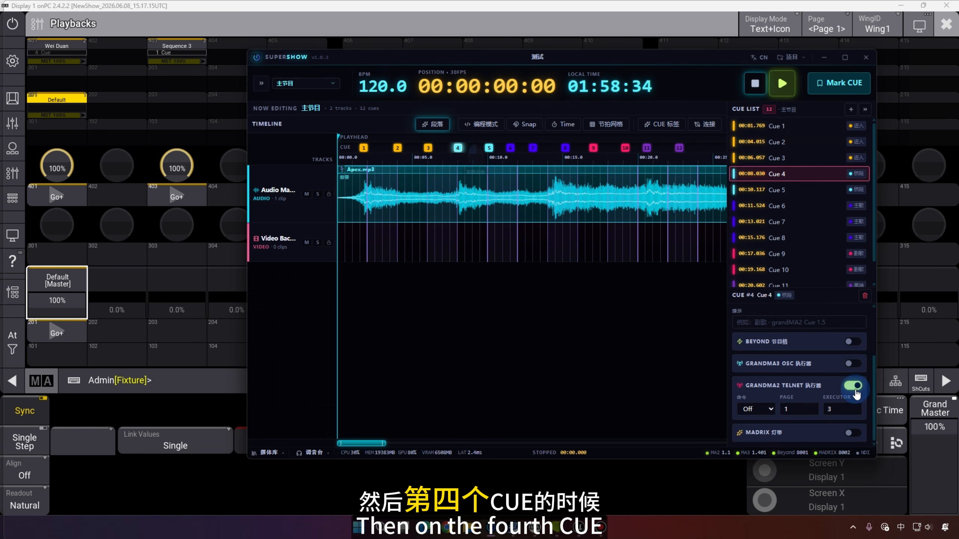
click(854, 386)
click(854, 389)
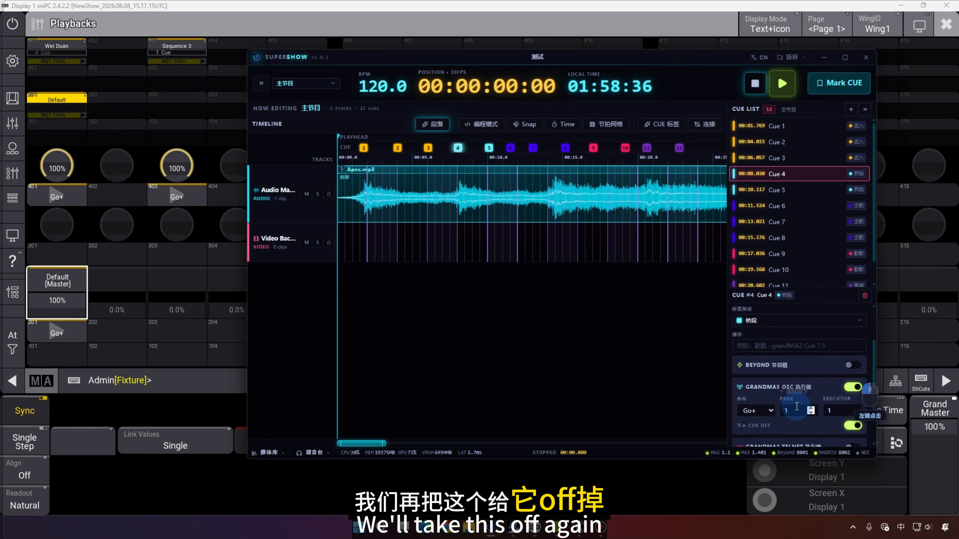
- Set Cue 4's grandMA3 OSC trigger to executor 403 with the command Off
scroll(845, 387, down, 1)
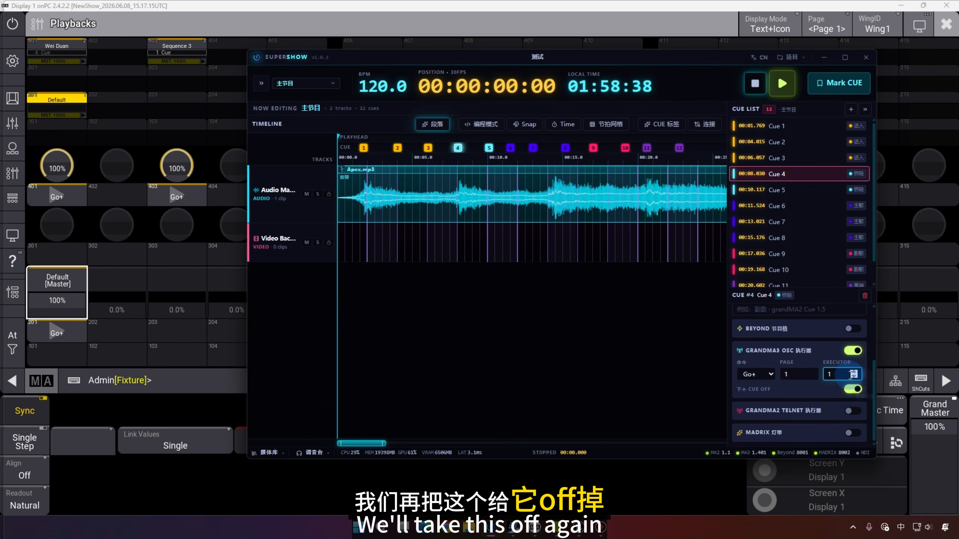
text(403)
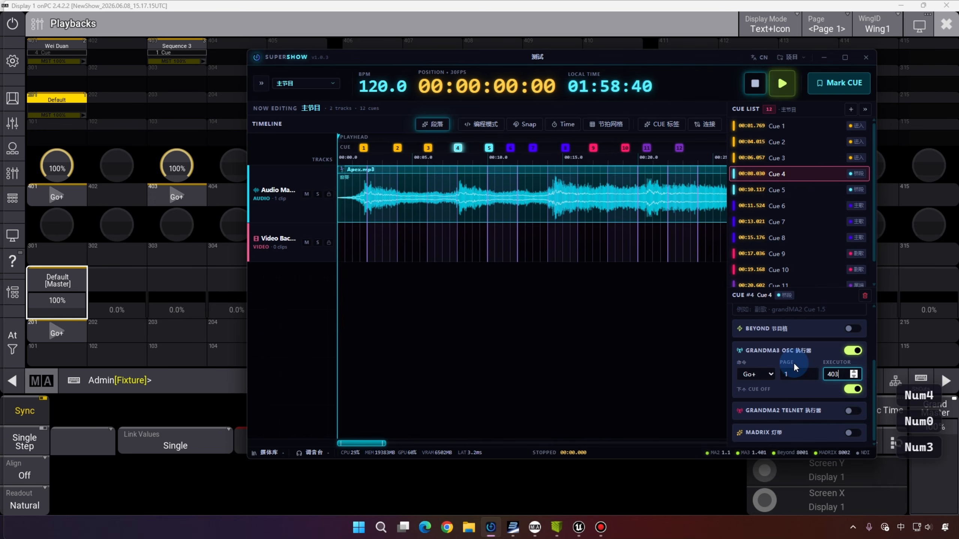
click(750, 373)
click(757, 400)
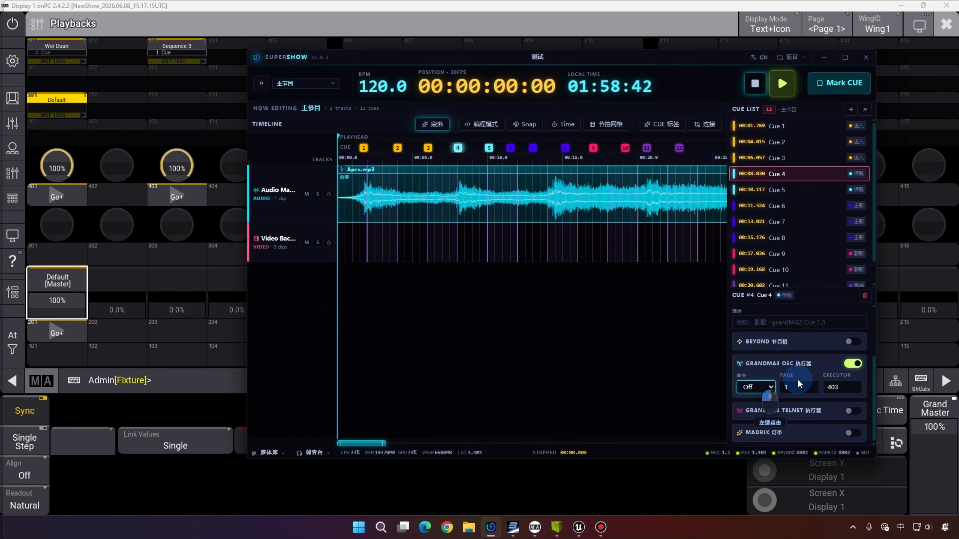
- Play the timeline through Cue 4 to test executor 403, stop playback, and reposition the SuperShow window over grandMA3
click(779, 84)
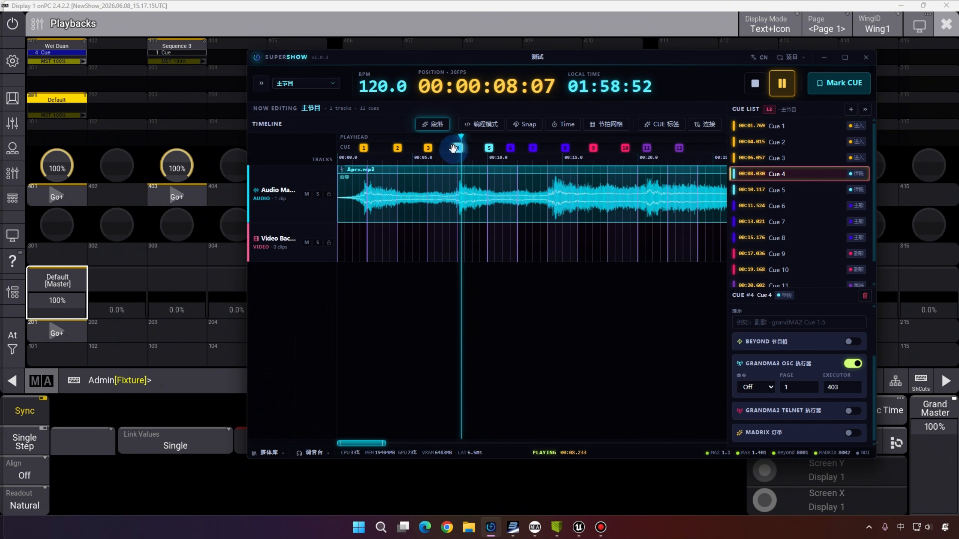
click(756, 83)
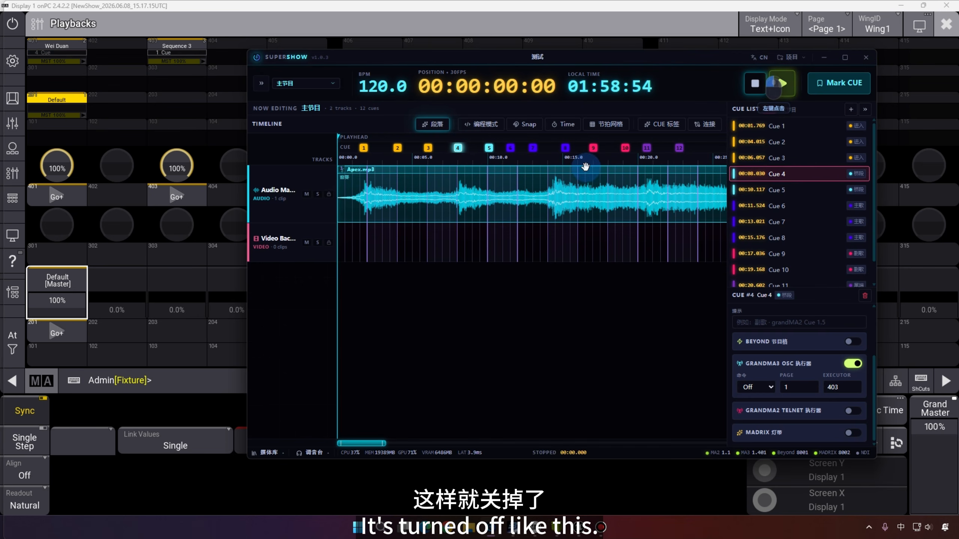
drag(590, 66, 551, 74)
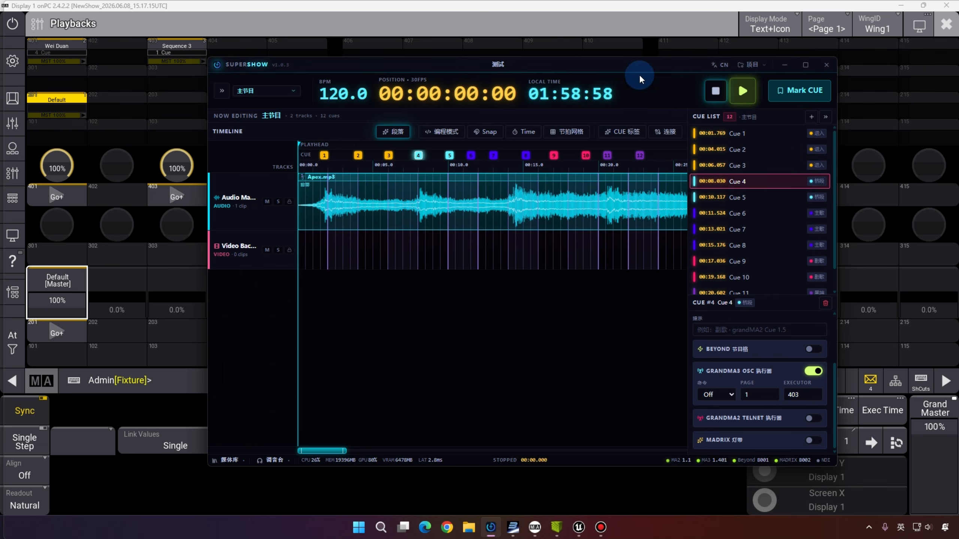
drag(625, 66, 613, 56)
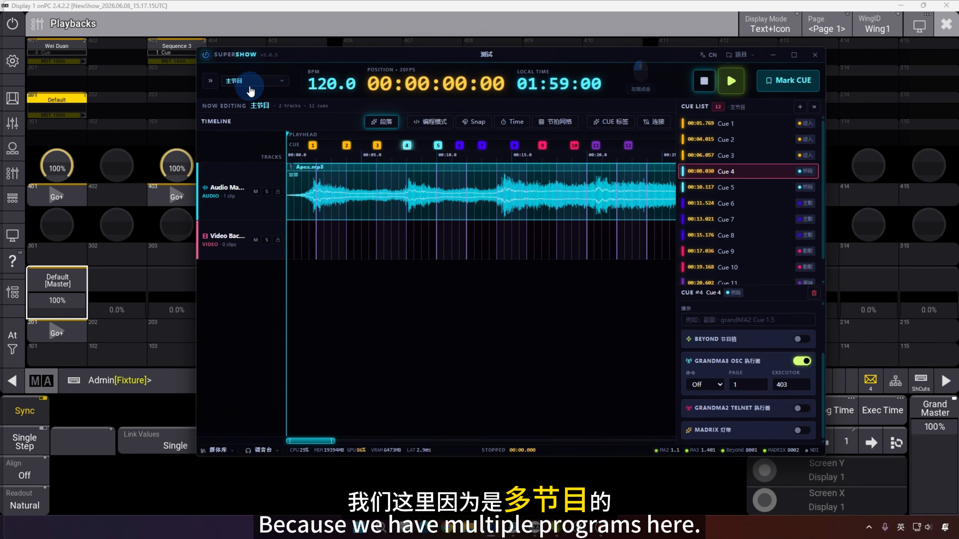
- Expand the show list, open 节目 2 and place the playhead at about 1.9 seconds on its timeline
click(210, 80)
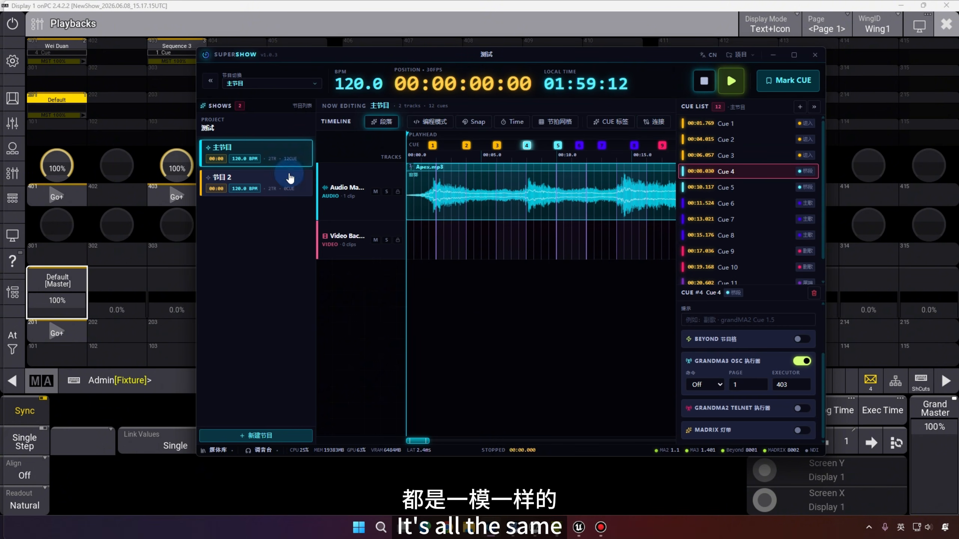
click(257, 184)
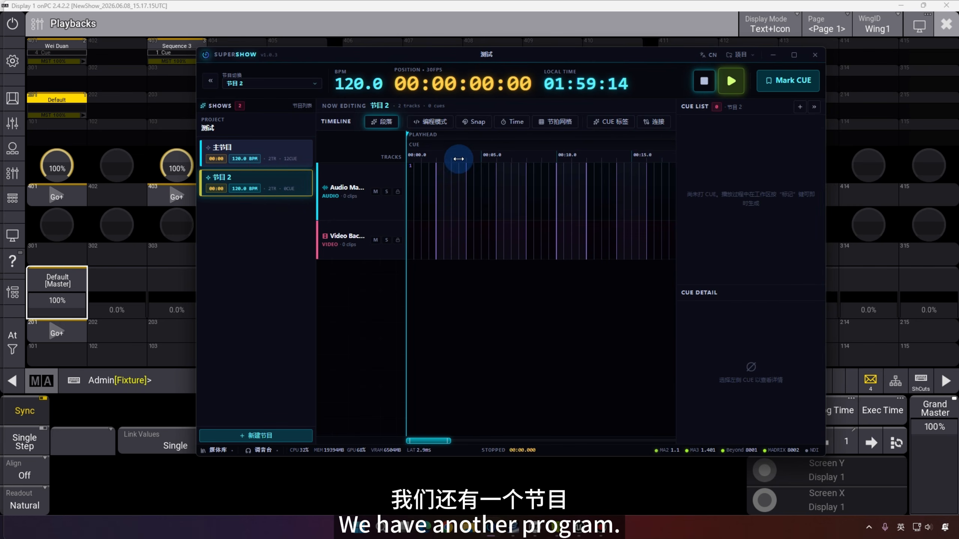
click(435, 152)
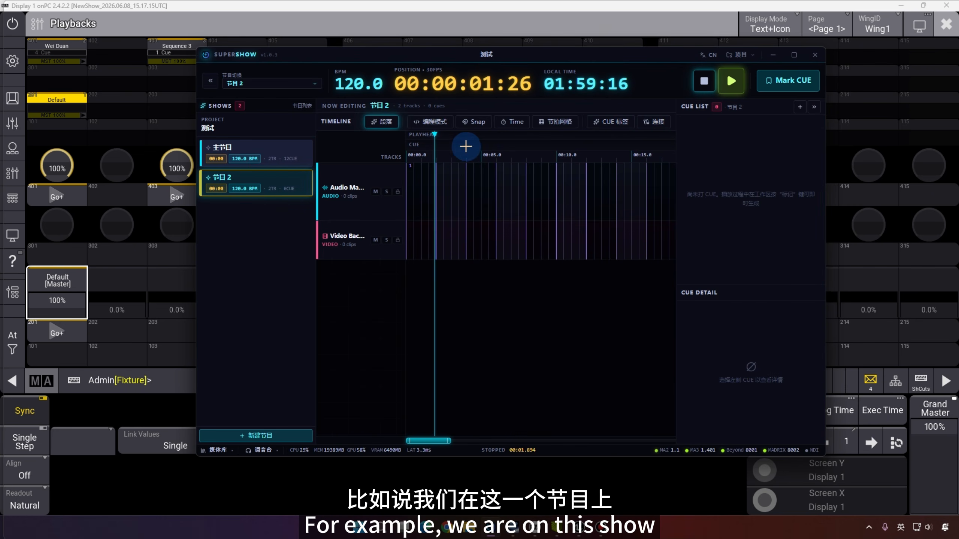
- Make 进入 the default CUE label preset
click(611, 121)
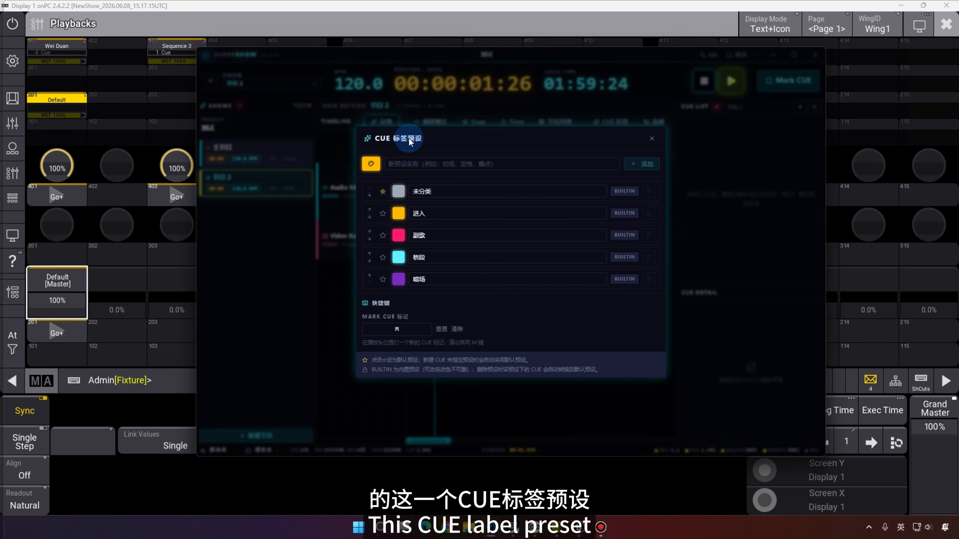
click(382, 213)
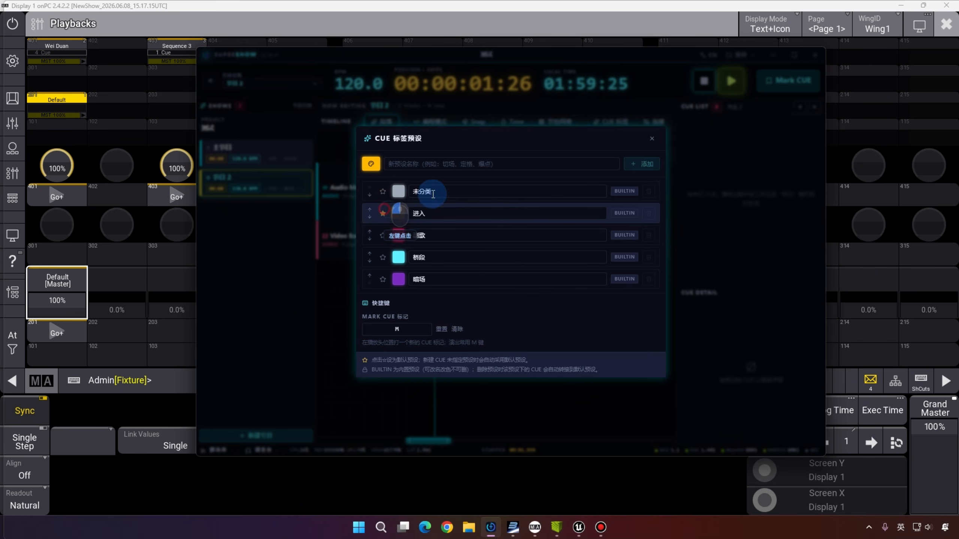
click(653, 139)
- Mark five cues on 节目 2's timeline at about 2.5, 5.9, 8.8, 12.9 and 16 seconds
click(444, 145)
click(495, 145)
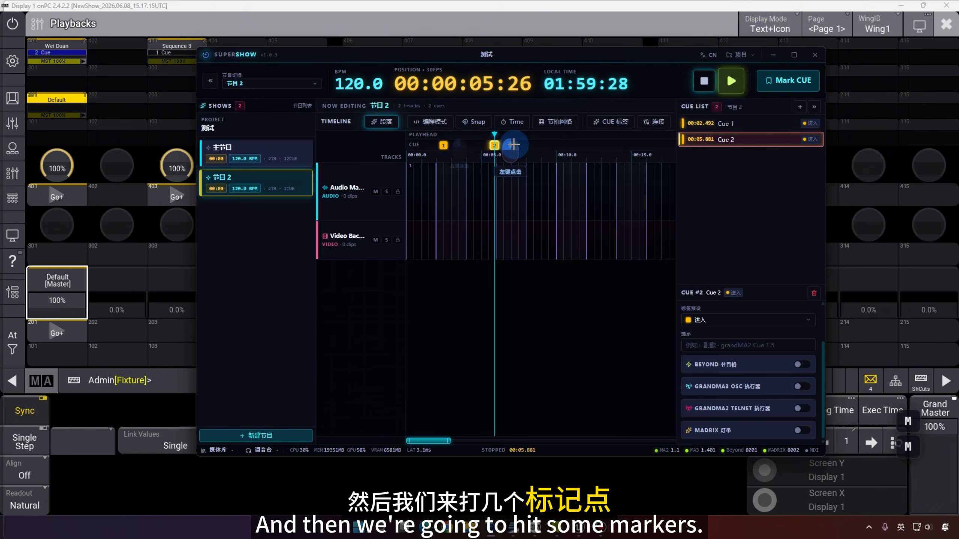
click(539, 145)
click(601, 145)
click(646, 146)
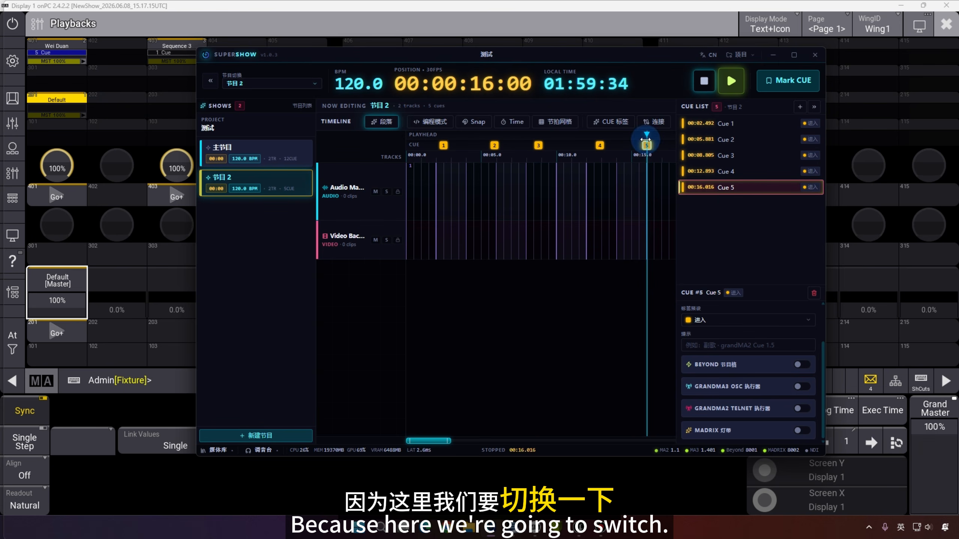
- Delete all the cue markers from 节目 2's timeline
drag(646, 143, 508, 147)
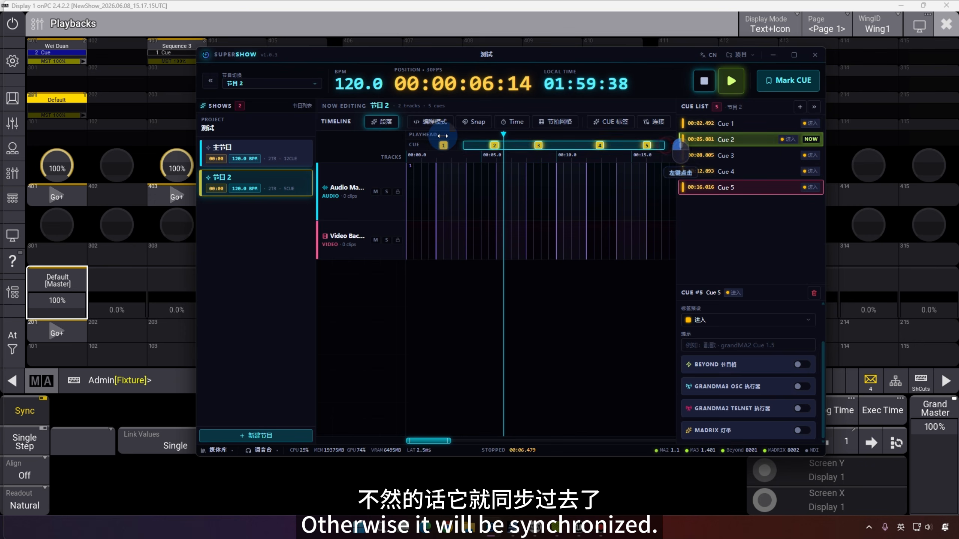
key(Delete)
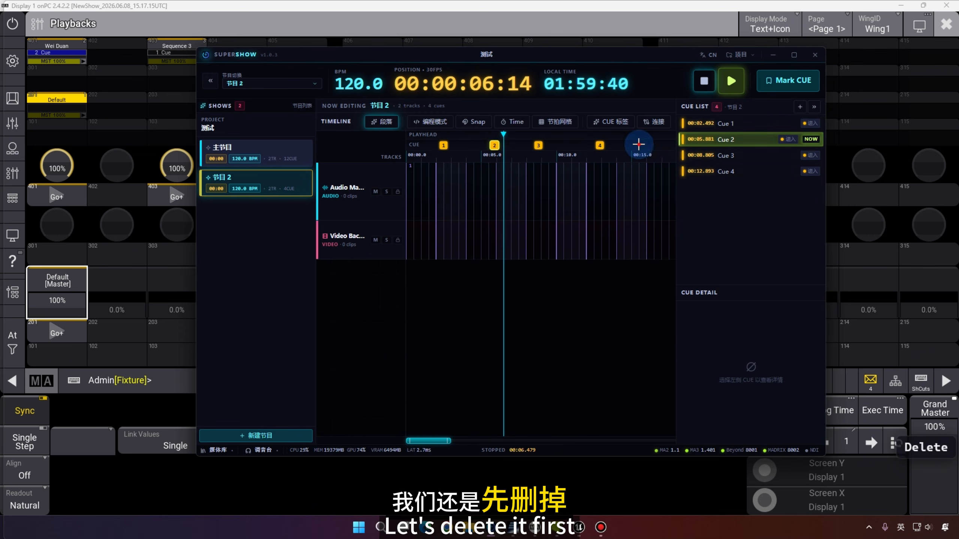
drag(641, 136, 410, 150)
click(801, 294)
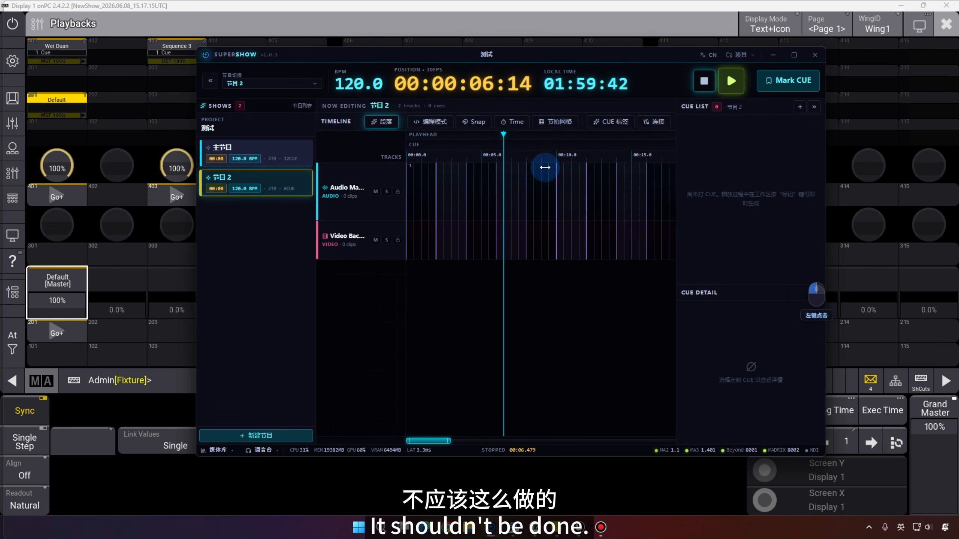
- Switch to 主节目 and create its MA3 executor 1.401 from the connection settings
click(210, 152)
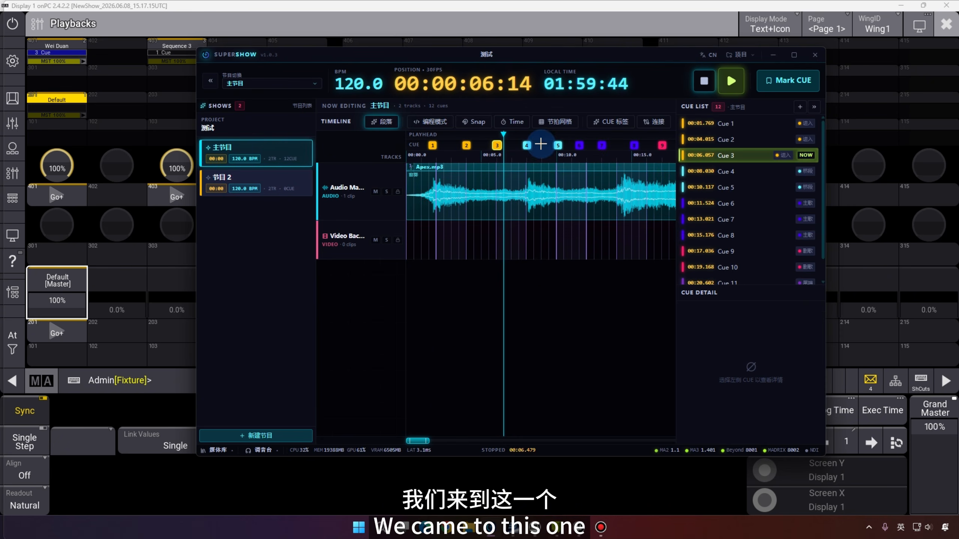
click(660, 127)
click(638, 336)
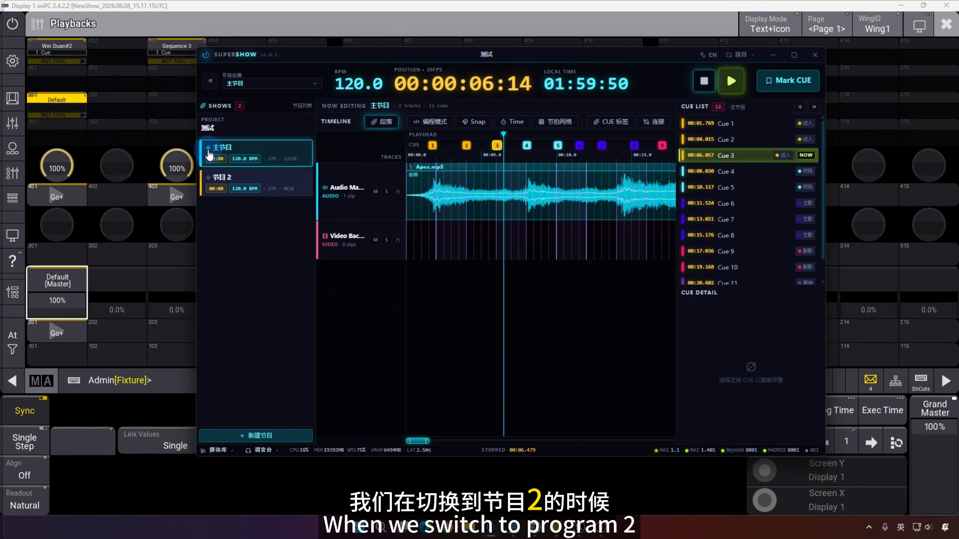
- Switch to 节目 2 and set its MA3 connection slot to 402
click(265, 180)
click(657, 123)
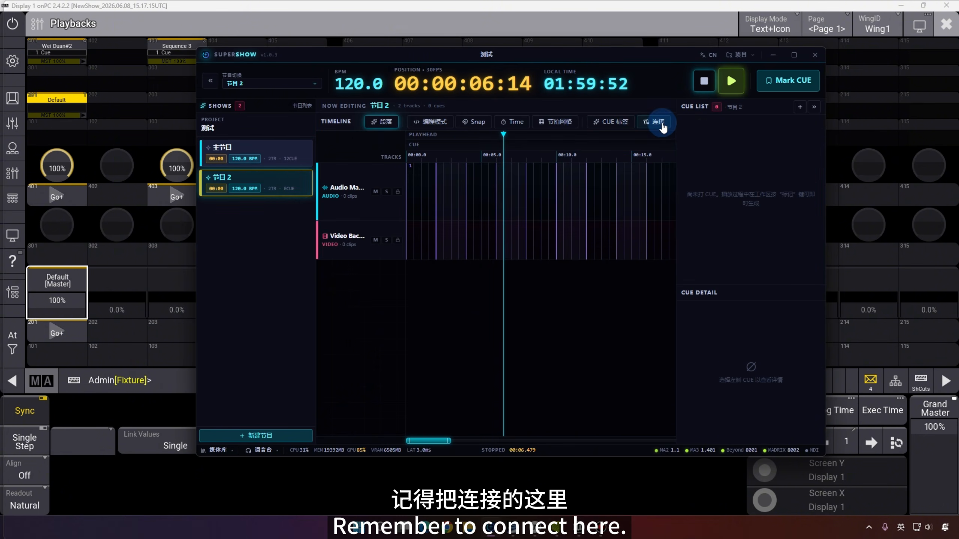
click(628, 315)
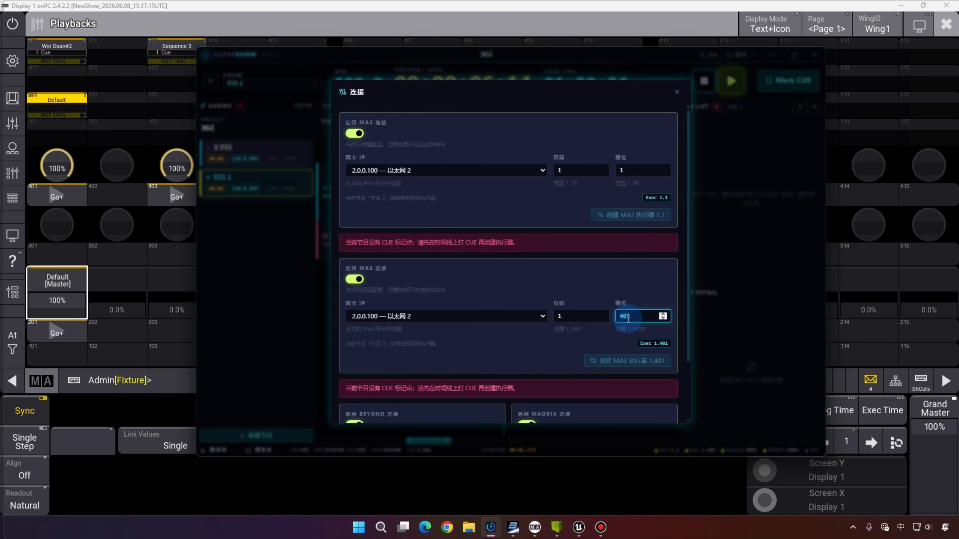
text(402)
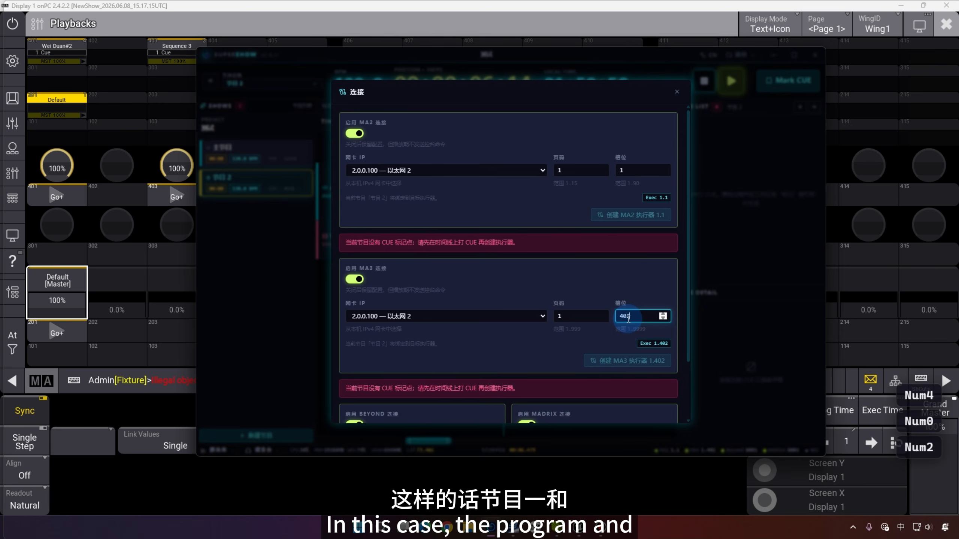
click(636, 277)
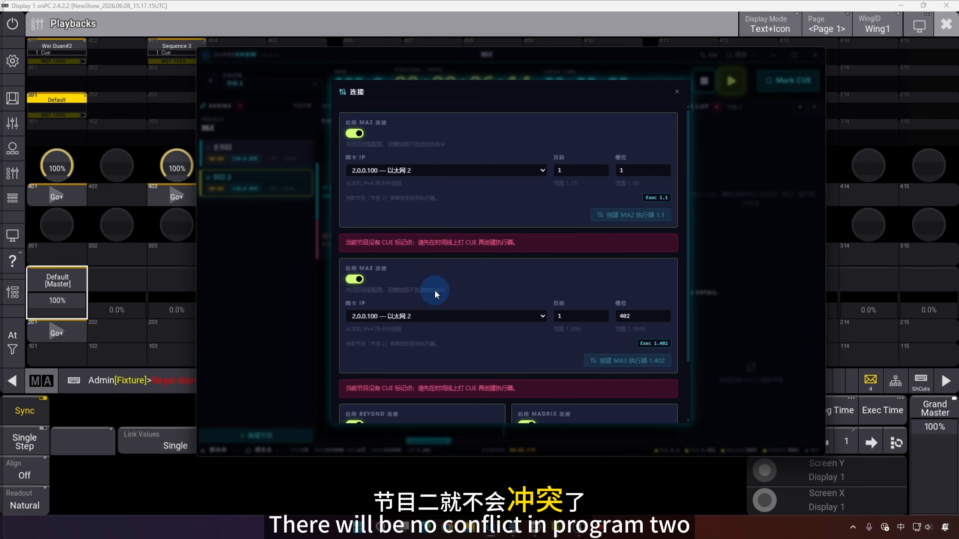
click(356, 278)
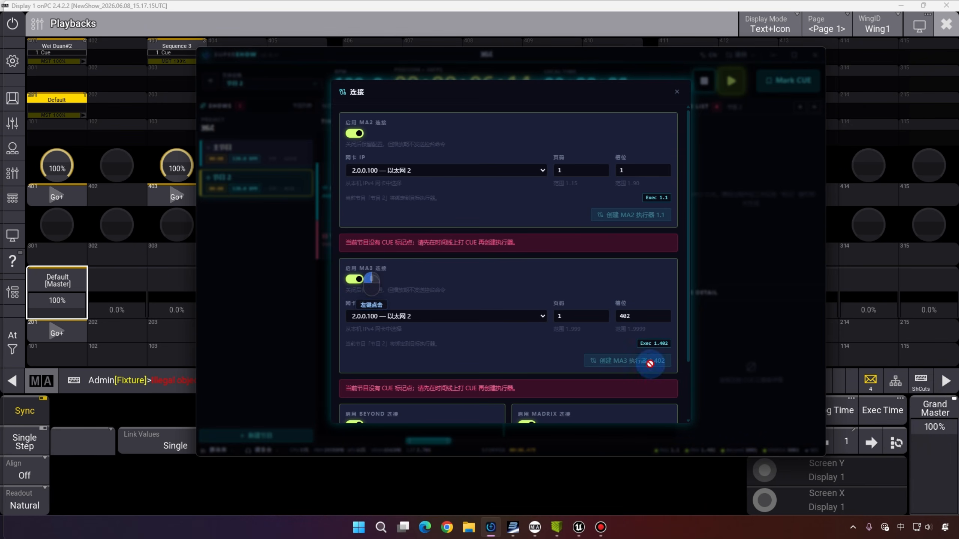
click(676, 93)
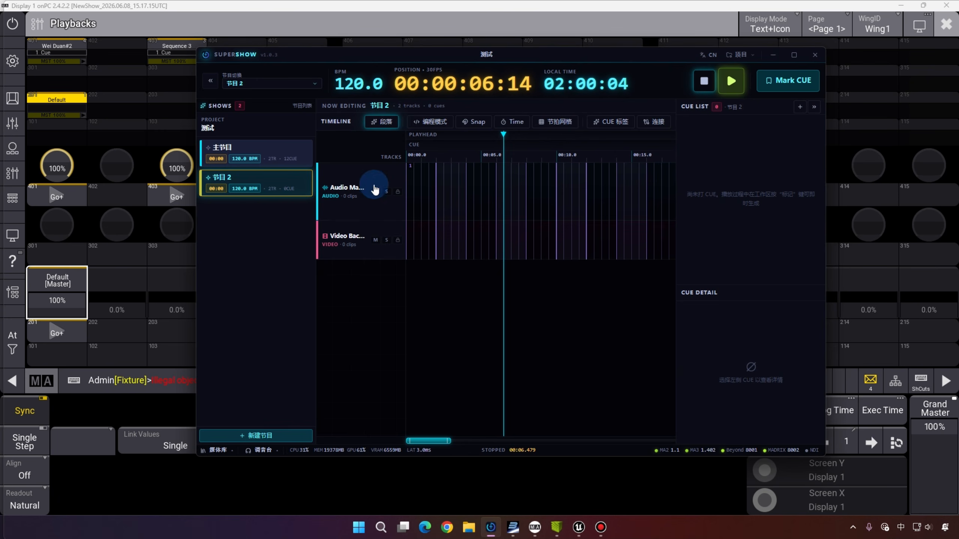
- Delete 节目 2 from the project and create a new show in its place
click(298, 185)
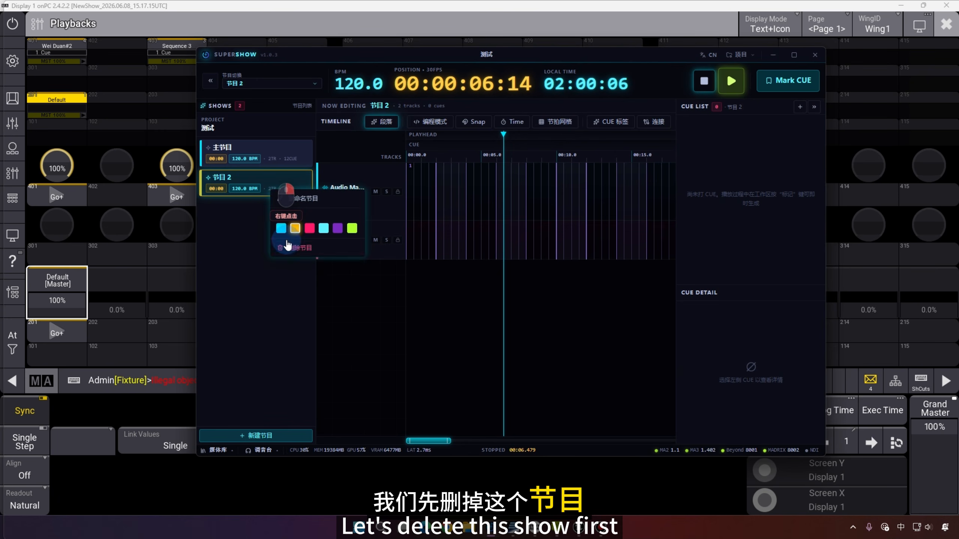
click(297, 246)
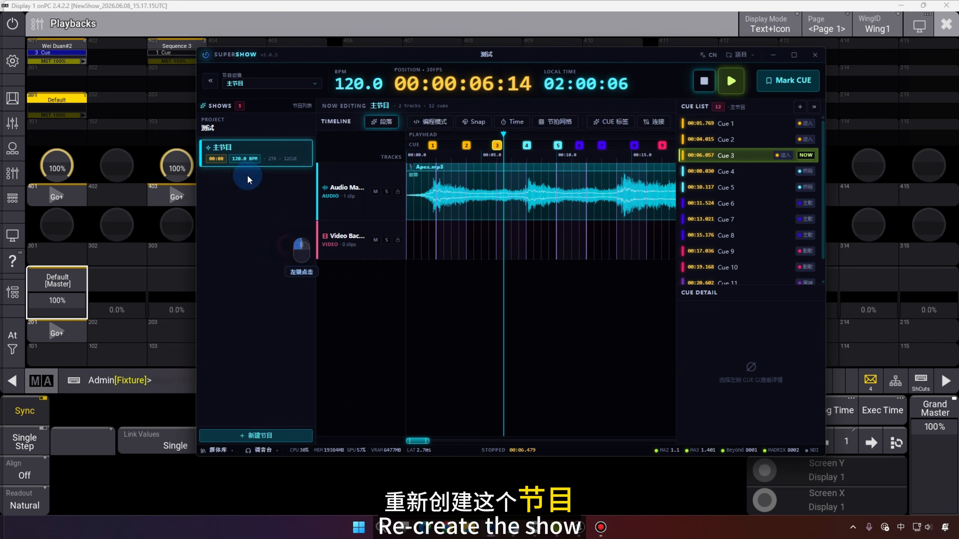
click(251, 436)
- Set the new 节目 2's MA3 connection slot to 404 and disable the MA2 connection
click(657, 122)
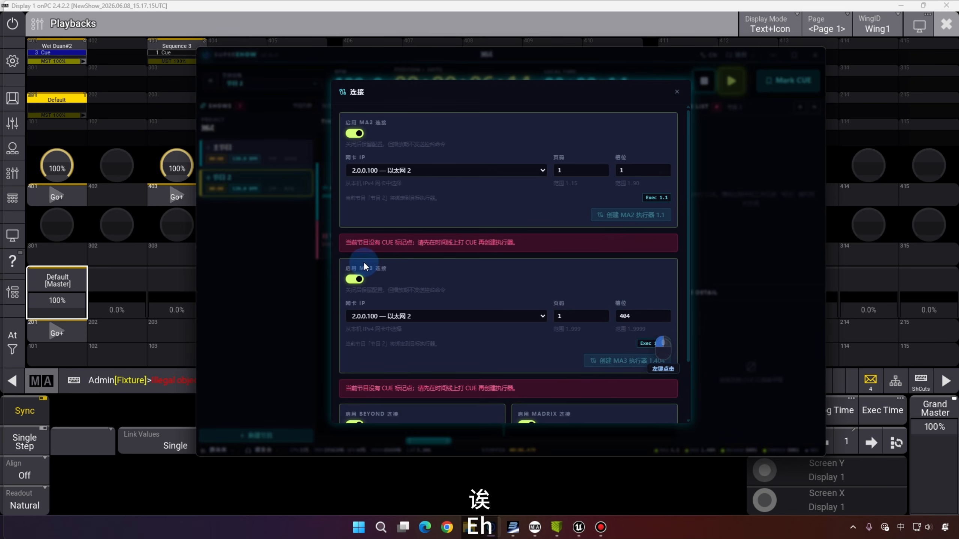
click(353, 280)
click(353, 280)
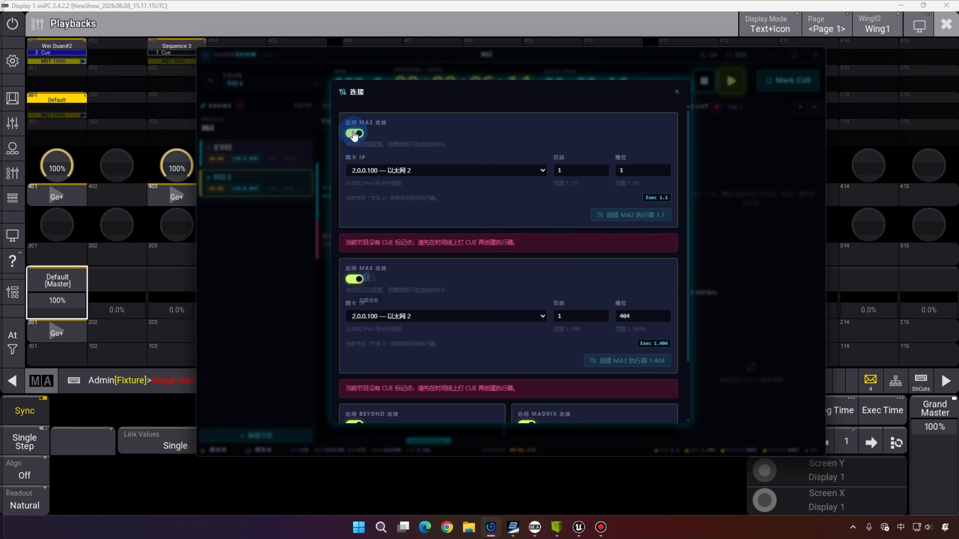
click(354, 133)
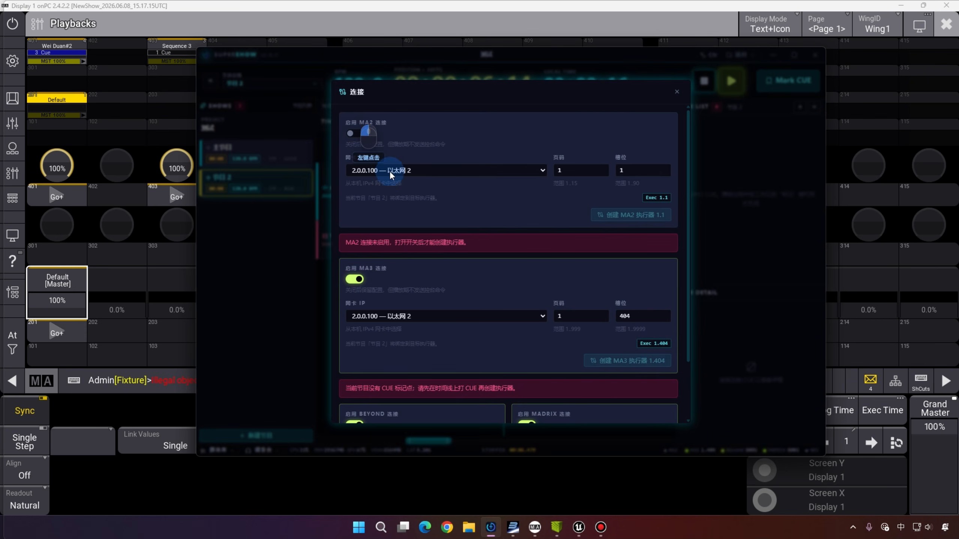
click(355, 134)
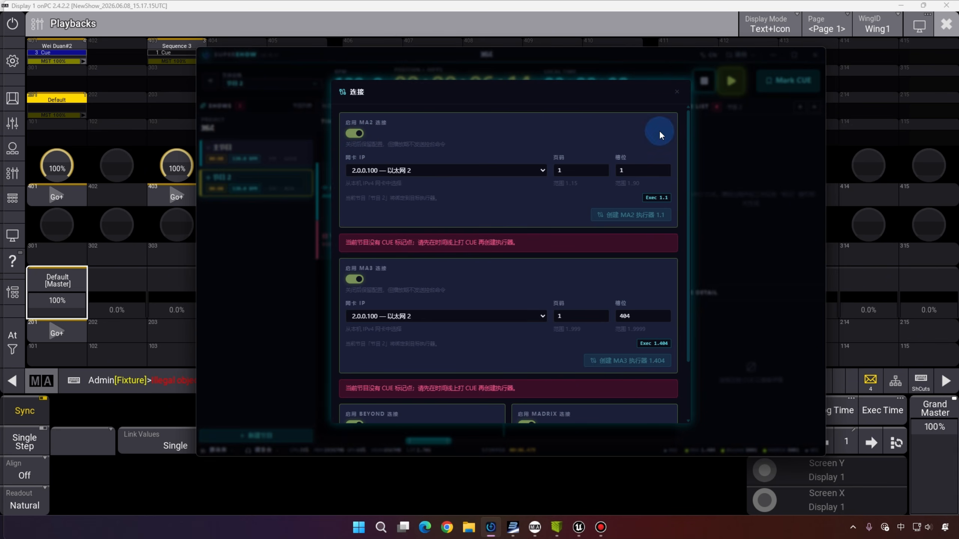
click(679, 92)
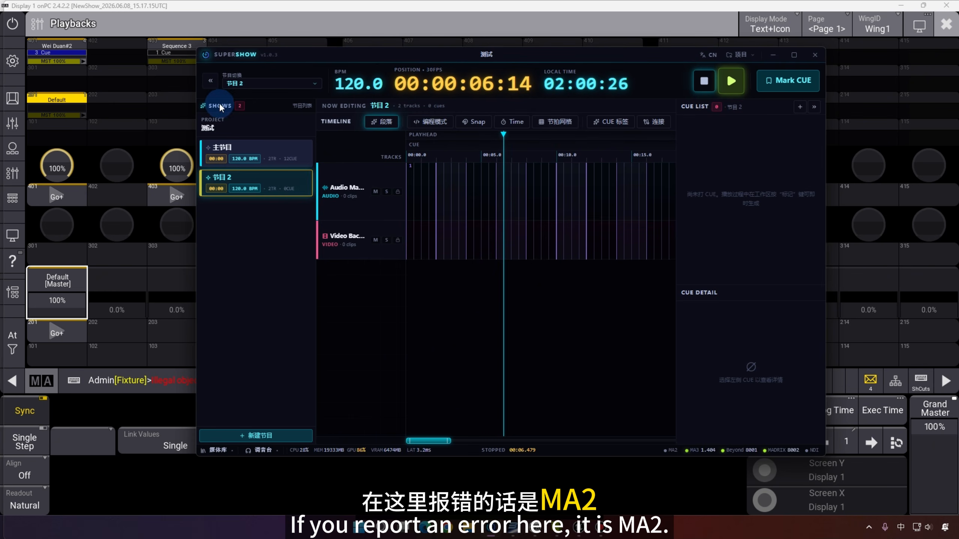
right_click(272, 182)
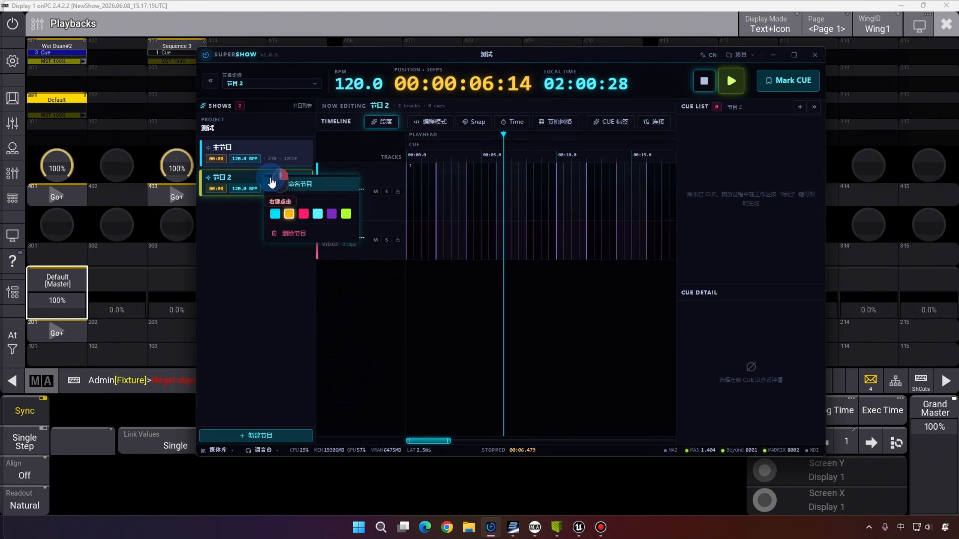
click(270, 181)
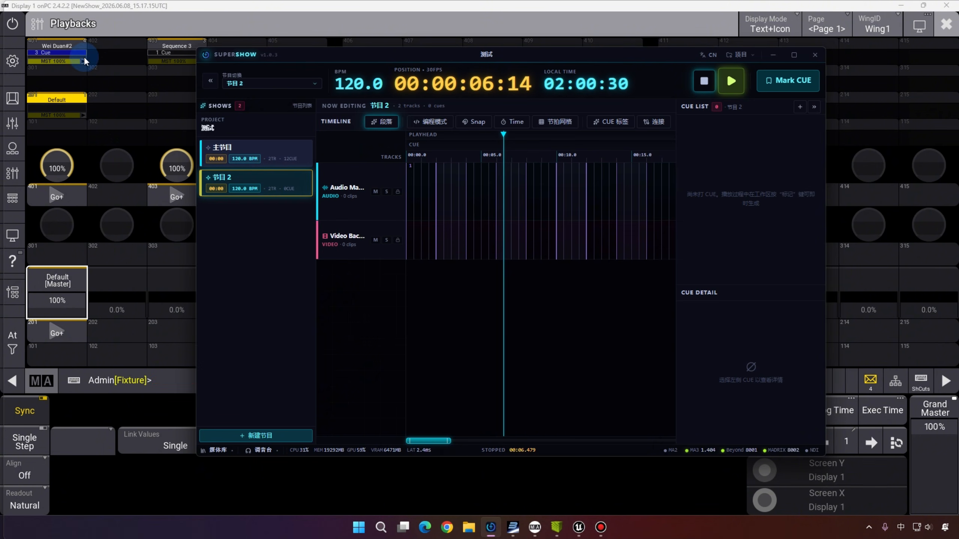
- Switch to 主节目 and disable the MA3 connection in its connection settings
click(285, 162)
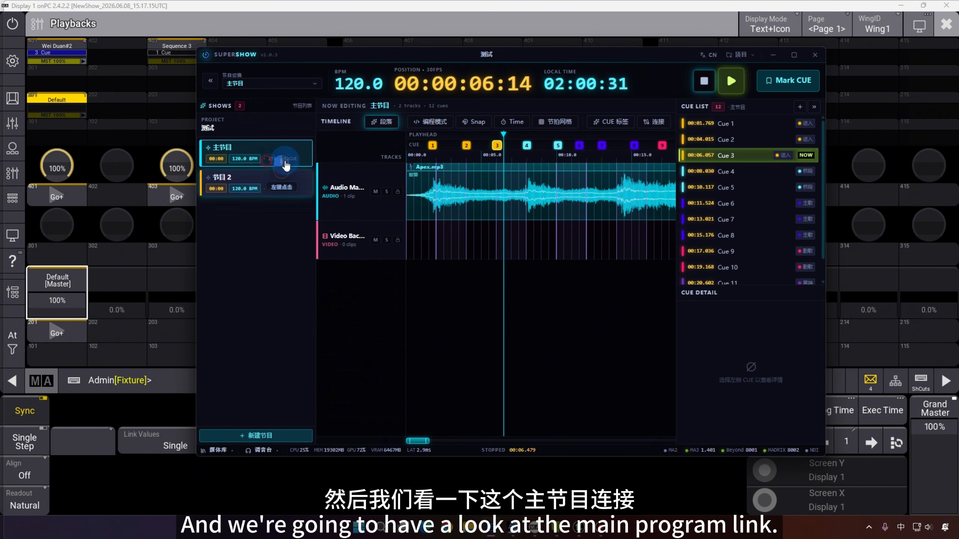
click(656, 123)
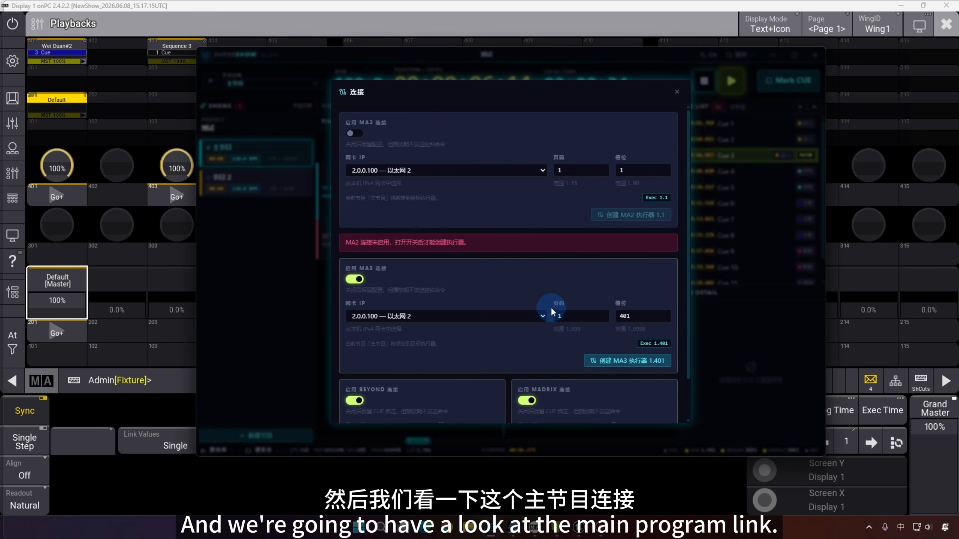
click(351, 280)
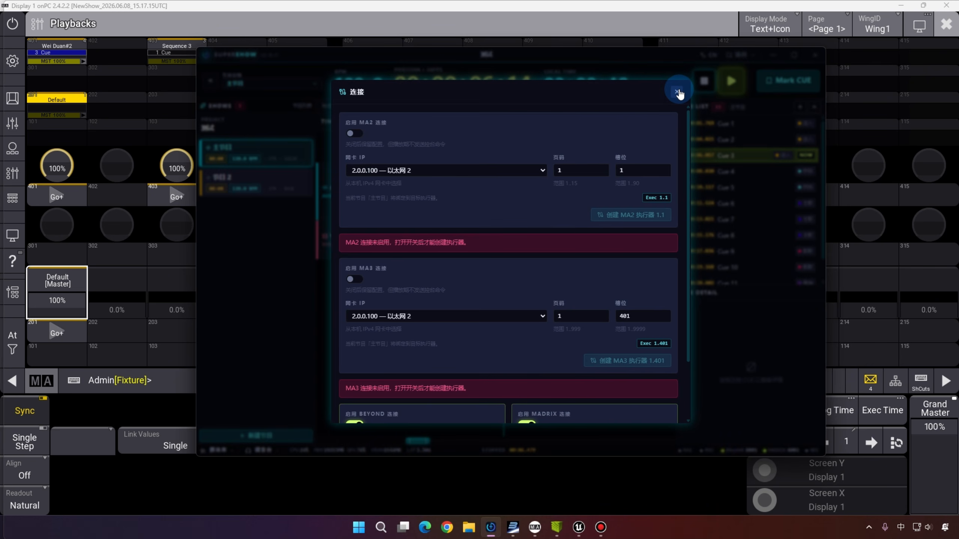
click(677, 91)
- Switch to 节目 2 and re-enable its MA3 connection, keeping page 1 and slot 404
click(247, 176)
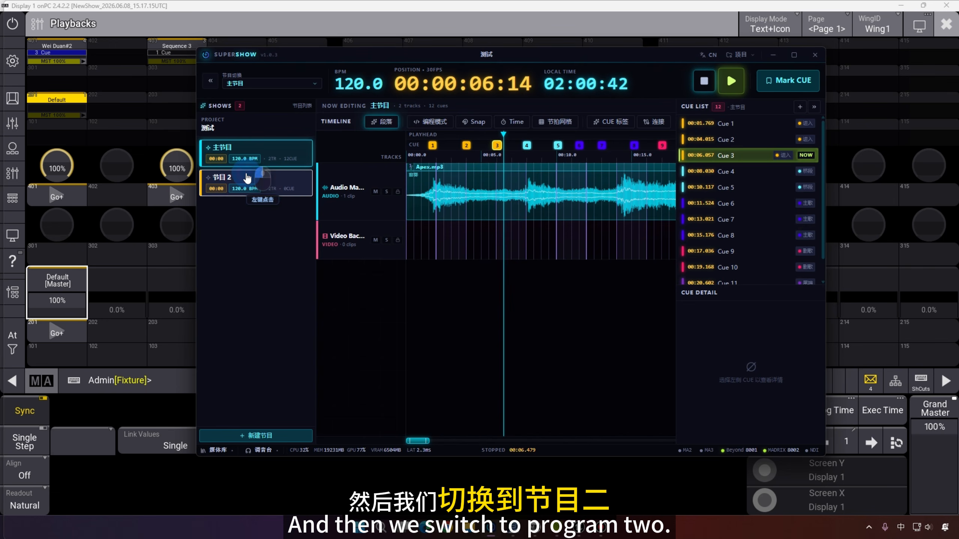
click(652, 123)
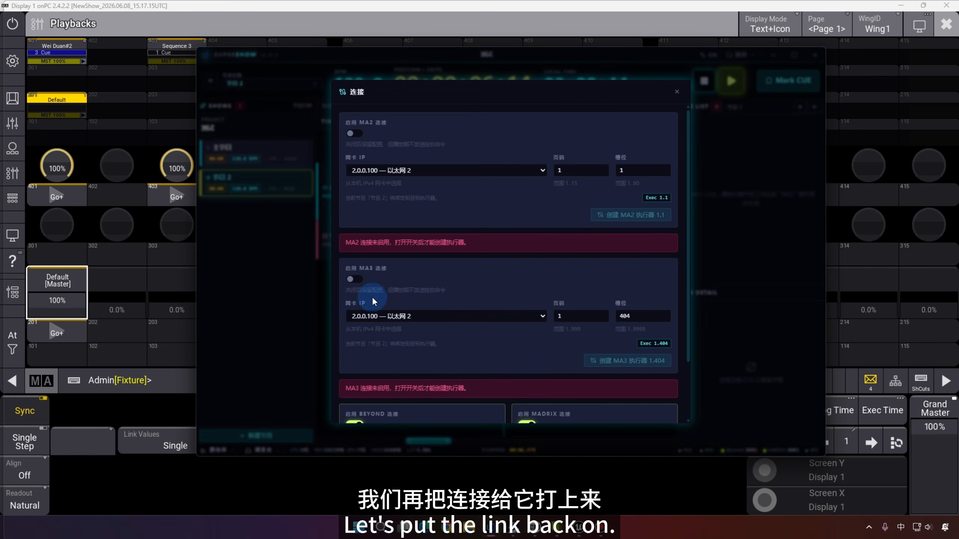
click(351, 280)
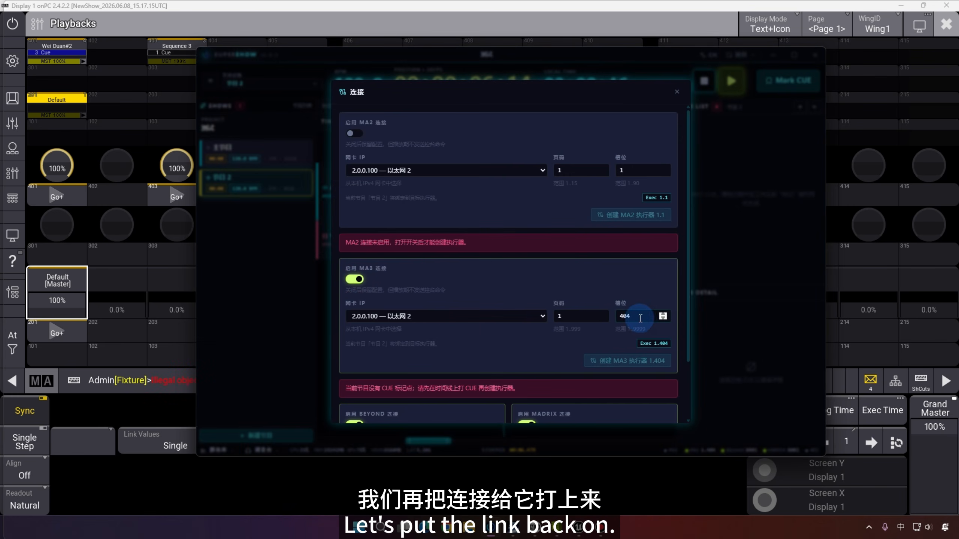
click(663, 317)
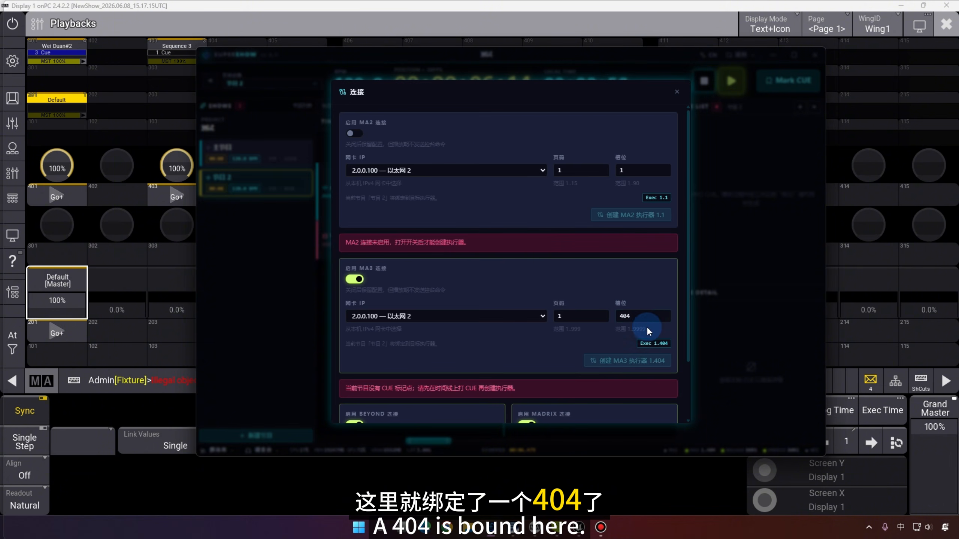
click(691, 91)
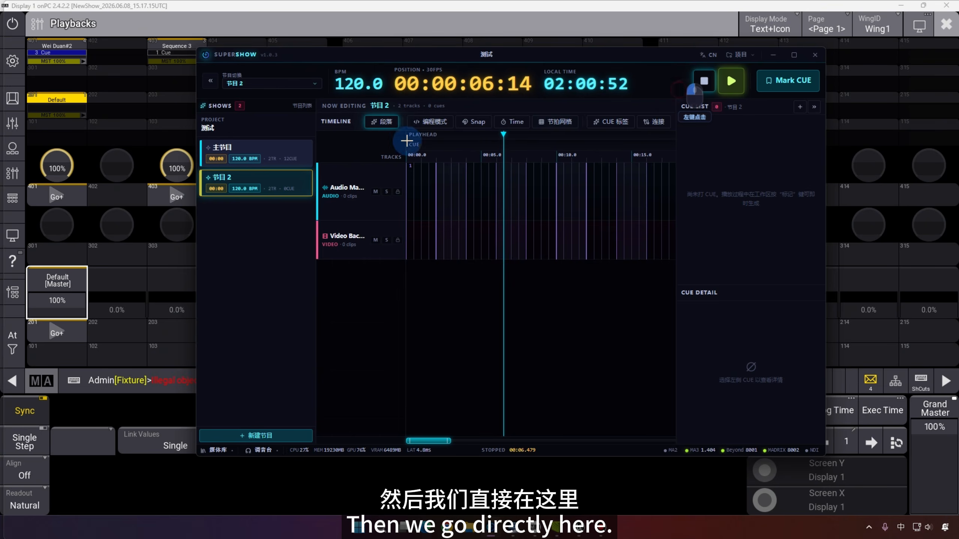
- Mark cues at about 2.2 s and 5.1 s in 节目 2 and move the window clear of executor 404
drag(450, 139, 439, 139)
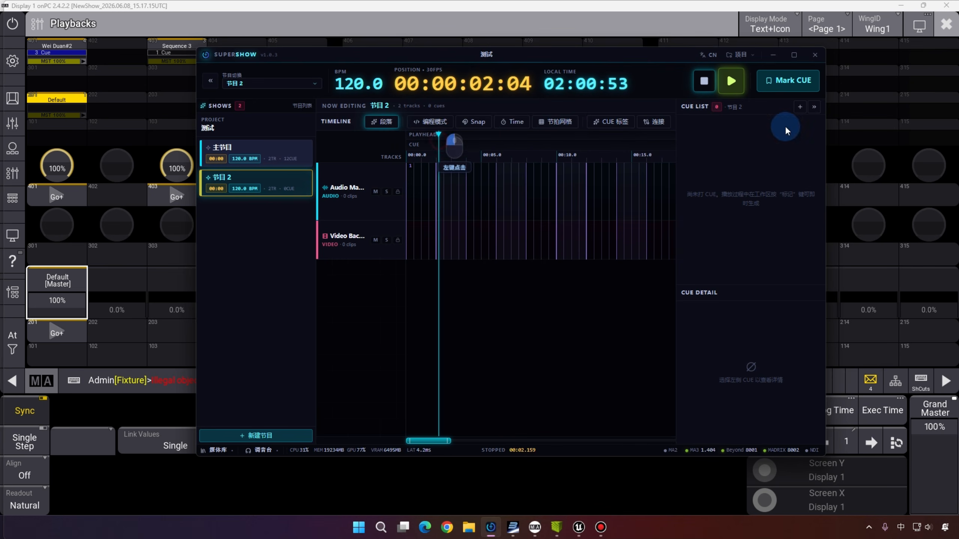
click(816, 81)
click(482, 141)
click(792, 80)
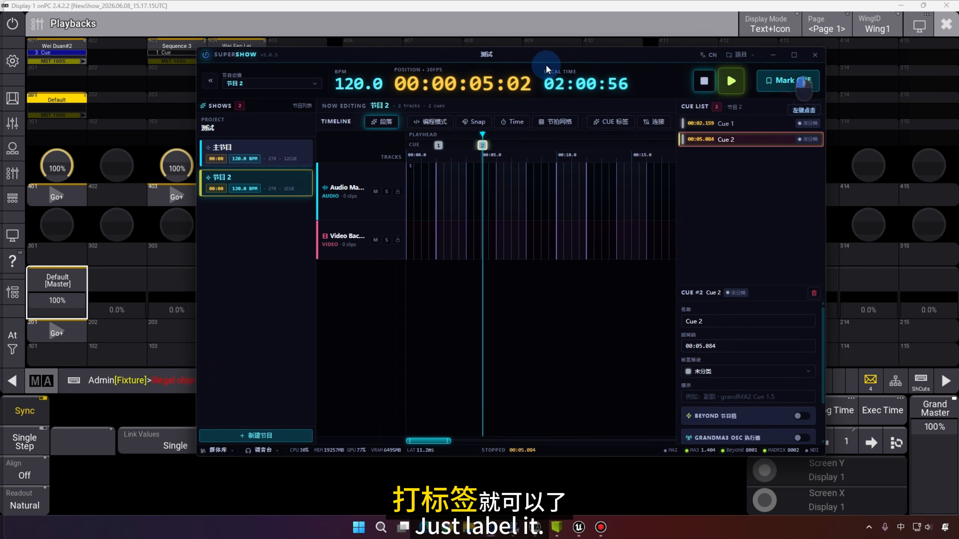
drag(455, 53, 525, 97)
click(221, 51)
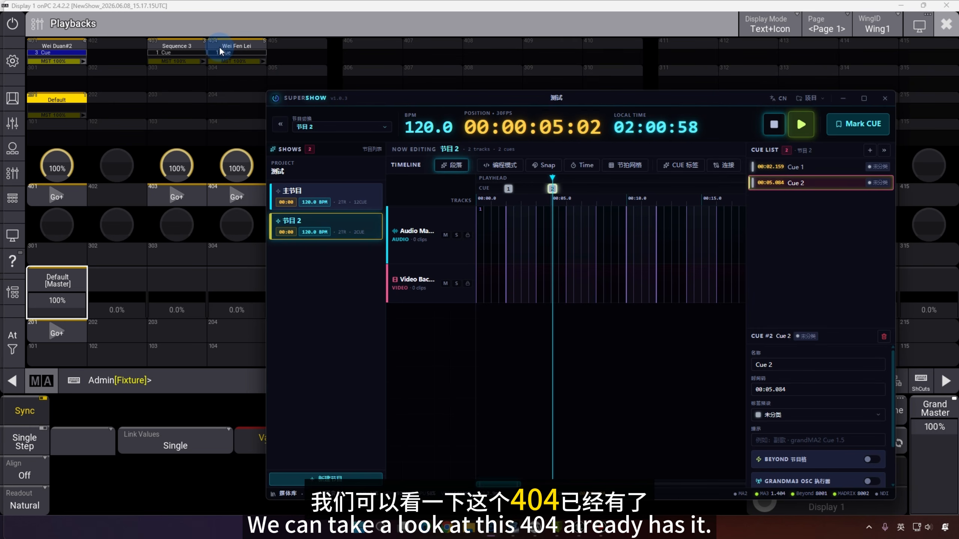
- Mark three more cues in 节目 2 at about 7.8 s, 12.5 s and 16.3 s
drag(551, 186, 596, 186)
click(859, 125)
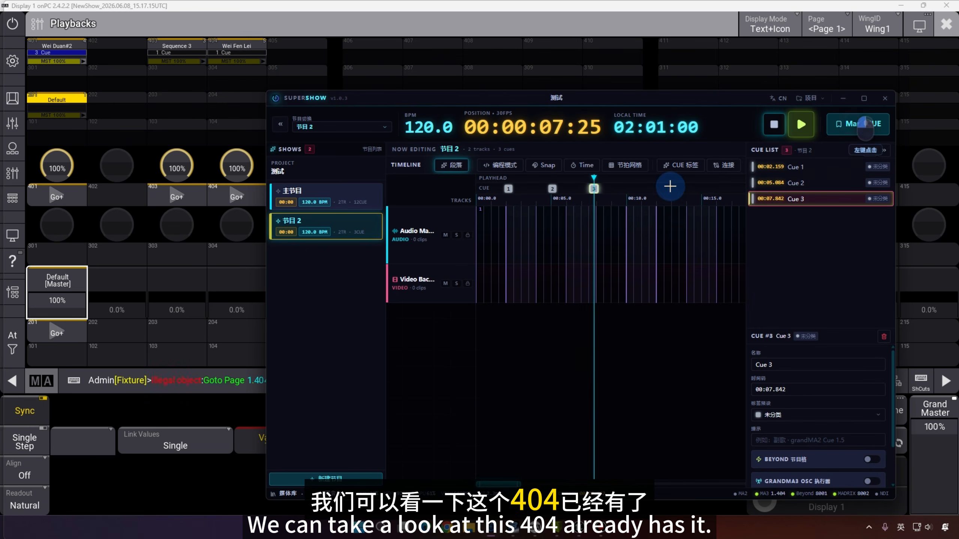
click(677, 188)
click(851, 126)
click(721, 188)
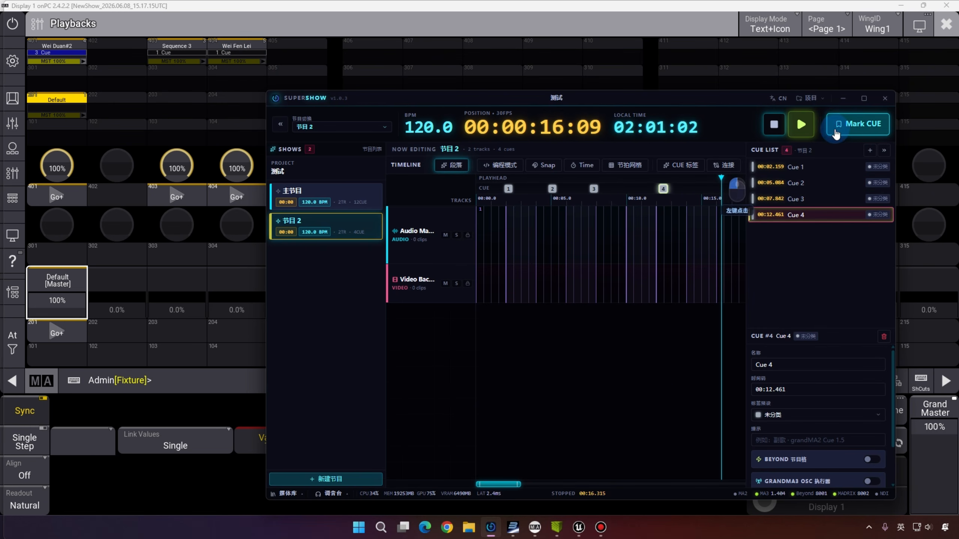
click(850, 128)
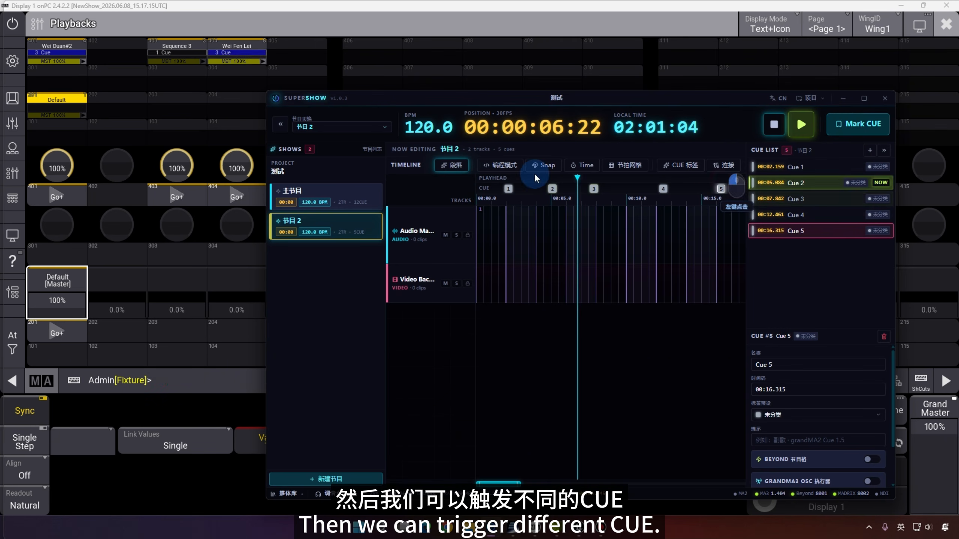
- Switch to 主节目 and play it back to check that its cues trigger executor 401, stopping playback at the end
click(332, 193)
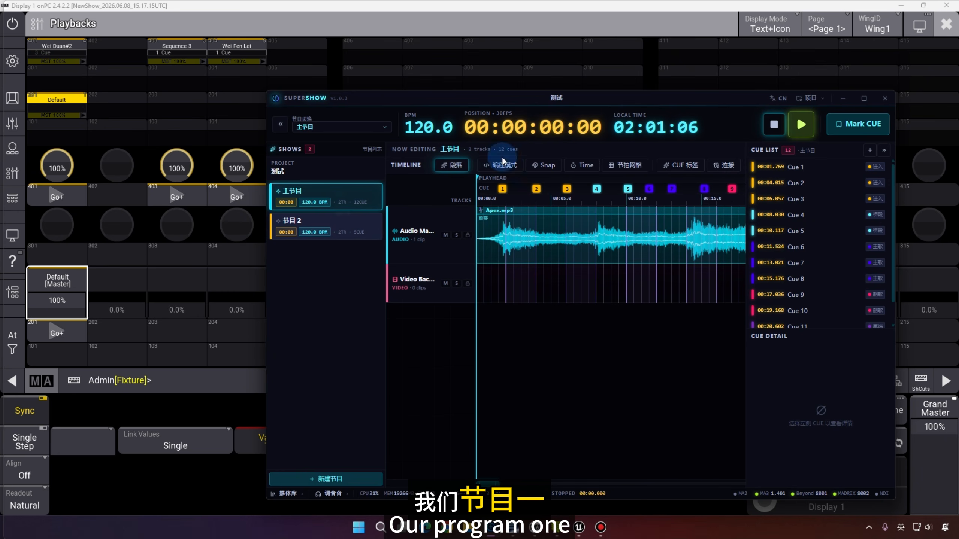
click(801, 124)
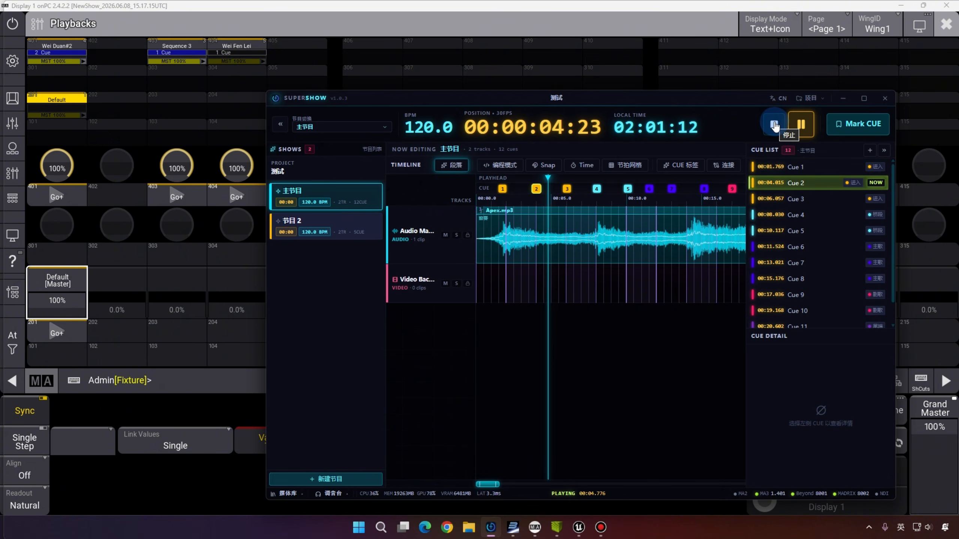
click(774, 125)
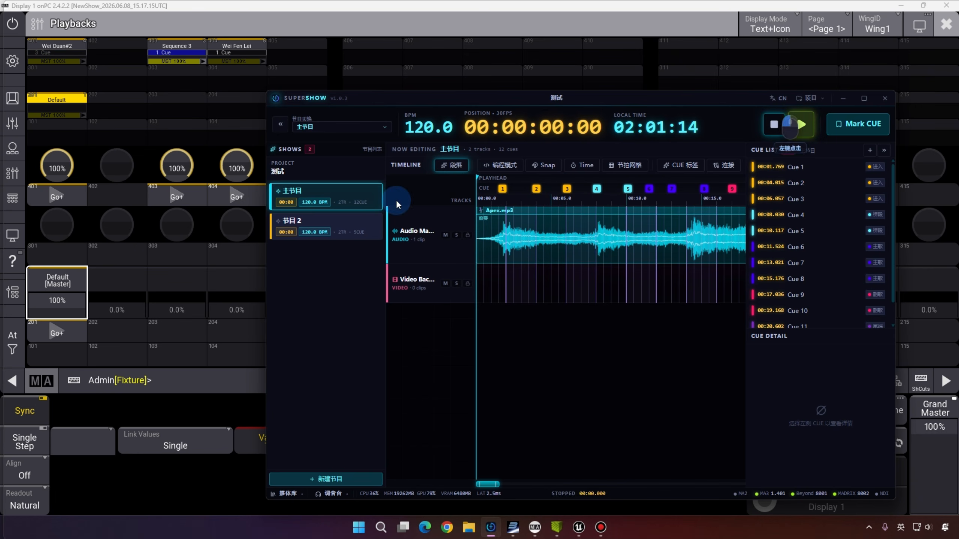
click(589, 180)
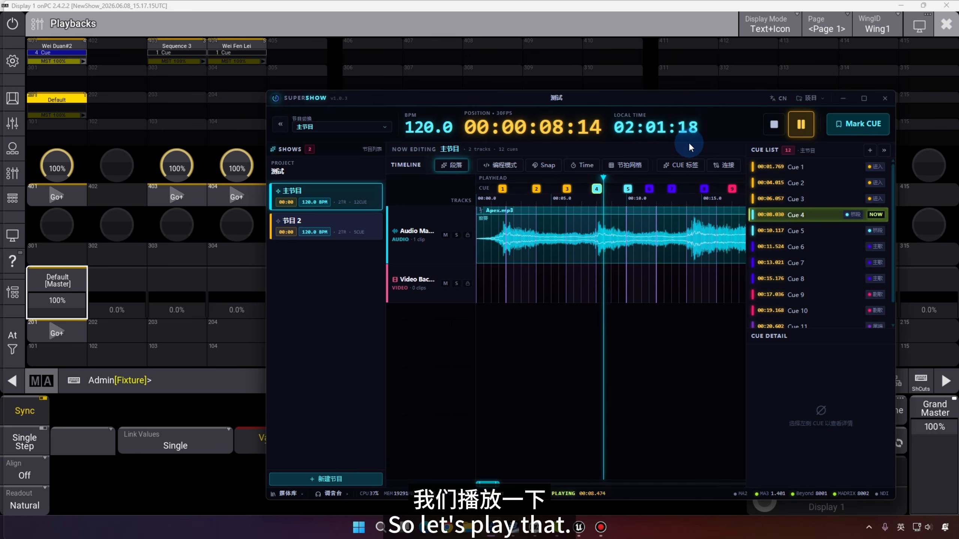
click(774, 125)
- Switch to 节目 2, play it to check that executor 404 responds, and stop playback
click(313, 235)
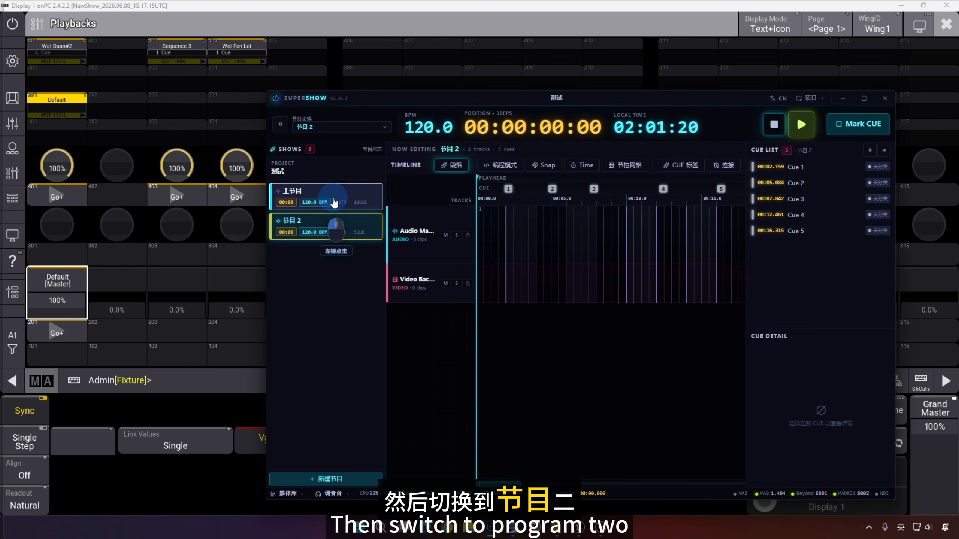
click(801, 124)
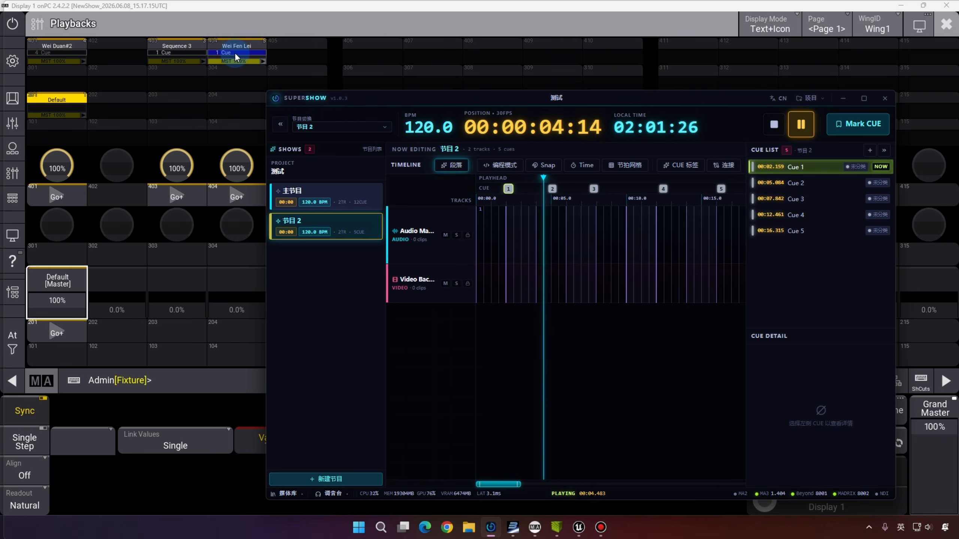
click(774, 124)
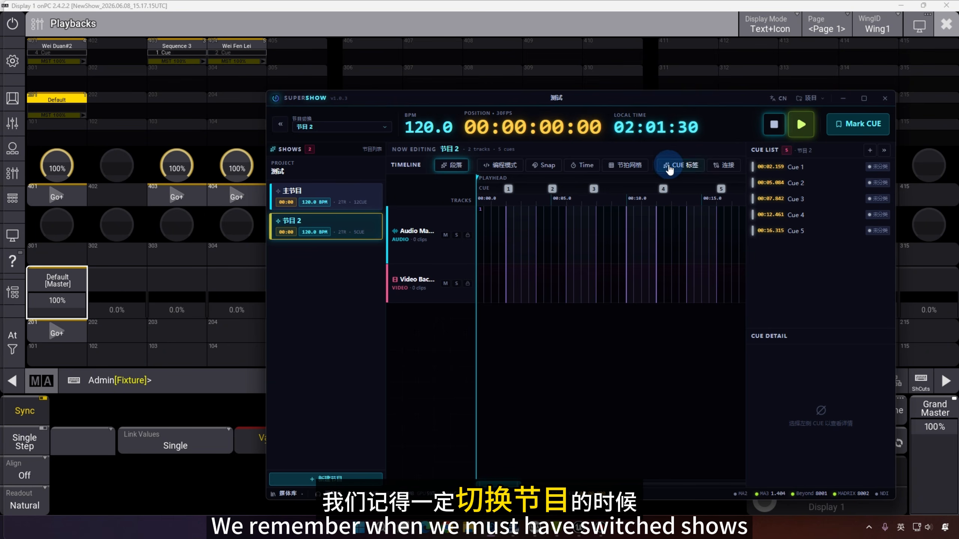
- Disable the MA3 connection in the connection settings of 节目 2
click(723, 166)
click(424, 322)
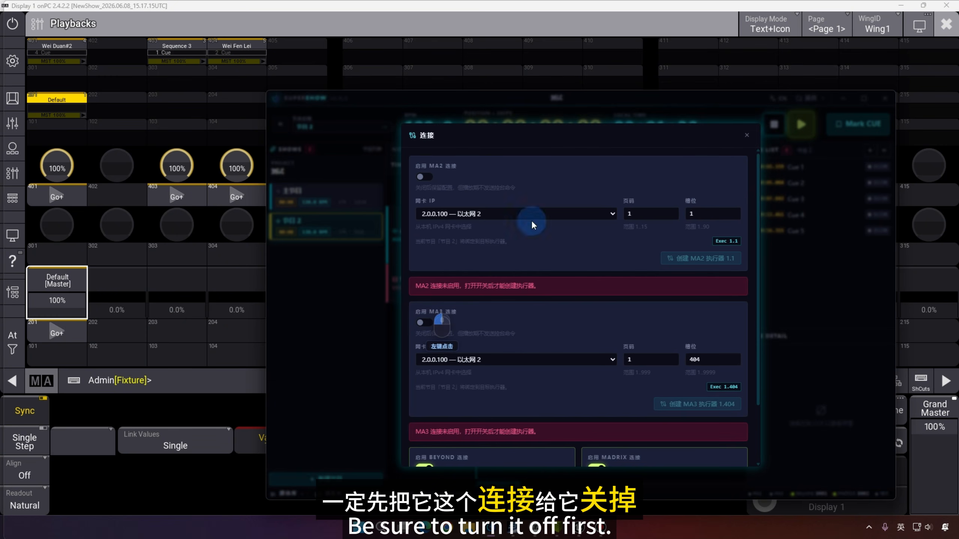
click(746, 137)
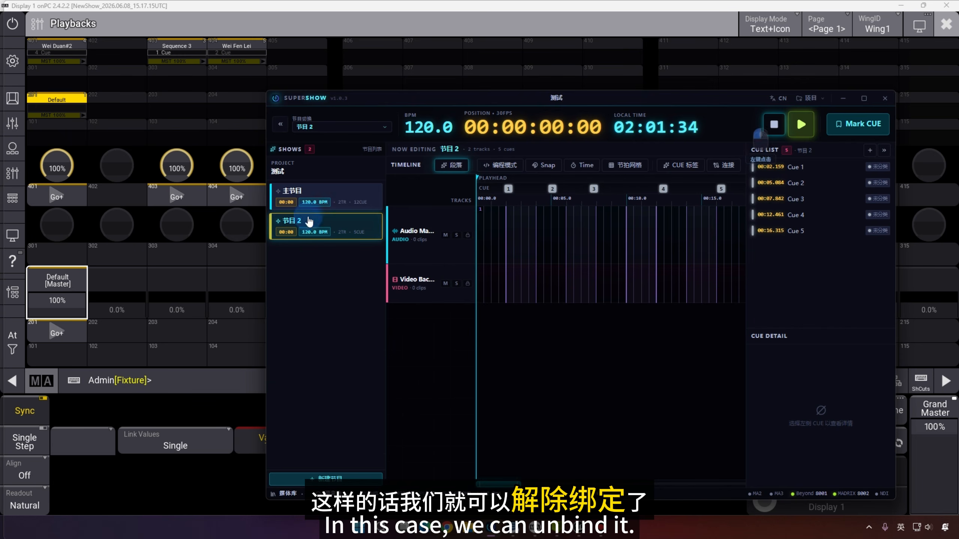
- Create a third show and mark five cues in it at about 2.3, 4.4, 8.1, 11.2 and 16.1 s
click(326, 480)
click(509, 190)
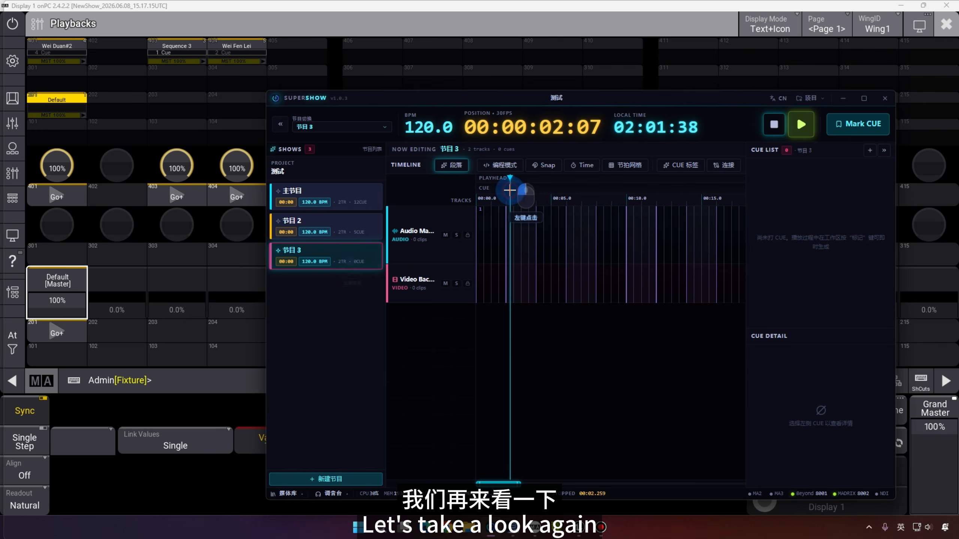
key(m)
click(542, 190)
key(m)
click(597, 190)
key(m)
click(645, 190)
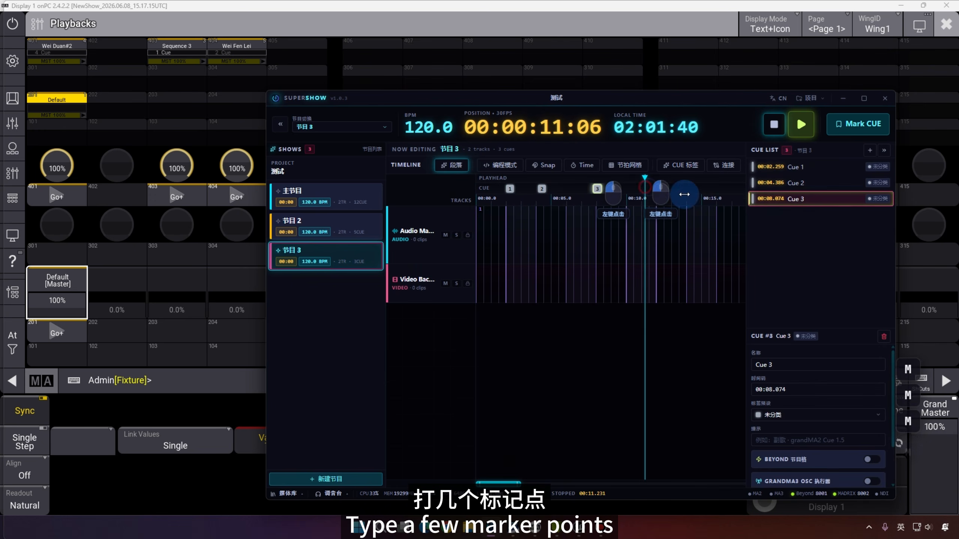
key(m)
click(718, 185)
key(m)
- Enable the MA3 connection for 节目 3, set its slot to 405 and create the MA3 executor
click(727, 167)
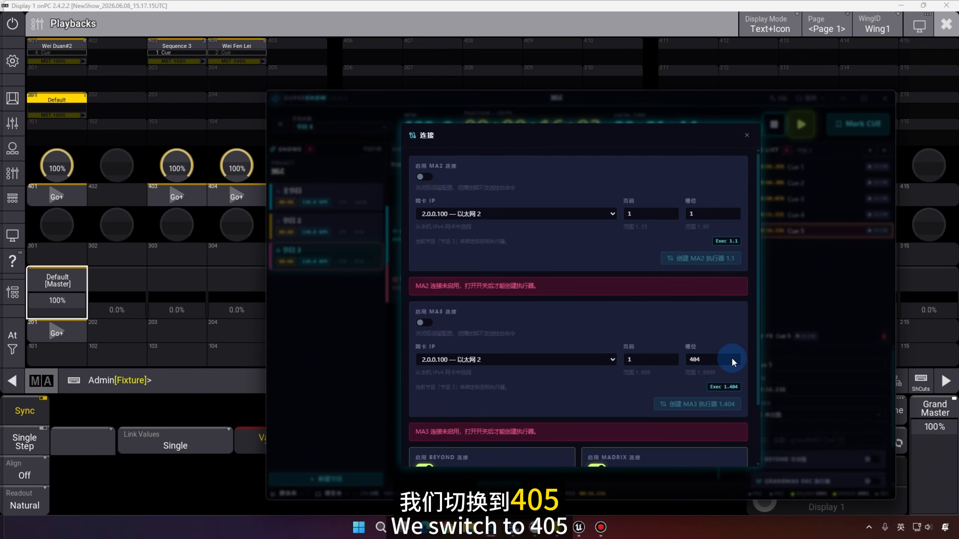
click(698, 362)
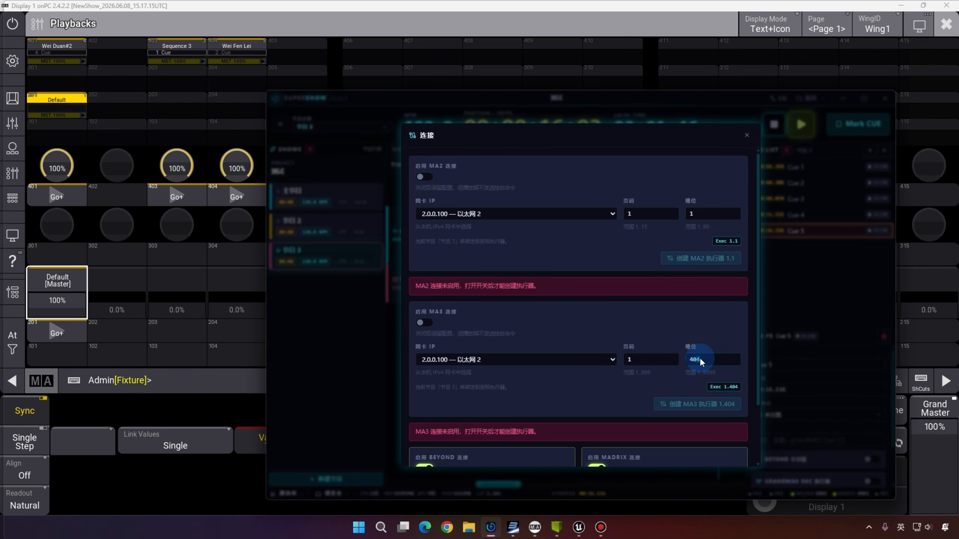
click(424, 323)
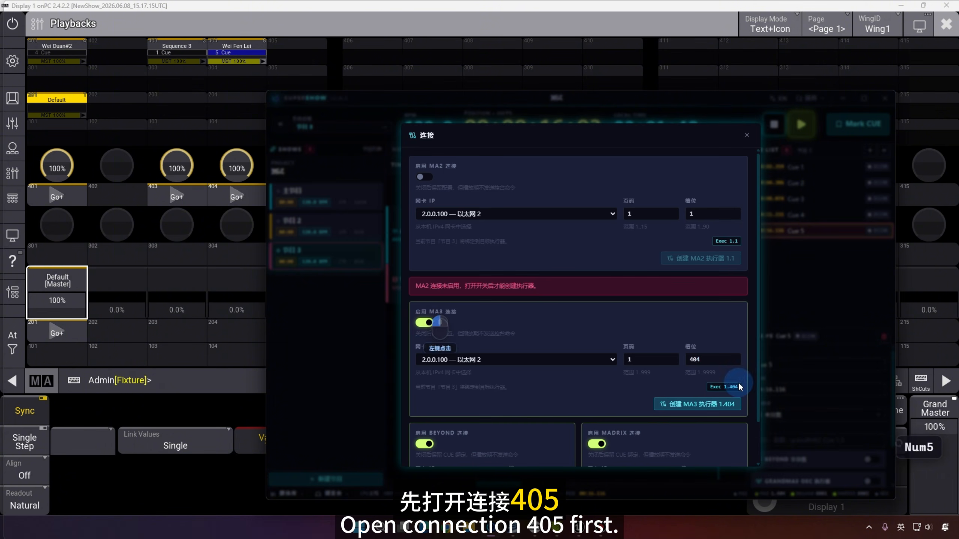
click(697, 362)
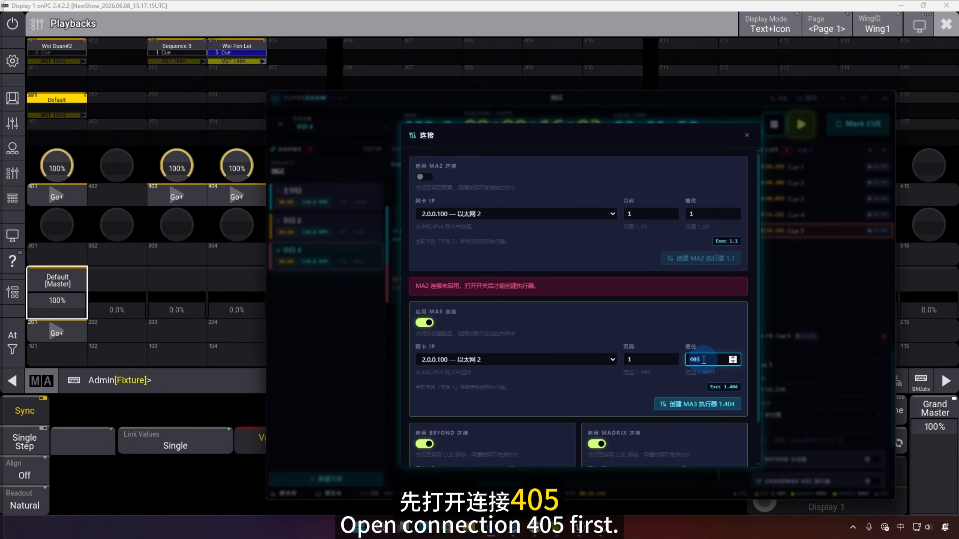
click(699, 404)
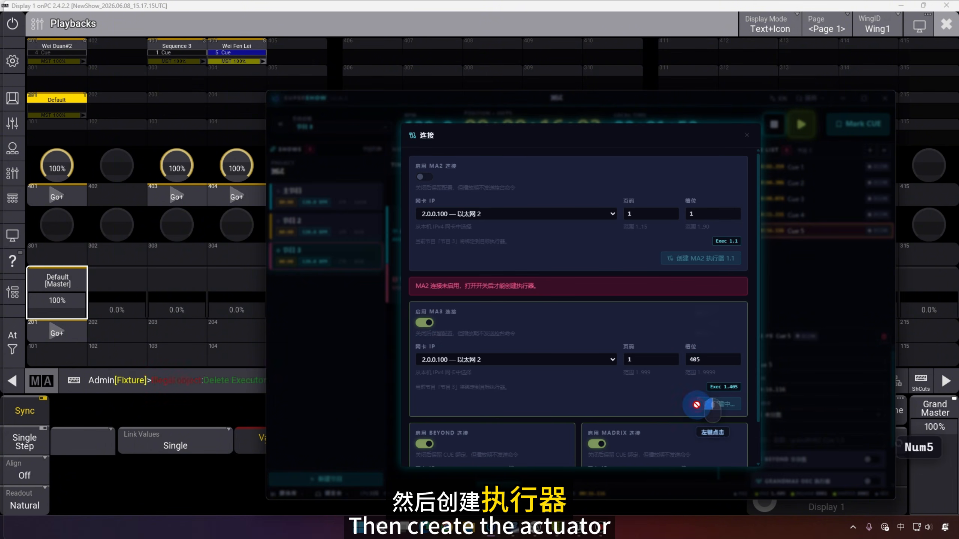
- Scrub the timeline of 节目 3 to trigger its cues, and switch to 节目 2 to check its connection
click(501, 186)
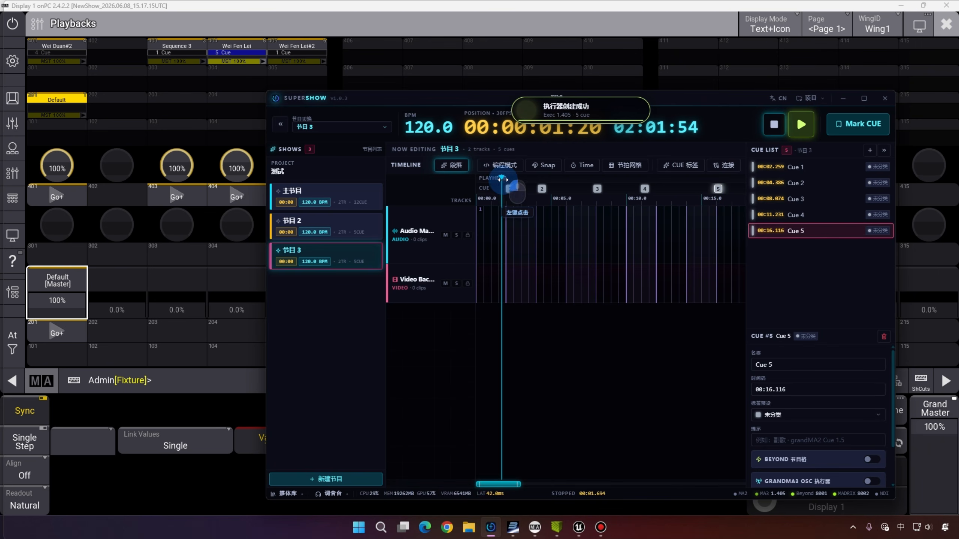
drag(502, 179, 585, 181)
click(332, 223)
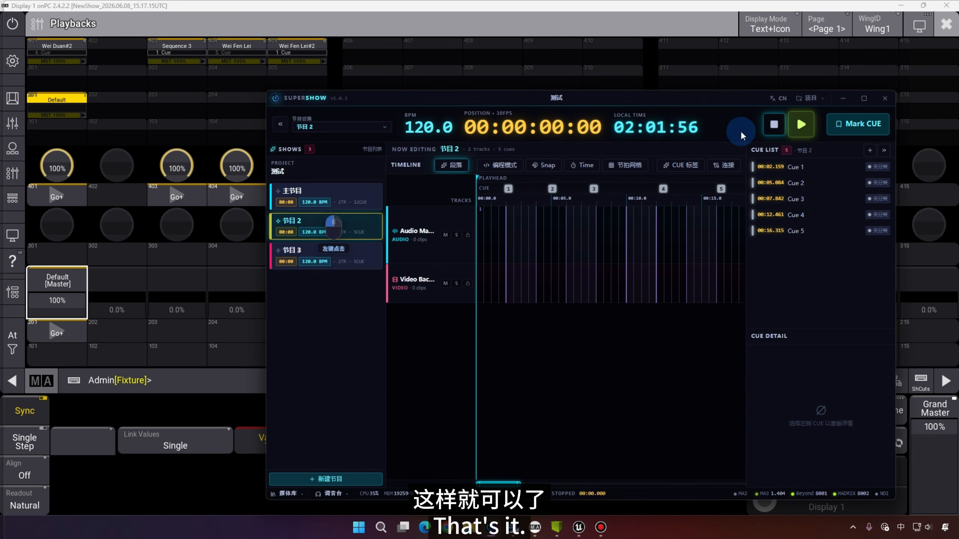
click(790, 125)
click(804, 125)
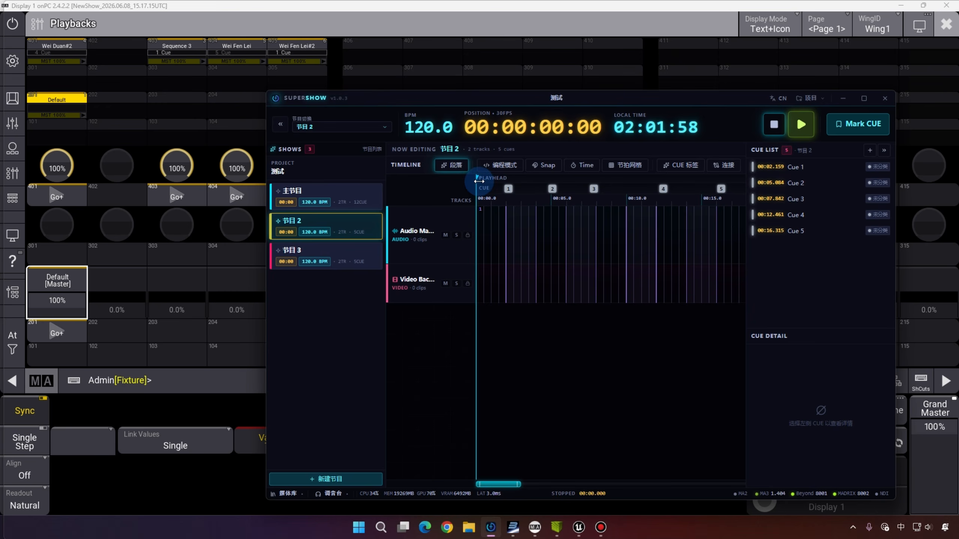
- Switch to 主节目 and back to 节目 2, checking the MA3 executor assigned to each show
click(379, 196)
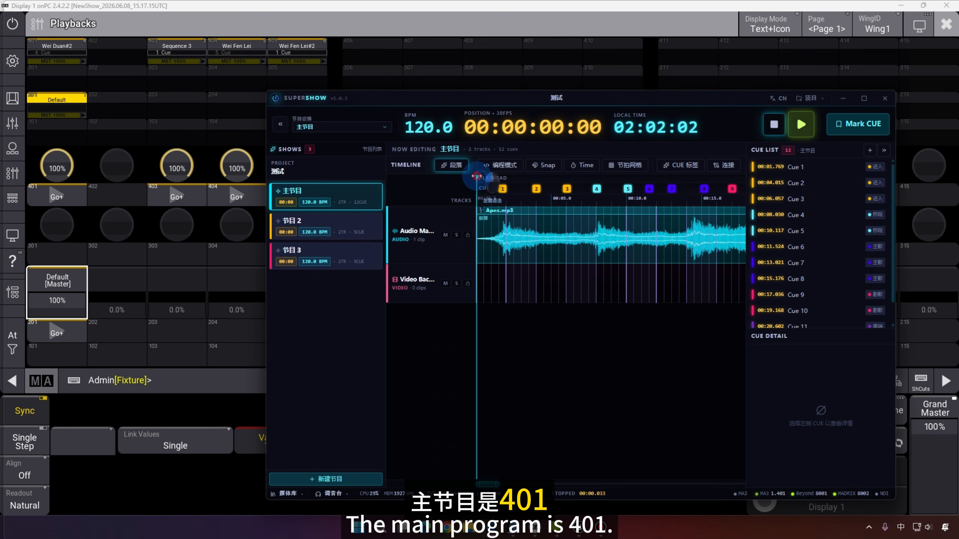
drag(475, 176, 444, 205)
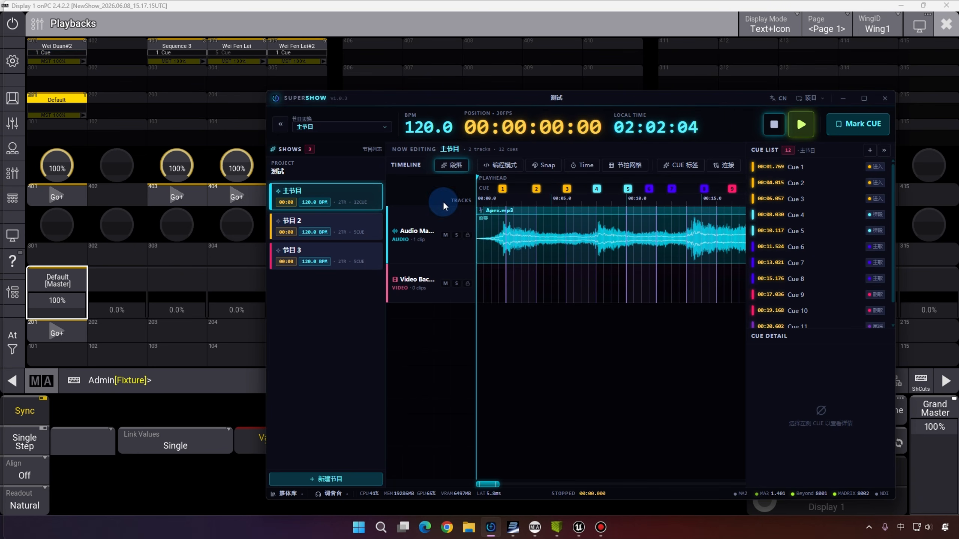
click(358, 228)
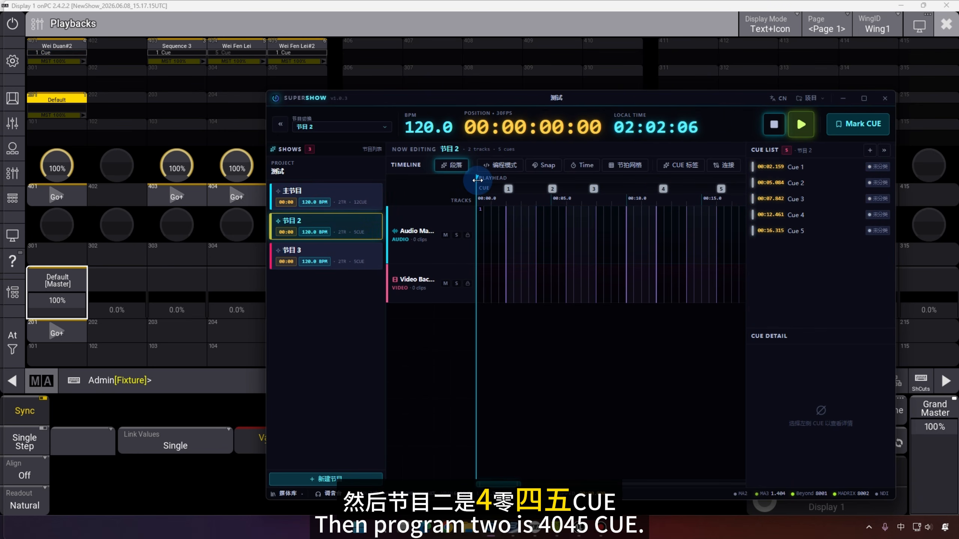
mouse_move(477, 180)
mouse_down()
mouse_move(736, 197)
mouse_move(475, 196)
mouse_up()
- Switch to 节目 3 and mark an additional cue at about 17.1 s on its timeline
click(346, 251)
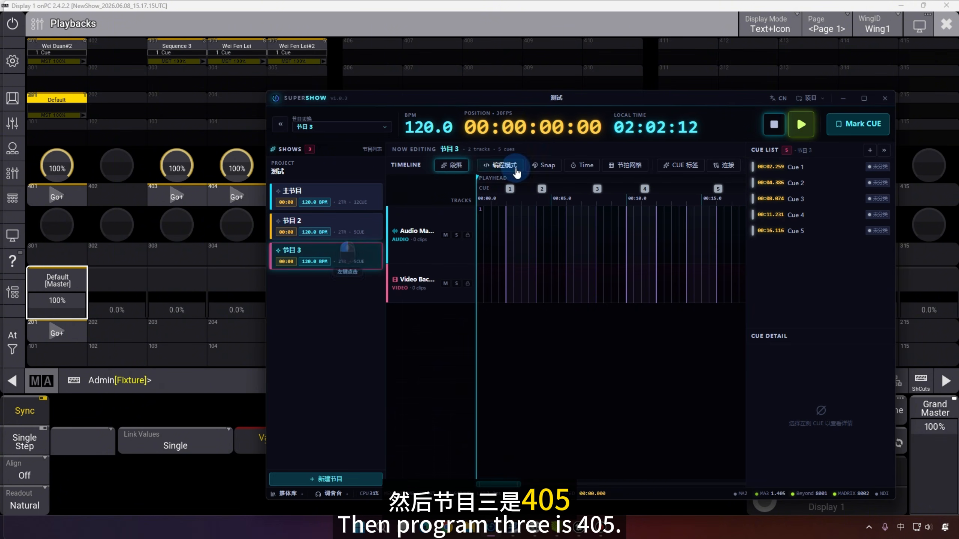
drag(475, 177, 740, 179)
click(863, 124)
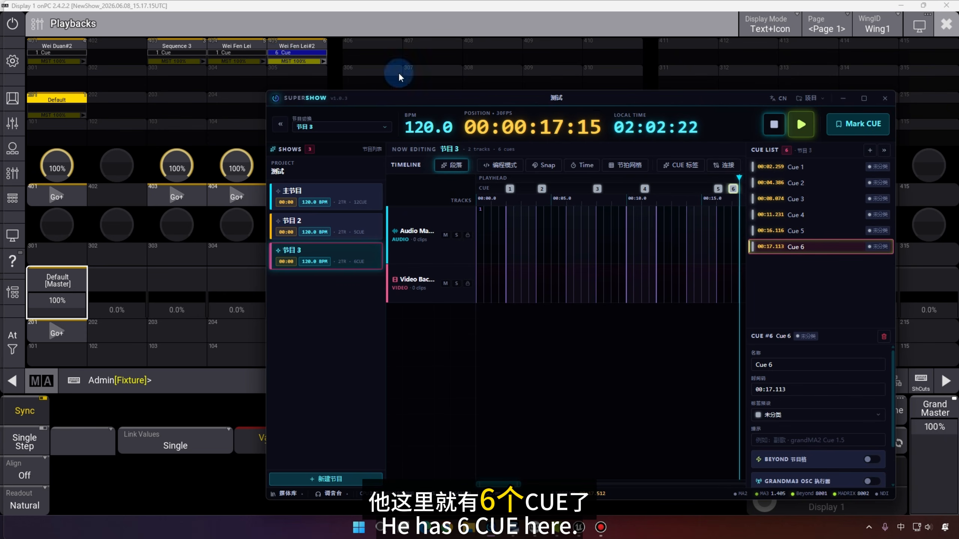
scroll(759, 350, down, 2)
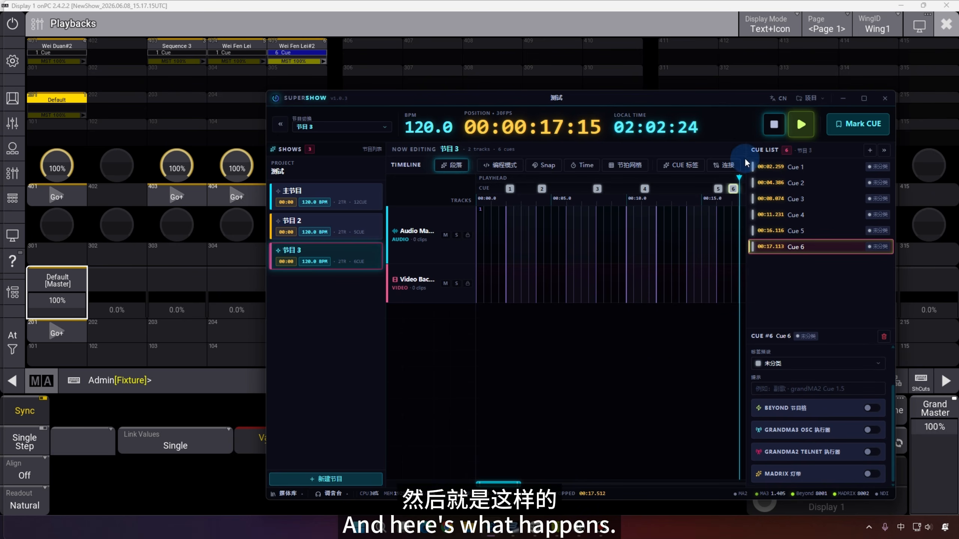
drag(671, 102, 640, 87)
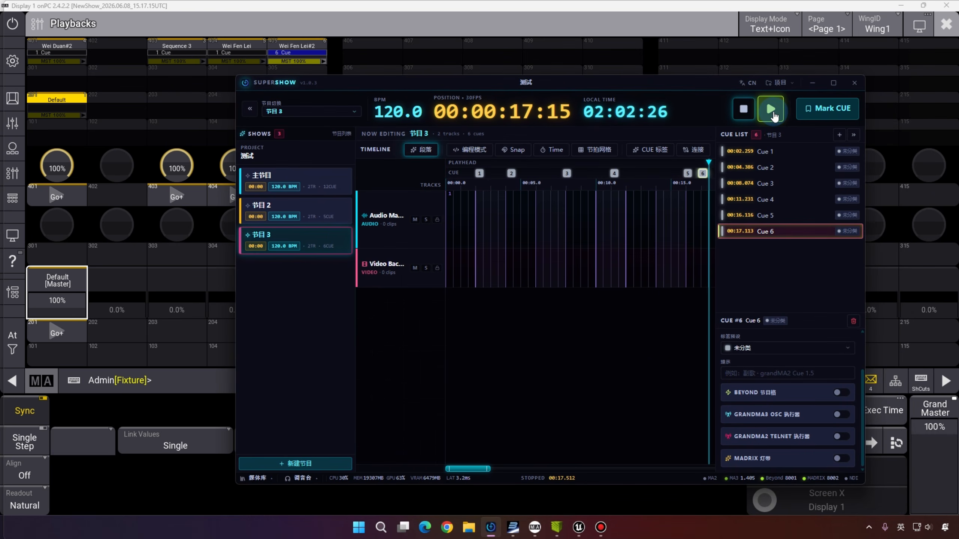
- Return the playhead of 节目 3 to the start, switch to 主节目 and reposition the window
click(742, 111)
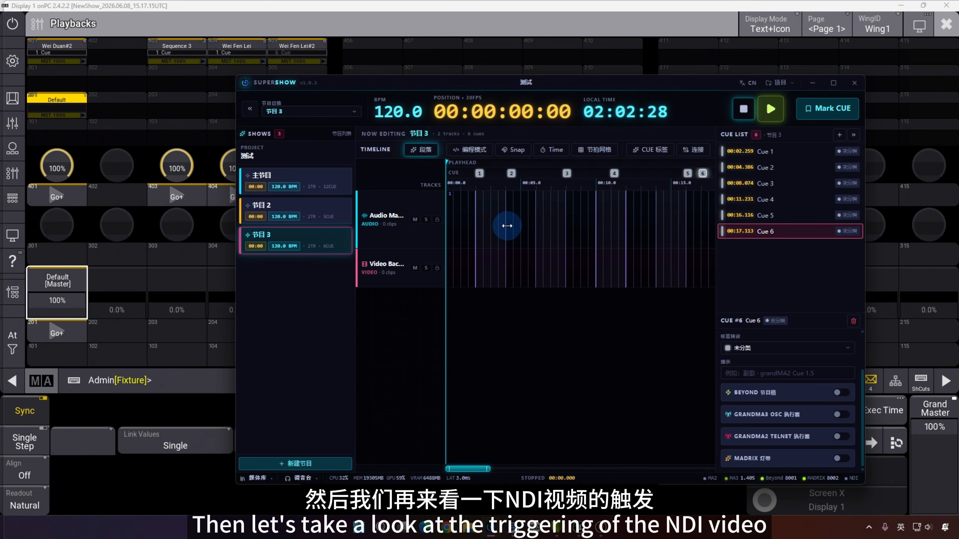
click(303, 186)
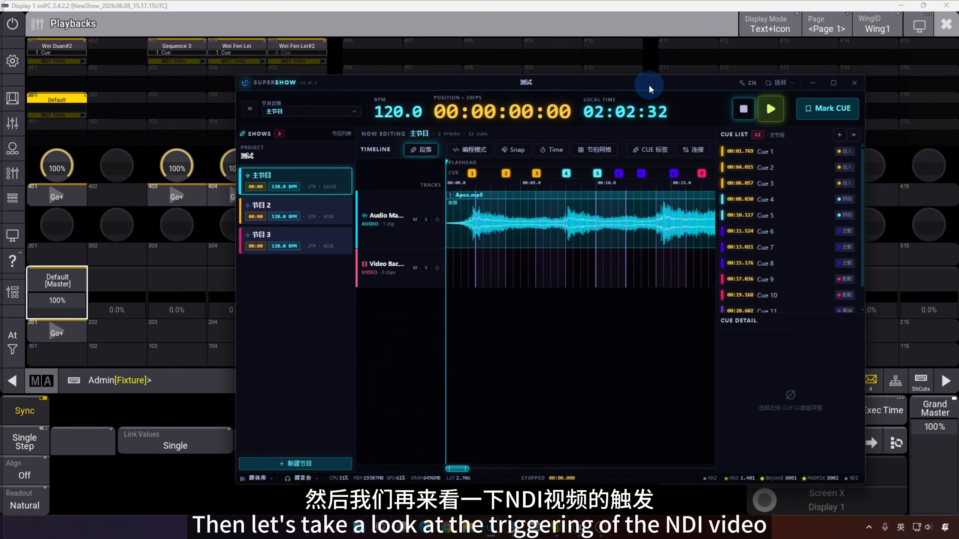
drag(649, 88, 628, 79)
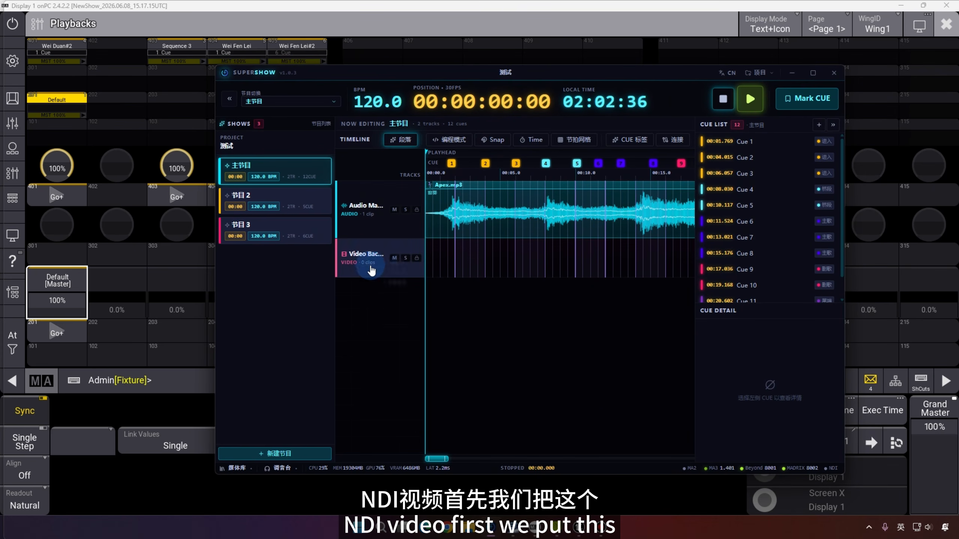
- Open the video media library and place 027.mp4 at the start of the Video Backdrop track in 主节目
click(238, 468)
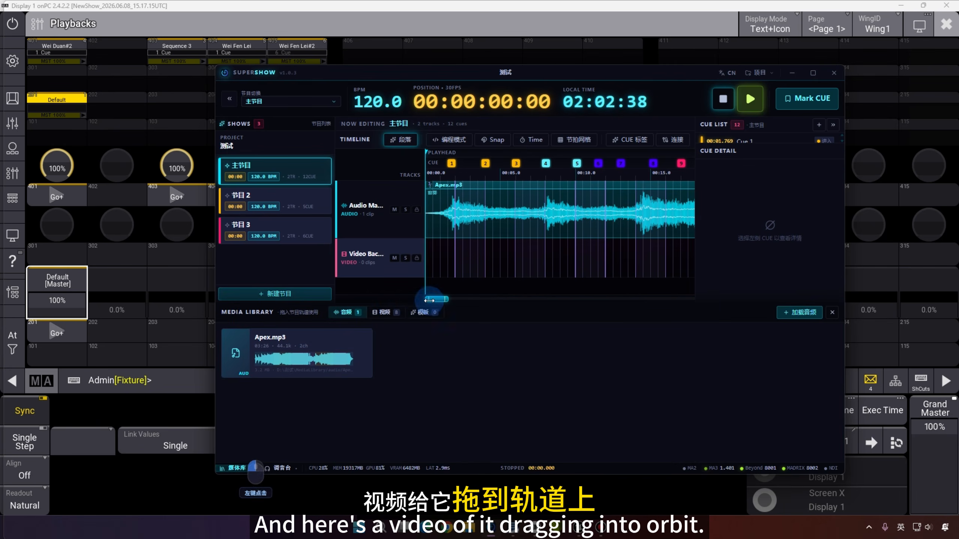
click(393, 313)
drag(360, 361, 483, 255)
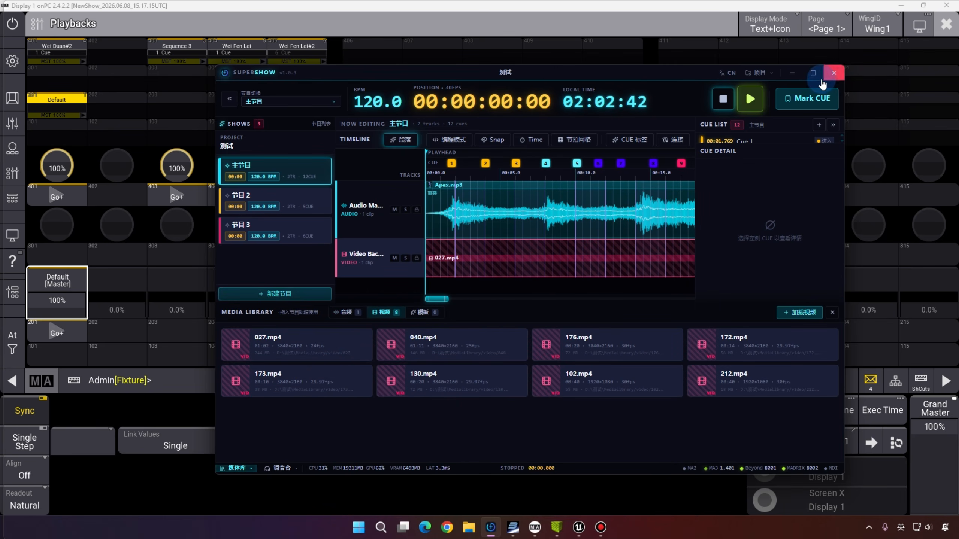
- Maximize the window, add 040.mp4 on a new video track and align its clip with the start of the timeline
click(813, 73)
scroll(569, 288, down, 3)
scroll(569, 288, down, 3)
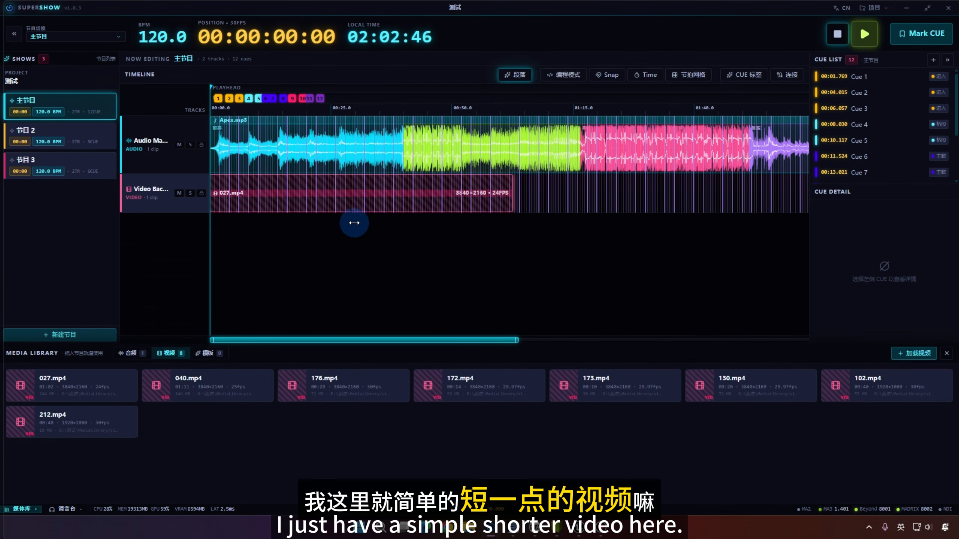
scroll(284, 257, up, 3)
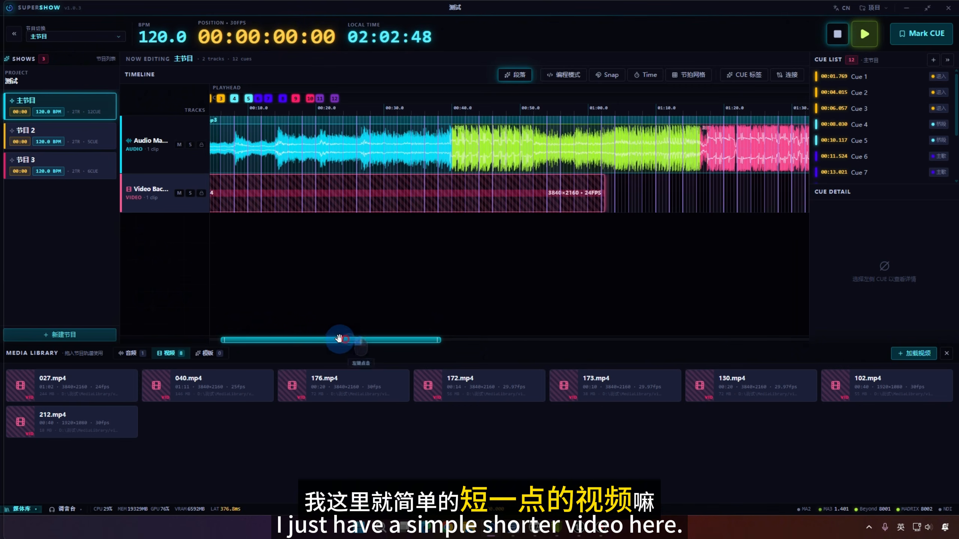
drag(339, 338, 274, 257)
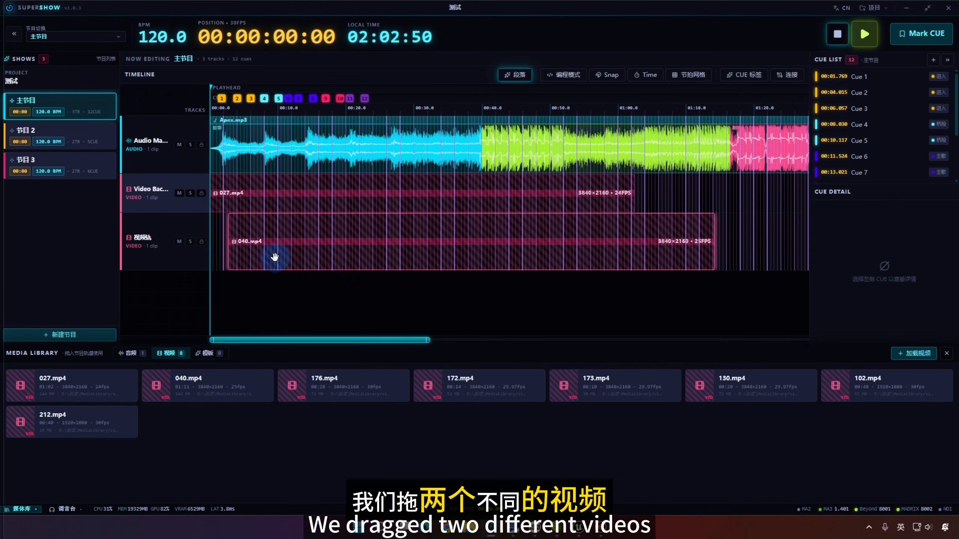
click(325, 239)
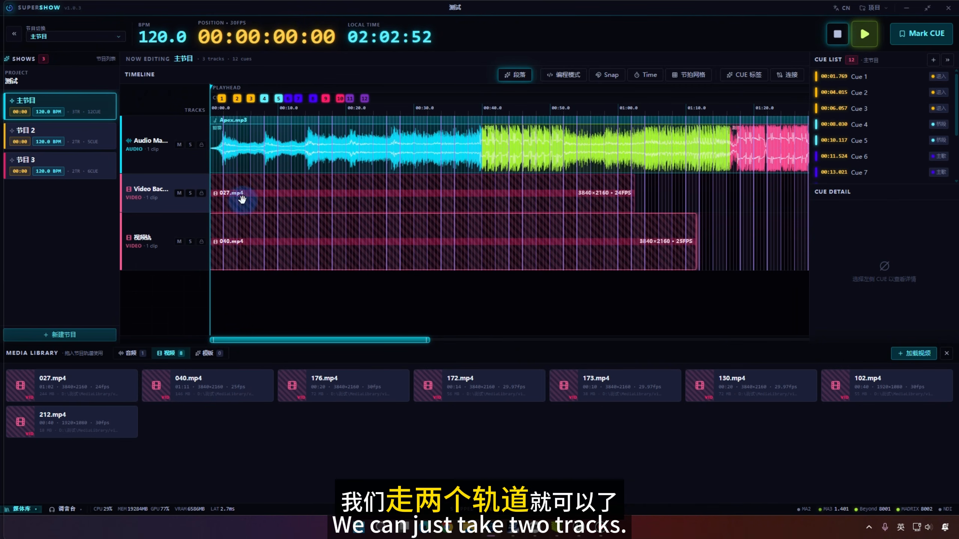
- Select the two video tracks in turn, move the playhead to about 6.7 s and play the show briefly
click(146, 245)
click(144, 193)
click(149, 247)
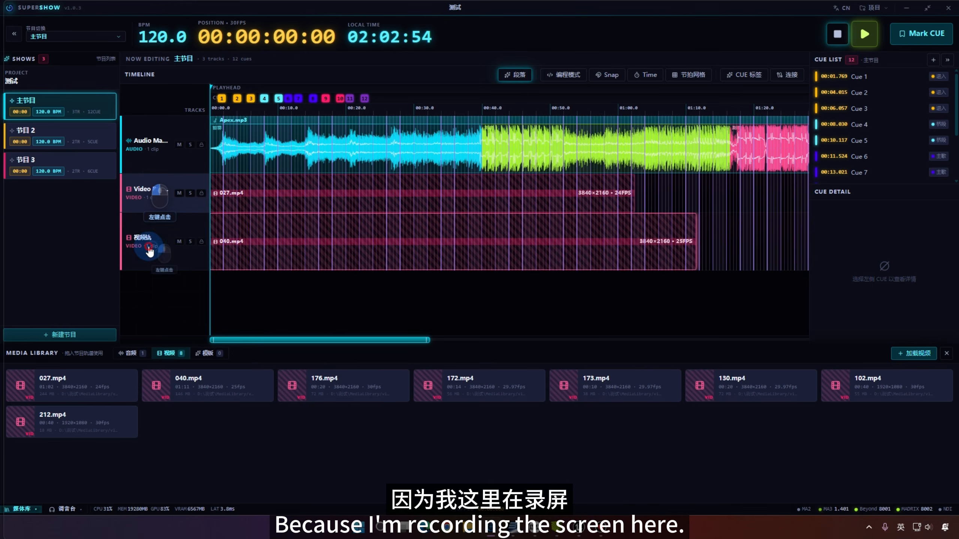
click(151, 193)
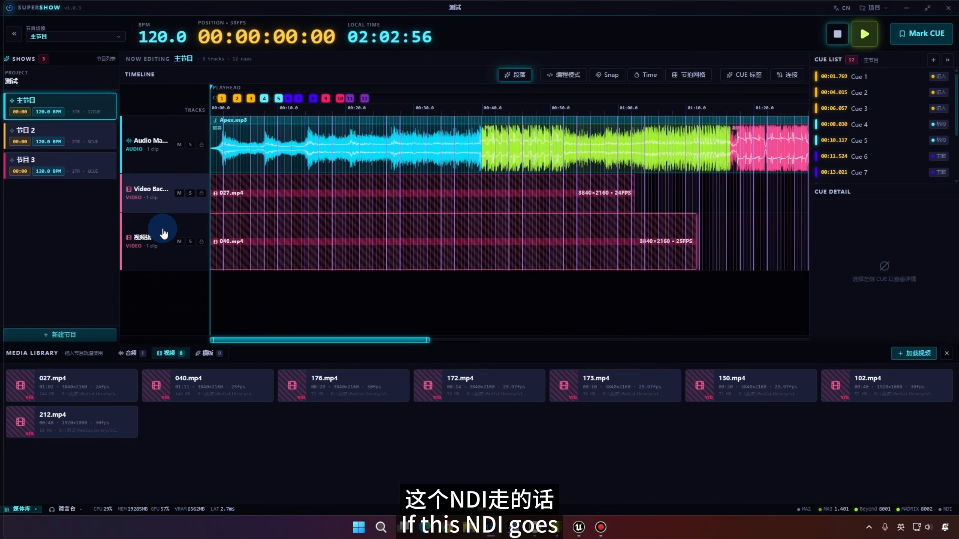
click(255, 85)
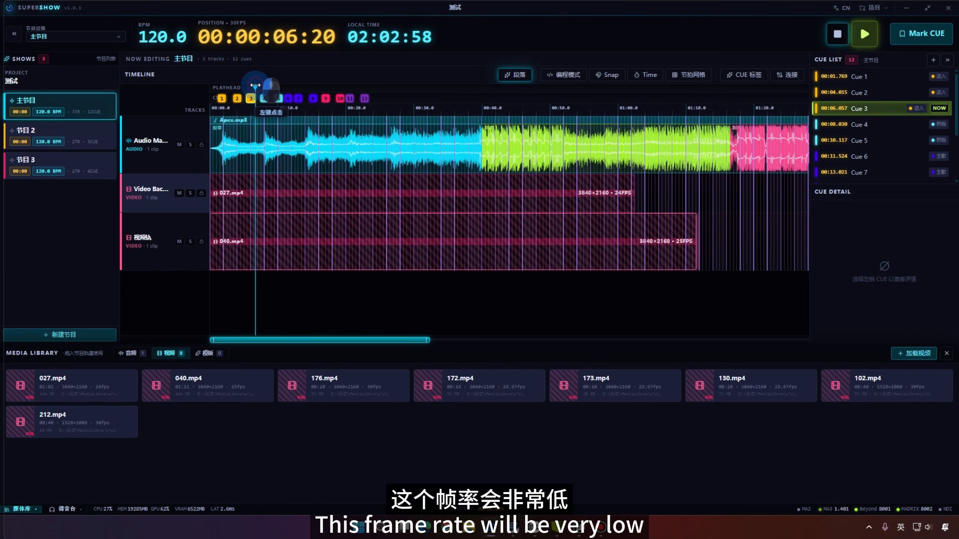
key(space)
key(space)
- Enable NDI output on the Video Backdrop track with the source name AAA, save it and check the NDI status
right_click(157, 189)
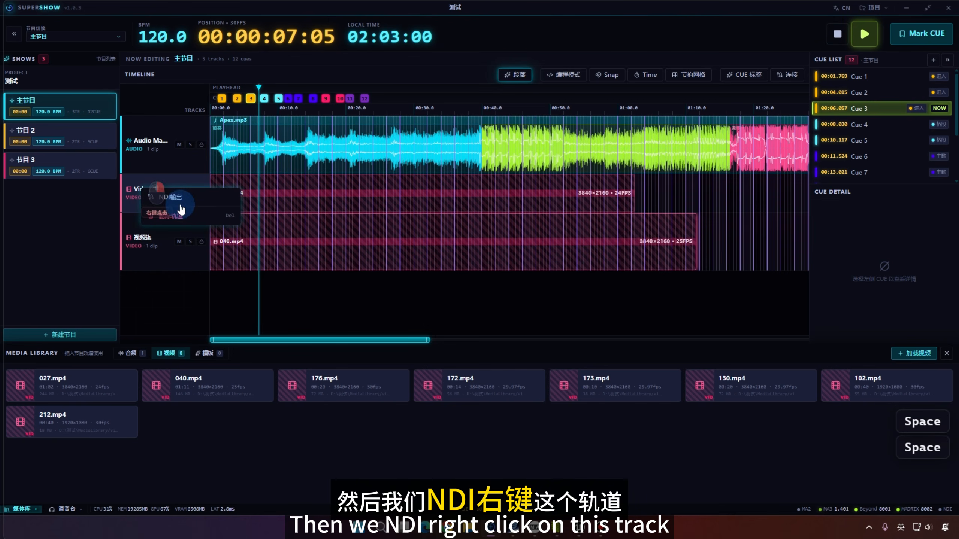
click(135, 183)
right_click(134, 183)
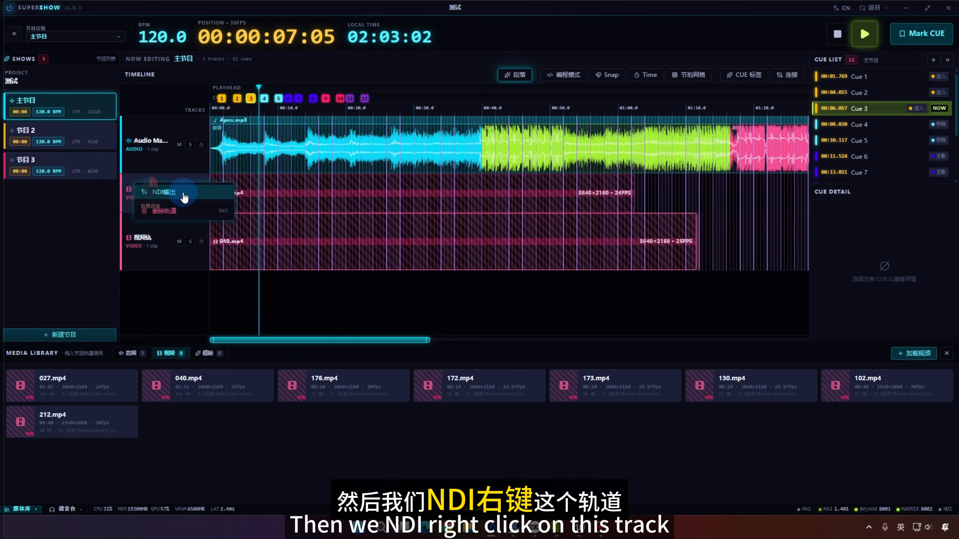
click(184, 194)
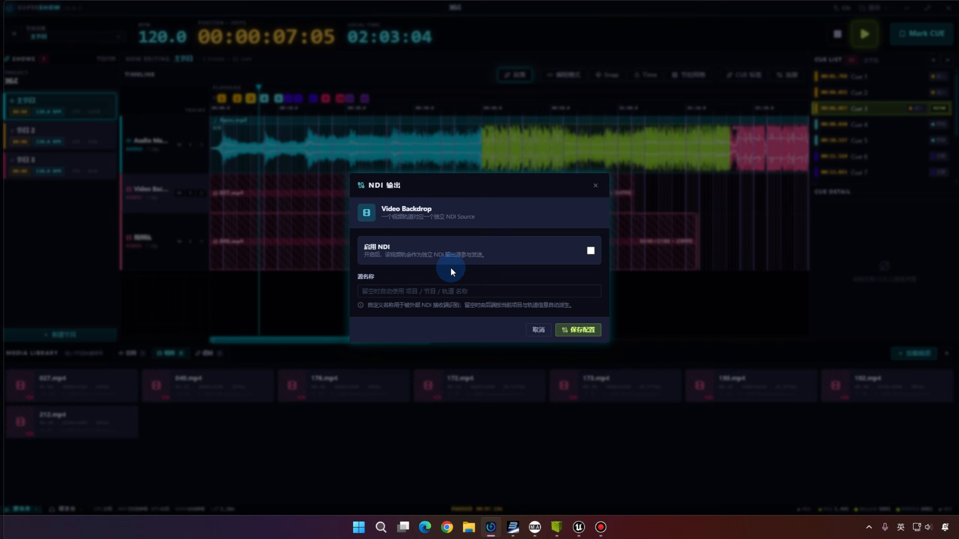
click(419, 292)
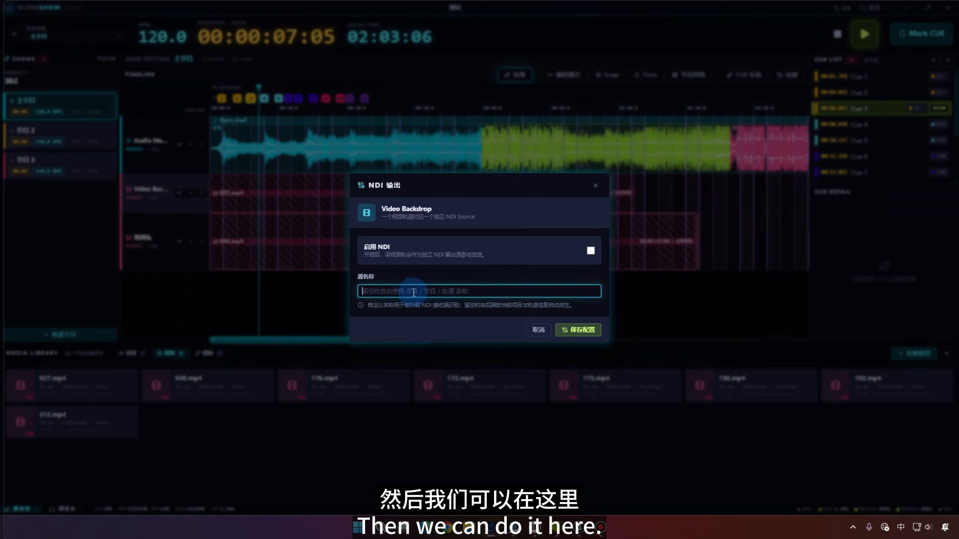
text(AAA)
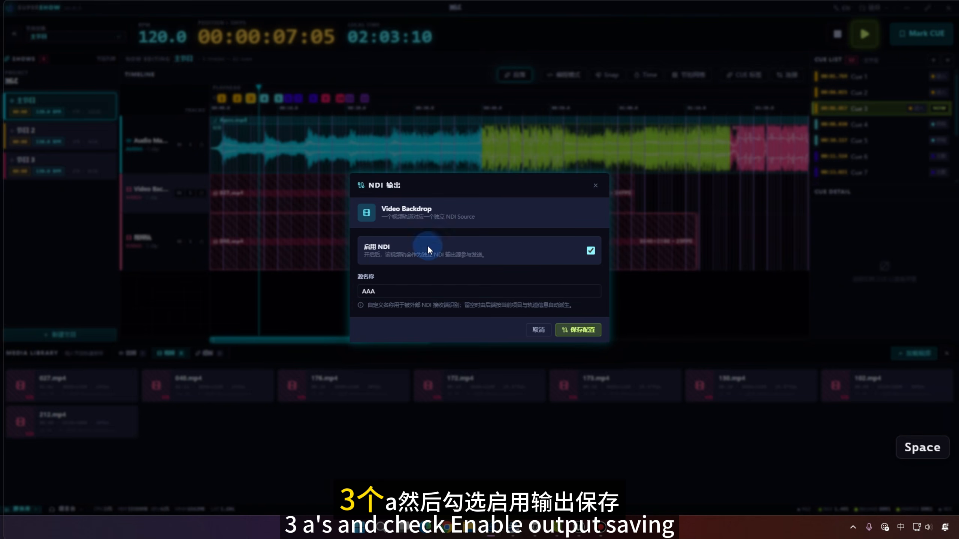
click(577, 330)
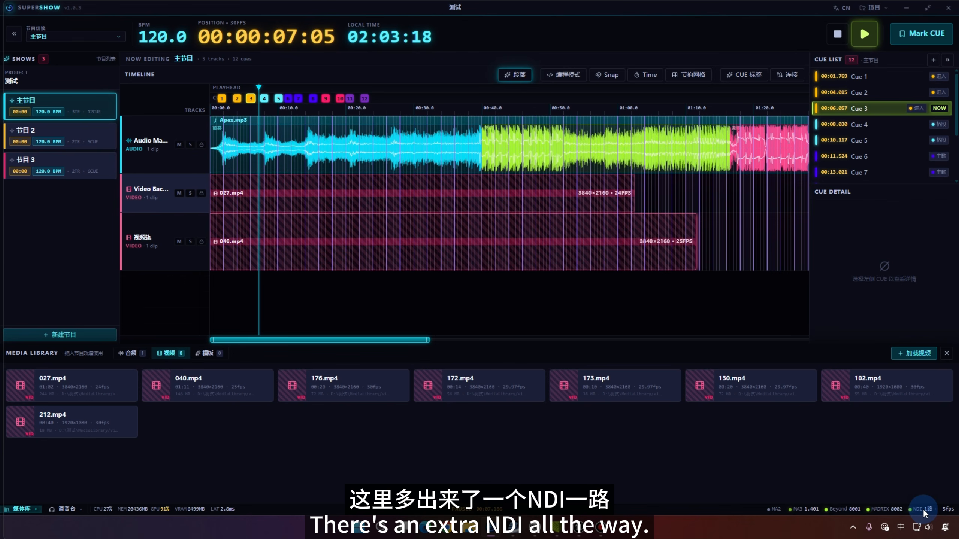
mouse_move(948, 514)
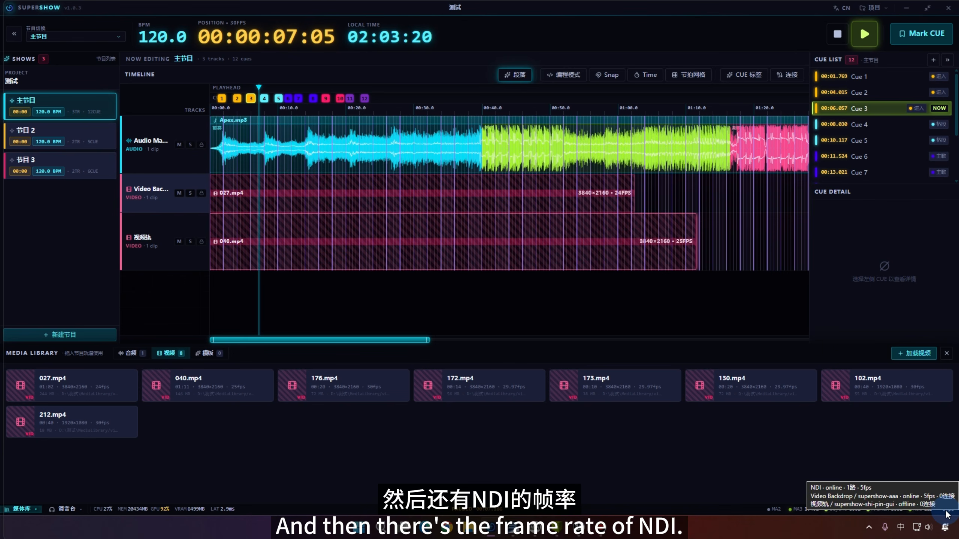
- Enable NDI output on the 视频轨 track with the source name BBB and save the configuration
click(142, 237)
right_click(149, 226)
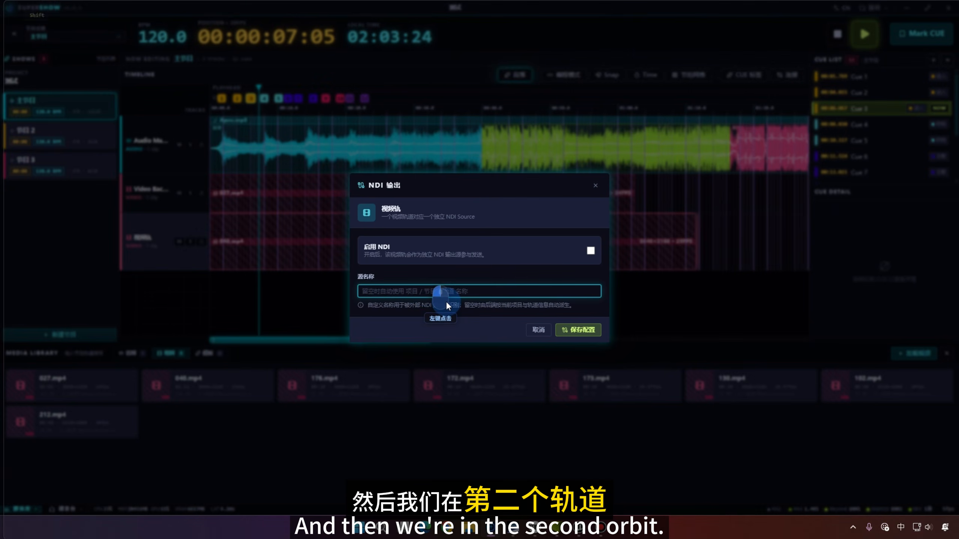
text(BBB)
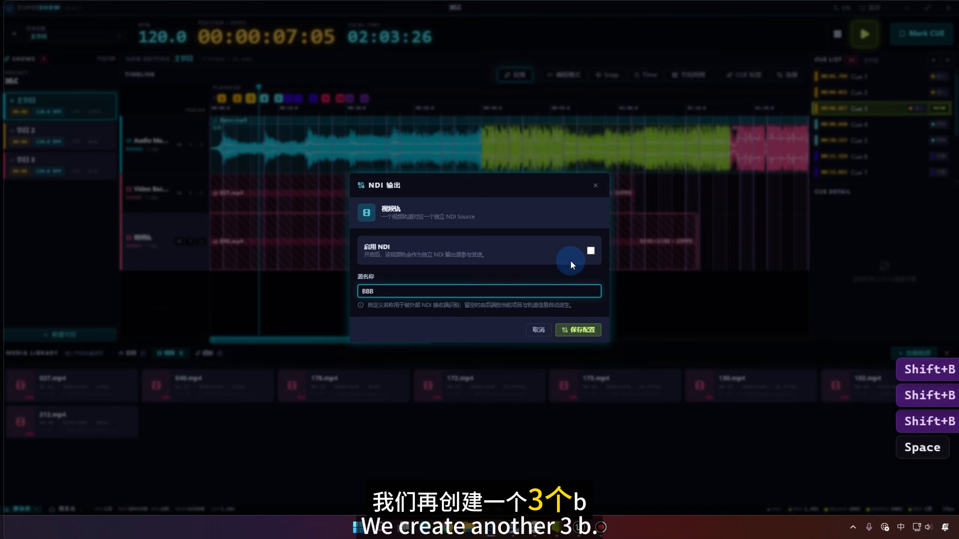
click(590, 251)
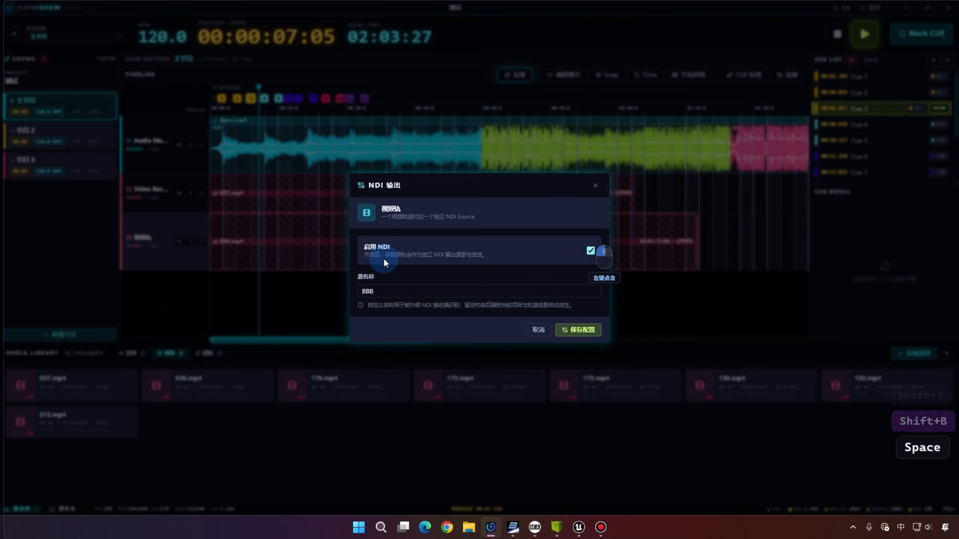
click(589, 332)
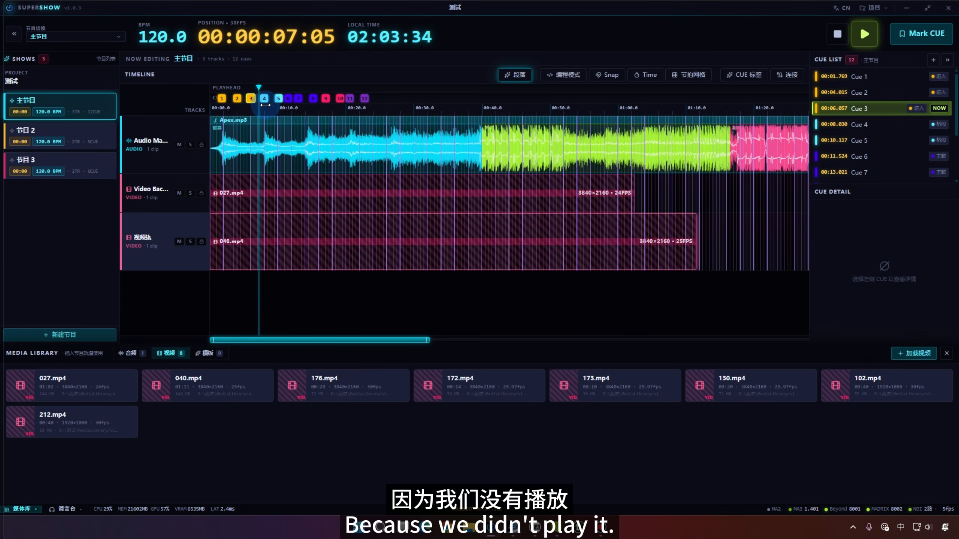
- Play 主节目 briefly from an earlier position to check the NDI frame rate, and return the playhead to the start
drag(261, 89, 244, 88)
key(space)
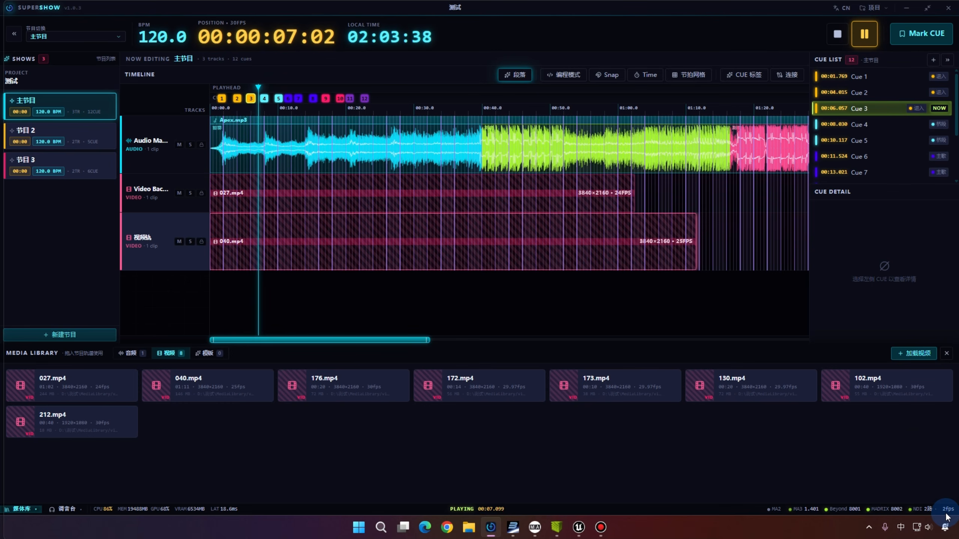
key(space)
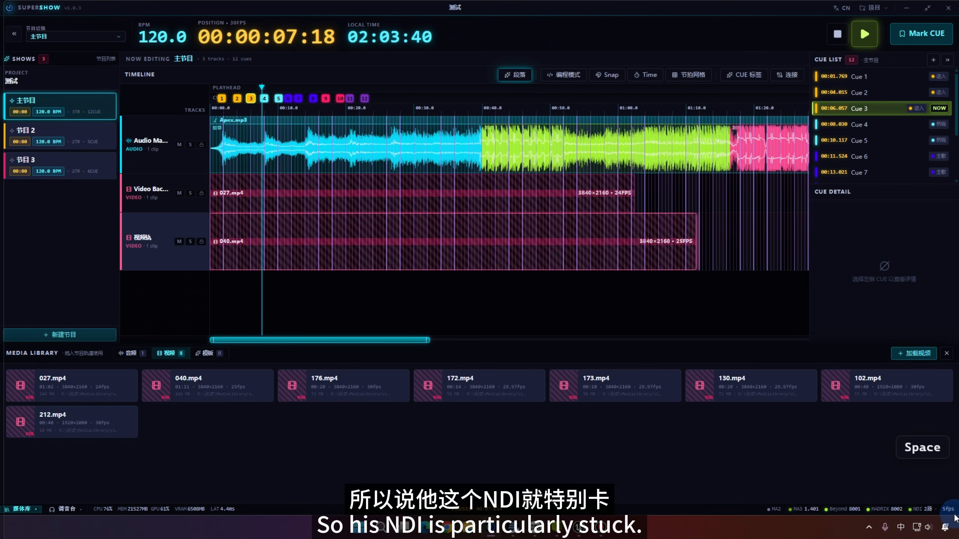
mouse_move(954, 517)
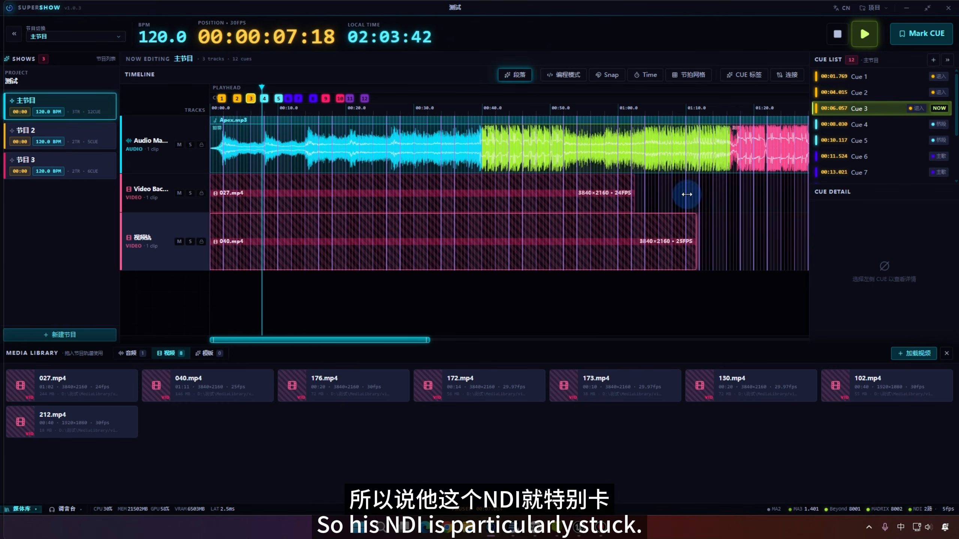
drag(260, 87, 192, 86)
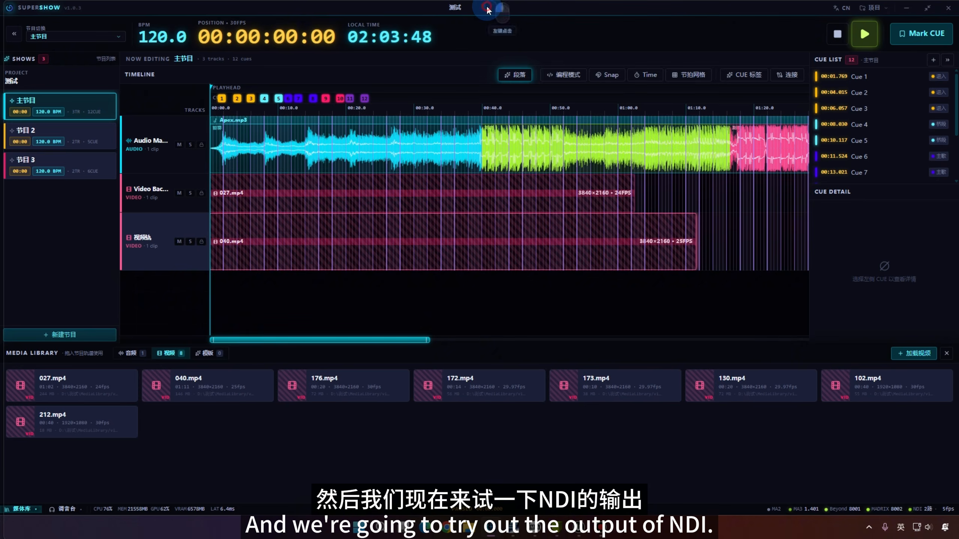
- Restore and minimize the SuperShow window, and switch to the Unreal Engine editor
drag(487, 10, 406, 35)
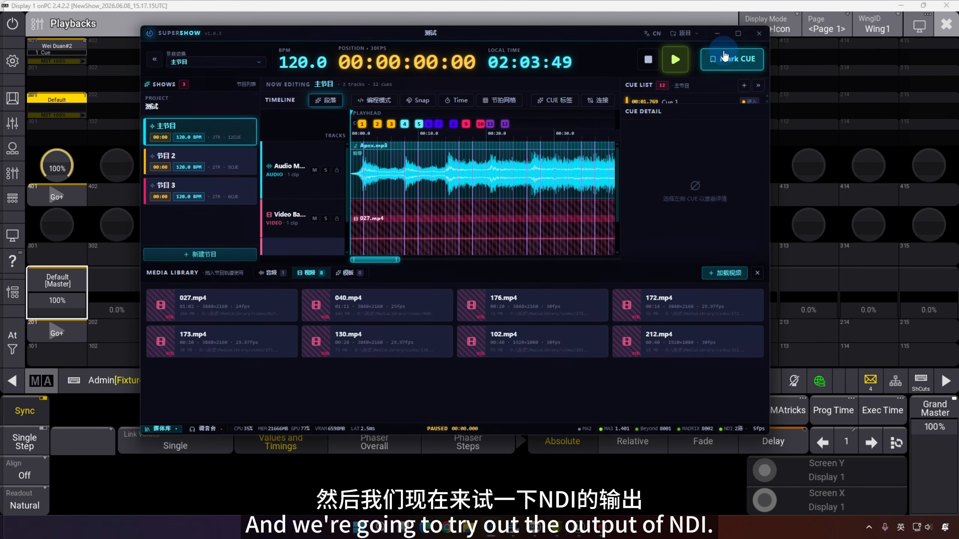
click(734, 35)
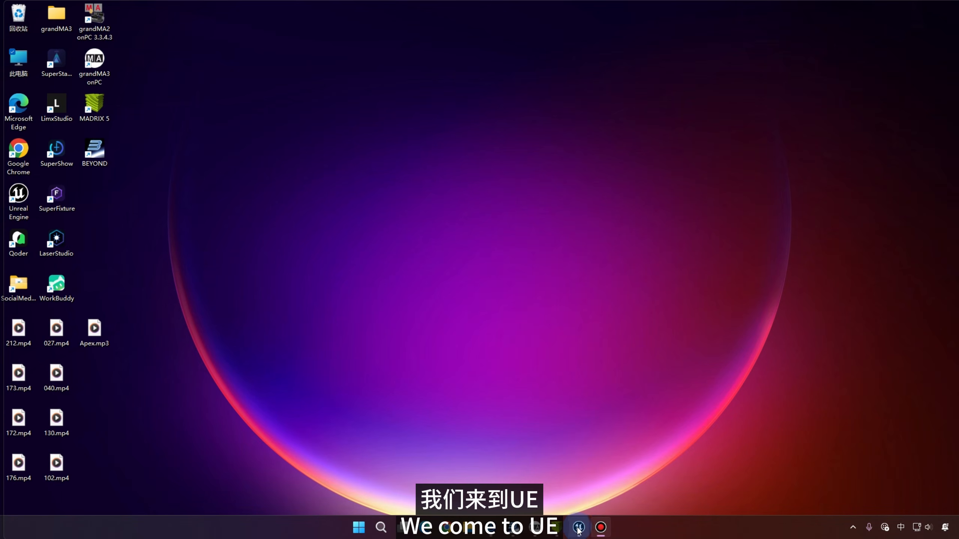
click(578, 528)
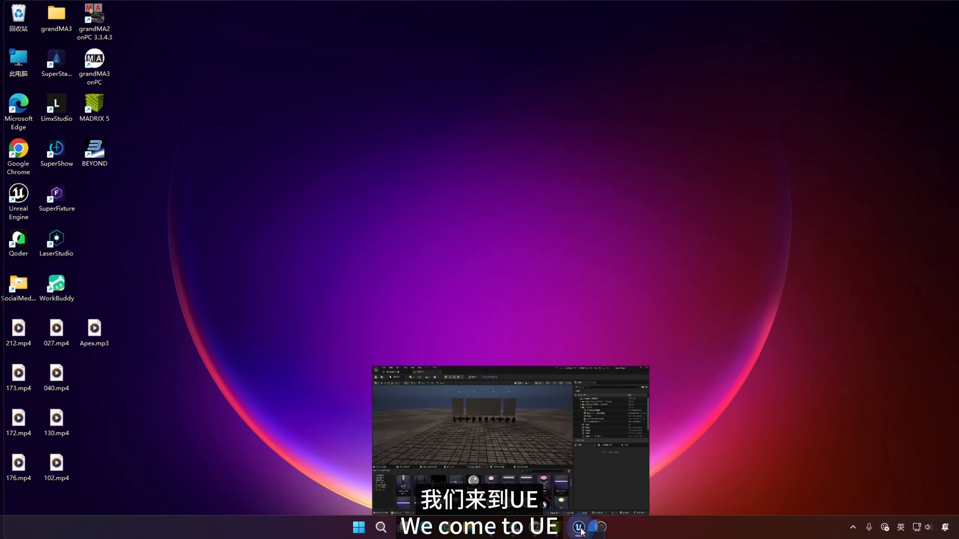
- Place two Screen actors from the SuperStage assets beside the stage grid, with SuperScreen2 at 1000, 310, 0
scroll(552, 253, down, 4)
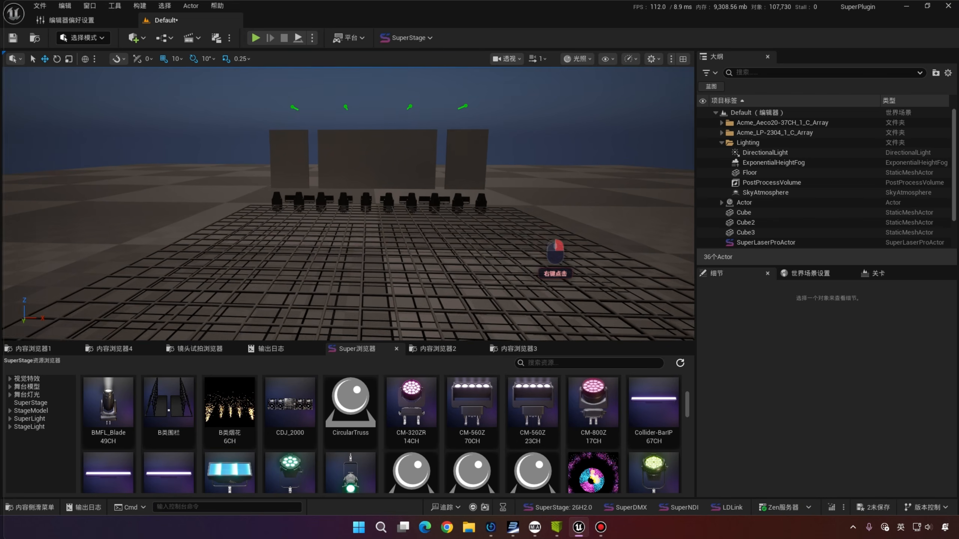
scroll(791, 203, down, 2)
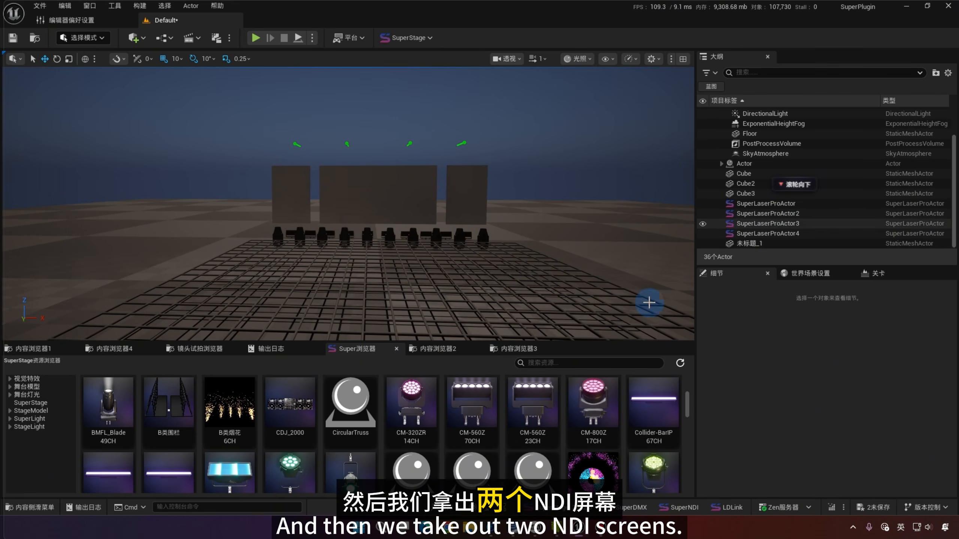
click(58, 404)
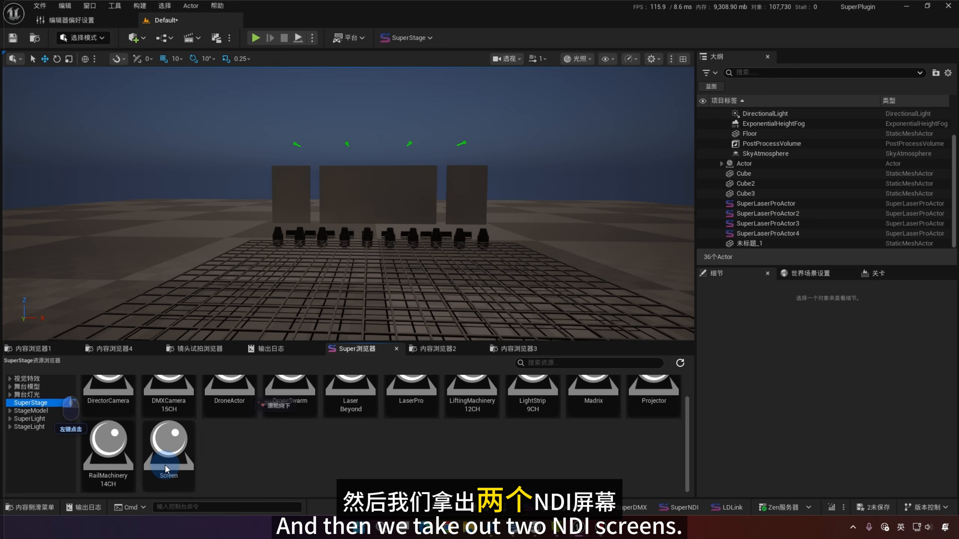
drag(164, 464, 619, 248)
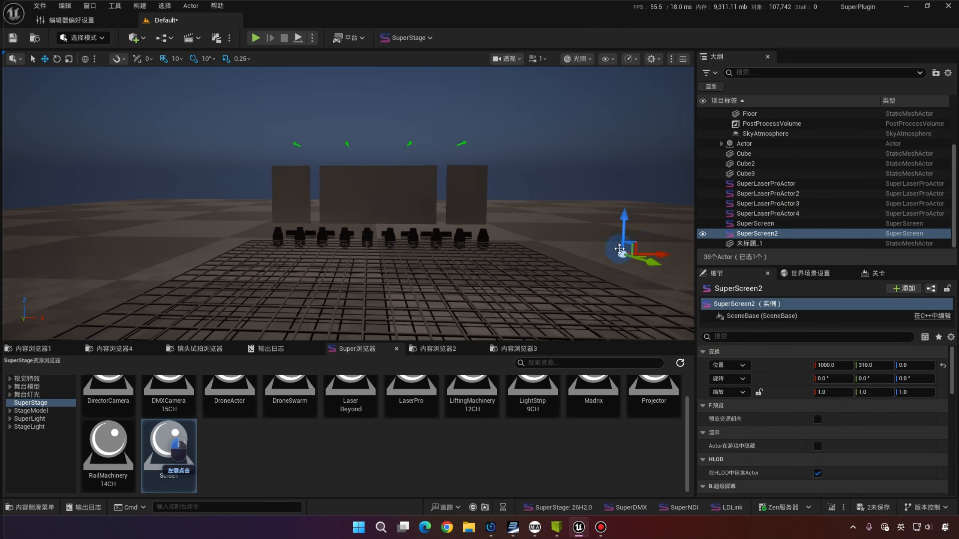
scroll(802, 421, down, 3)
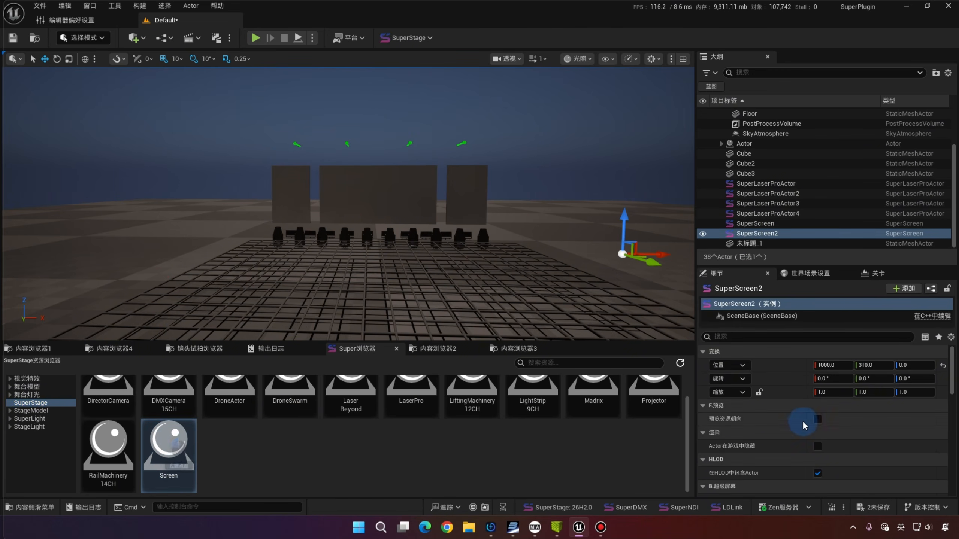
- In the SuperNDI inputs, assign the supershow-aaa source to AAA and supershow-bbb to BBB, and close the window
click(675, 507)
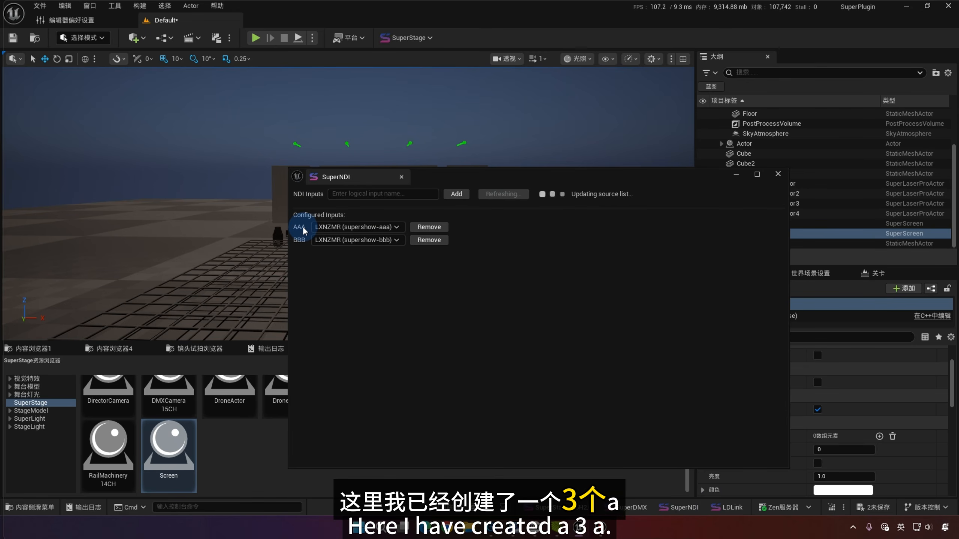
click(342, 227)
click(339, 227)
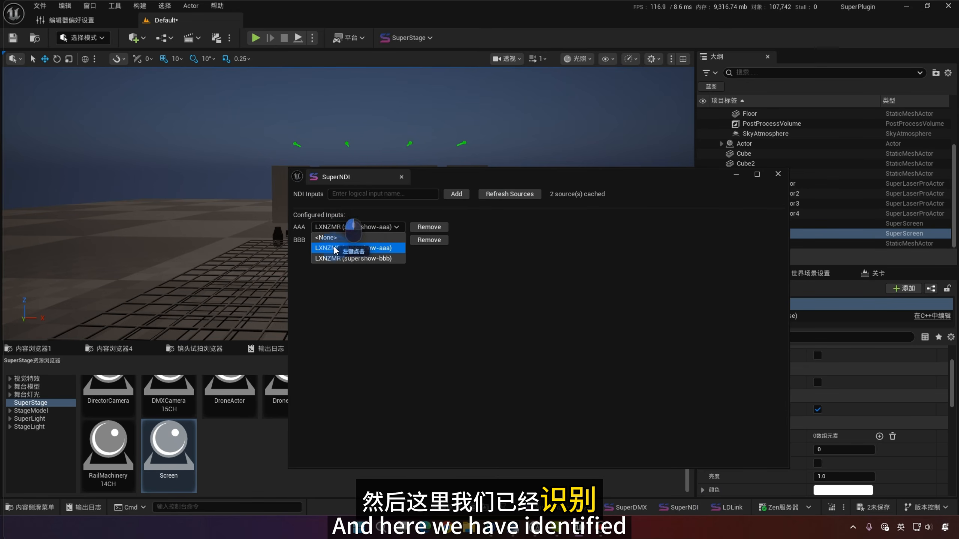
click(361, 247)
click(358, 240)
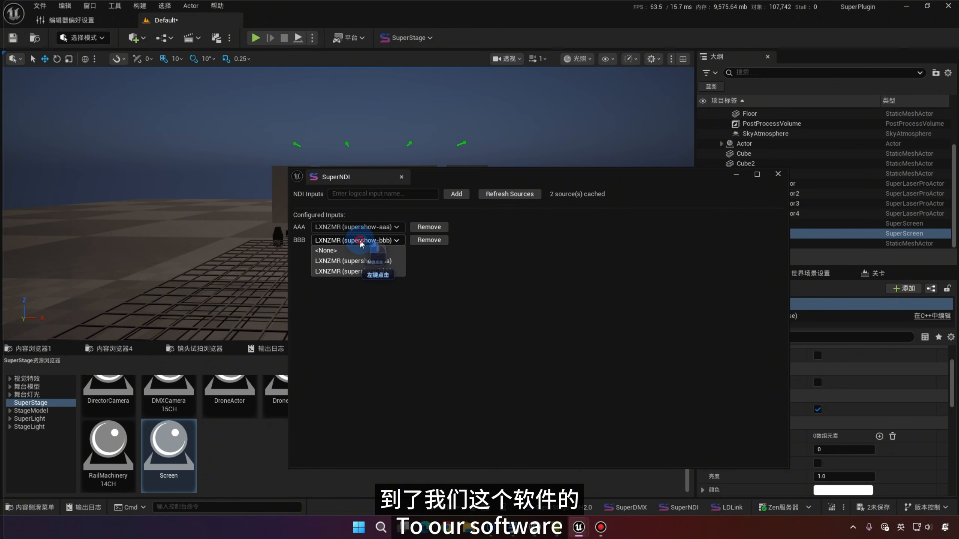
click(354, 270)
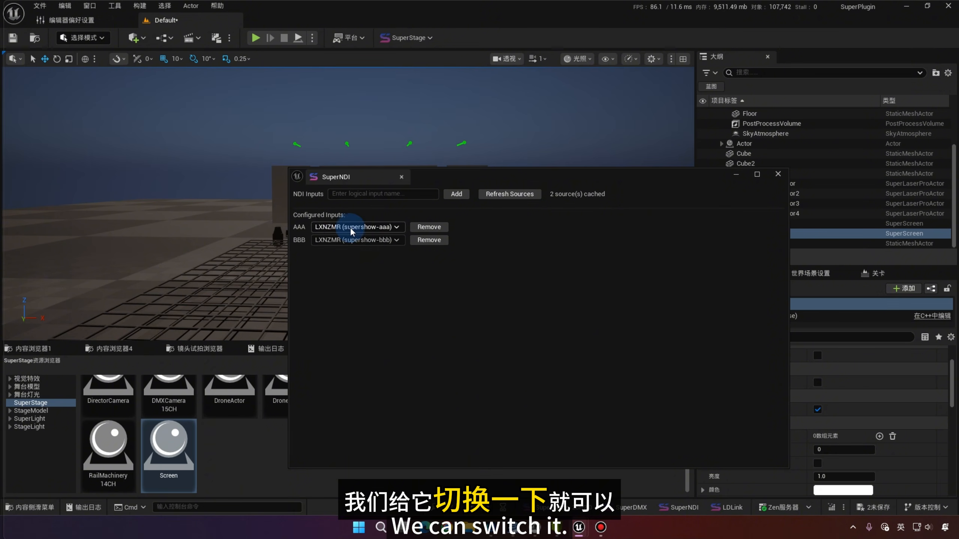
click(777, 174)
- Add a screen mesh actor entry to SuperScreen and pick the side panel Cube2 for it
click(753, 223)
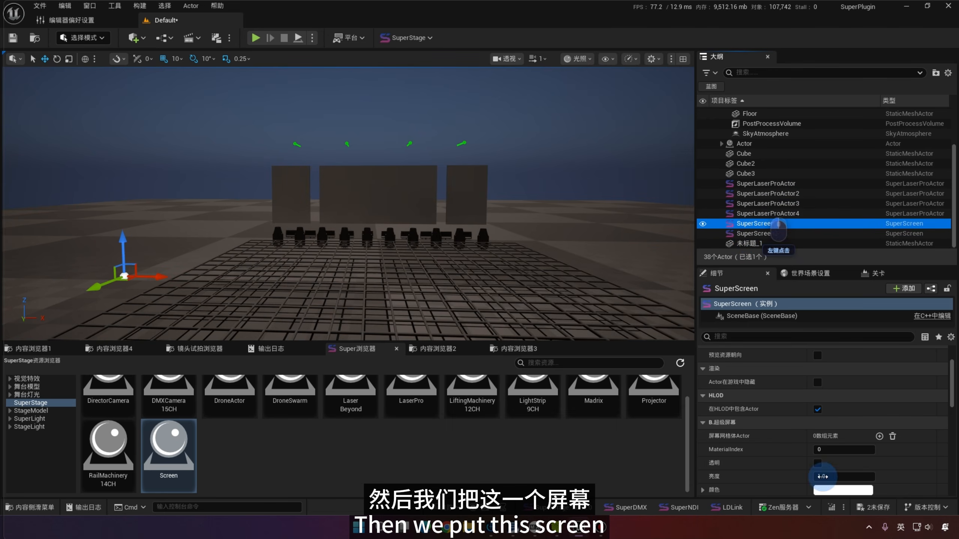
scroll(756, 412, down, 1)
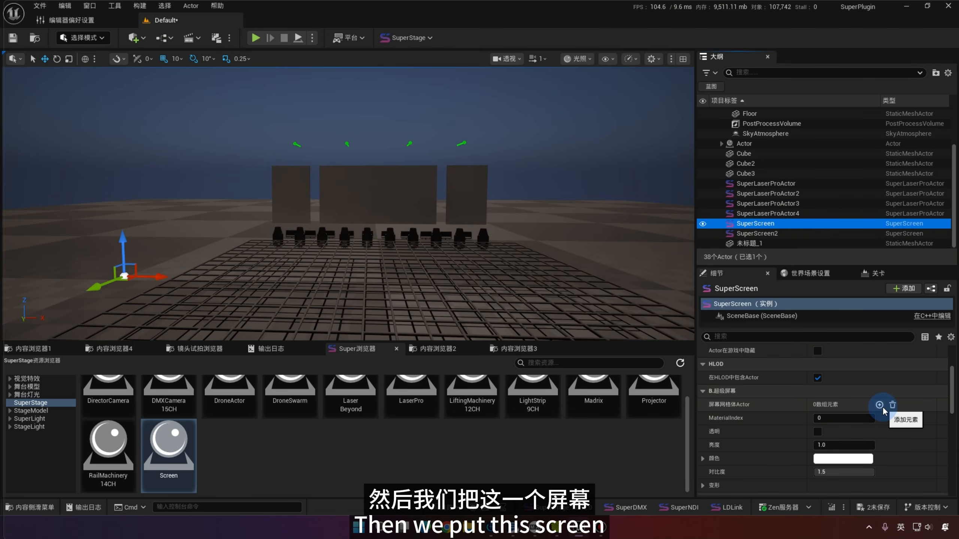
right_click(405, 217)
key(w)
key(w)
key(w)
key(w)
key(w)
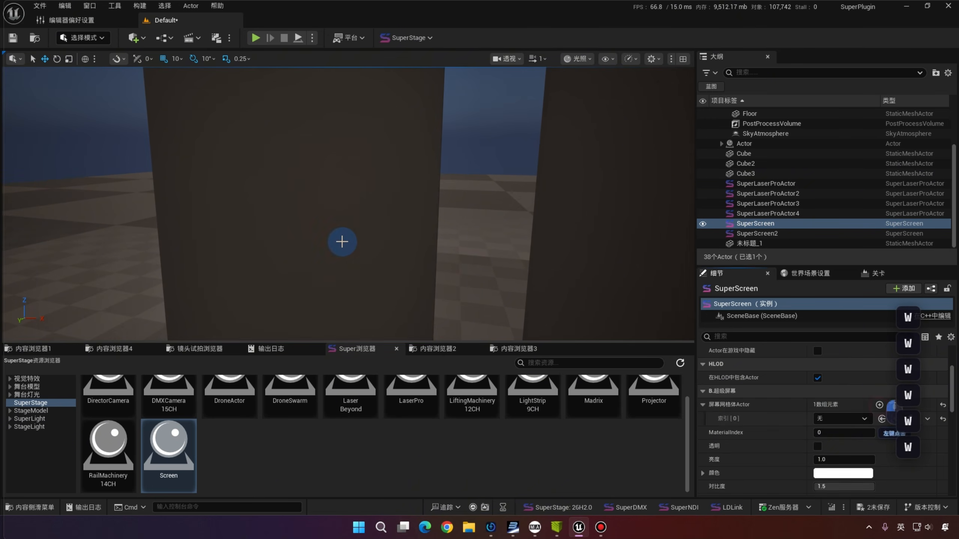
click(343, 239)
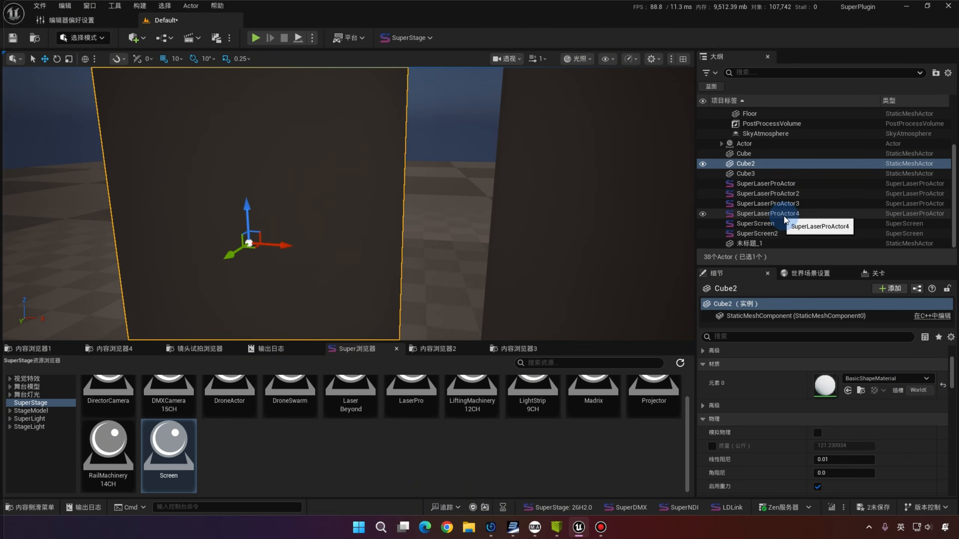
click(779, 223)
click(908, 418)
click(319, 205)
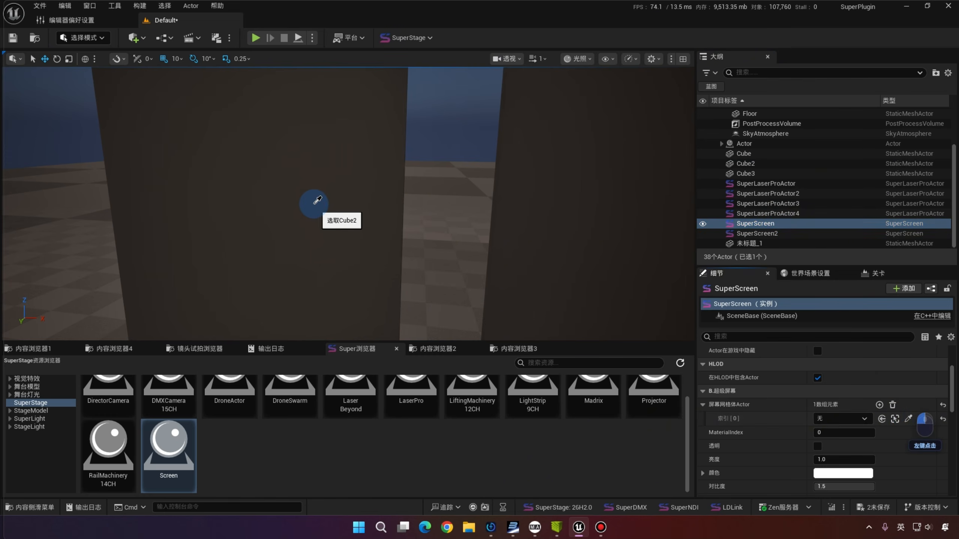
- Add a second mesh actor entry to SuperScreen and pick the opposite side panel Cube3 for it
right_click(579, 248)
key(f)
key(r)
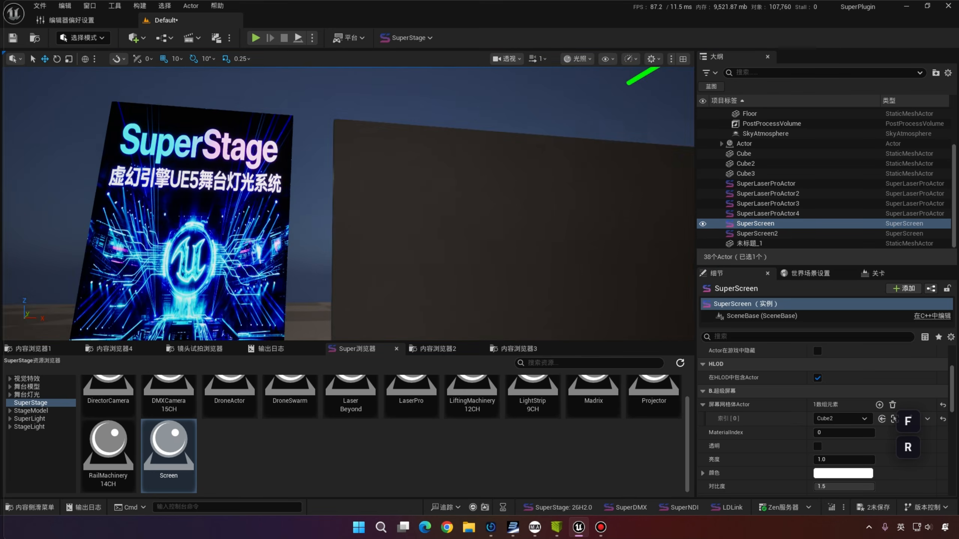
key(d)
key(w)
key(w)
key(w)
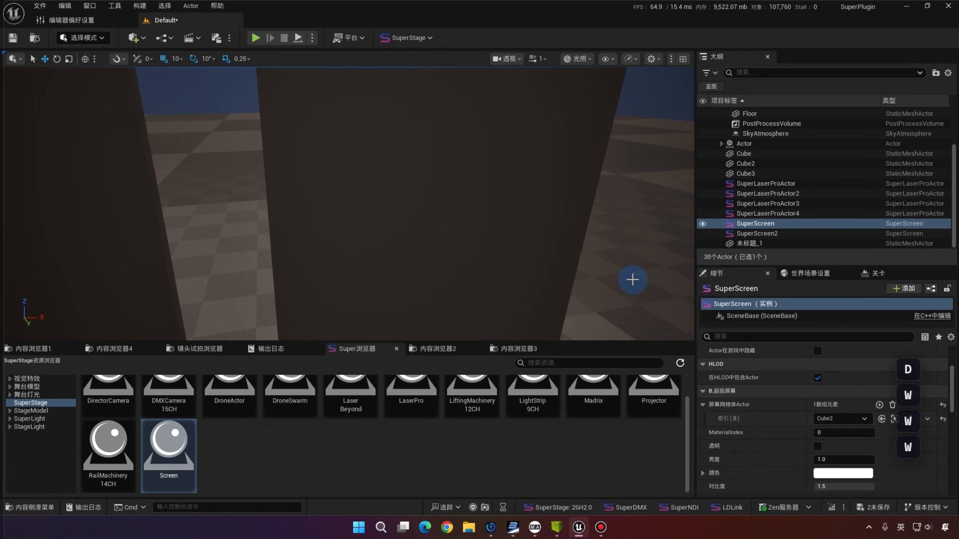
click(879, 405)
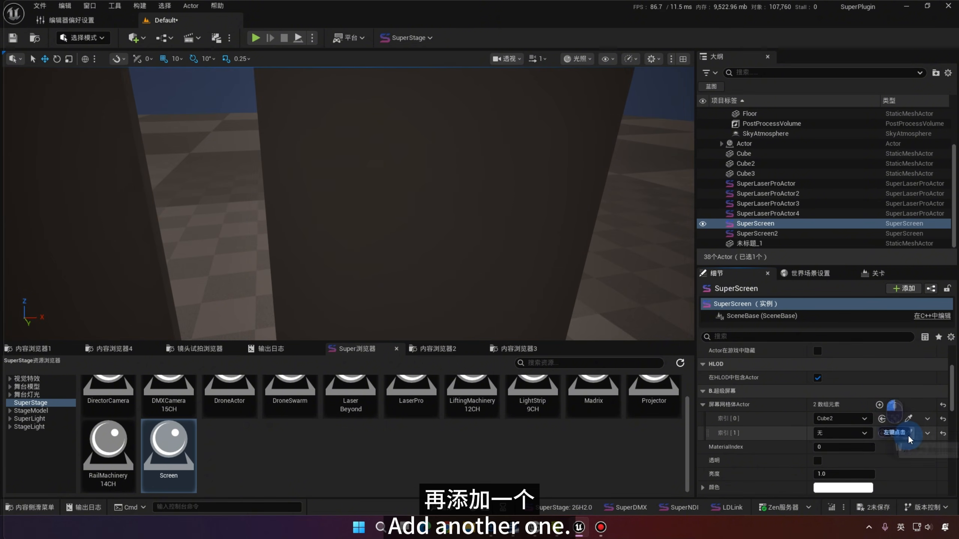
click(438, 197)
- Add a screen mesh actor entry to SuperScreen2 and pick the large central panel Cube for it
key(s)
key(a)
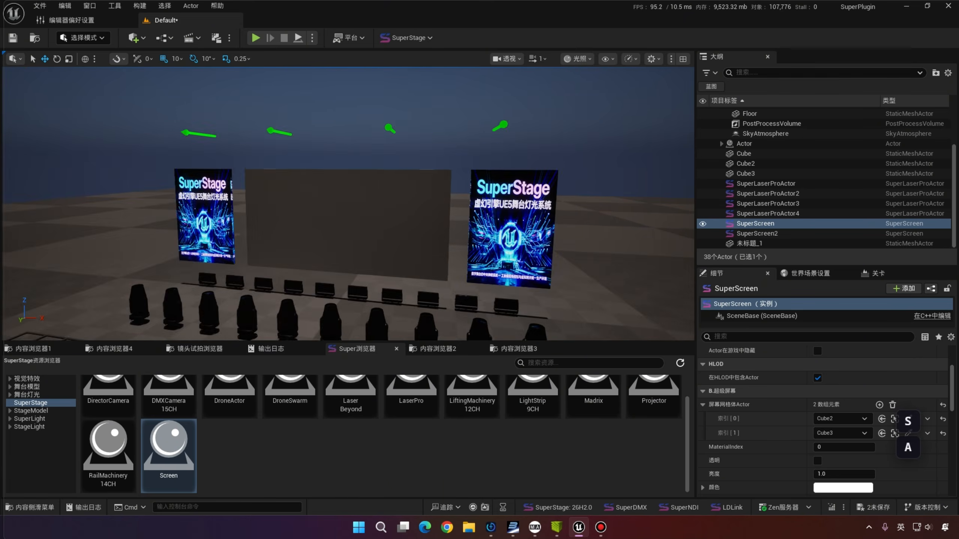
key(w)
key(w)
key(w)
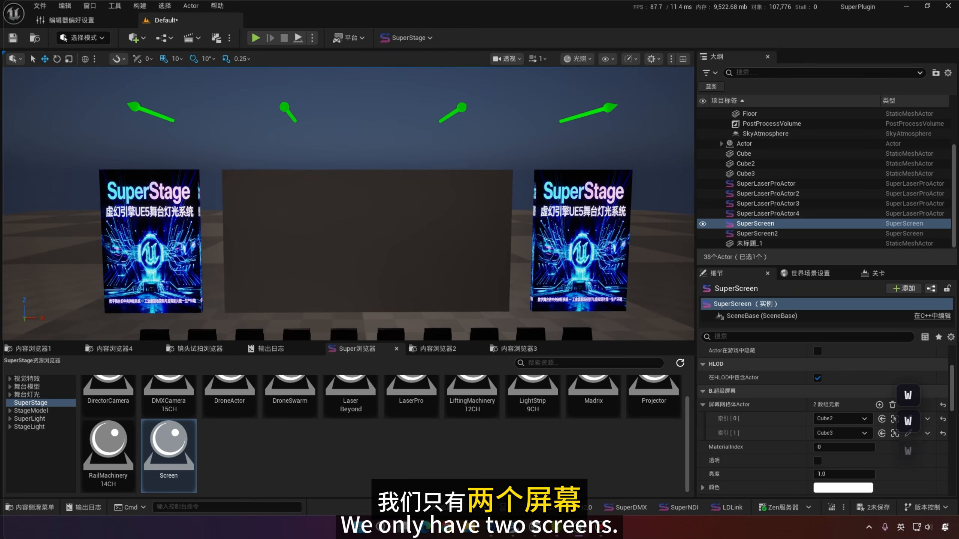
key(w)
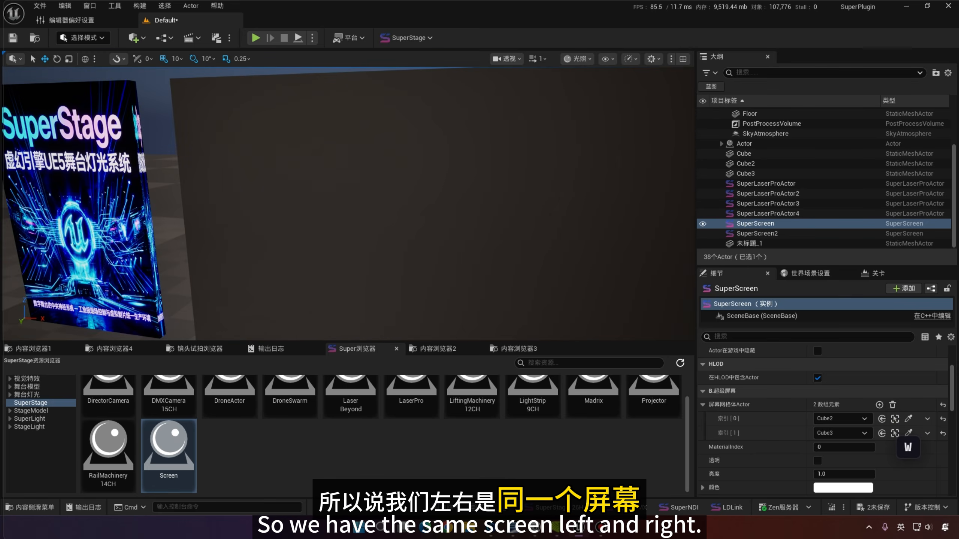
key(w)
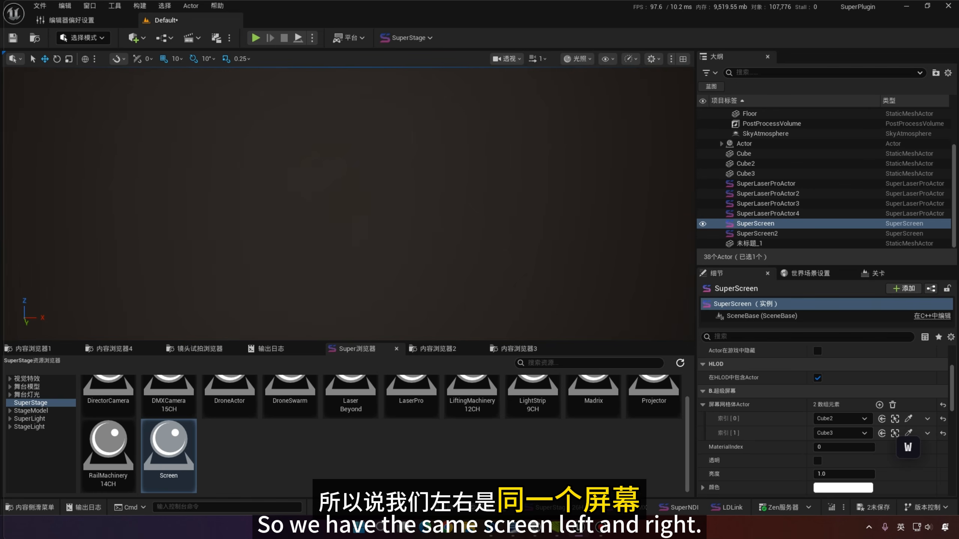
click(812, 234)
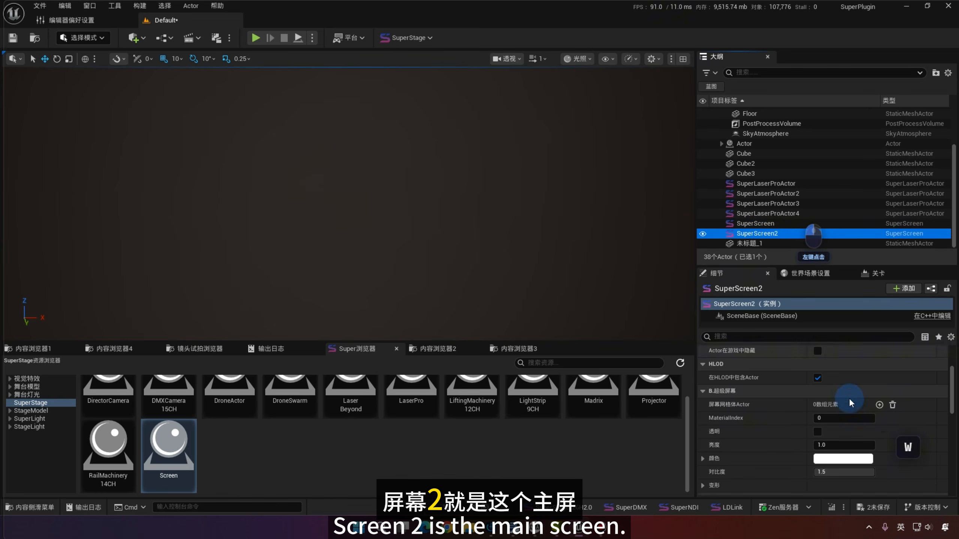
click(879, 405)
click(908, 419)
click(474, 223)
key(s)
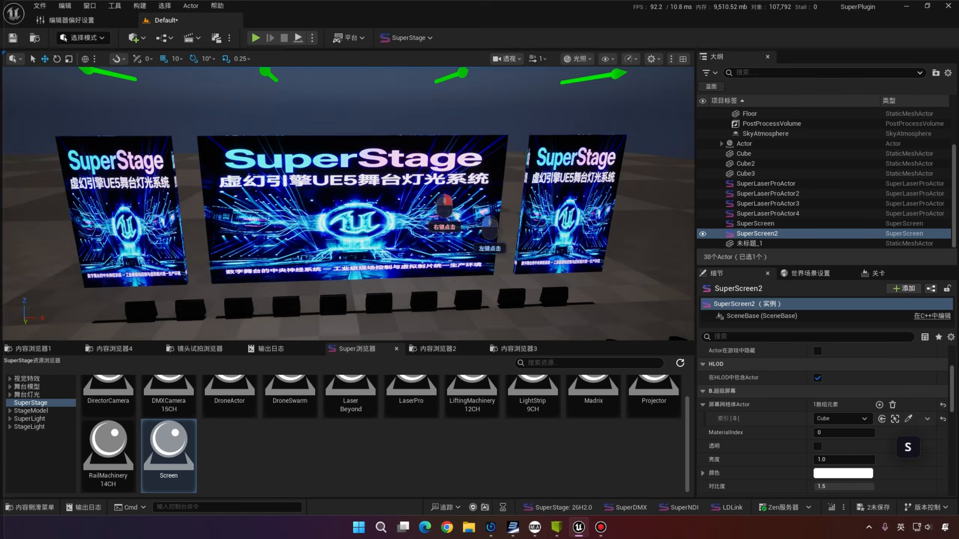
- Set SuperScreen2's source mode to NDI with AAA as its NDI input
scroll(732, 413, down, 5)
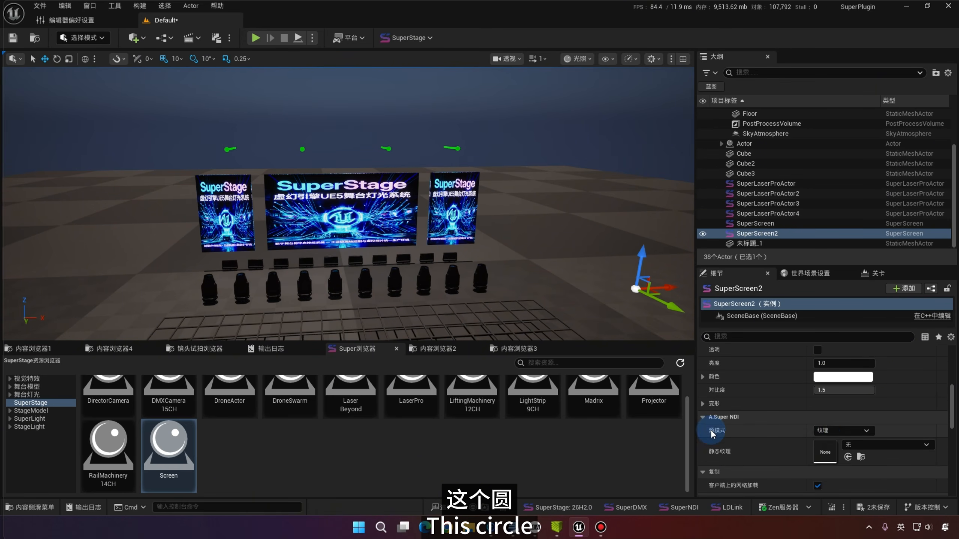
click(826, 438)
click(825, 447)
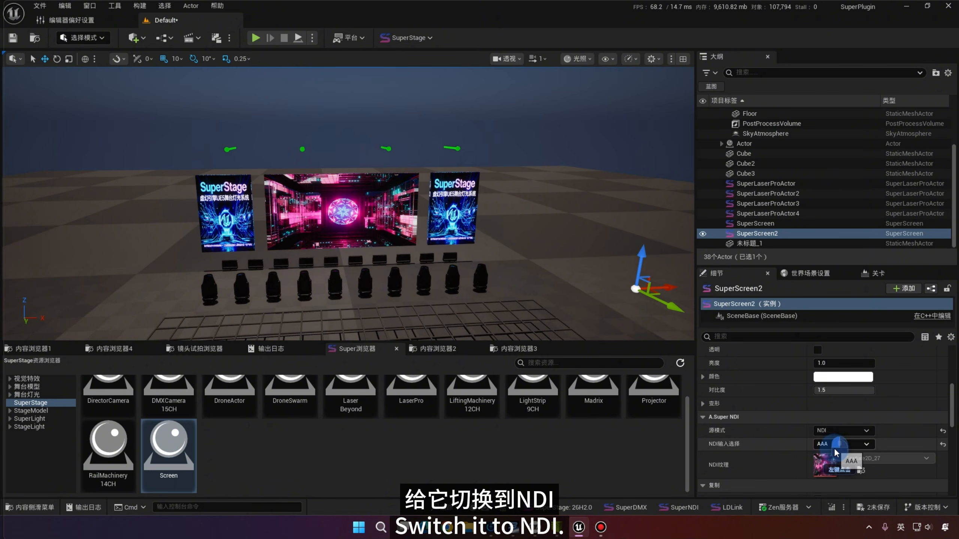
- Set SuperScreen's source mode to NDI and its NDI input to BBB
click(777, 224)
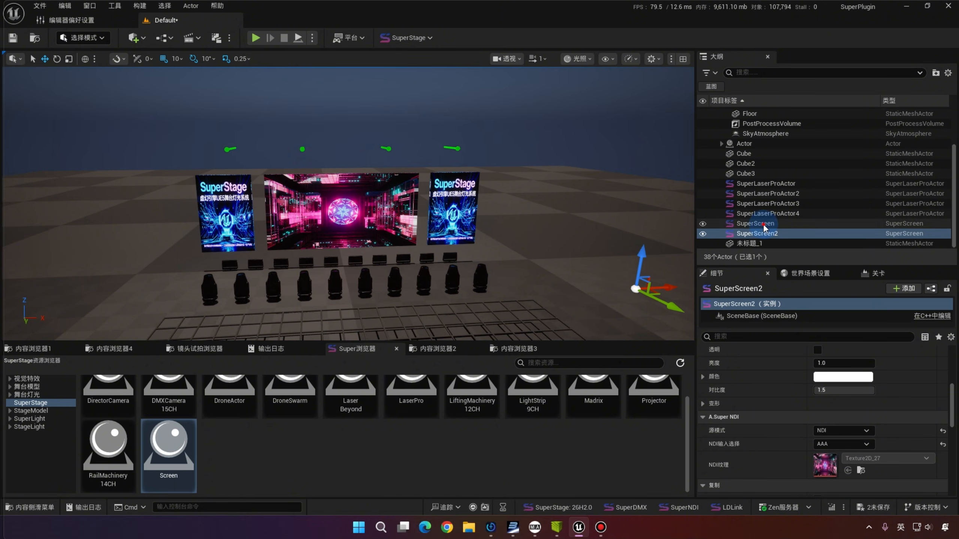
click(825, 439)
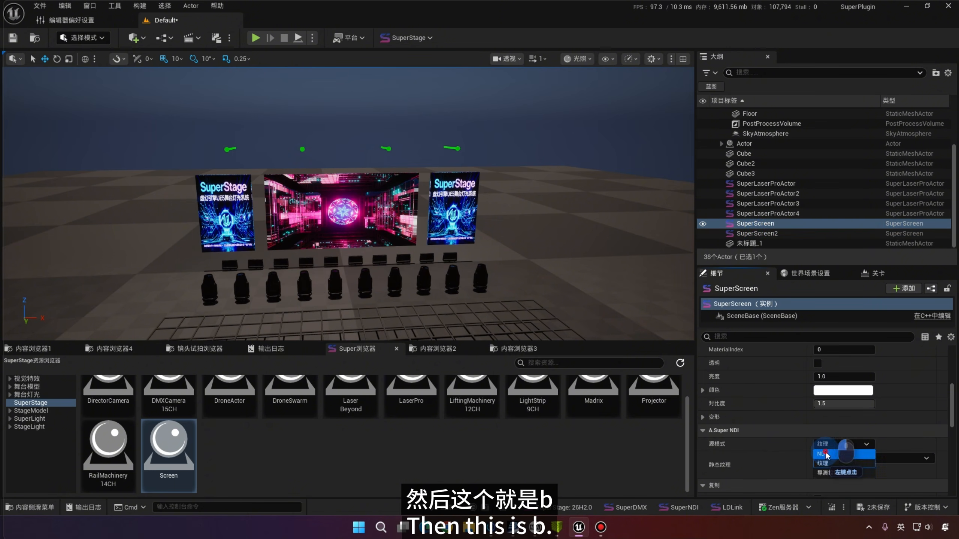
click(825, 451)
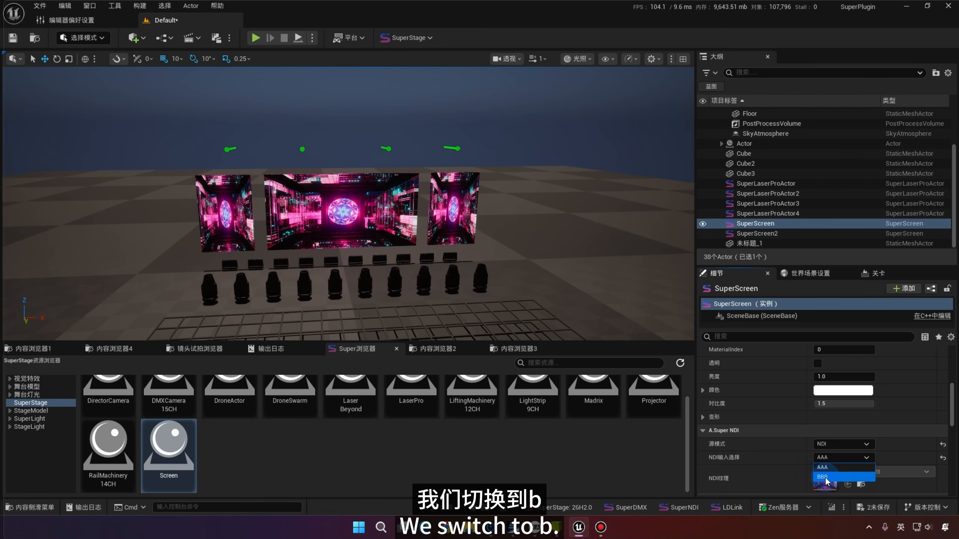
click(823, 476)
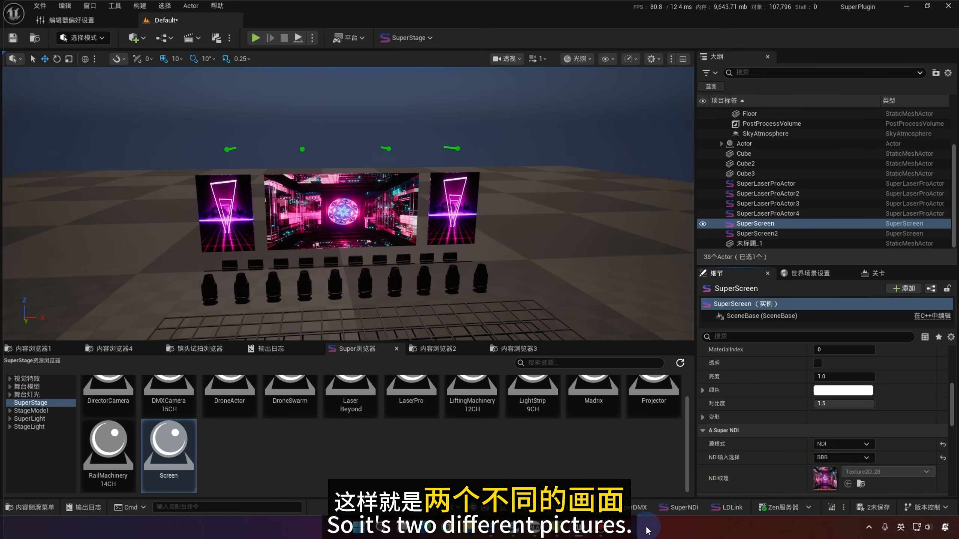
- Switch to SuperShow in a smaller window beside the Unreal viewport, play 主节目 to check the stage screens, and stop playback
click(604, 456)
drag(449, 30, 704, 147)
drag(611, 229, 774, 248)
click(933, 176)
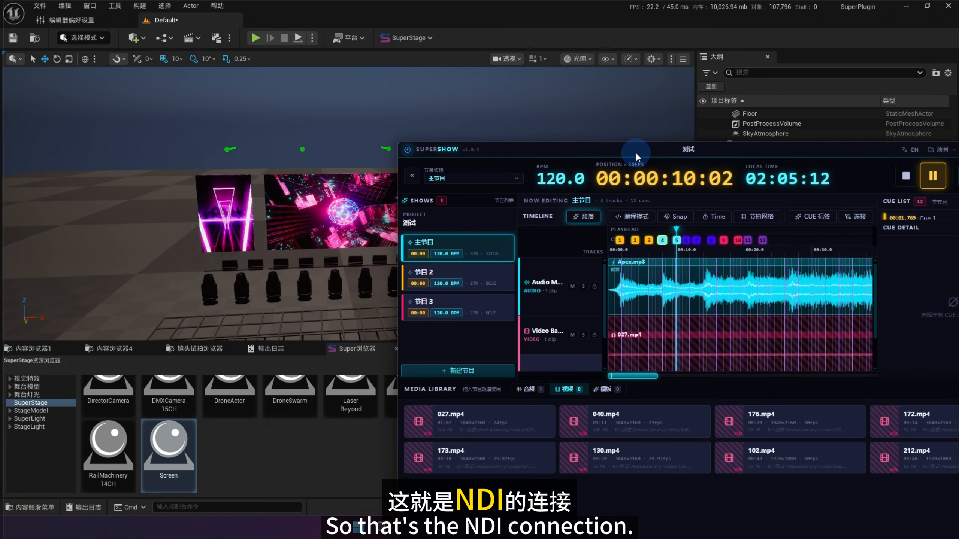
click(905, 176)
drag(751, 150, 496, 118)
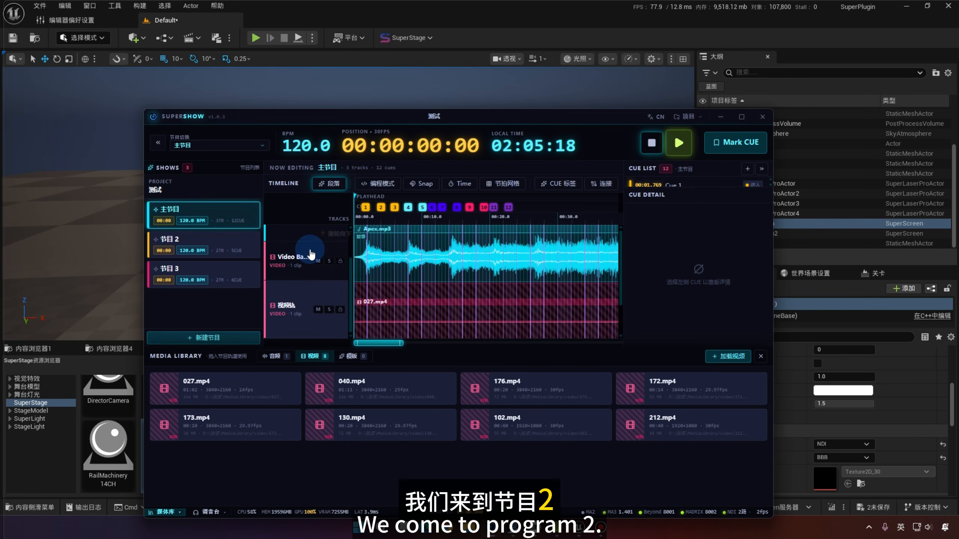
- Open 节目 2, maximize the SuperShow window and hide the media library
click(210, 241)
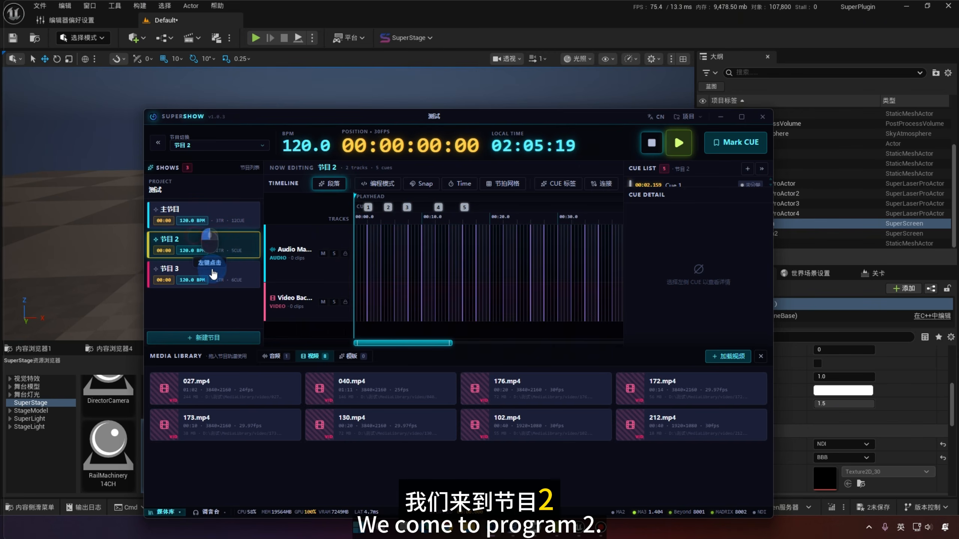
click(741, 117)
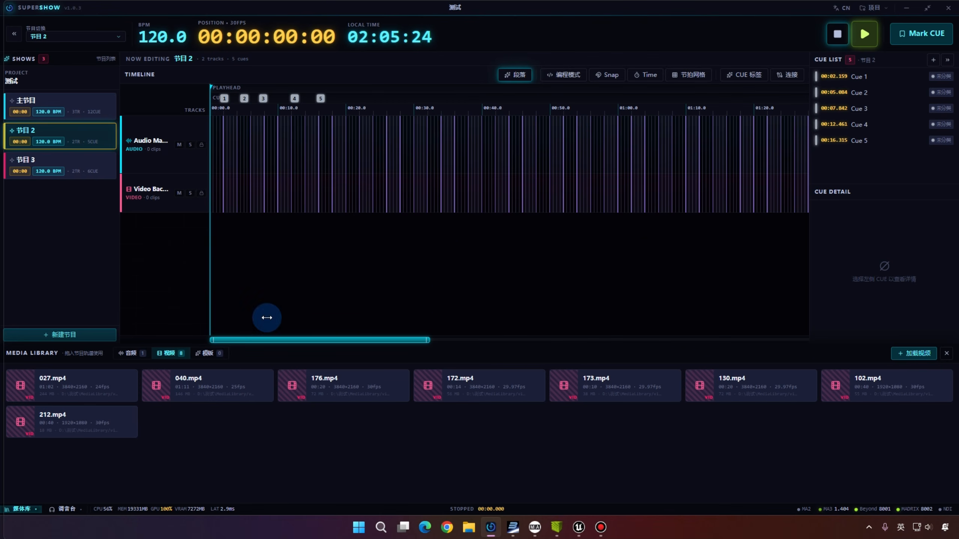
click(25, 513)
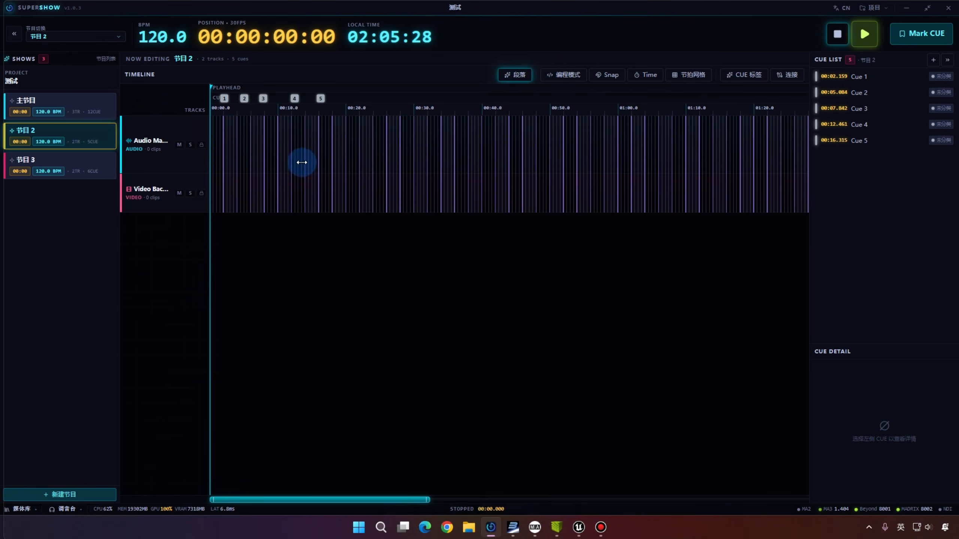
- Select Cue 2 of 节目 2 and open the connection settings to examine the MA2, MA3, BEYOND and MADRIX connections
click(243, 98)
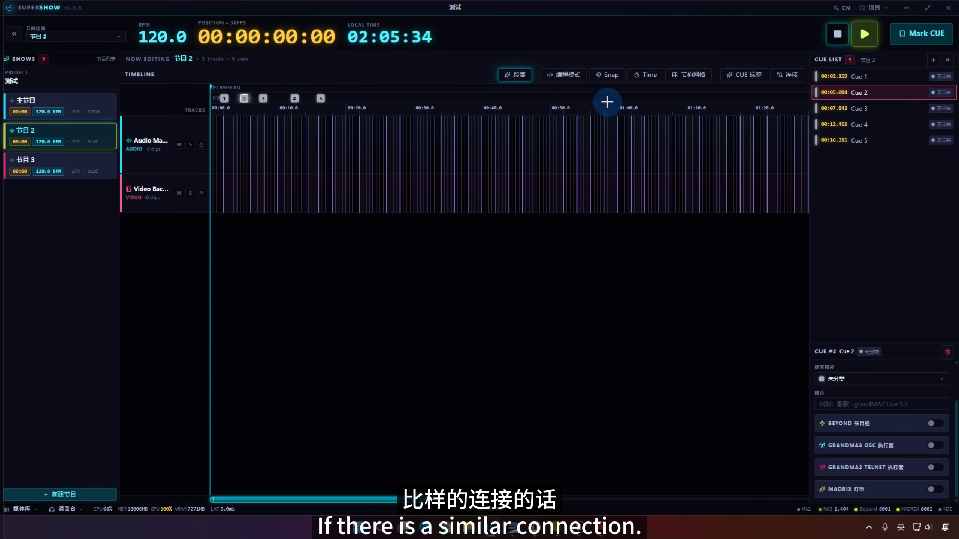
click(781, 80)
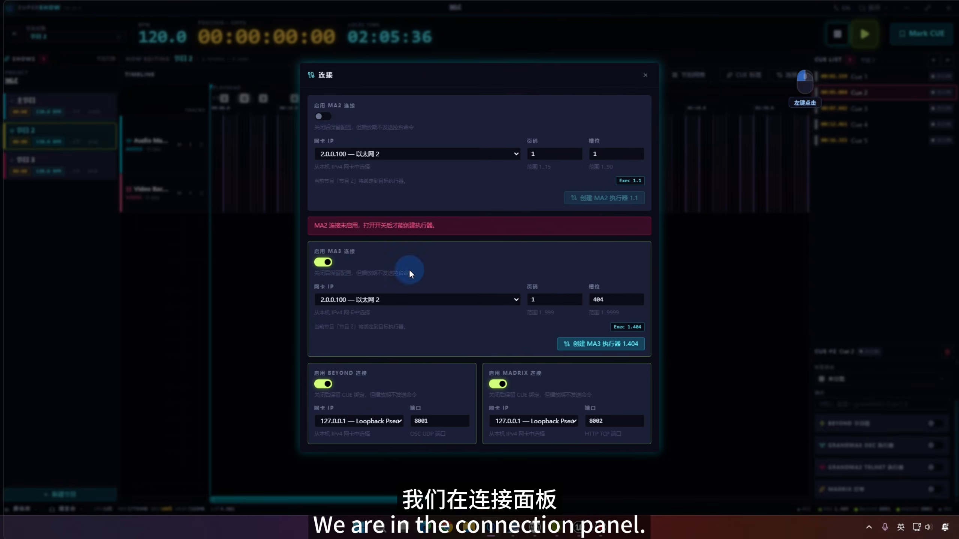
click(374, 383)
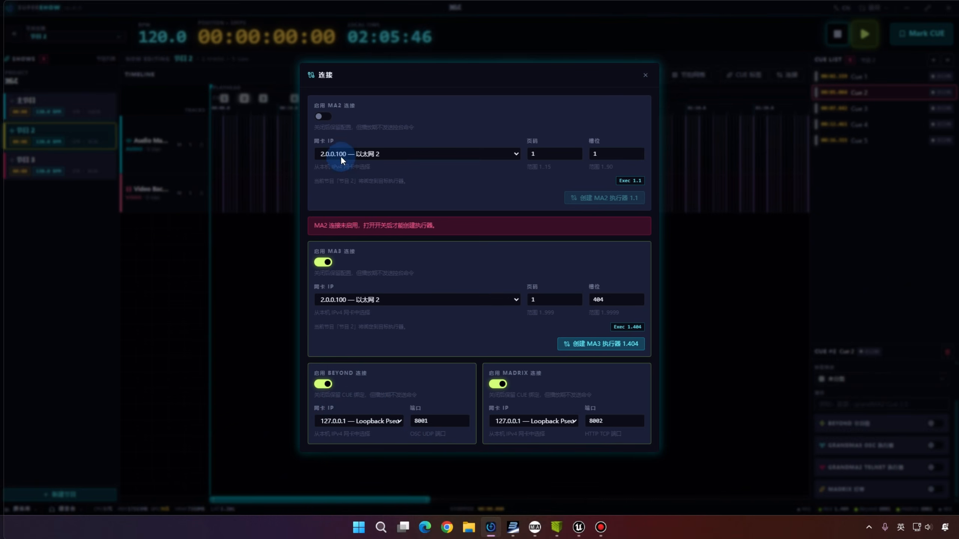
- Switch to grandMA3 onPC and open the In & Out OSC settings to check the port of OSCData 1
click(561, 529)
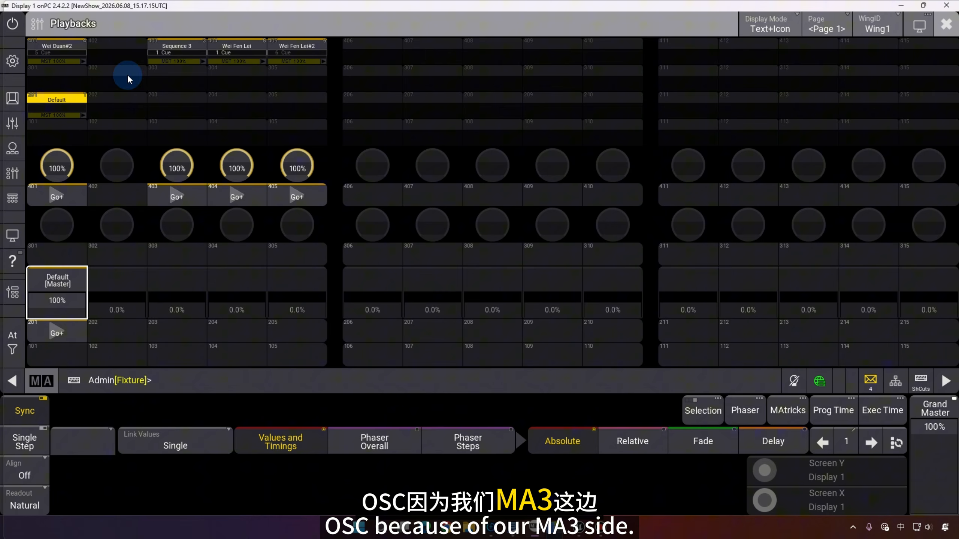
click(18, 70)
click(434, 275)
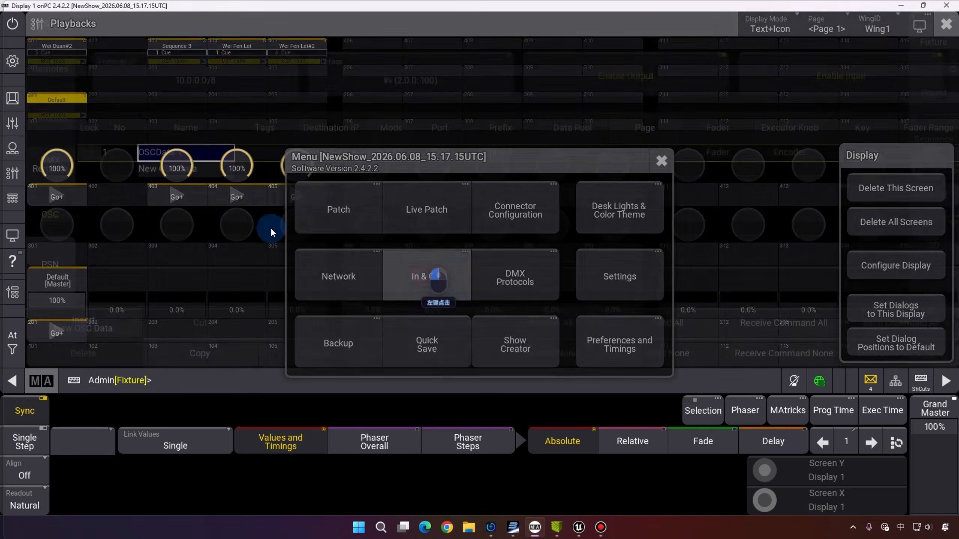
click(447, 155)
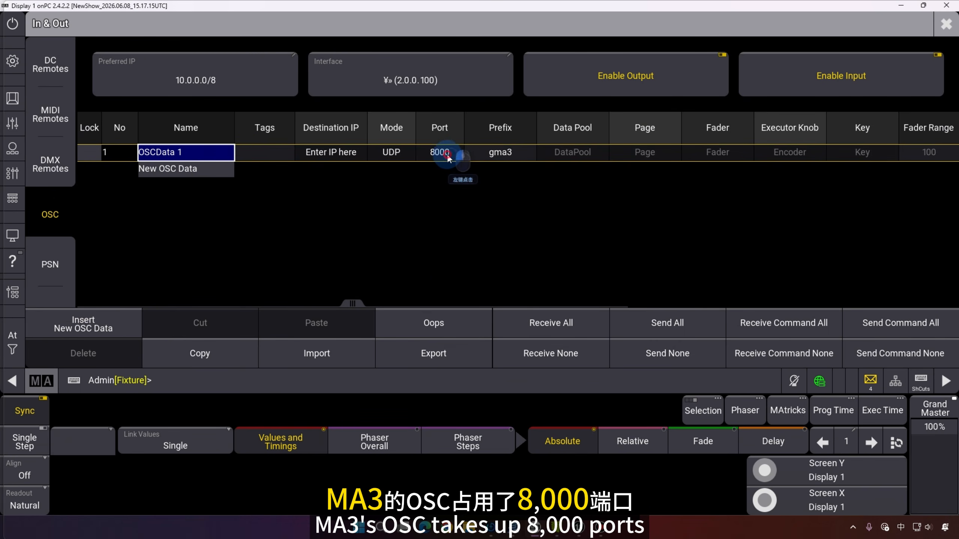
- Leave the In & Out settings, switch to BEYOND, and set the incoming and outgoing OSC ports to 8001
click(928, 23)
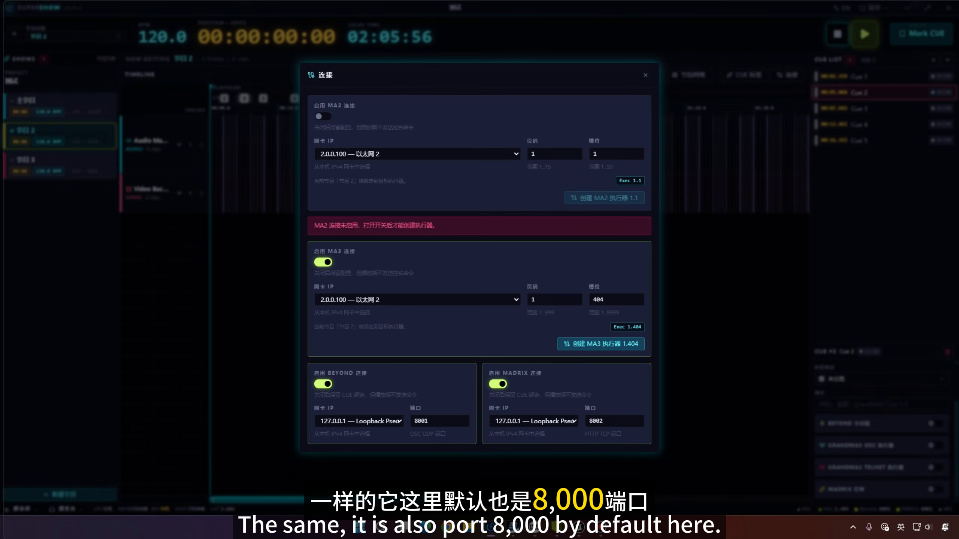
click(521, 535)
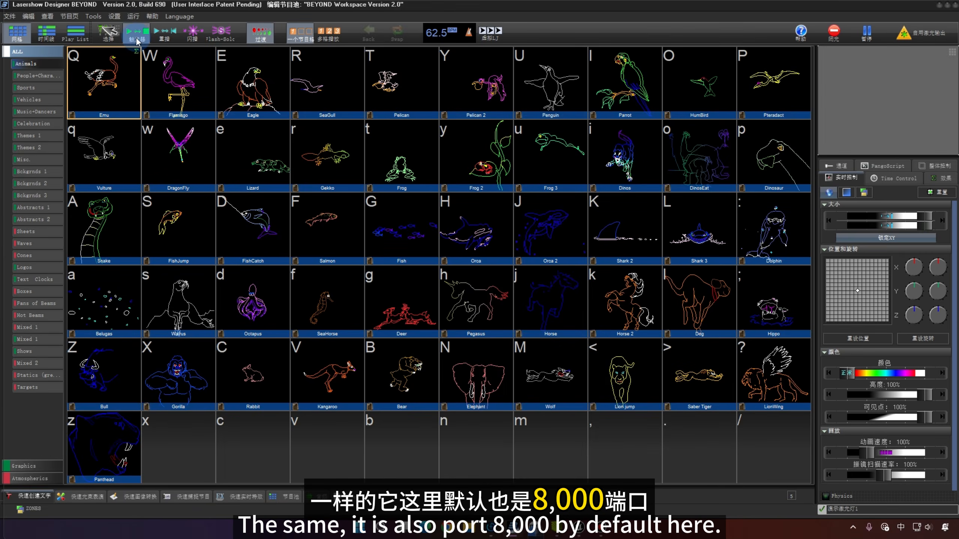
click(53, 17)
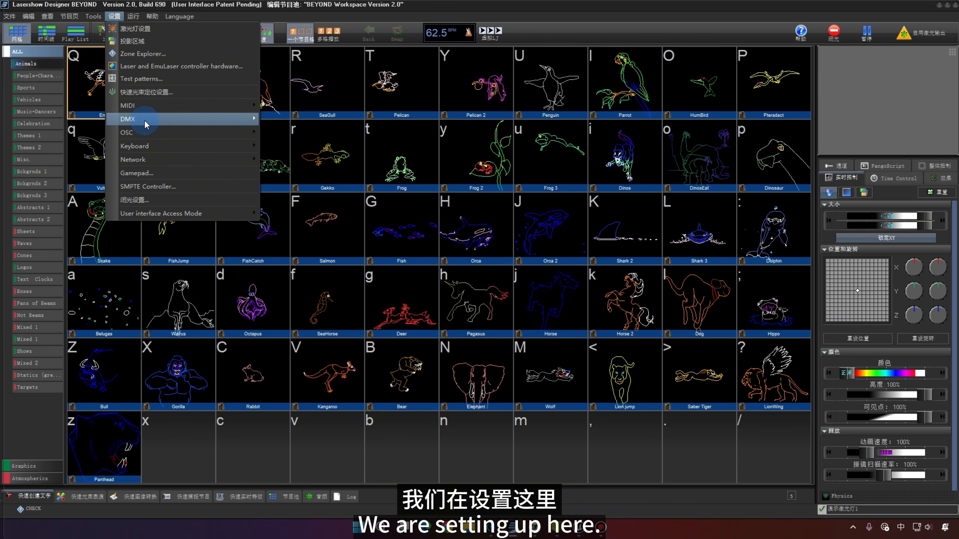
mouse_move(249, 133)
click(290, 133)
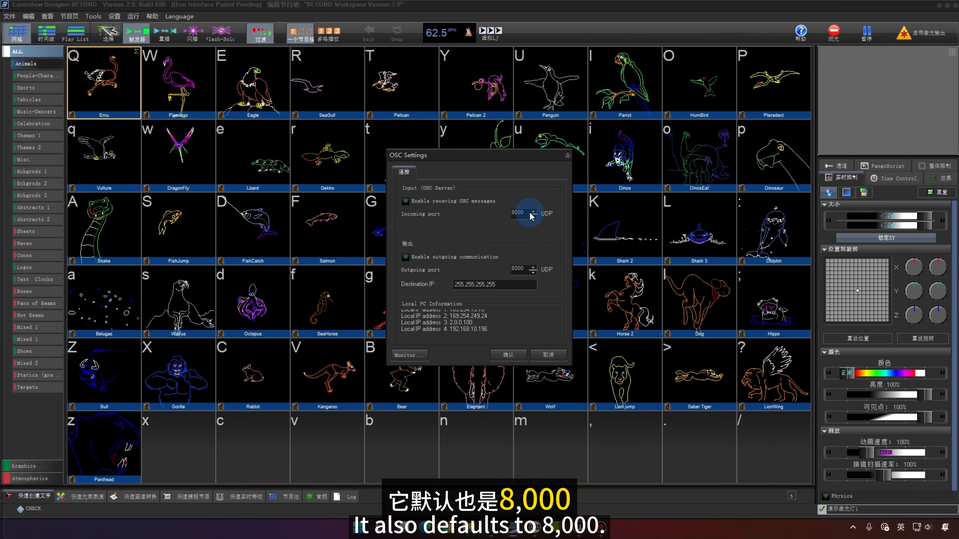
click(532, 267)
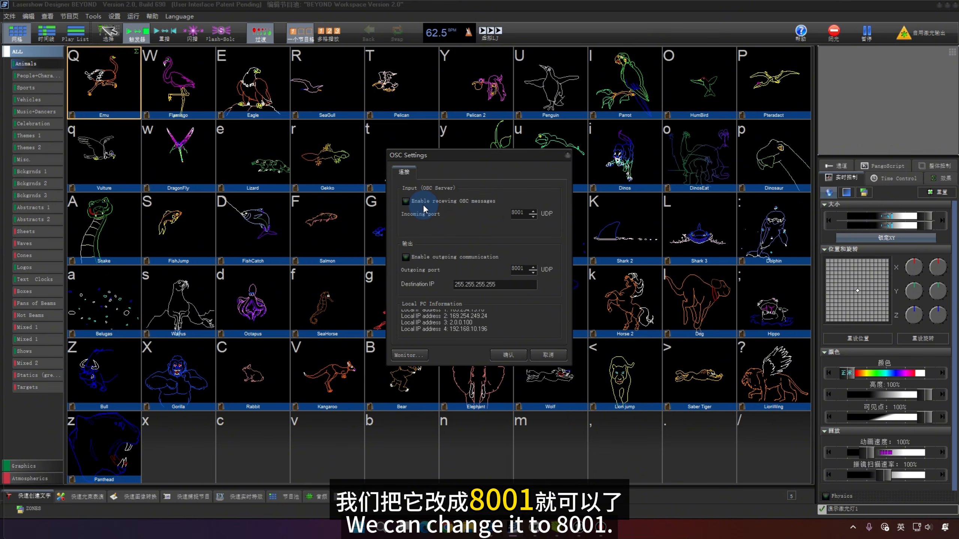
- Enable receiving OSC messages and outgoing communication, apply the OSC settings, and briefly open the OSC Monitor
click(406, 201)
click(429, 257)
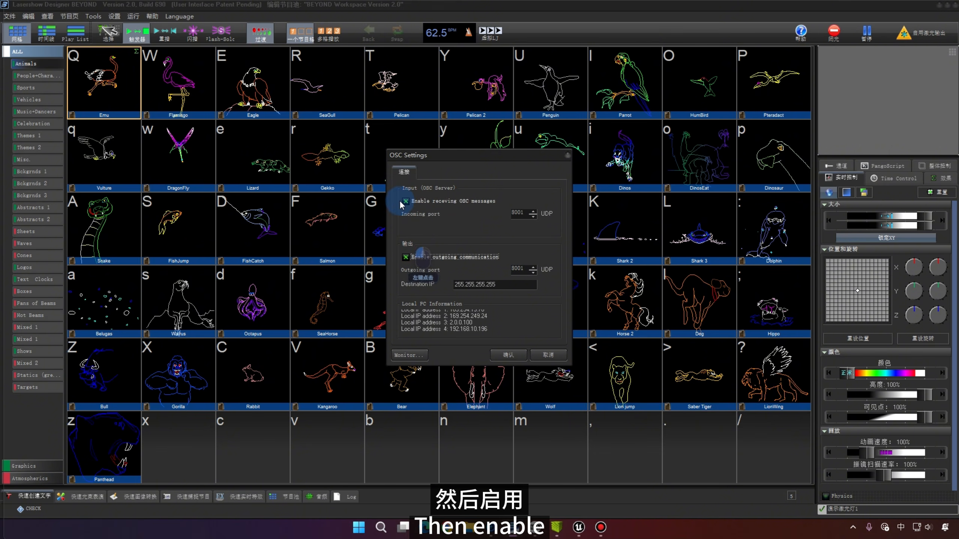
click(509, 356)
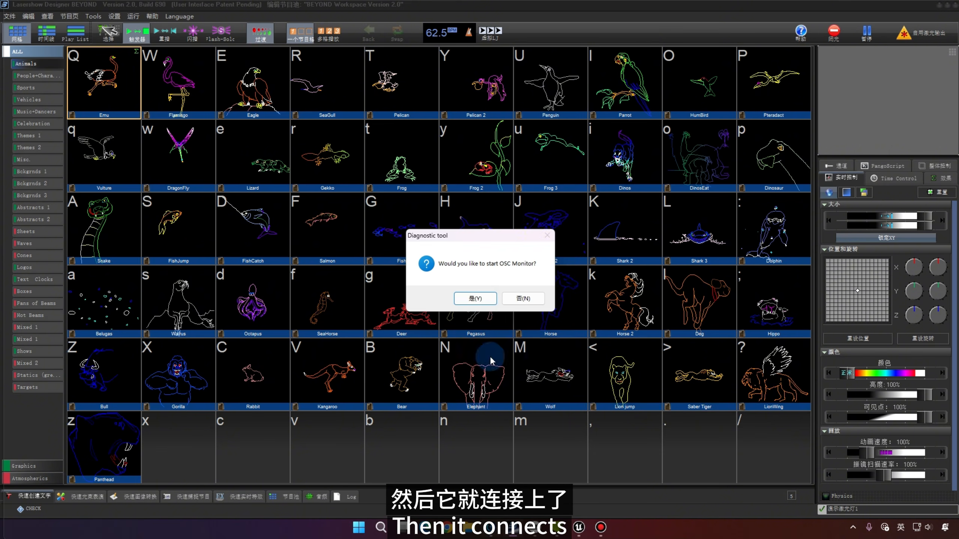
click(478, 298)
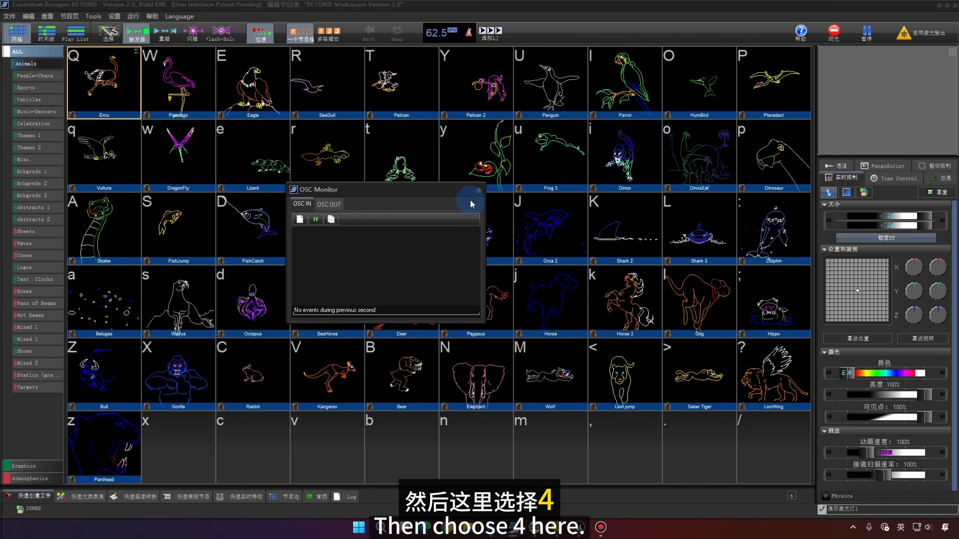
click(475, 189)
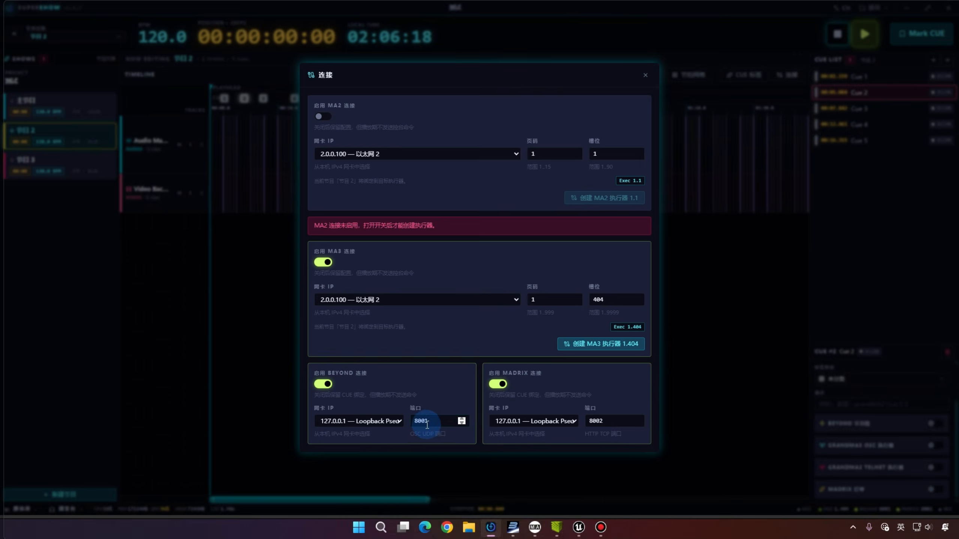
- Examine the port and network card choices of the BEYOND connection in SuperShow, and close the connection settings
click(445, 421)
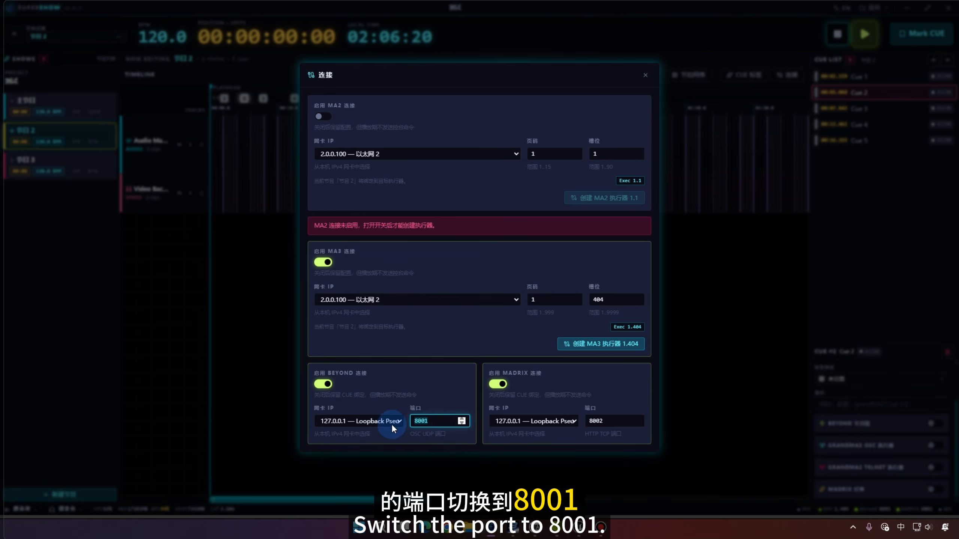
click(385, 421)
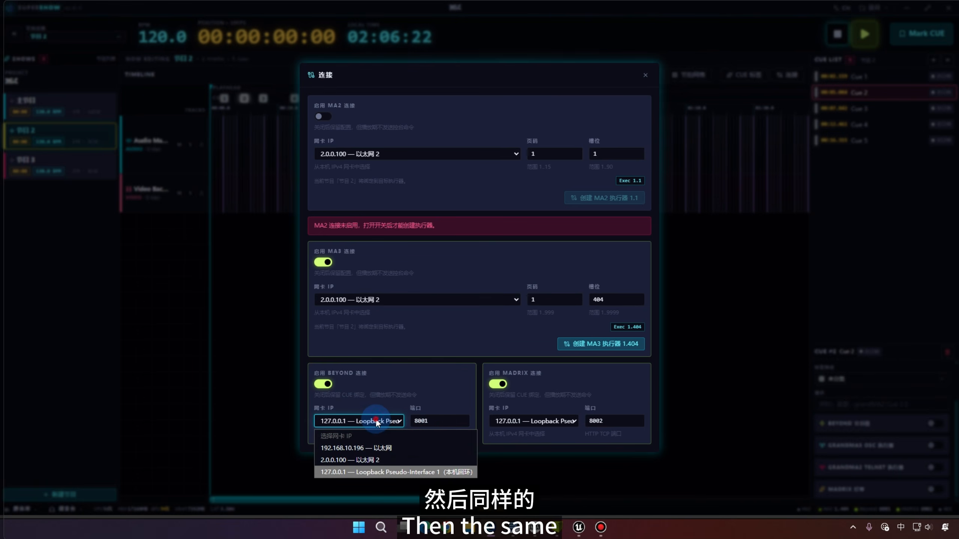
click(376, 421)
click(375, 421)
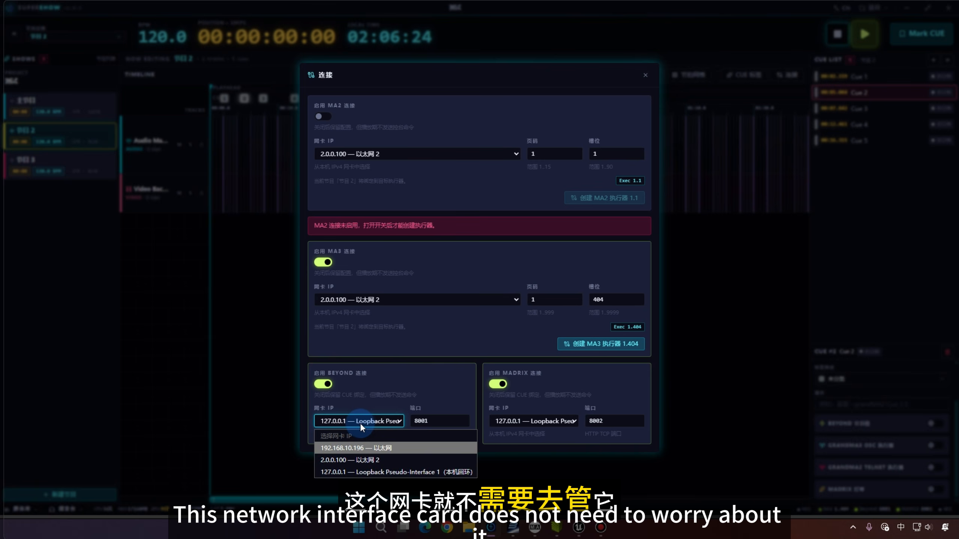
click(362, 420)
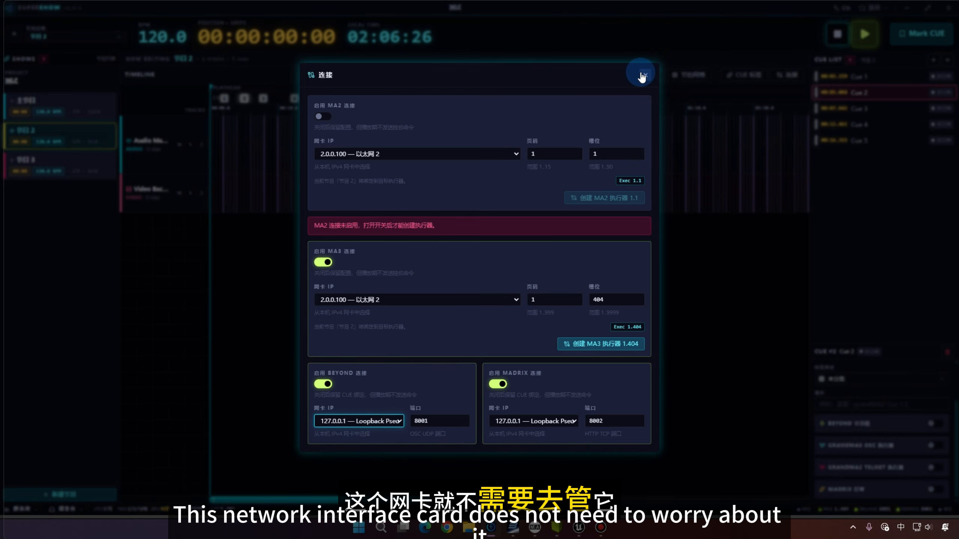
click(375, 421)
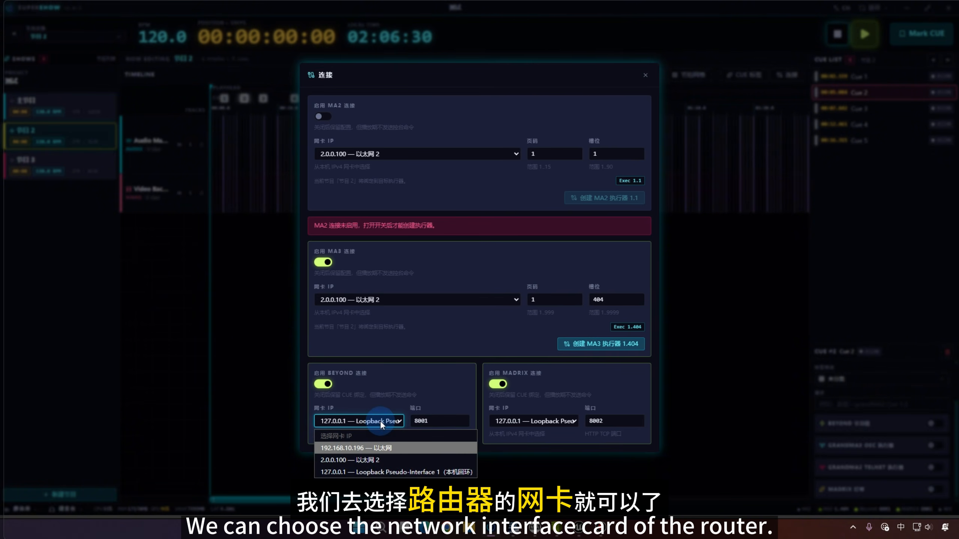
click(425, 395)
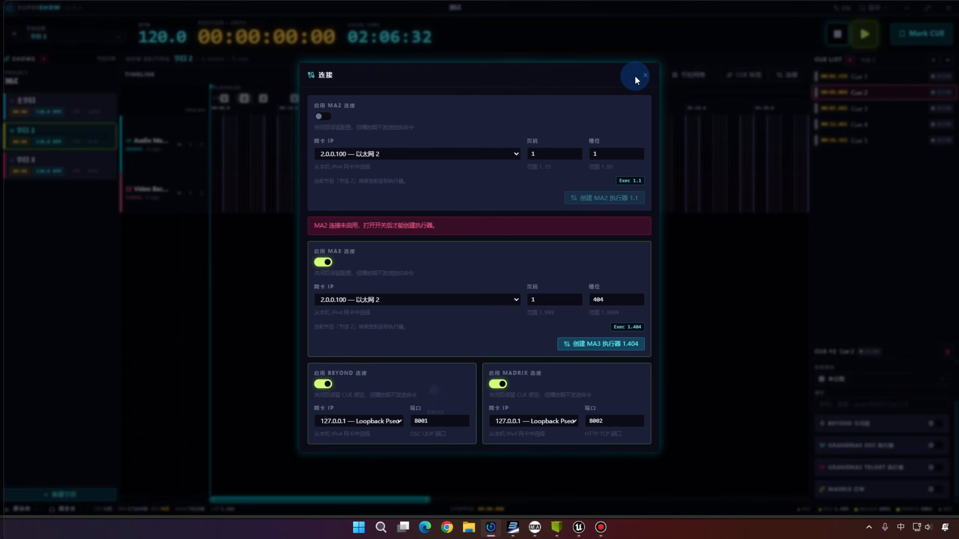
click(644, 77)
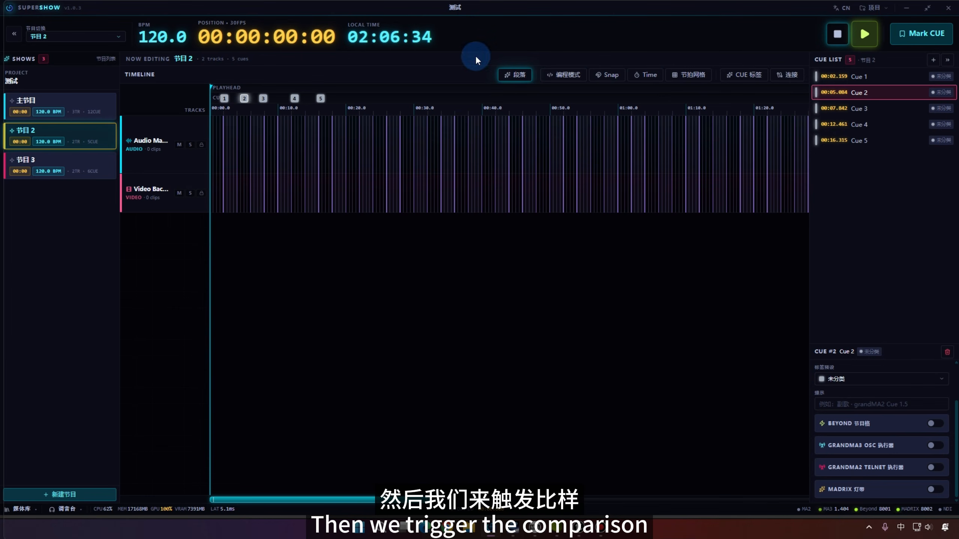
- Float the SuperShow window over BEYOND and enable Cue 2's BEYOND 节目格 trigger with page 1, cell 1
drag(379, 23, 430, 77)
click(419, 151)
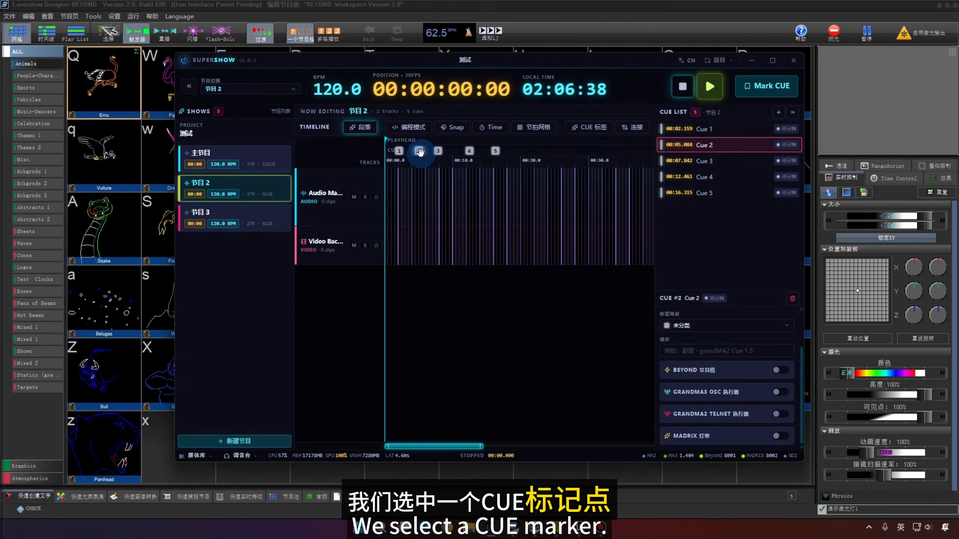
click(683, 139)
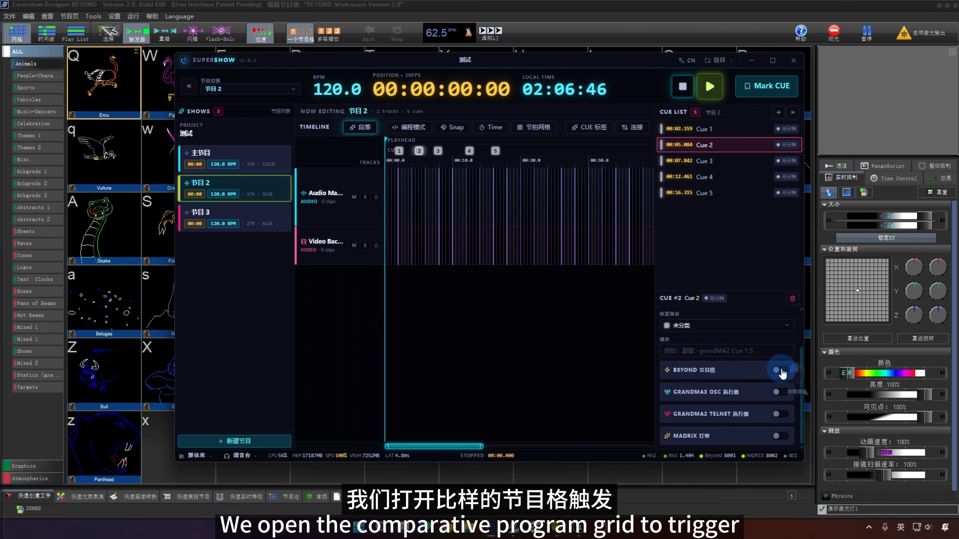
click(778, 371)
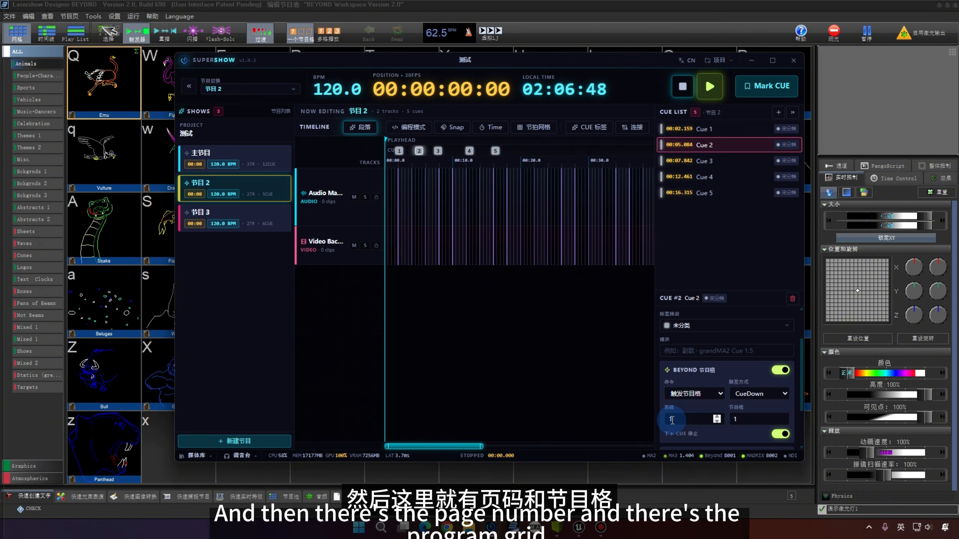
click(736, 420)
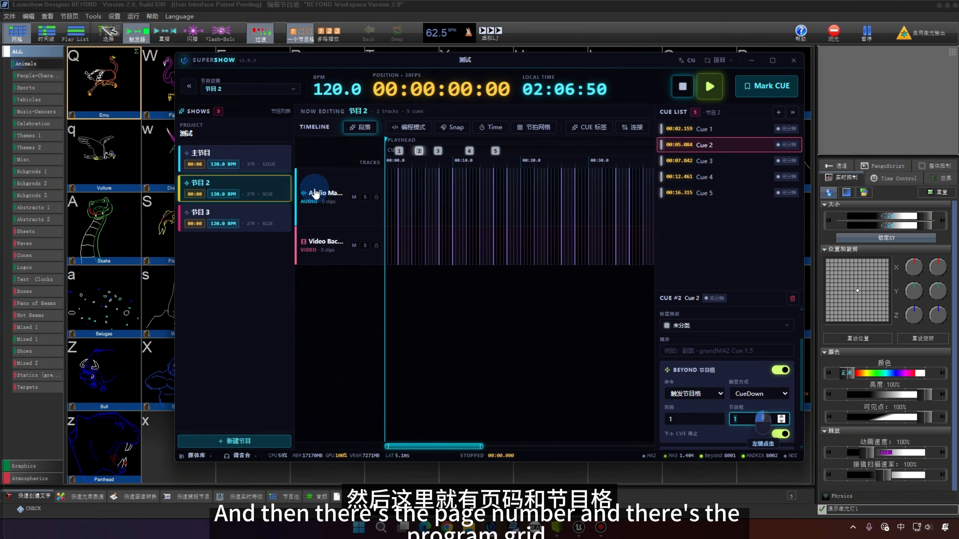
drag(753, 419, 723, 420)
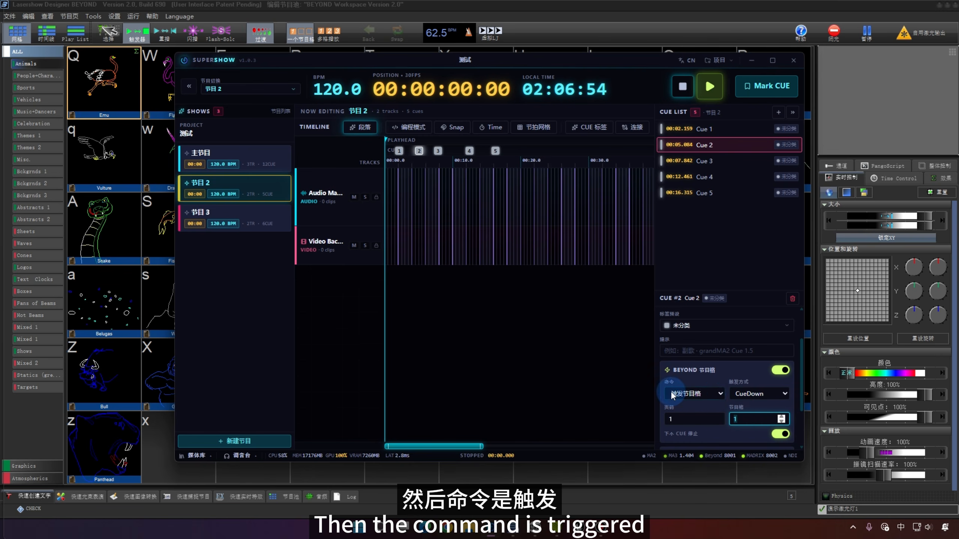
- Examine the command options of Cue 2's BEYOND trigger, keeping 触发节目格 as the command and CueDown as the trigger mode
click(699, 394)
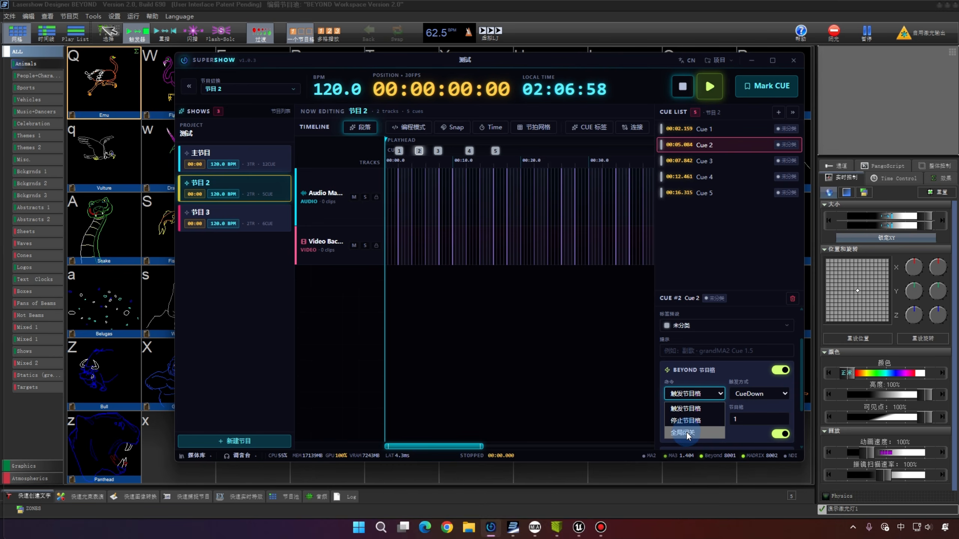
click(751, 394)
click(752, 394)
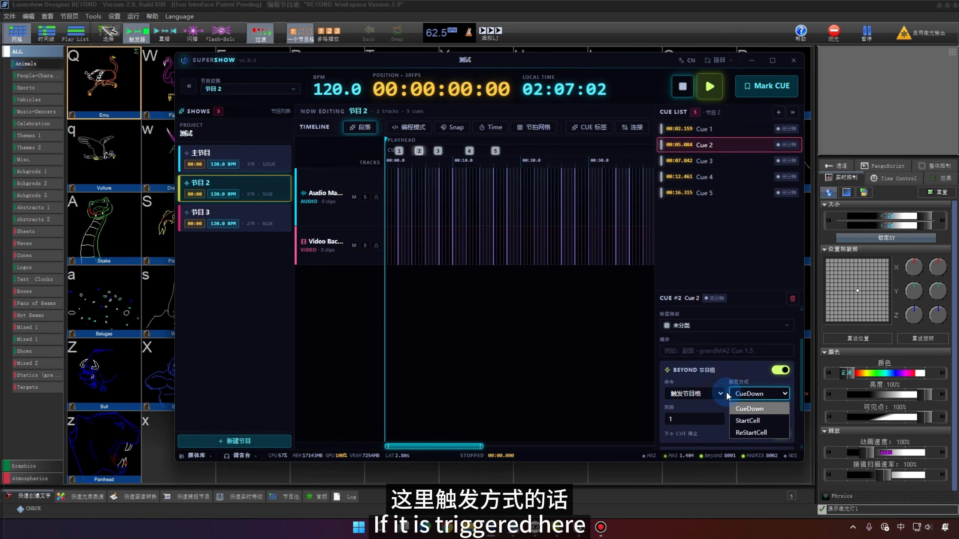
click(750, 408)
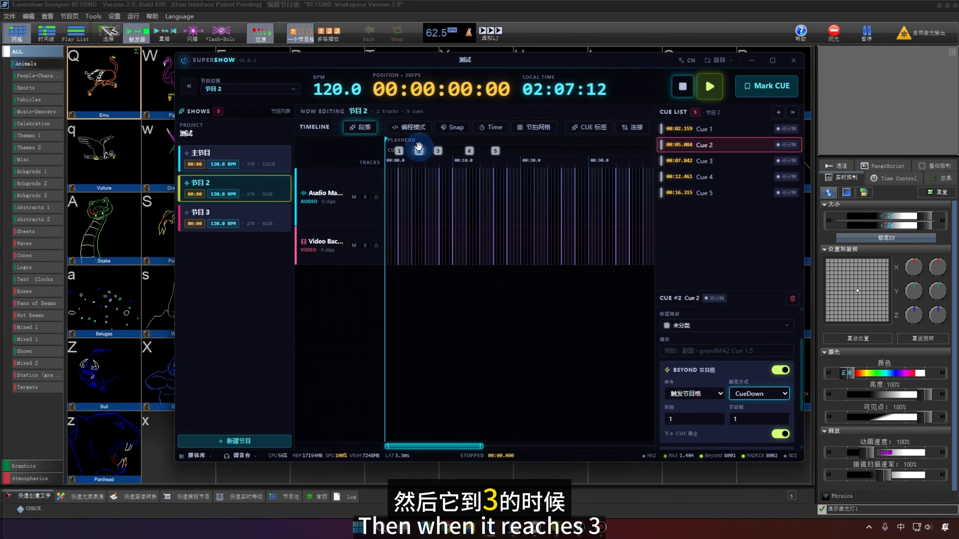
- Scrub the playhead to just before Cue 3 and turn off stopping at the next CUE for Cue 2's BEYOND trigger
drag(433, 143, 436, 143)
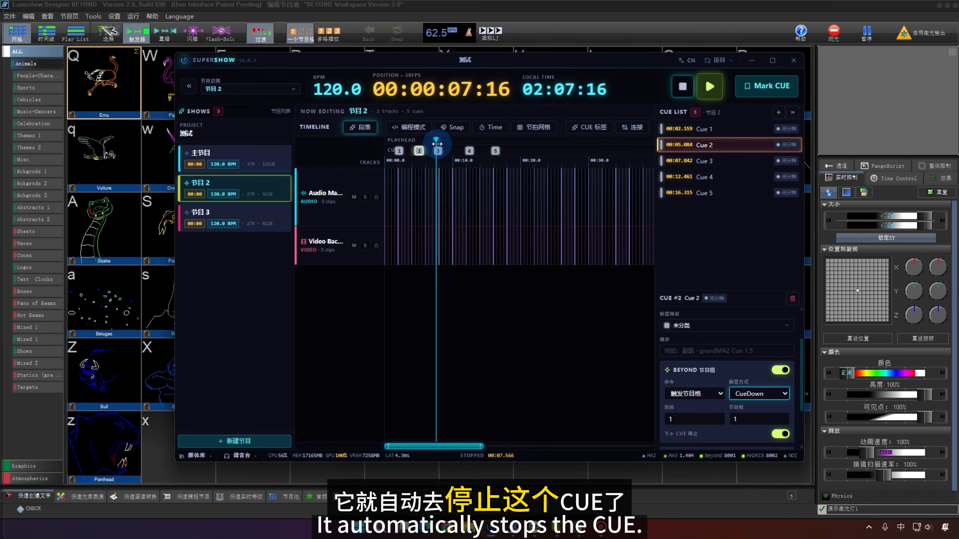
click(437, 143)
click(783, 438)
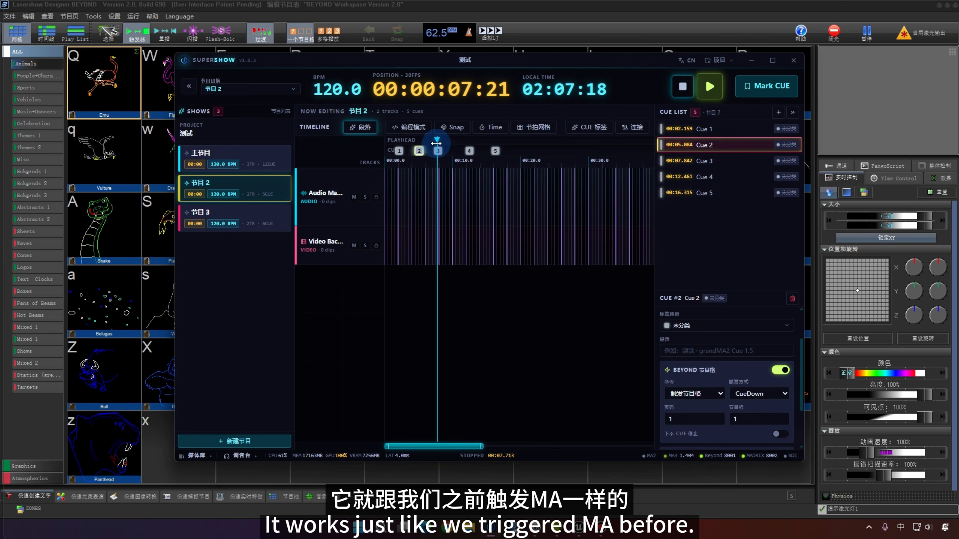
- Enable the BEYOND 节目格 trigger on Cue 4 and set its command to 停止节目格 for page 1, cell 1
mouse_move(436, 143)
mouse_down()
mouse_move(427, 142)
mouse_move(462, 140)
mouse_up()
click(470, 150)
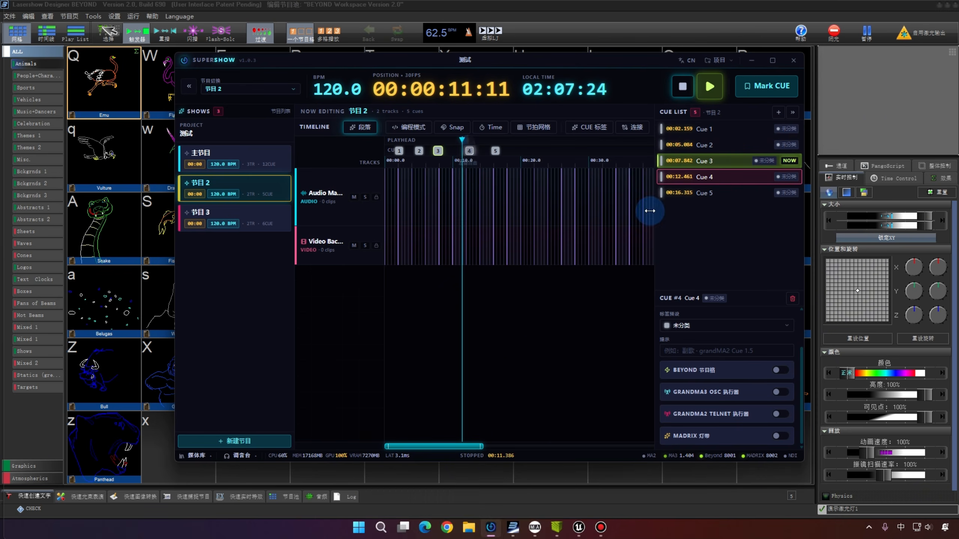
click(776, 370)
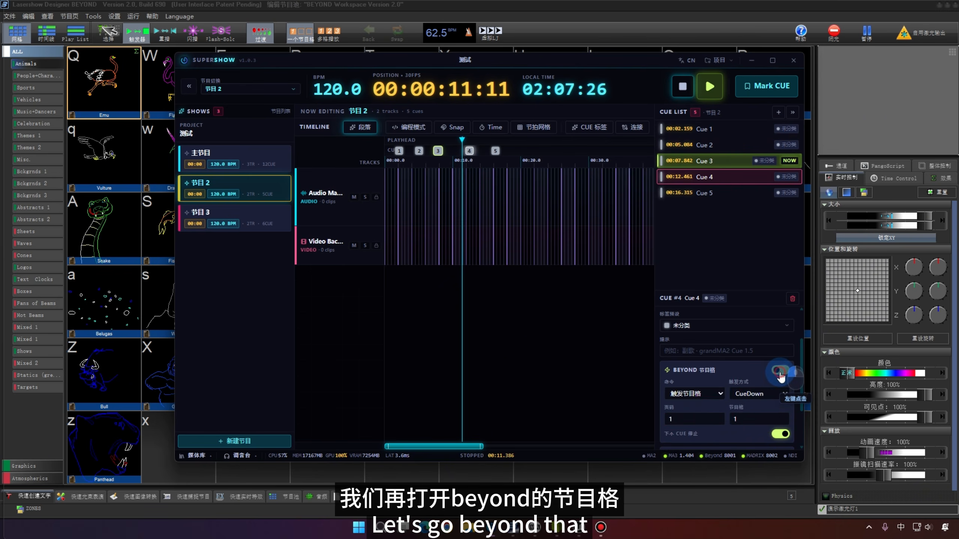
click(698, 395)
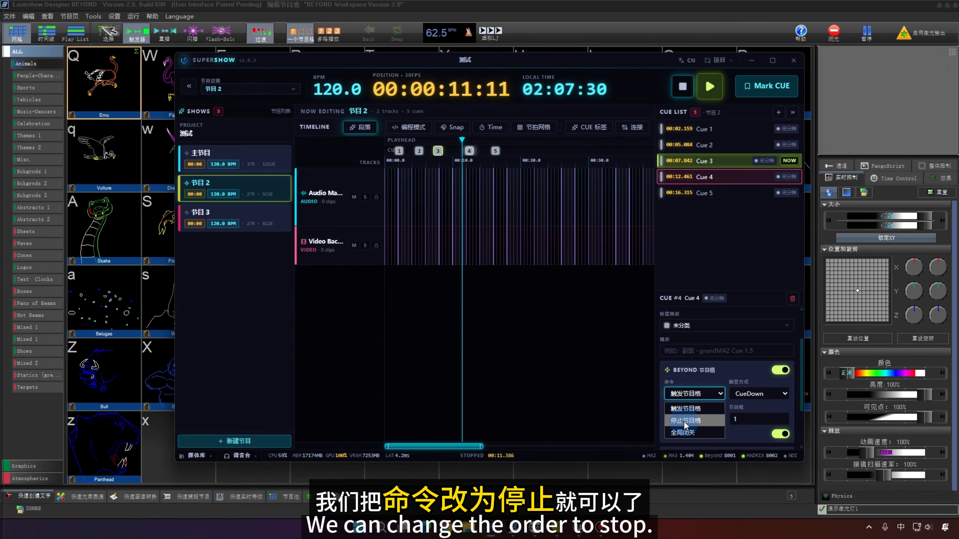
click(682, 420)
- Play 节目 2 from the start with BEYOND's first cell uncovered to check the cue triggers, and stop playback
drag(463, 139, 363, 141)
click(709, 87)
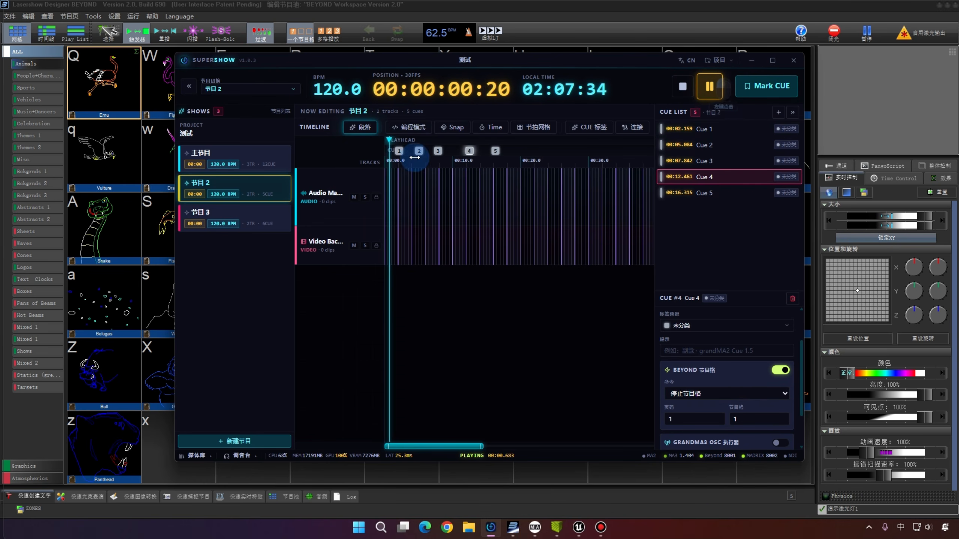
drag(415, 62, 423, 126)
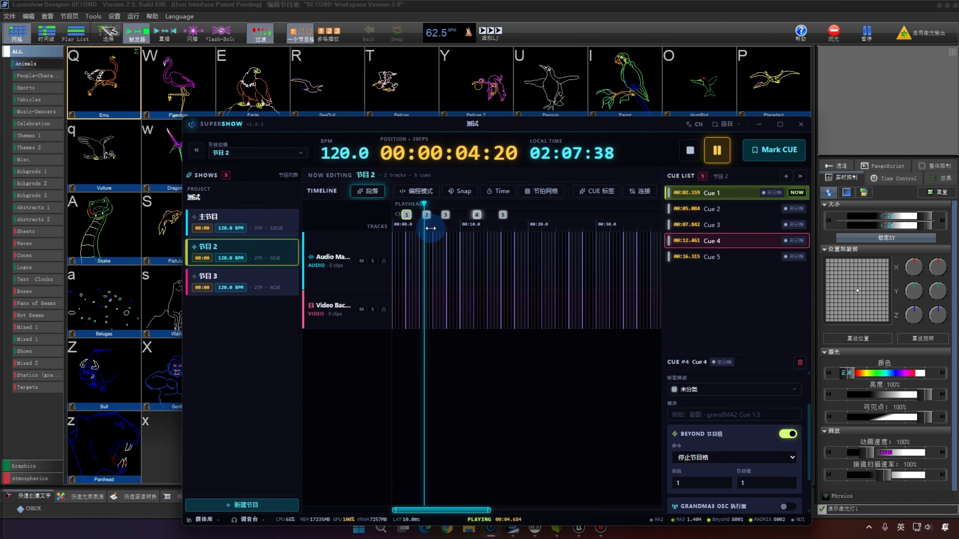
click(96, 77)
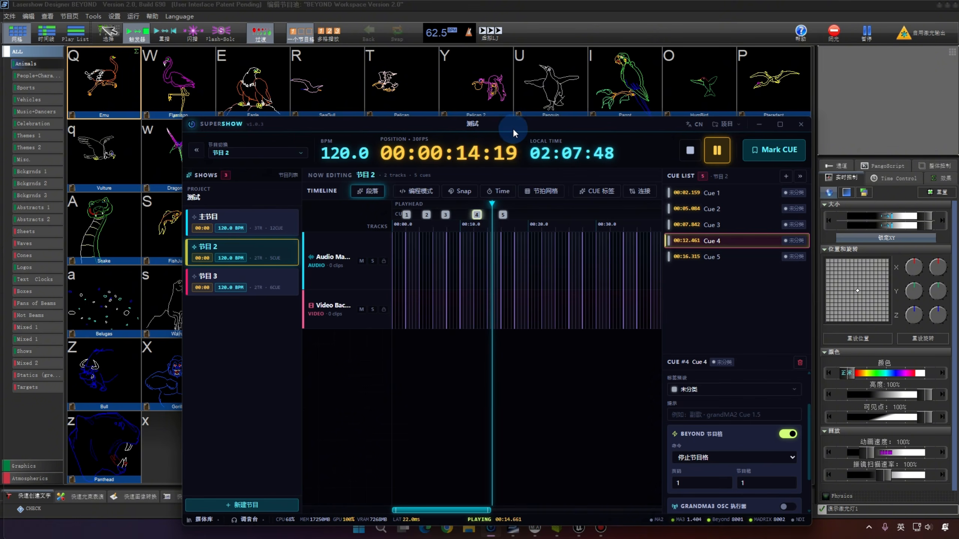
drag(514, 130, 490, 51)
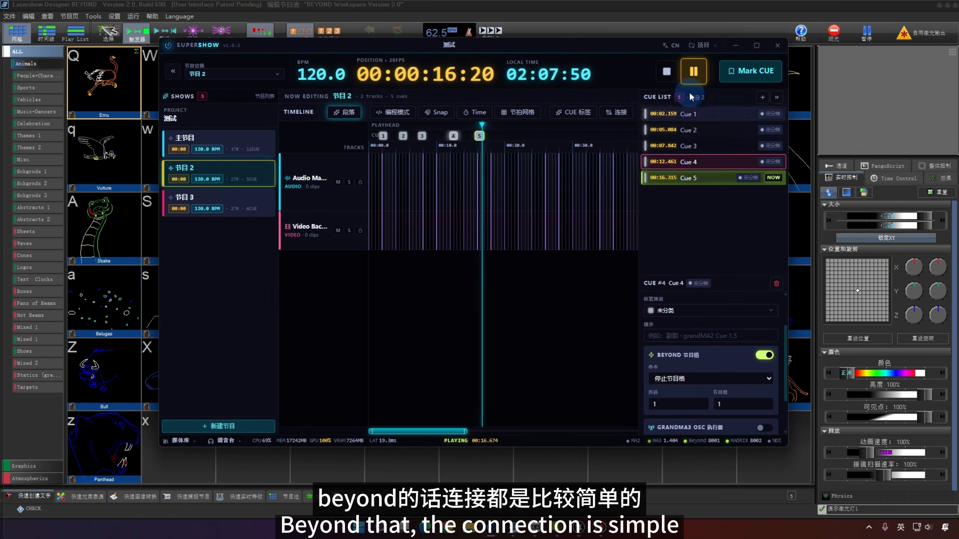
click(667, 72)
- Move the Cue 2 marker to 4.790 s and place the playhead just past Cue 3, at about 8.5 s
drag(400, 140, 398, 140)
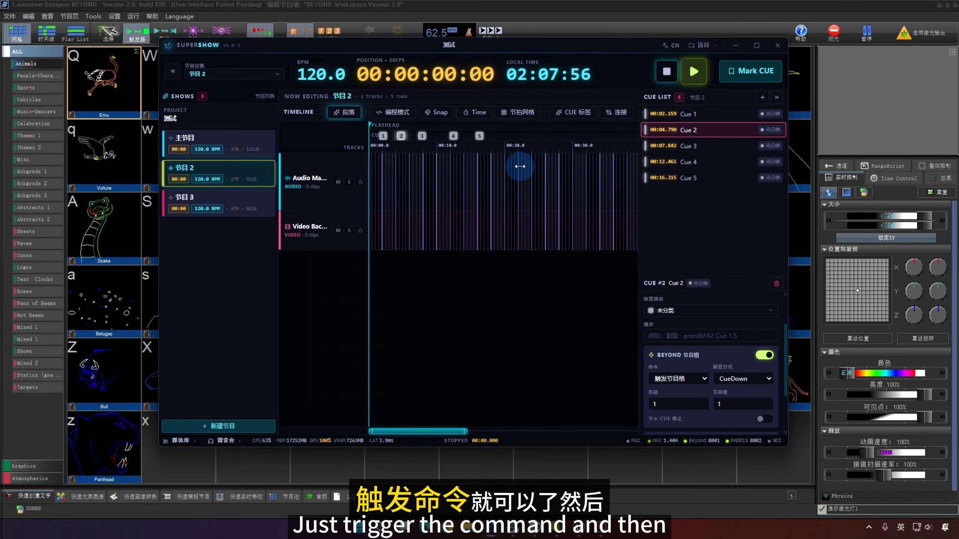
click(464, 191)
click(425, 136)
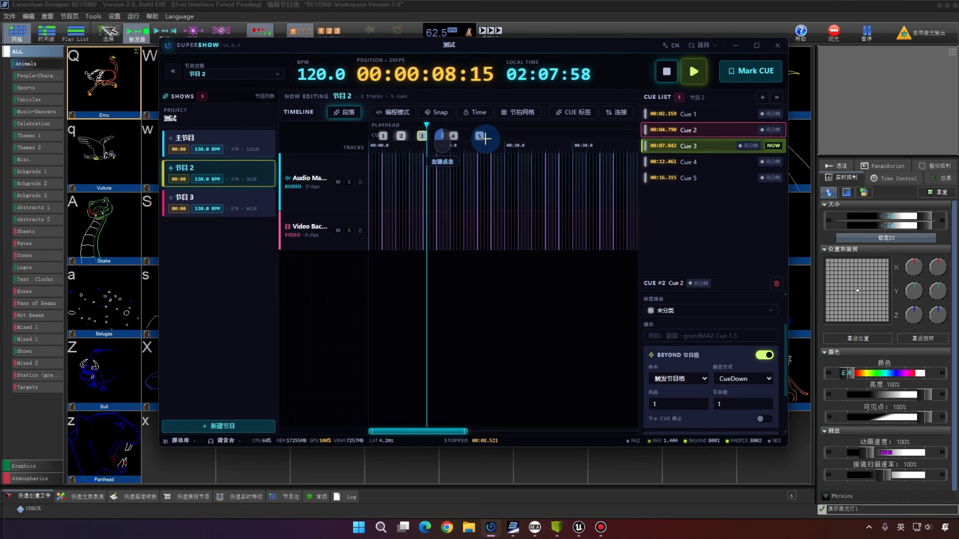
- Enable the BEYOND 节目格 trigger on Cue 5 with the 触发节目格 command for page 1, cell 5
click(480, 136)
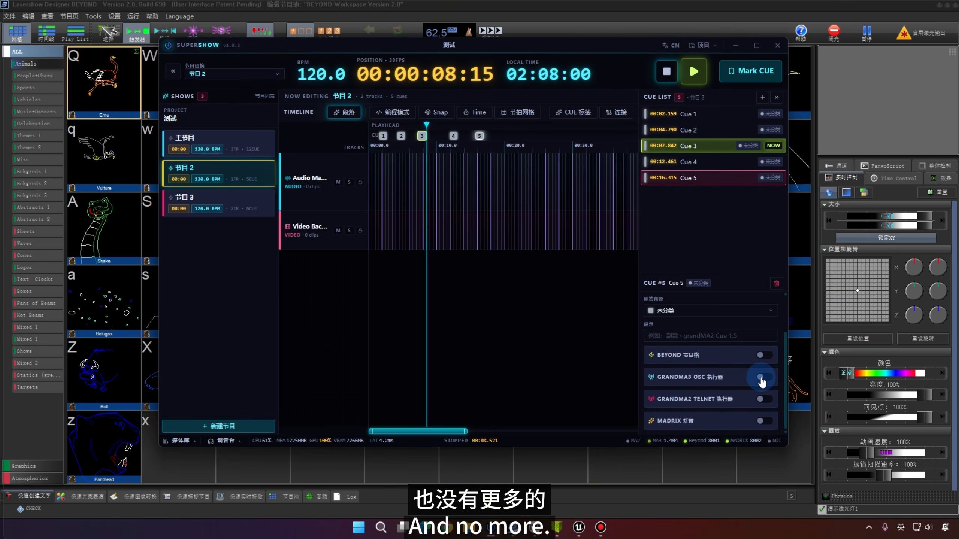
click(765, 357)
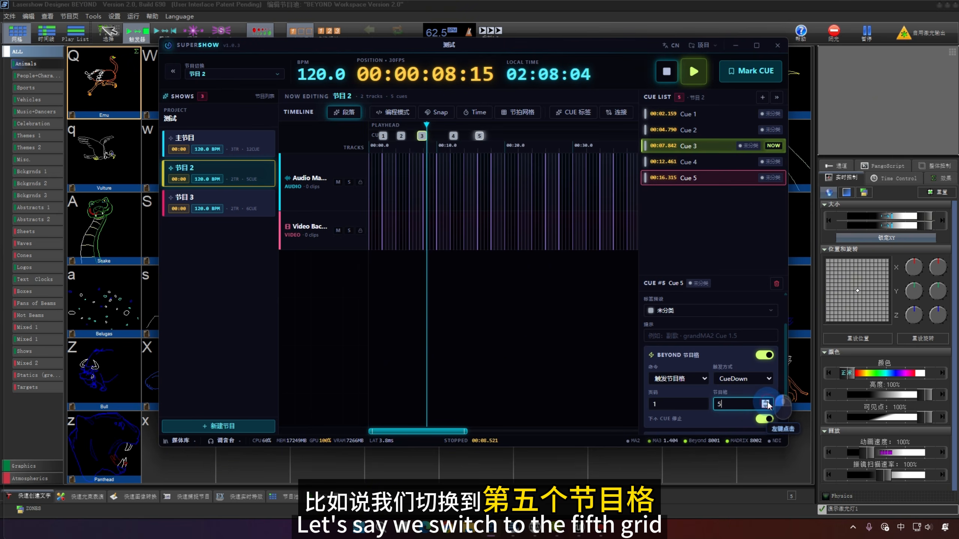
- Play 节目 2 from the start with the BEYOND cell grid partly uncovered, and stop playback just past Cue 1
drag(427, 126, 375, 125)
click(694, 73)
drag(574, 47, 549, 93)
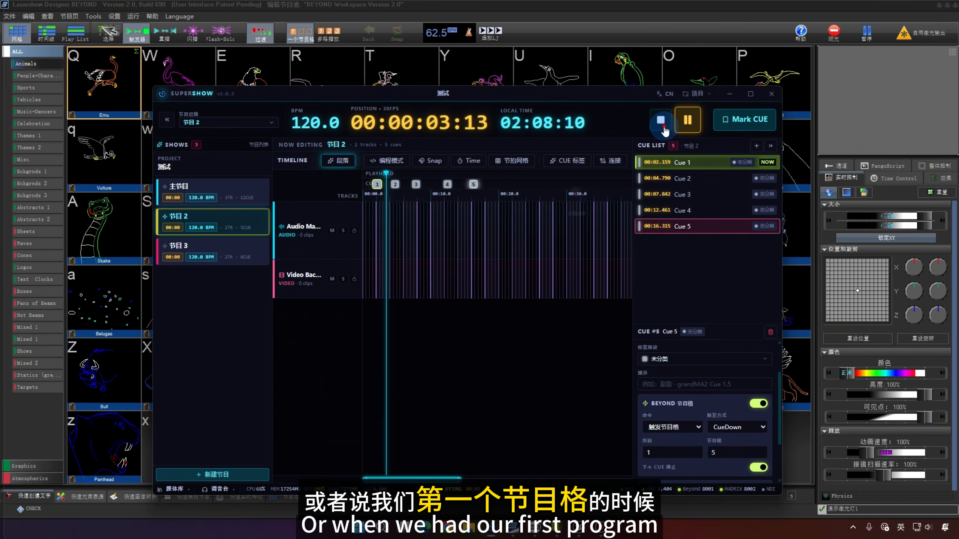
click(661, 120)
- Enable the BEYOND 节目格 trigger on Cue 1 with the 触发节目格 command for page 1, cell 6
click(377, 185)
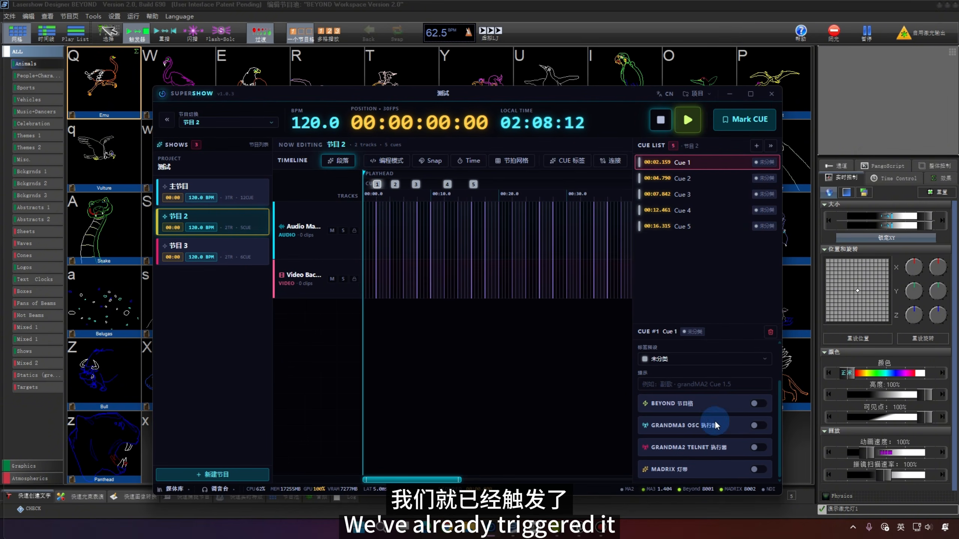
click(758, 406)
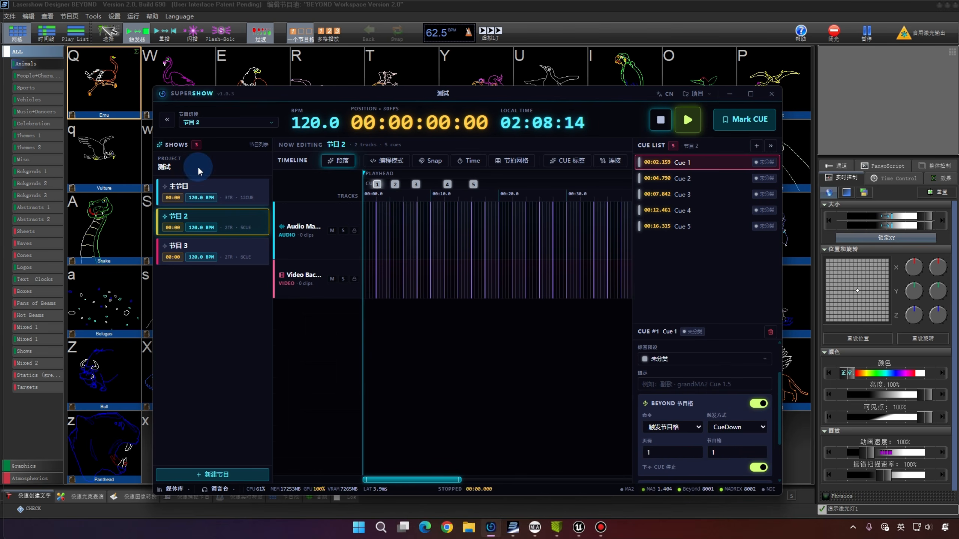
click(758, 450)
click(758, 451)
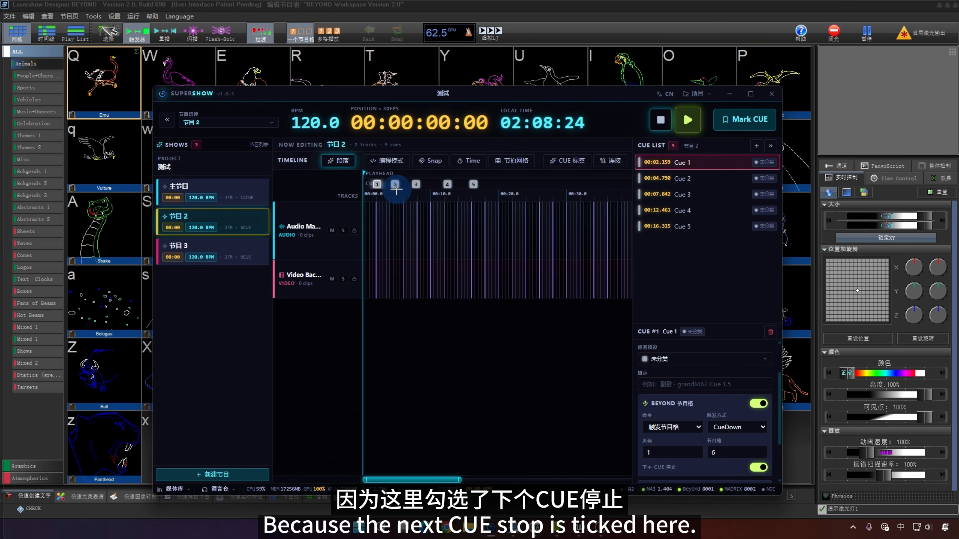
- Play 节目 2 from the start with BEYOND's top cell rows uncovered to check the cue triggers, and stop playback
click(690, 126)
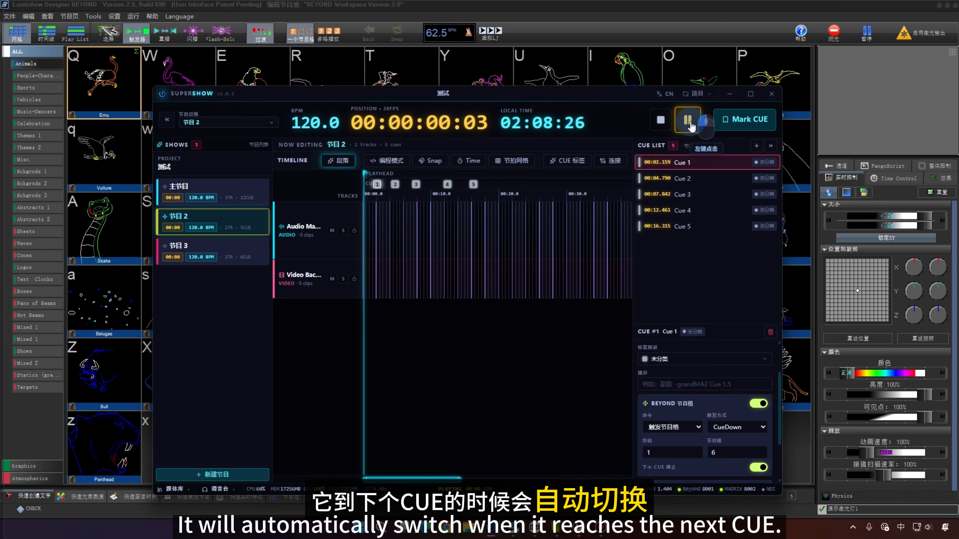
drag(539, 99, 532, 202)
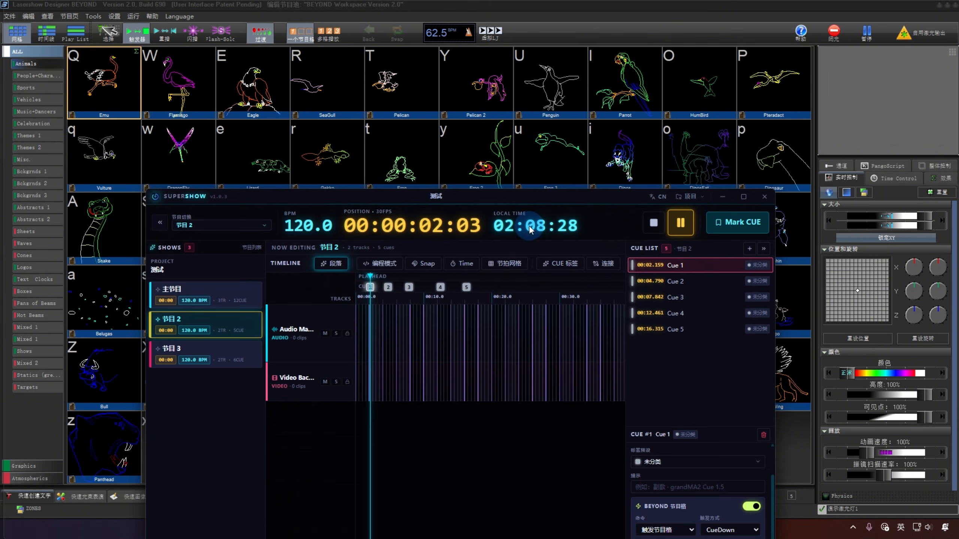
click(460, 64)
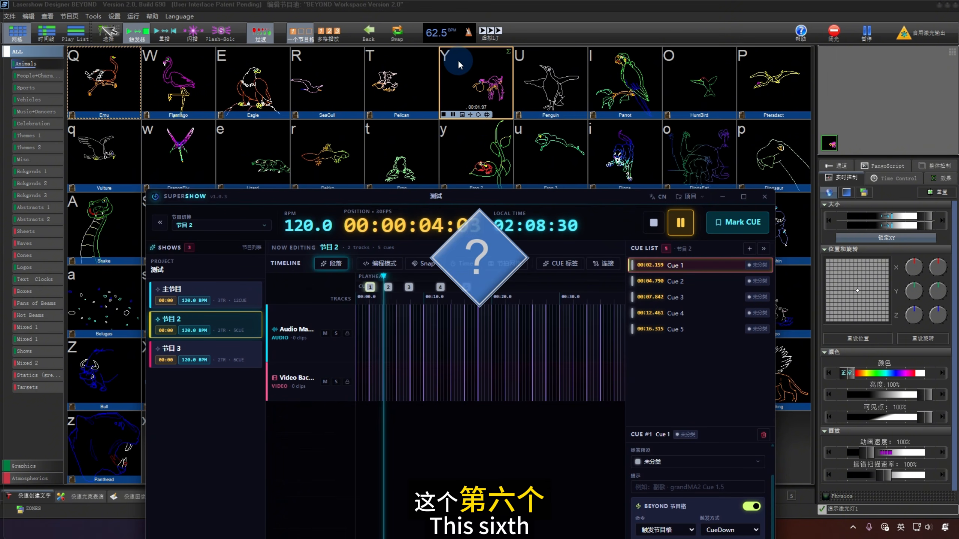
click(105, 90)
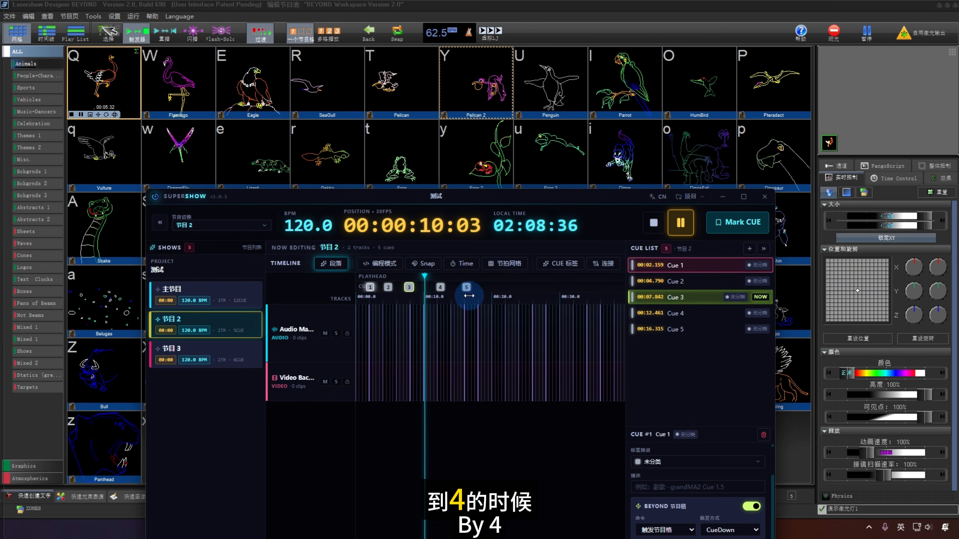
click(656, 227)
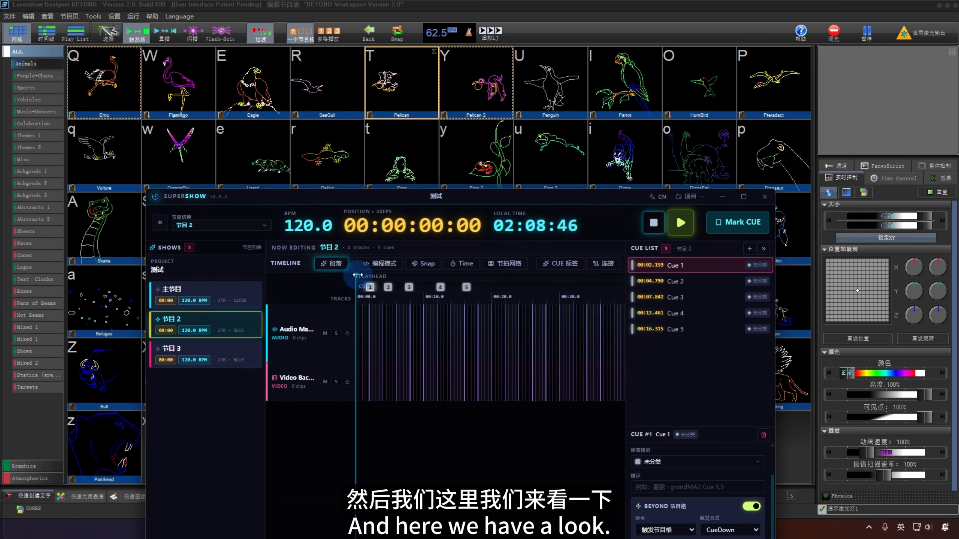
- Play through Cue 1 and set the triggered Pelican 2 cell's destinations to 111, 222, 333 and 444 in place of Main Graphics
drag(357, 275, 378, 276)
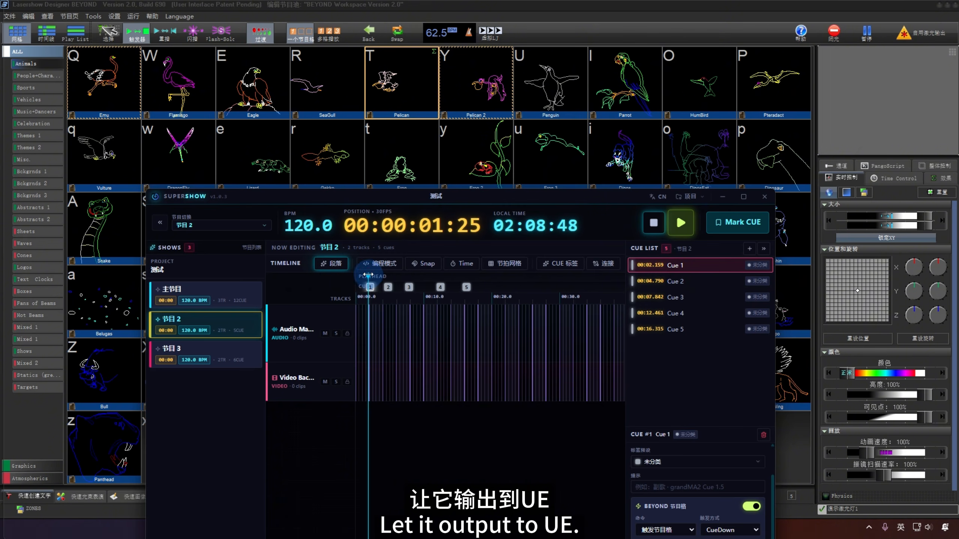
key(space)
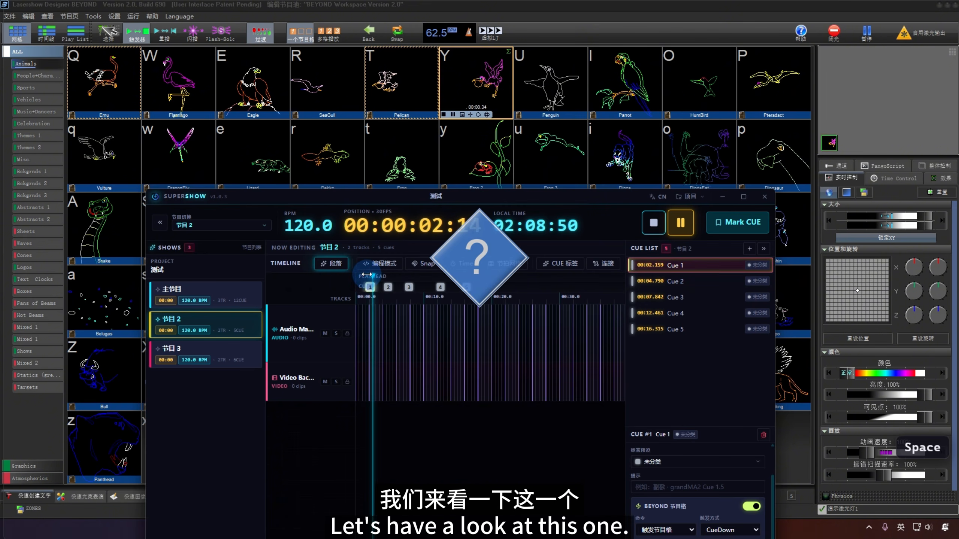
key(space)
right_click(477, 73)
click(502, 173)
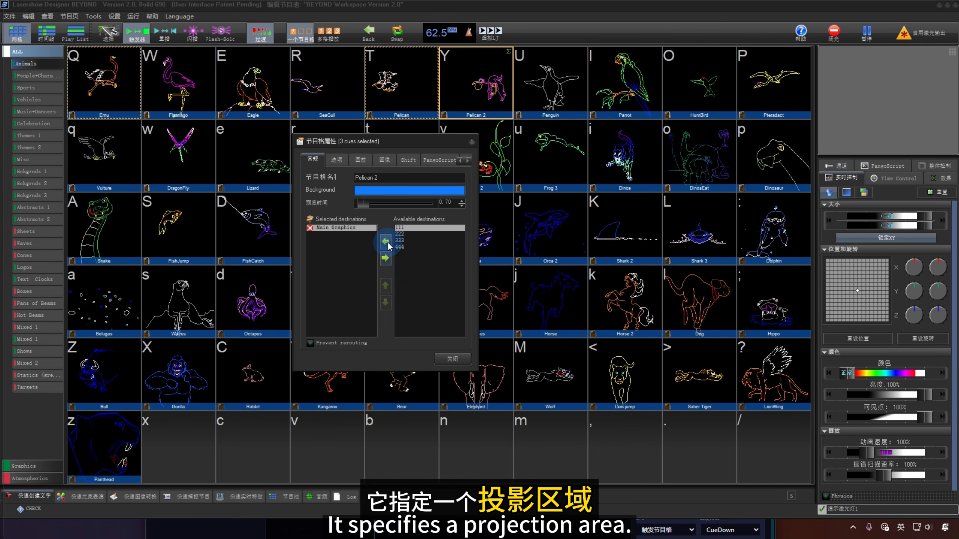
click(340, 227)
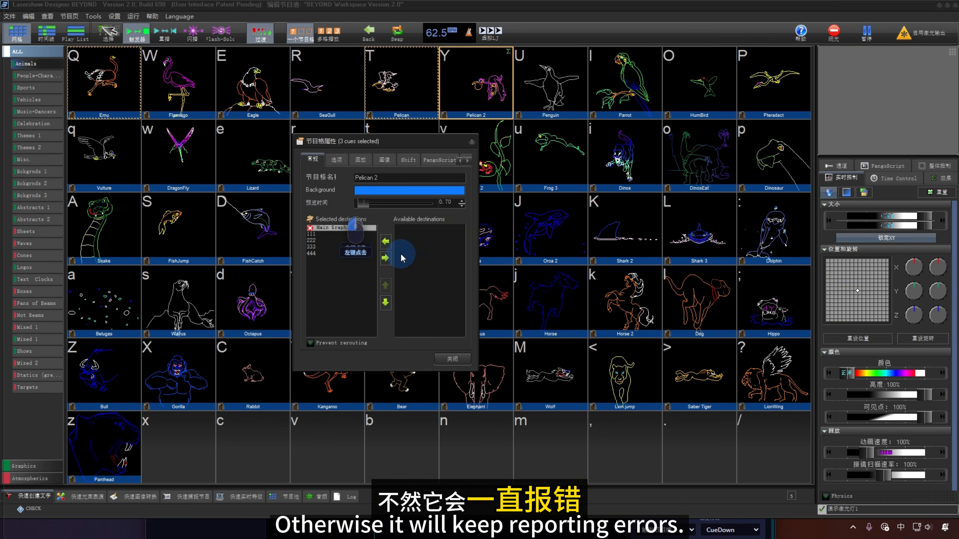
click(452, 359)
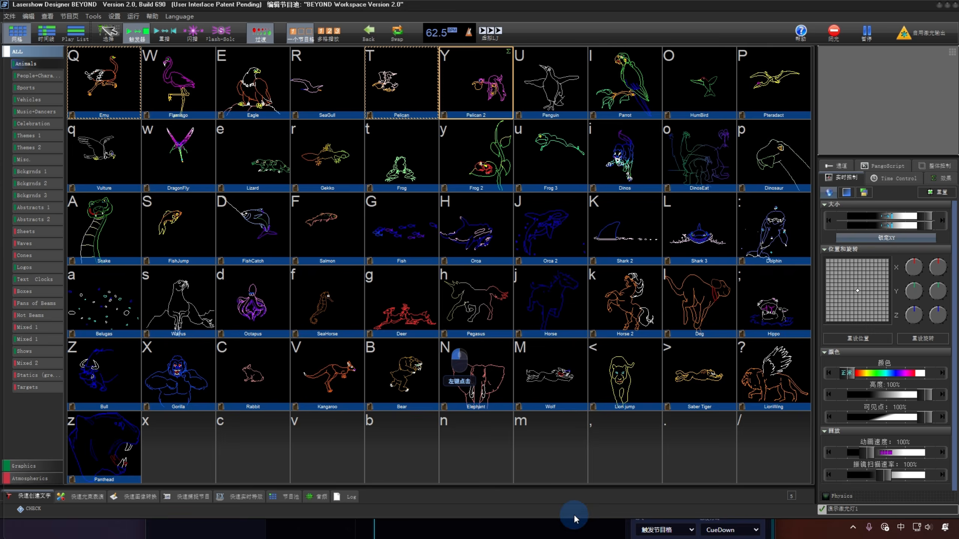
- Replay 节目 2 from around Cue 1 and review the selected destinations in the Emu cell's properties
click(441, 535)
drag(440, 278, 378, 278)
key(space)
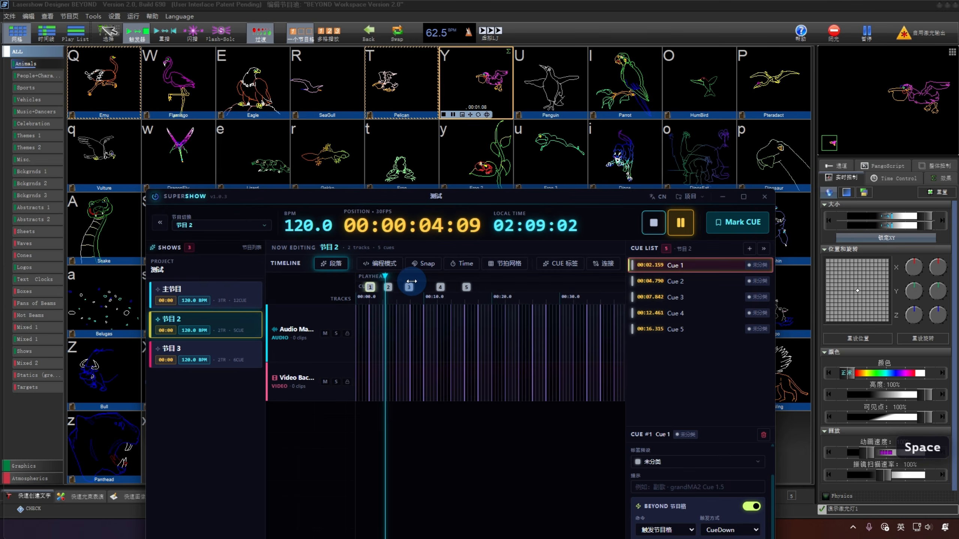
key(space)
right_click(113, 65)
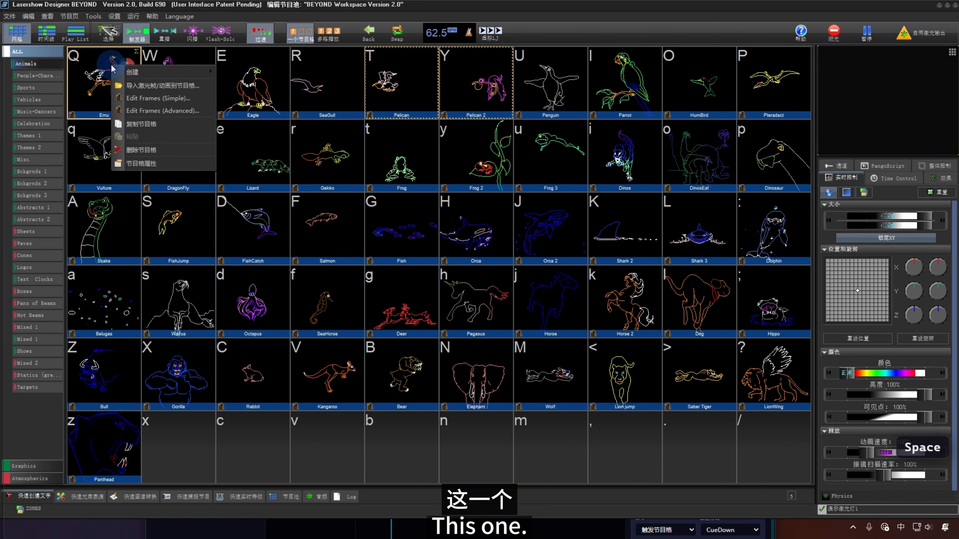
click(173, 165)
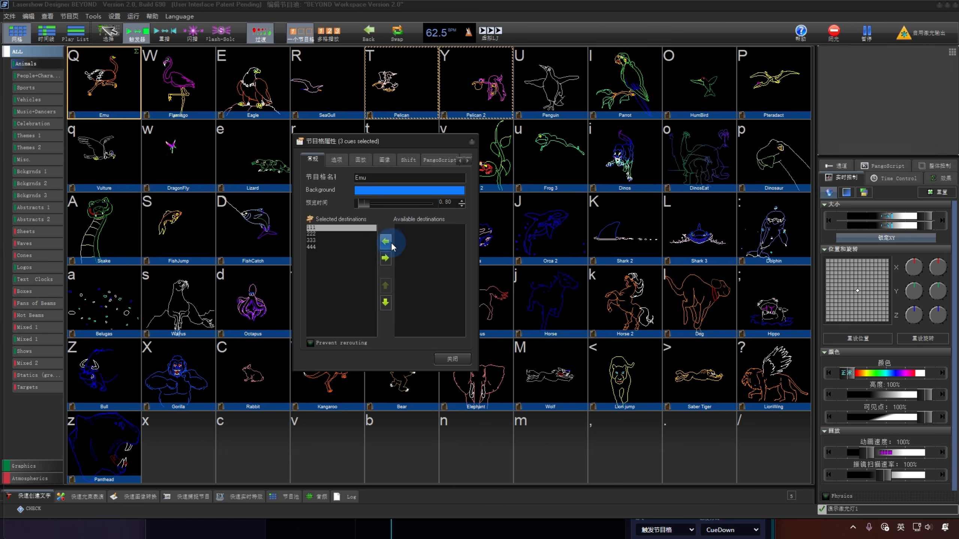
click(467, 359)
- Play 节目 2 from just before Cue 5 and review the properties of the Pelican cell it triggers
click(588, 528)
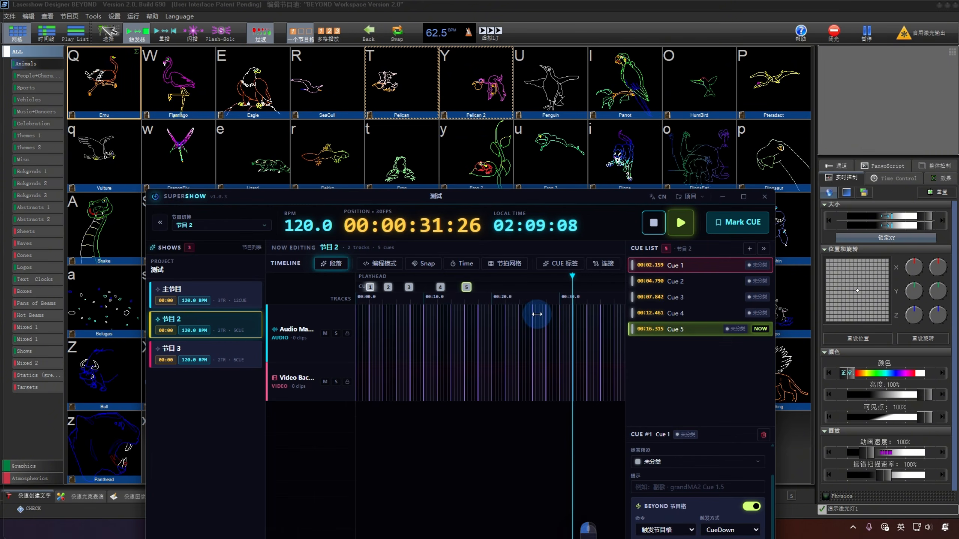
click(430, 282)
click(451, 281)
key(space)
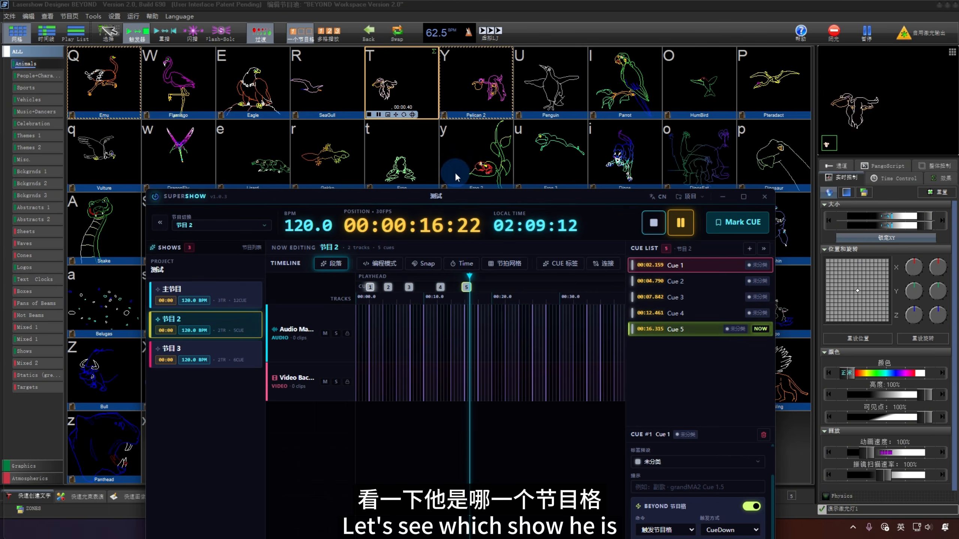
click(411, 86)
right_click(411, 86)
click(422, 184)
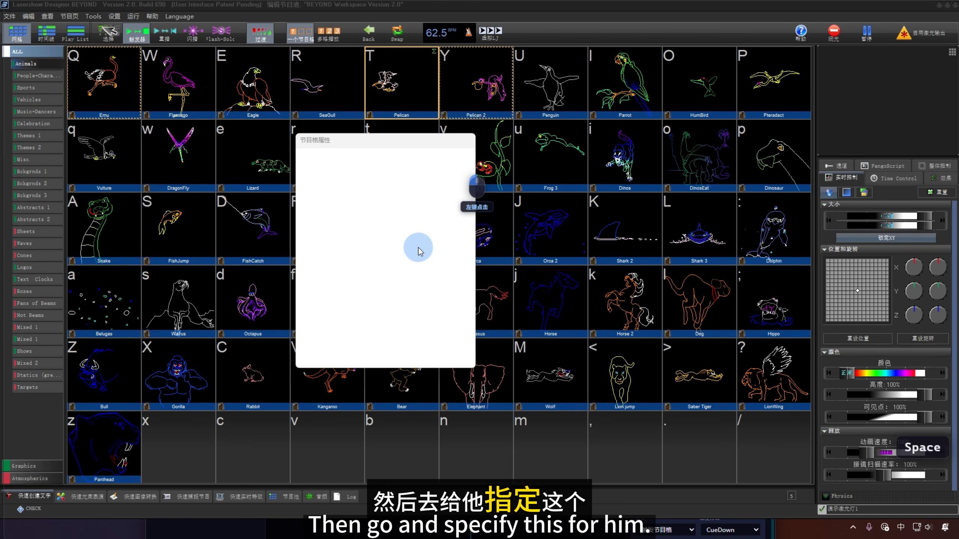
click(471, 142)
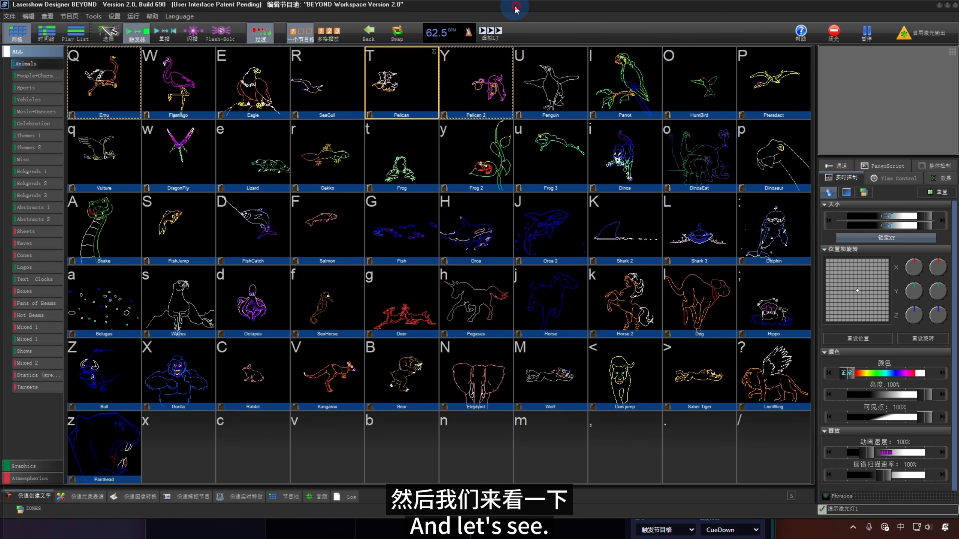
- Minimize BEYOND to uncover the Unreal viewport, play 节目 2 to check for laser output, and stop playback
drag(516, 9, 451, 70)
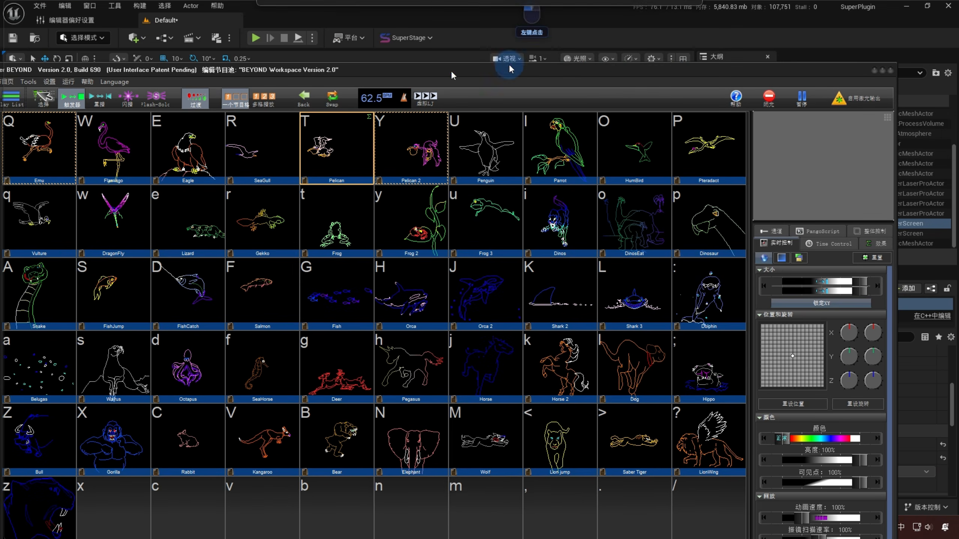
click(874, 71)
drag(531, 203, 597, 225)
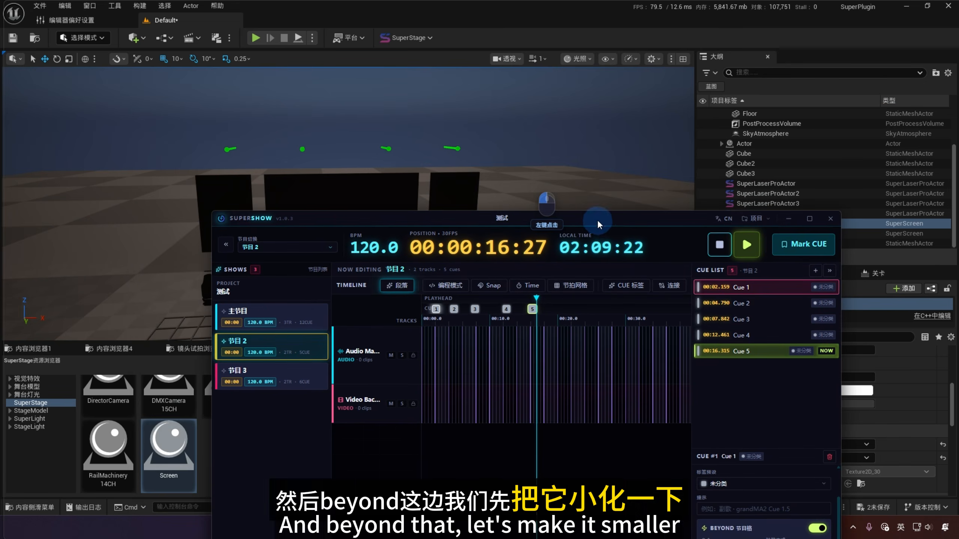
click(746, 246)
click(748, 247)
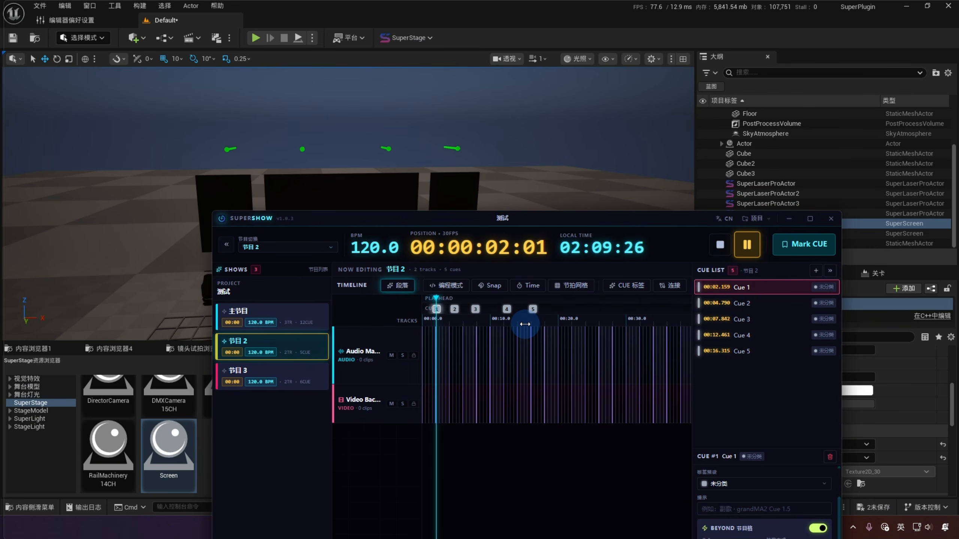
click(720, 245)
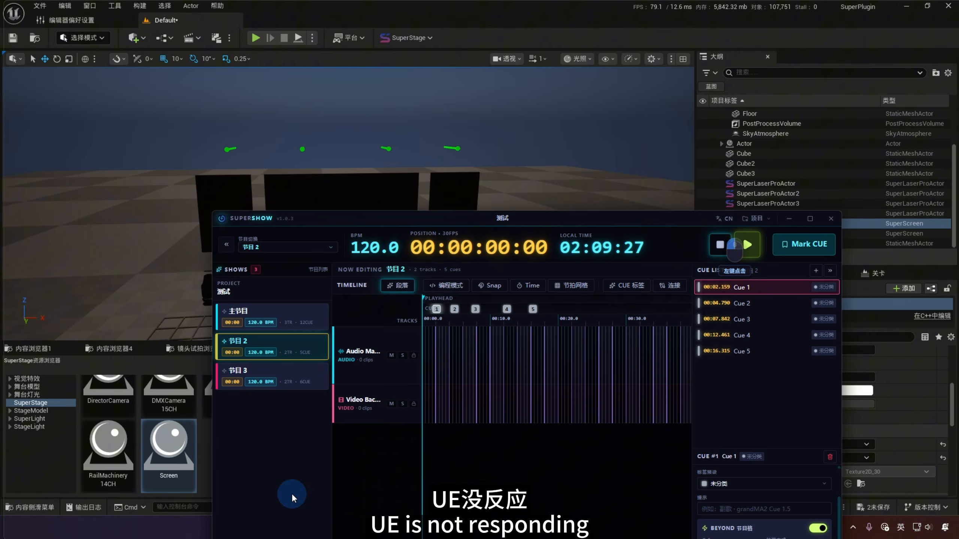
- Switch to BEYOND, enable visualization via external software, and minimize its window to uncover the Unreal viewport
click(789, 219)
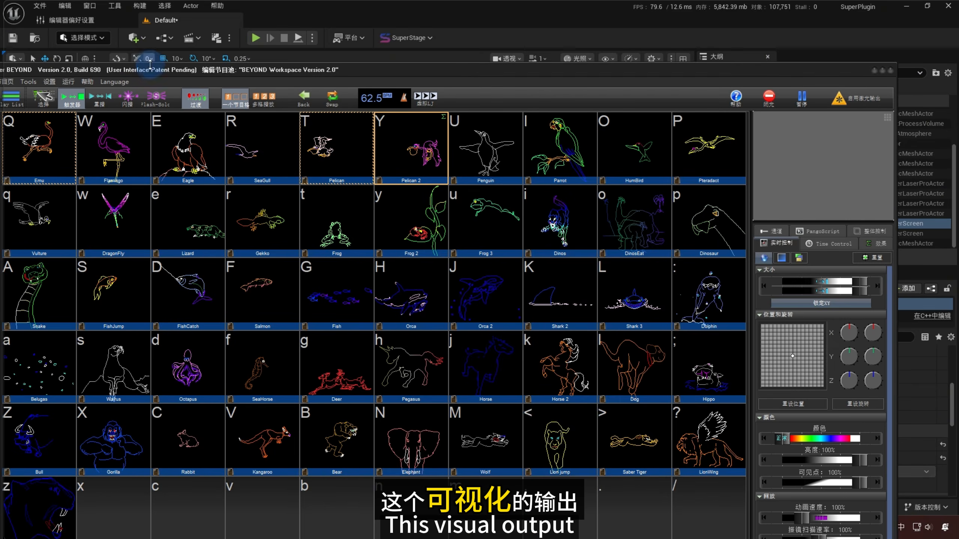
drag(161, 69, 344, 57)
click(163, 71)
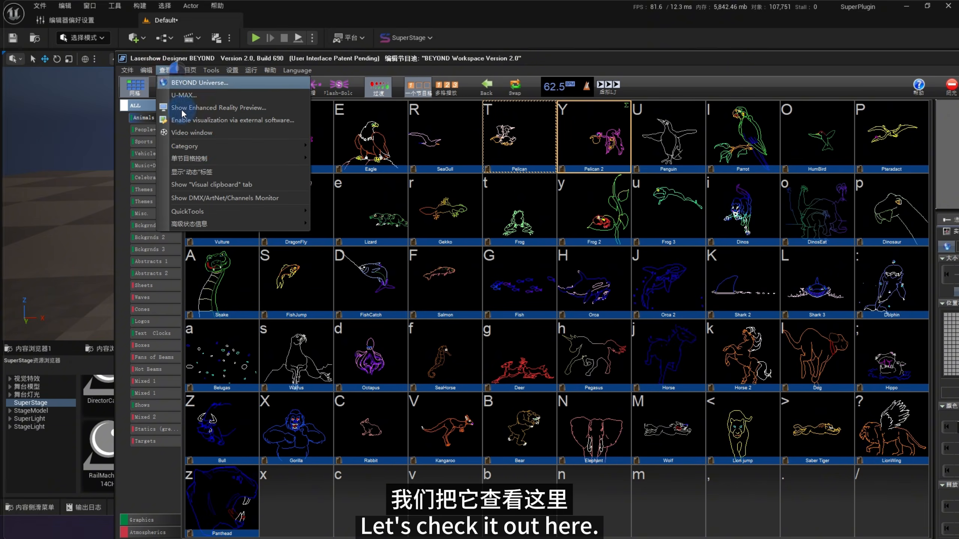
click(197, 121)
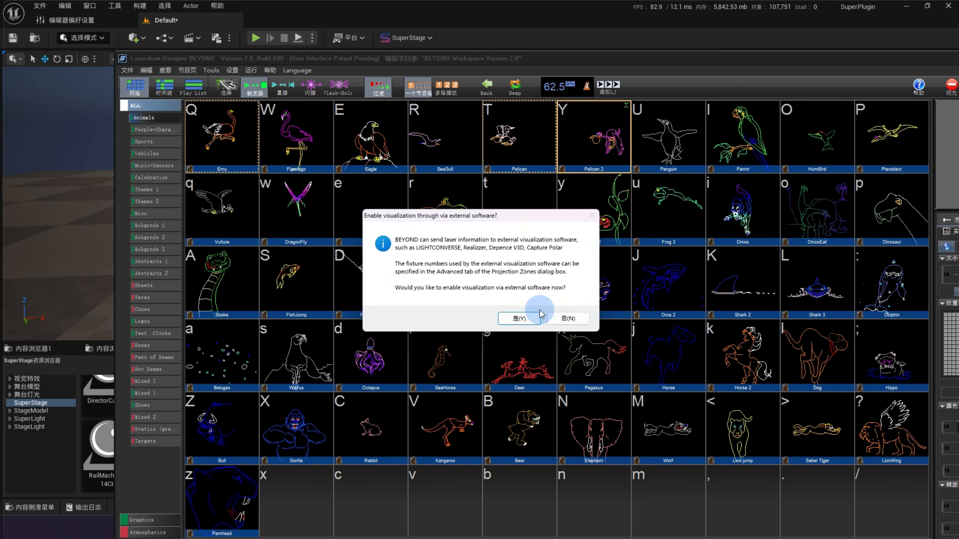
click(535, 317)
drag(849, 58, 596, 145)
click(807, 147)
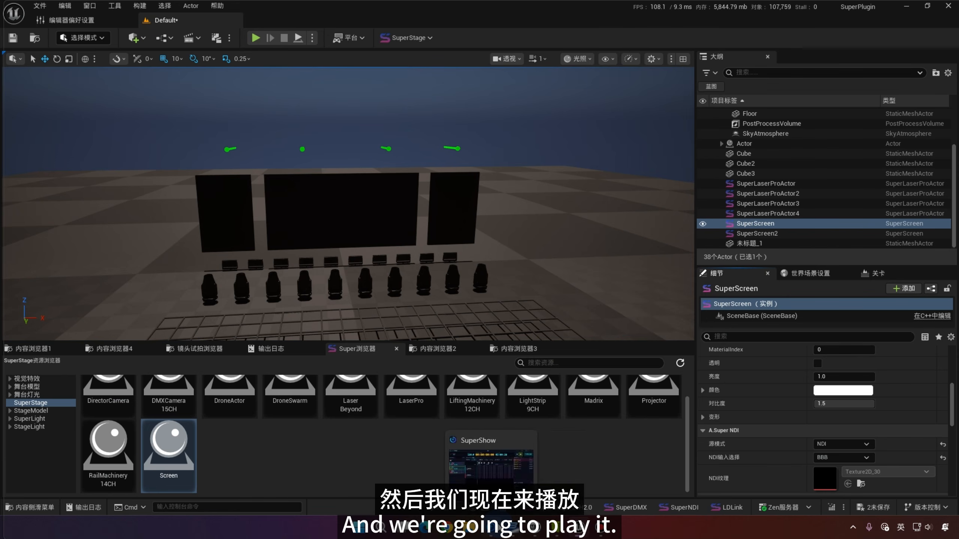
- Play 节目 2 from SuperShow, watch the triggered laser beams in the Unreal viewport through Cue 5, and stop playback
click(490, 528)
click(739, 249)
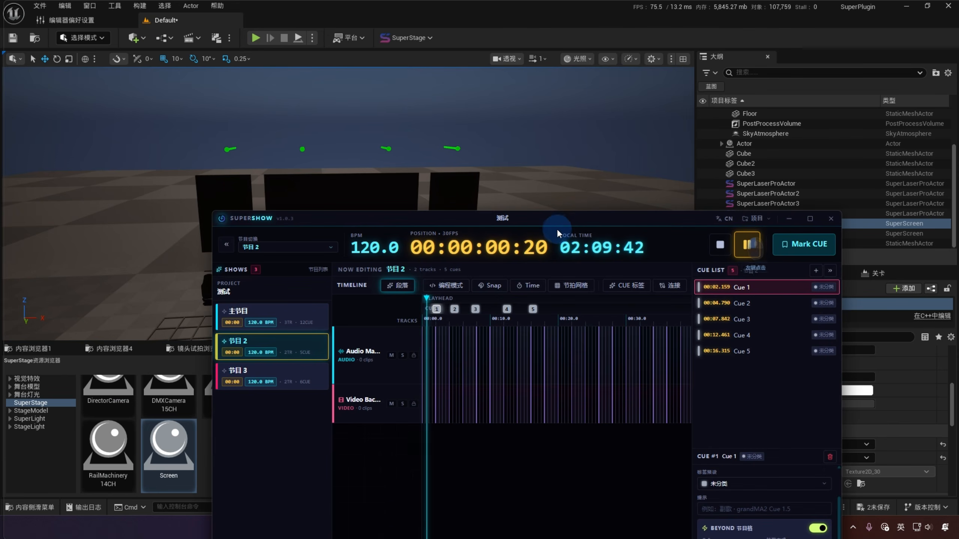
drag(554, 219, 532, 222)
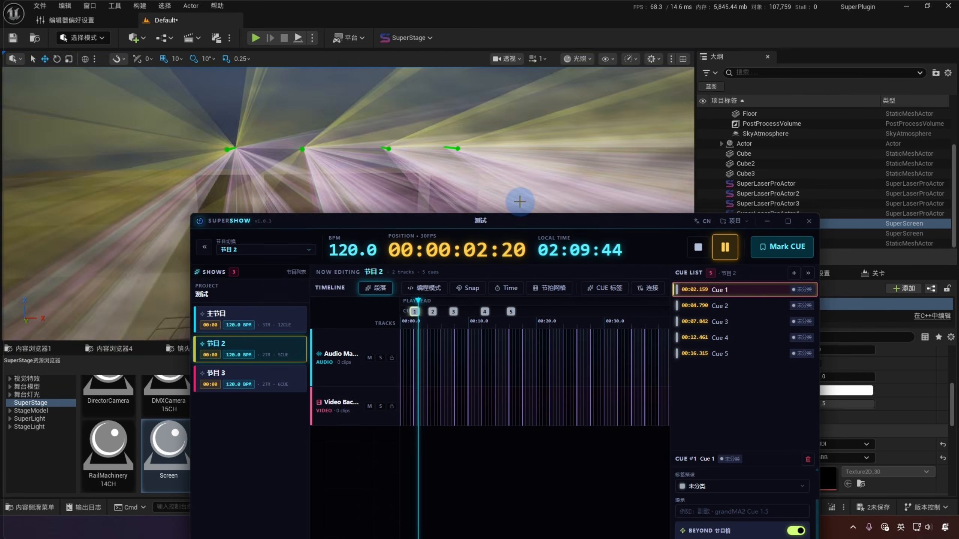
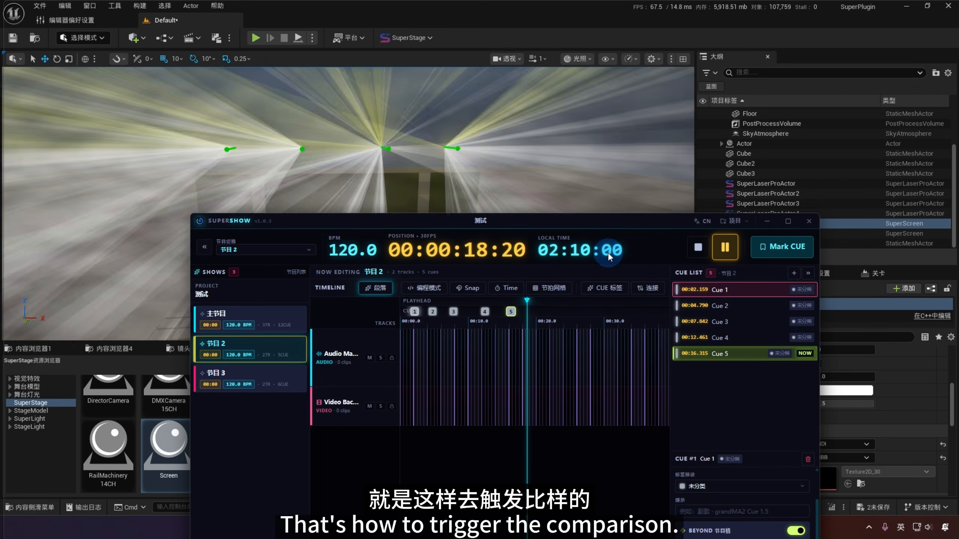
click(697, 249)
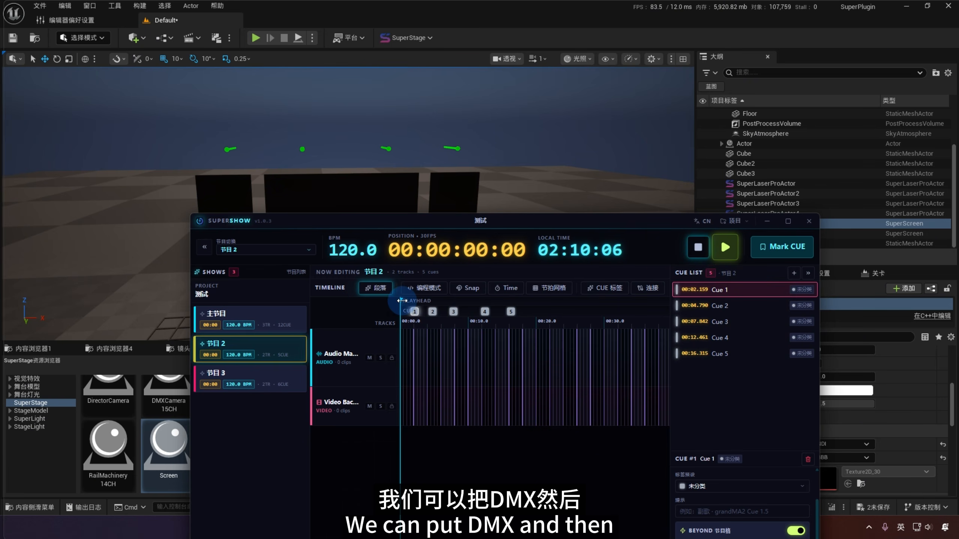
drag(411, 303, 502, 311)
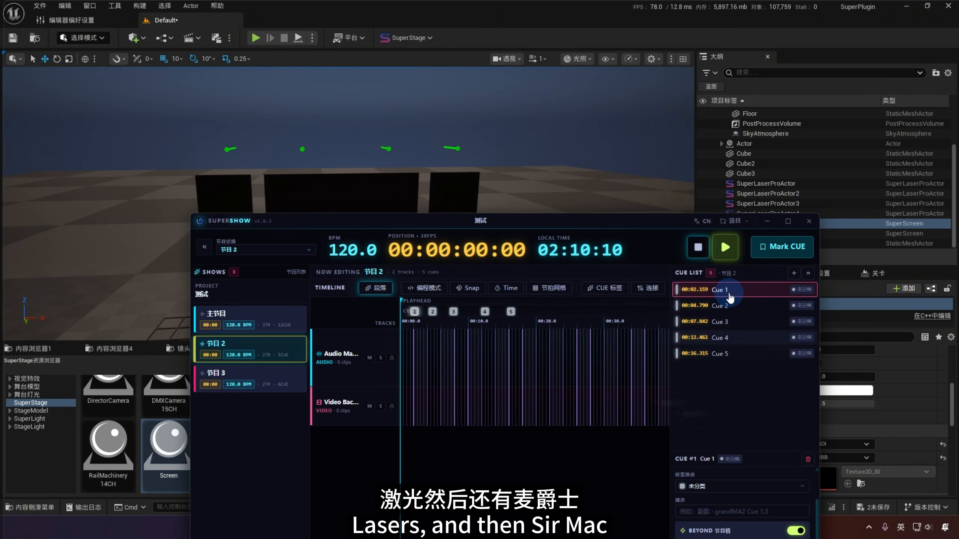
drag(656, 226, 643, 139)
click(316, 357)
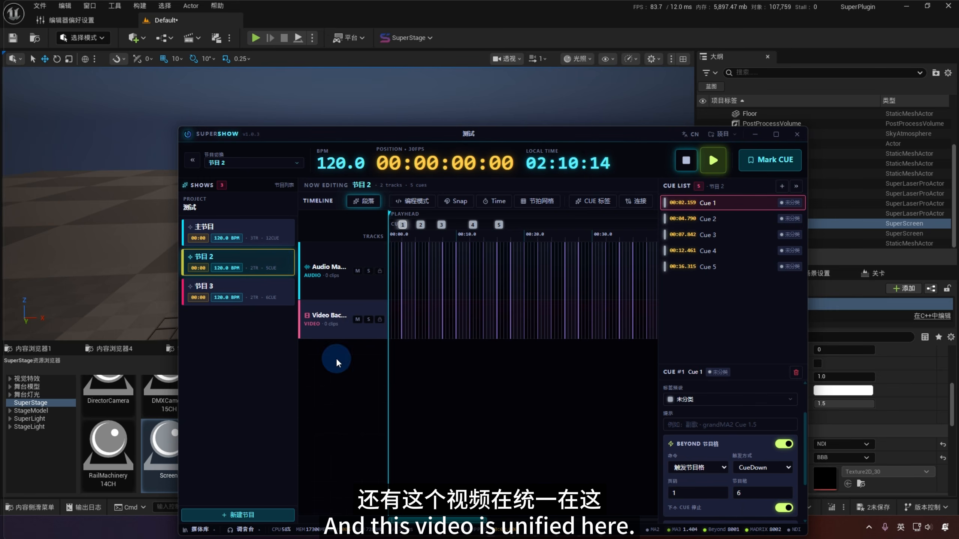
drag(432, 147, 444, 114)
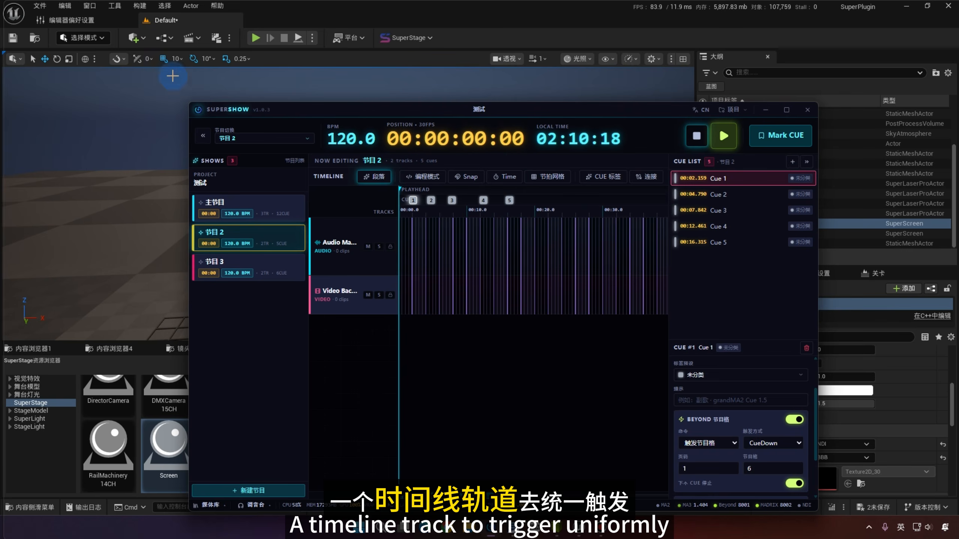
- Open Unreal's Take Recorder (镜头试拍录制器) and add Super Madrix Output and Super NDI Input as recording sources
click(88, 6)
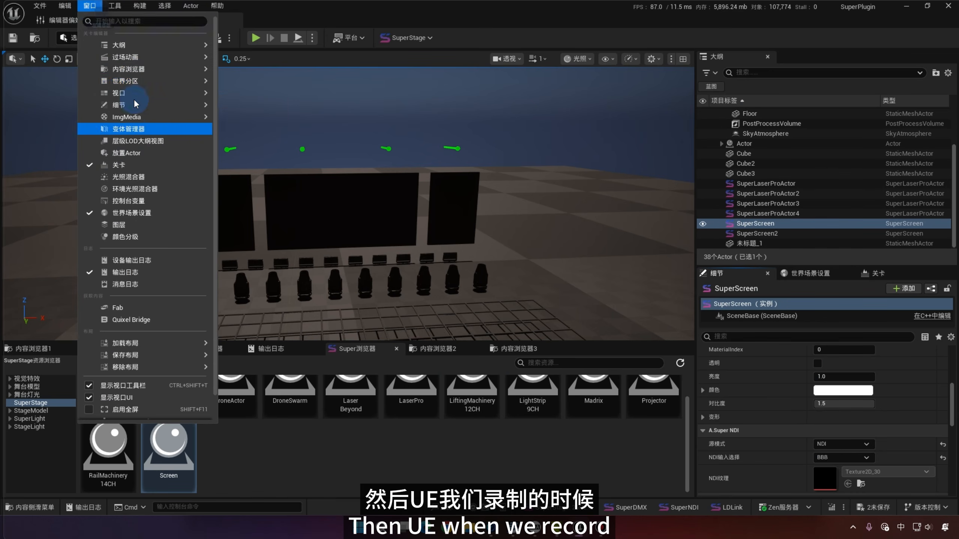
mouse_move(132, 69)
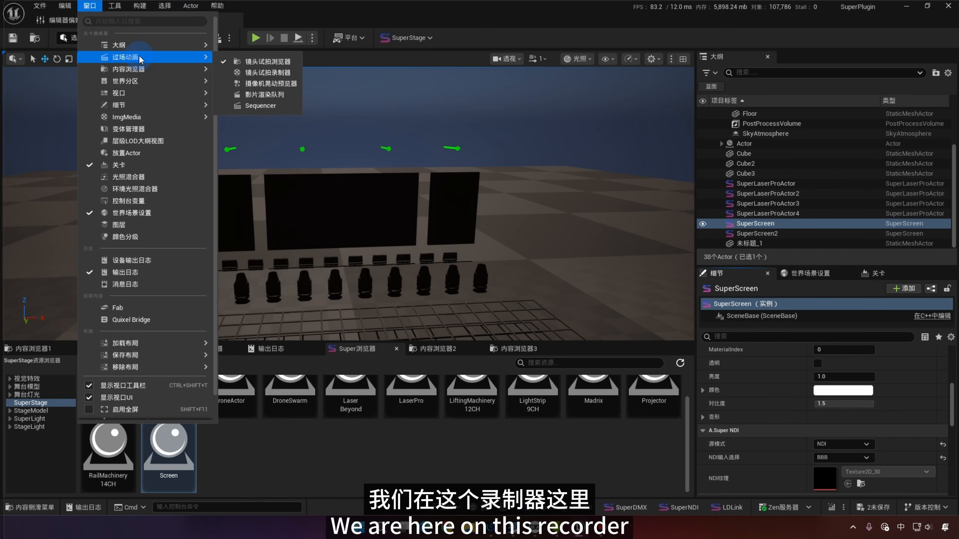
click(273, 72)
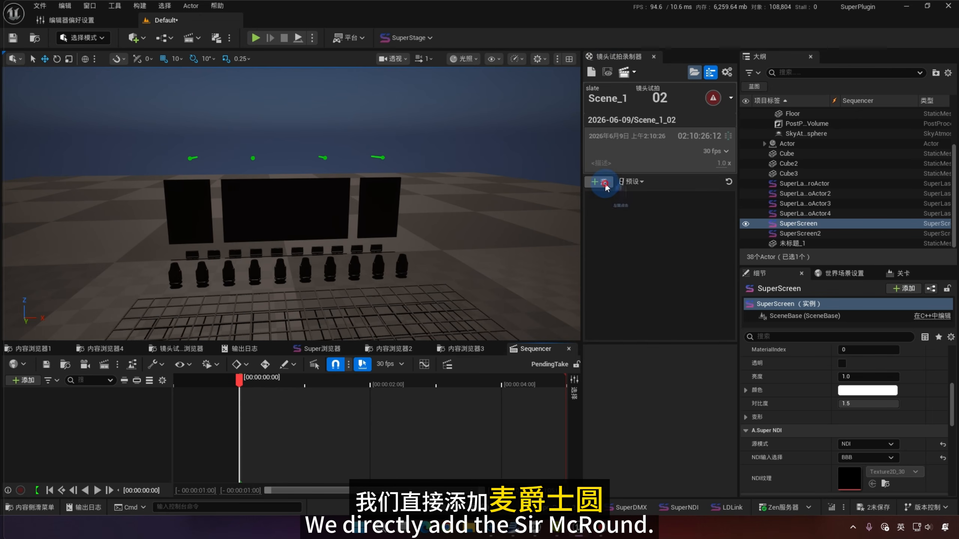
click(603, 183)
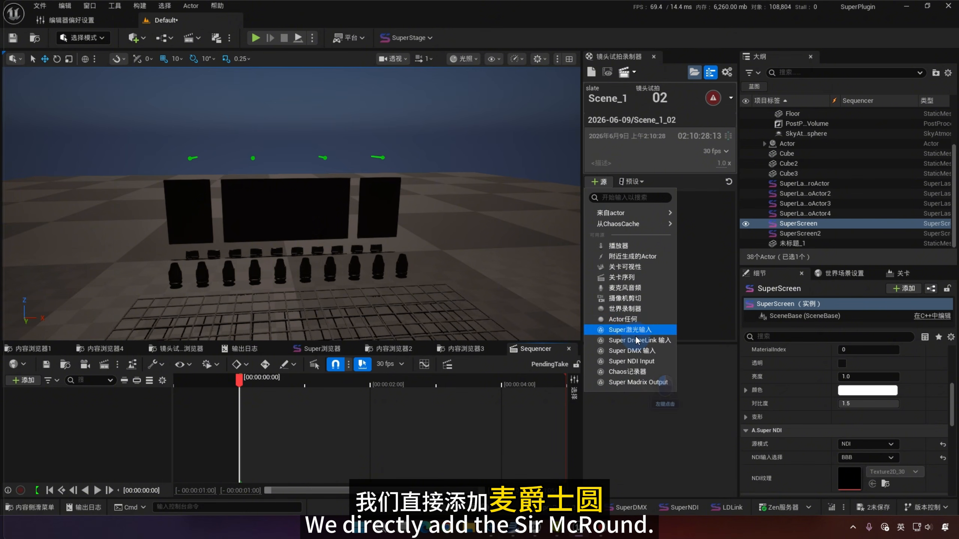
click(638, 382)
click(599, 181)
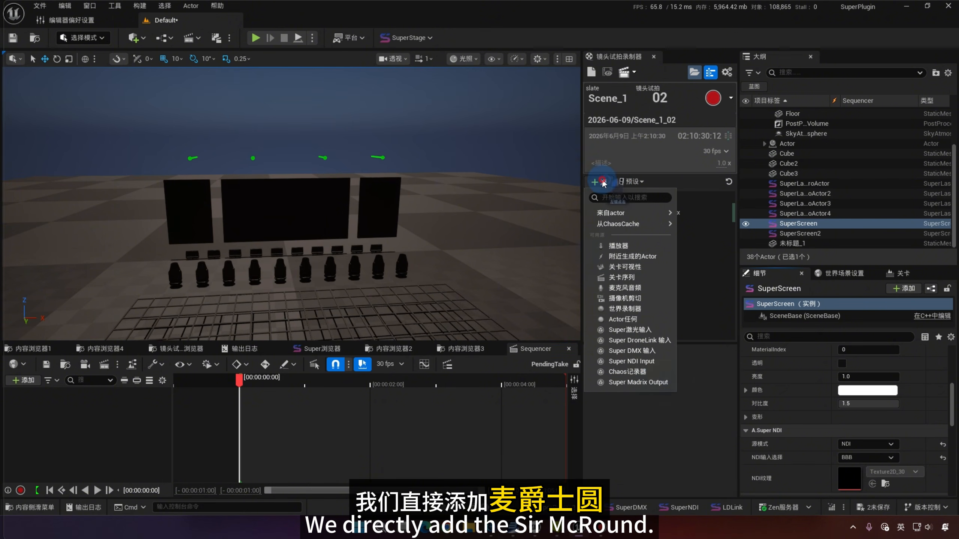
click(652, 365)
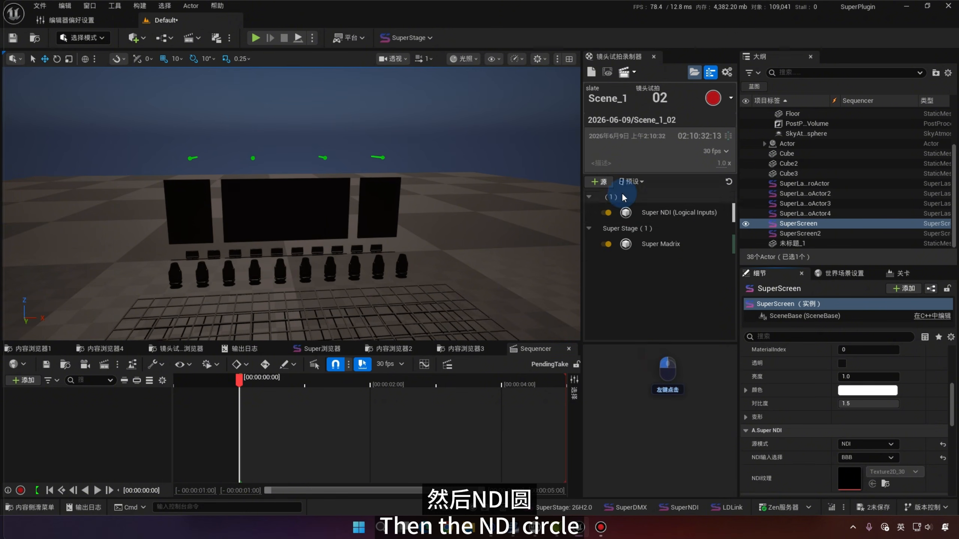
- Add the Super DMX 输入 and Super激光输入 sources to the Take Recorder
click(599, 182)
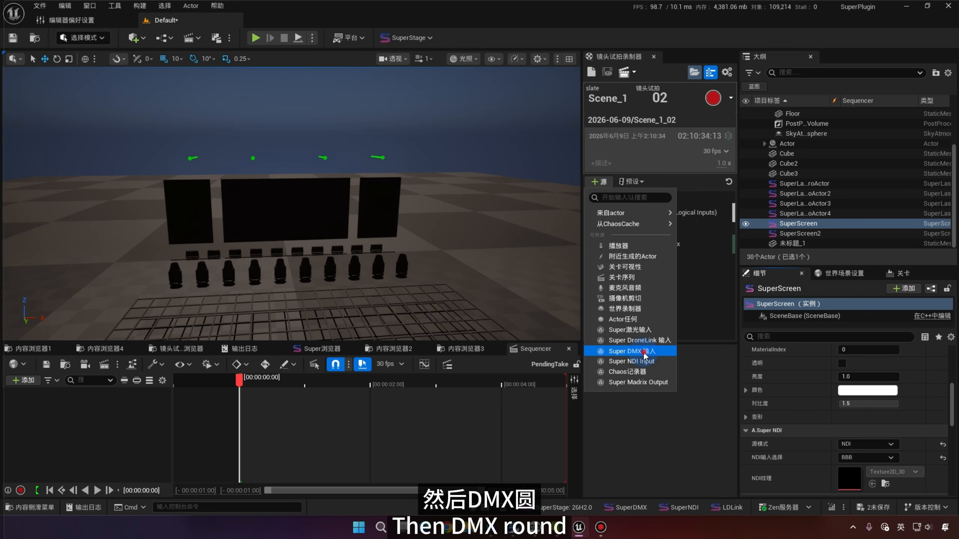
click(644, 357)
click(600, 182)
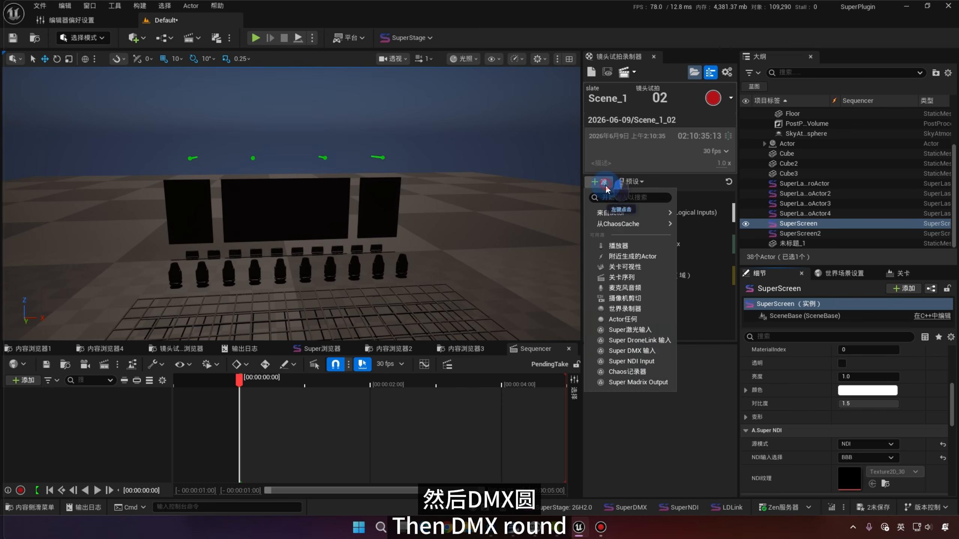
click(649, 331)
- Review the recording settings of the Super Madrix, Super激光 and Super NDI sources, and close the Take Recorder
click(664, 261)
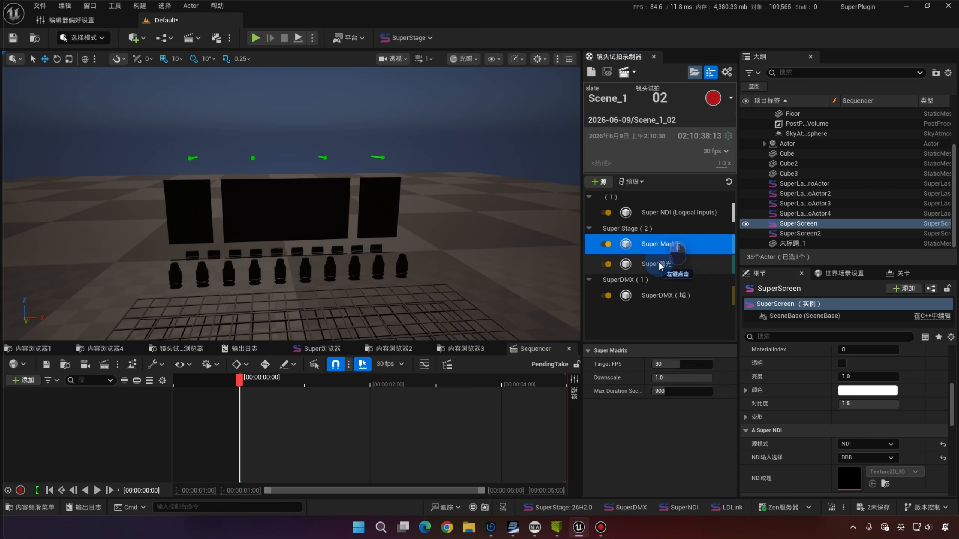
click(662, 213)
click(672, 264)
click(685, 213)
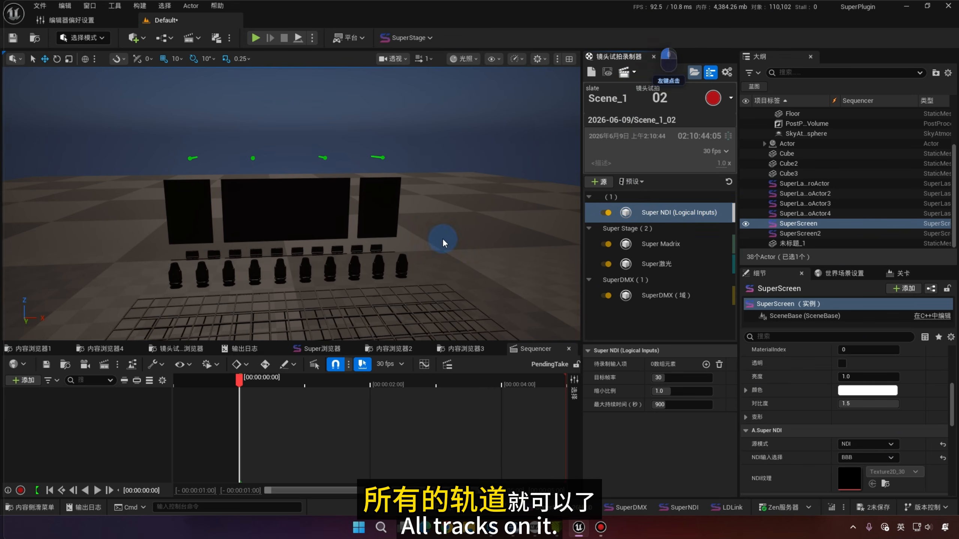
click(653, 57)
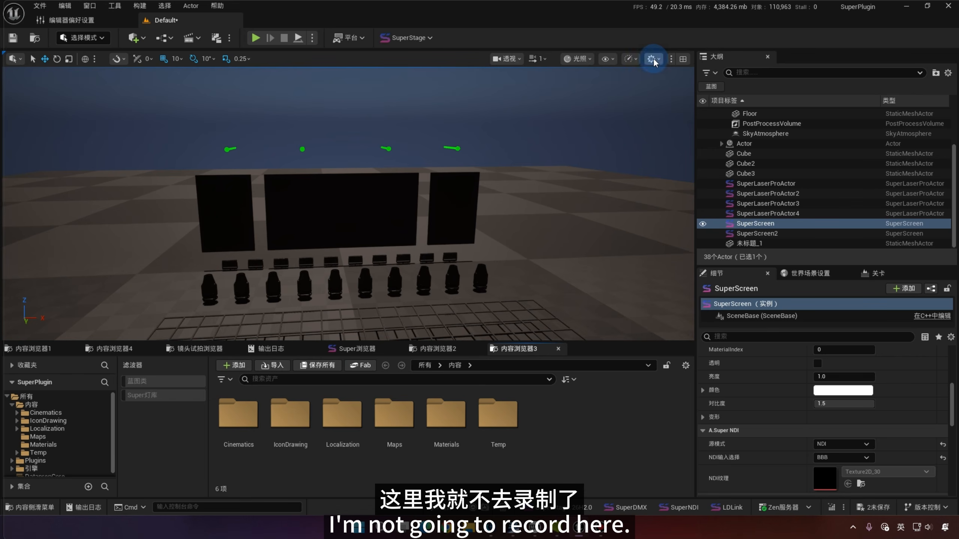
right_click(525, 182)
right_click(479, 210)
middle_click(497, 146)
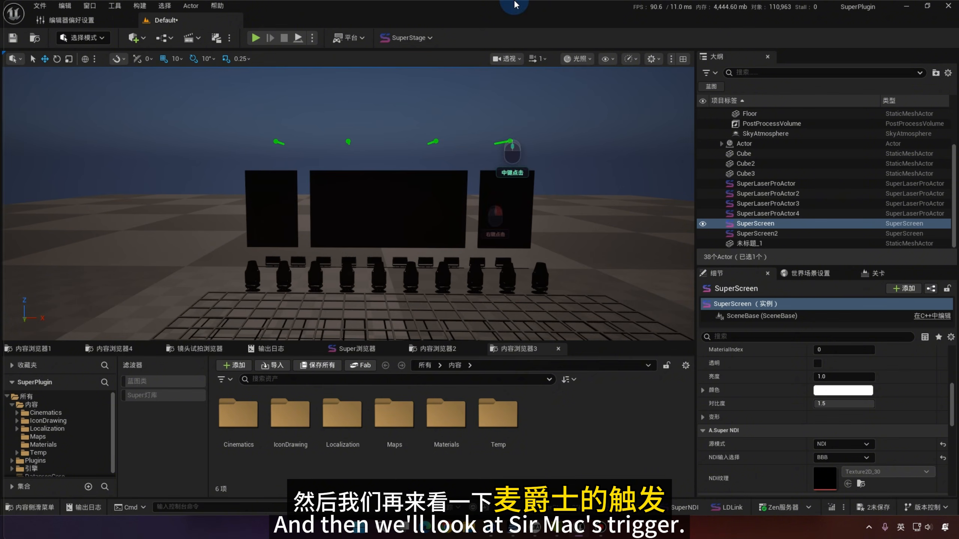
middle_click(535, 280)
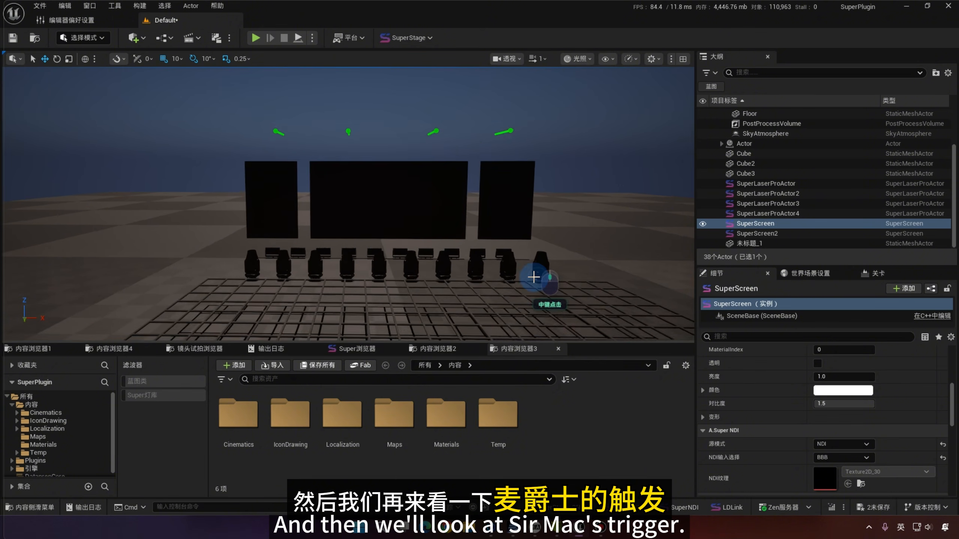
scroll(533, 286, down, 4)
scroll(532, 242, down, 2)
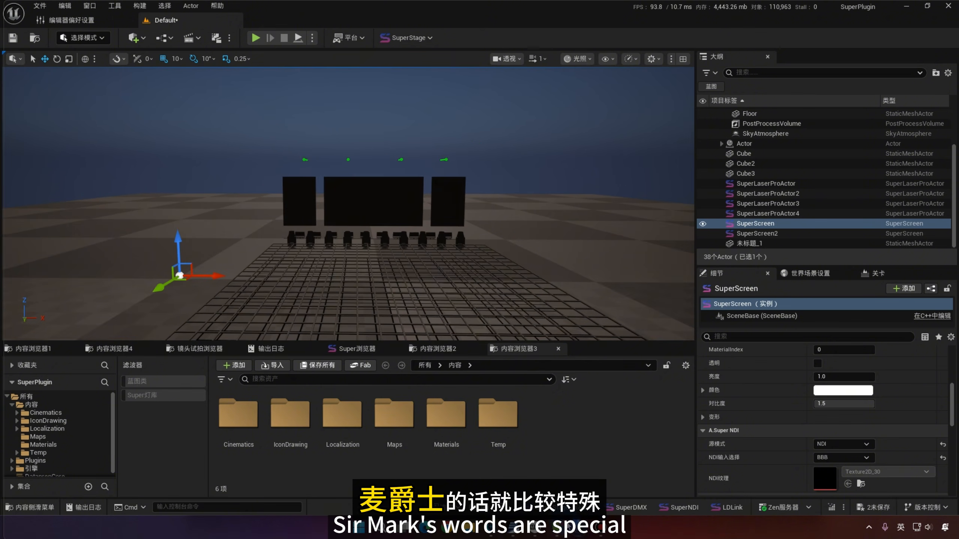
- Switch to MADRIX and reset its HTTP remote control settings to the defaults, disabled with network port 80
click(560, 527)
click(176, 124)
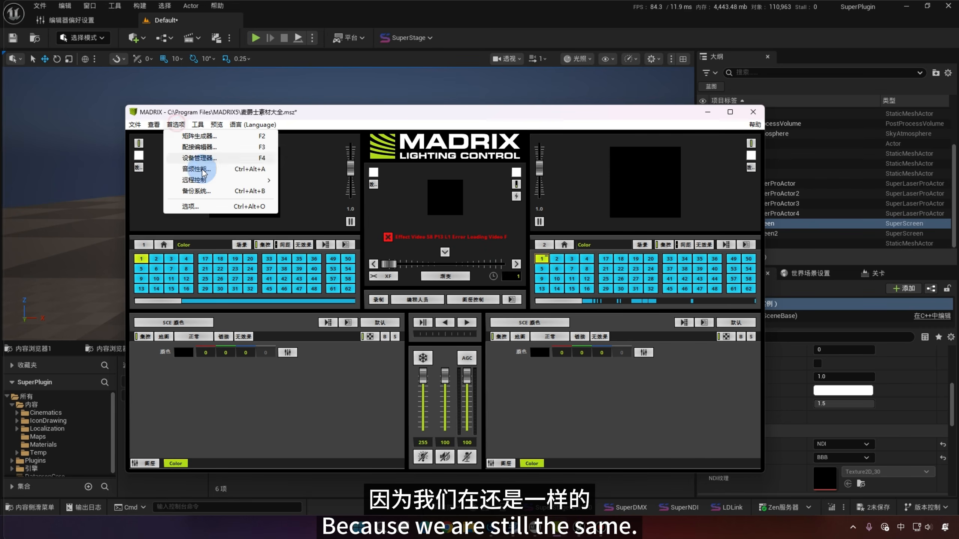
click(363, 113)
drag(443, 119, 434, 94)
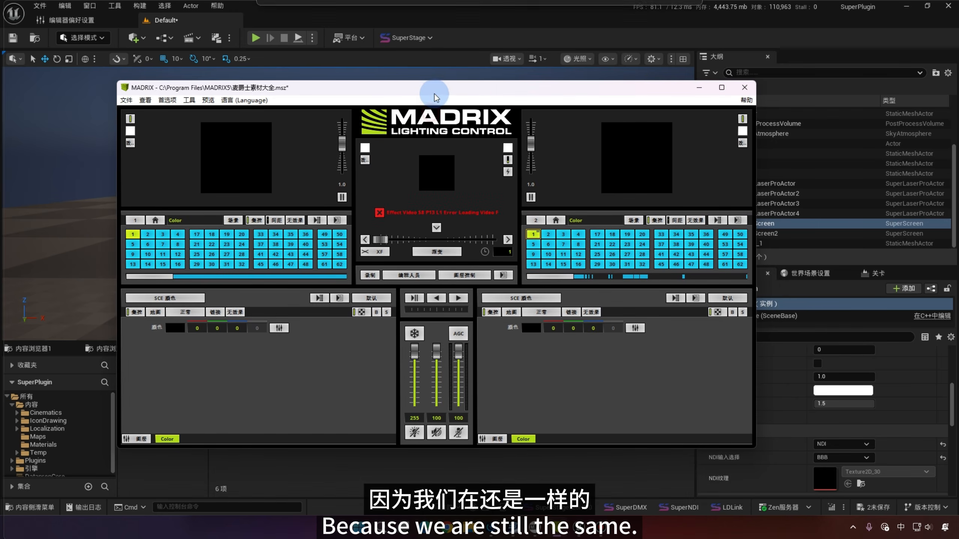
click(163, 104)
mouse_move(196, 155)
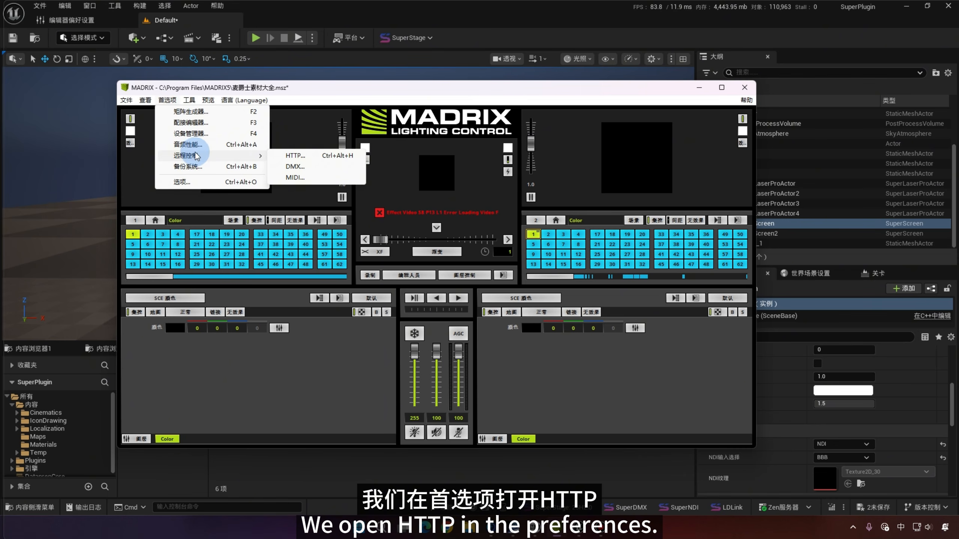
click(294, 155)
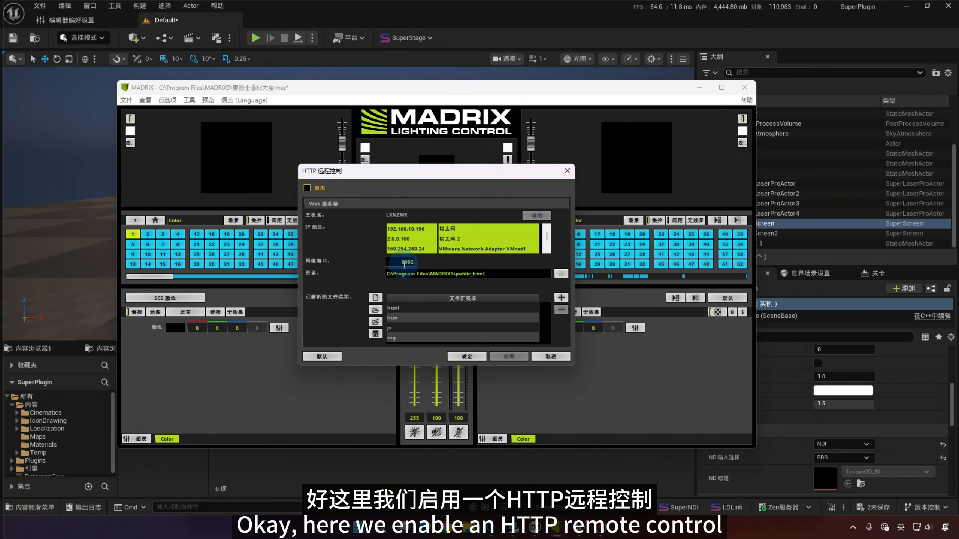
drag(398, 265, 437, 276)
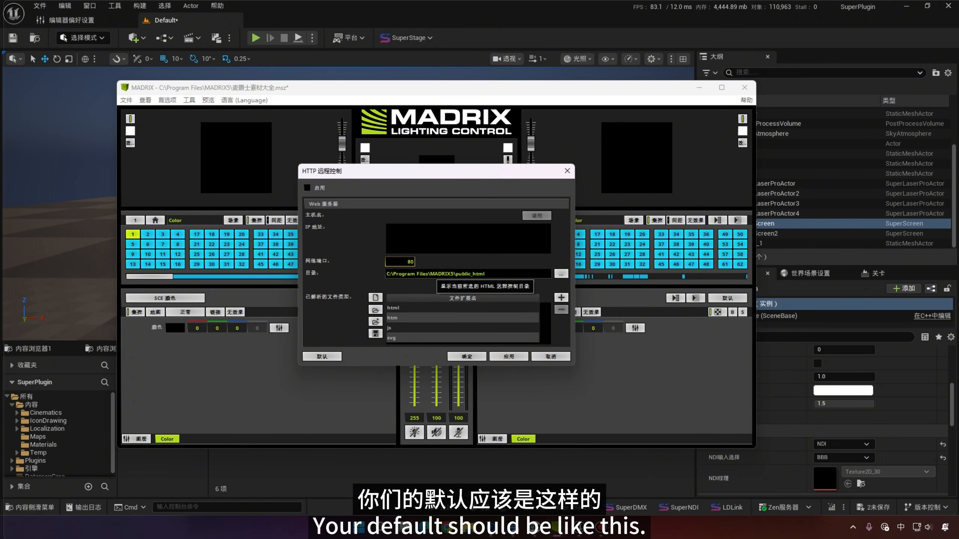
click(467, 357)
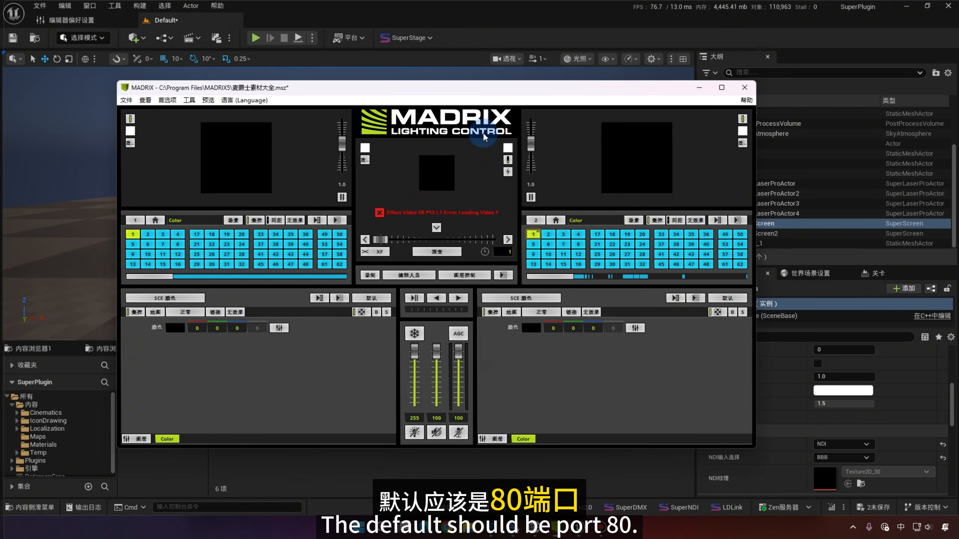
- Reopen MADRIX's HTTP remote control settings, enable remote control on port 80, and confirm
click(198, 101)
mouse_move(174, 103)
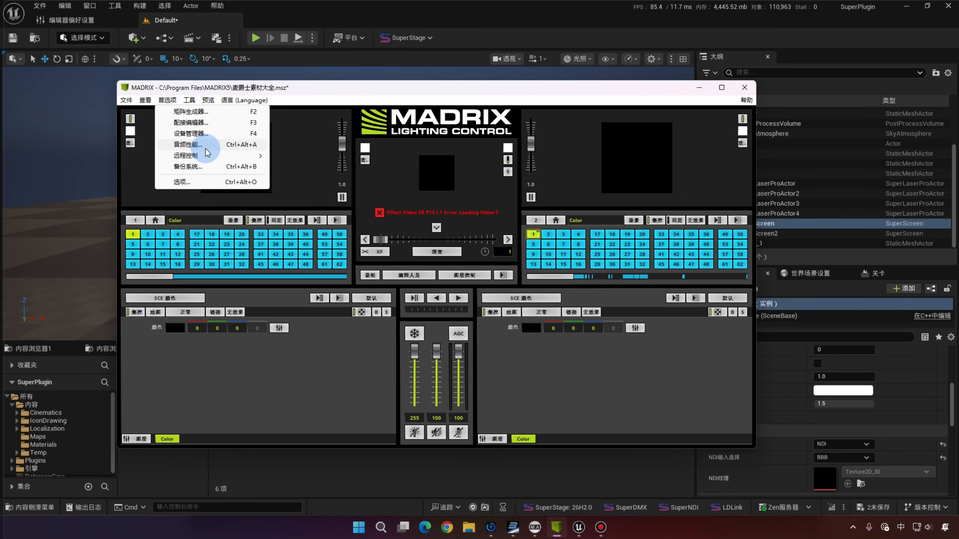
mouse_move(205, 161)
click(310, 157)
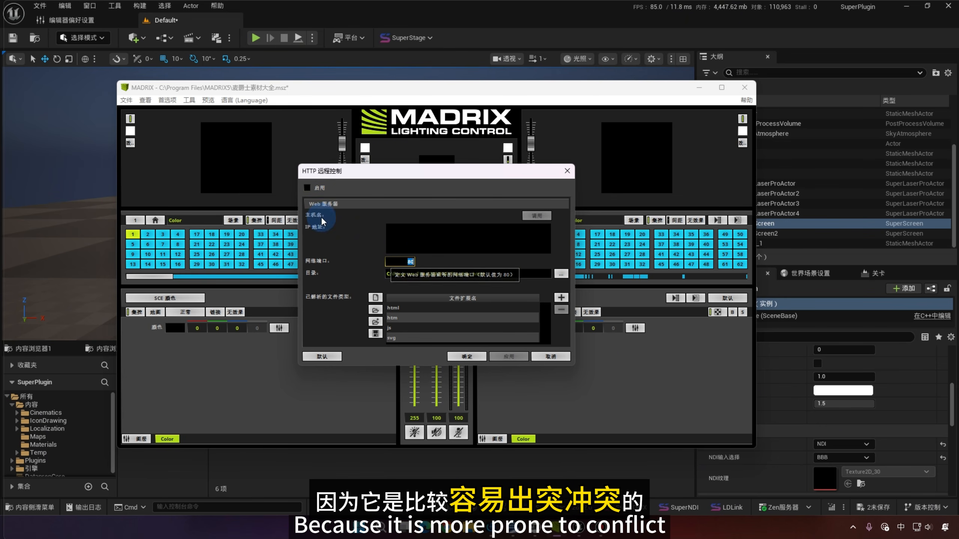
click(307, 188)
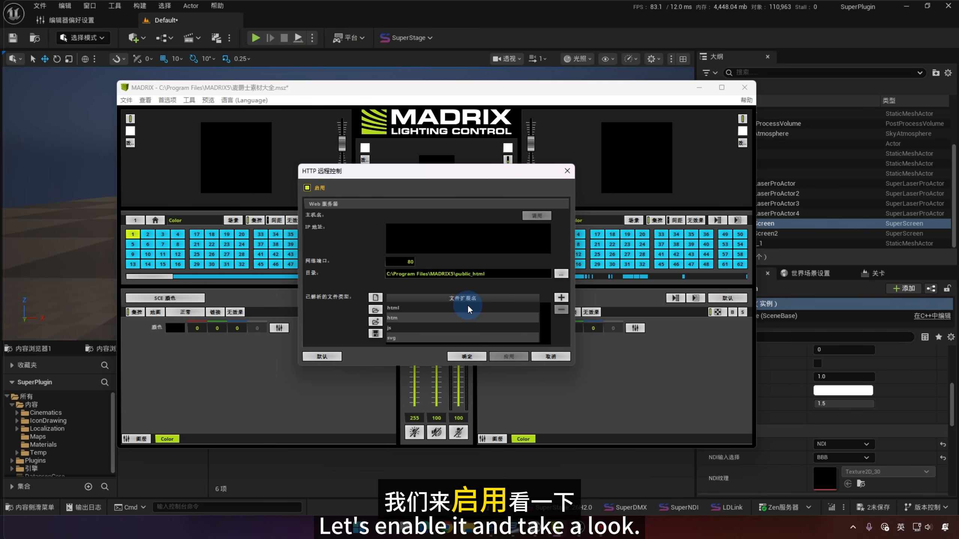
click(306, 189)
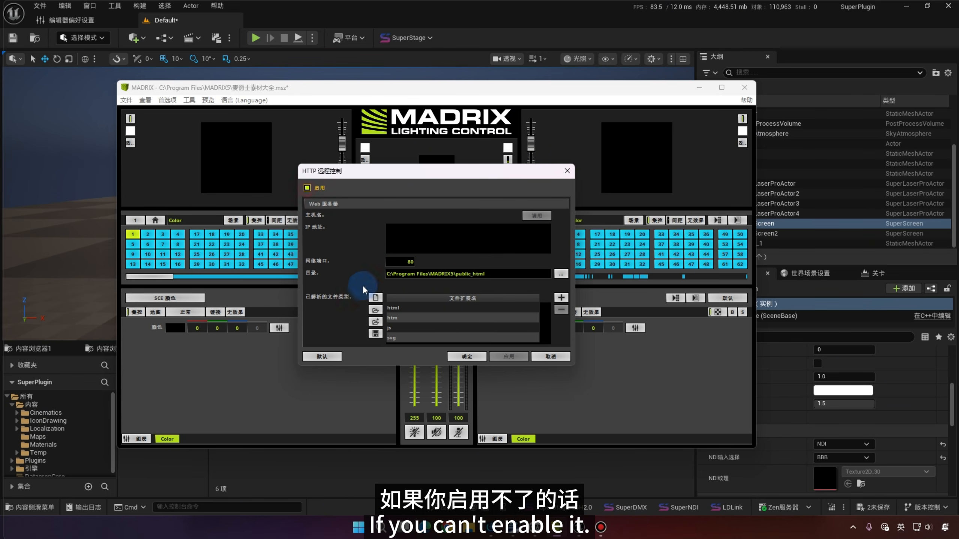
click(323, 192)
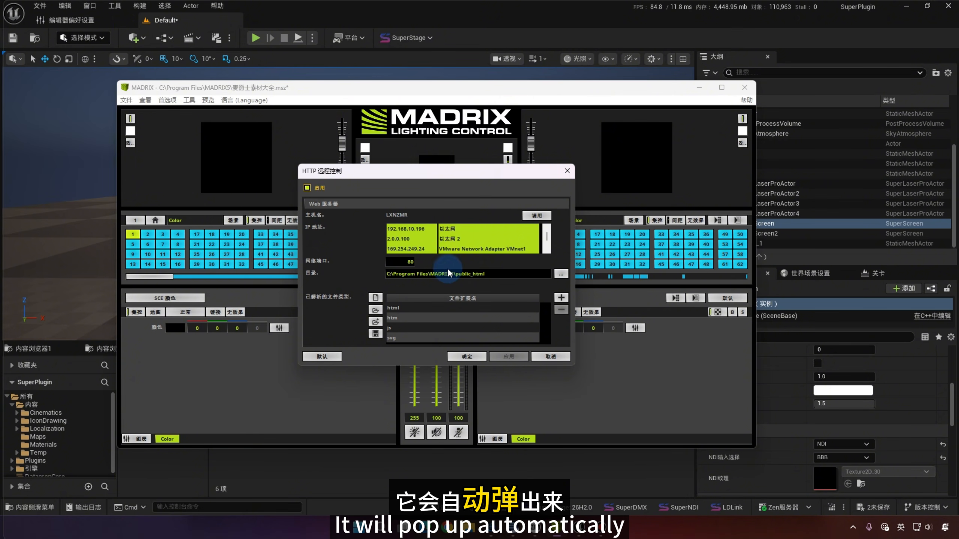
click(470, 359)
- Set the MADRIX HTTP remote control's network port to 8002, apply it, and minimize MADRIX to return to Unreal
click(167, 100)
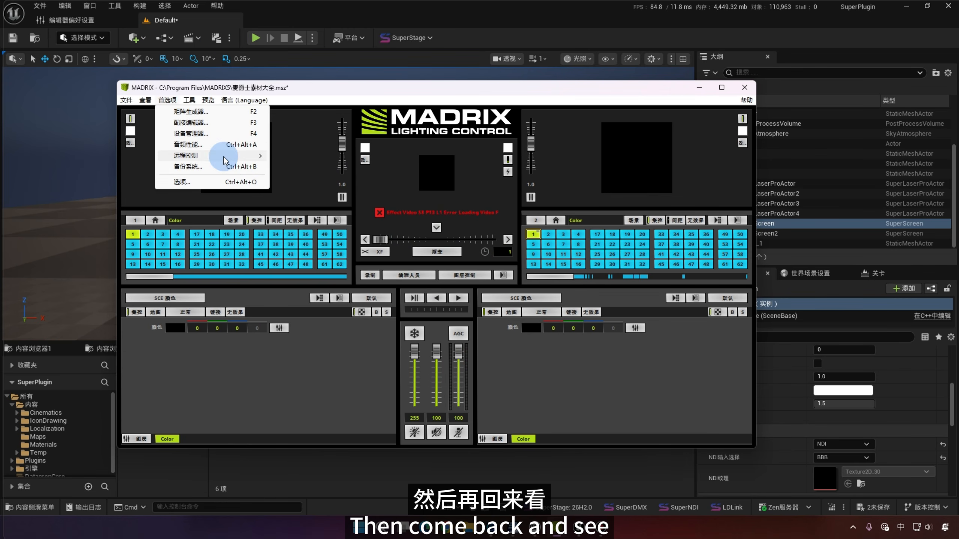
mouse_move(227, 156)
click(298, 155)
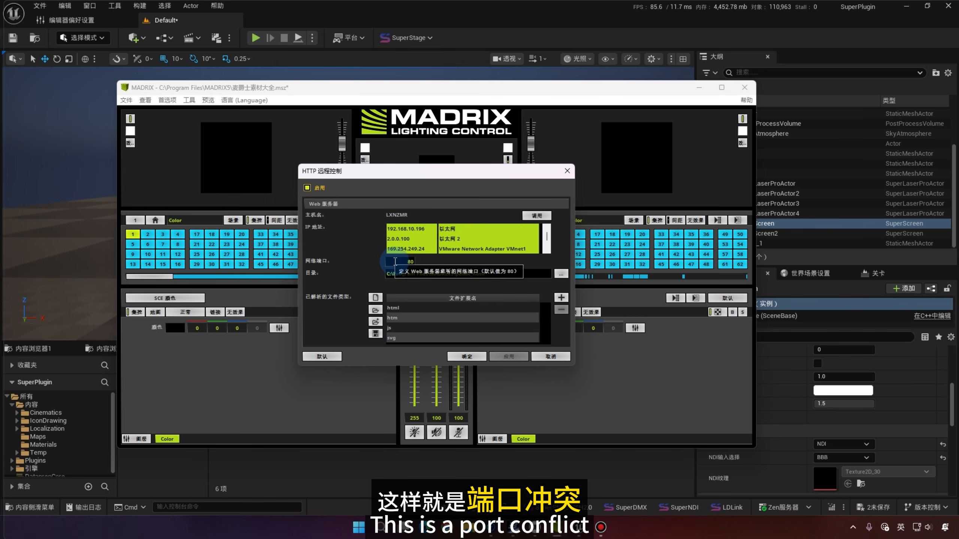
scroll(393, 262, down, 15)
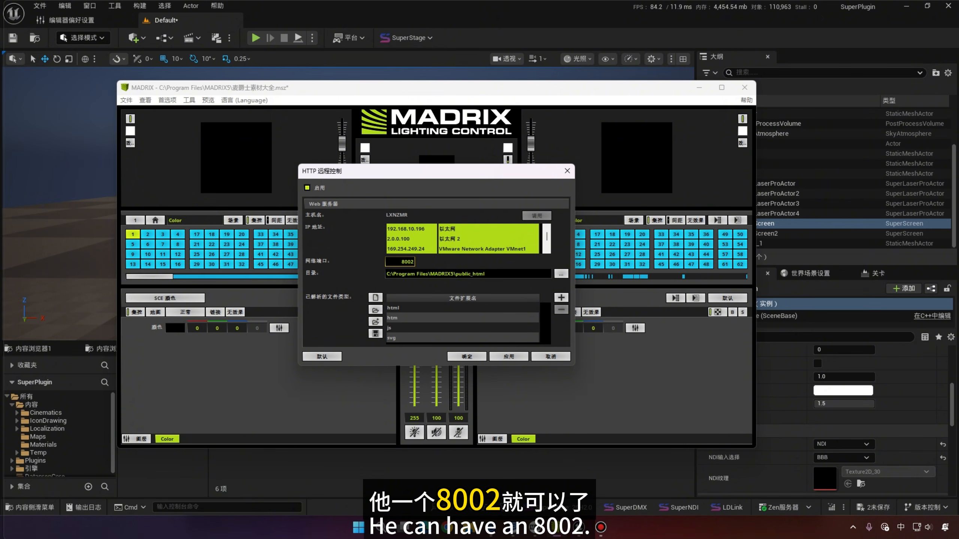
click(516, 357)
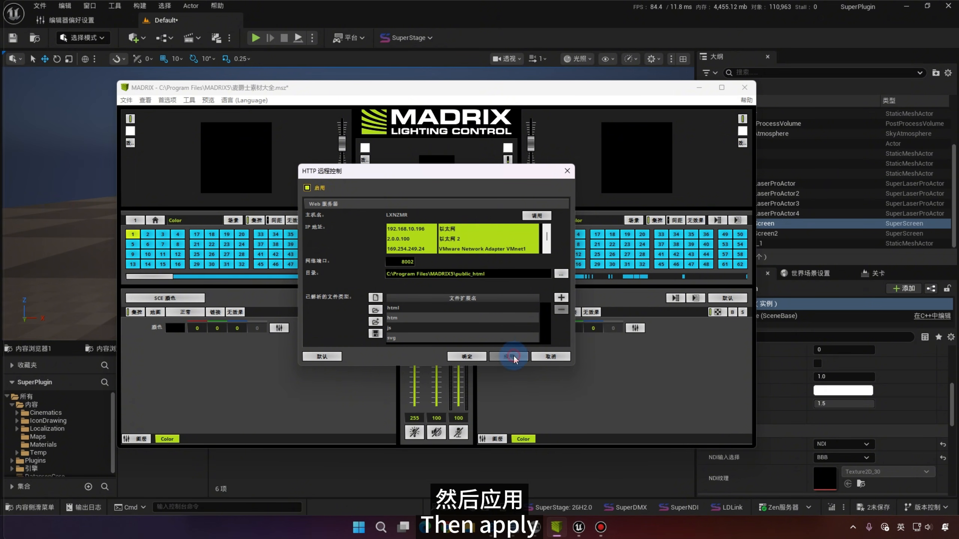
click(467, 356)
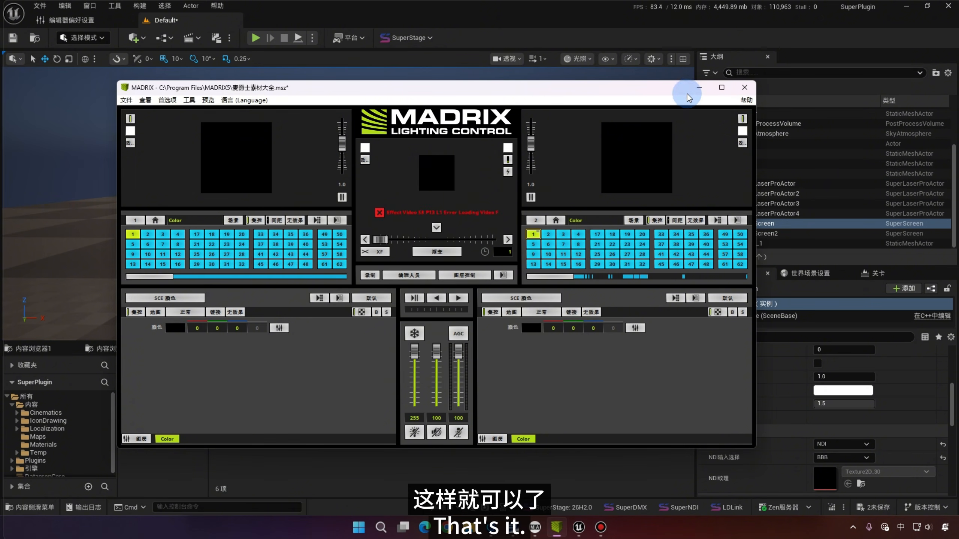
click(699, 88)
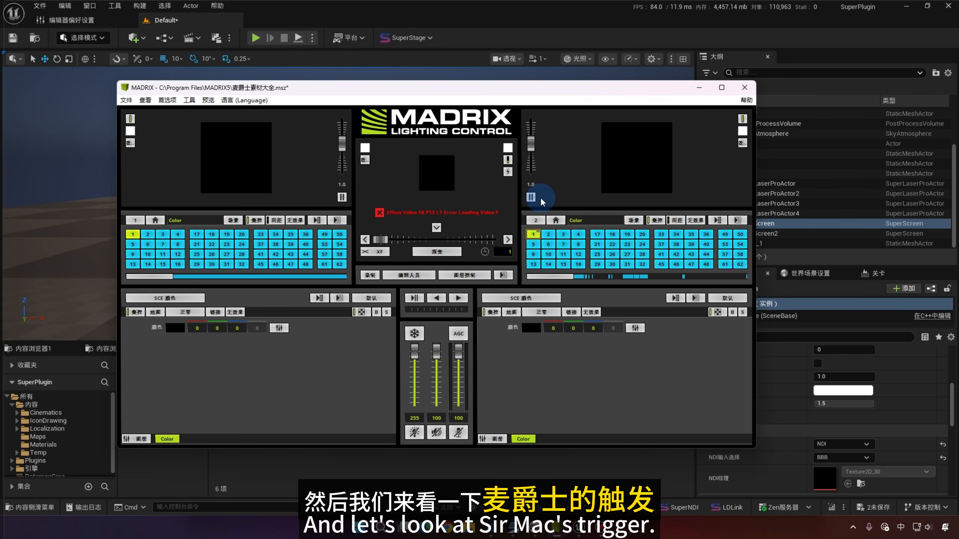
click(698, 89)
right_click(395, 242)
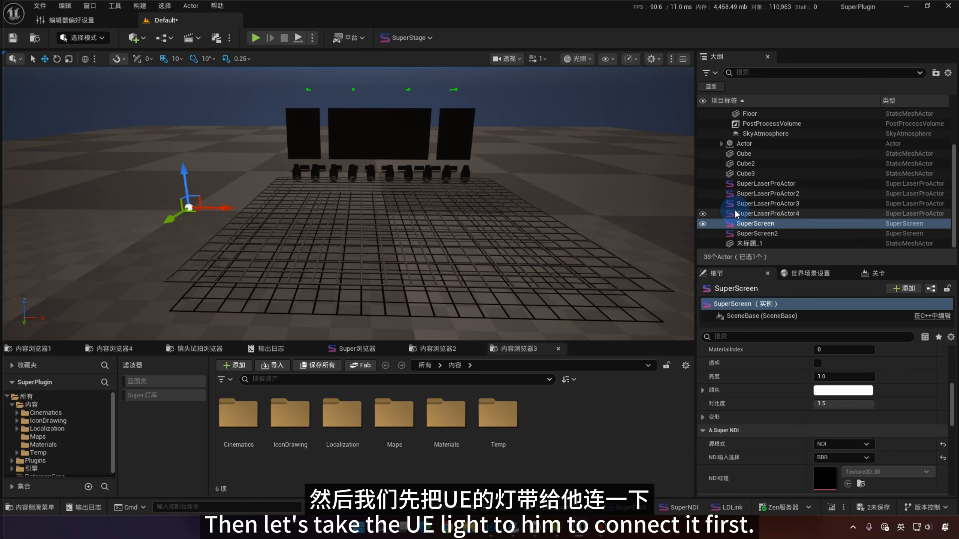
- Place a Madrix actor from the SuperStage assets on the floor beside the stage grid
click(355, 349)
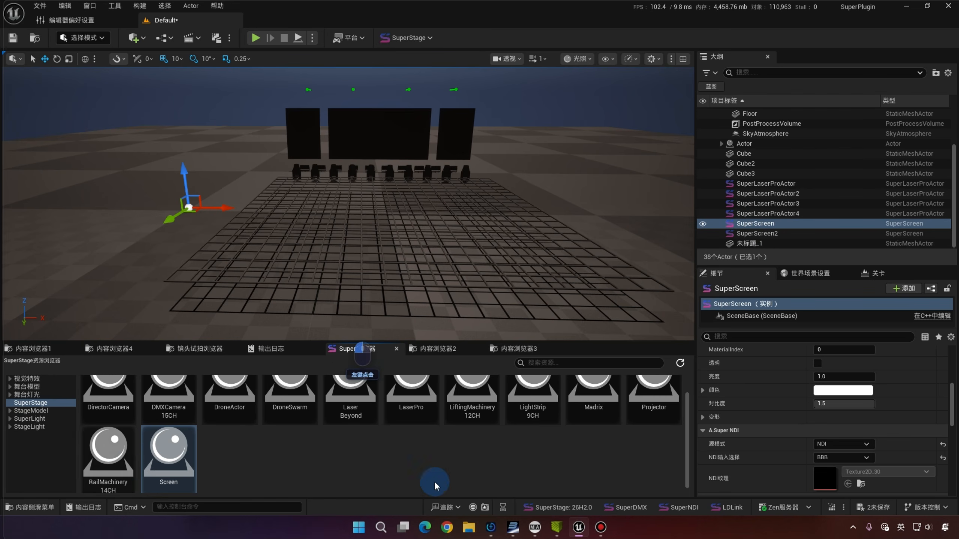
scroll(521, 453, up, 1)
click(593, 398)
drag(143, 285, 143, 286)
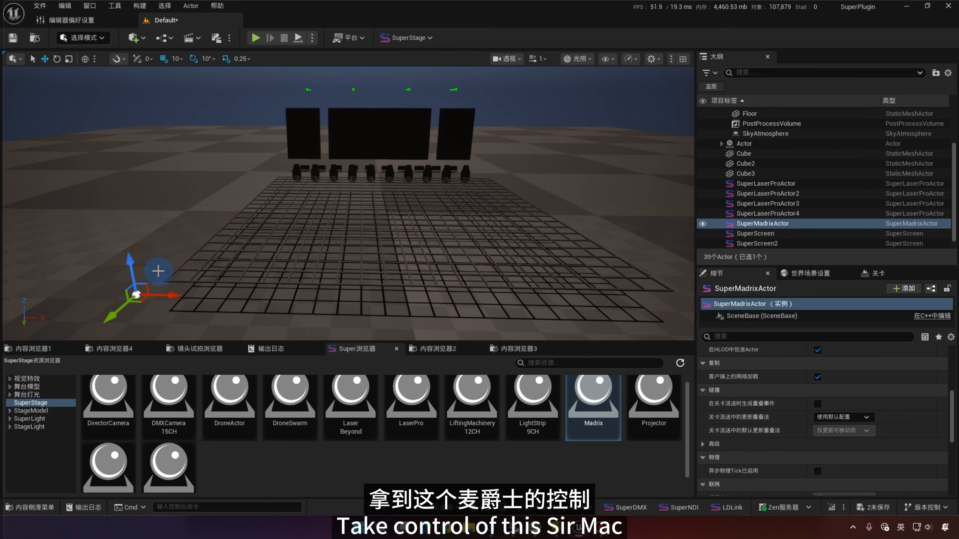
- Add one element to the SuperMadrixActor's ScreenMeshActors and assign the grid mesh 未标题_1 to it
scroll(755, 404, up, 5)
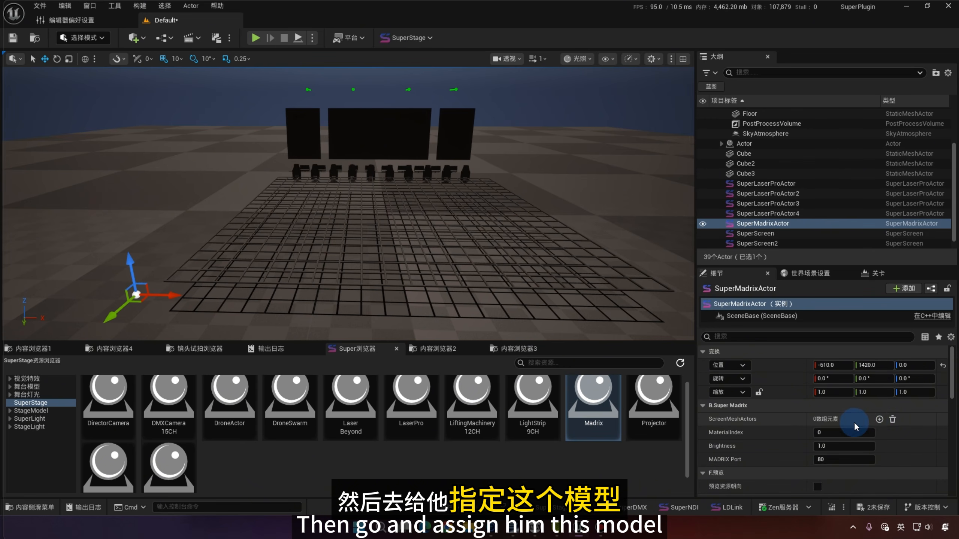
click(879, 420)
click(842, 433)
click(840, 365)
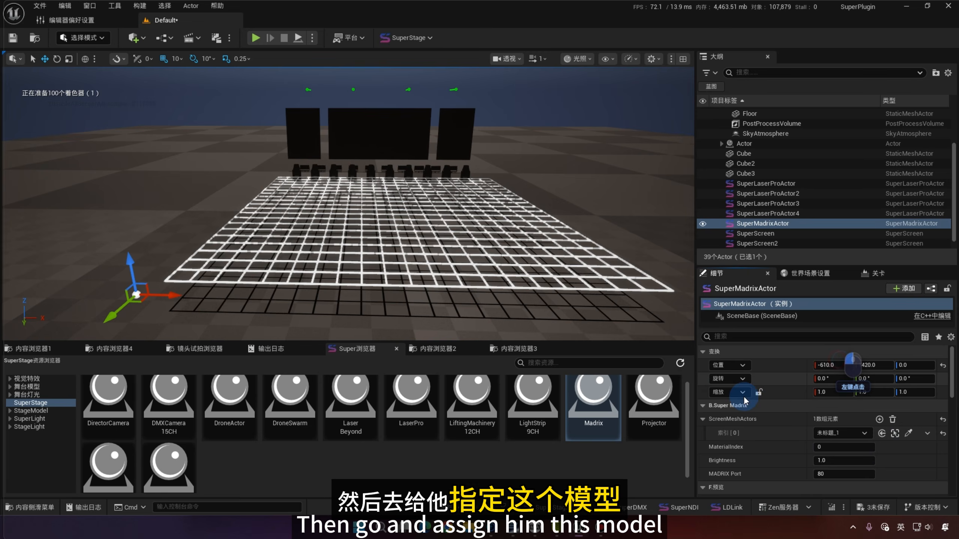
- Set the SuperMadrixActor's MADRIX Port to 8002
scroll(759, 435, down, 2)
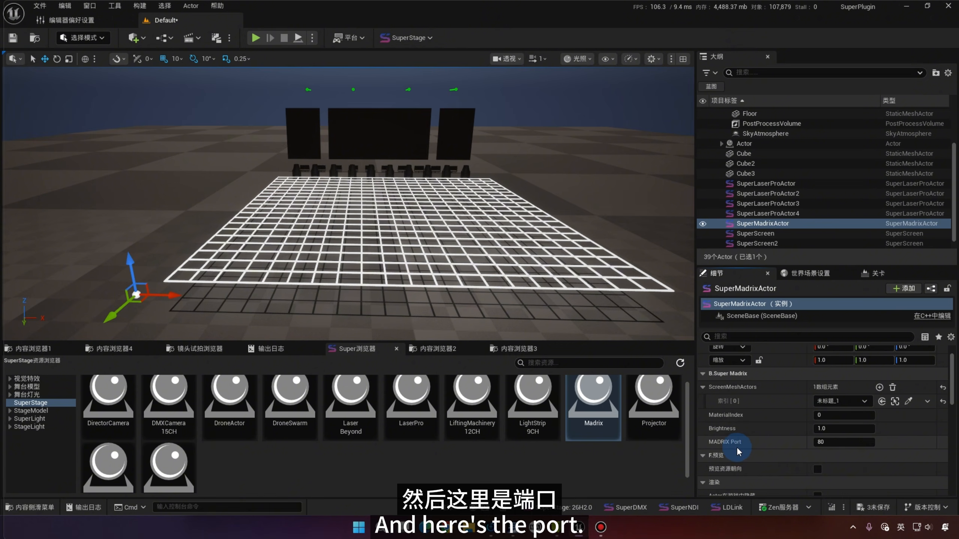
click(839, 442)
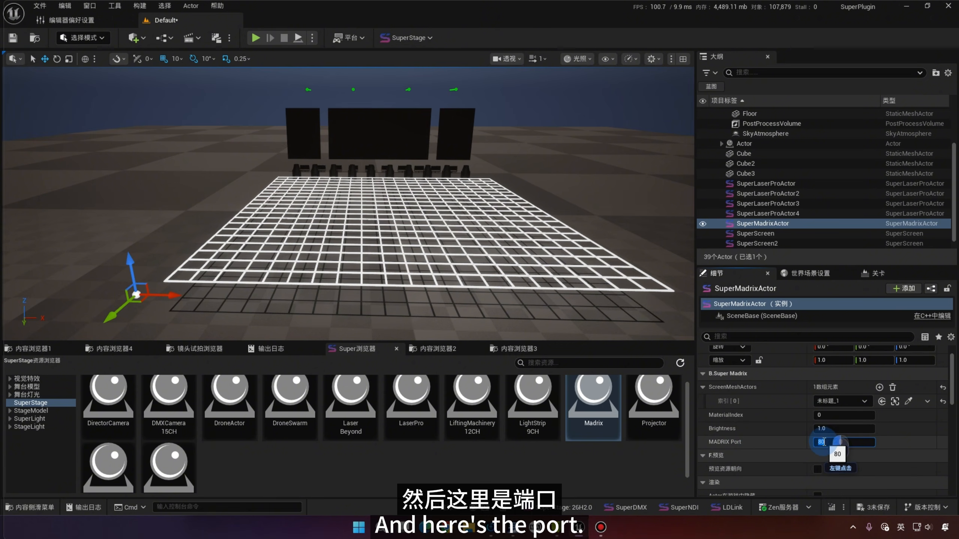
click(846, 447)
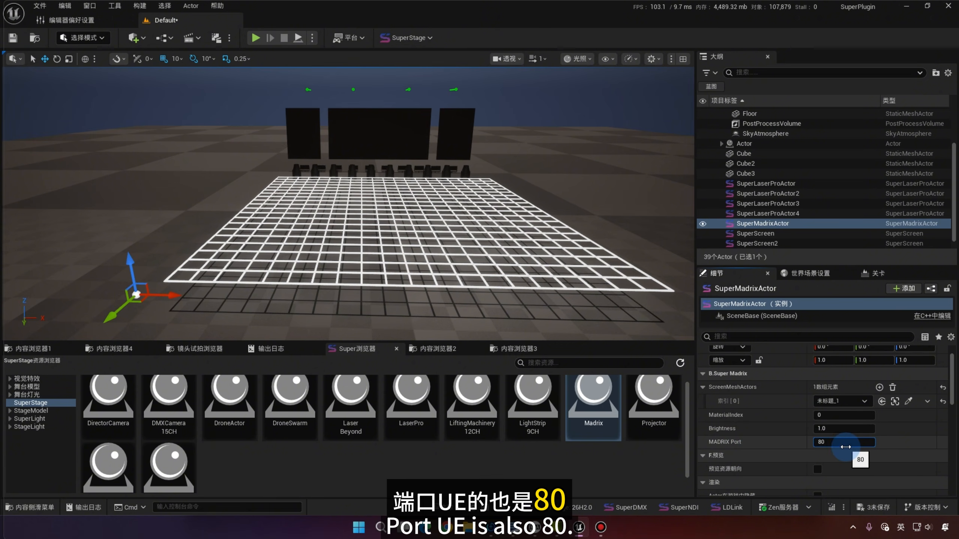
text(02)
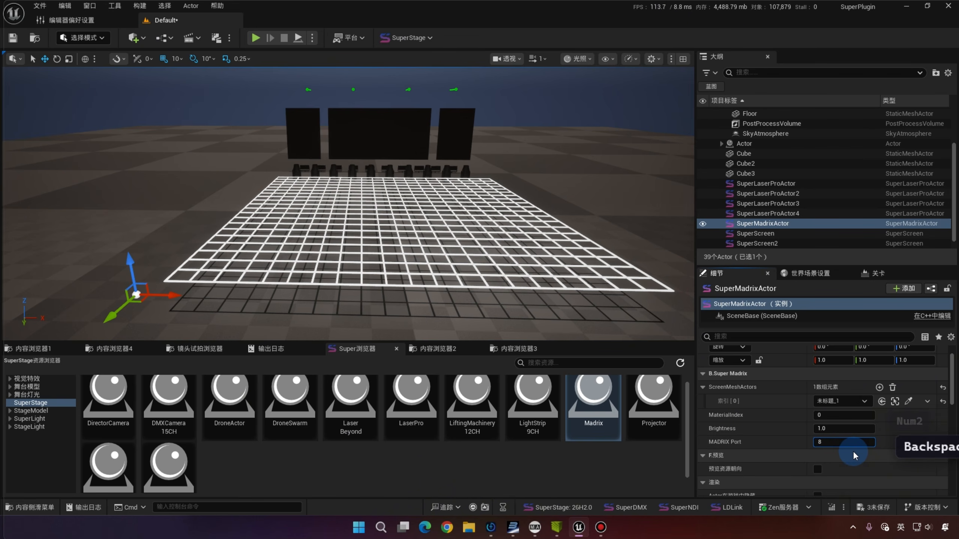
text(002)
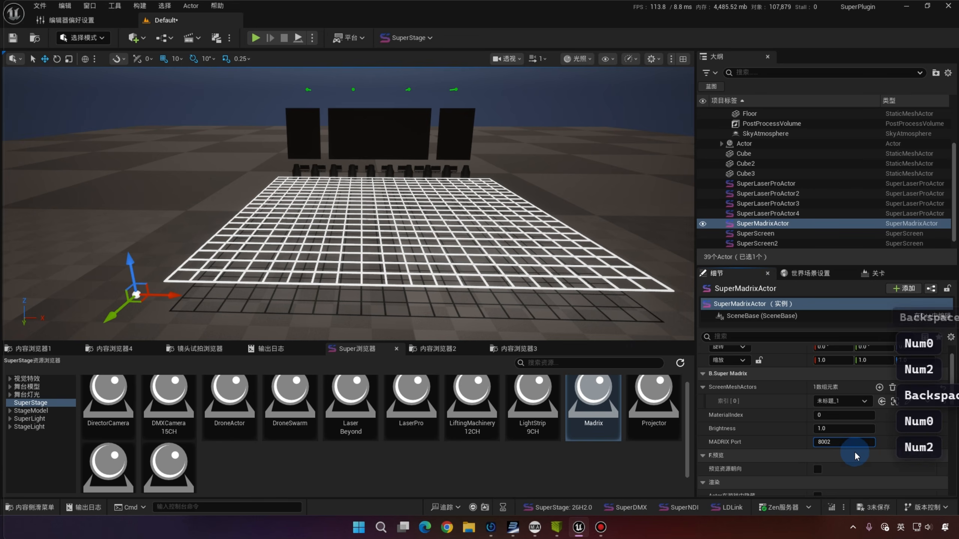
click(879, 454)
- Switch to MADRIX, play storage place 3 on deck 1 to check the grid's mapping in Unreal, and minimize MADRIX
right_click(545, 248)
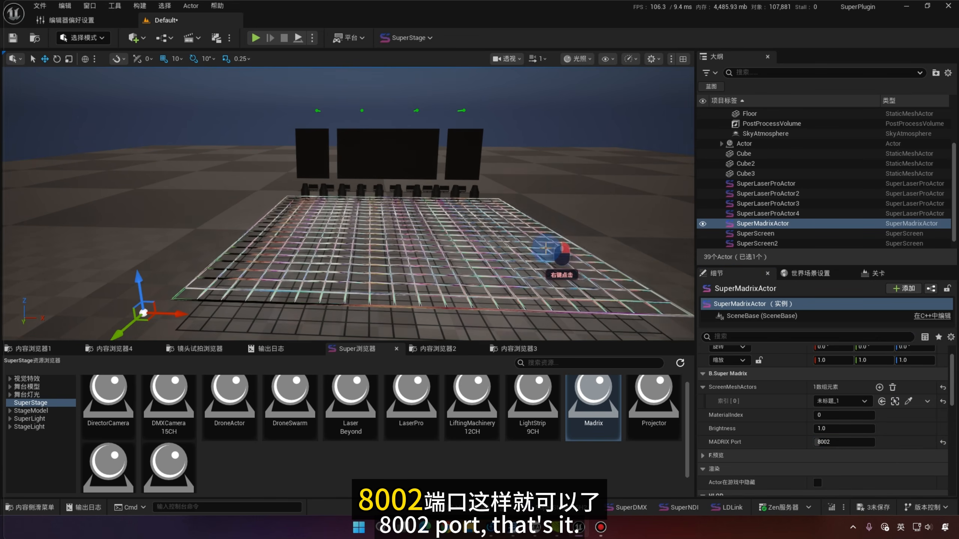
middle_click(545, 249)
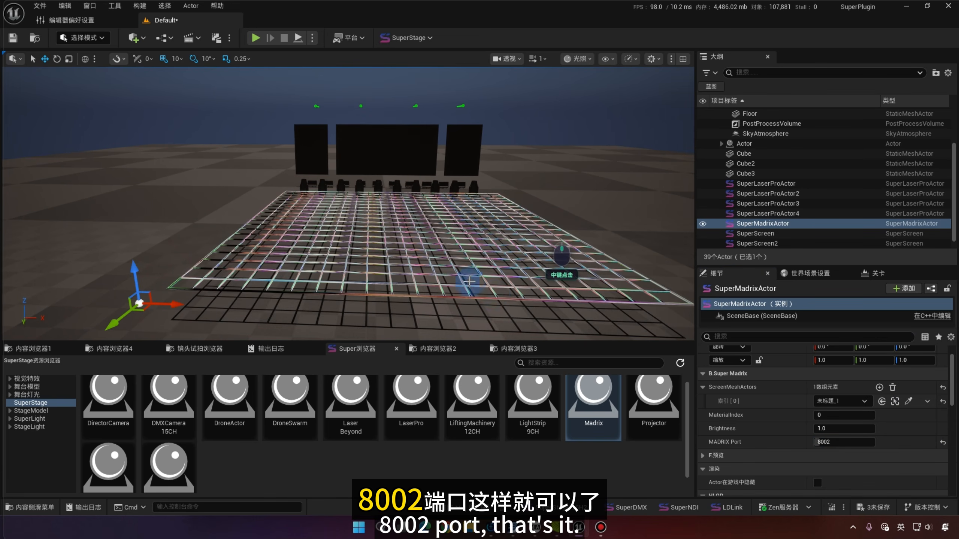
scroll(446, 297, up, 2)
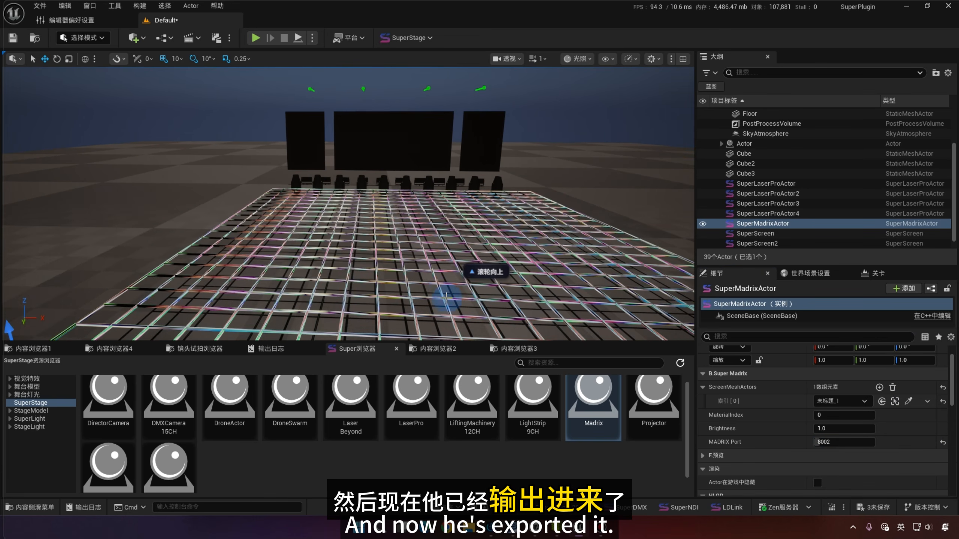
scroll(474, 282, up, 1)
click(557, 527)
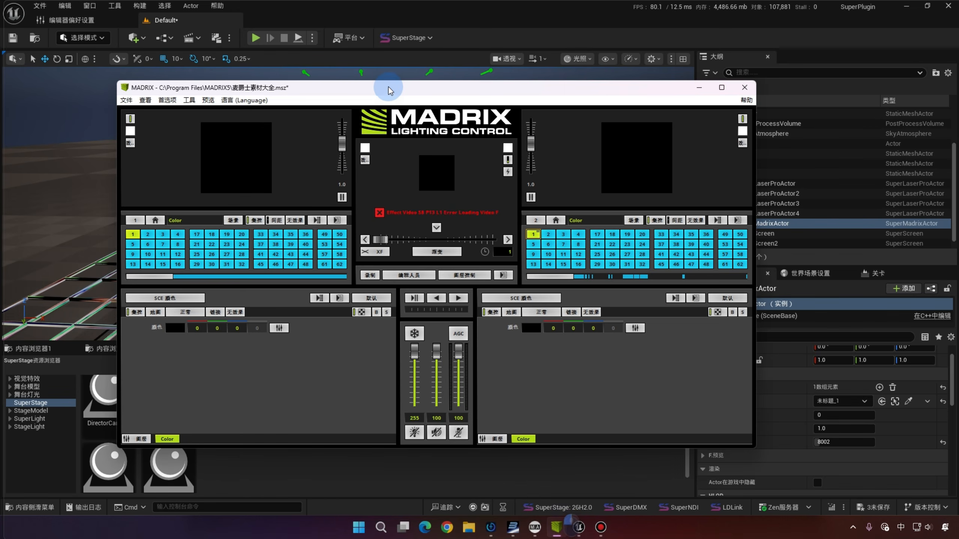
drag(388, 88, 706, 306)
click(425, 409)
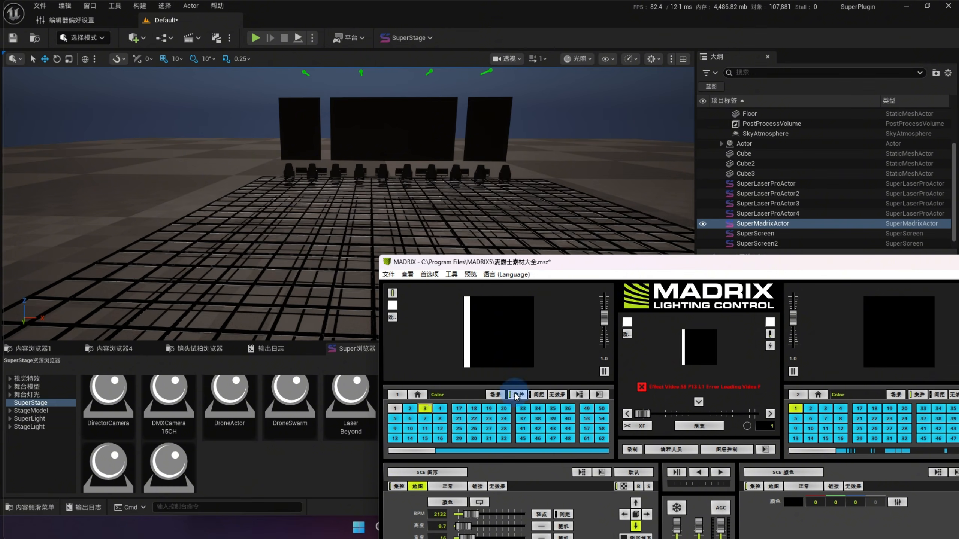
drag(919, 260, 686, 263)
click(731, 262)
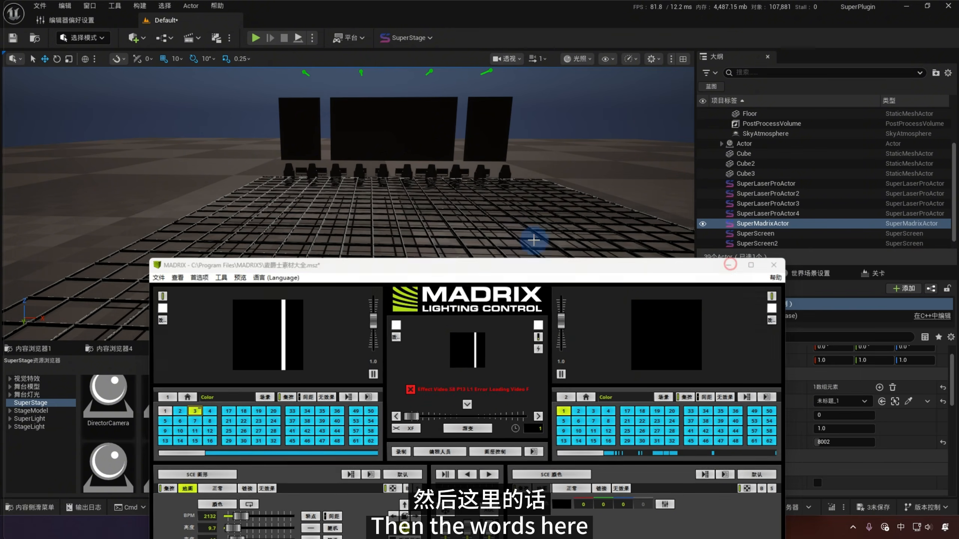
- Apply a planar UV projection on UV 0 to the 未标题_1 grid in Modeling mode, and return to Selection mode
click(476, 261)
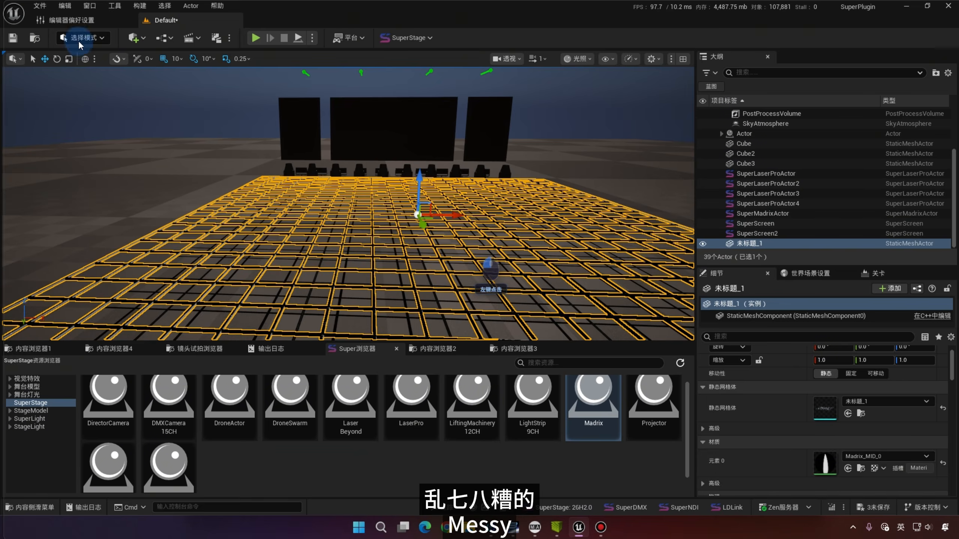
click(93, 38)
click(91, 96)
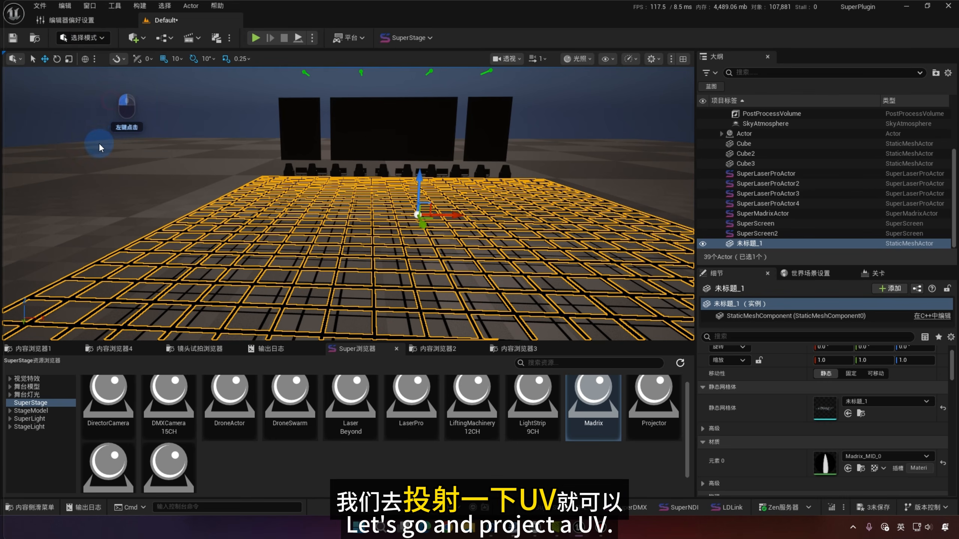
click(19, 322)
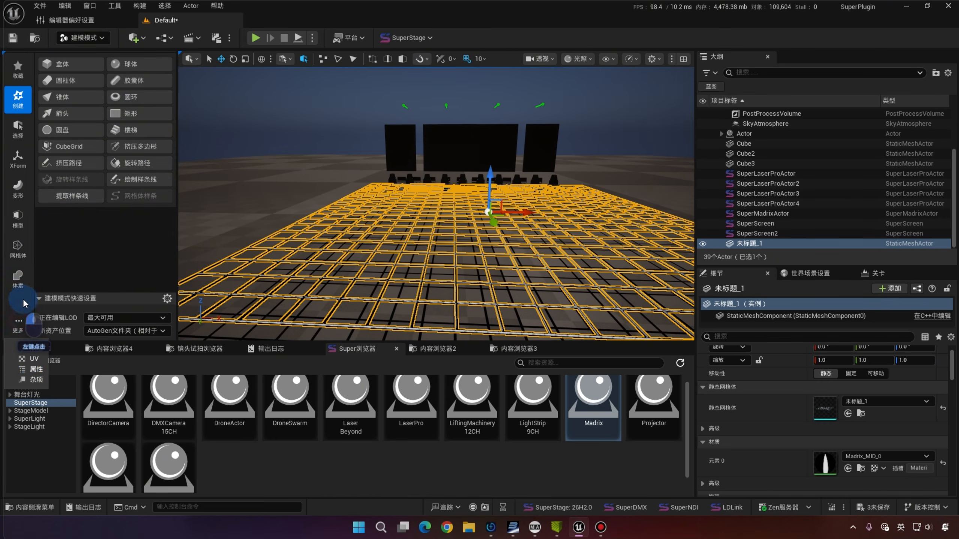
click(32, 361)
click(59, 80)
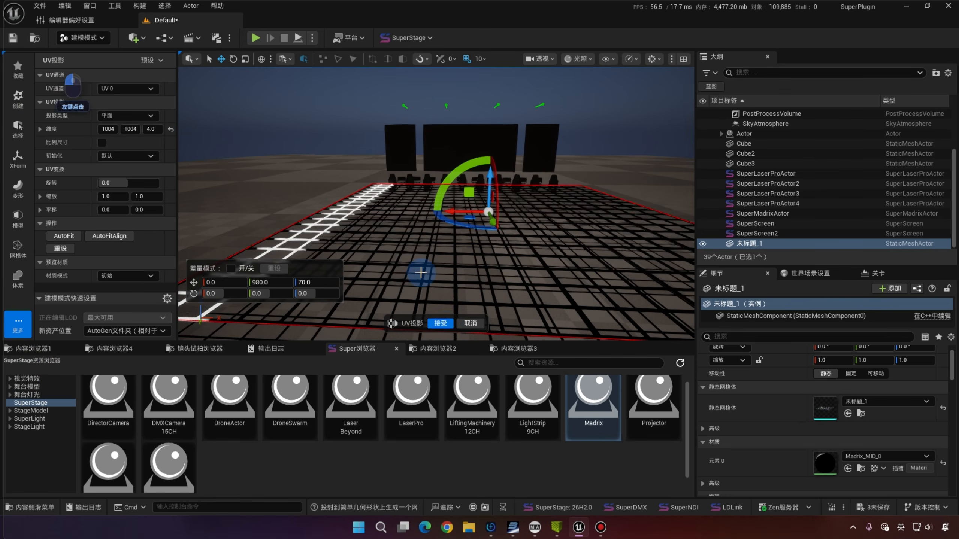
click(442, 323)
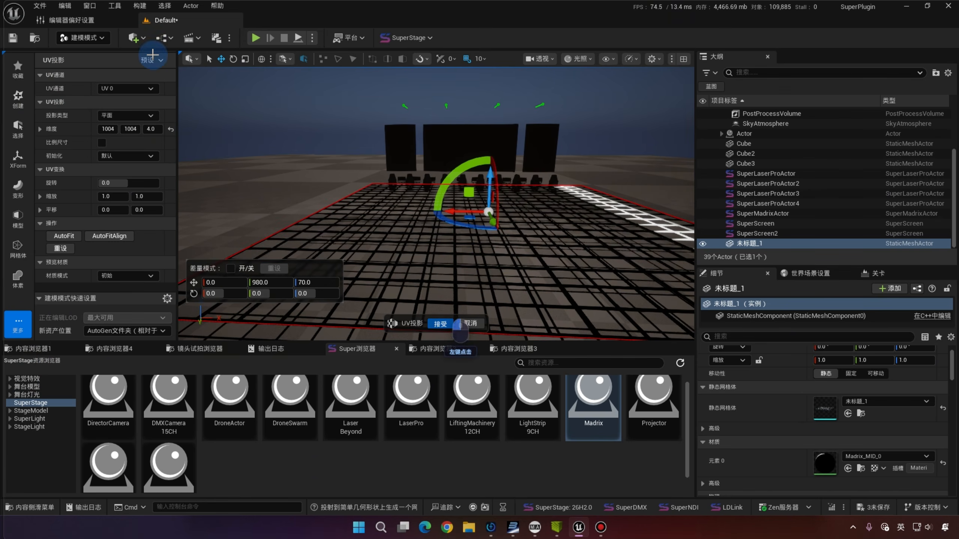
click(81, 38)
click(83, 54)
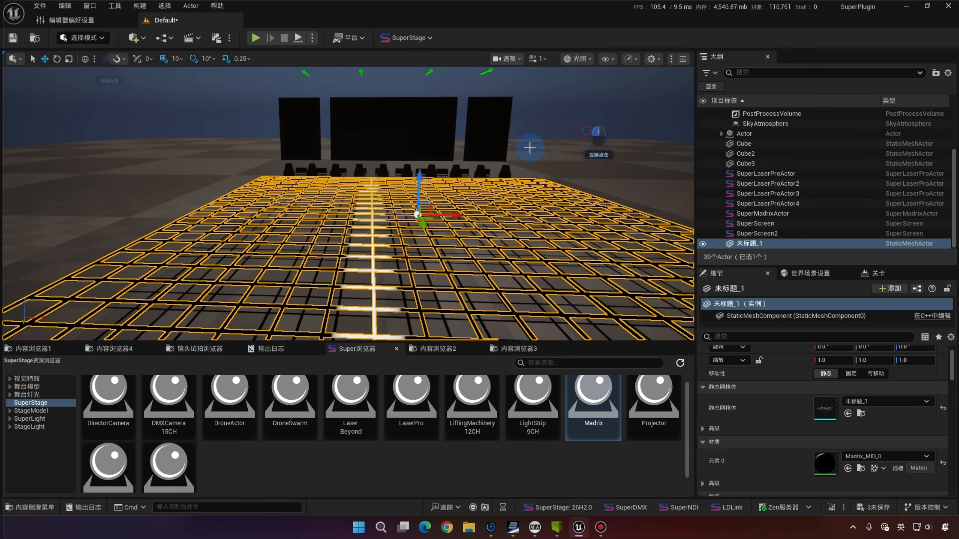
- Switch to MADRIX, preview deck 1 storage places 22 and 38 on the Unreal grid, and return the deck to place 1
click(530, 148)
scroll(481, 142, down, 5)
click(556, 526)
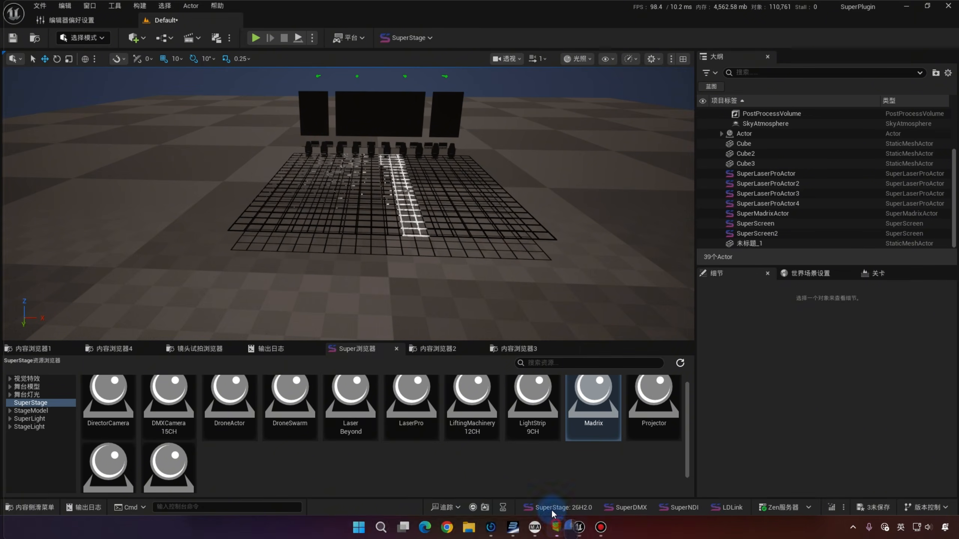
click(242, 421)
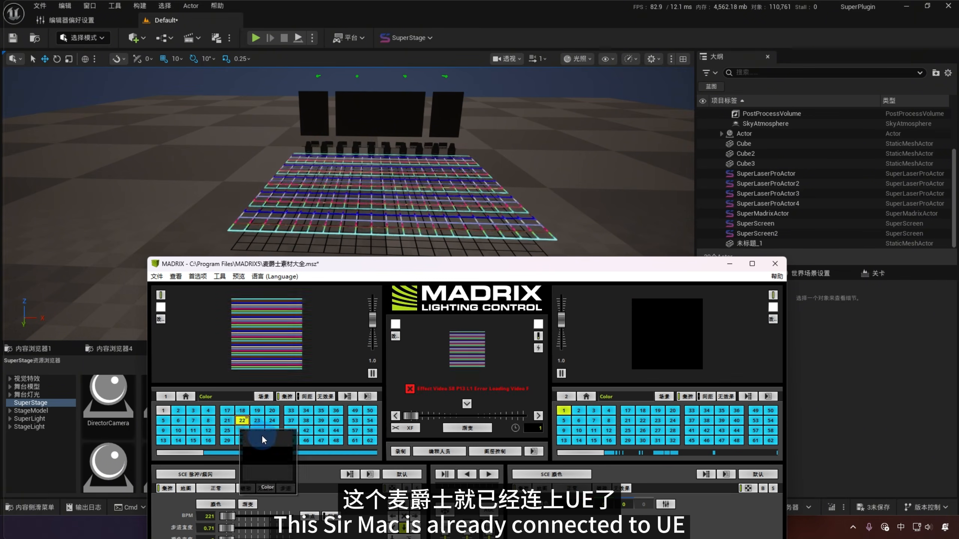
click(306, 420)
click(166, 411)
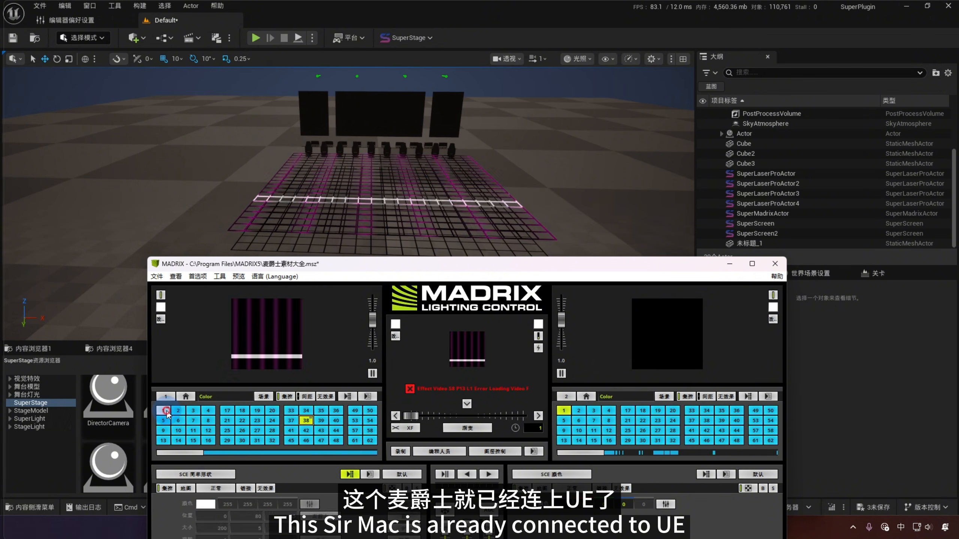
drag(666, 265, 627, 99)
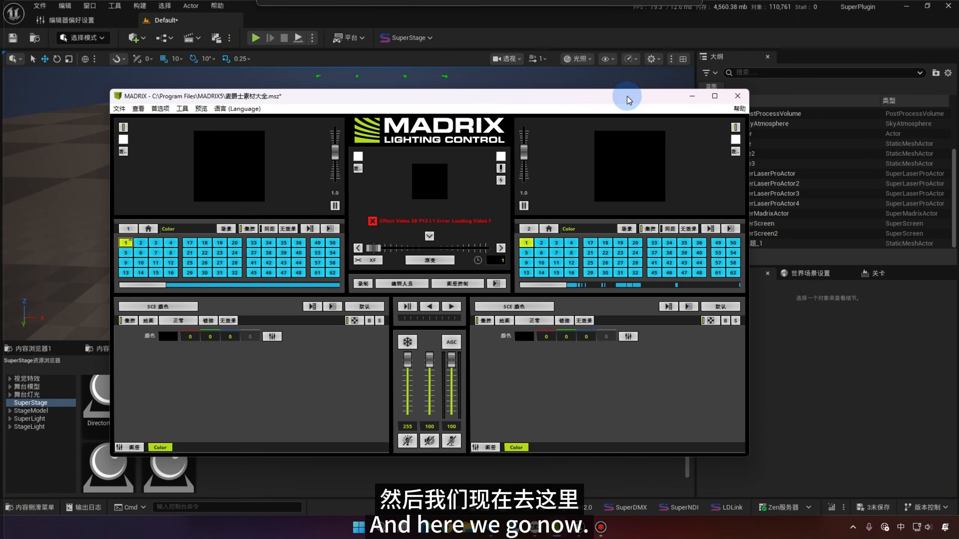
- Switch to SuperShow, set 节目 2's playhead to 00:00:01:22, just before Cue 1, and select Cue 1
click(494, 527)
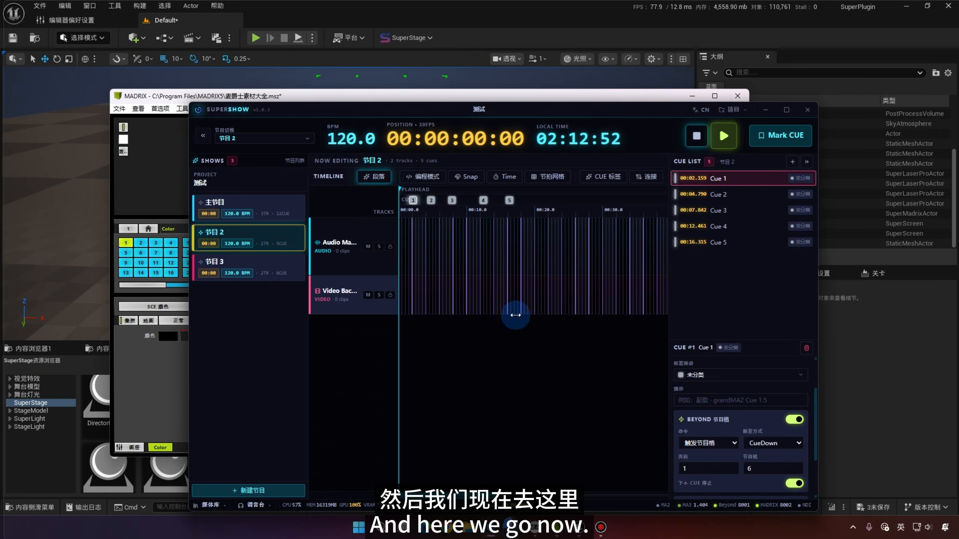
drag(524, 120, 590, 112)
click(494, 190)
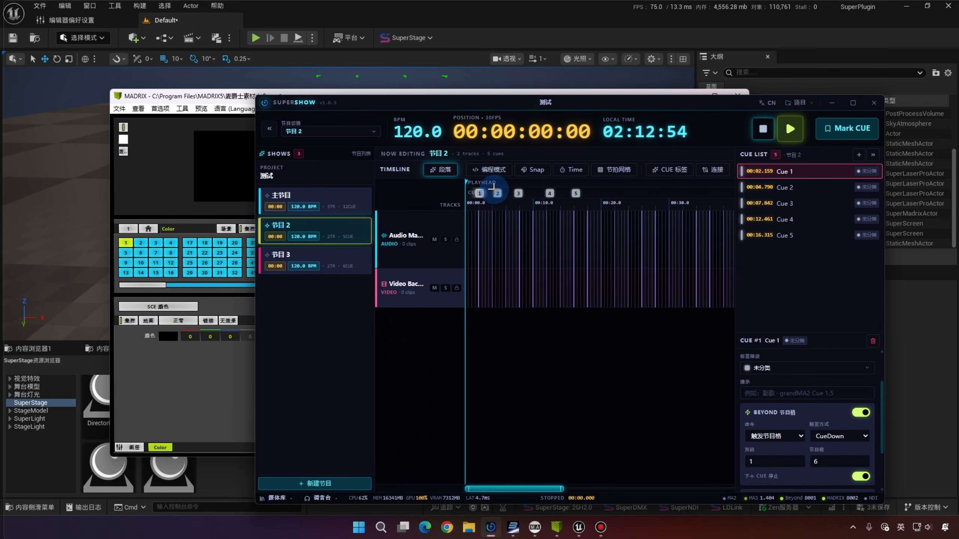
click(496, 193)
click(480, 191)
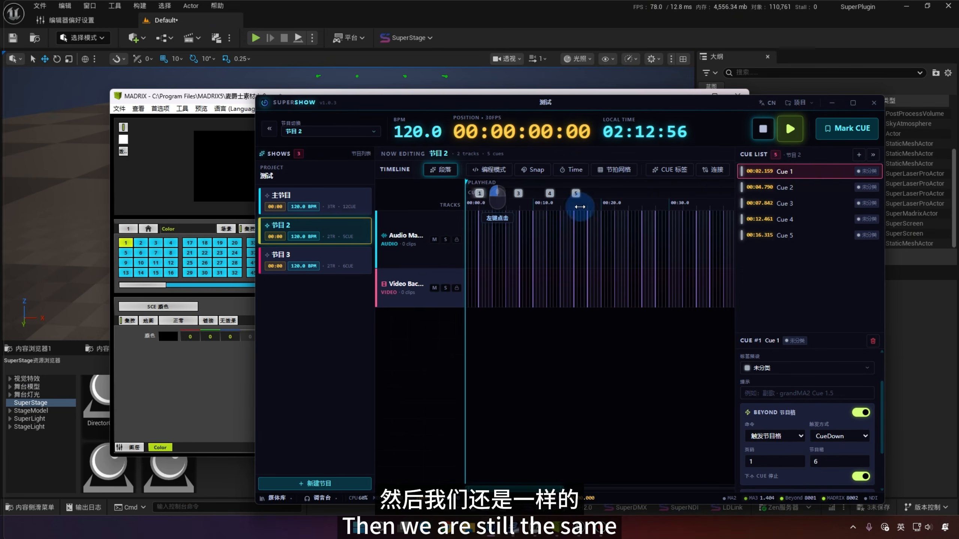
drag(466, 182, 477, 183)
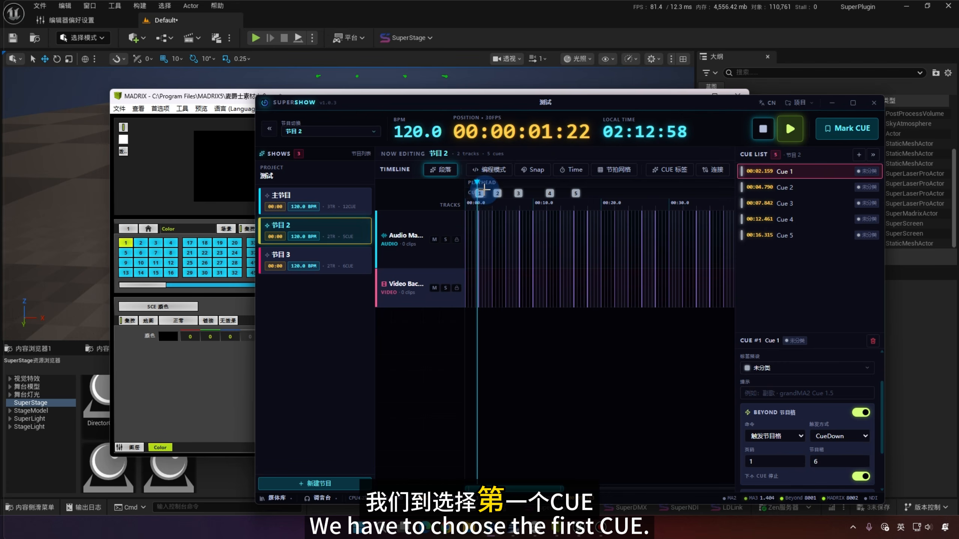
click(480, 192)
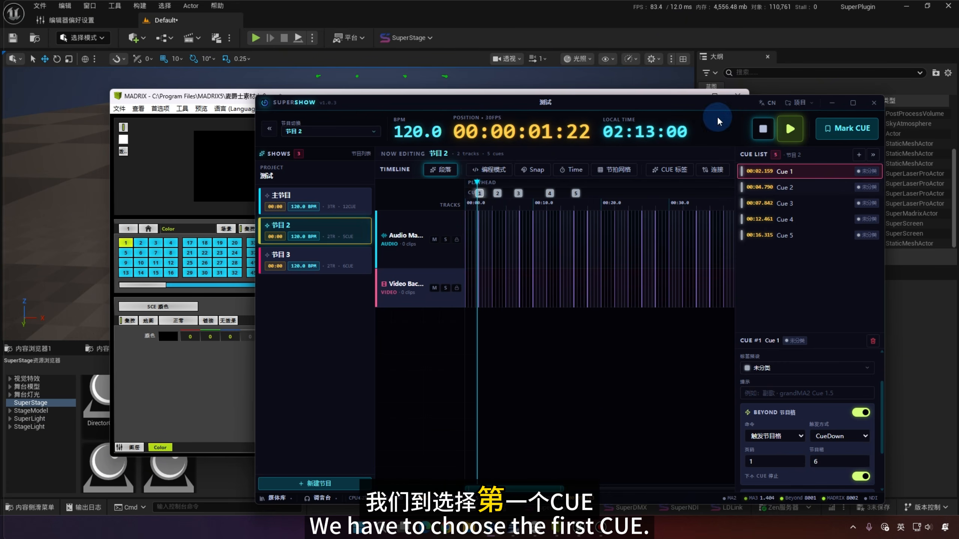
drag(717, 116, 706, 87)
- Enable the MADRIX light strip trigger for Cue 1
scroll(778, 369, down, 3)
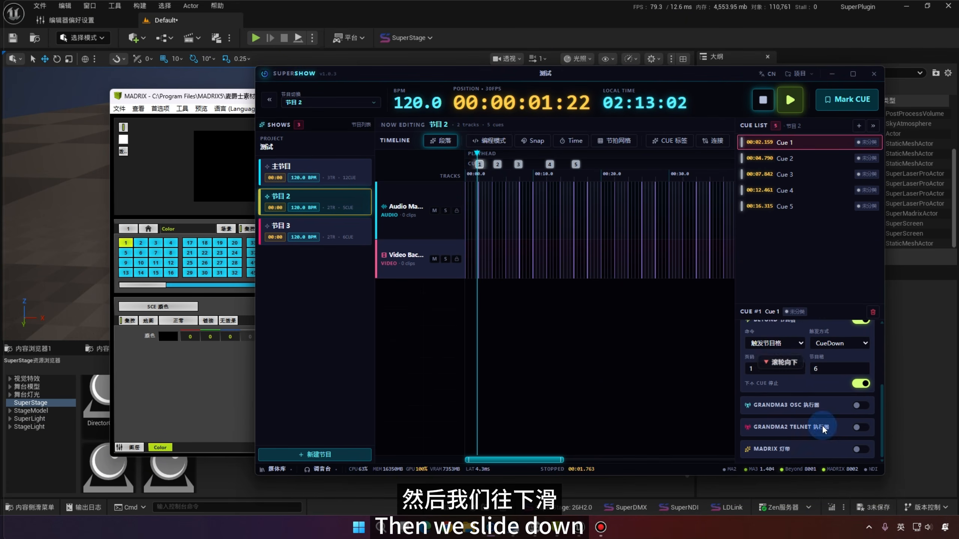
click(858, 450)
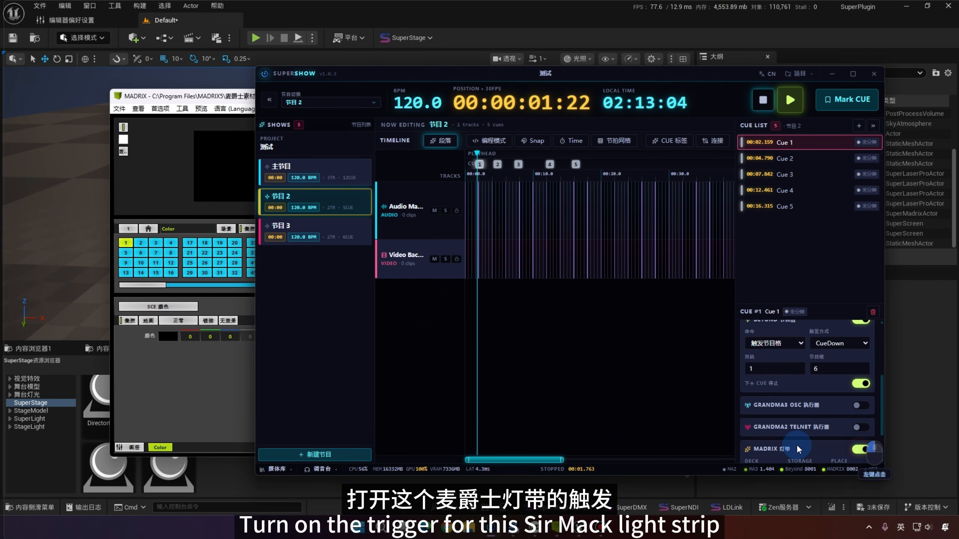
scroll(858, 450, down, 2)
- Open SuperShow's connection settings and check the port of the MADRIX connection
click(713, 143)
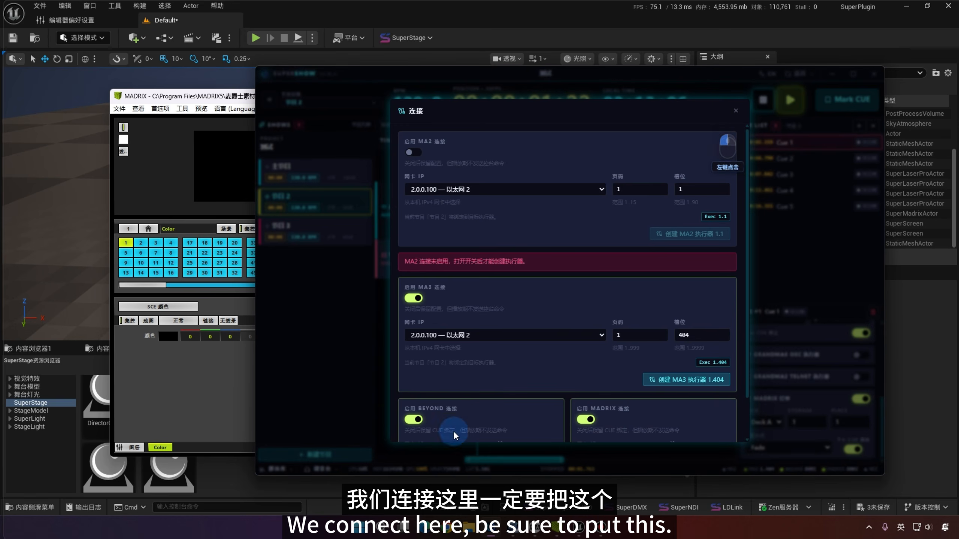
scroll(587, 383, down, 1)
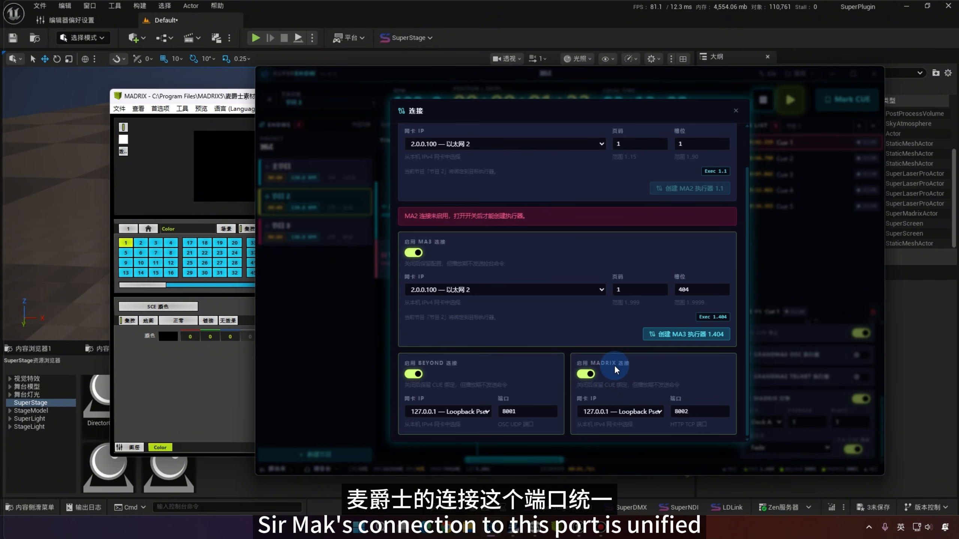
click(697, 411)
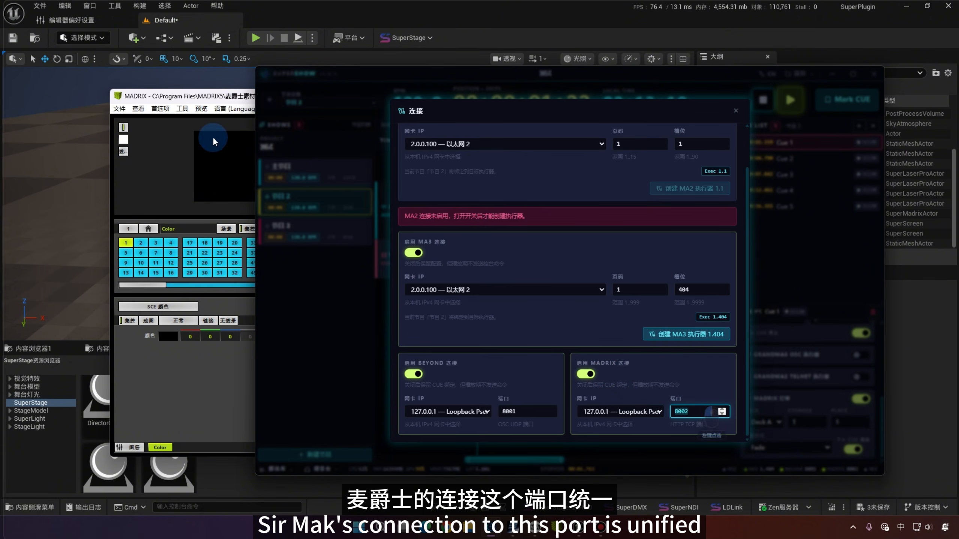
- Close the connection settings and keep Deck A as the deck for Cue 1's MADRIX trigger
click(696, 413)
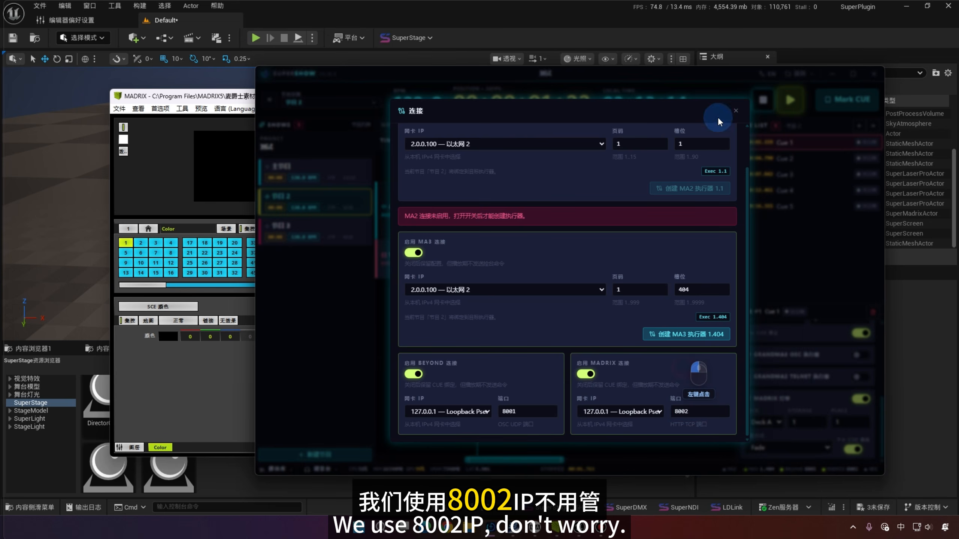
click(735, 110)
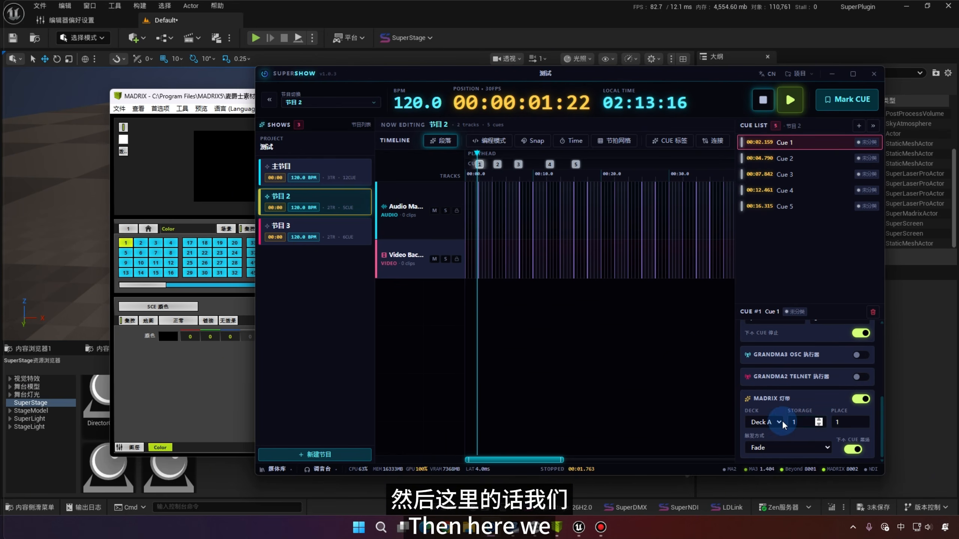
click(766, 422)
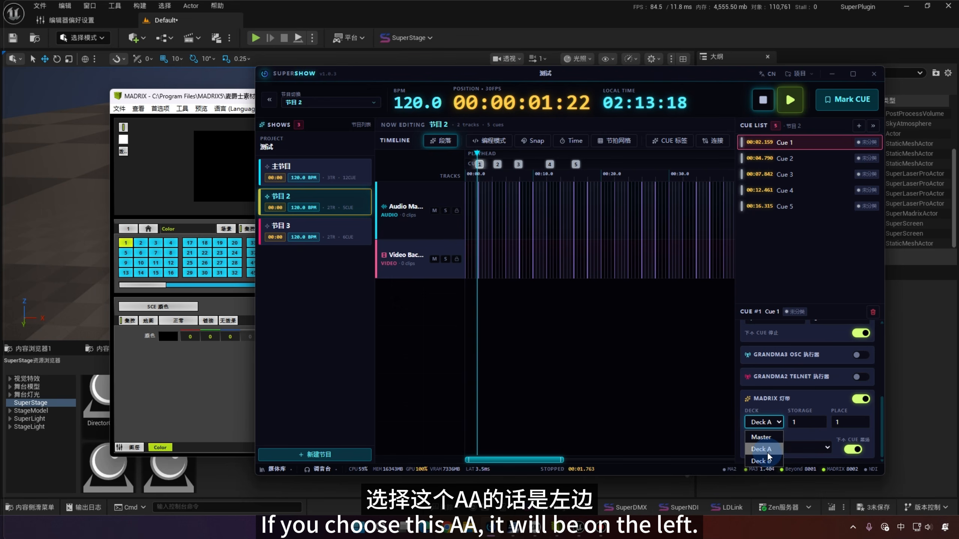
click(762, 450)
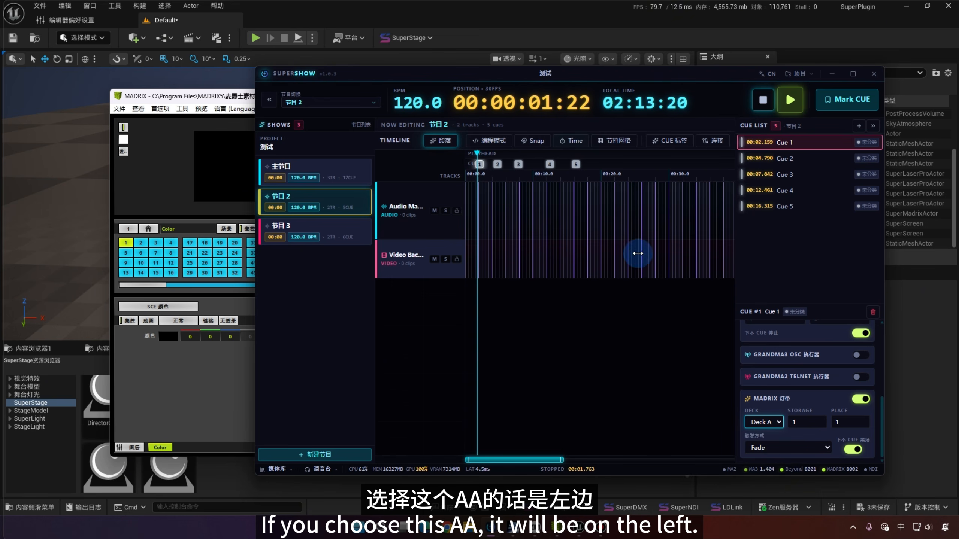
click(768, 423)
- Switch to MADRIX and preview storage place 28 on deck 1
click(838, 71)
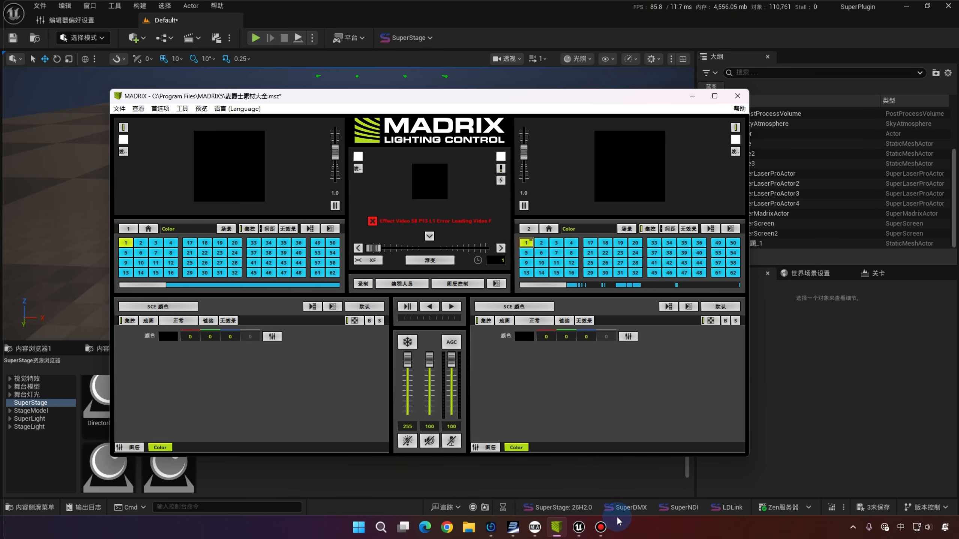
mouse_move(562, 529)
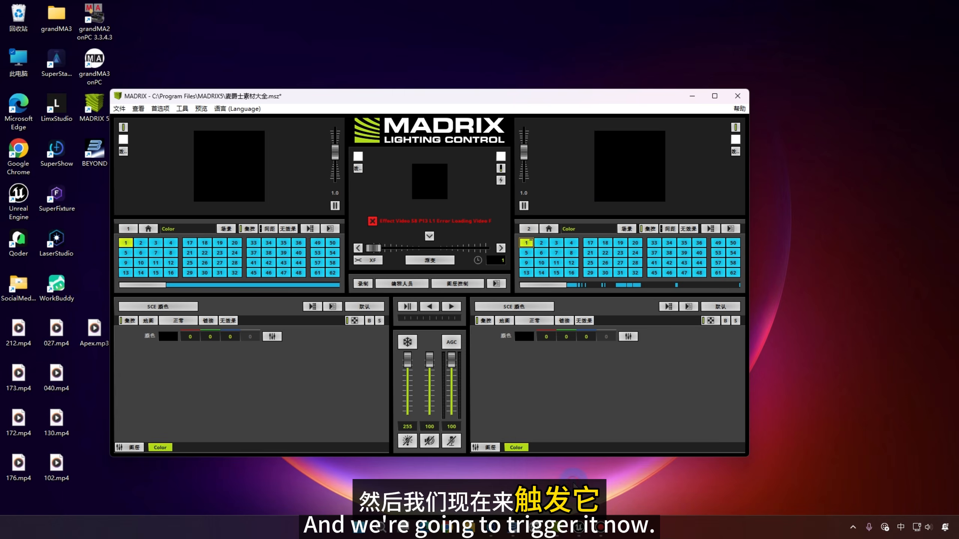
click(571, 495)
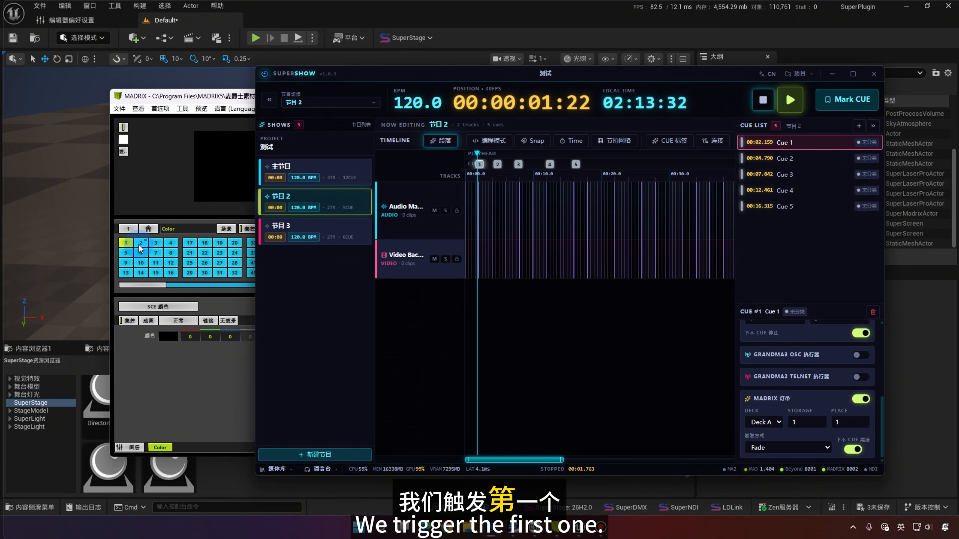
click(124, 247)
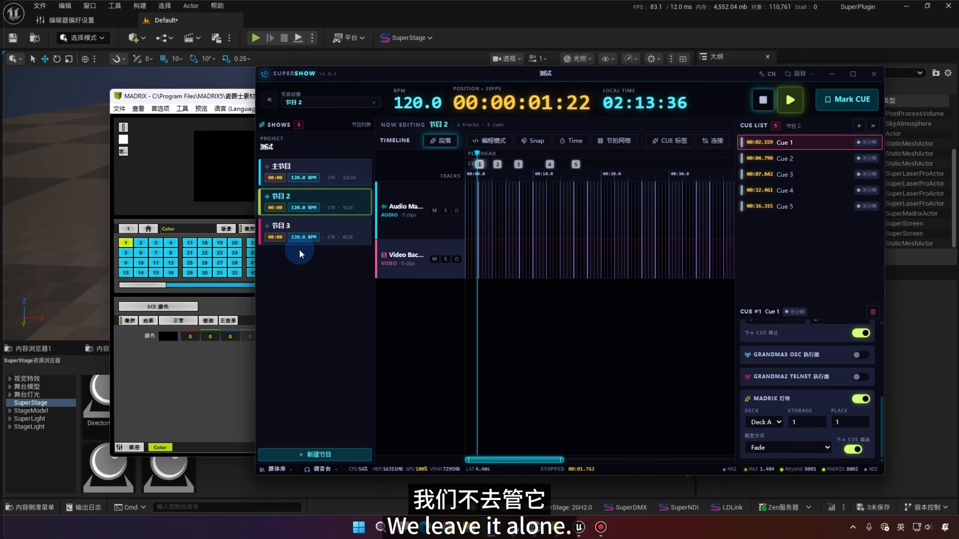
click(841, 416)
click(385, 323)
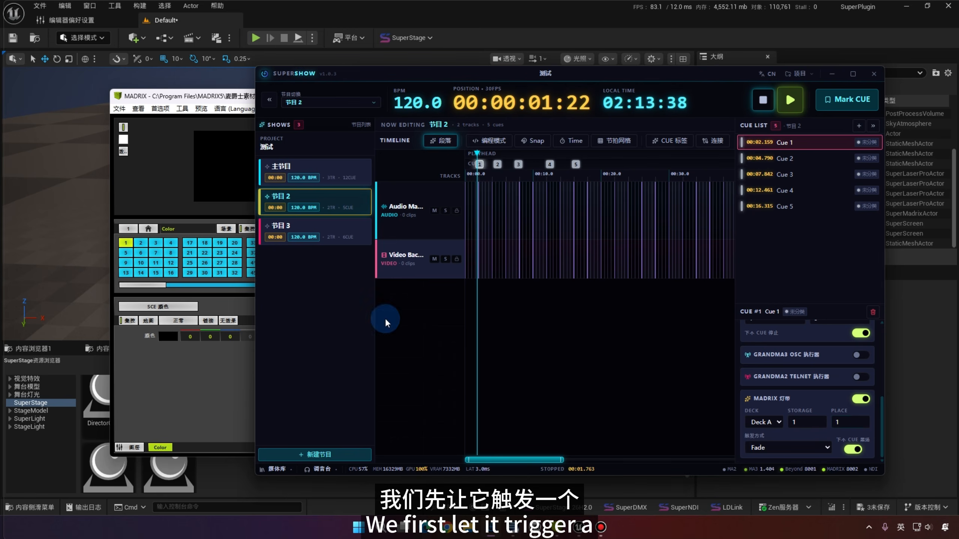
click(234, 263)
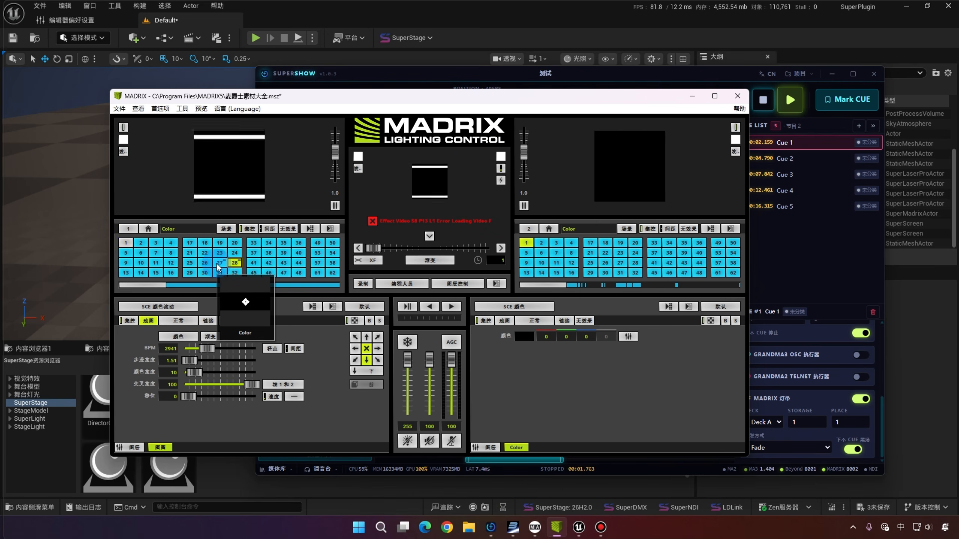
click(231, 193)
click(397, 220)
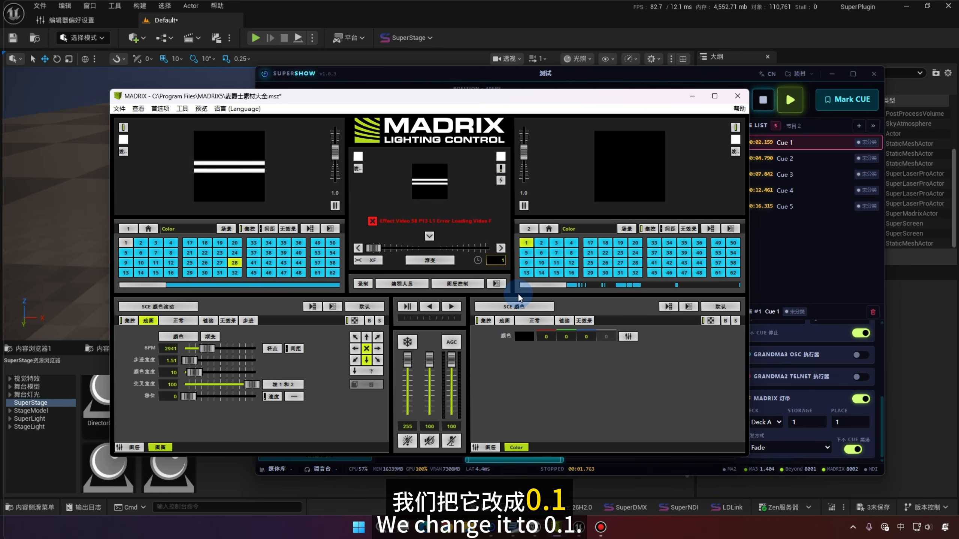
- Set the MADRIX fade time to 0.1 and test it on deck 1 with storage places 41, 24 and 28
text(0)
click(495, 260)
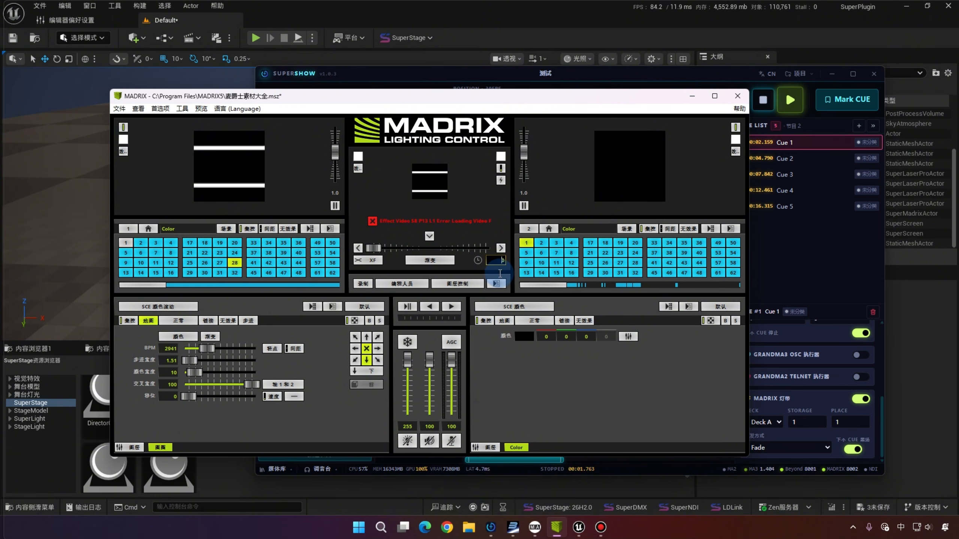
double_click(500, 261)
click(253, 264)
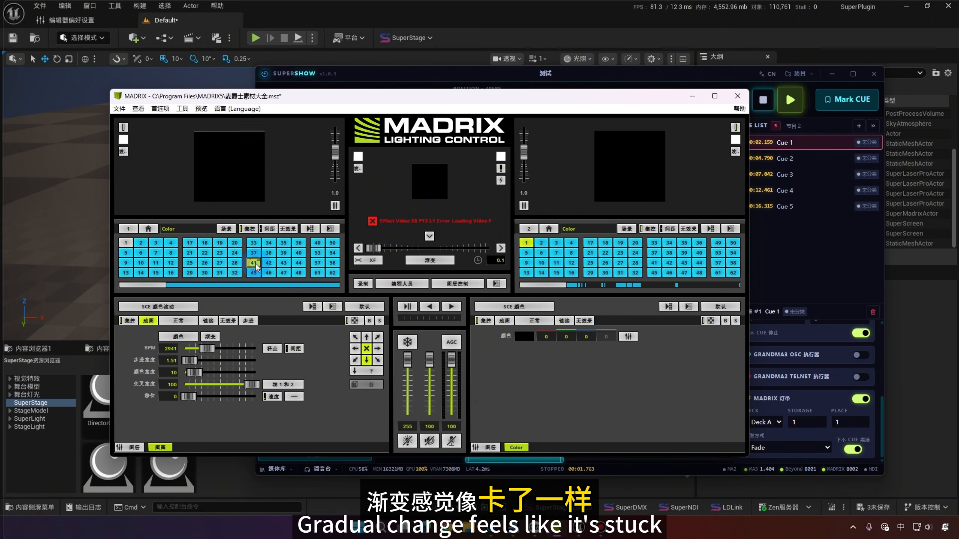
click(235, 254)
click(235, 264)
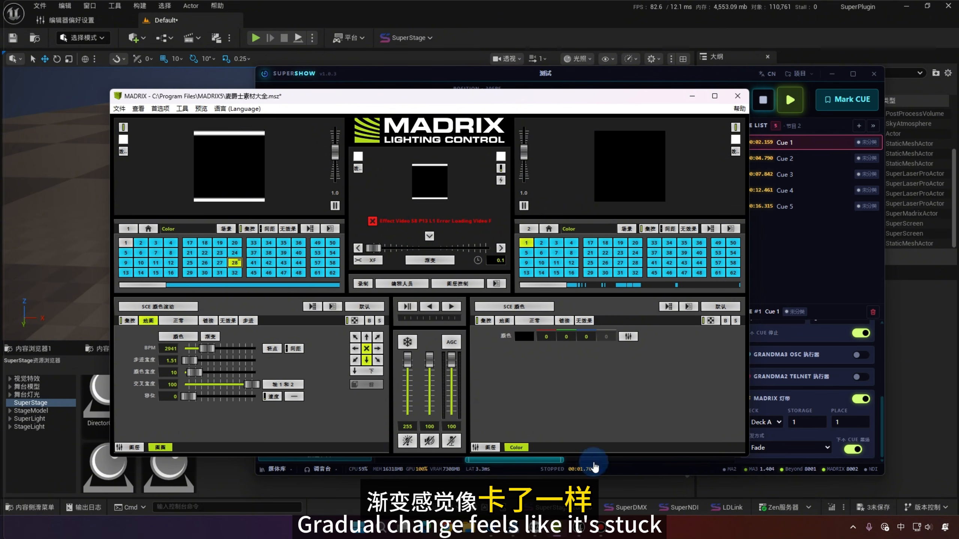
- Switch to SuperShow and set Cue 1's MADRIX trigger to place 28, keeping the Fade trigger mode and next-cue blackout enabled
click(490, 470)
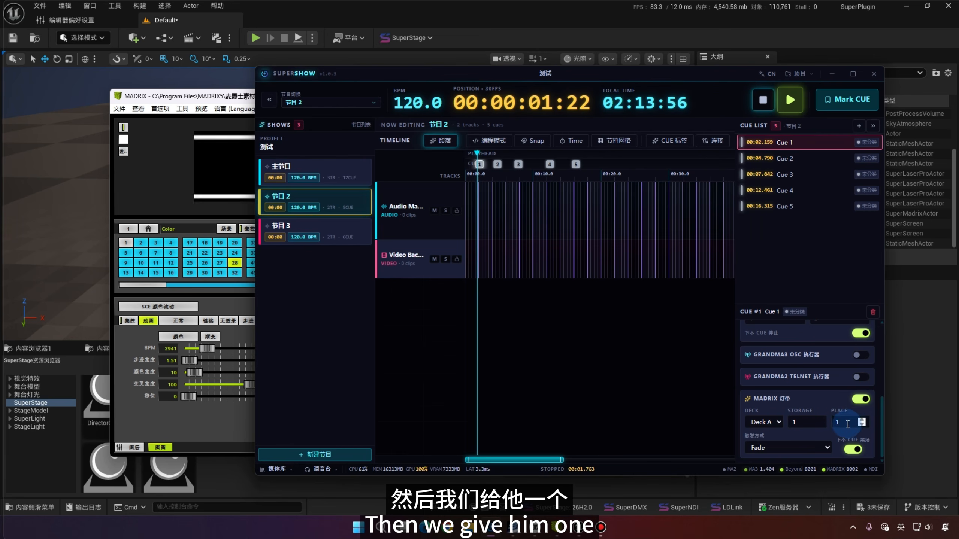
drag(847, 424, 770, 423)
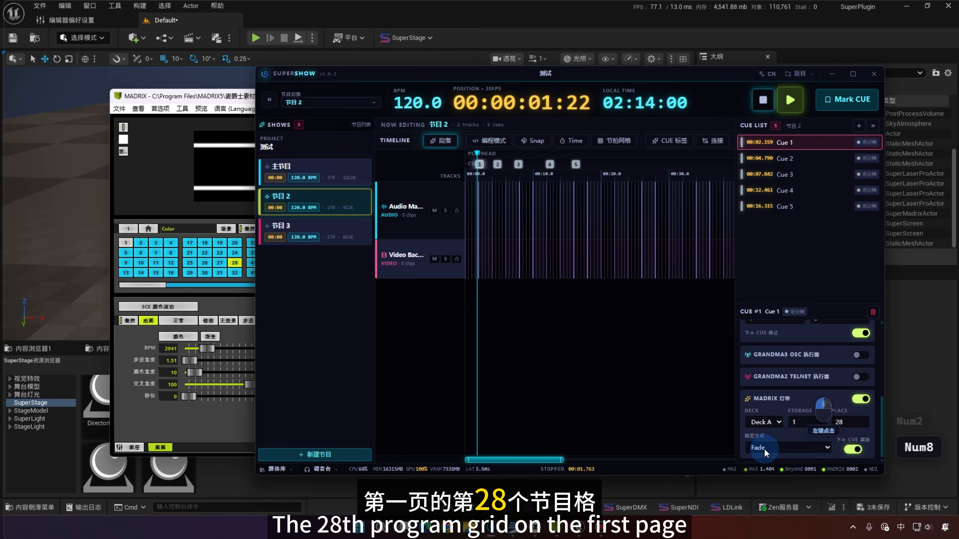
click(788, 448)
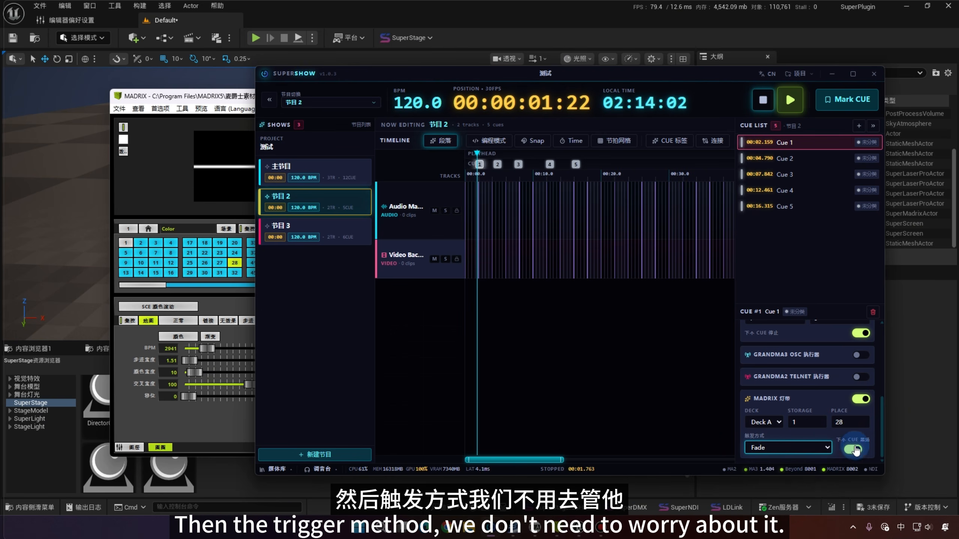
click(852, 449)
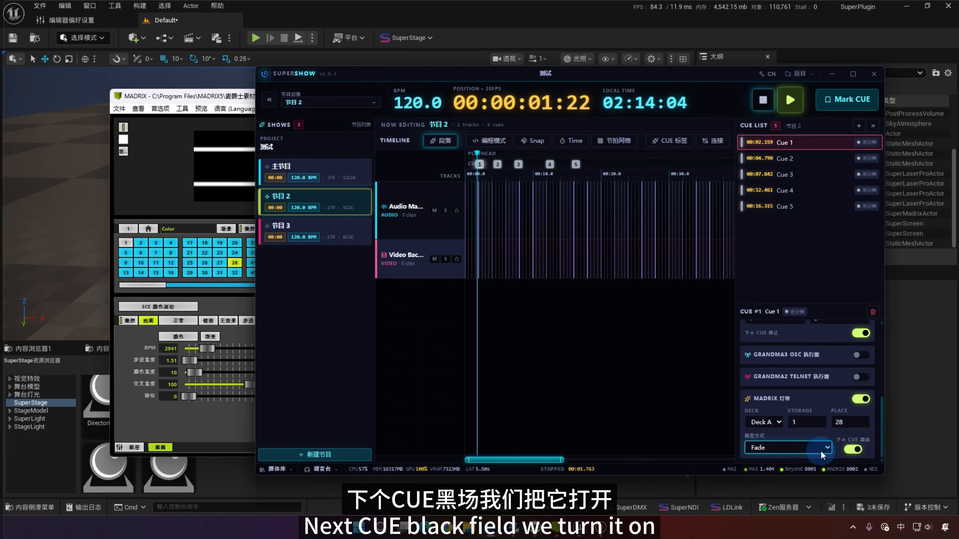
- Move the SuperShow window lower, reset the playback to the start, and return MADRIX deck 1 to storage place 1
drag(649, 76, 675, 145)
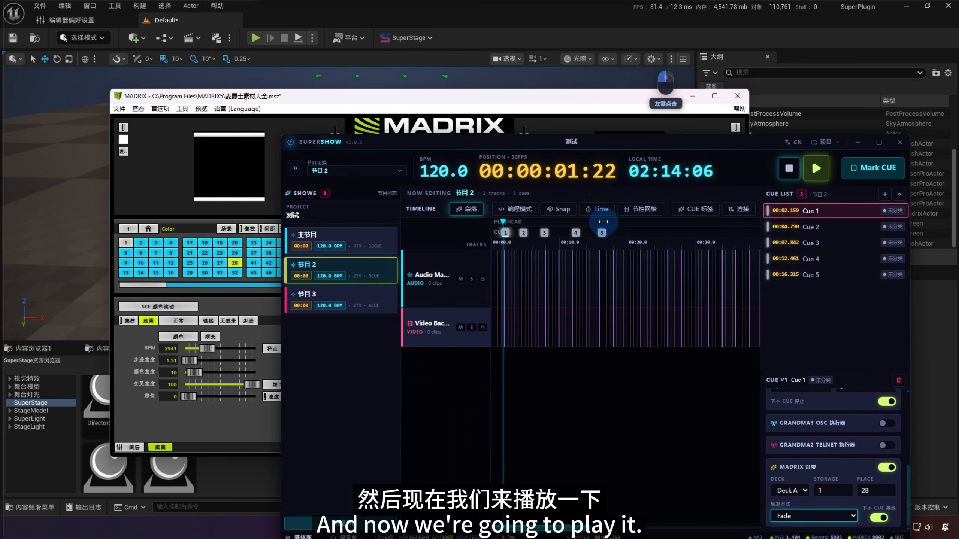
click(788, 172)
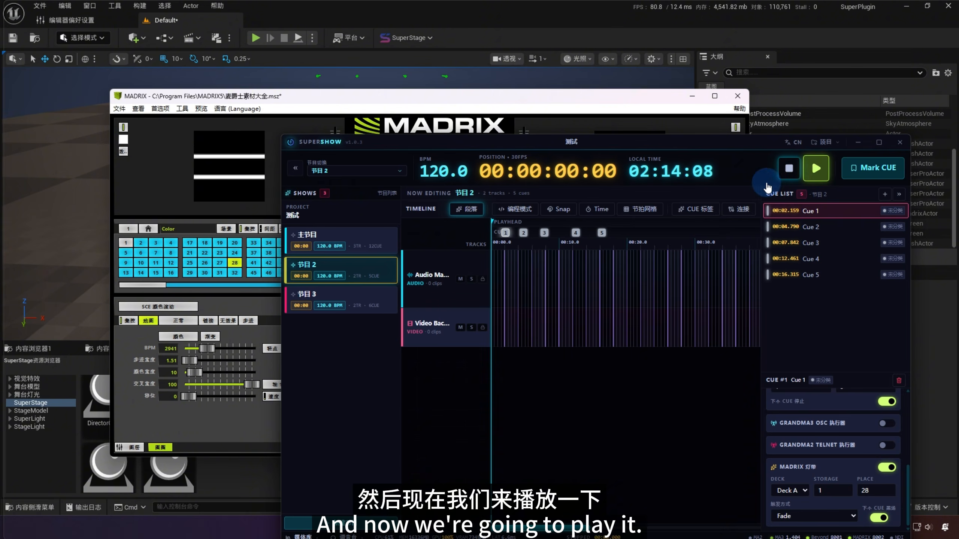
click(143, 208)
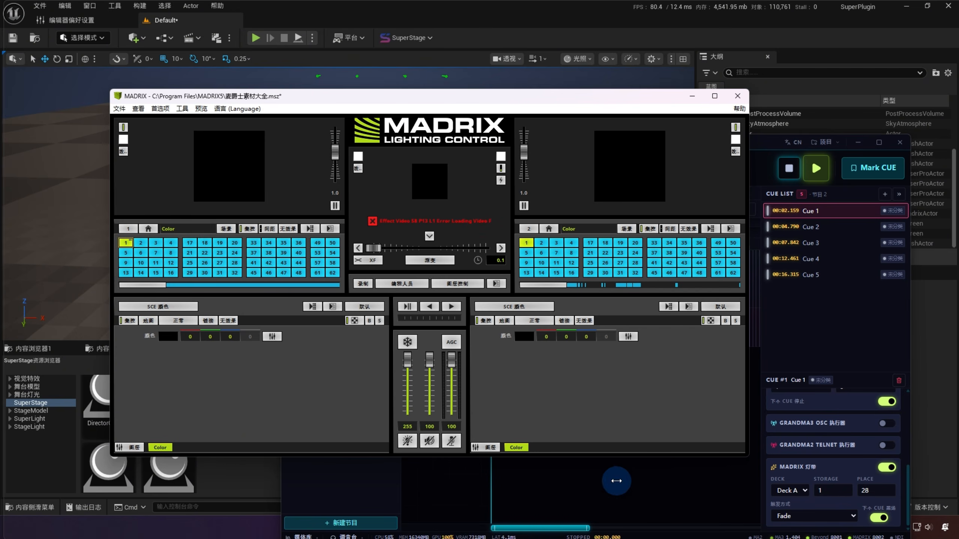
click(654, 482)
- Play 节目 2 from 00:00:00:26 past Cue 1 to test the MADRIX trigger, and stop the playback
click(498, 228)
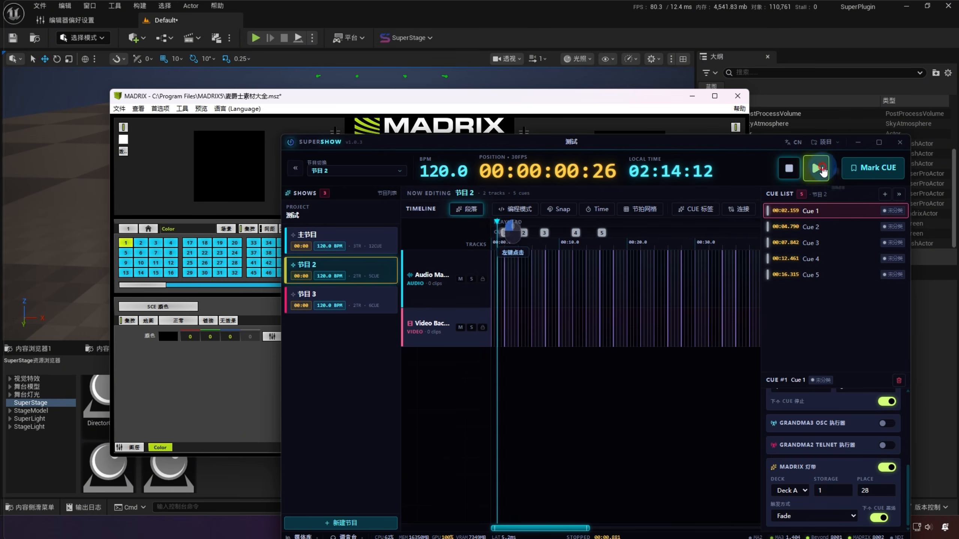
click(815, 168)
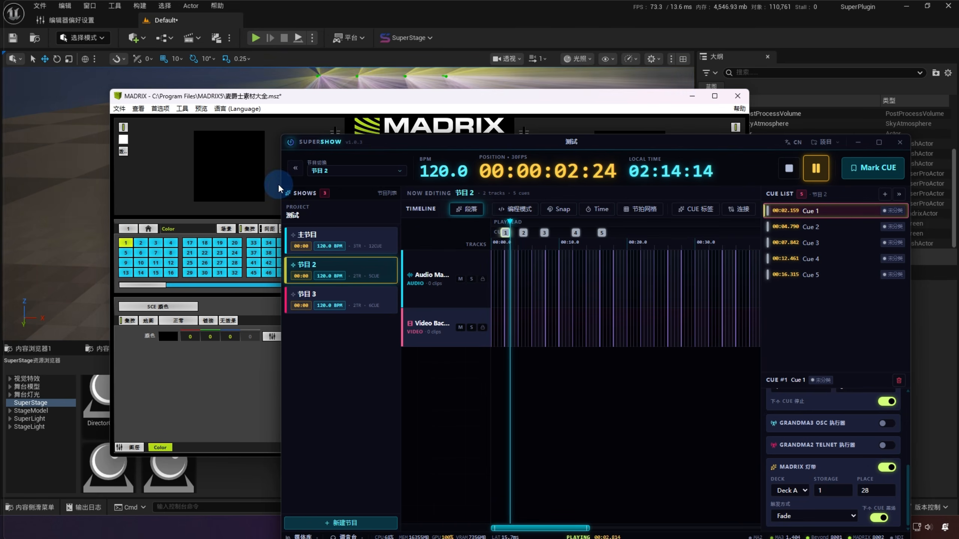
click(790, 168)
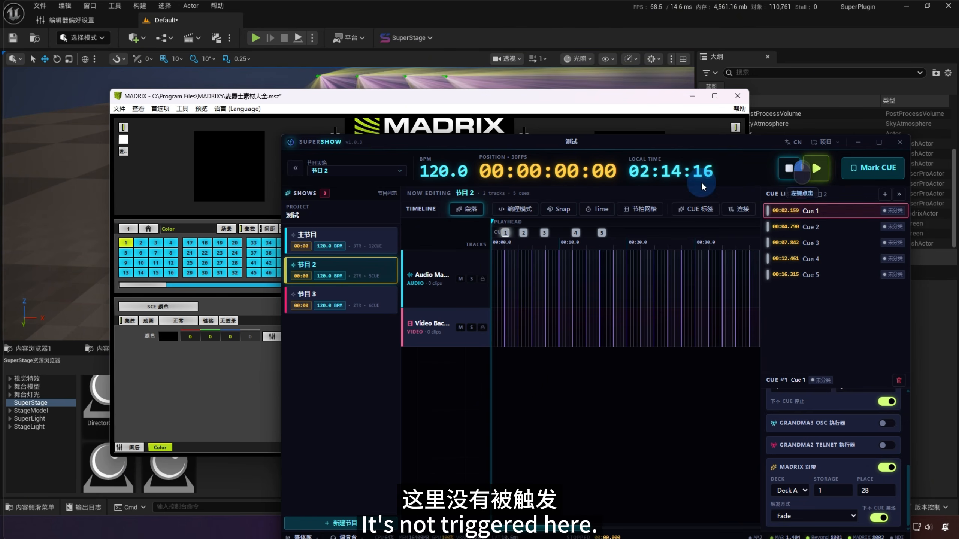
- Move the SuperShow window back up, bring the restarted MADRIX forward, and dismiss its software update dialog
drag(742, 142, 701, 74)
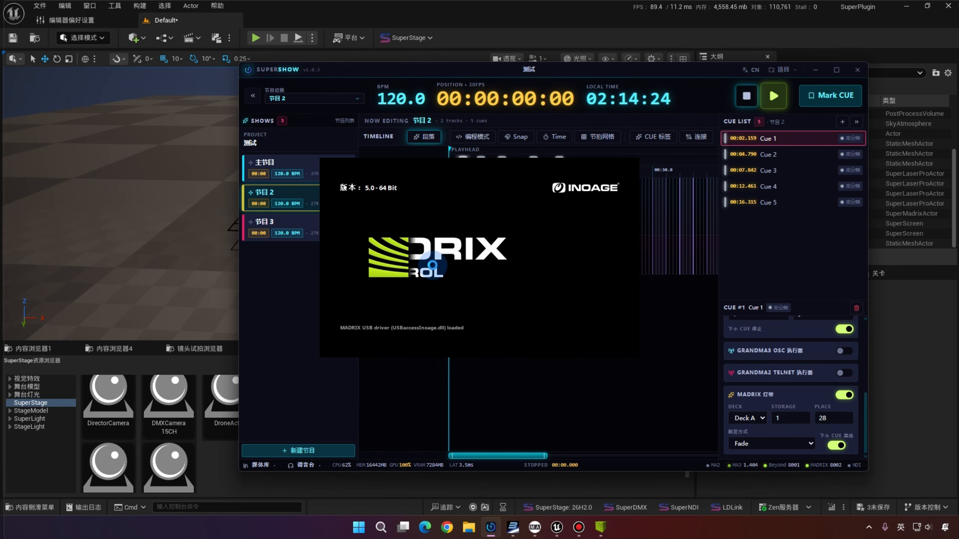
click(674, 333)
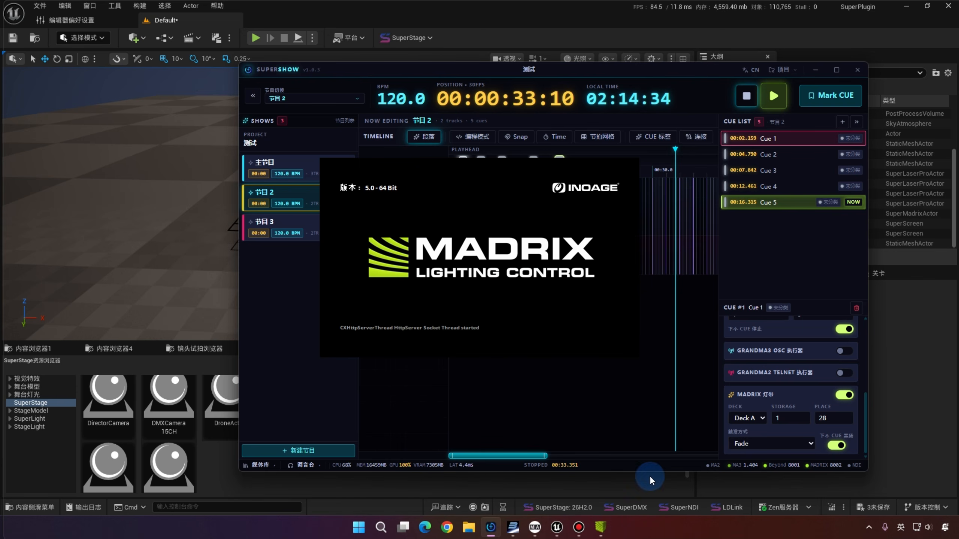
mouse_move(605, 533)
mouse_move(636, 485)
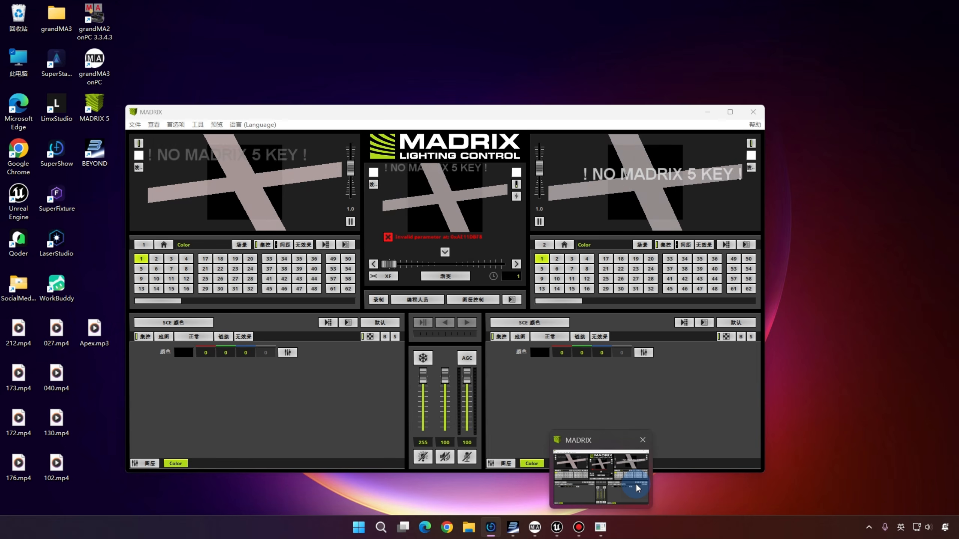
click(636, 483)
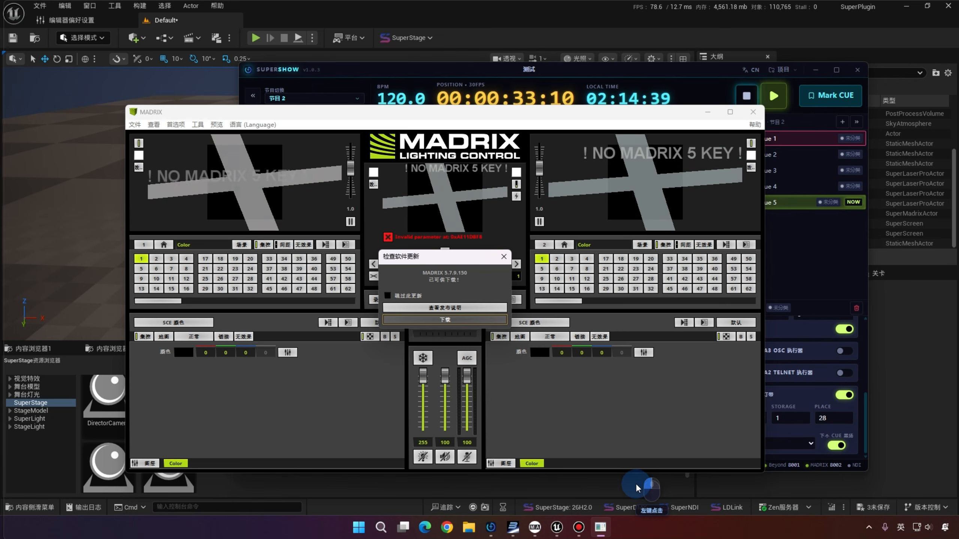
click(502, 257)
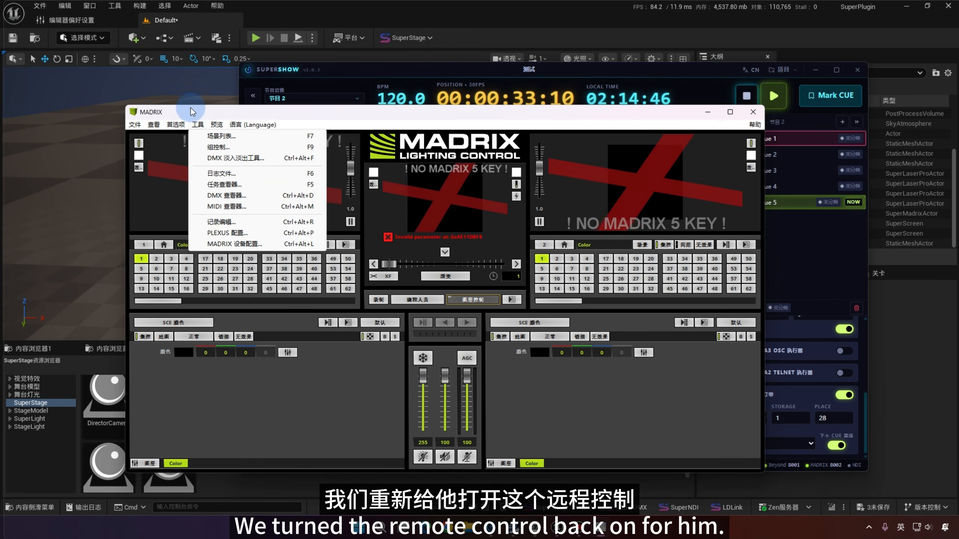
- Check the enabled state and network port in MADRIX's HTTP remote control settings and accept them
mouse_move(216, 183)
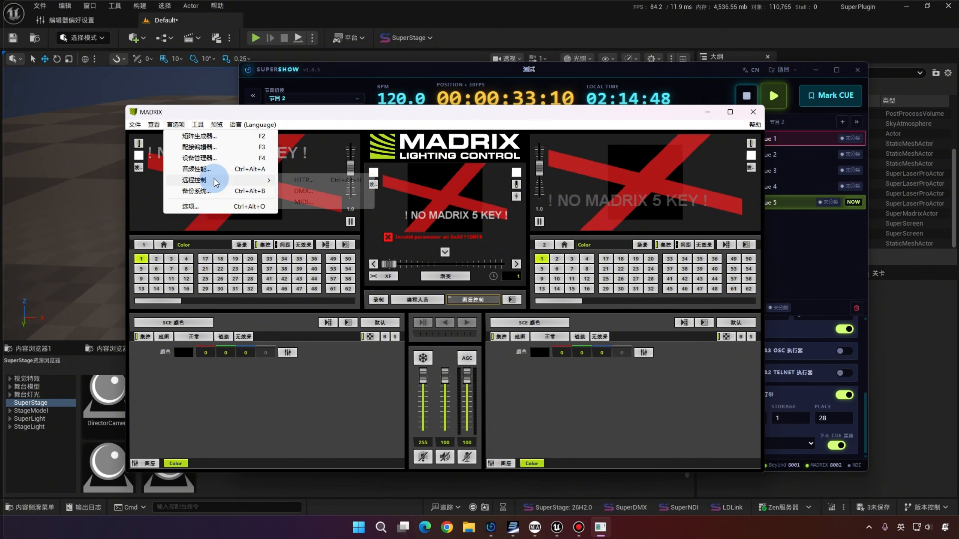
click(304, 180)
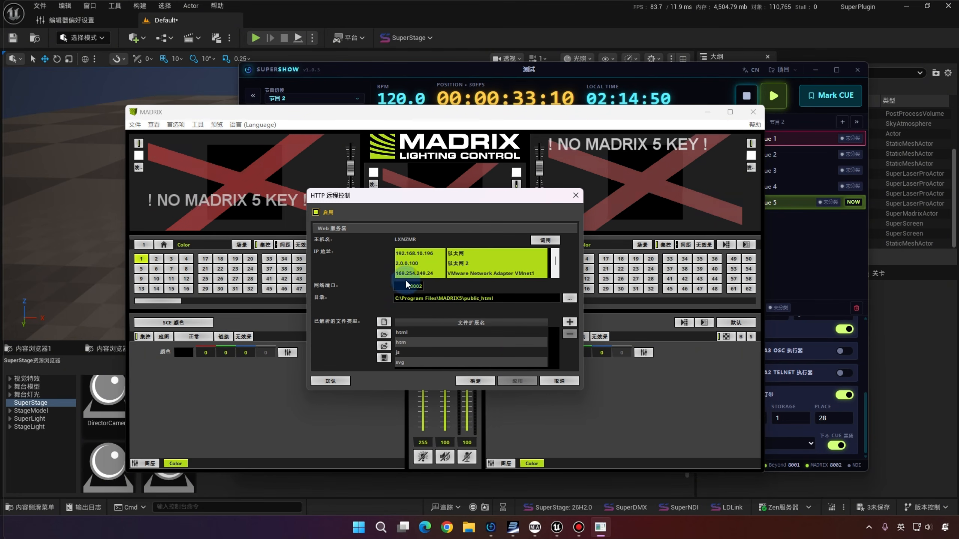
click(477, 381)
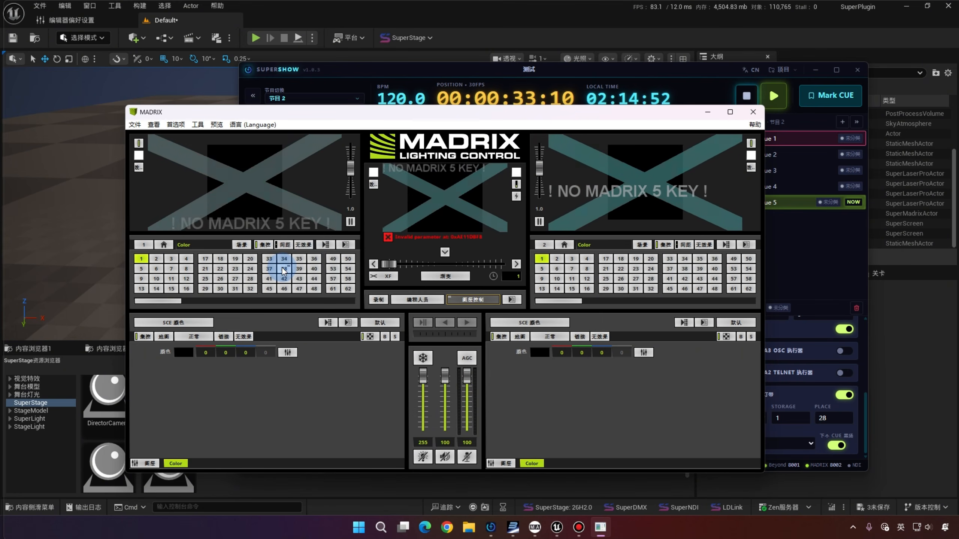
- Reopen the recent show file 麦爵士素材大全.msz in MADRIX and go to storage place 1 on deck 1
click(135, 125)
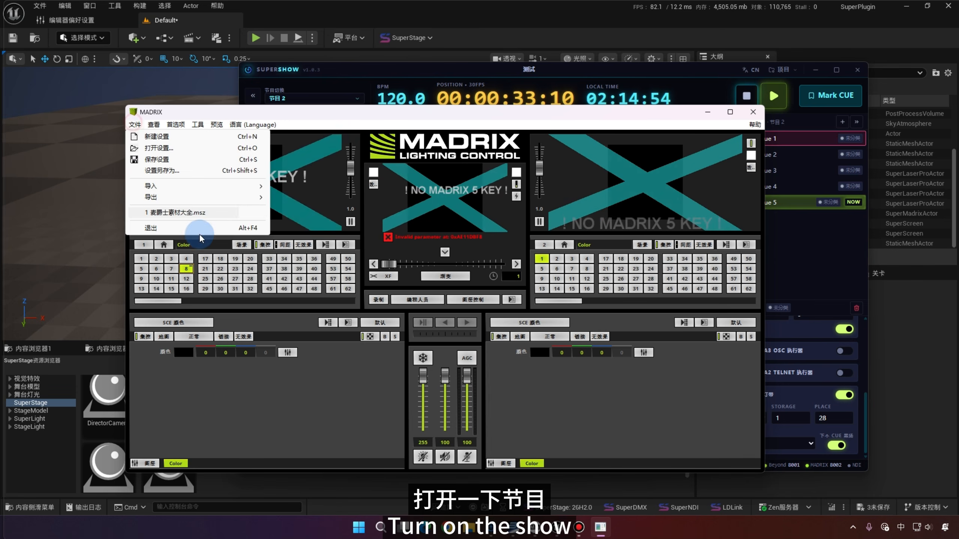
click(196, 213)
click(495, 367)
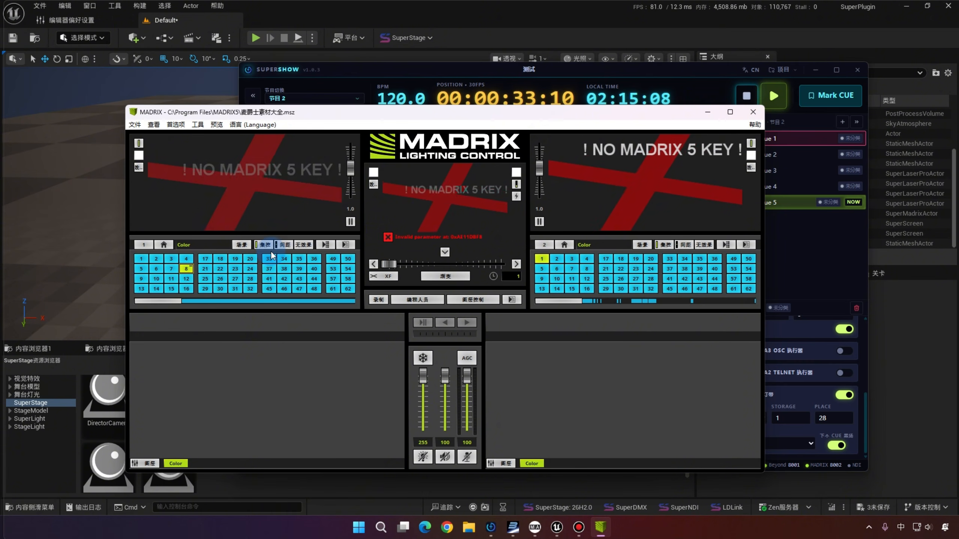
right_click(146, 259)
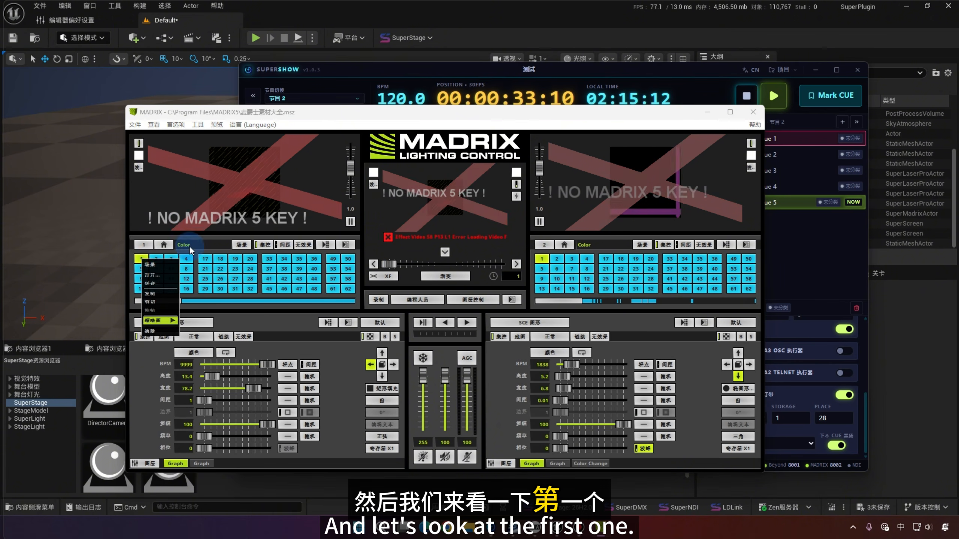
- Clear storage place 1 on both deck 1 and deck 2 in MADRIX
click(151, 346)
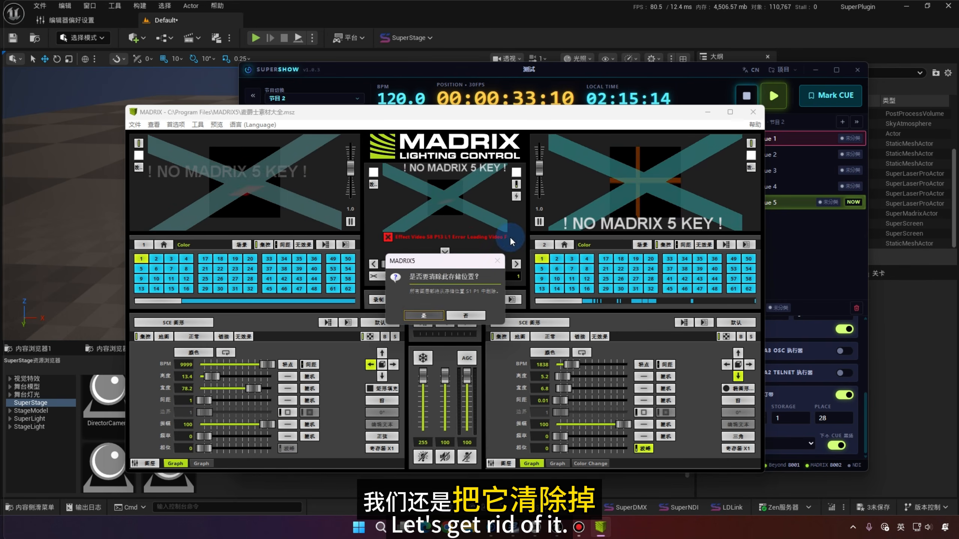
click(416, 318)
right_click(540, 259)
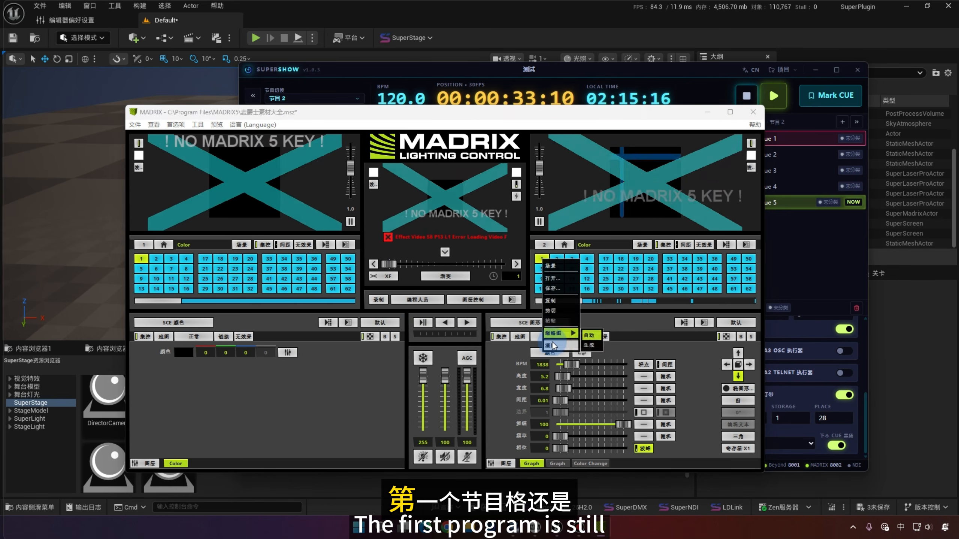
click(549, 345)
click(423, 314)
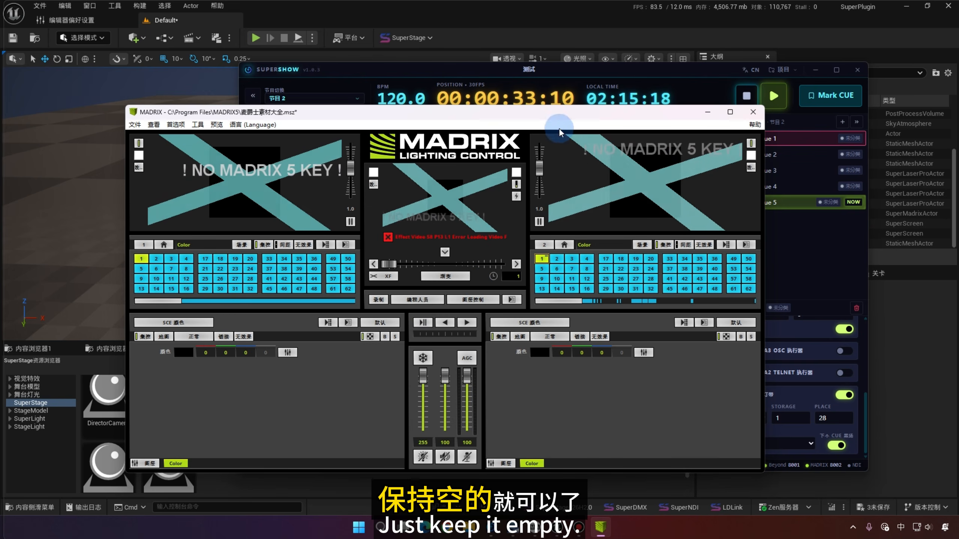
- Minimize SuperShow and move the MADRIX window down so the stage in Unreal Engine is in view
drag(552, 121, 569, 144)
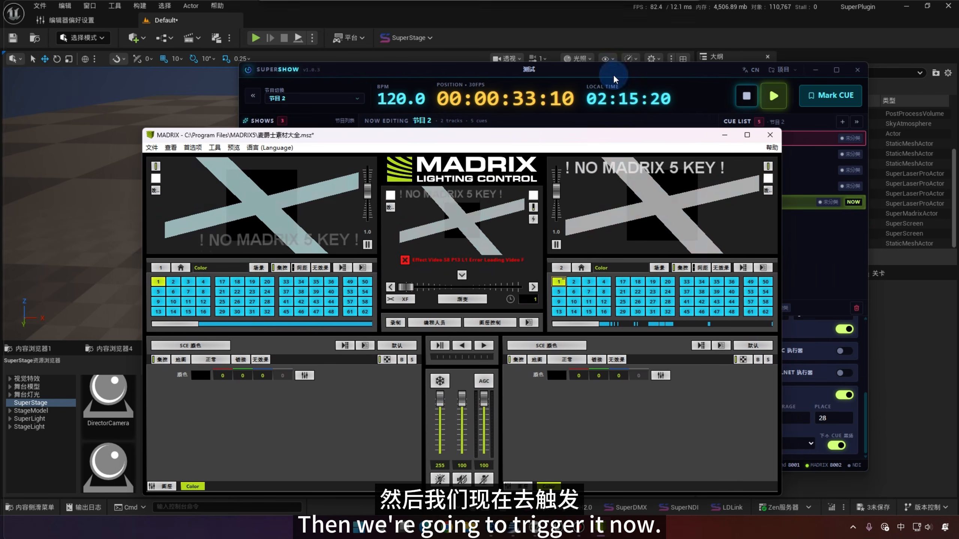
click(816, 70)
drag(493, 138, 519, 227)
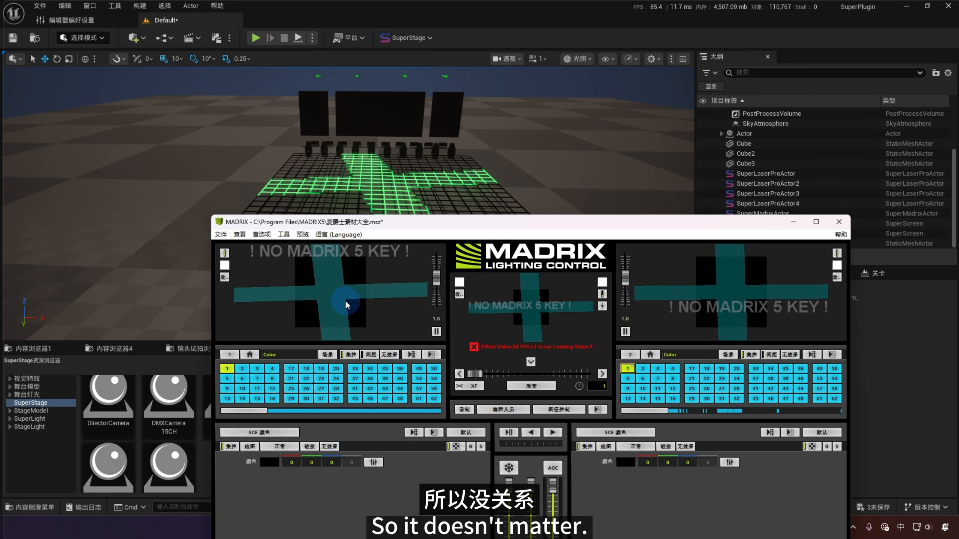
drag(381, 224, 387, 244)
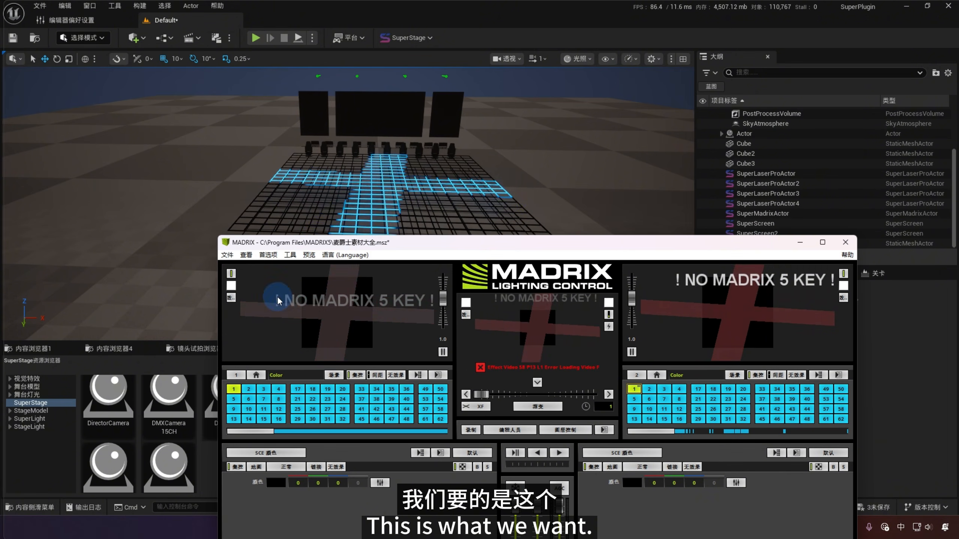
- Preview storage places 3 and 39 on deck 1, return to place 1, and set the MADRIX fade time to 0.1
click(264, 389)
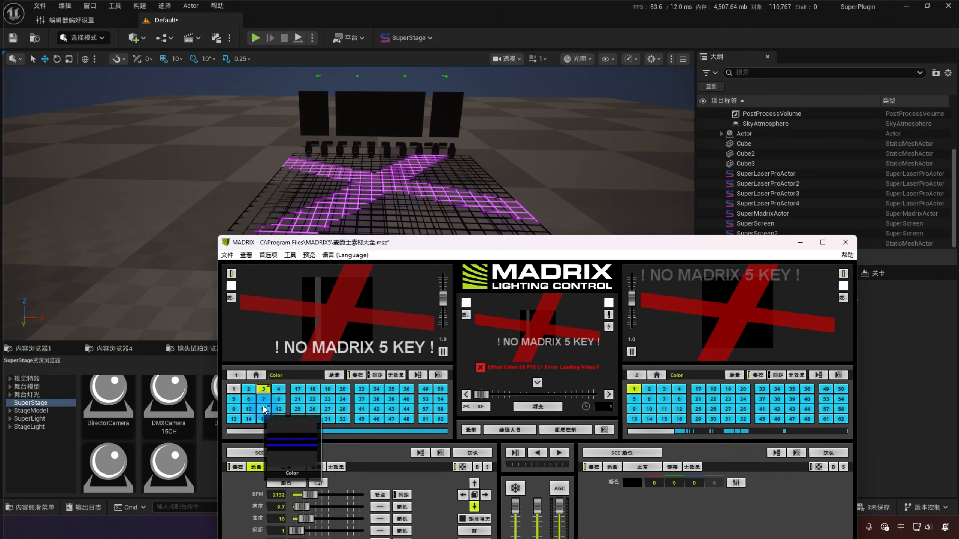
click(391, 399)
click(234, 389)
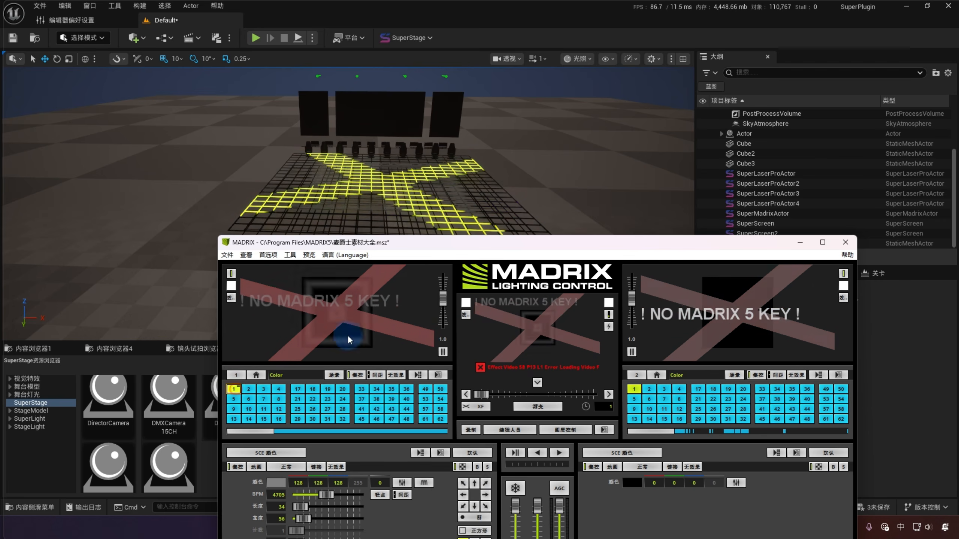
drag(587, 242, 414, 164)
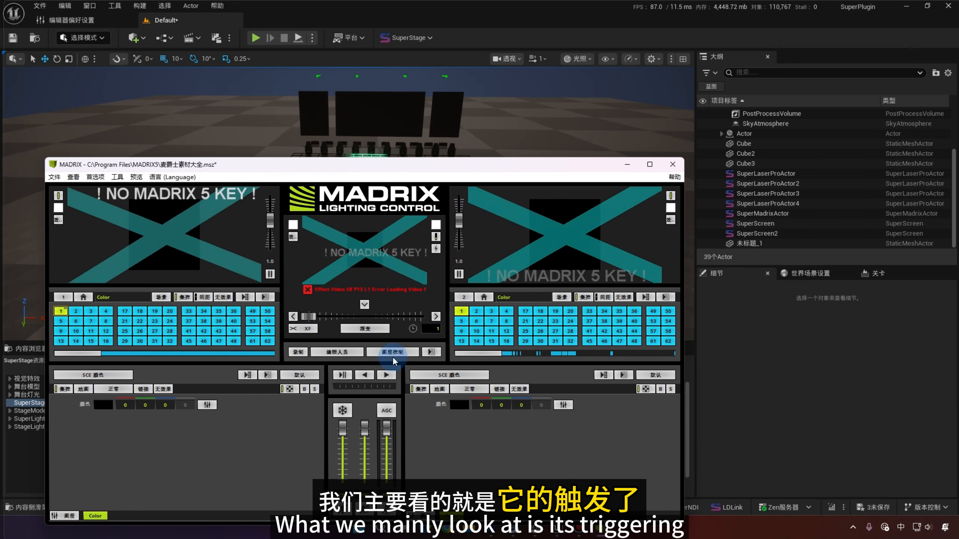
click(424, 336)
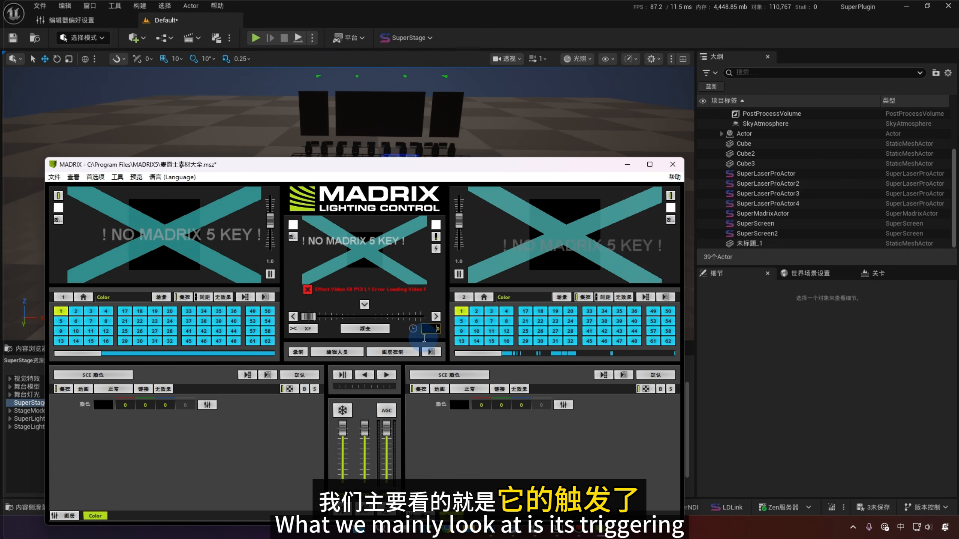
- Recheck the enabled state and port of MADRIX's HTTP remote control and accept the settings
click(117, 177)
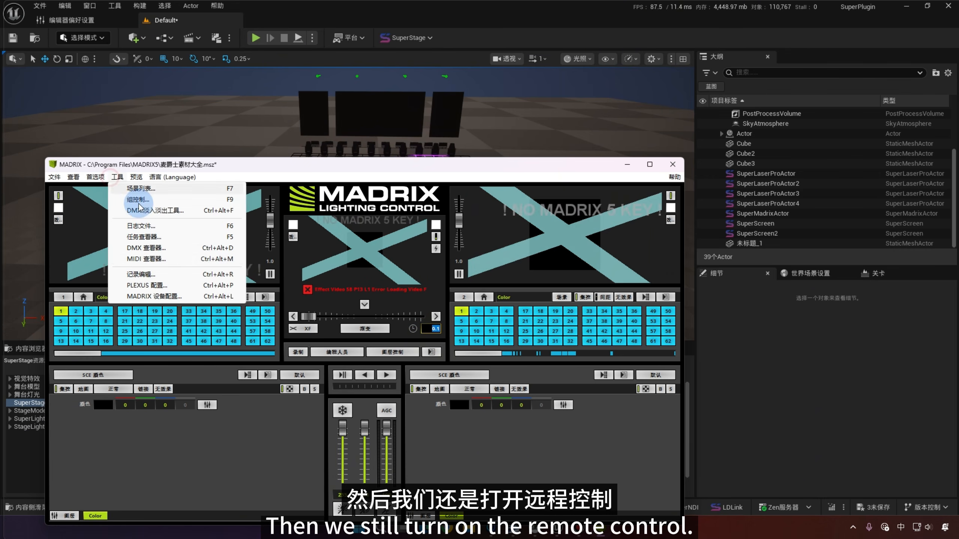
mouse_move(95, 178)
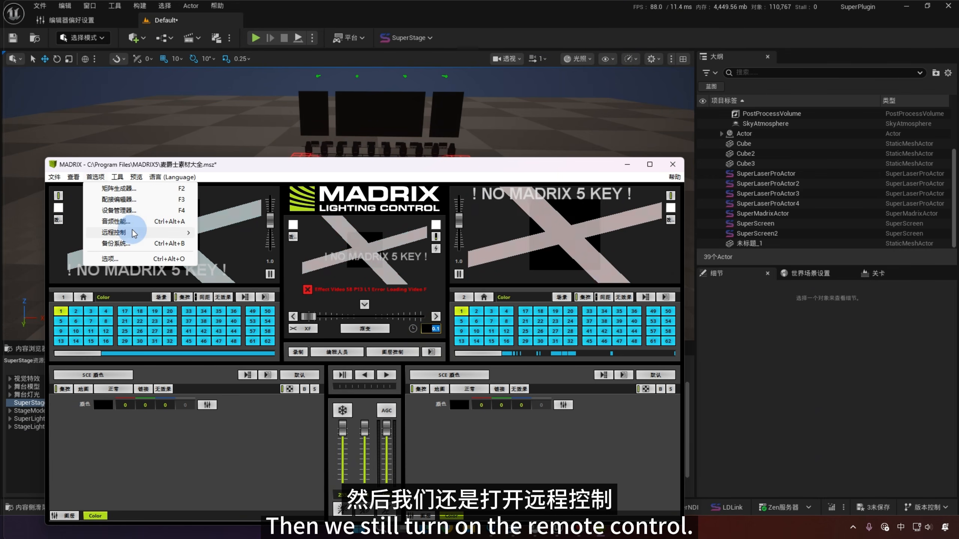
mouse_move(170, 233)
click(223, 232)
click(234, 264)
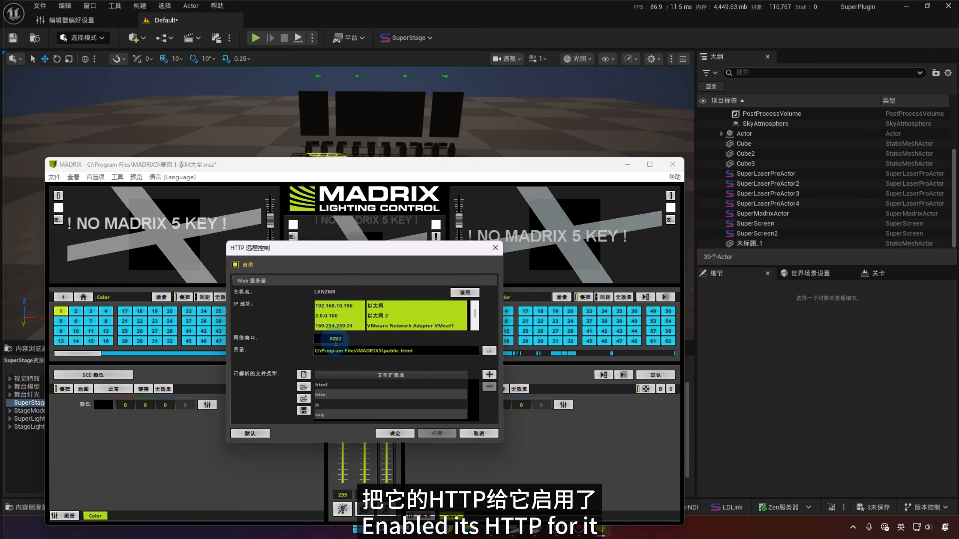
click(394, 434)
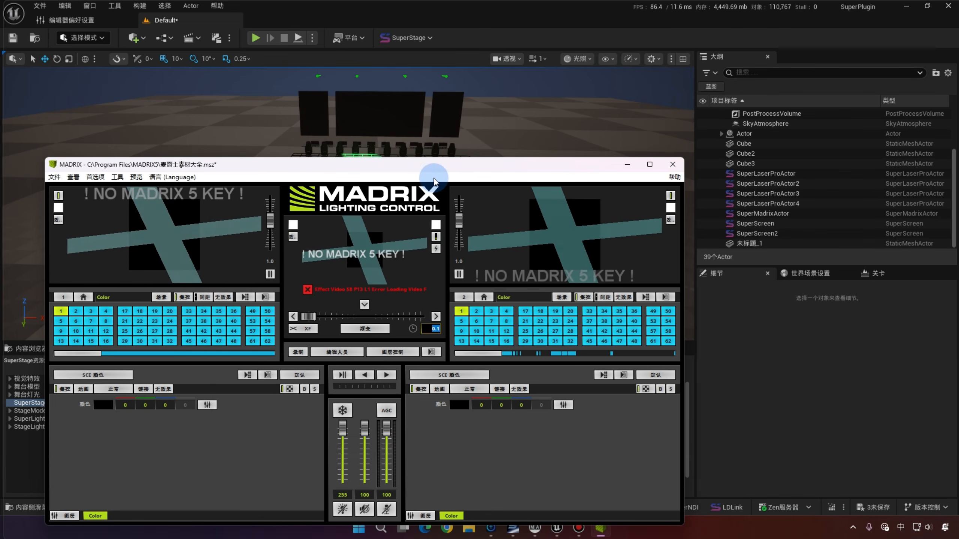
- Switch to SuperShow, play 节目 2 from the start past Cue 2 to test the MADRIX trigger, and stop the playback
drag(436, 170, 424, 129)
click(491, 528)
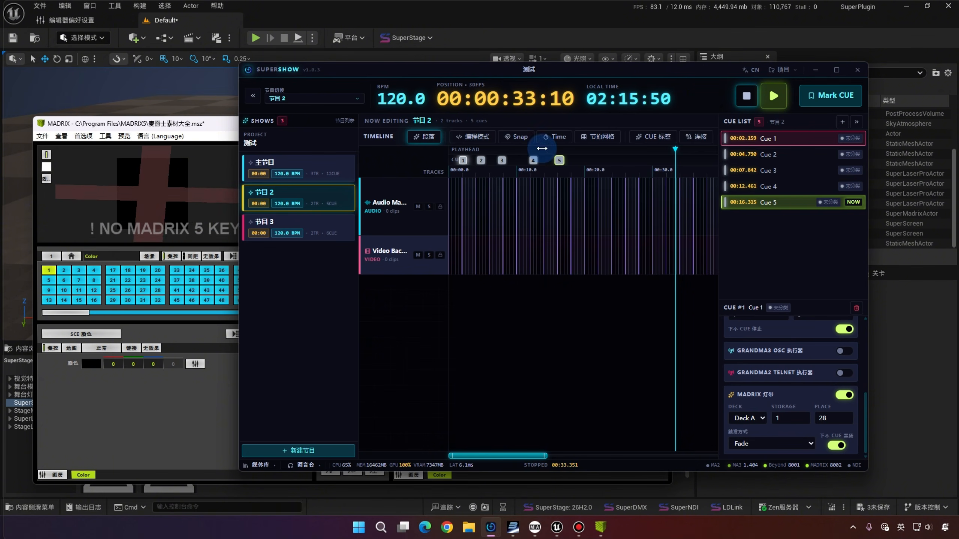
drag(676, 158, 418, 140)
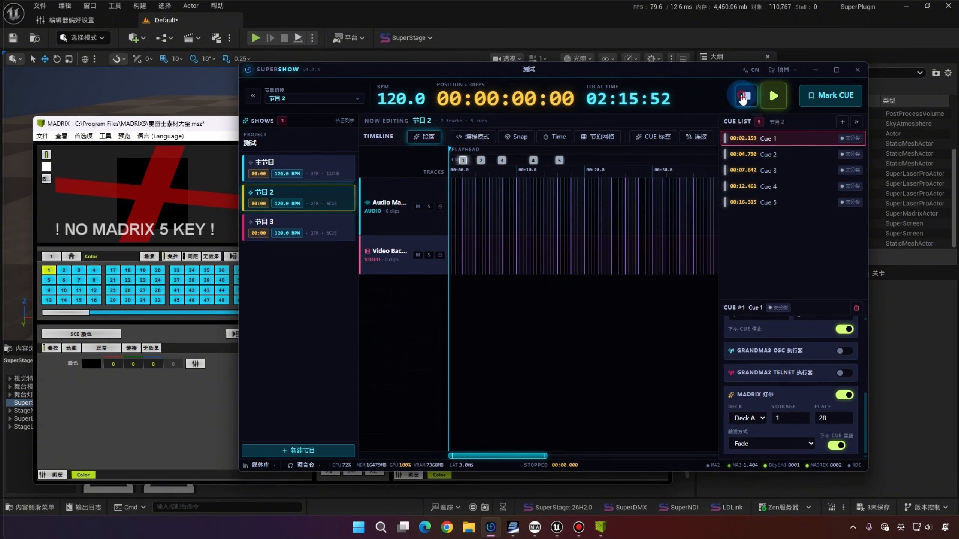
click(772, 99)
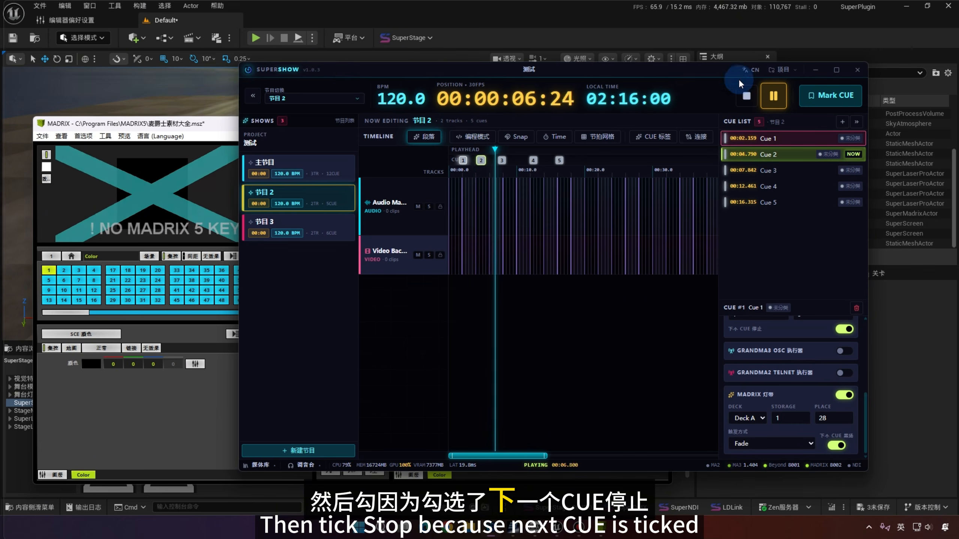
drag(716, 71, 736, 102)
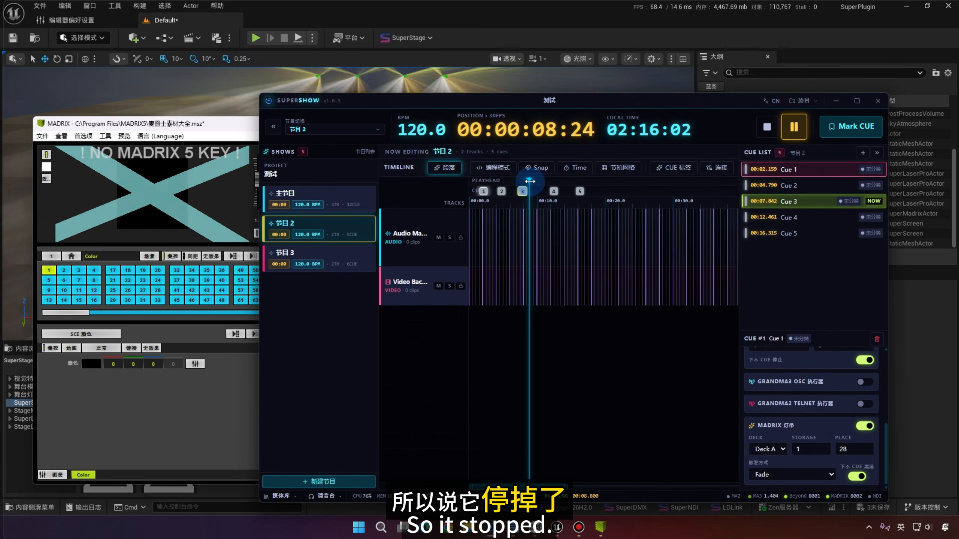
drag(528, 181, 470, 182)
click(770, 127)
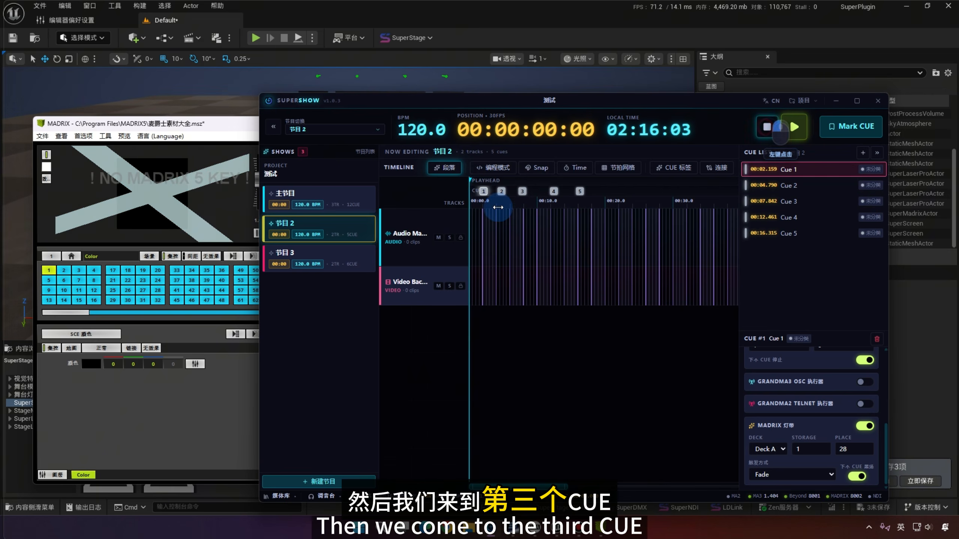
- Enable the MADRIX trigger on Cue 3 and set it to Deck B, storage 1, place 9
click(519, 193)
drag(631, 101, 310, 295)
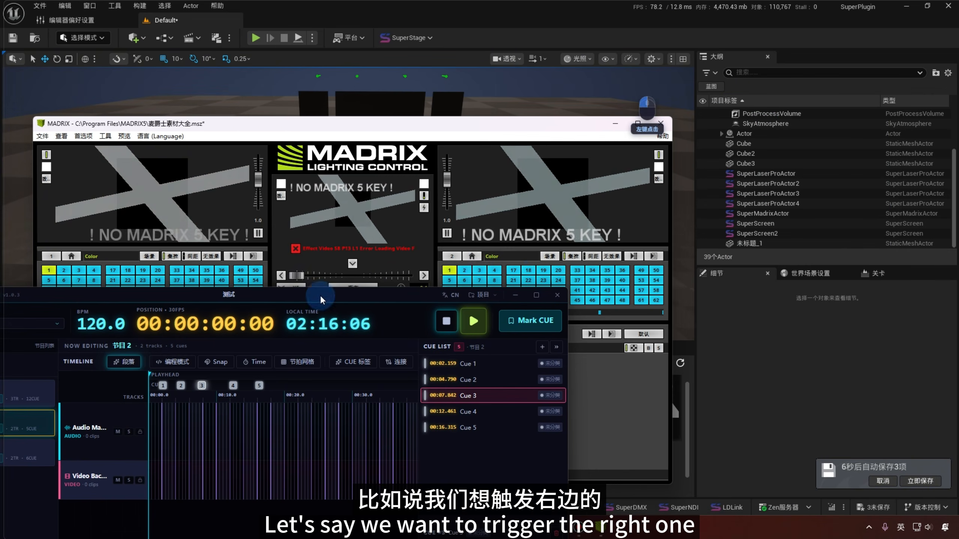
drag(411, 294, 499, 83)
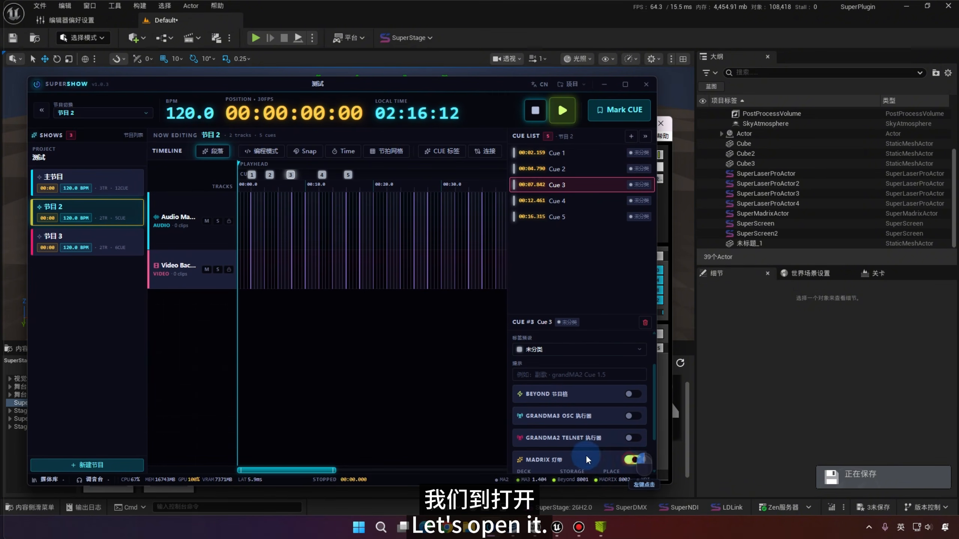
scroll(567, 449, down, 2)
click(544, 433)
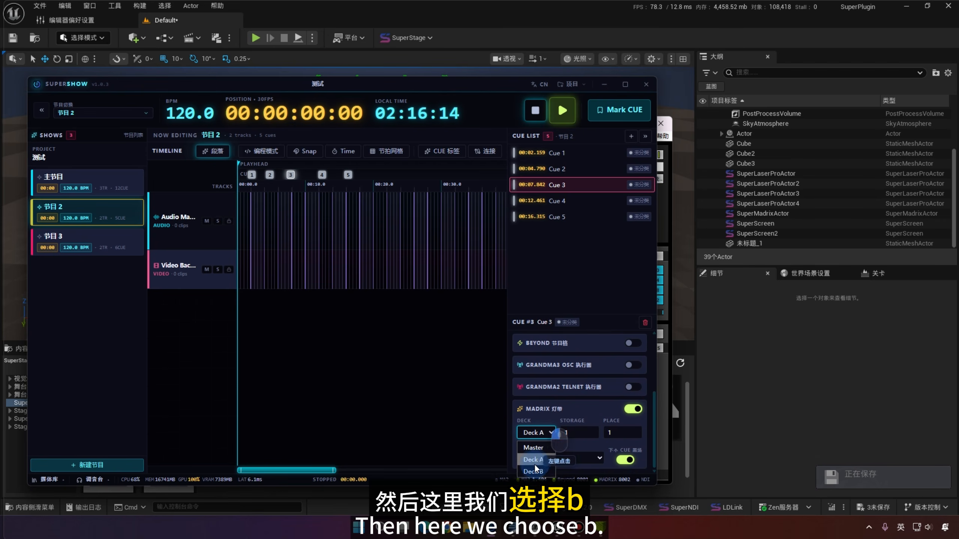
click(538, 472)
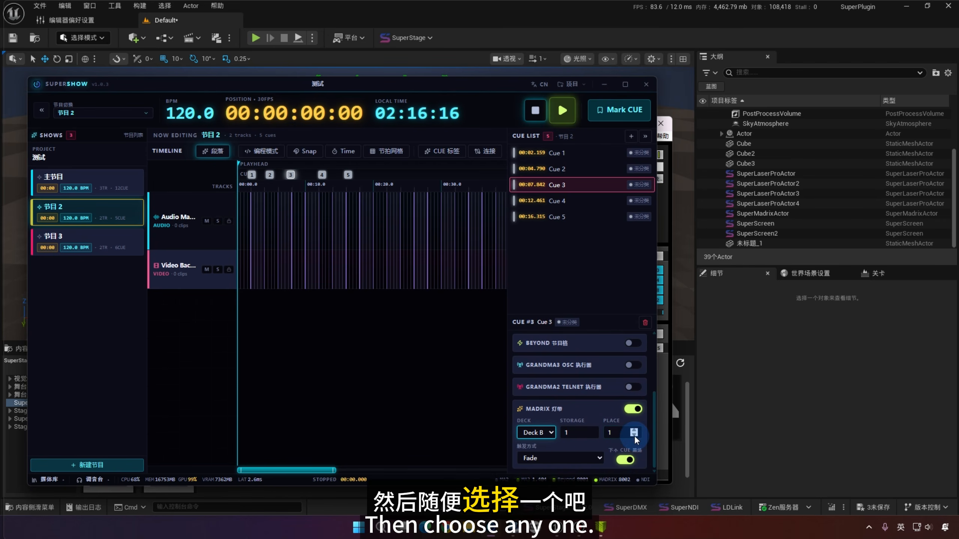
click(634, 431)
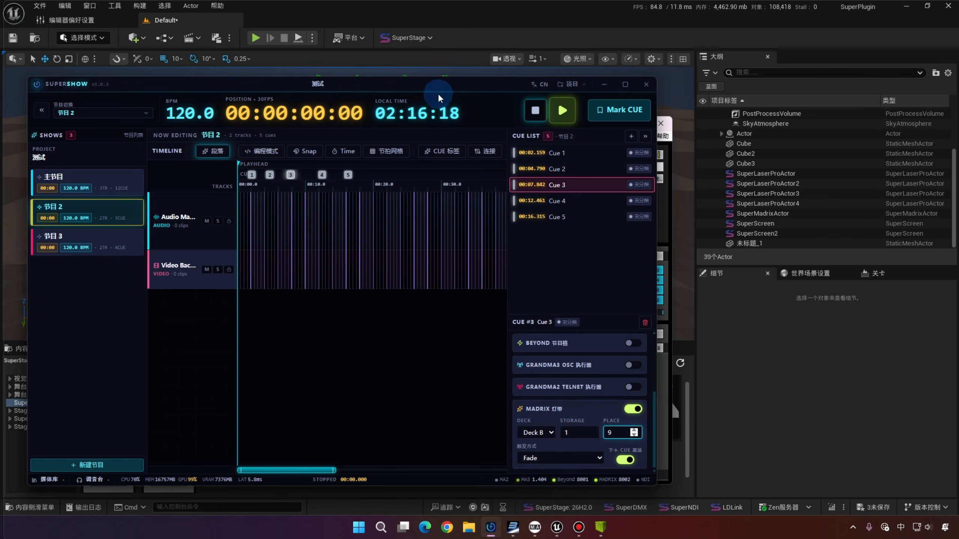
- Play 节目 2 from the start and arrange the SuperShow and MADRIX windows to watch the decks and the Unreal Engine stage
drag(437, 93, 695, 215)
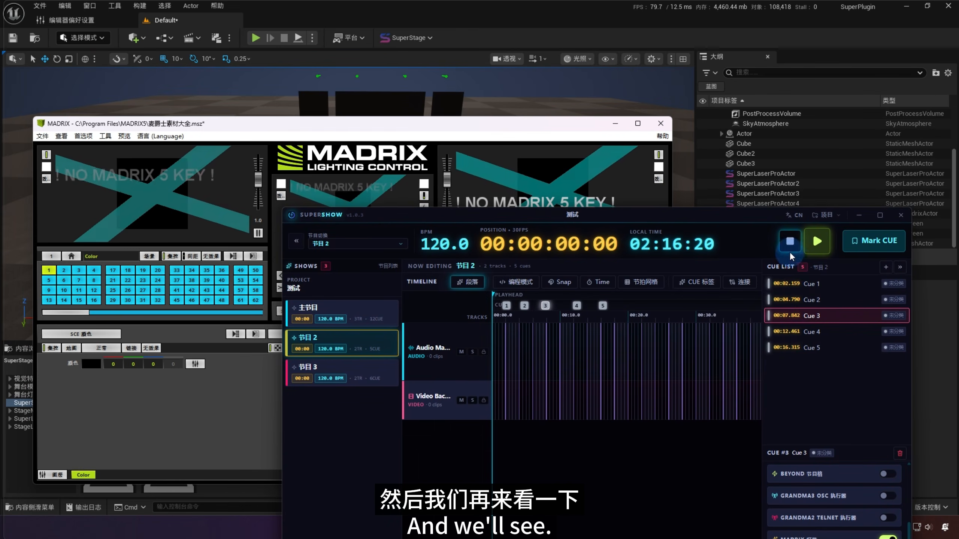
click(817, 240)
drag(661, 225, 543, 320)
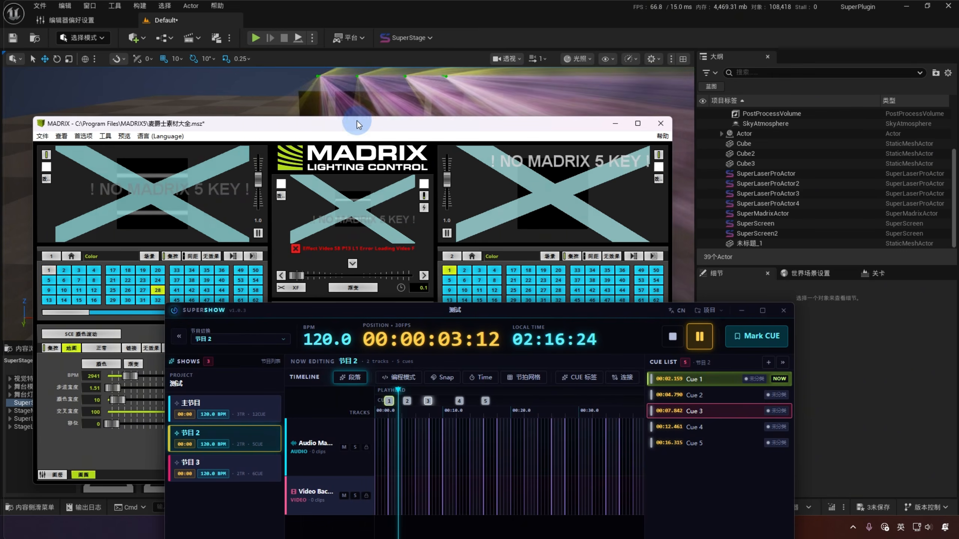
drag(357, 123, 486, 275)
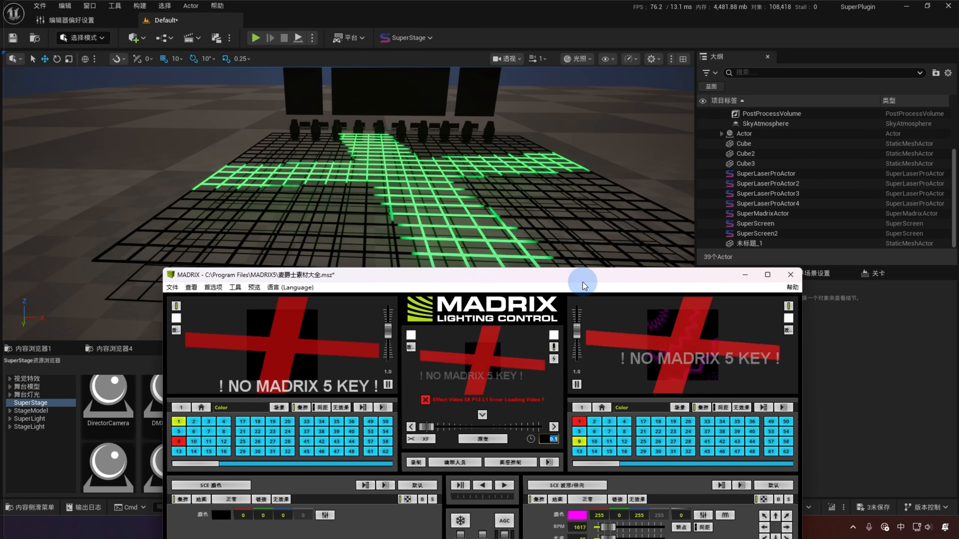
drag(583, 279, 346, 250)
- Bring SuperShow forward and replay 节目 2 from around Cue 3 and from the start to watch the MADRIX triggers on the stage
click(646, 312)
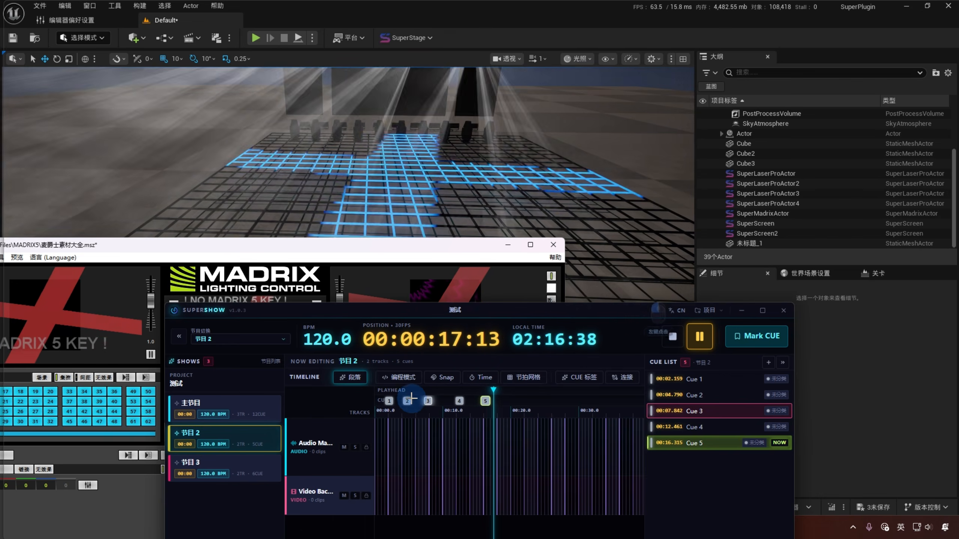
click(425, 393)
click(382, 394)
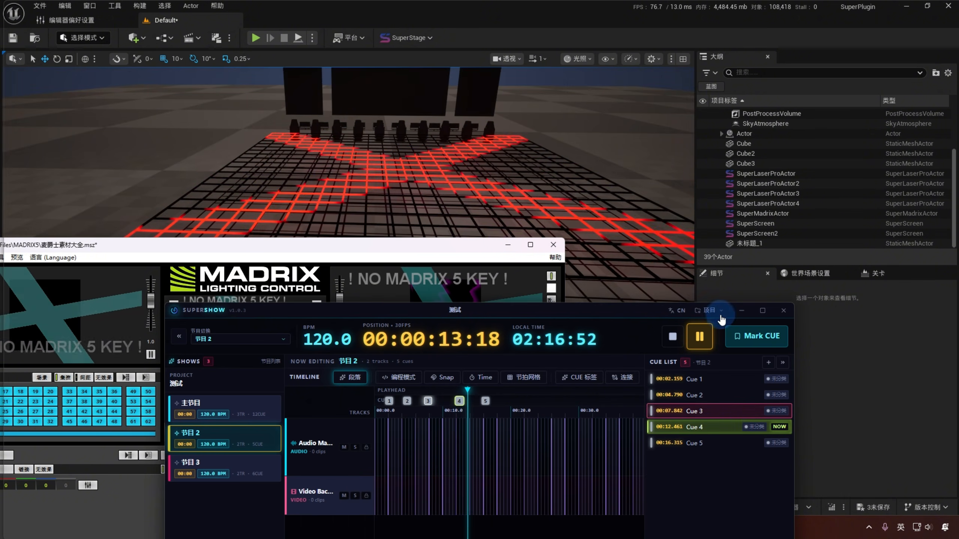
- Try the Without Fade trigger mode in Cue 3's MADRIX settings, restore Fade, and stop the playback
drag(494, 308, 520, 112)
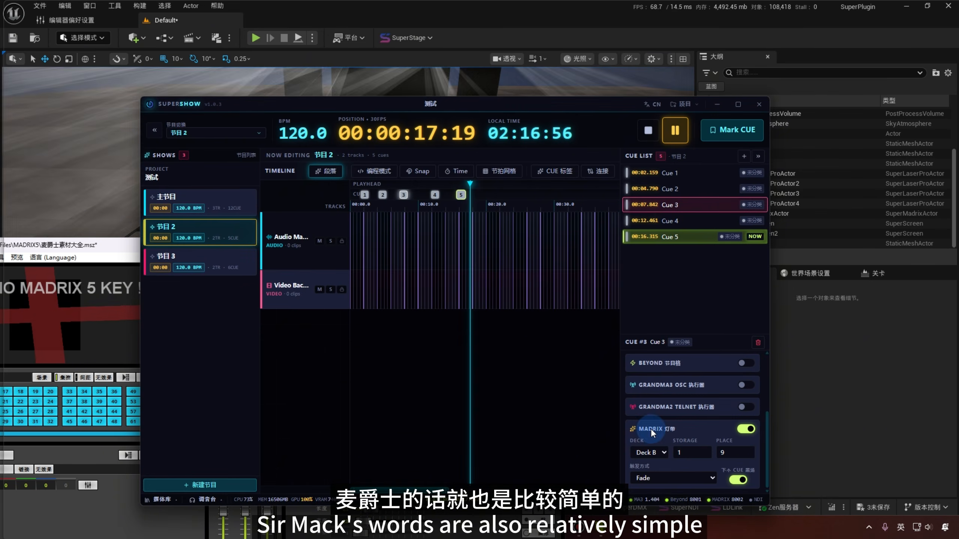
scroll(625, 411, down, 2)
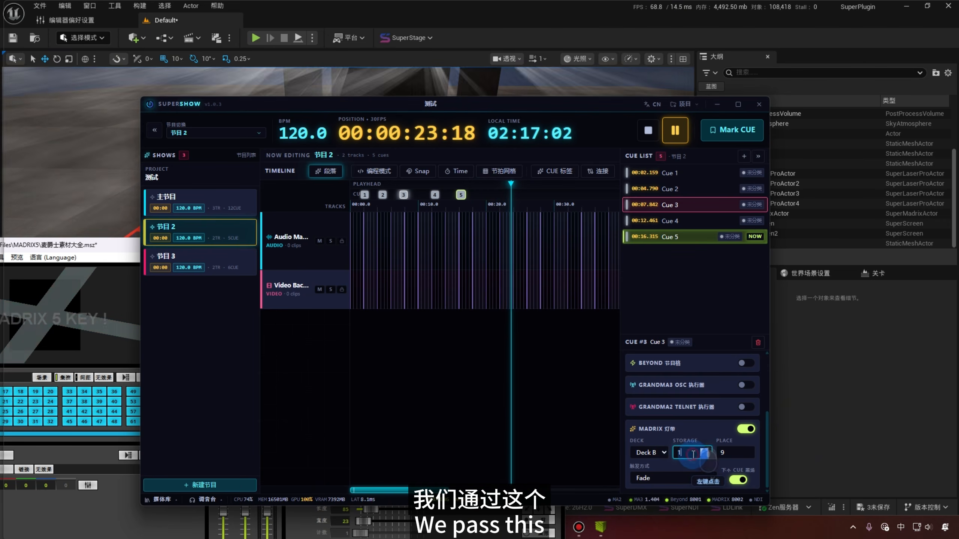
click(708, 454)
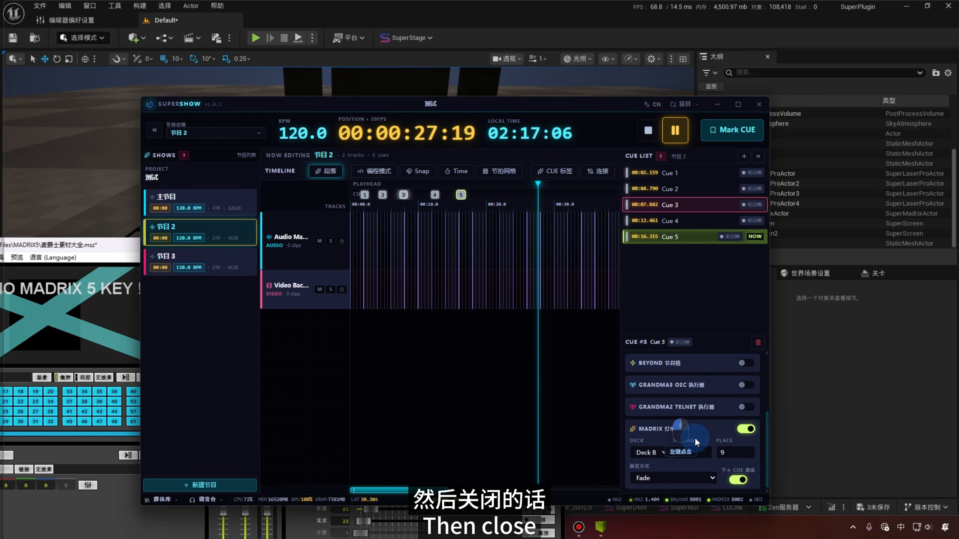
click(662, 483)
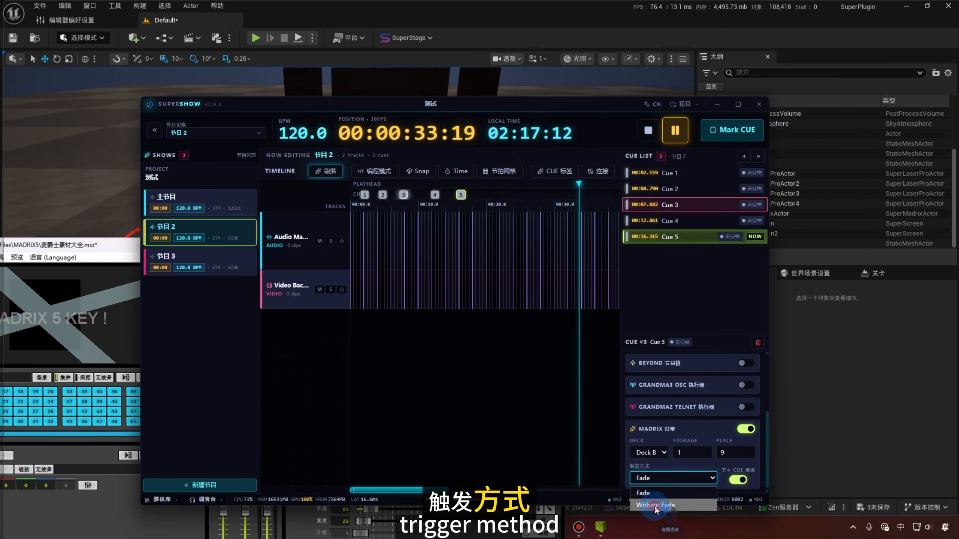
click(656, 505)
click(663, 478)
click(650, 495)
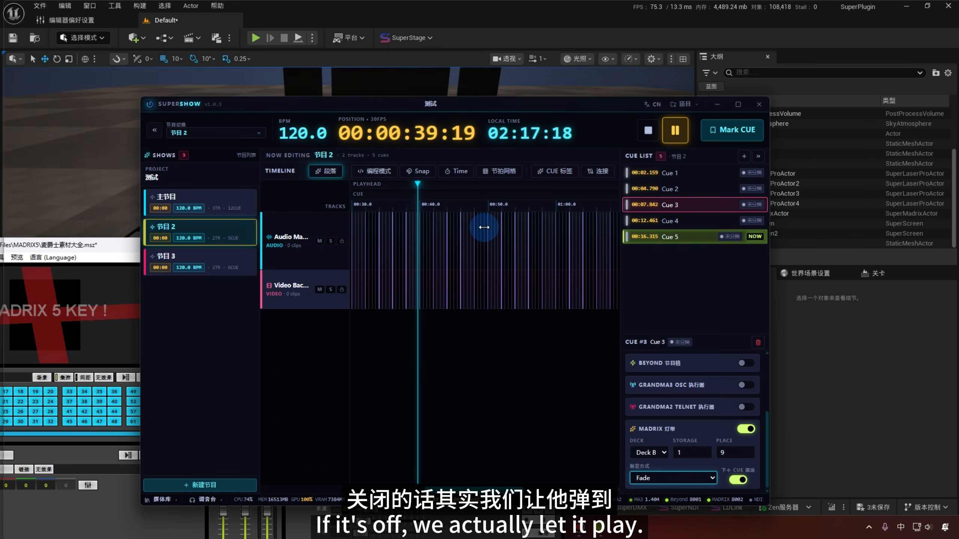
click(646, 130)
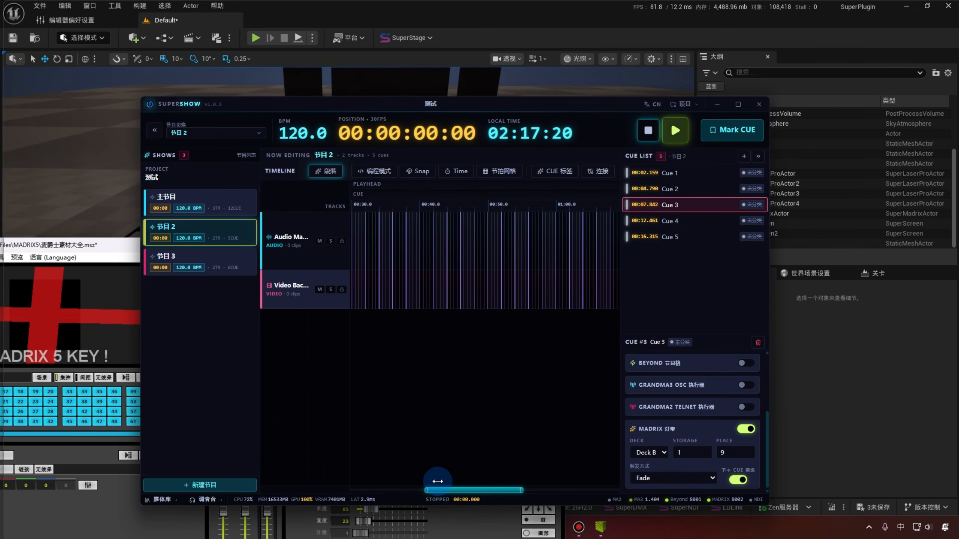
- Enable the MADRIX trigger on Cue 4 of 节目 2 and set it to Deck B, storage 1, place 1
drag(437, 490, 354, 490)
click(434, 195)
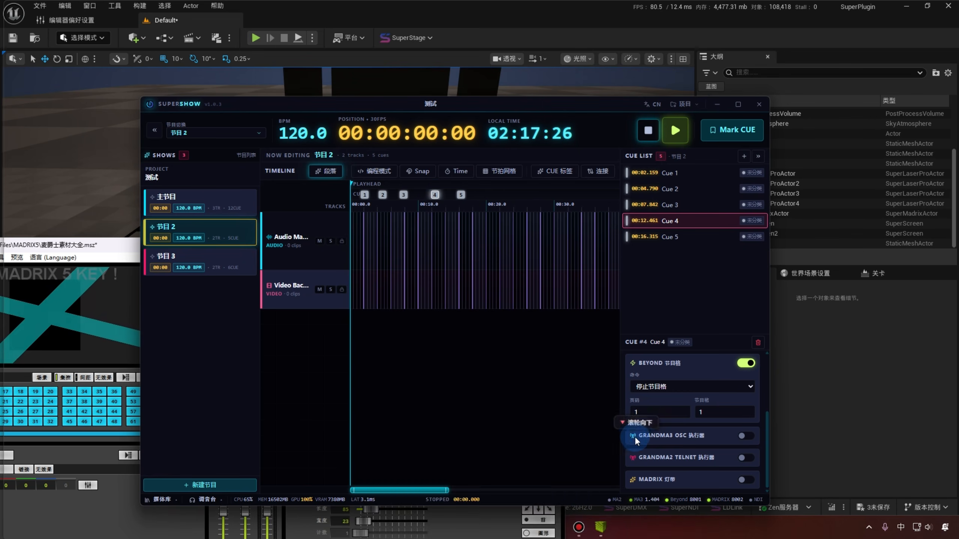
click(746, 480)
scroll(663, 471, down, 2)
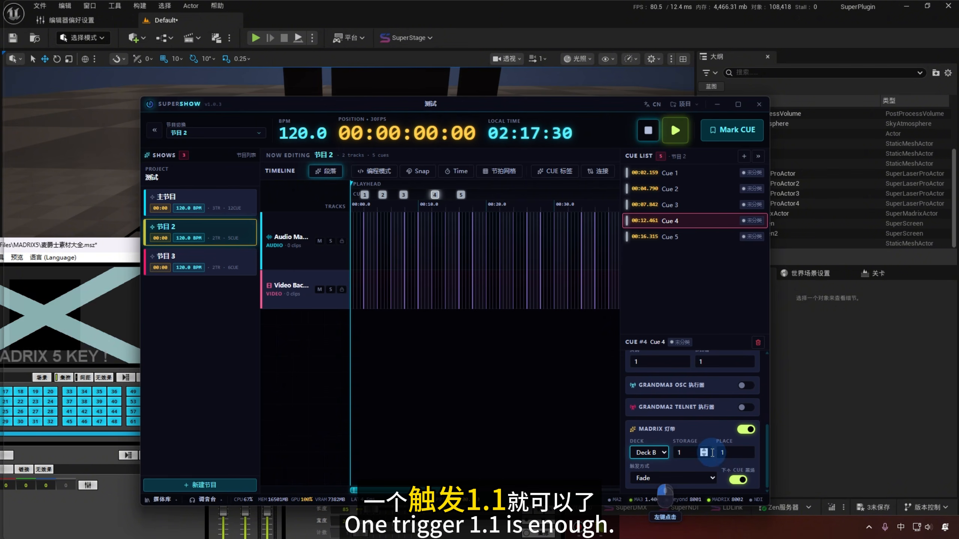
- Play 节目 2 and reposition the SuperShow window to watch the MADRIX decks and the stage through Cue 5
drag(510, 121, 572, 270)
click(745, 280)
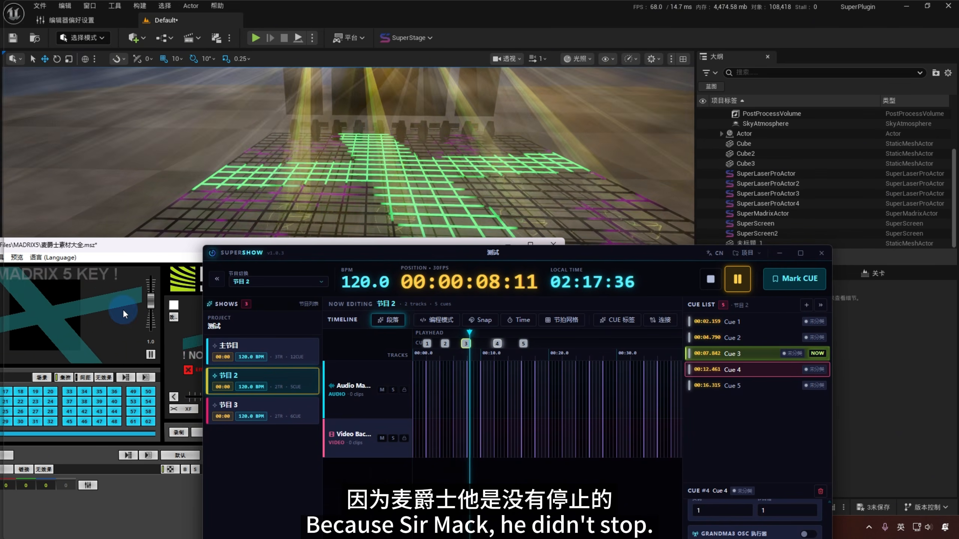
click(115, 392)
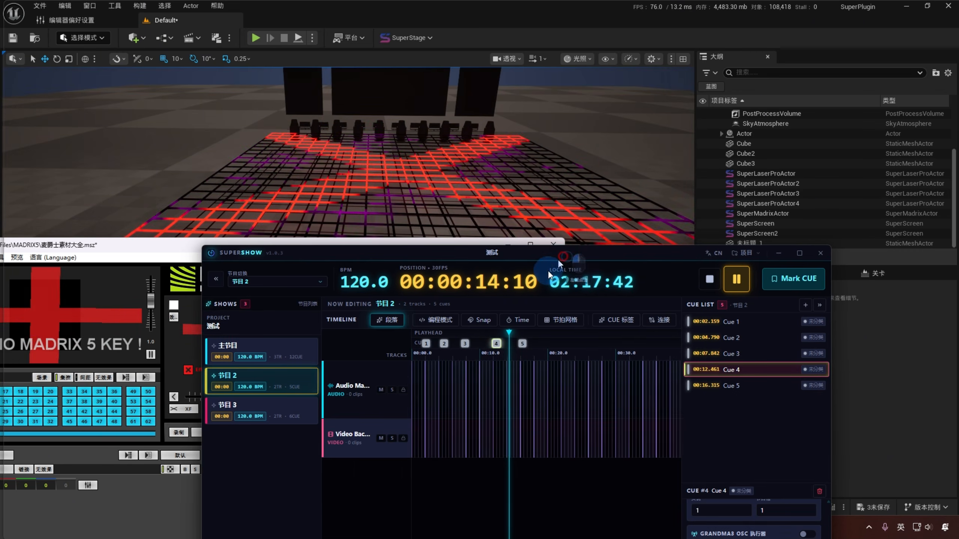
drag(558, 261, 408, 42)
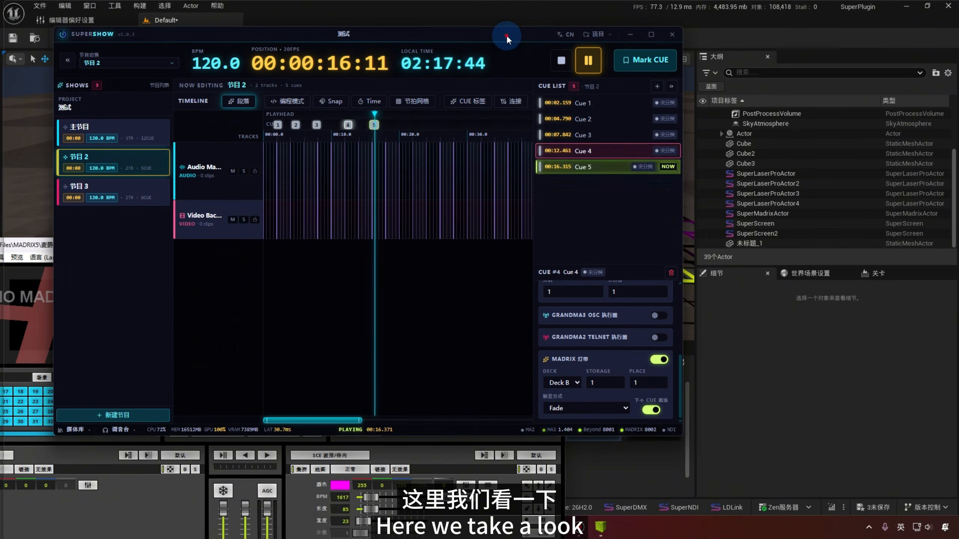
drag(506, 35, 545, 322)
drag(477, 320, 644, 421)
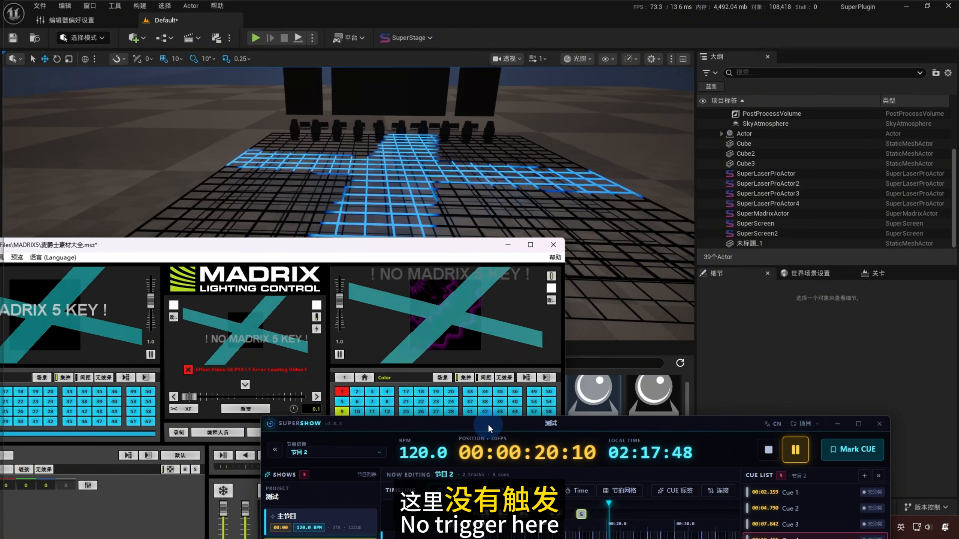
drag(488, 424, 442, 86)
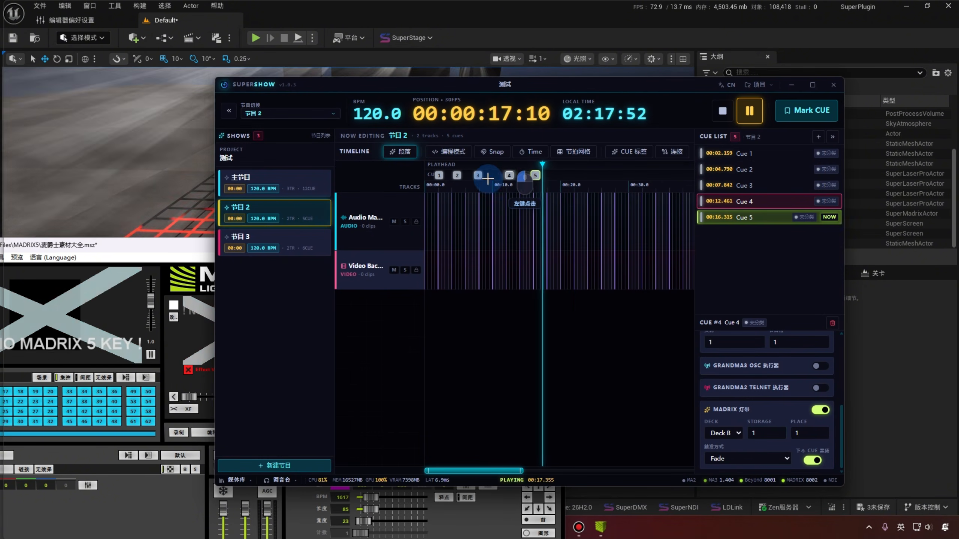
- Check the MADRIX settings of Cue 3 and Cue 4 while replaying from around Cue 3, and stop the playback
click(477, 176)
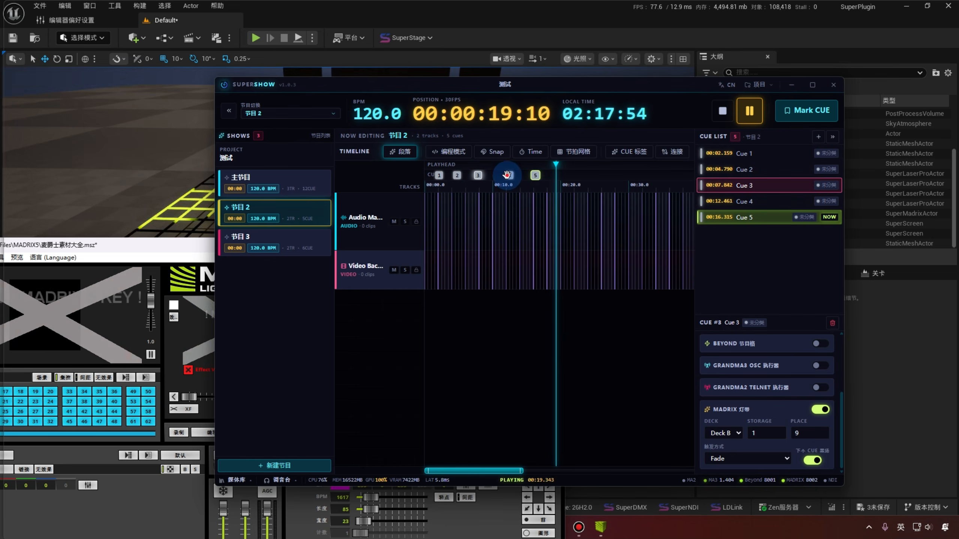
click(508, 174)
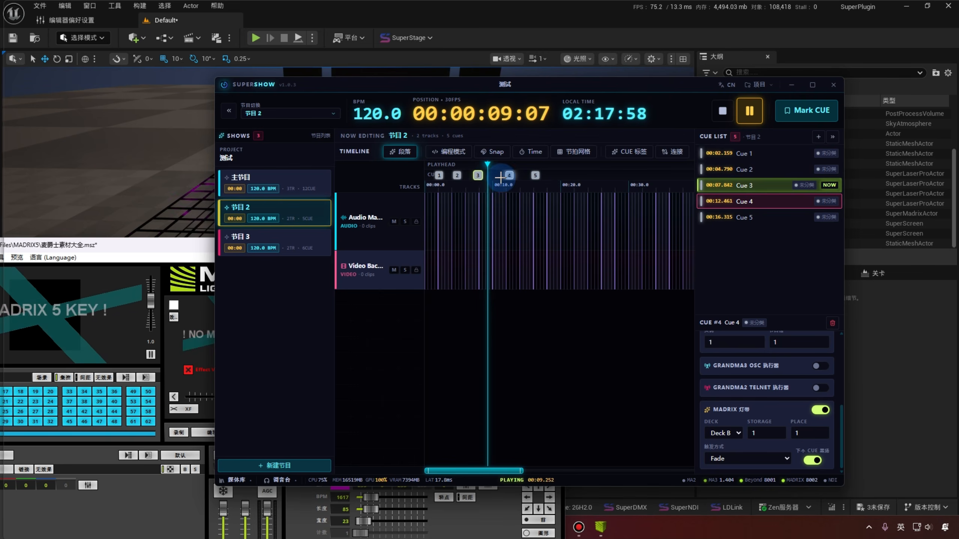
drag(577, 97, 553, 87)
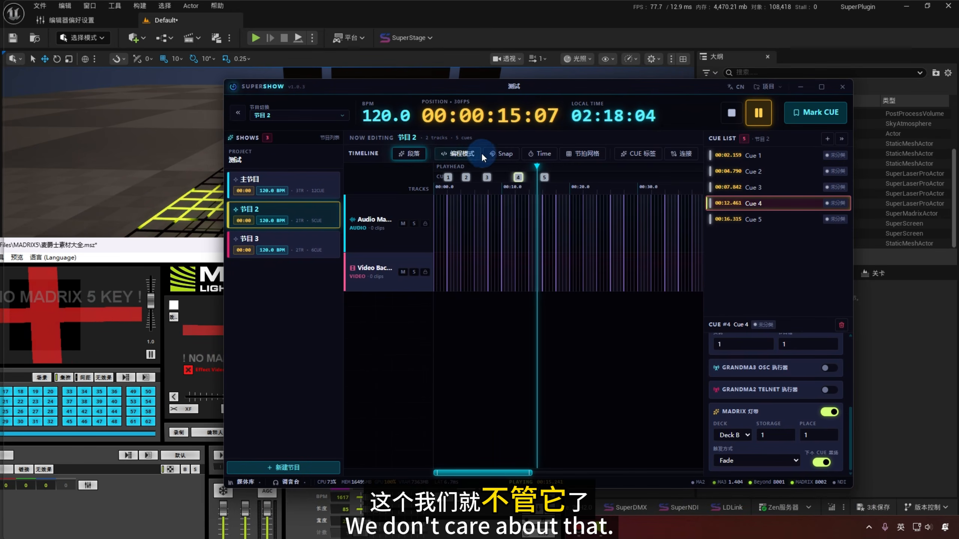
click(733, 121)
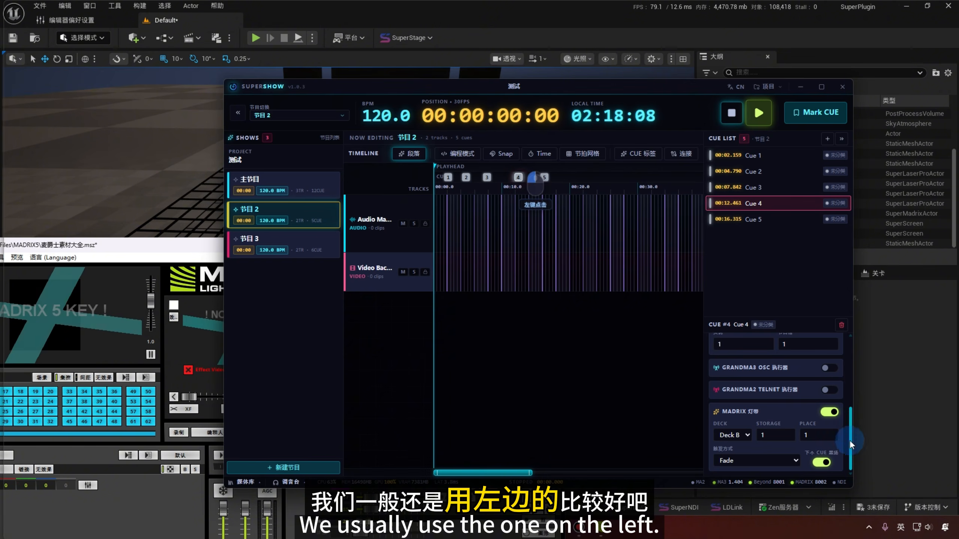
- Set Cue 4's MADRIX trigger to Deck A, place 7 with the next-cue option off, and enable Cue 5's on Deck A, storage 1, place 1
click(746, 435)
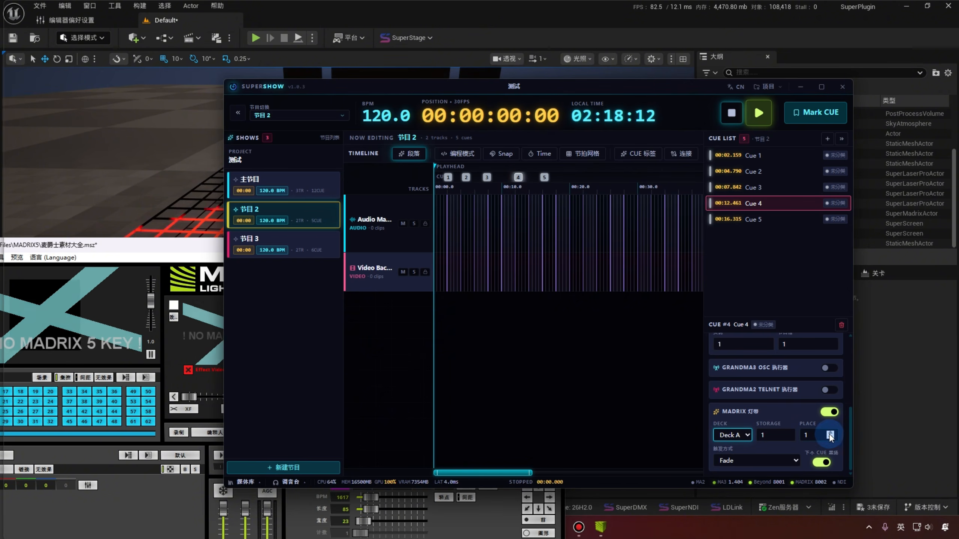
click(544, 178)
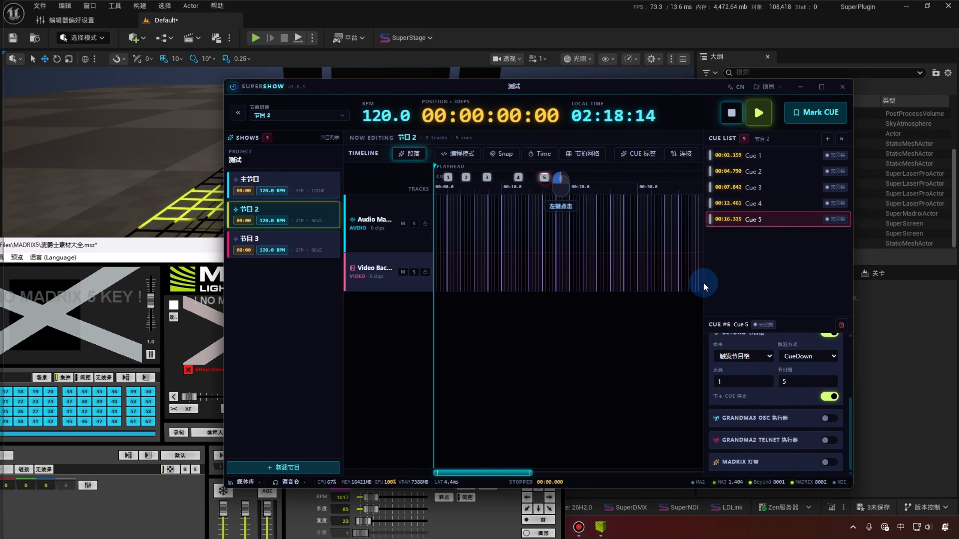
click(826, 458)
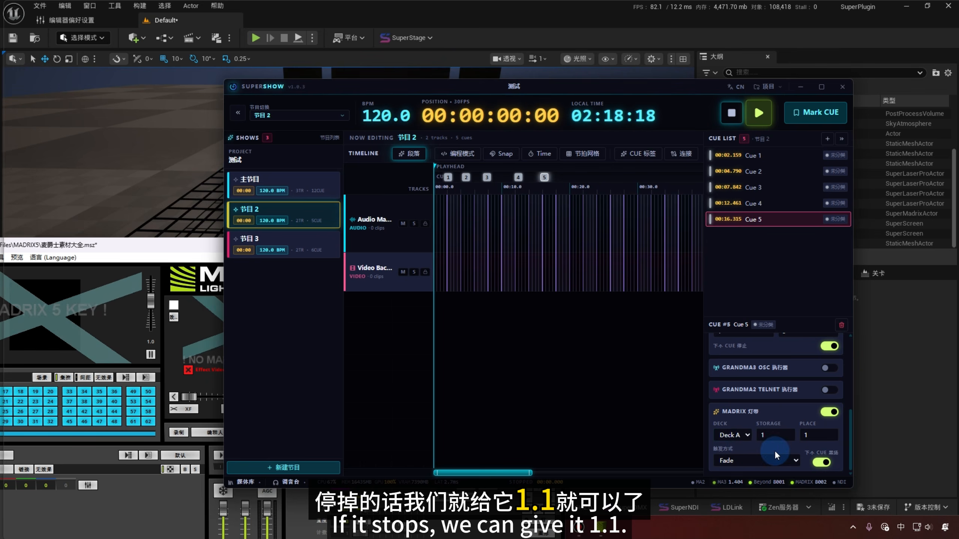
click(523, 185)
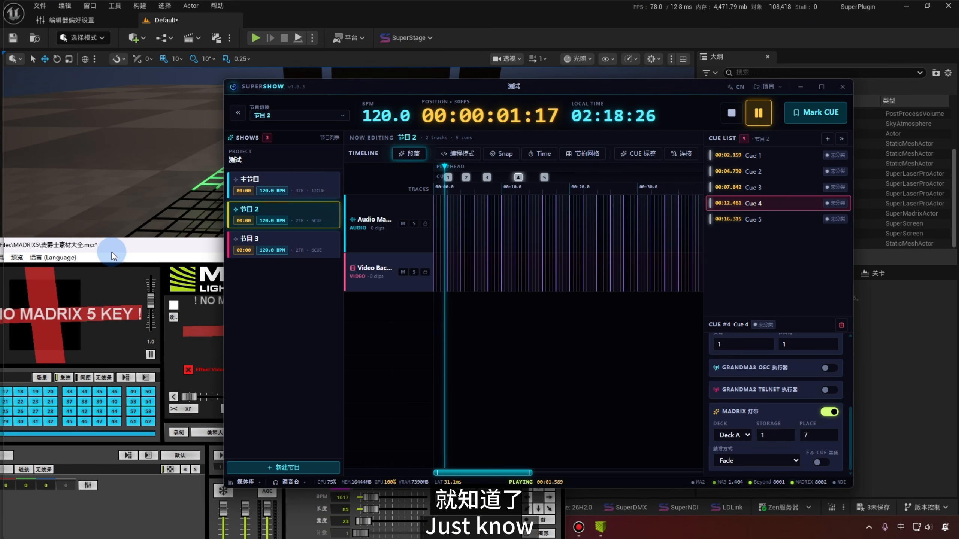
- Watch the Cue 4 and Cue 5 triggers on the MADRIX decks and the stage, minimize MADRIX, and stop the playback
drag(439, 88, 584, 218)
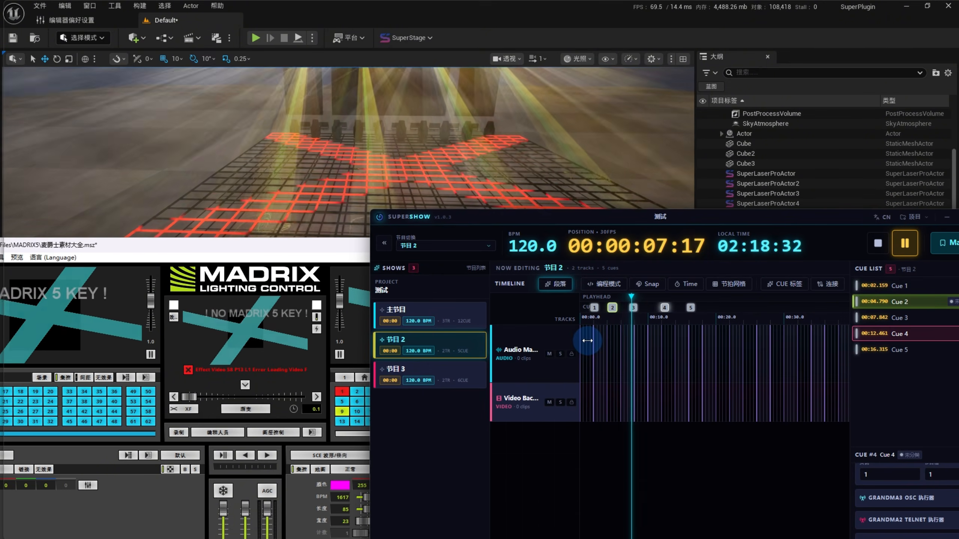
click(659, 314)
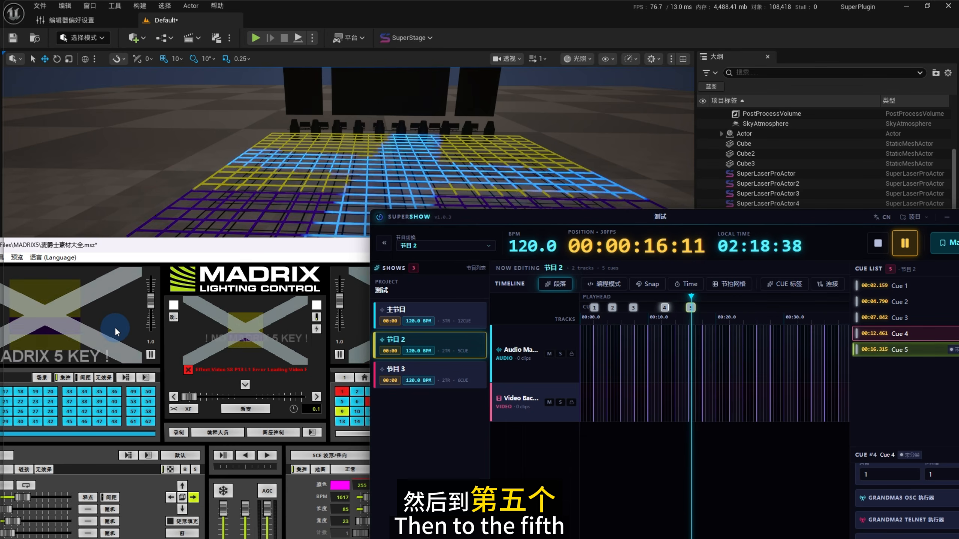
drag(718, 220, 676, 193)
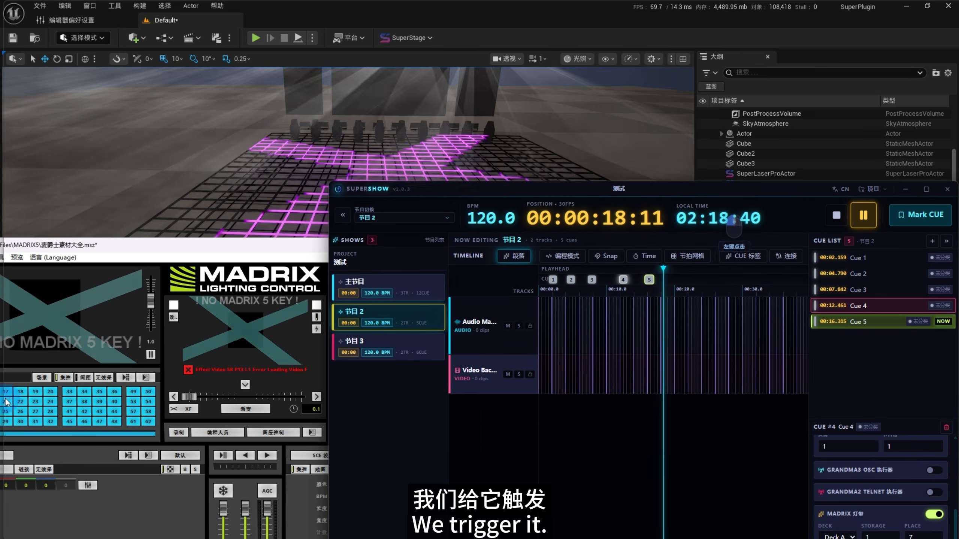
drag(140, 253, 234, 217)
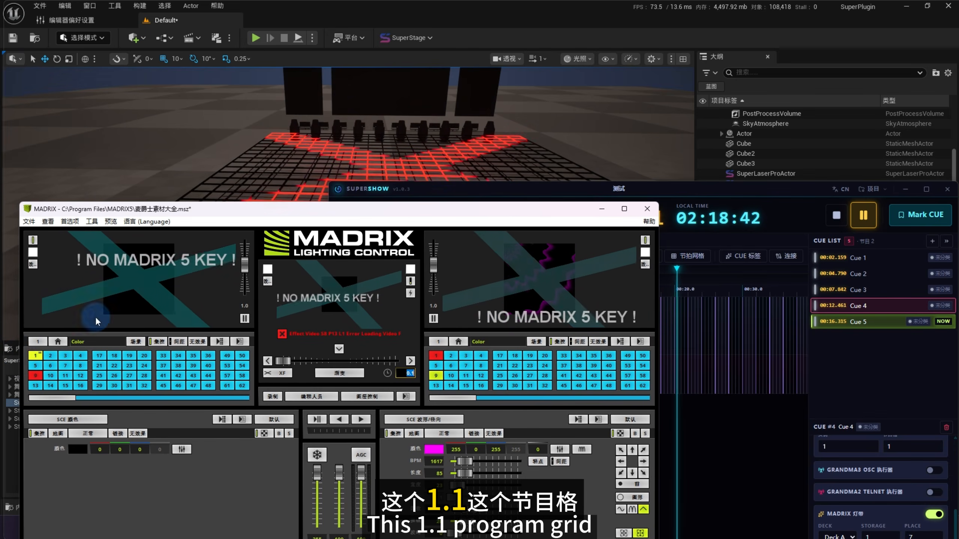
drag(435, 214, 374, 220)
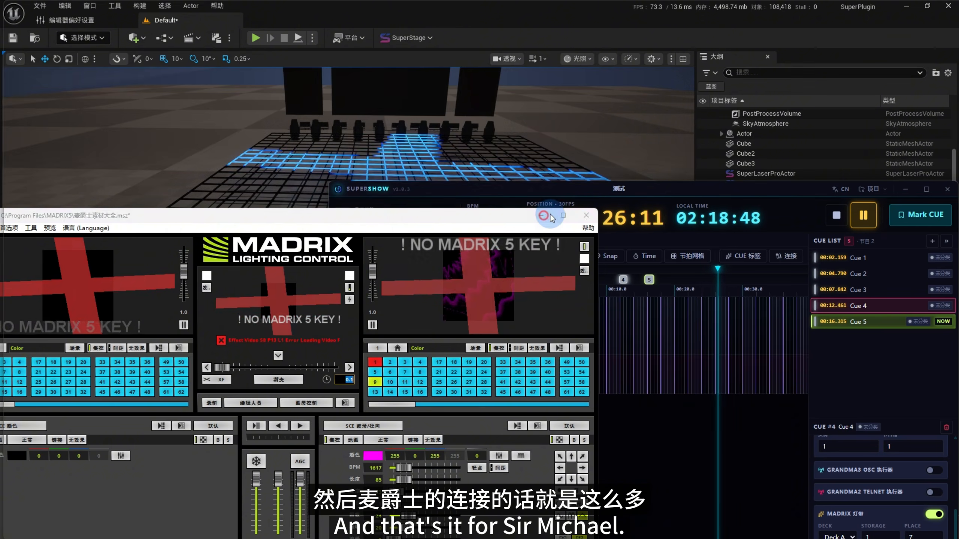
click(542, 215)
drag(704, 192, 511, 99)
click(643, 123)
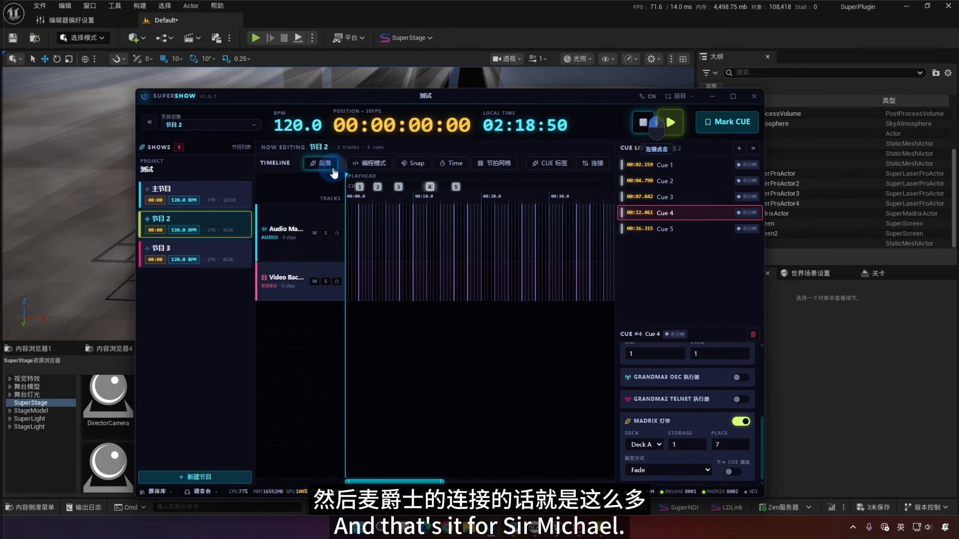
- Open 节目 3 and examine the trigger options available on its Cue 4
click(205, 256)
click(209, 231)
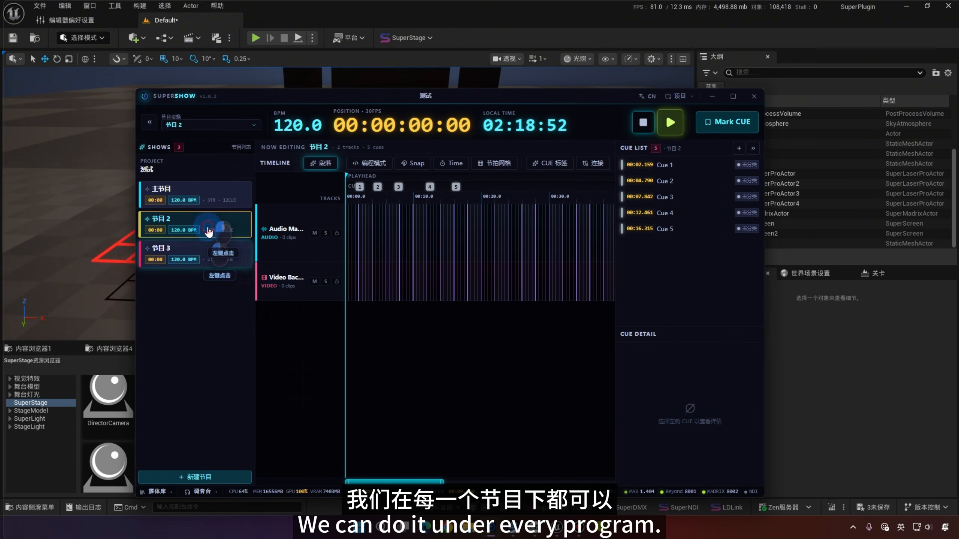
click(244, 256)
click(699, 214)
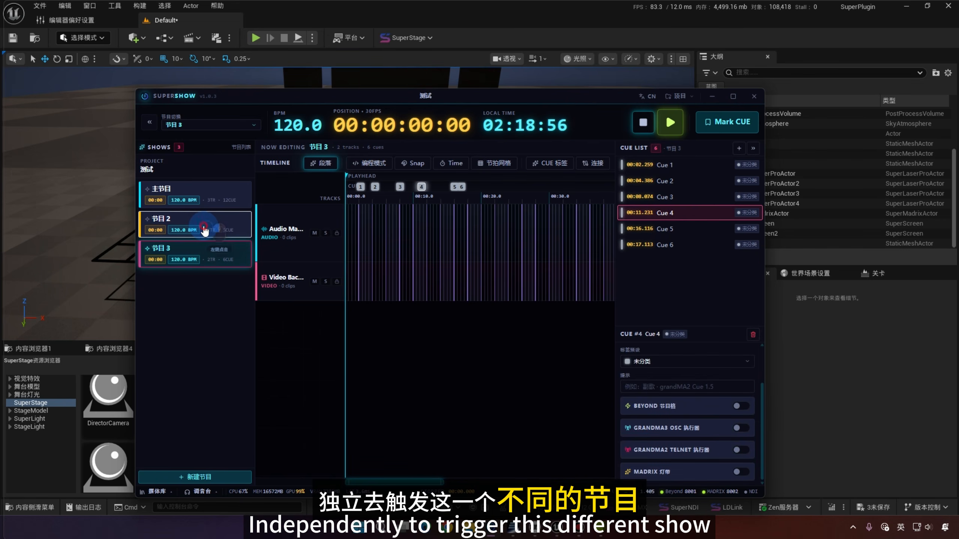
- Switch repeatedly between 主节目, 节目 2 and 节目 3 to compare their independent timelines and cue lists, finishing on 主节目
click(228, 198)
click(214, 260)
click(215, 229)
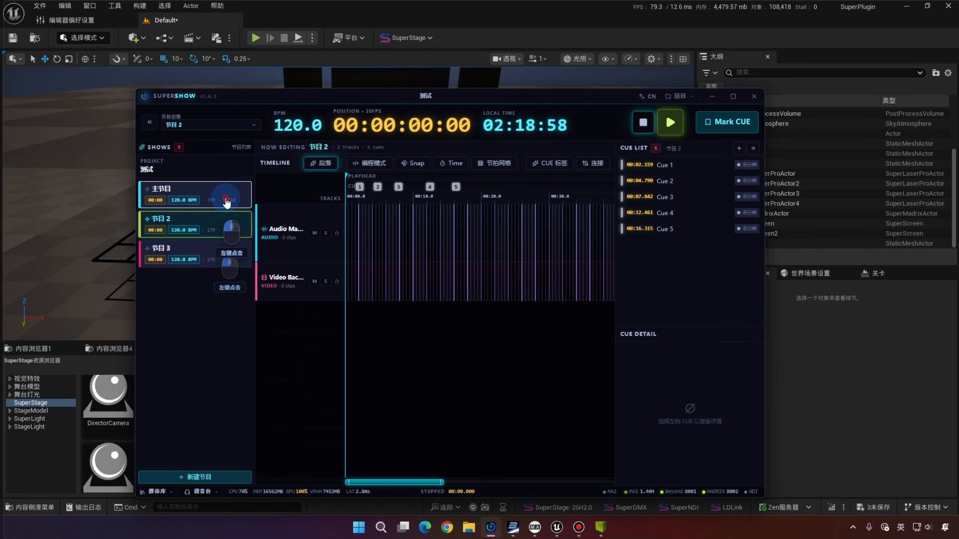
click(225, 199)
click(221, 234)
click(222, 199)
click(219, 227)
click(215, 200)
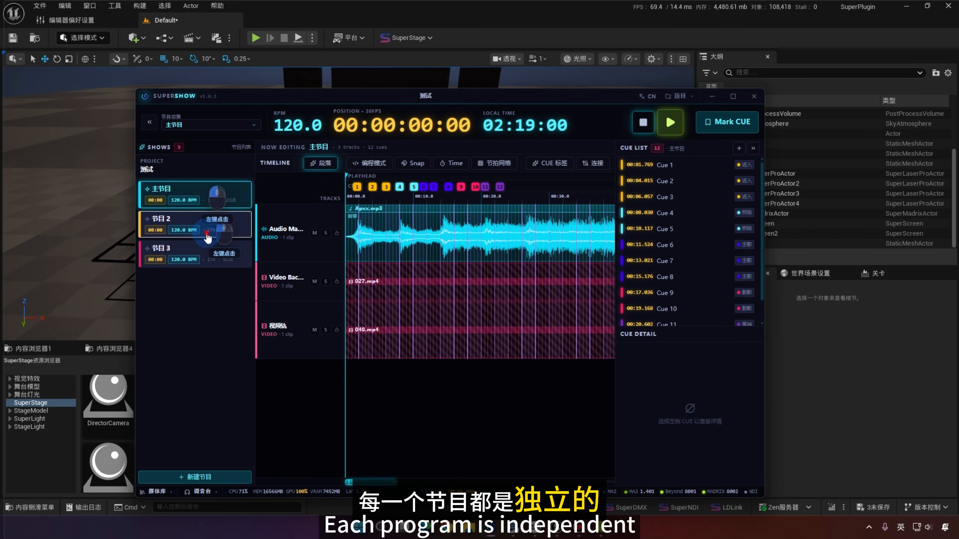
click(206, 251)
click(208, 202)
click(211, 234)
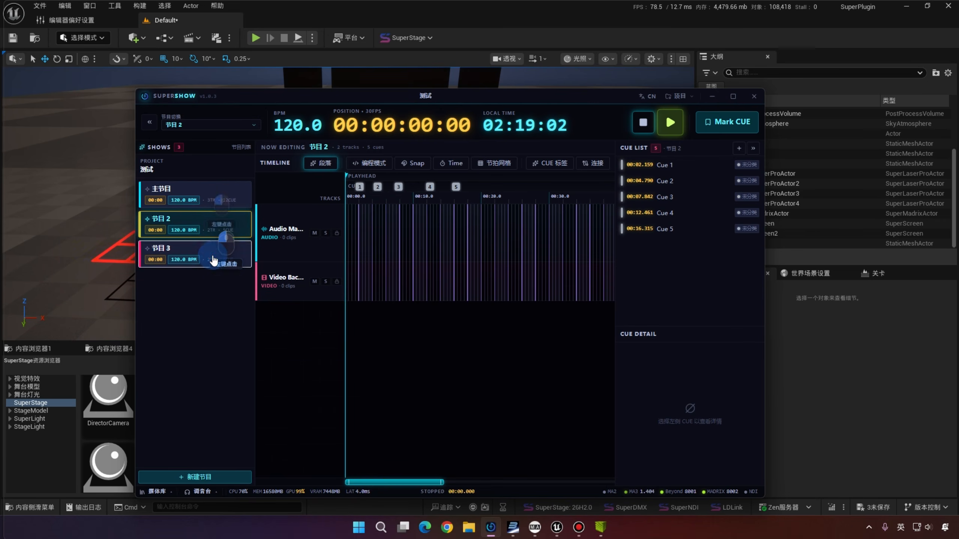
click(222, 199)
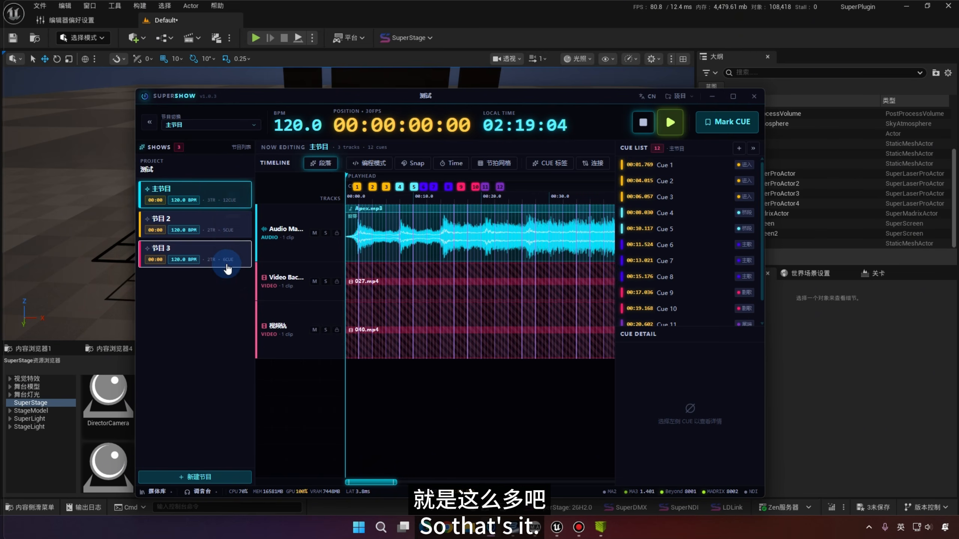
click(219, 230)
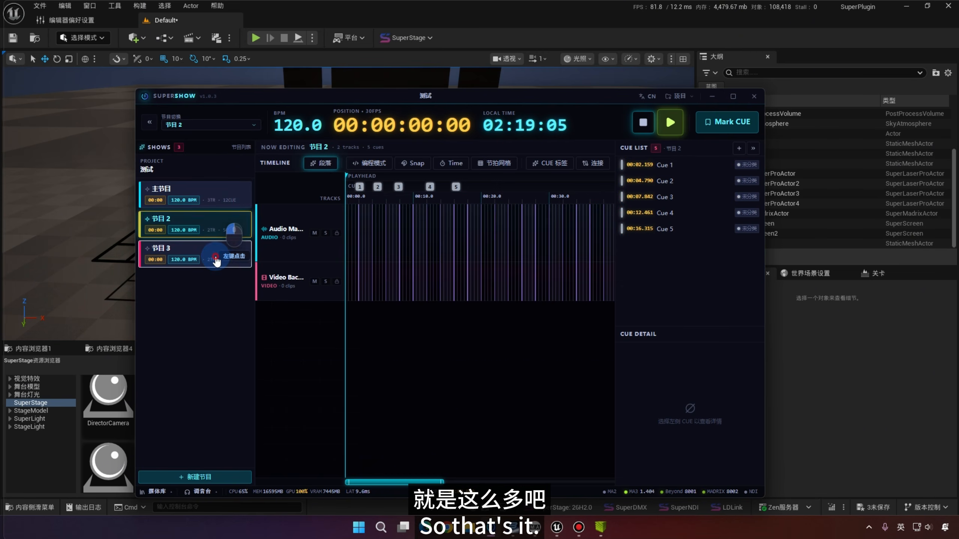
click(221, 200)
click(234, 251)
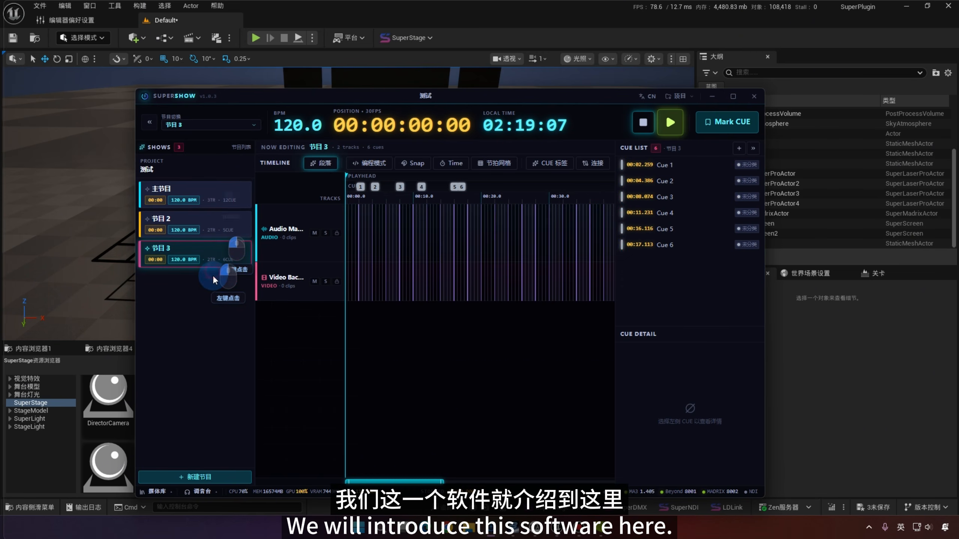
click(213, 199)
drag(486, 97, 449, 76)
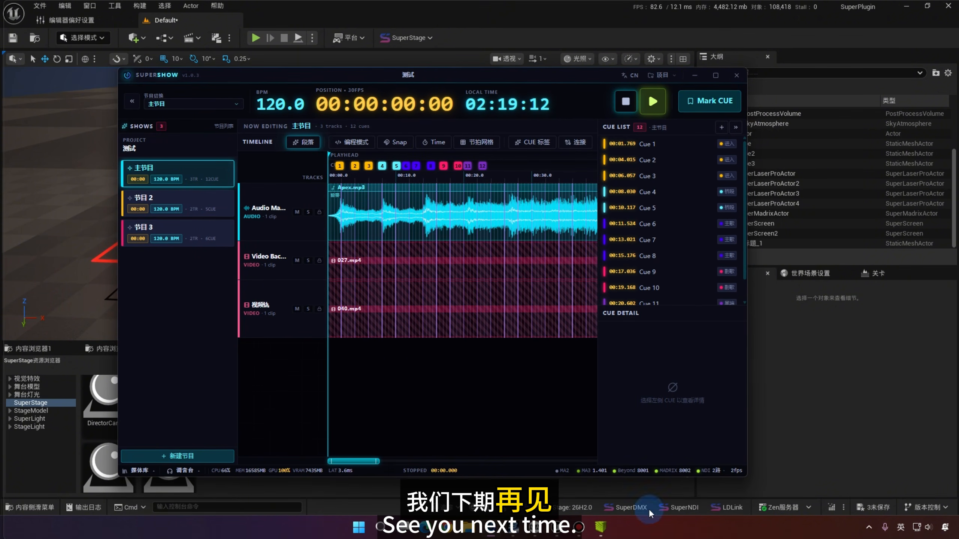